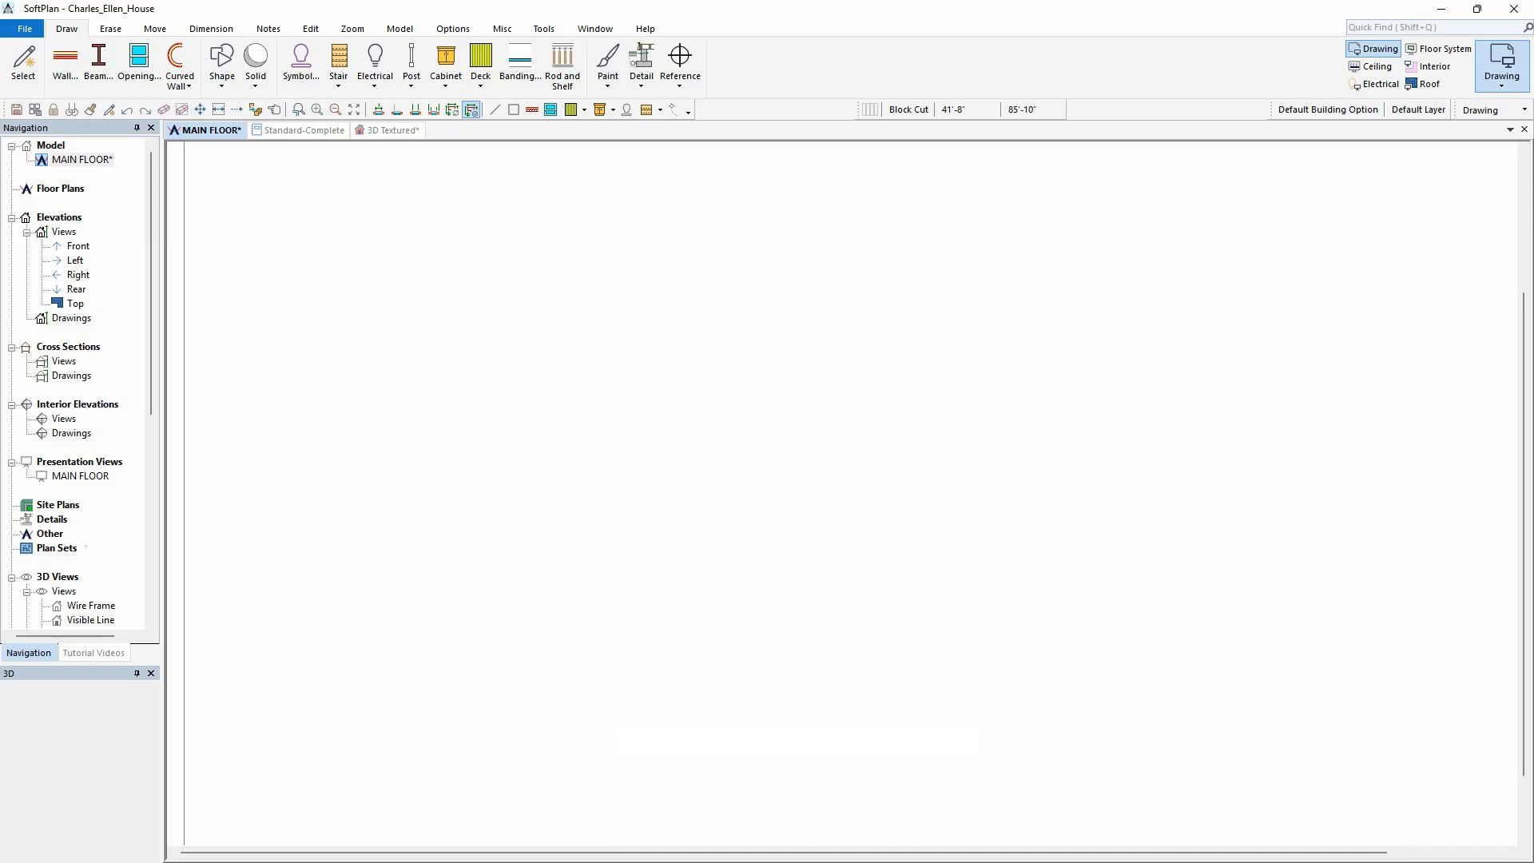
Step: Draw the horizontal rear wall as a 2x6/Siding wall about 21'-9" long, with its exterior side facing up the plan
right_click(673, 217)
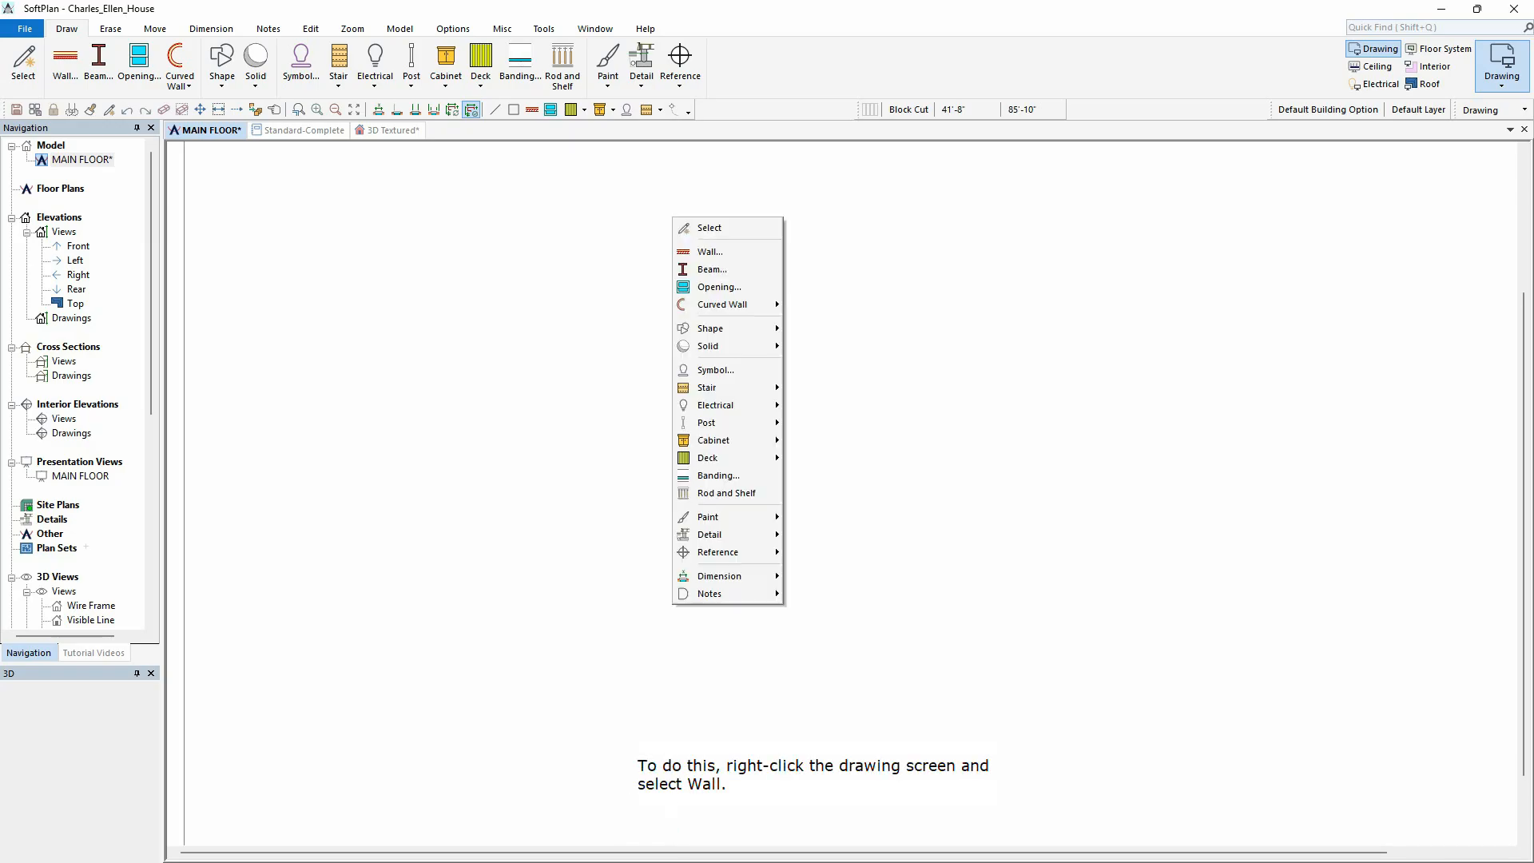
click(718, 254)
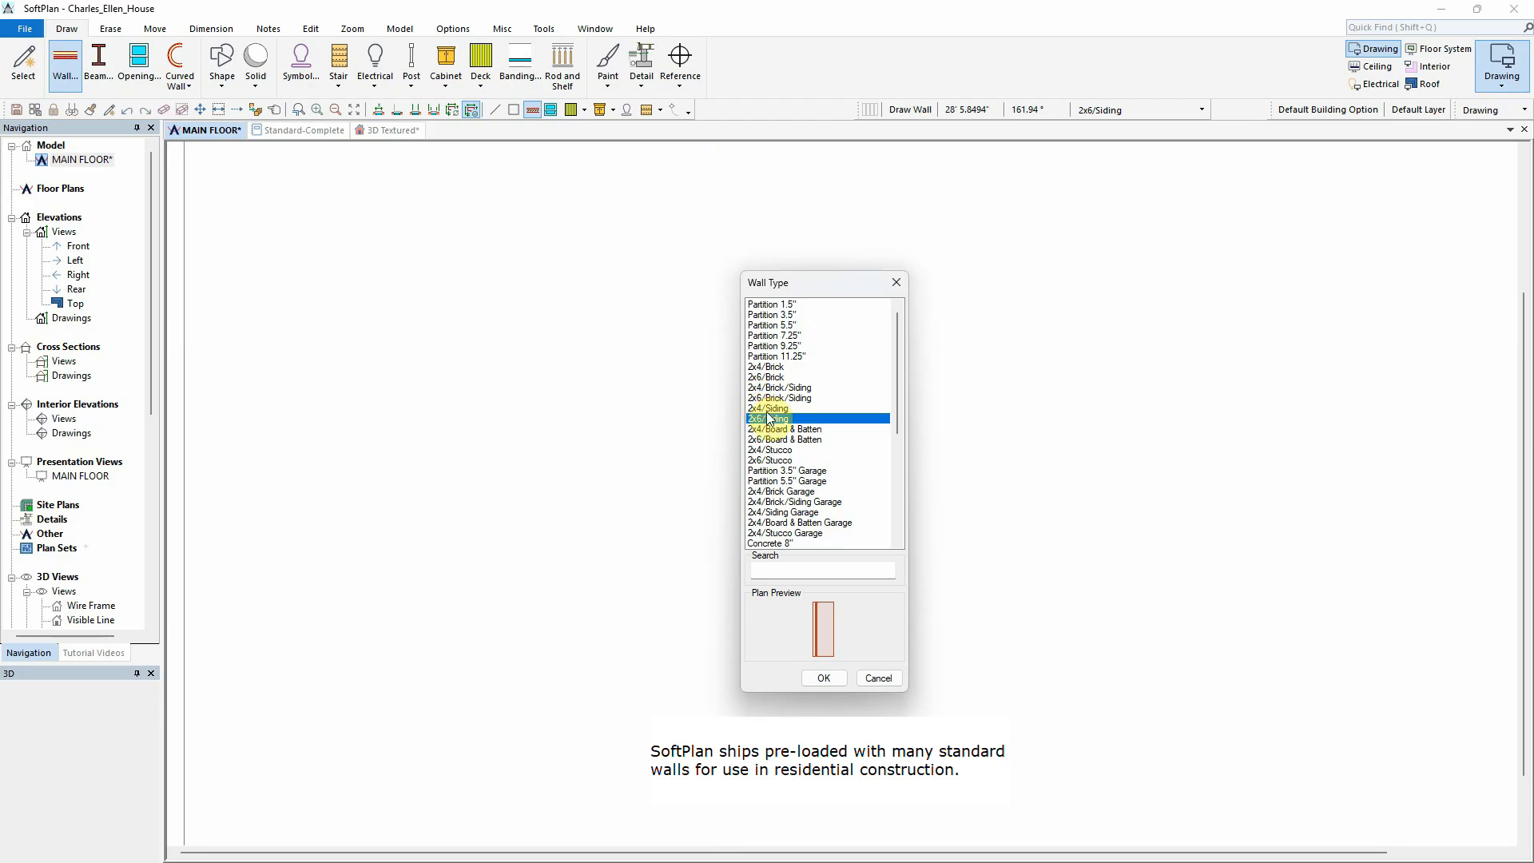
click(825, 678)
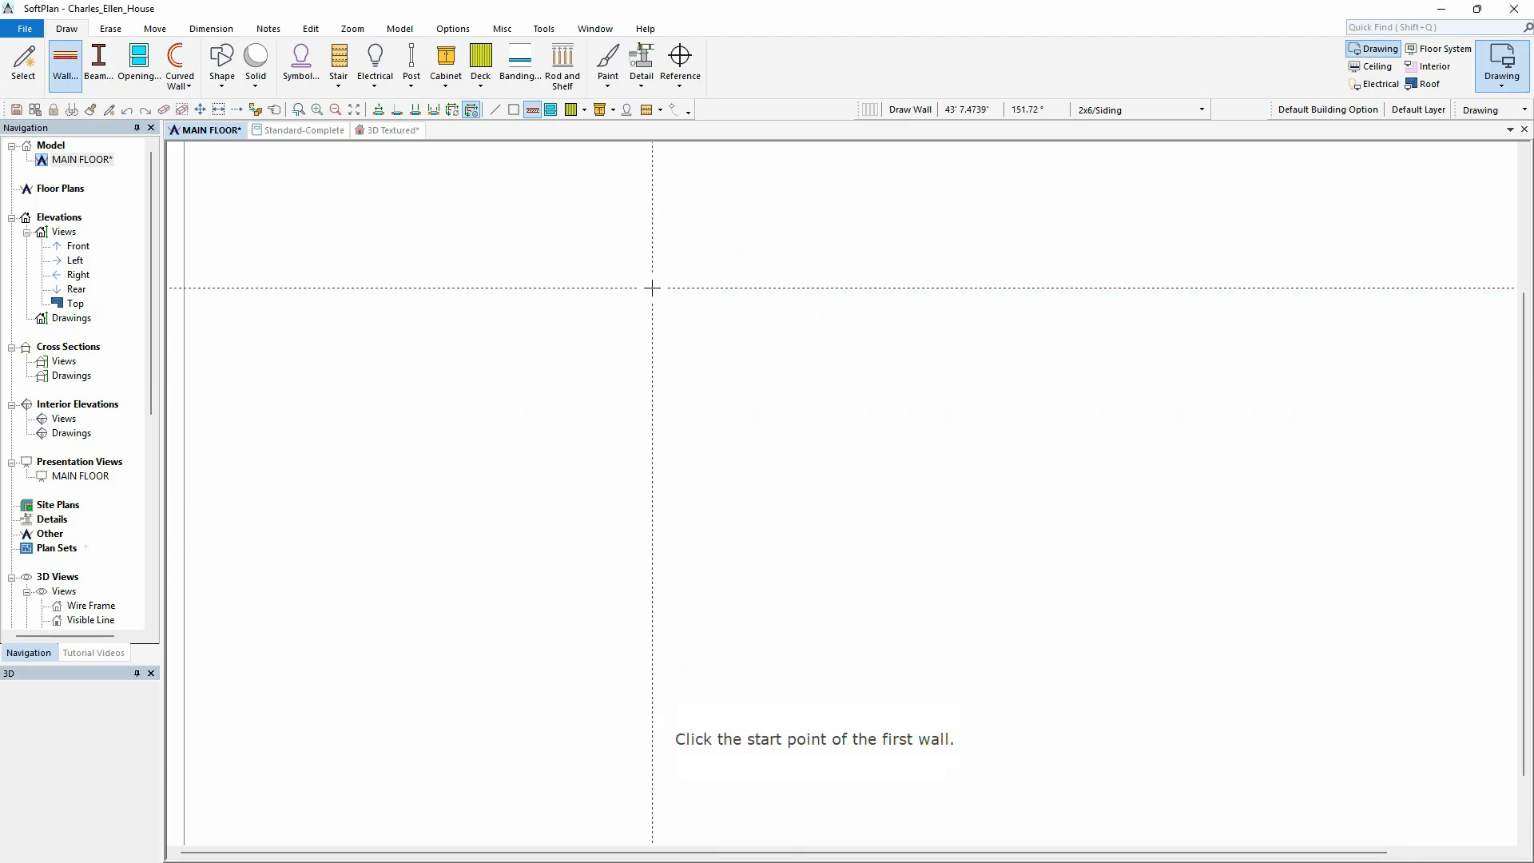
click(624, 189)
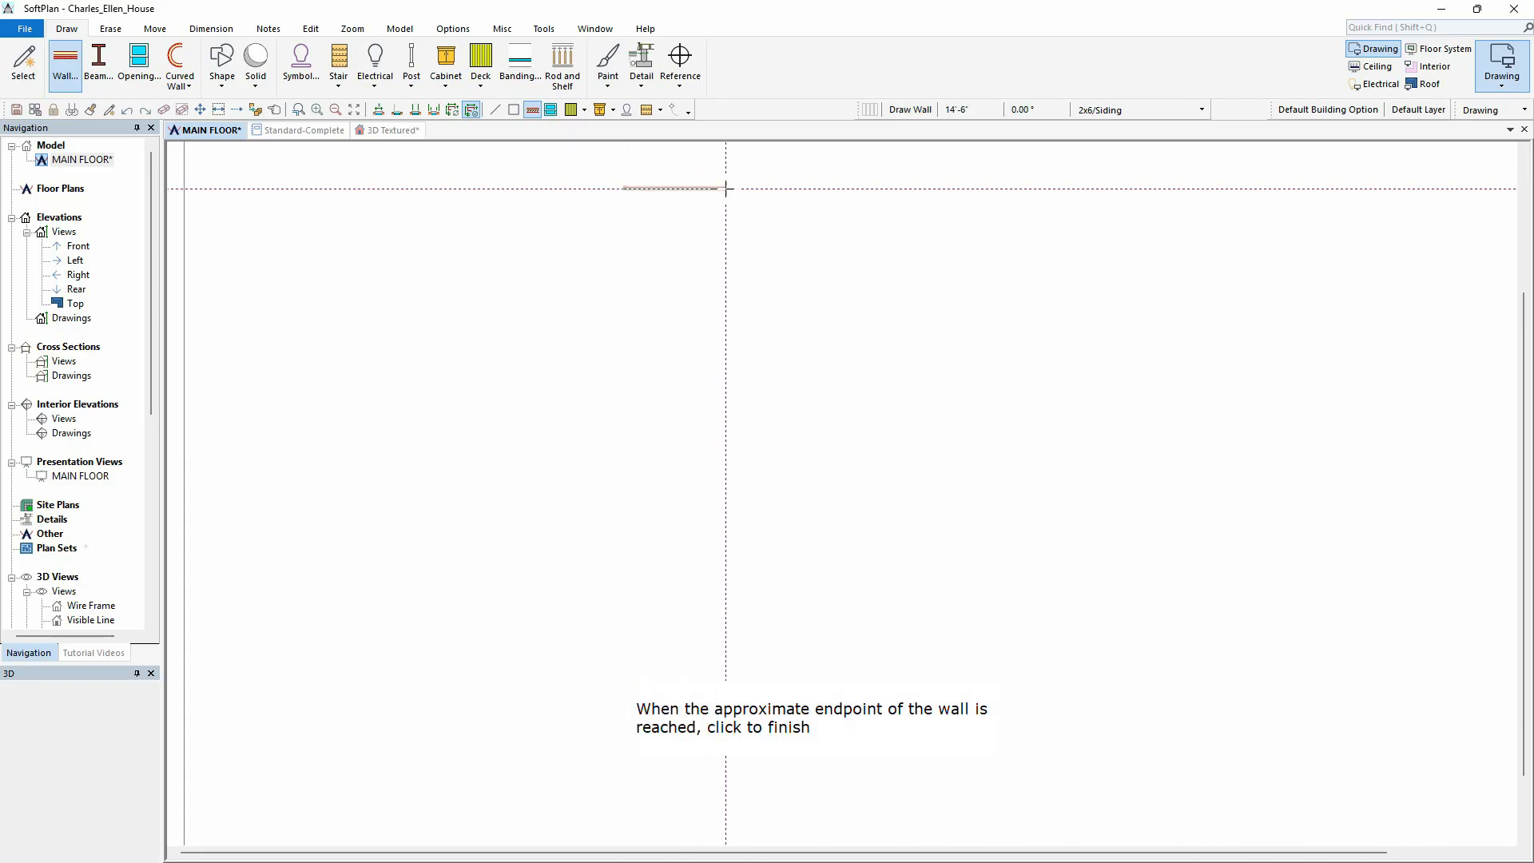
click(774, 189)
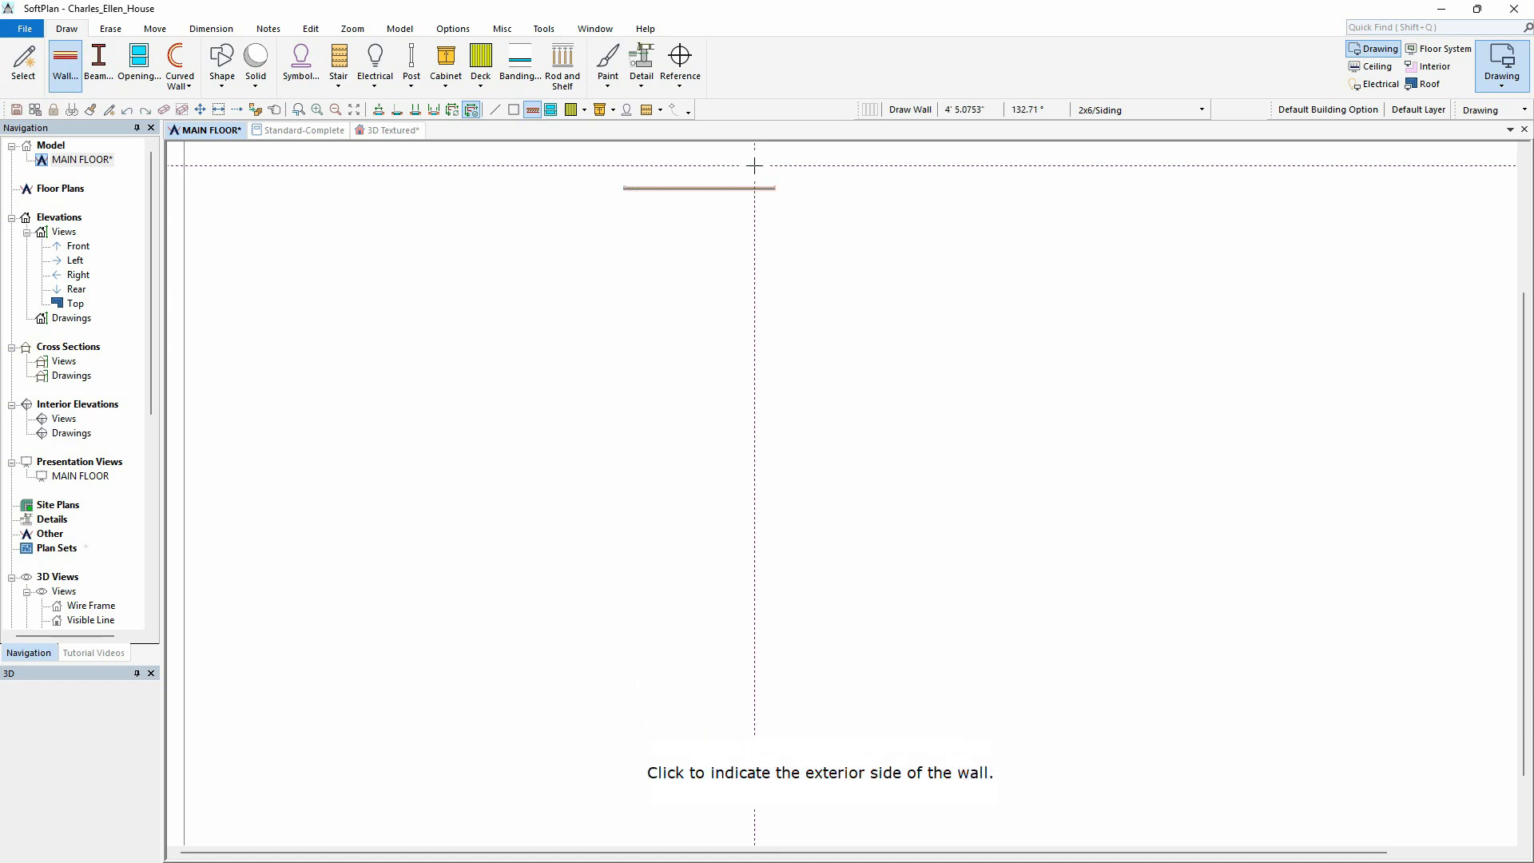
click(754, 165)
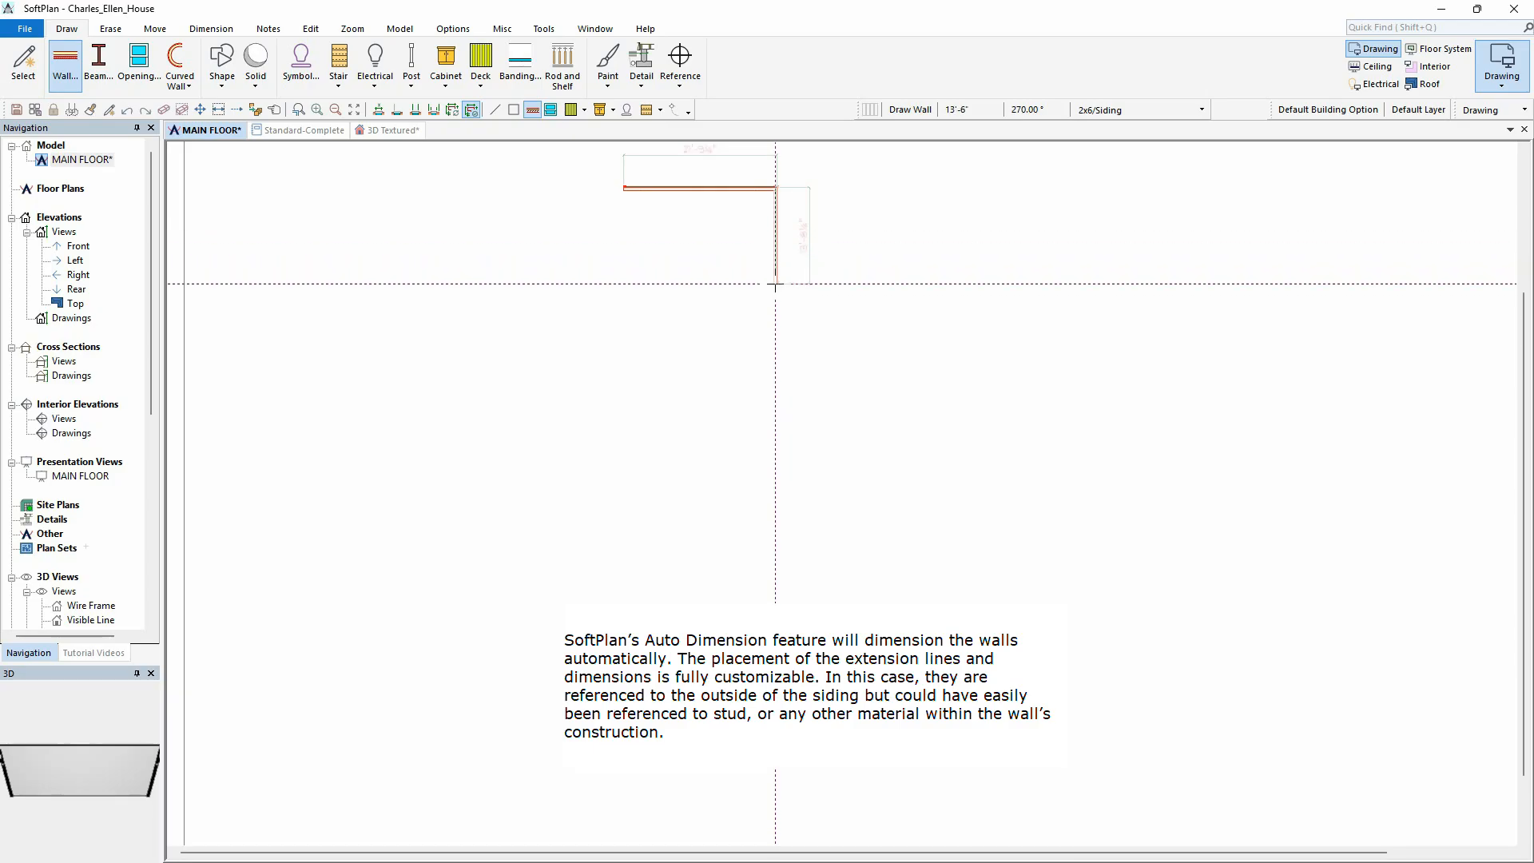
Step: Continue the right-side walls down about 20'-11", around a recess about 7'-2" deep and 6'-7" high, and down about 45'-8"
click(775, 336)
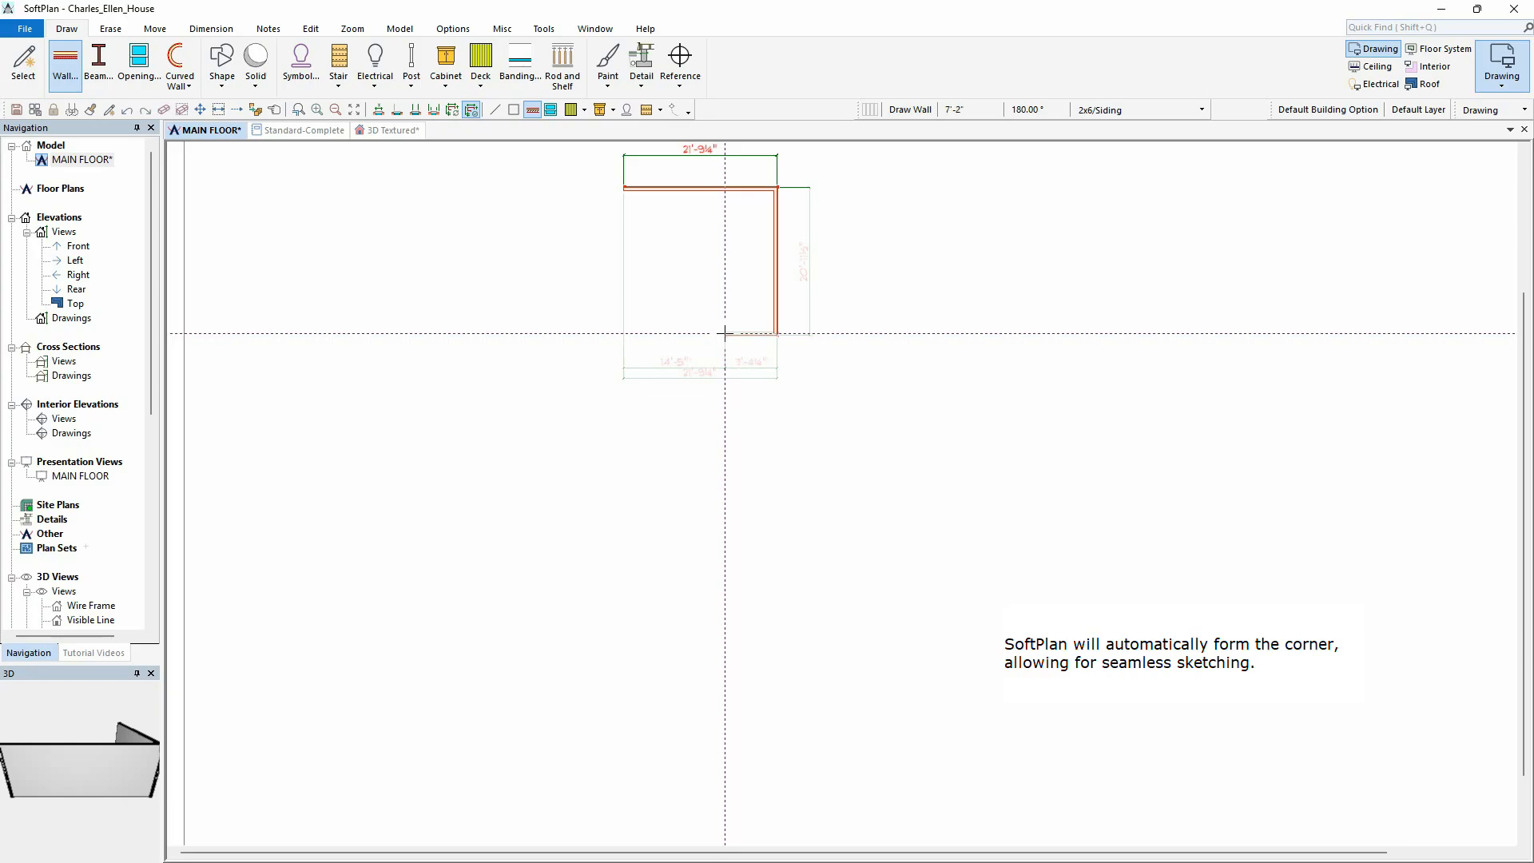
click(725, 334)
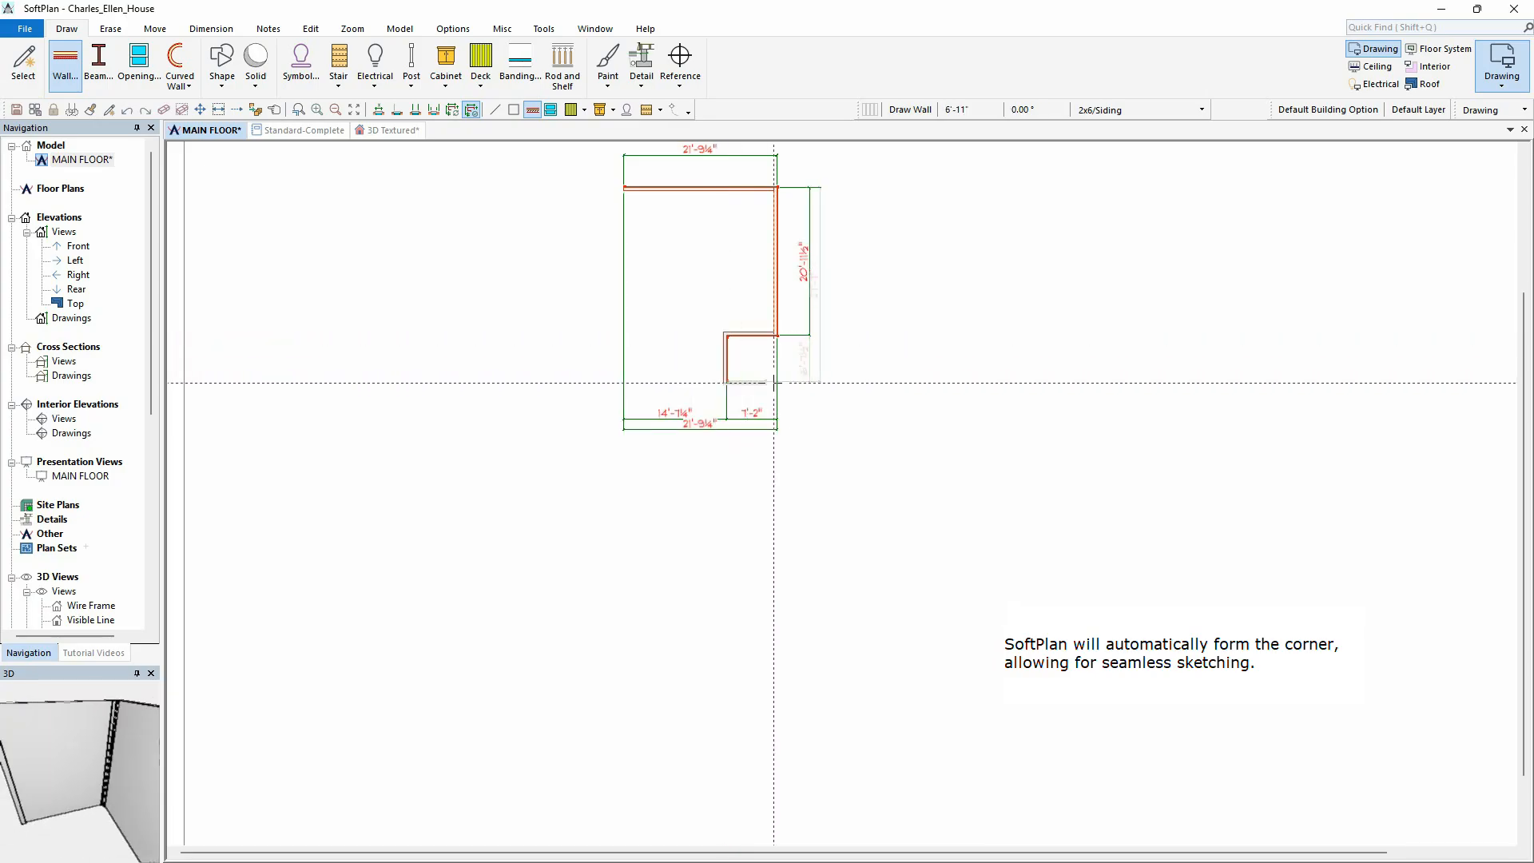
click(808, 382)
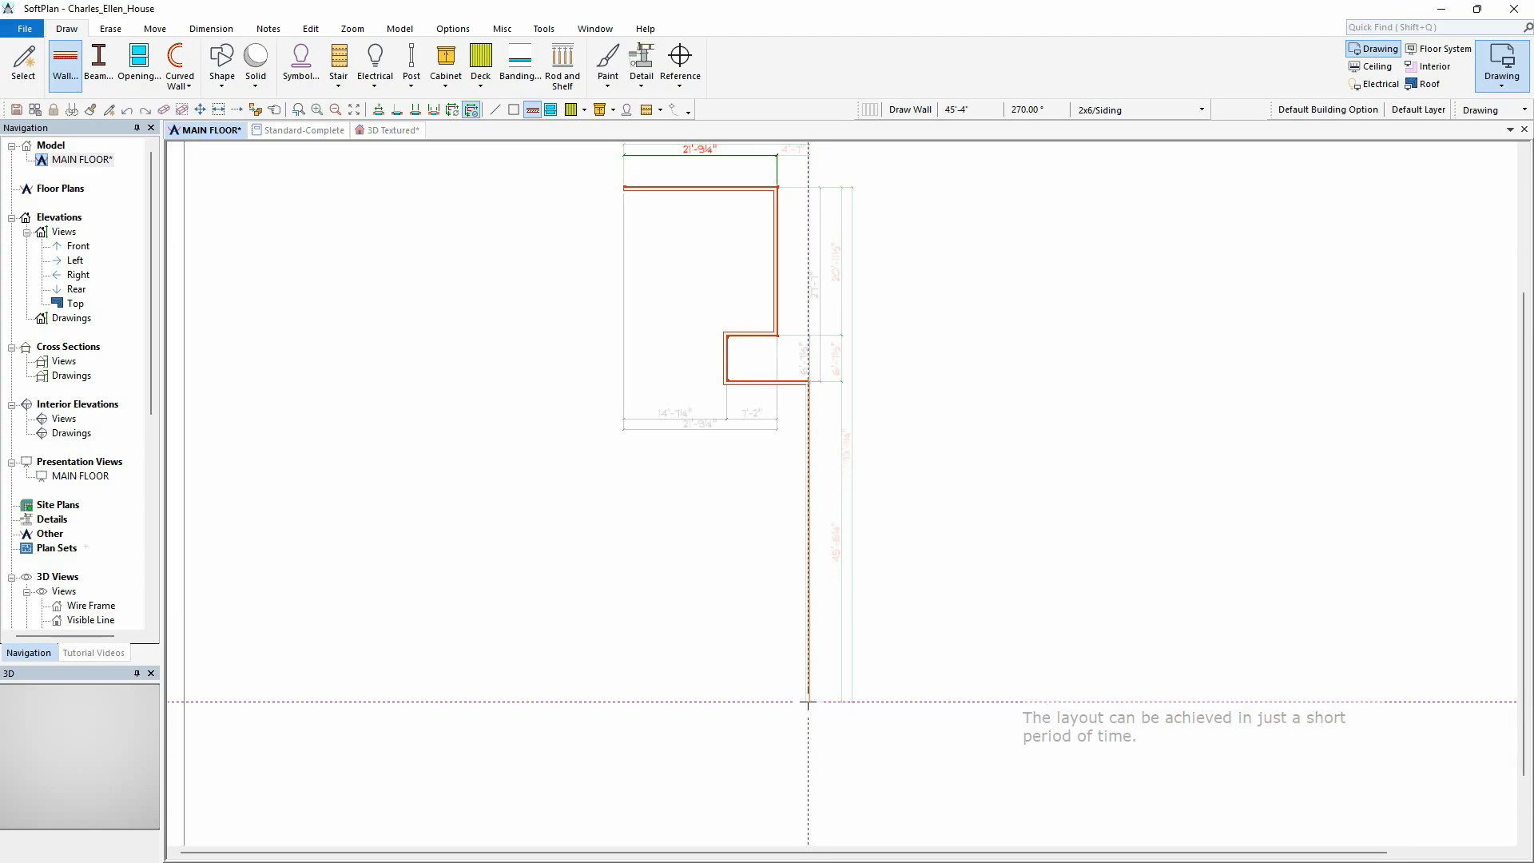
click(808, 703)
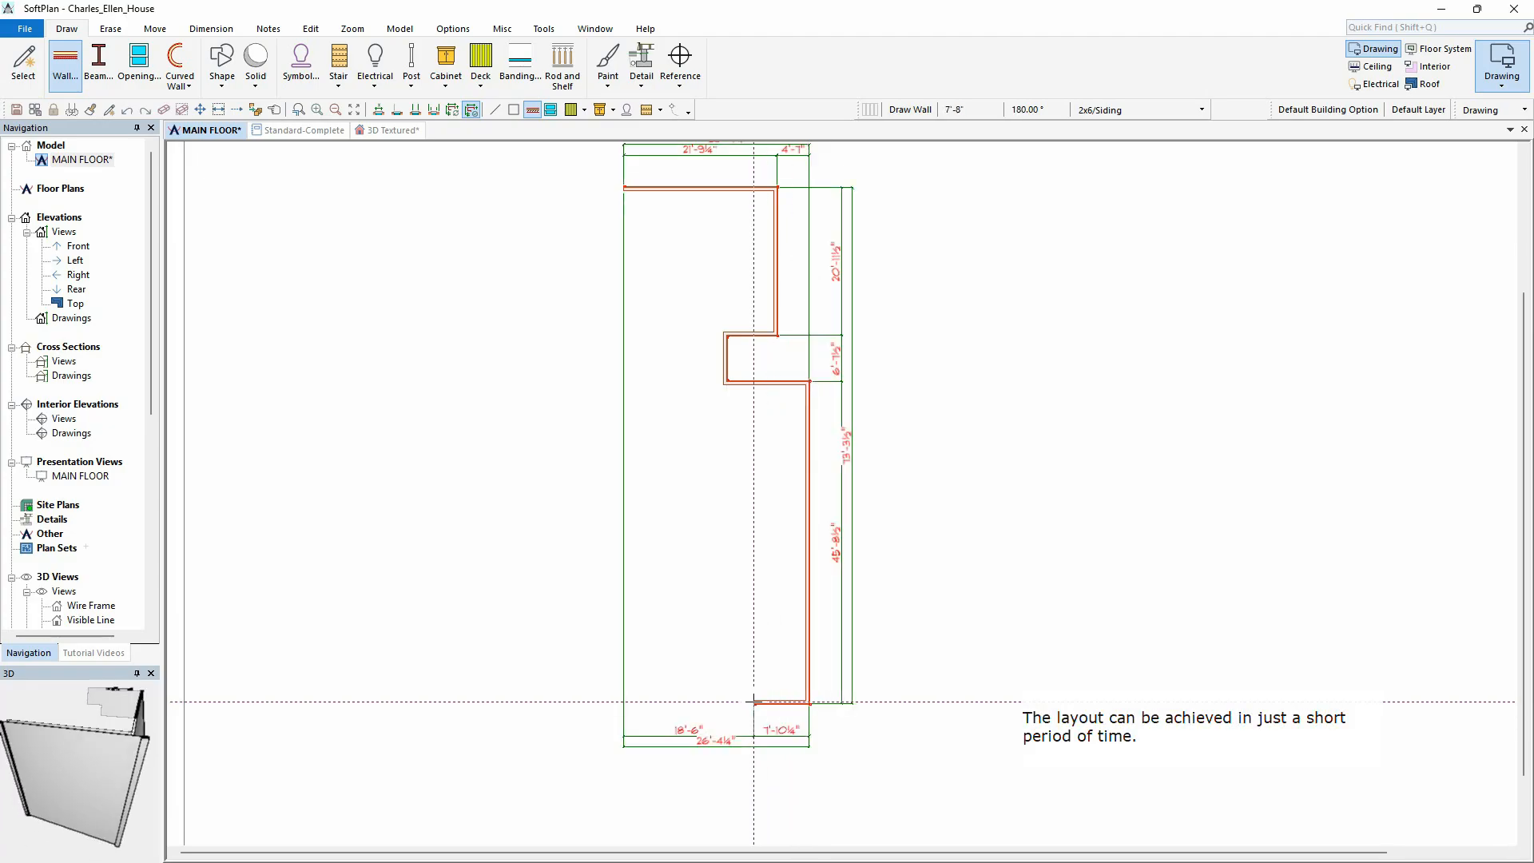
Step: Close the outline with a corner notch about 7'-8" by 6'-8", a front wall about 19' long, and the full-length left wall
click(754, 702)
click(753, 749)
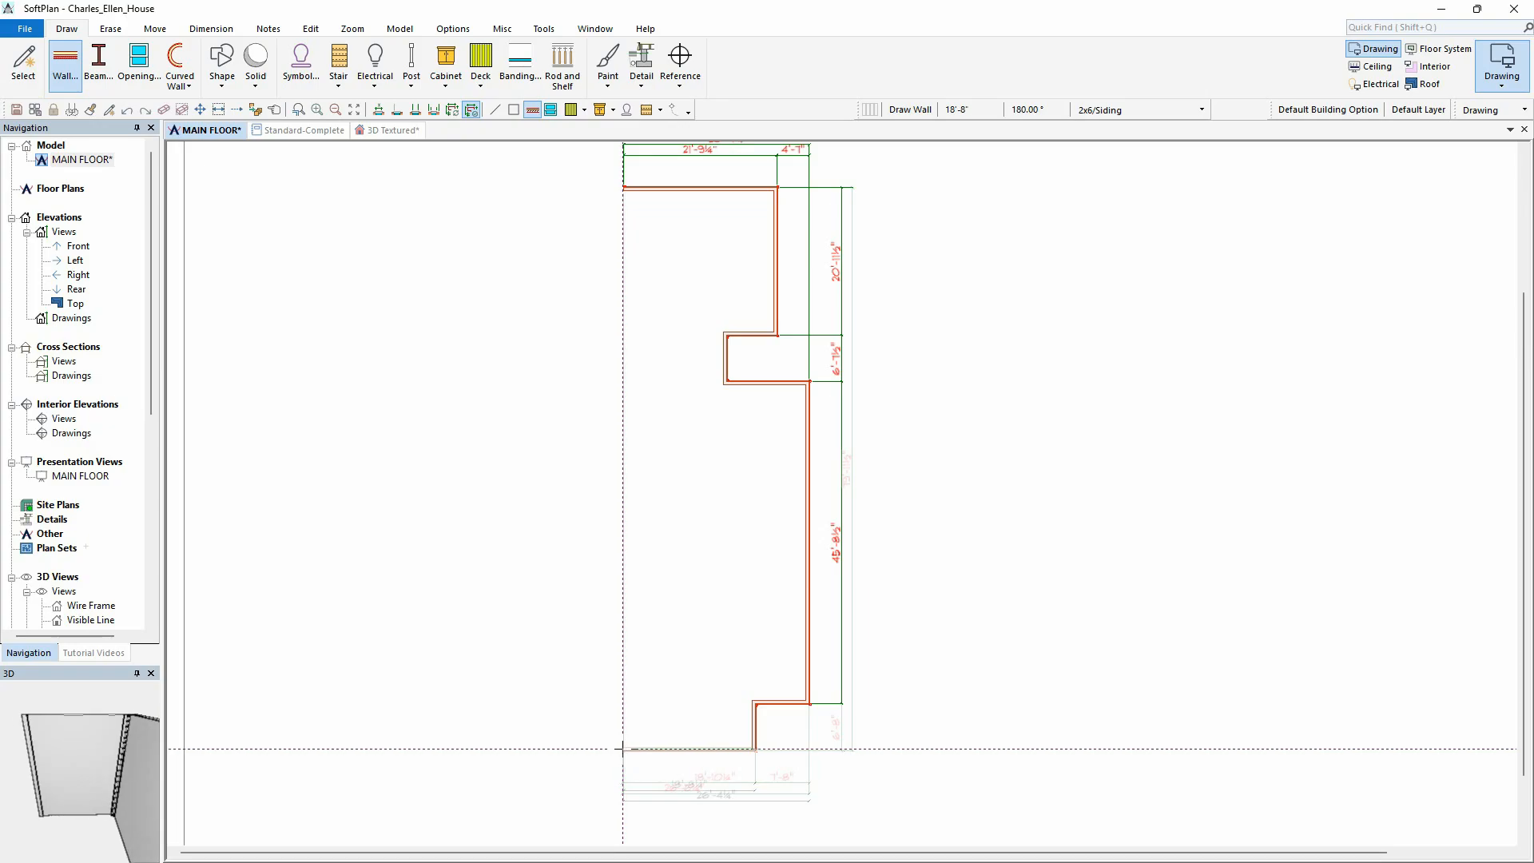
click(622, 748)
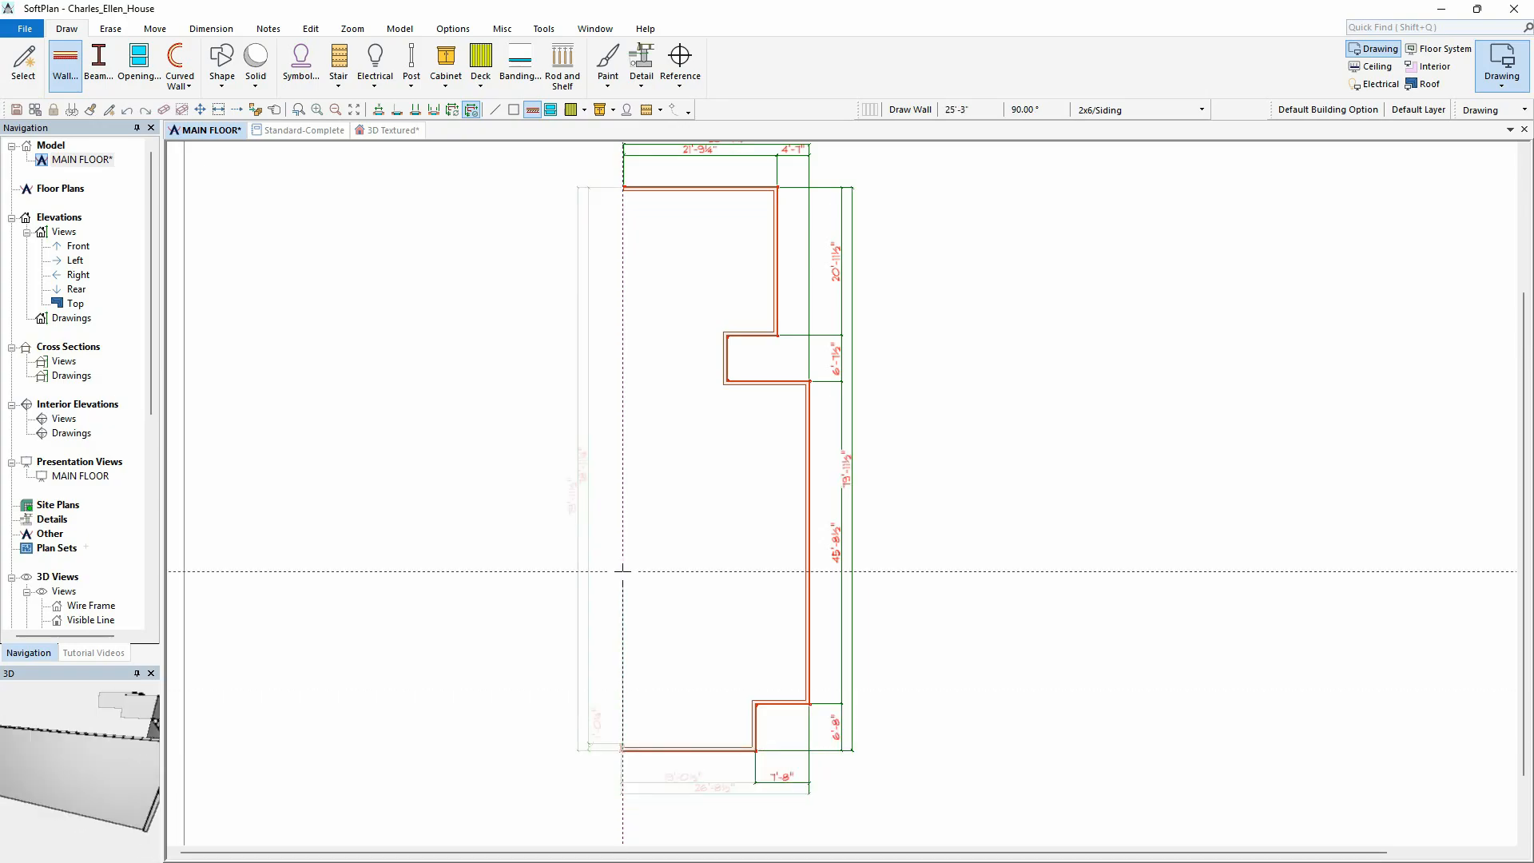
click(622, 190)
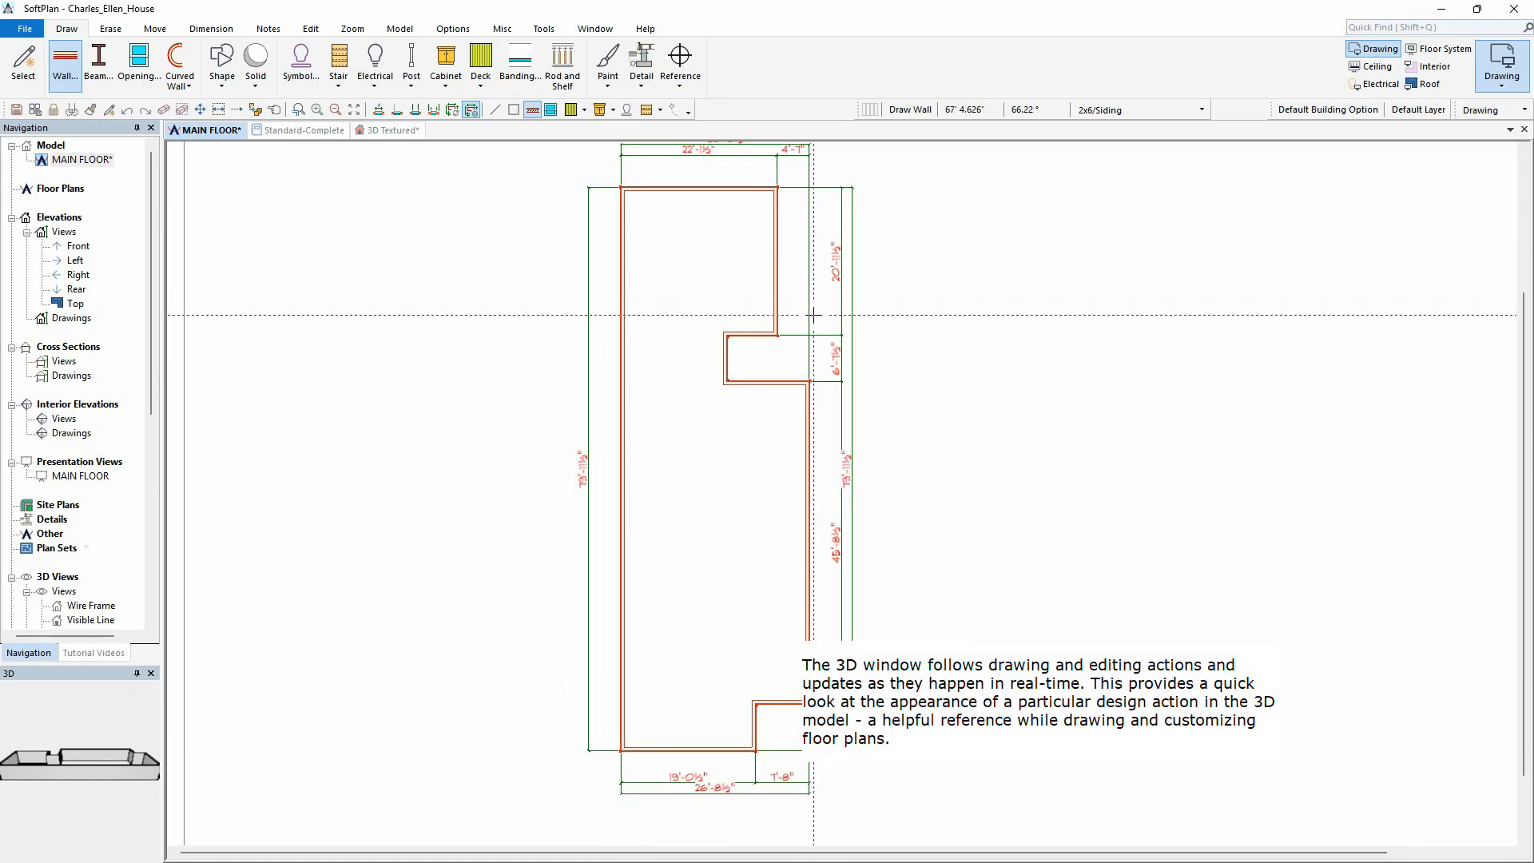
Step: Inspect the walls in the 3D Textured view and review the material quantities and costs in the Standard-Complete report
click(355, 113)
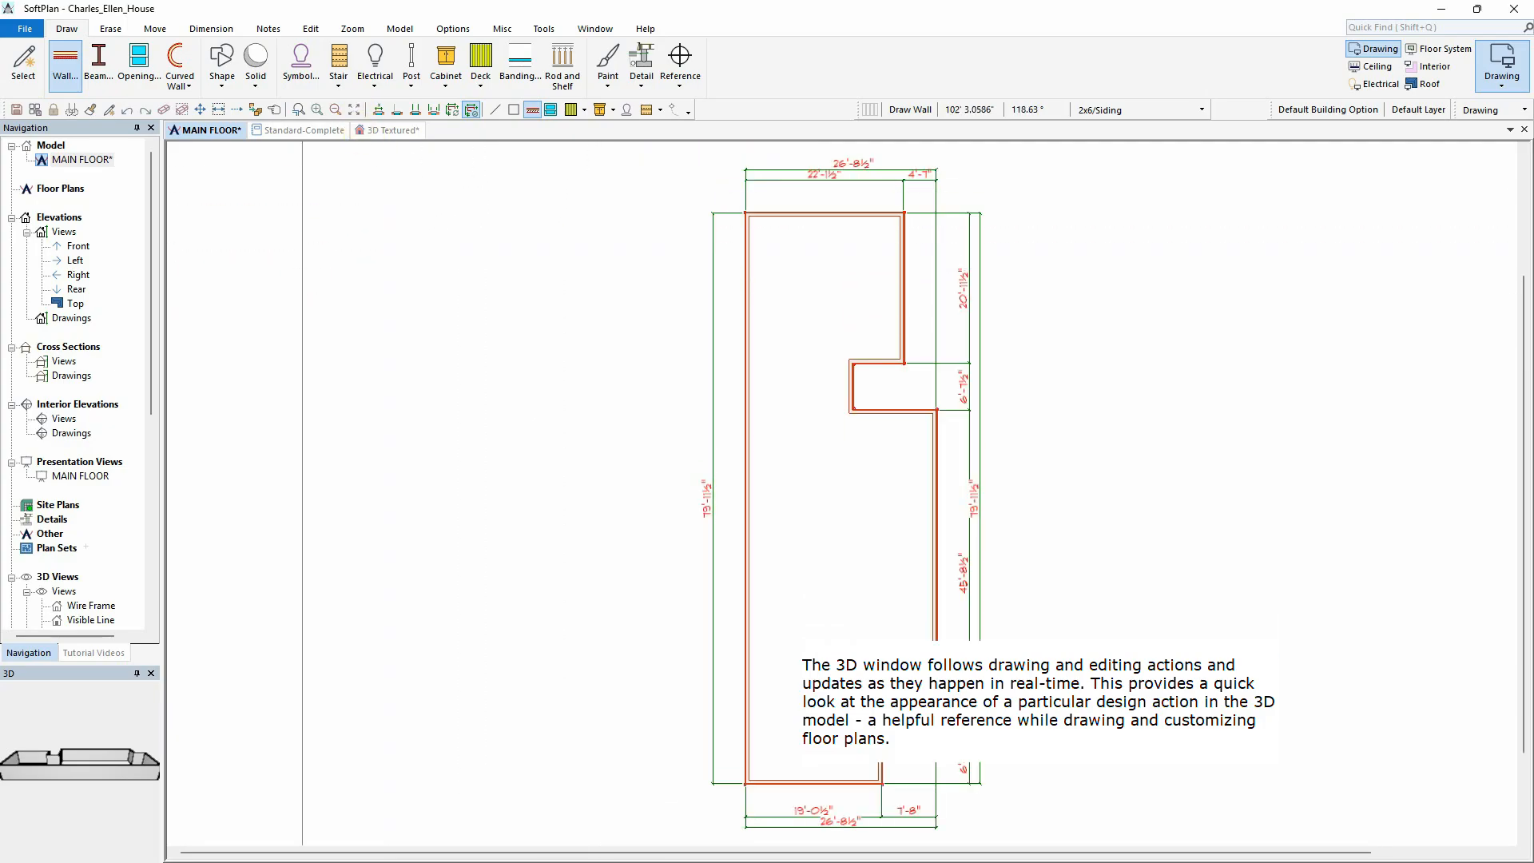
click(392, 132)
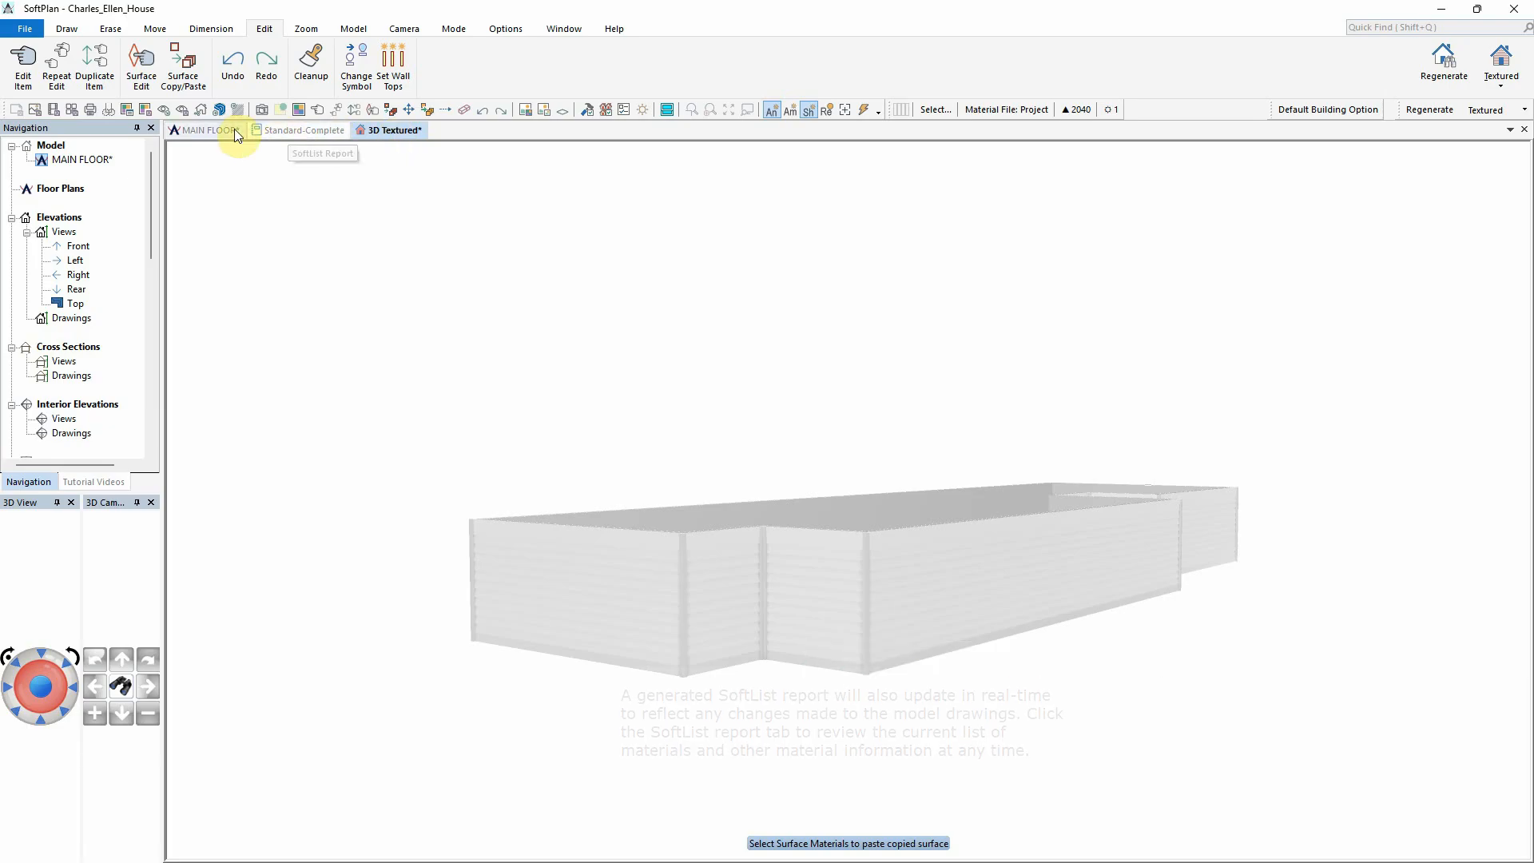
click(297, 130)
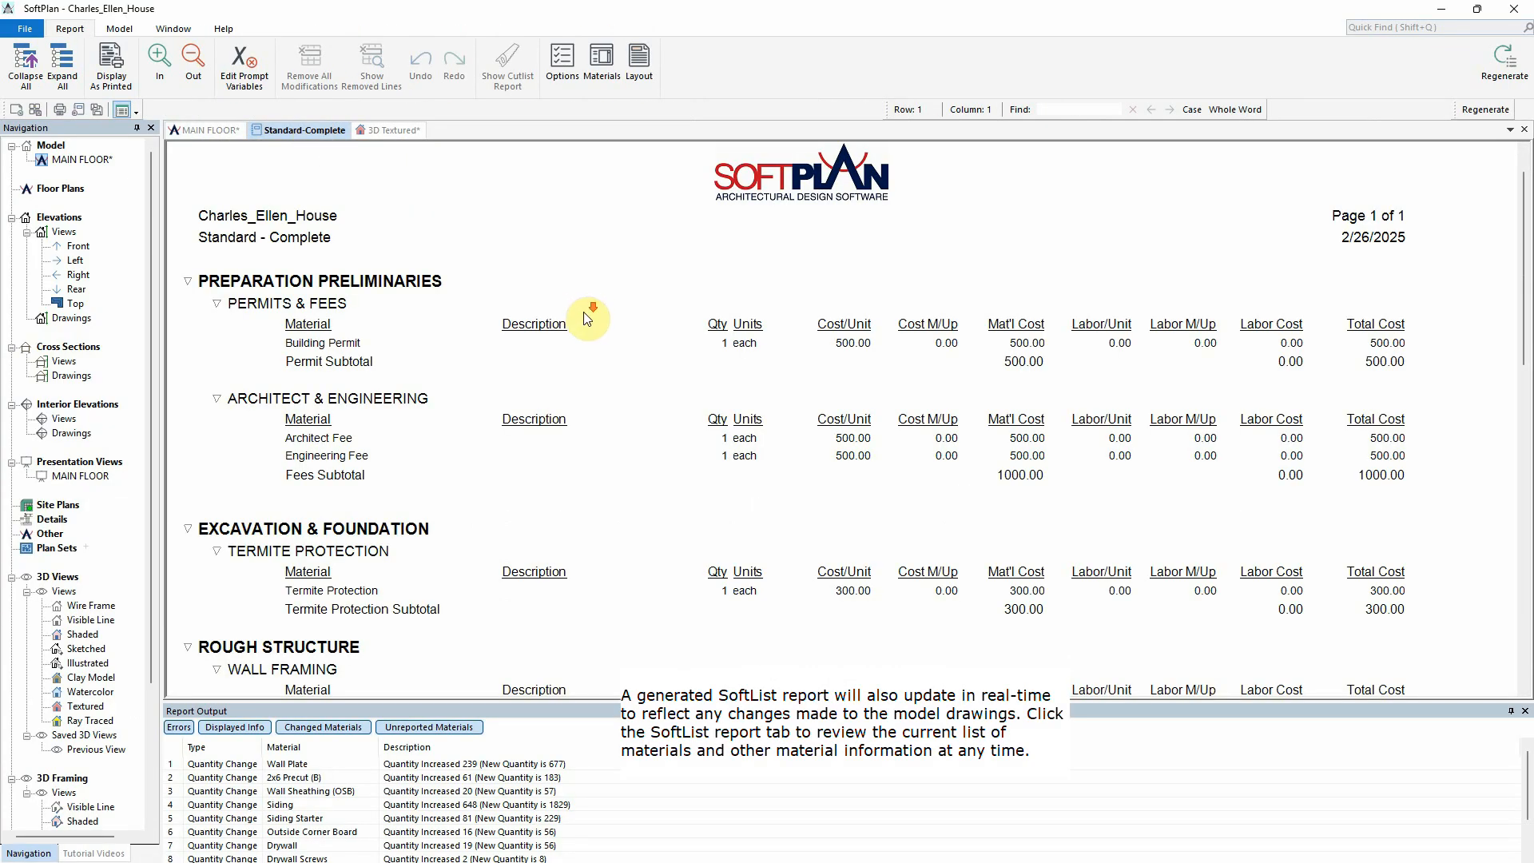
scroll(590, 319, down, 3)
scroll(603, 336, down, 1)
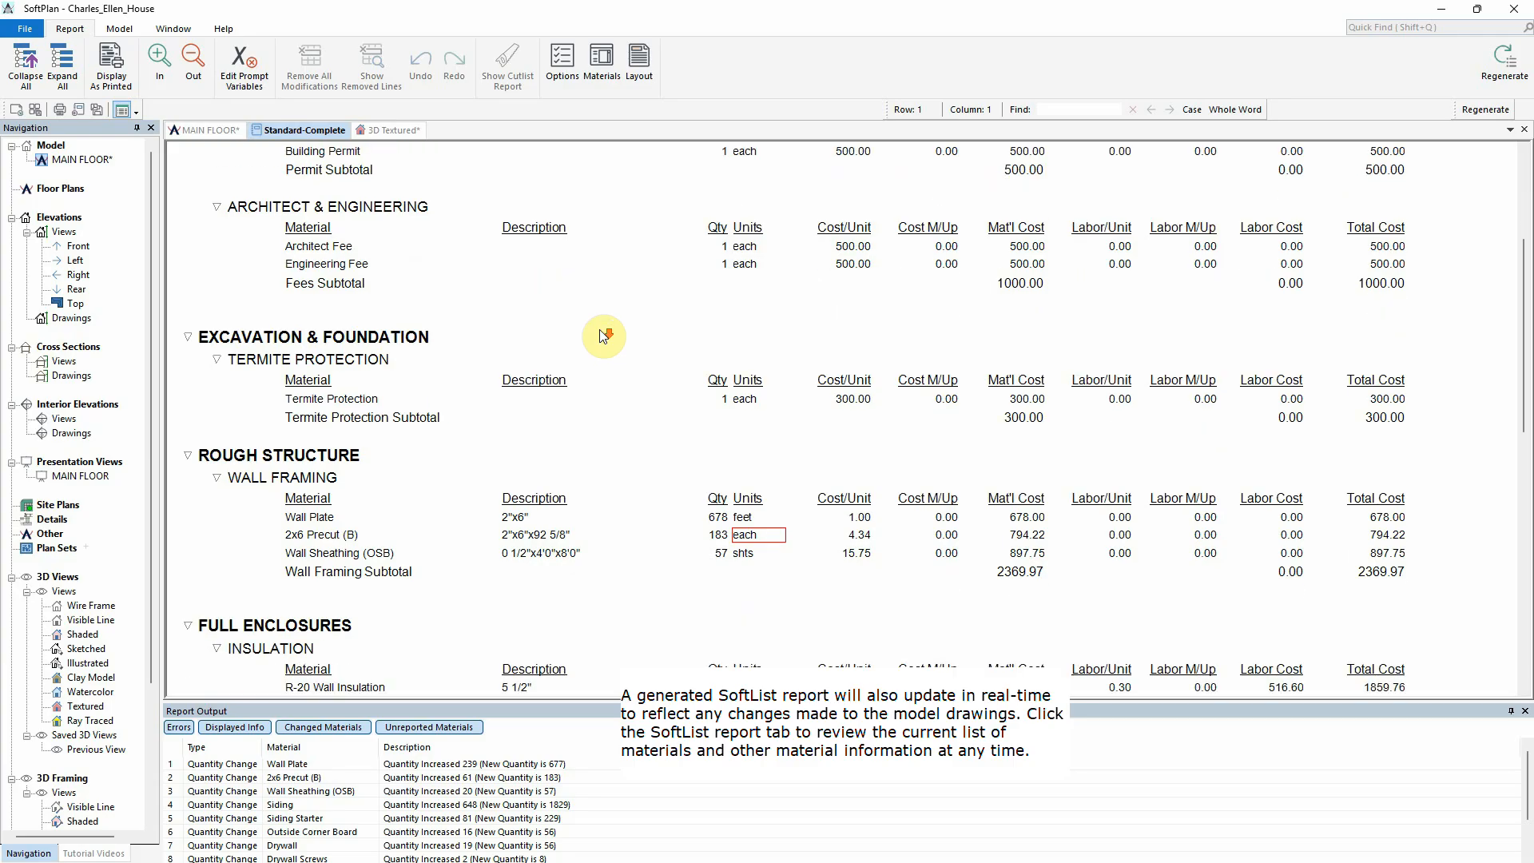
scroll(603, 335, down, 3)
scroll(603, 336, down, 4)
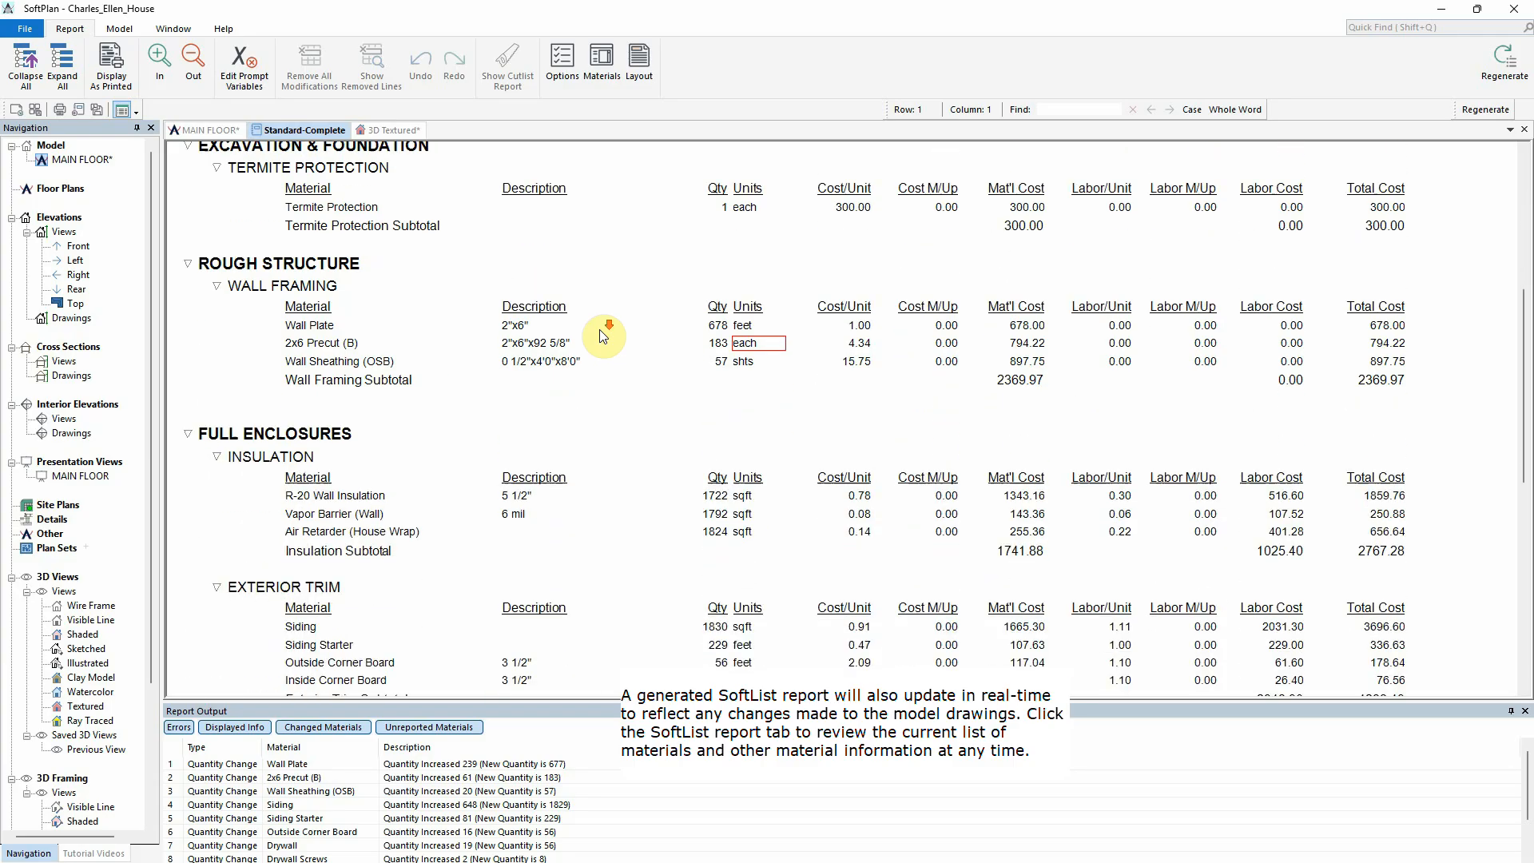
scroll(603, 336, down, 4)
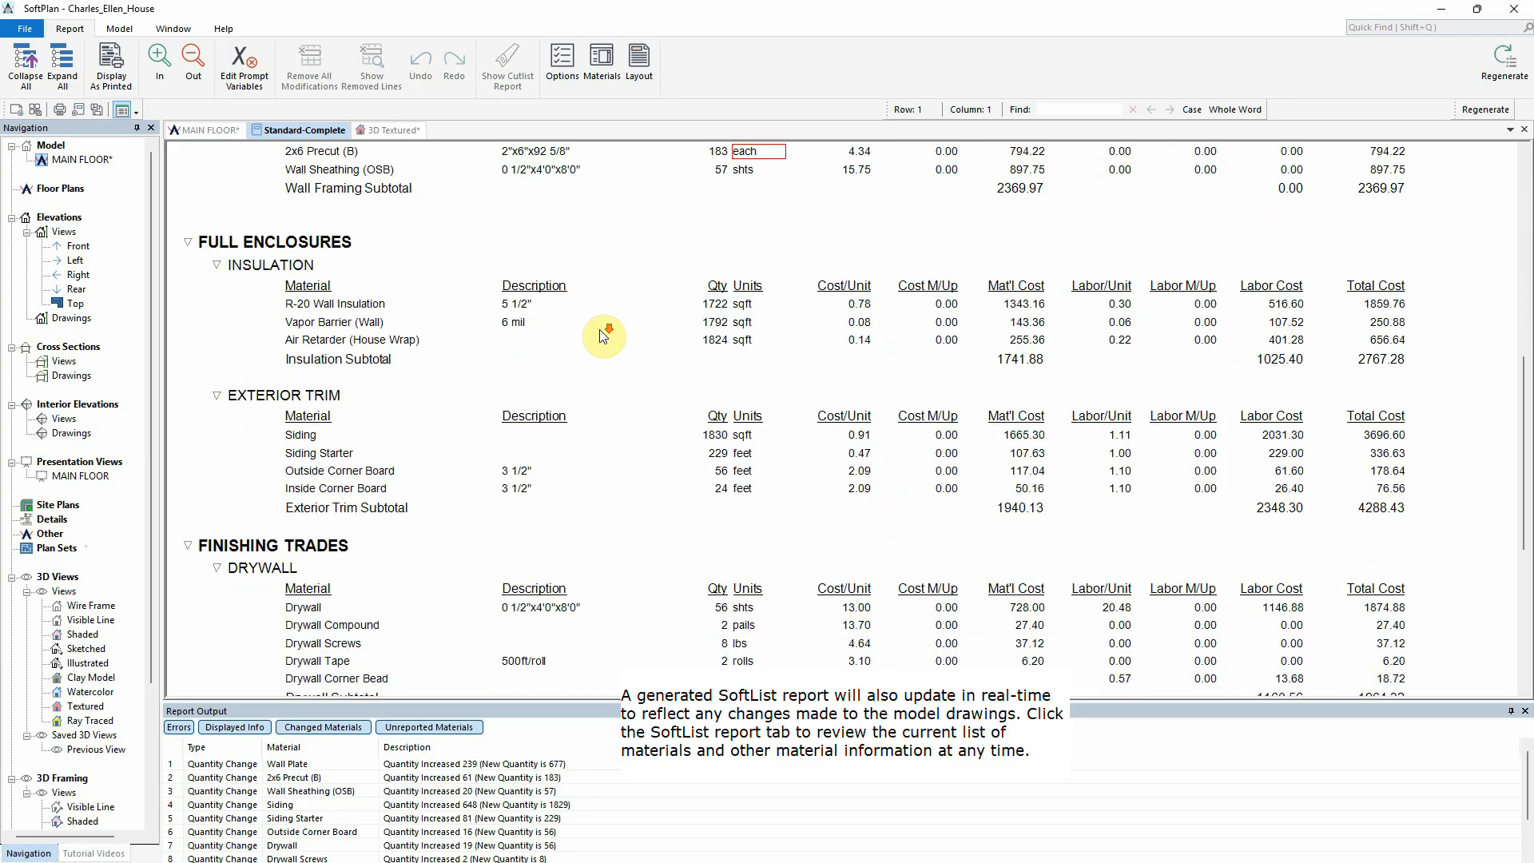
scroll(603, 335, down, 4)
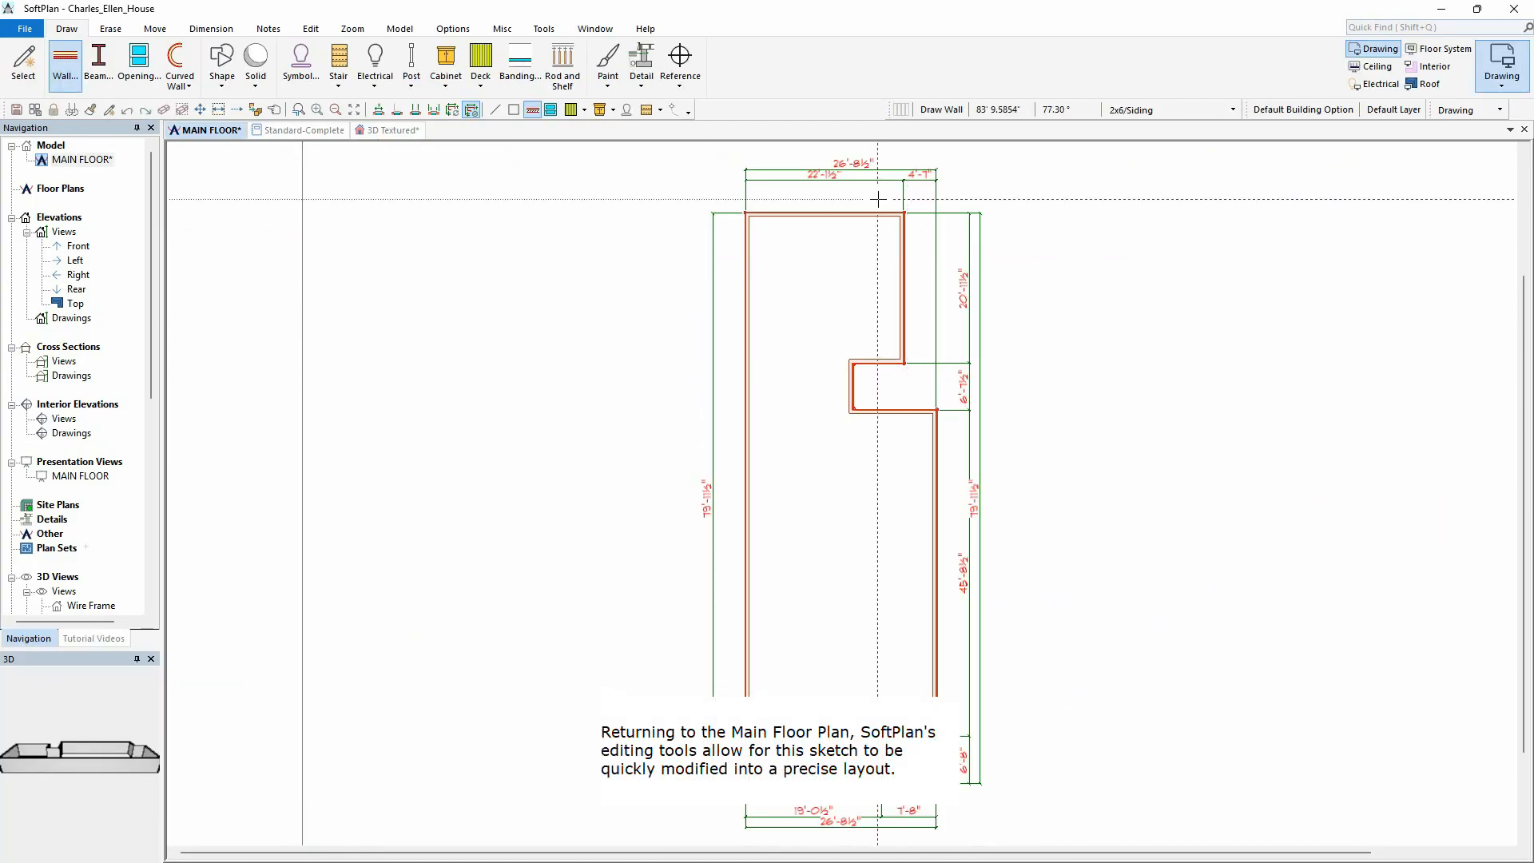
Step: On the main floor plan, set the overall width dimension above the rear wall to 24'-0" by moving the right vertical wall
scroll(877, 197, up, 3)
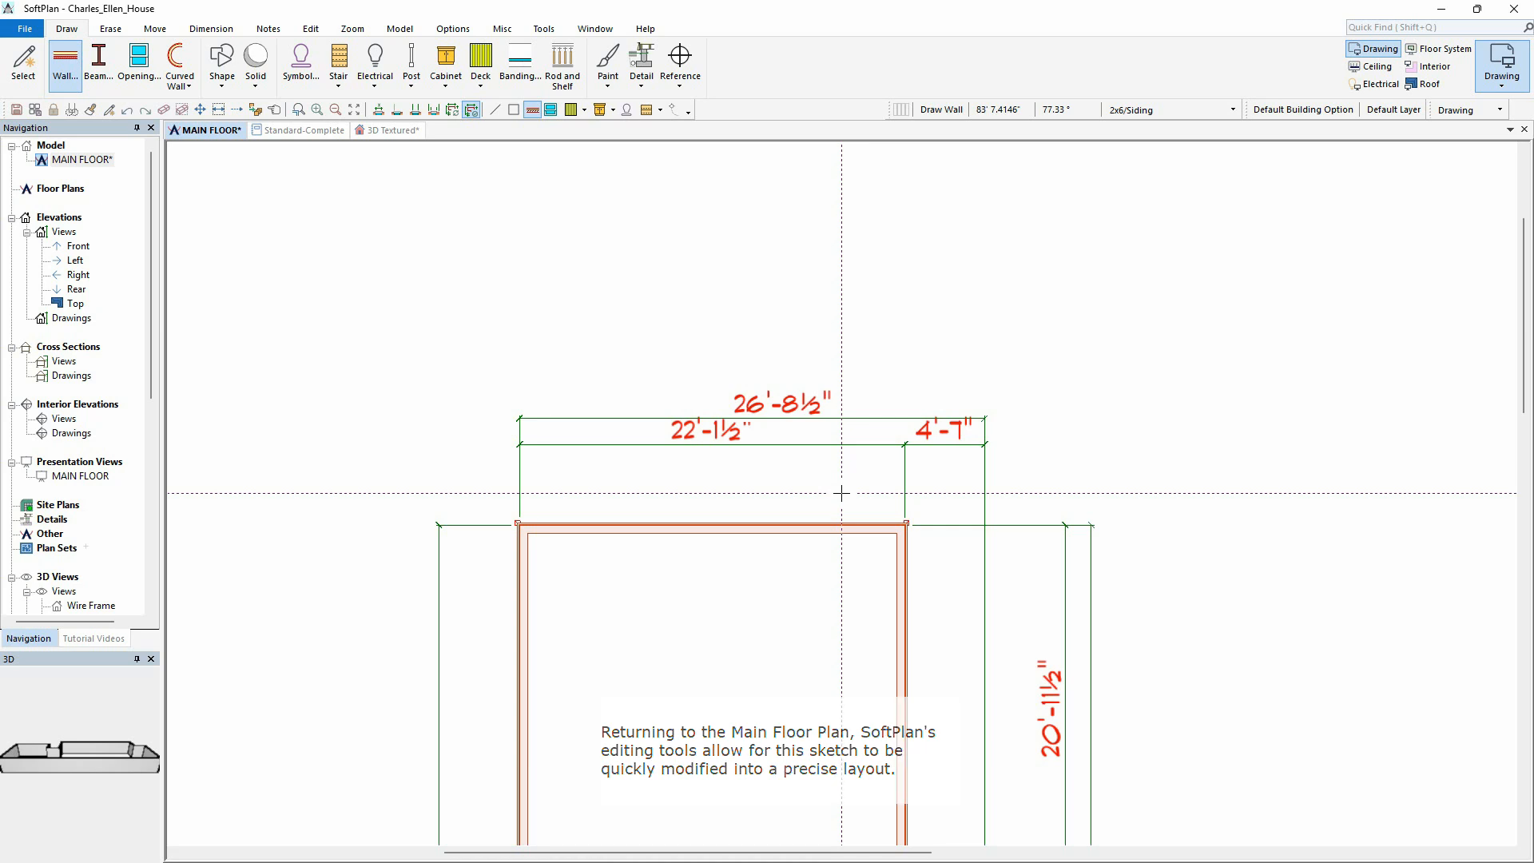
right_click(867, 417)
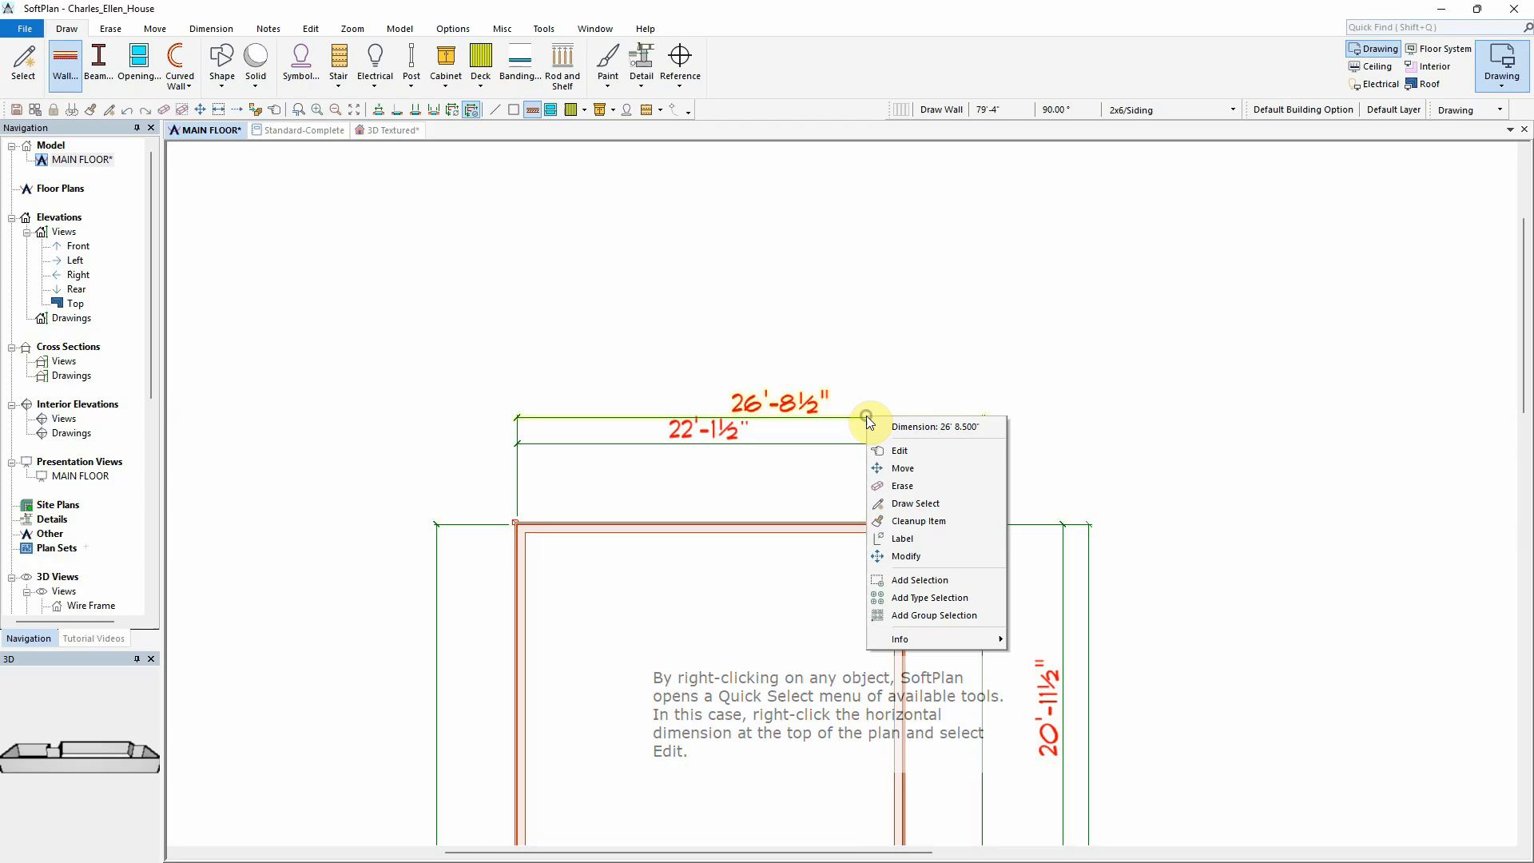
click(924, 450)
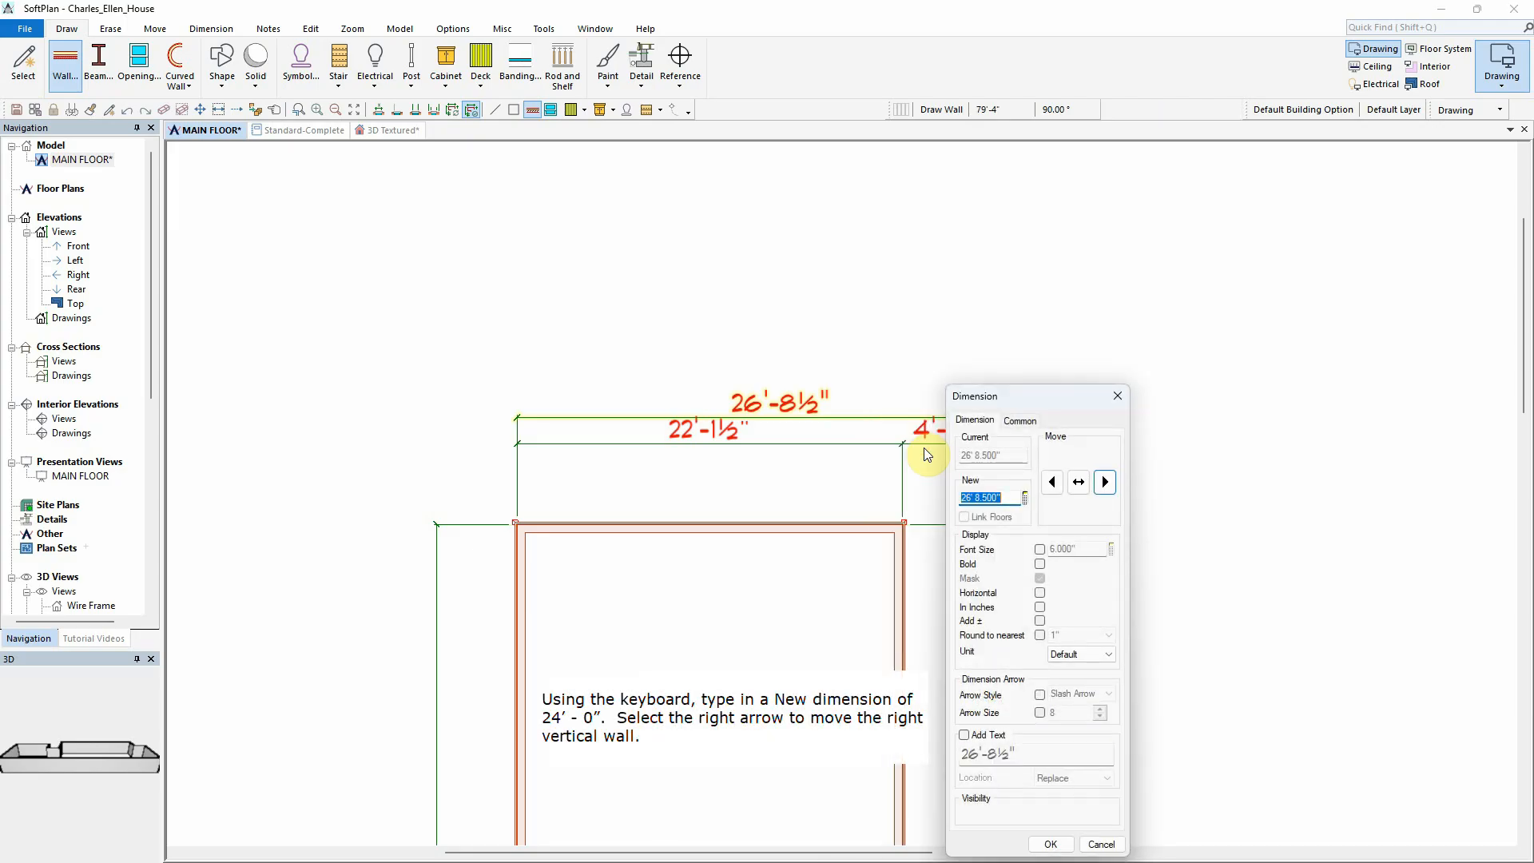
text(24)
key(Tab)
click(1105, 482)
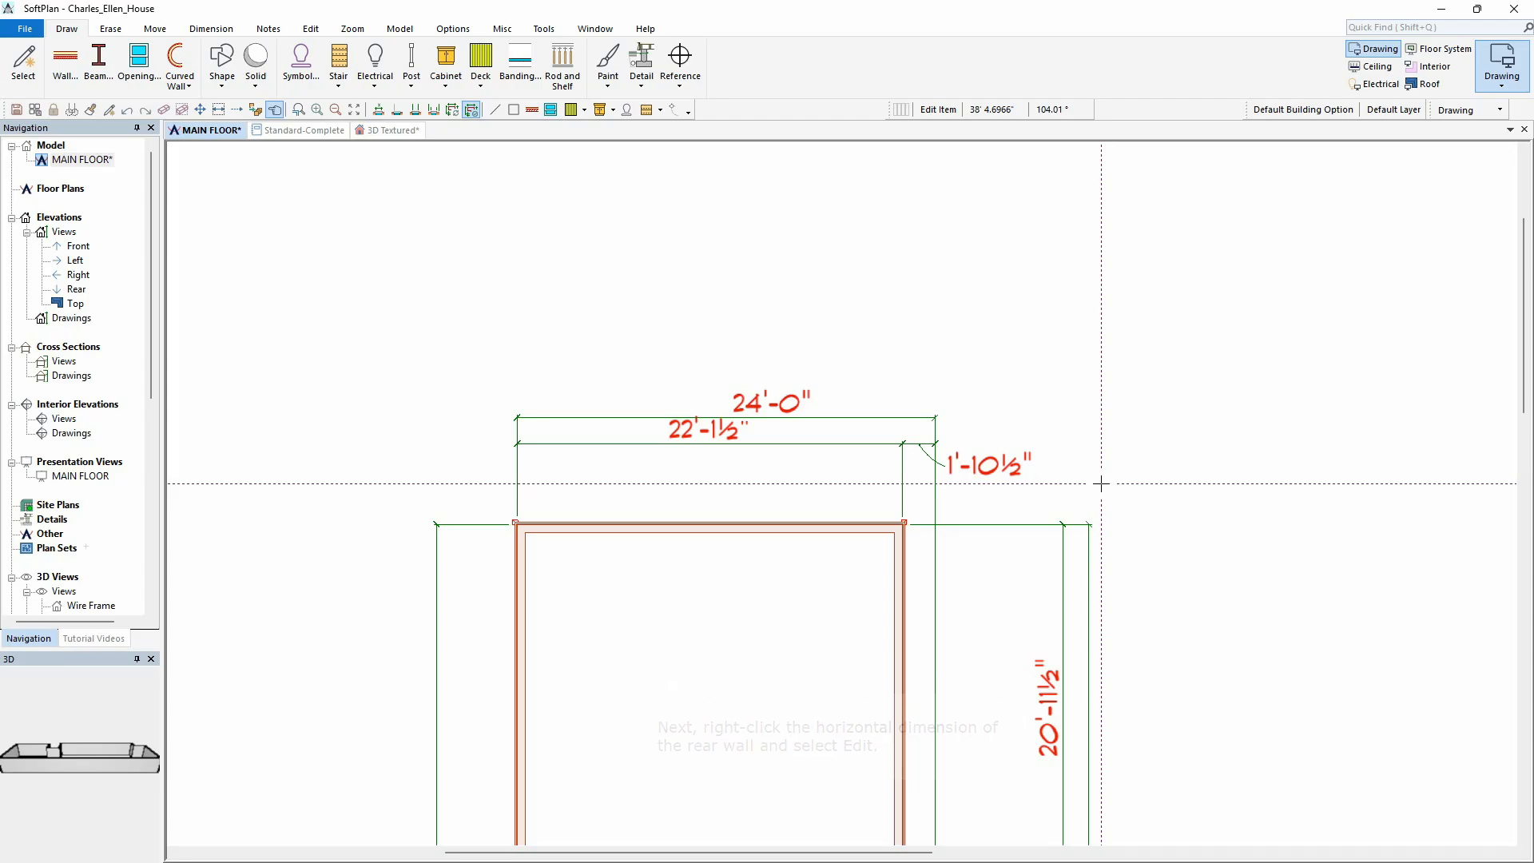
Step: Set the rear wall's horizontal dimension to 20'-0" by moving the wall at its right end
click(879, 446)
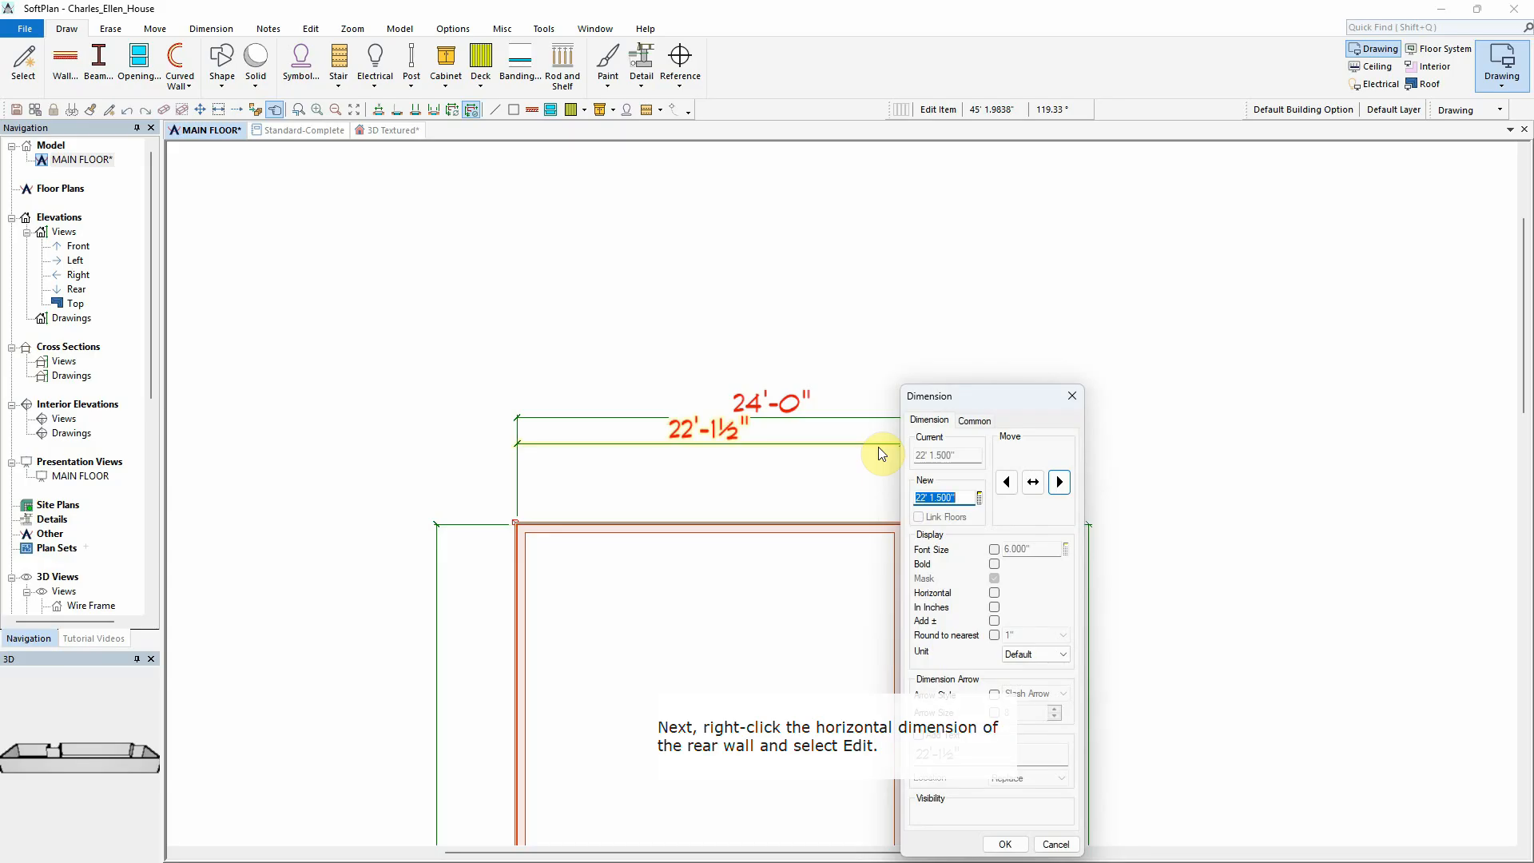
text(2)
click(1059, 482)
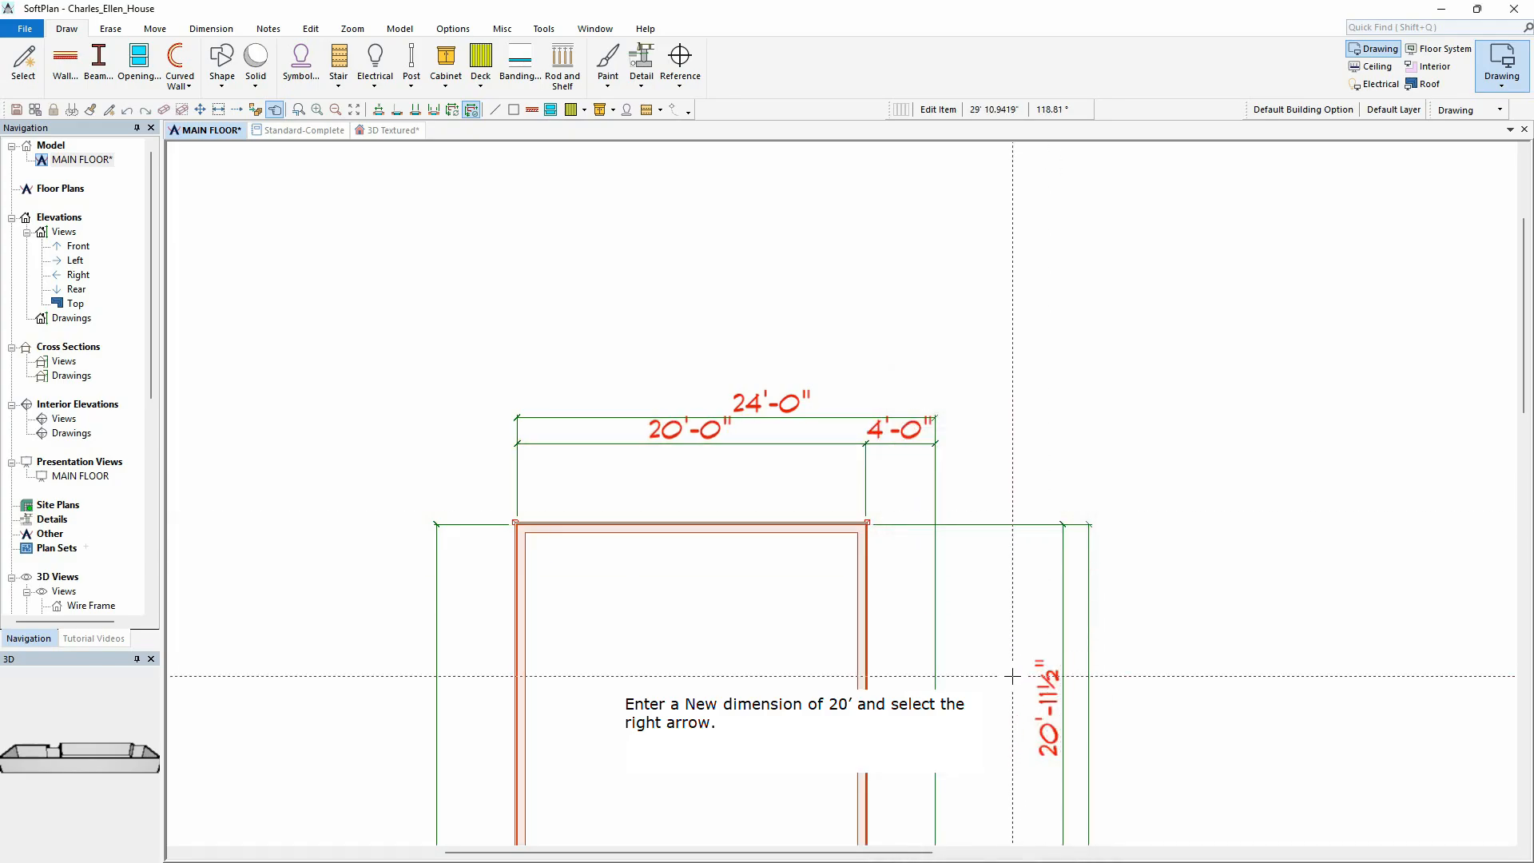
Step: Set the vertical dimension between the rear wall and the recess to 21'-0" by moving the lower horizontal wall
mouse_move(1018, 727)
middle_down()
mouse_move(974, 500)
mouse_move(925, 427)
middle_up()
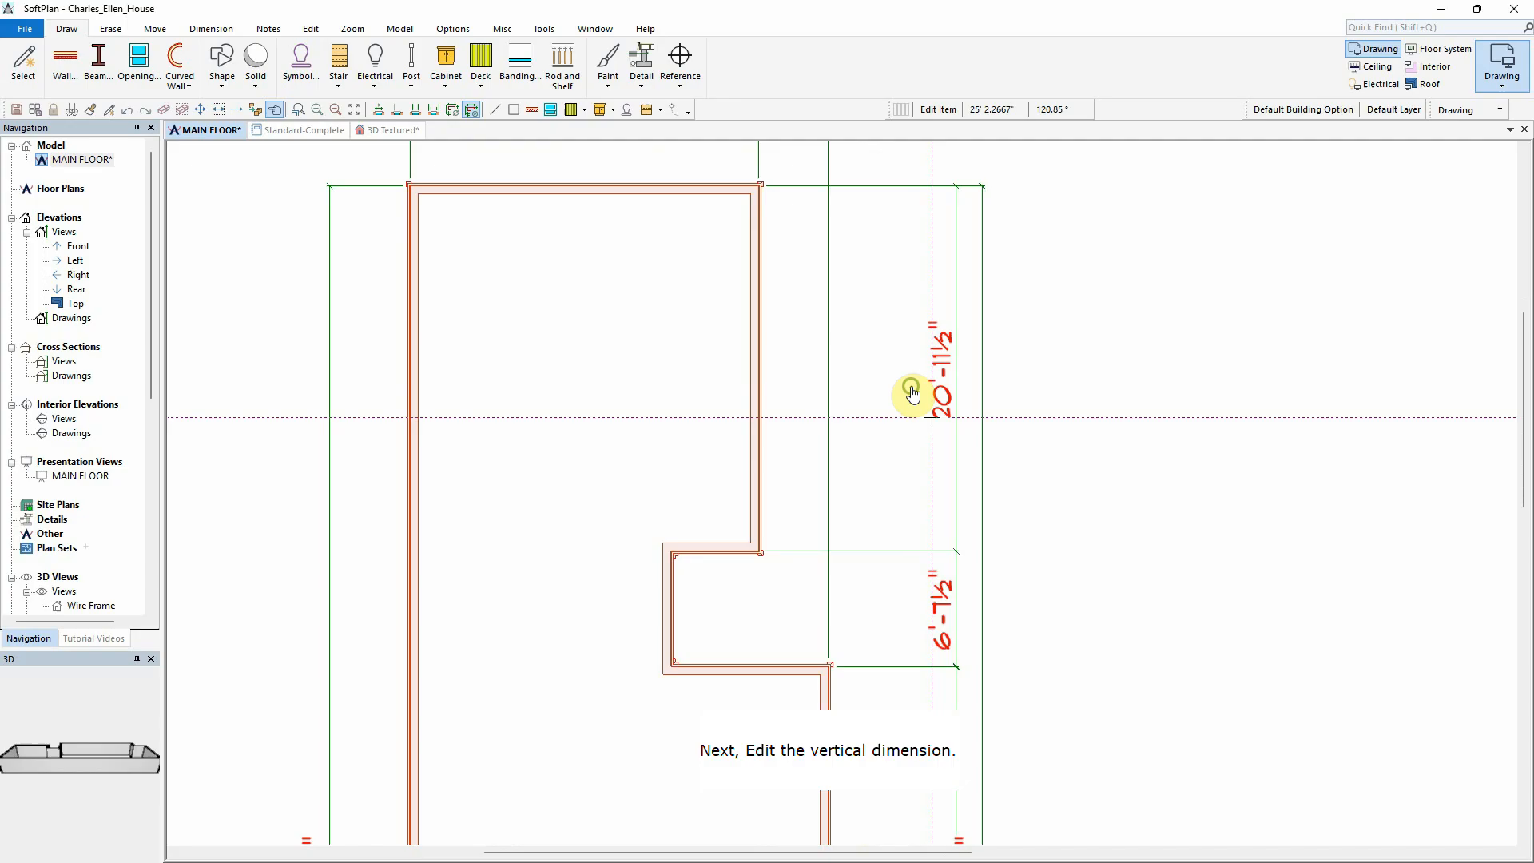
click(960, 514)
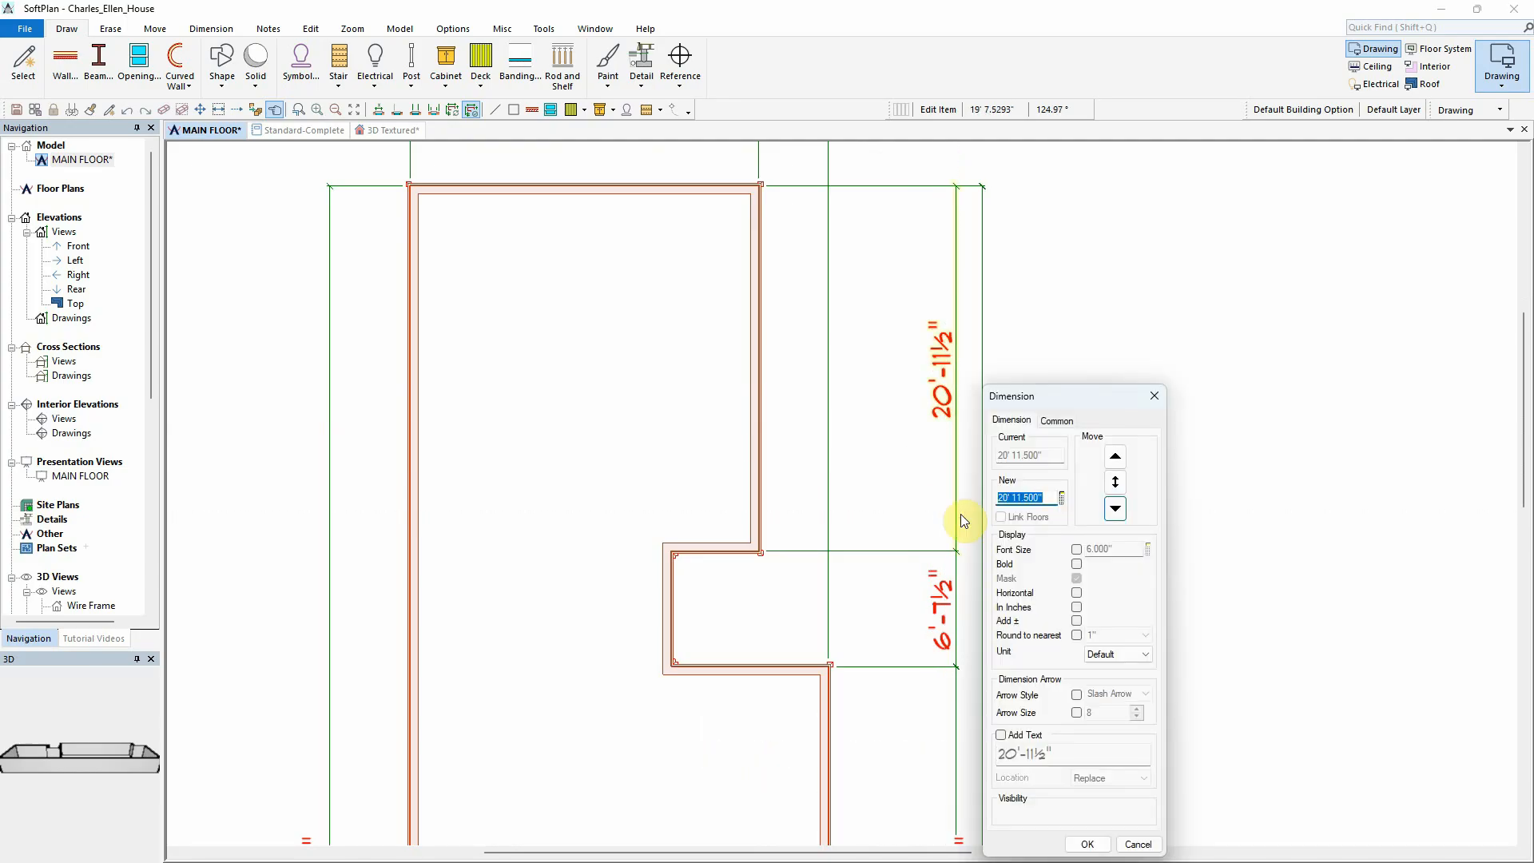
text(21)
key(Tab)
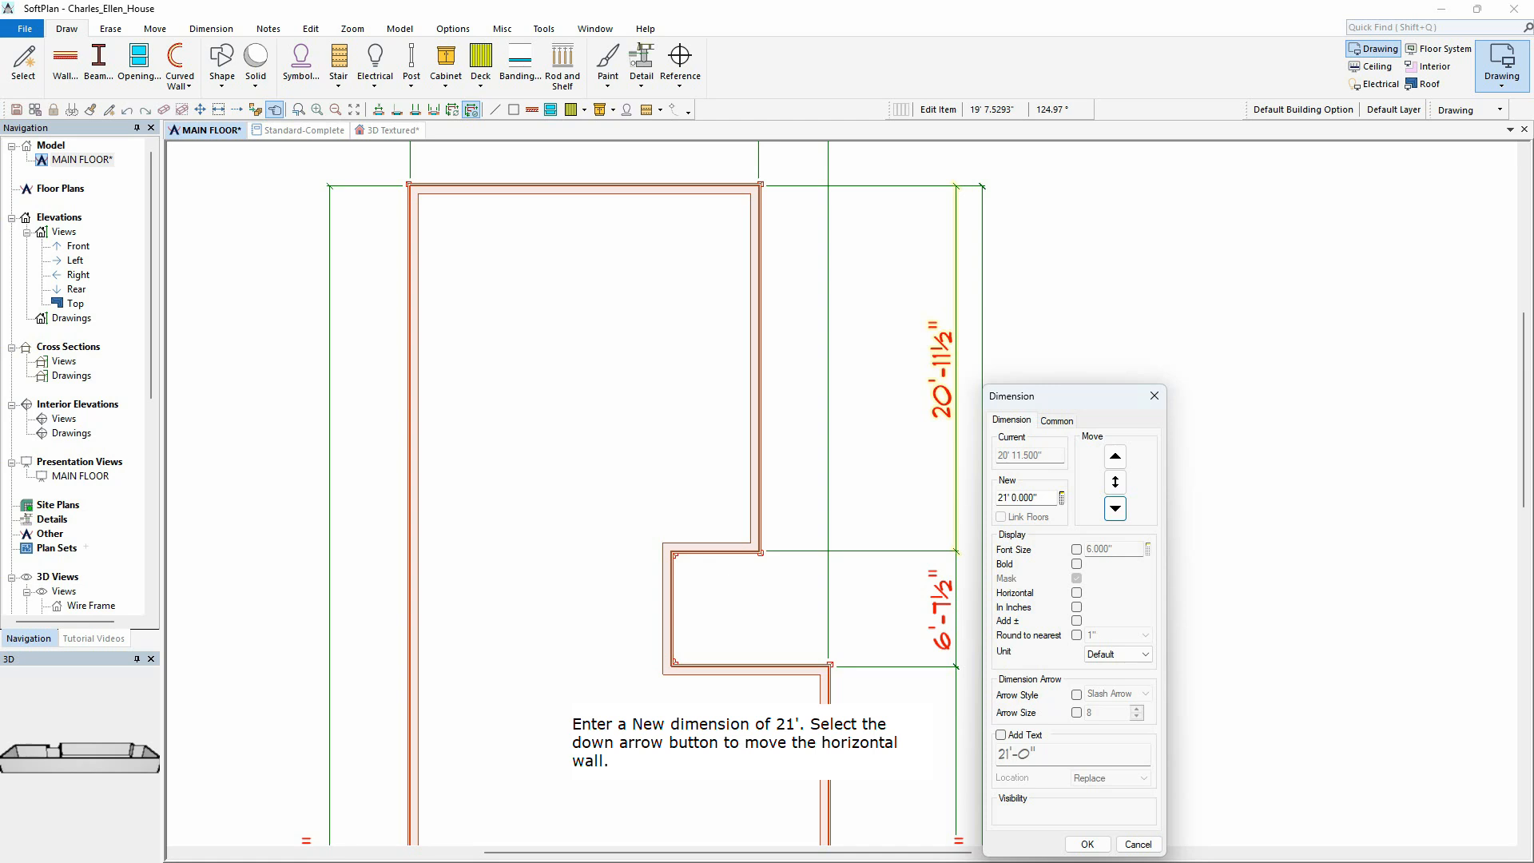
key(Return)
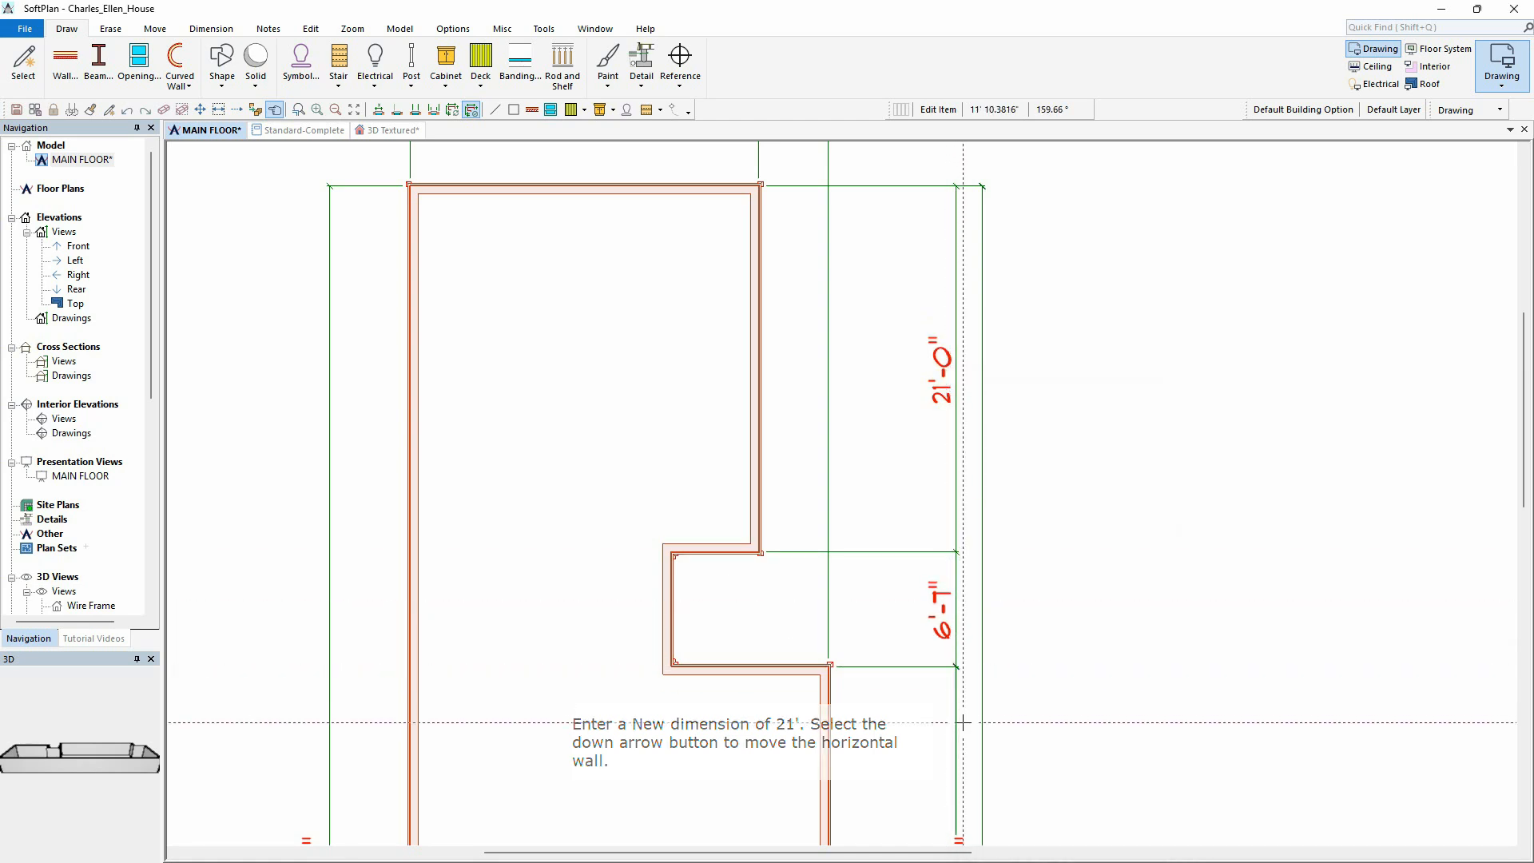
Step: Set the recess's vertical dimension to 8'-0" by moving its lower horizontal wall down
right_click(952, 653)
text(8')
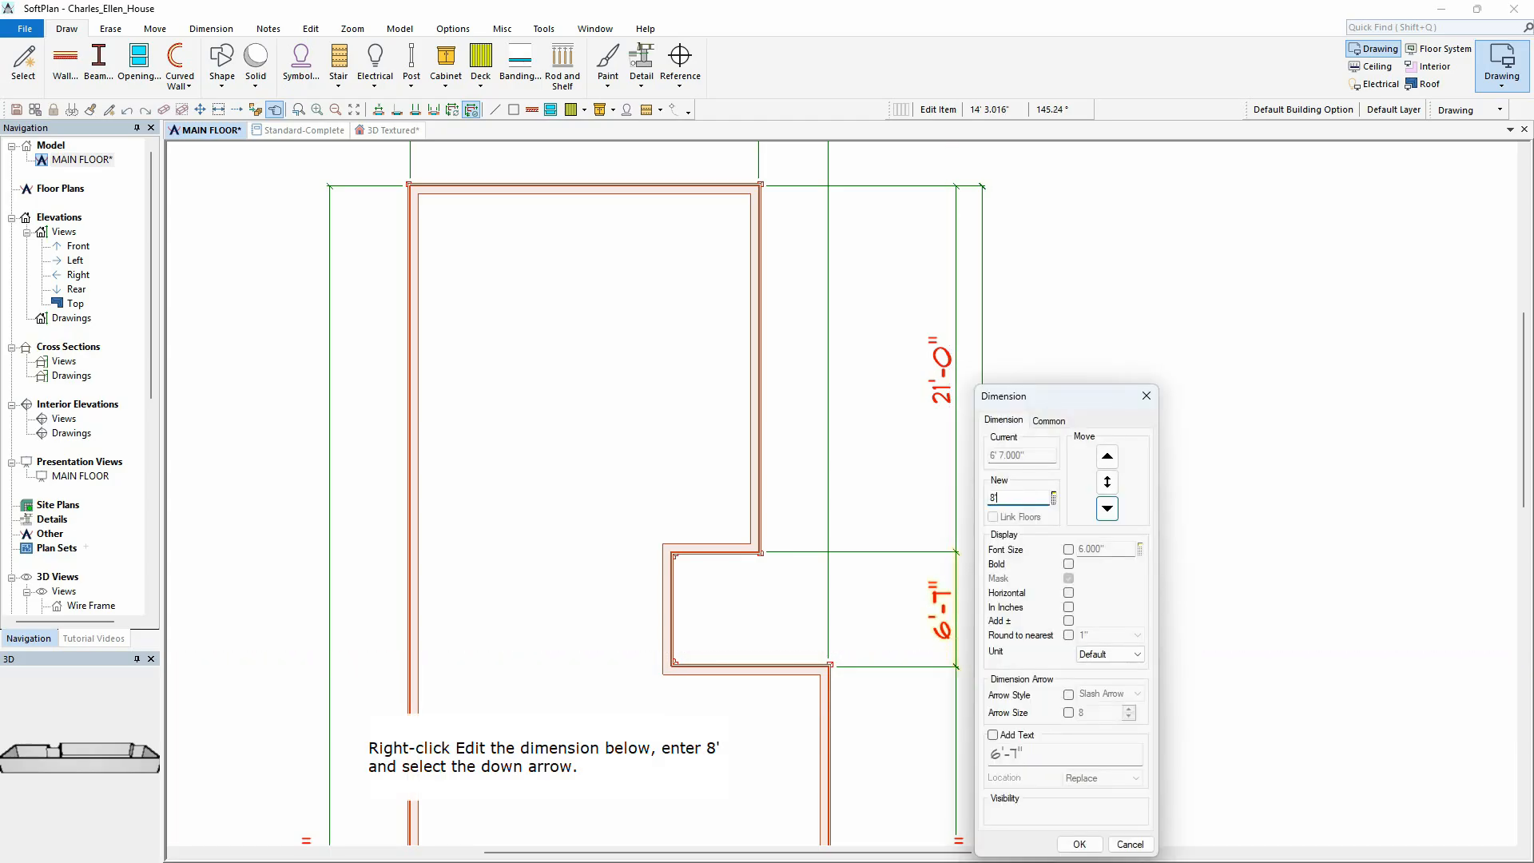
click(1106, 508)
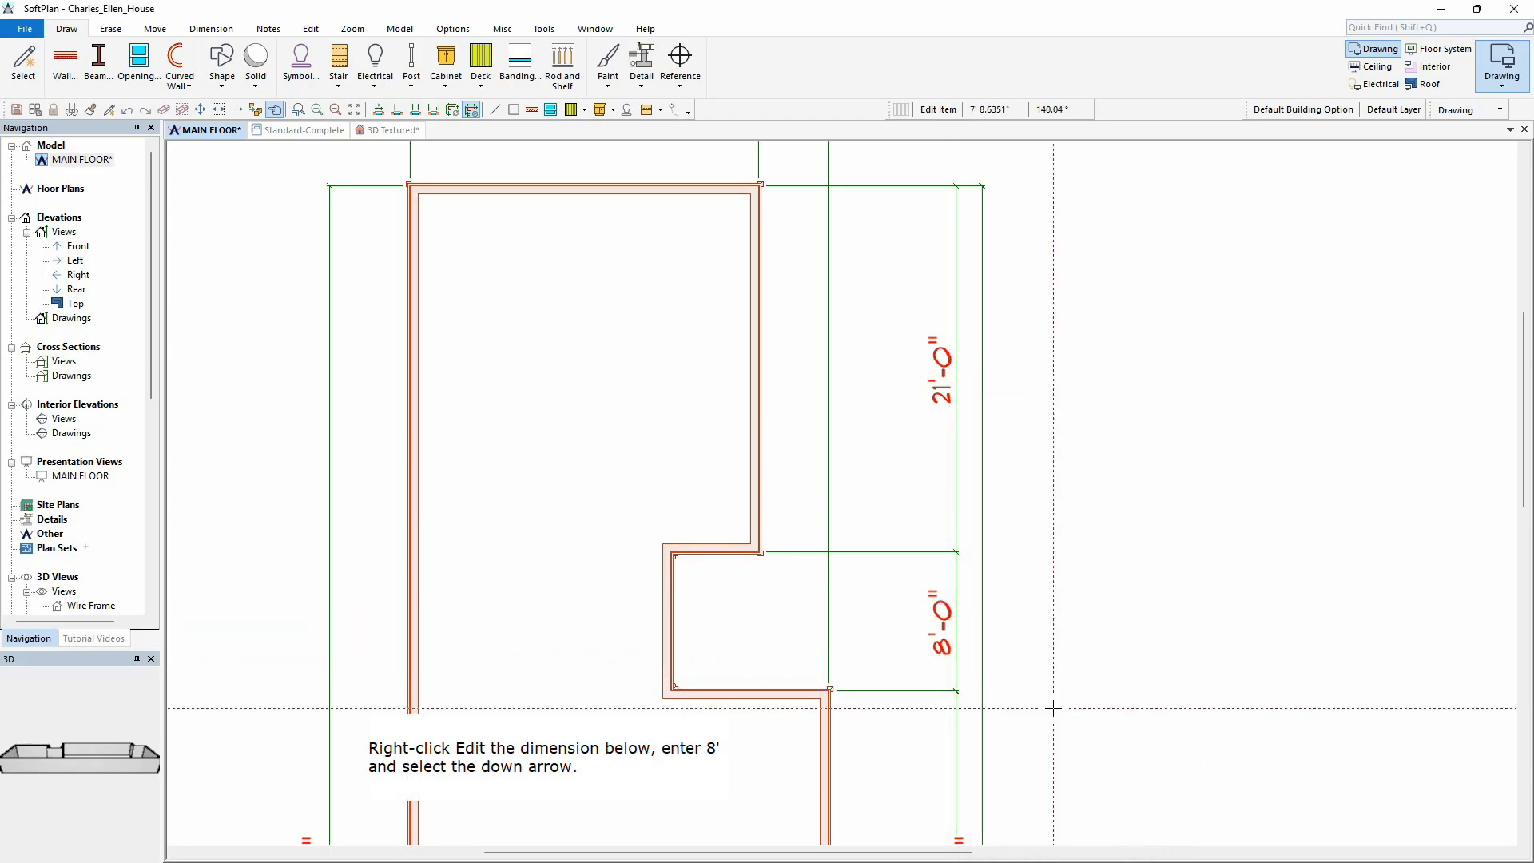
Step: Set the vertical dimension between the recess and the front notch to 40'-0" by moving its lower wall down
scroll(1051, 582, down, 5)
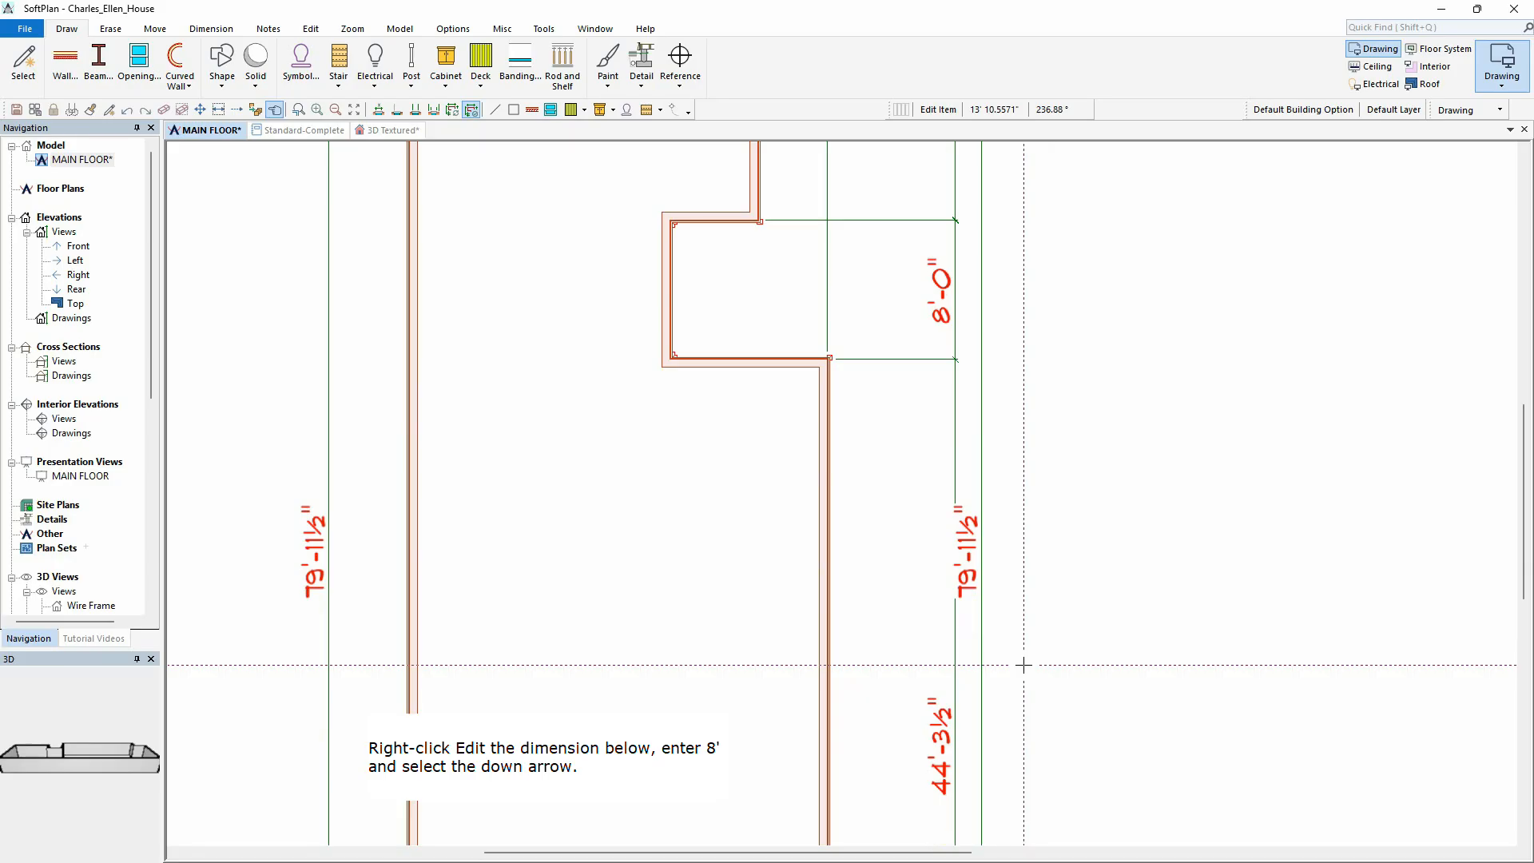
scroll(1027, 429, down, 3)
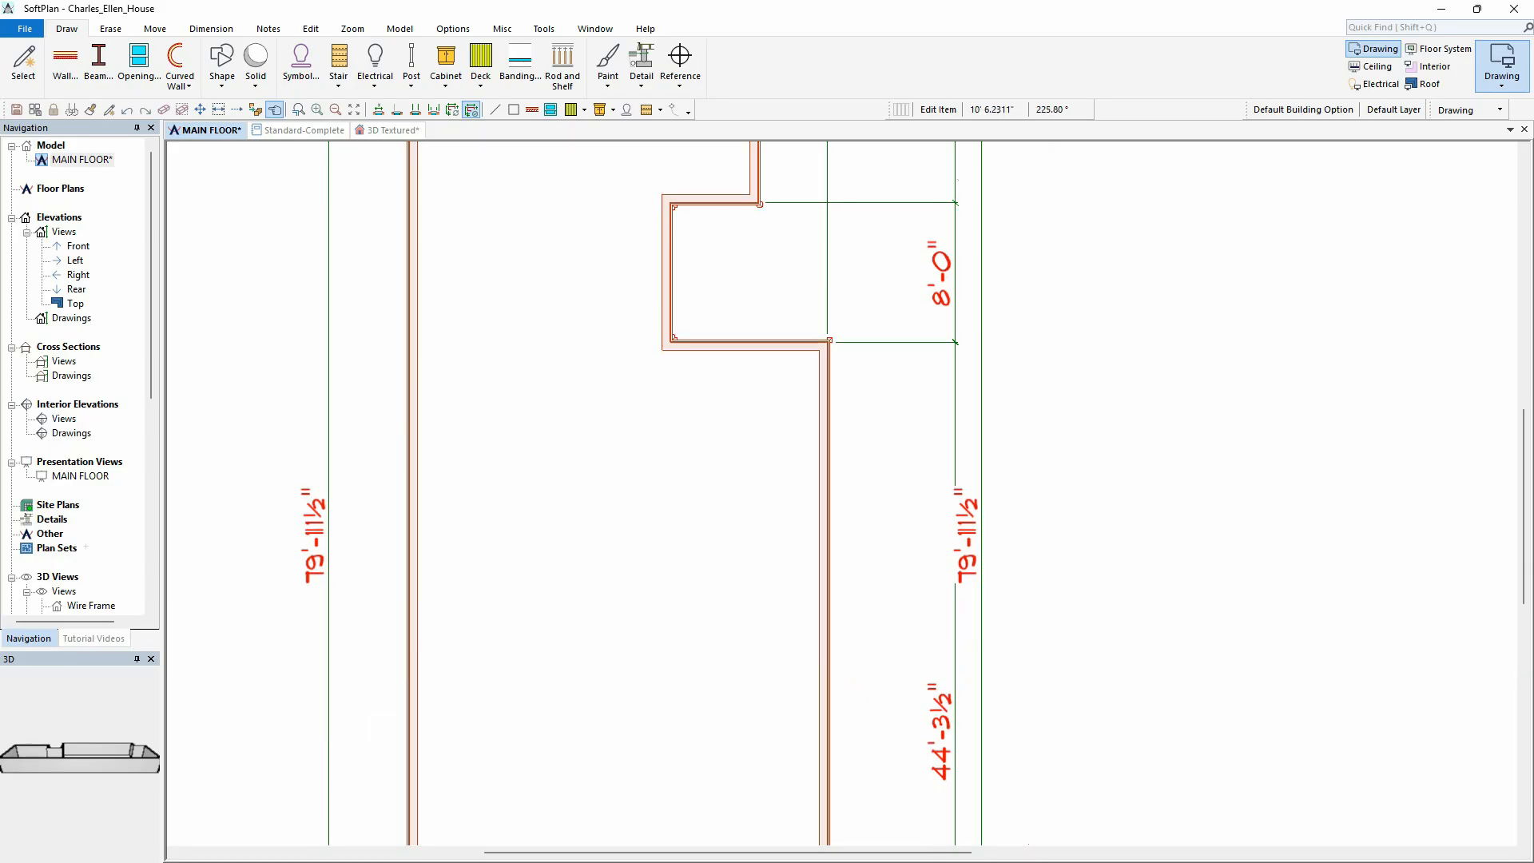
click(956, 670)
text(40' 0.000")
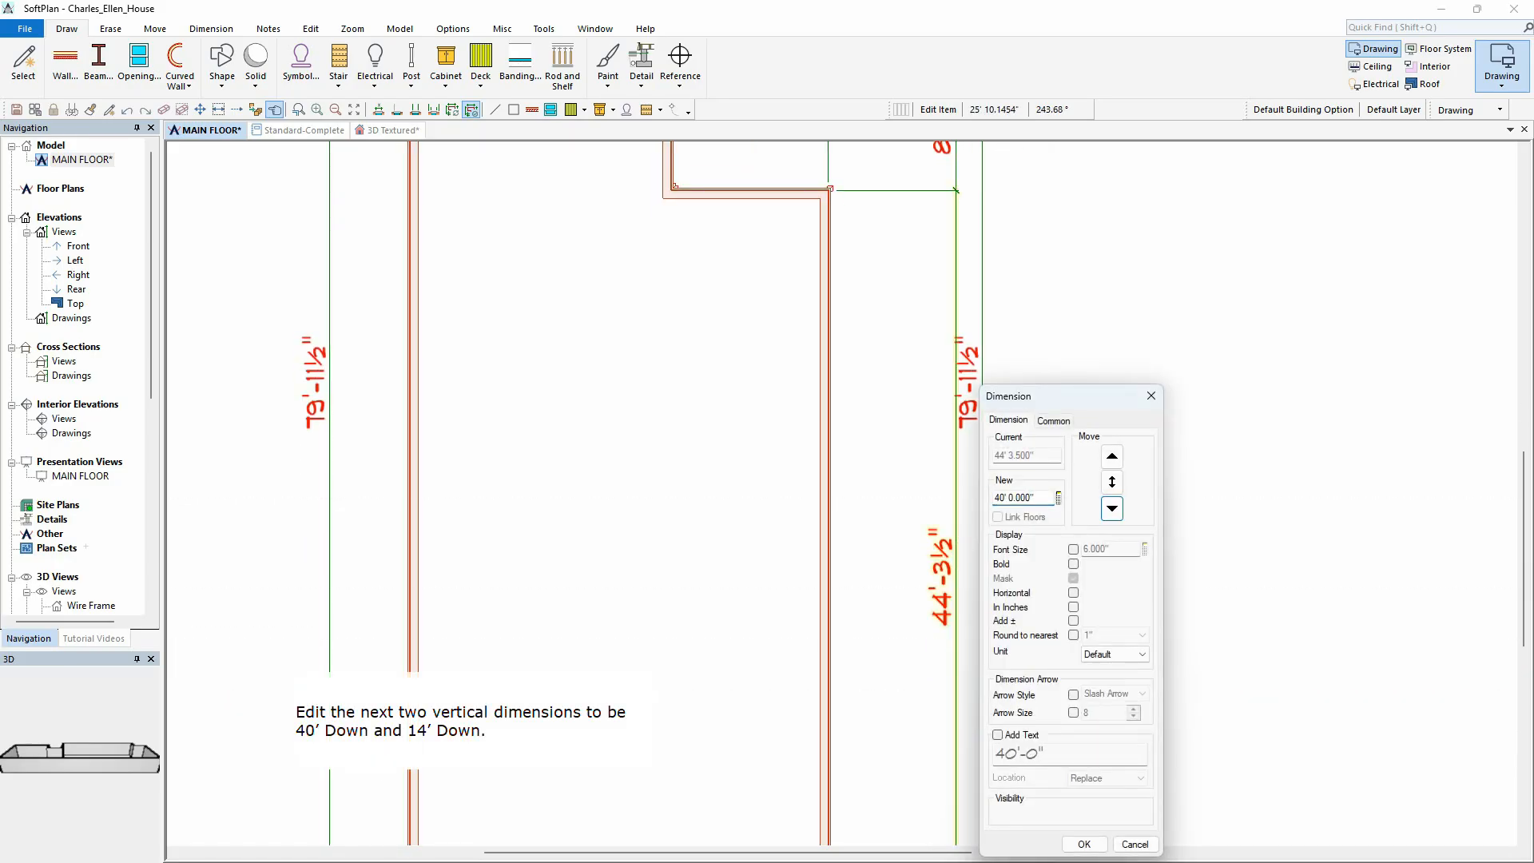
key(Return)
Step: Set the front notch's vertical dimension to 14'-0" by moving the front wall down
middle_drag(1030, 739, 985, 505)
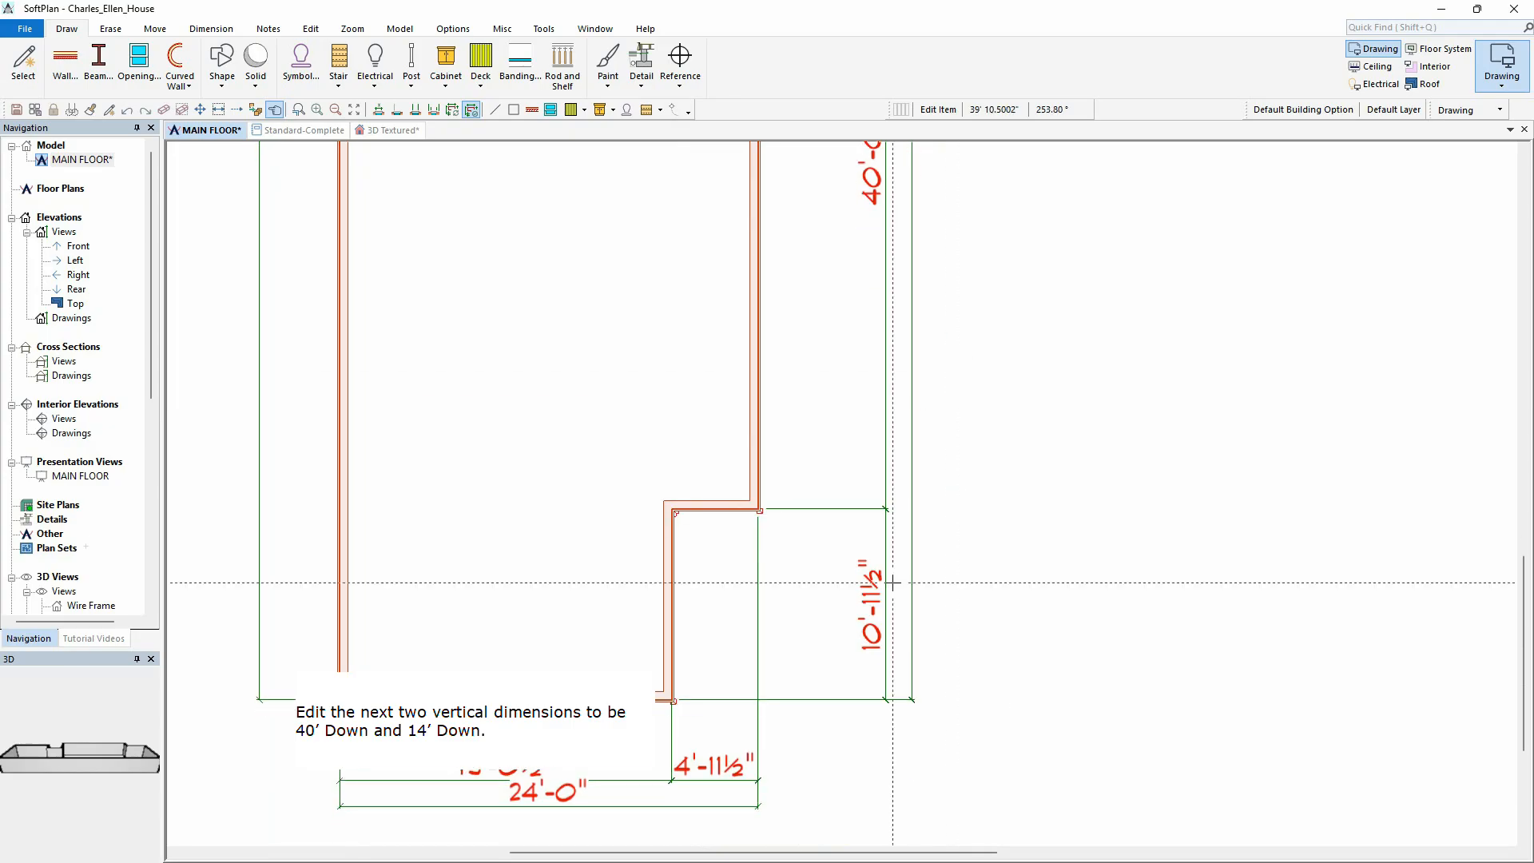
click(885, 628)
text(14' 0.000")
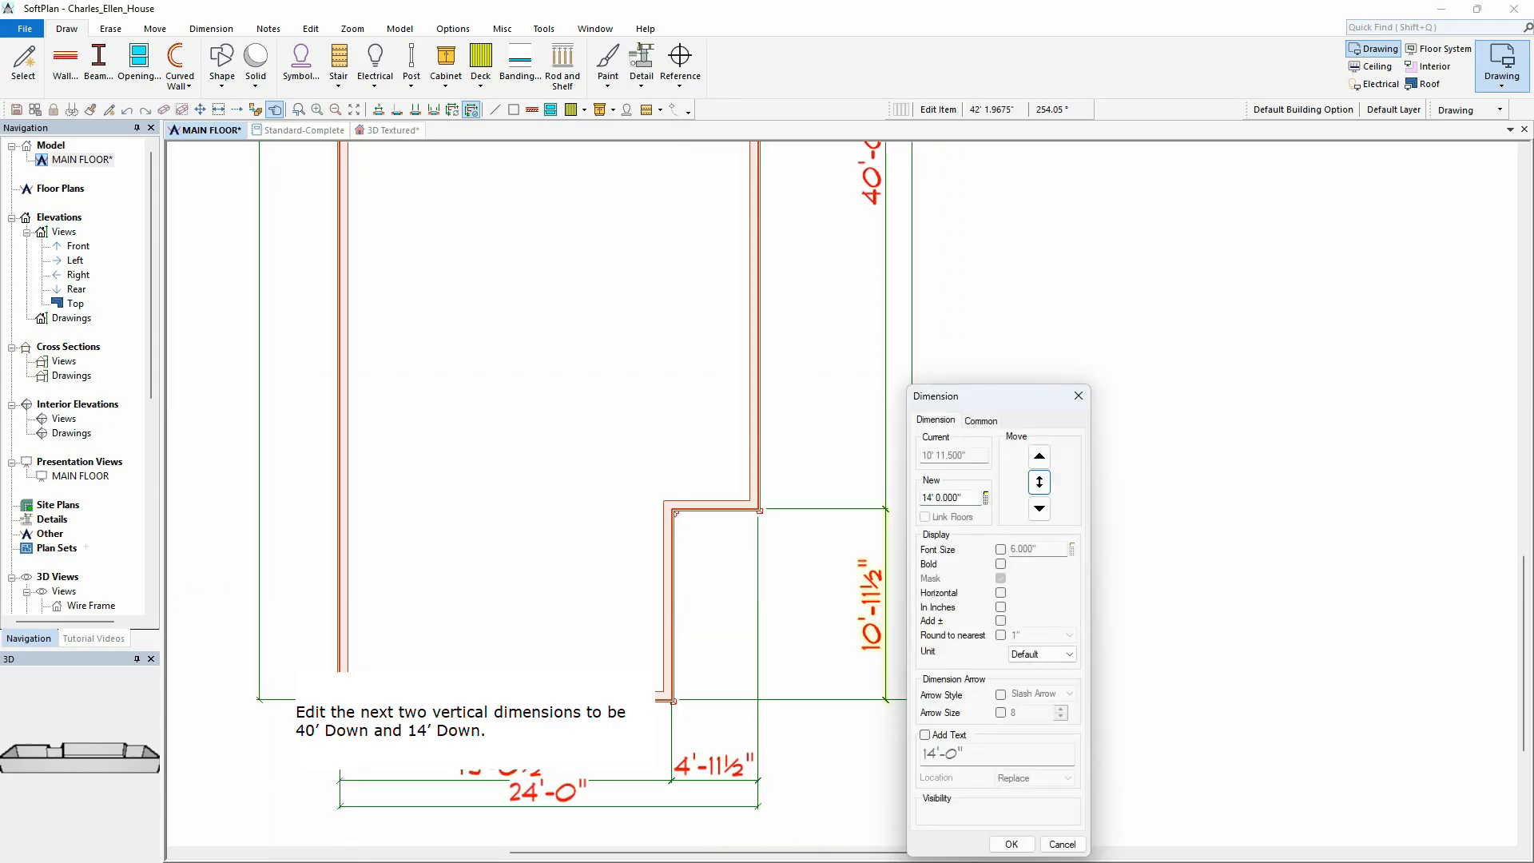
key(Return)
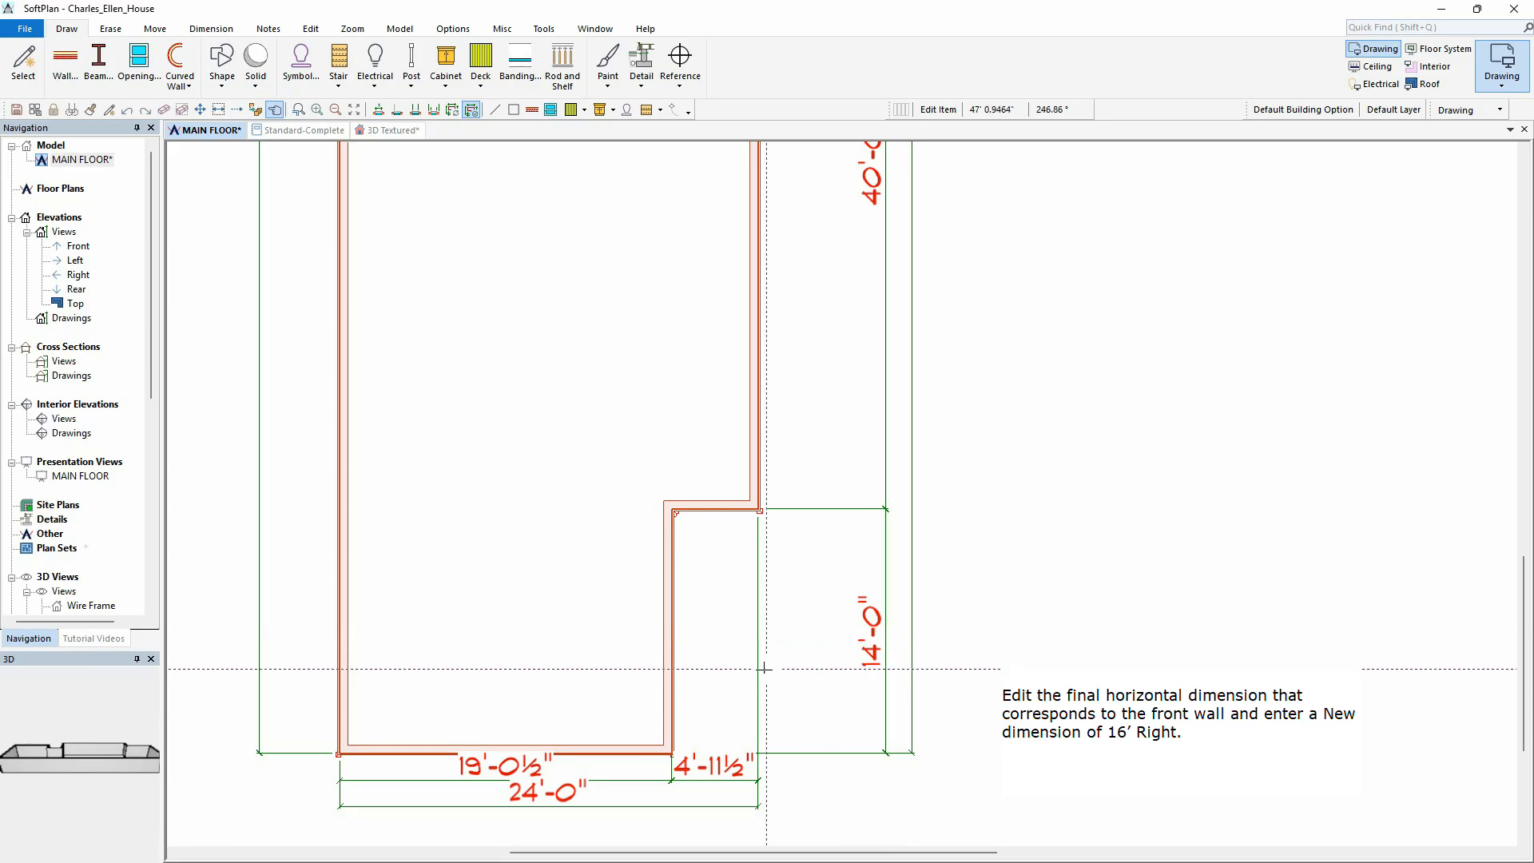
Step: Set the front wall's horizontal dimension to 16'-0" by moving the wall at its right end
click(640, 779)
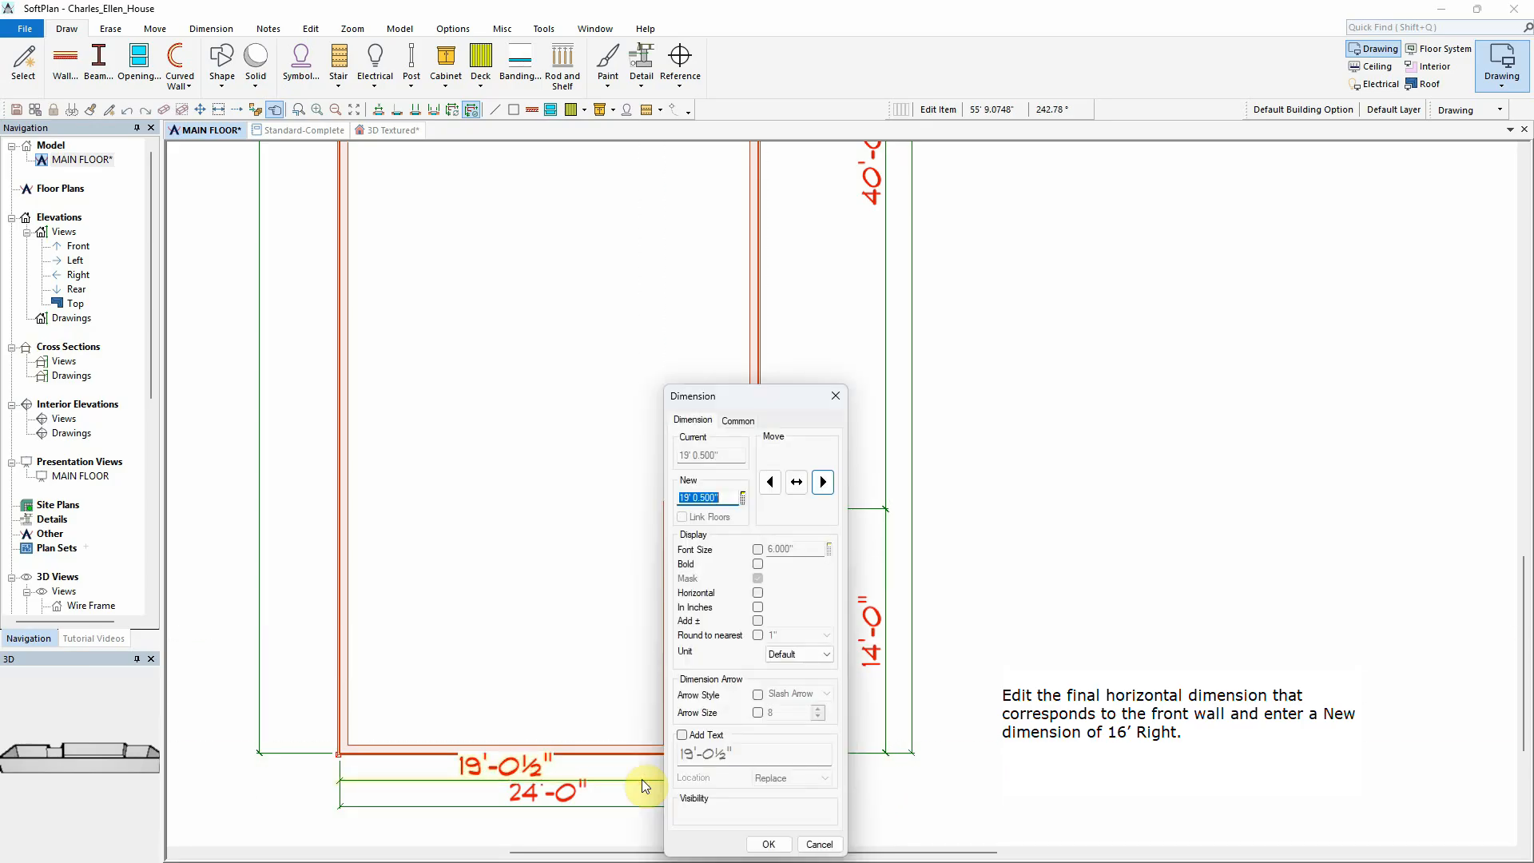
text(16)
key(Return)
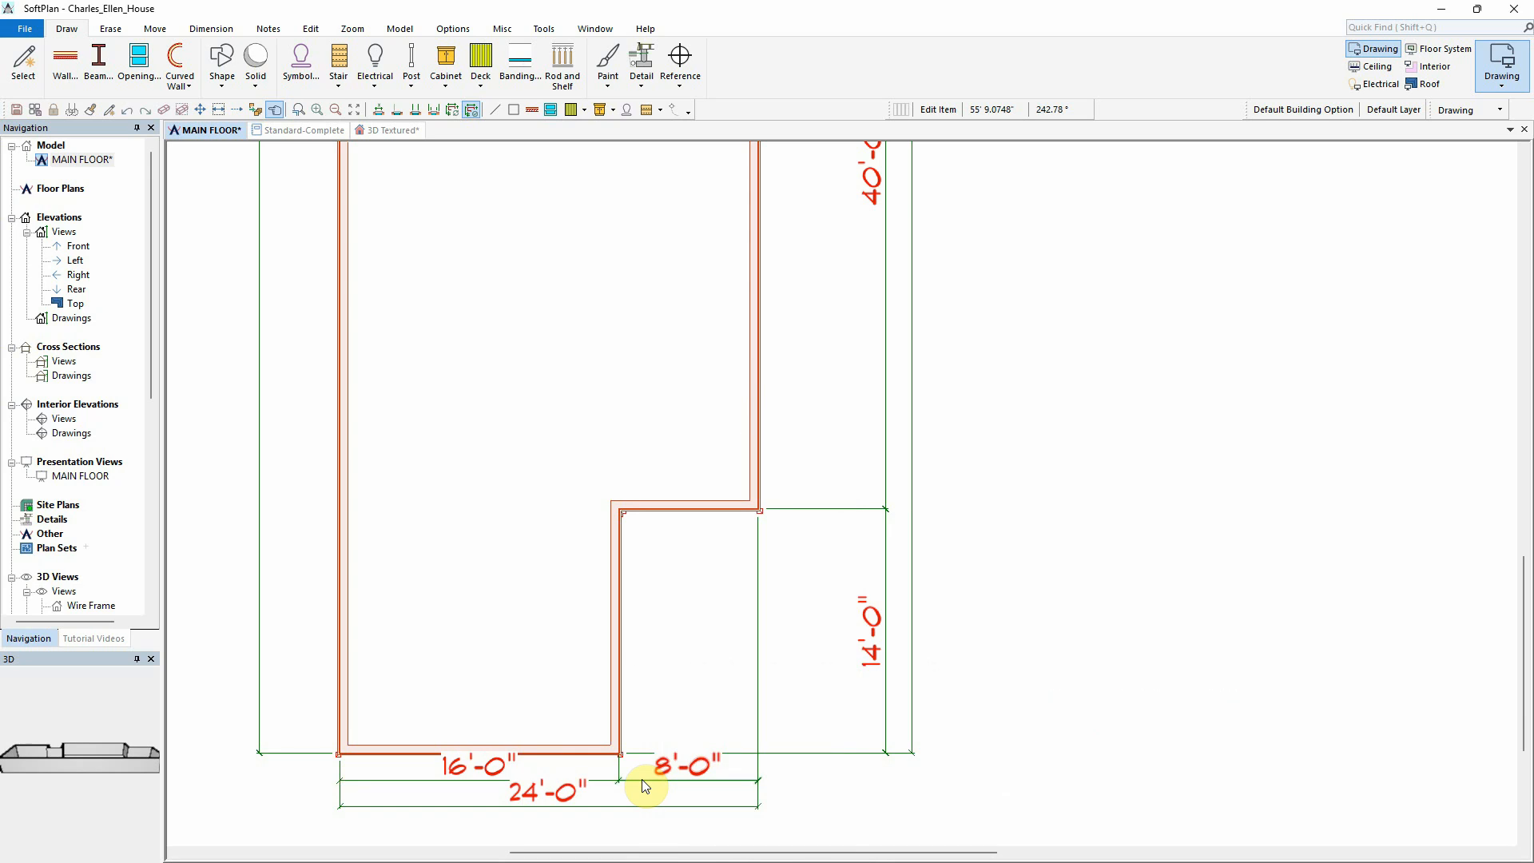
Step: Place the 3D Textured view in a new vertical tab group and show the MAIN FLOOR drawing beside it
click(354, 110)
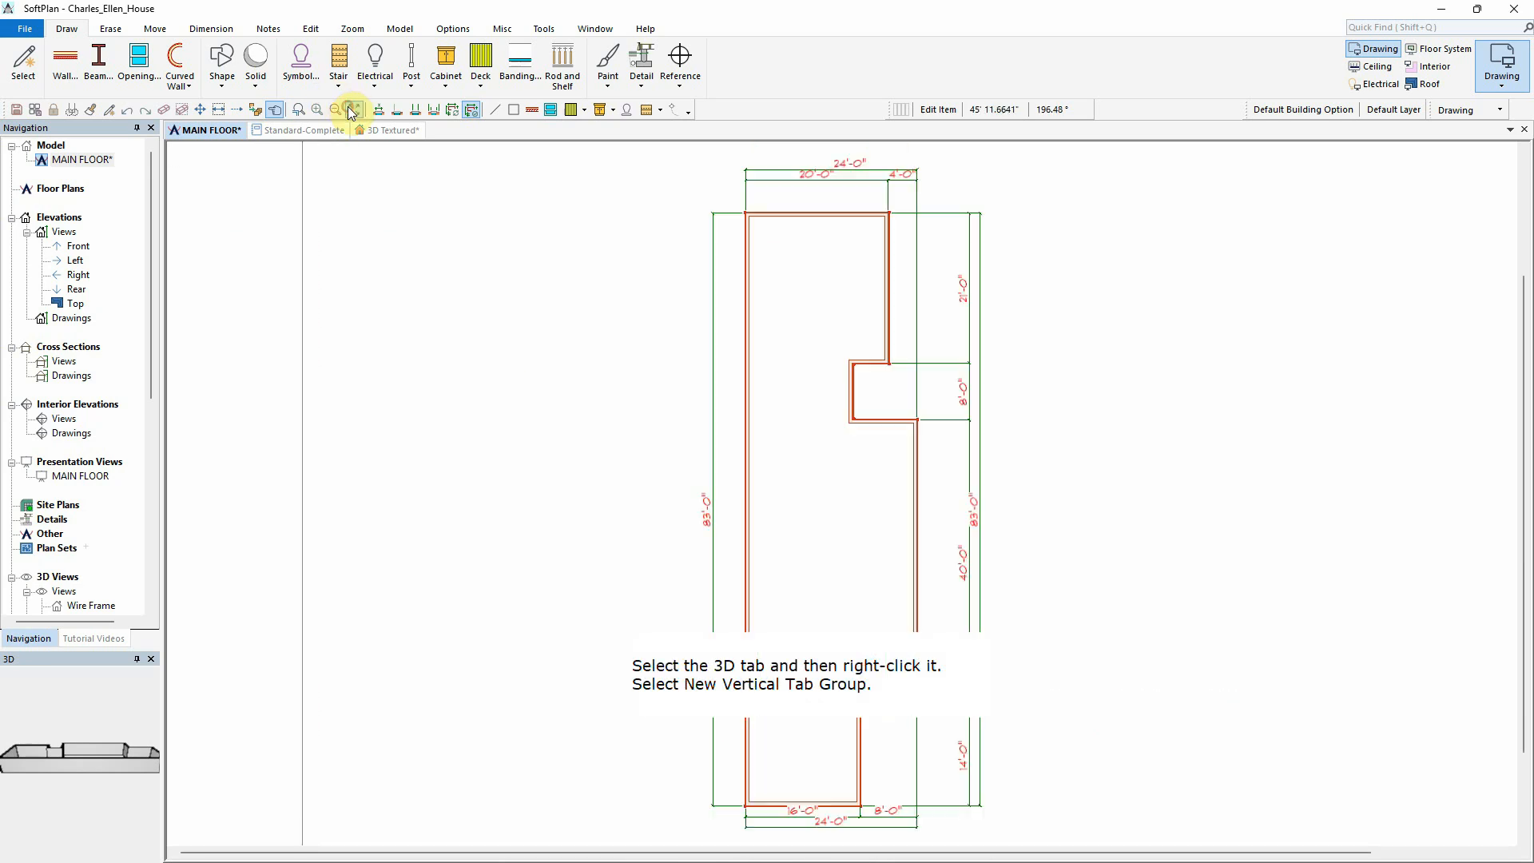
click(391, 132)
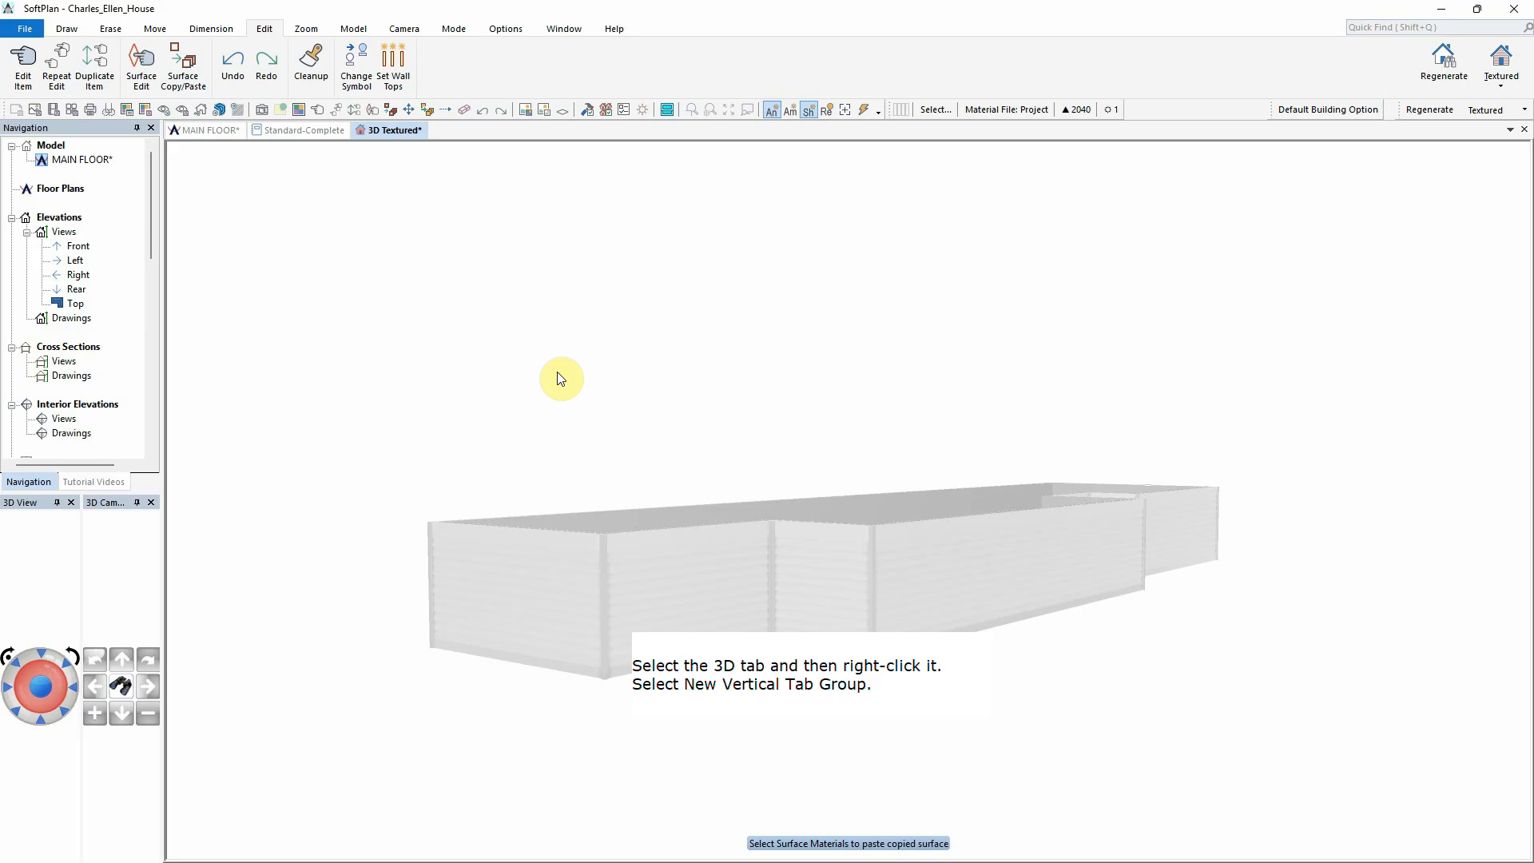
right_click(399, 129)
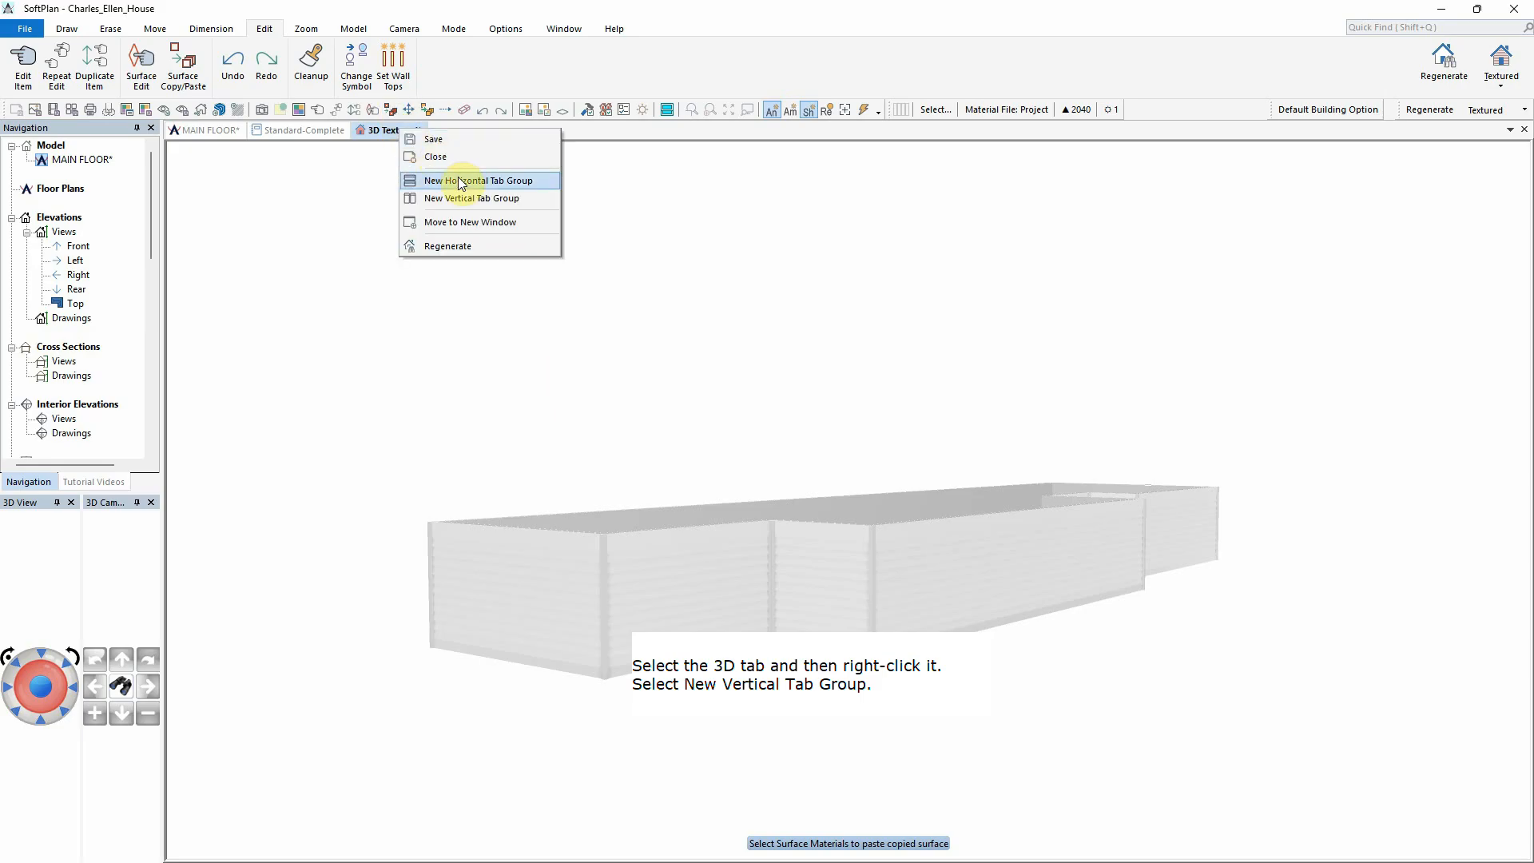
click(478, 197)
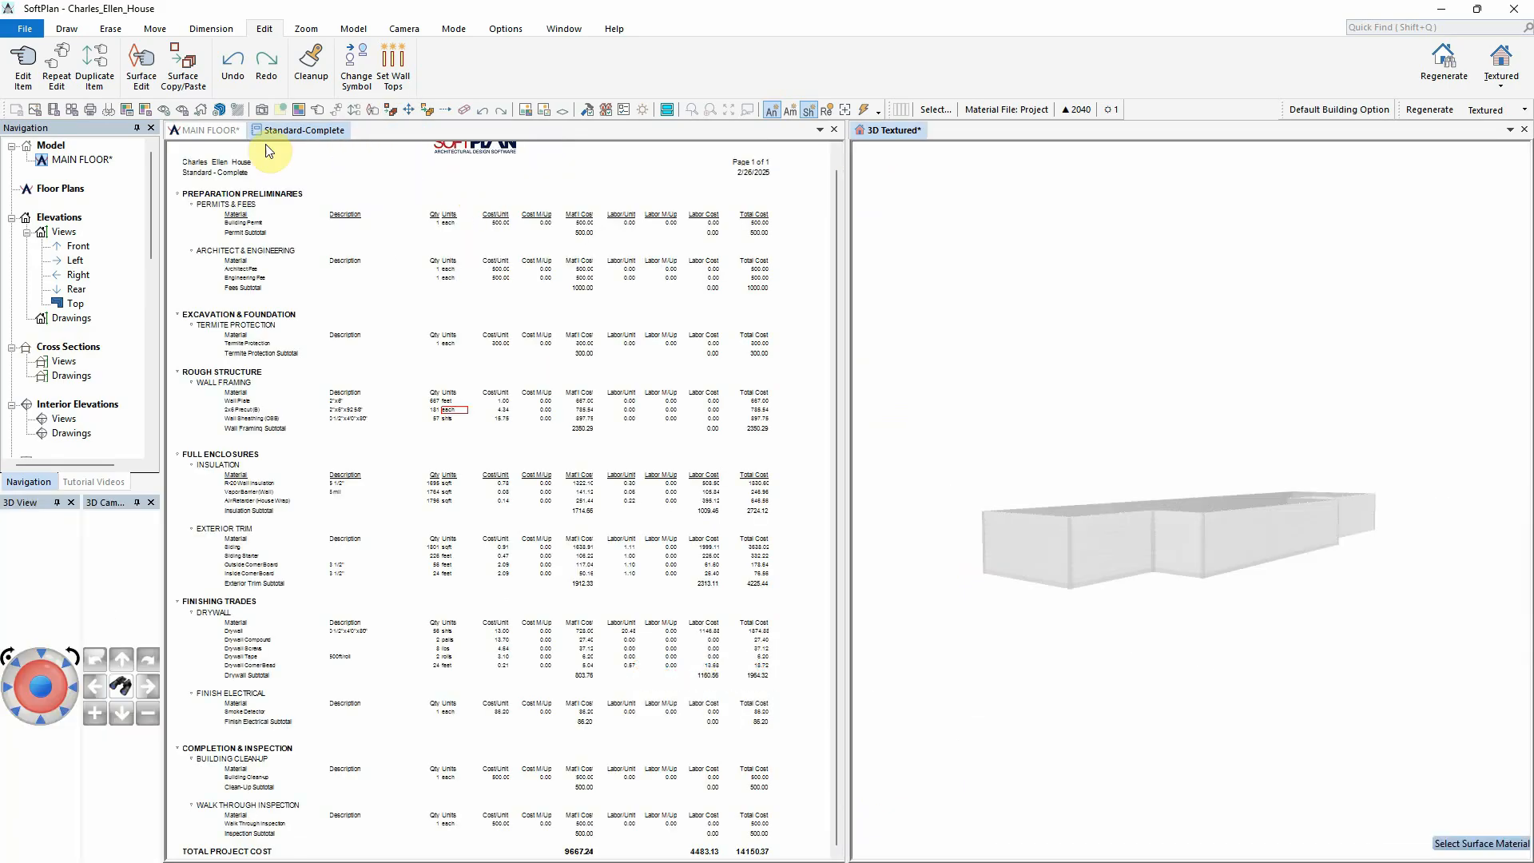
click(218, 131)
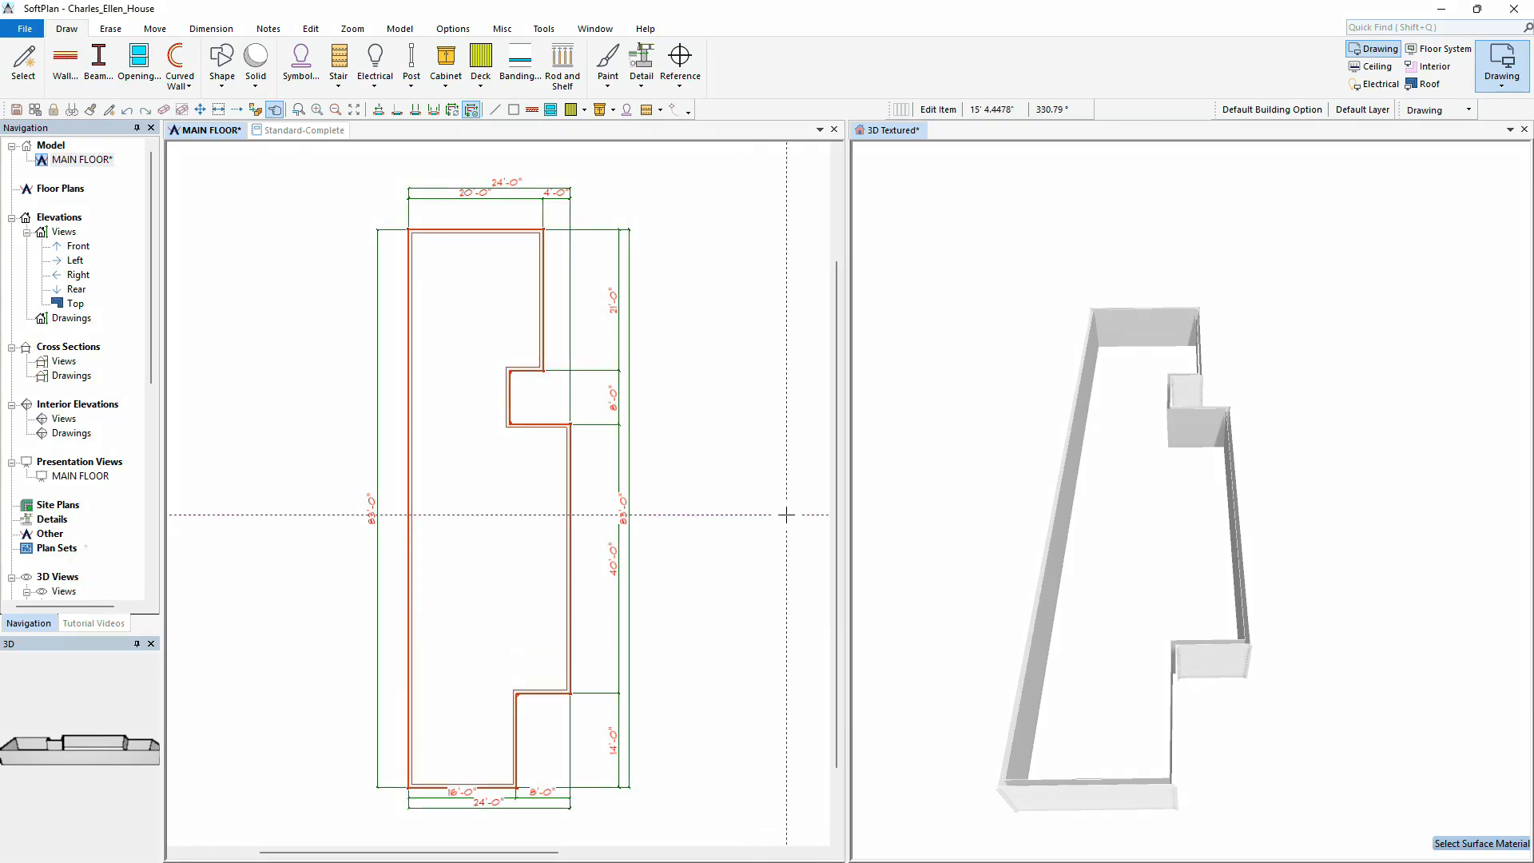
Step: In the 3D view, draw a Partition 3.5" wall from the recess's rear inner corner across to the long left exterior wall
click(901, 132)
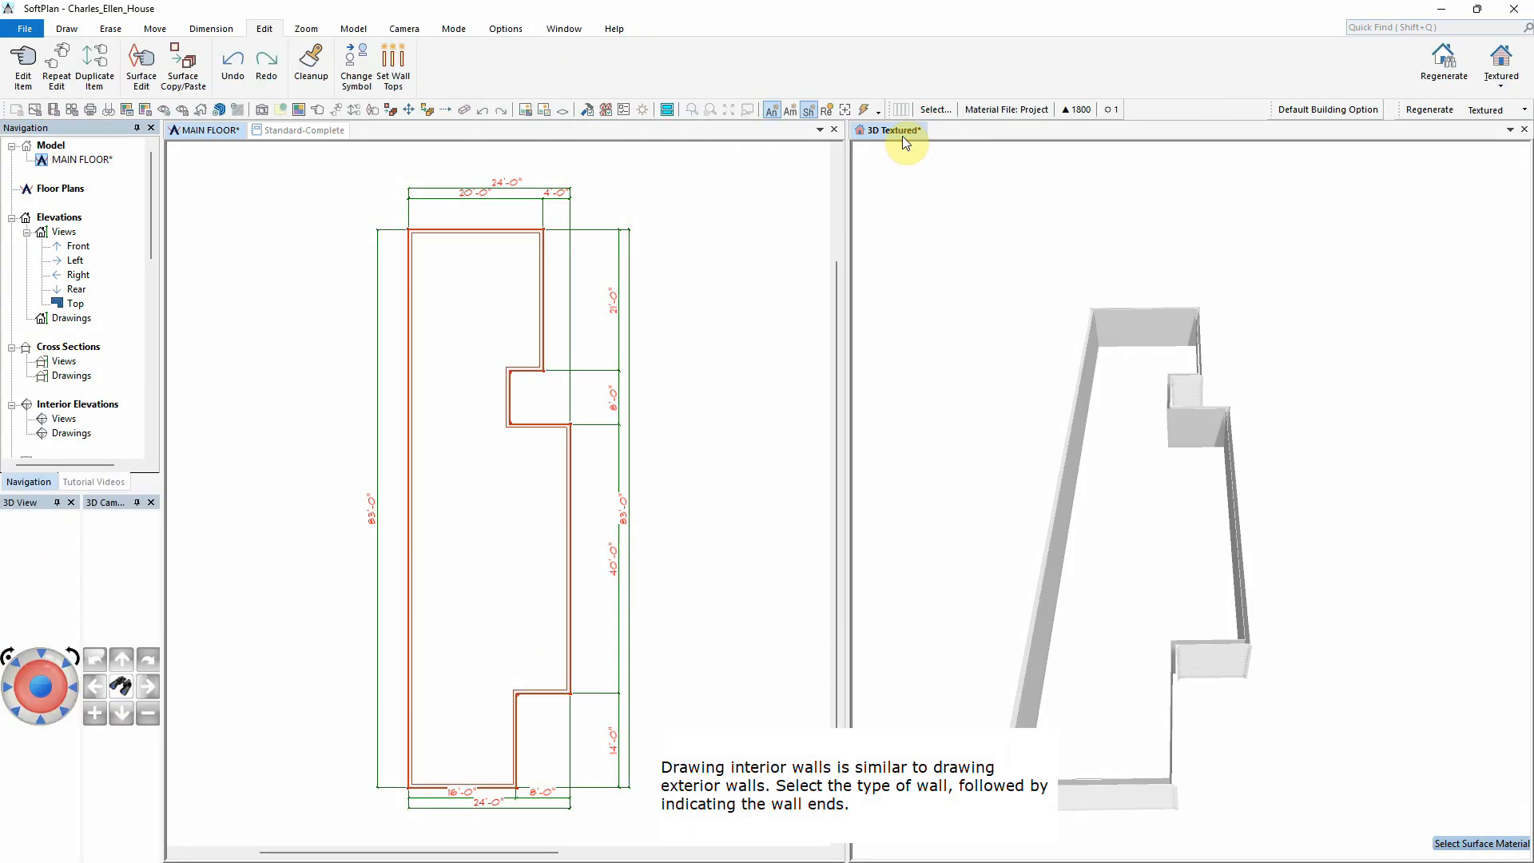
click(68, 29)
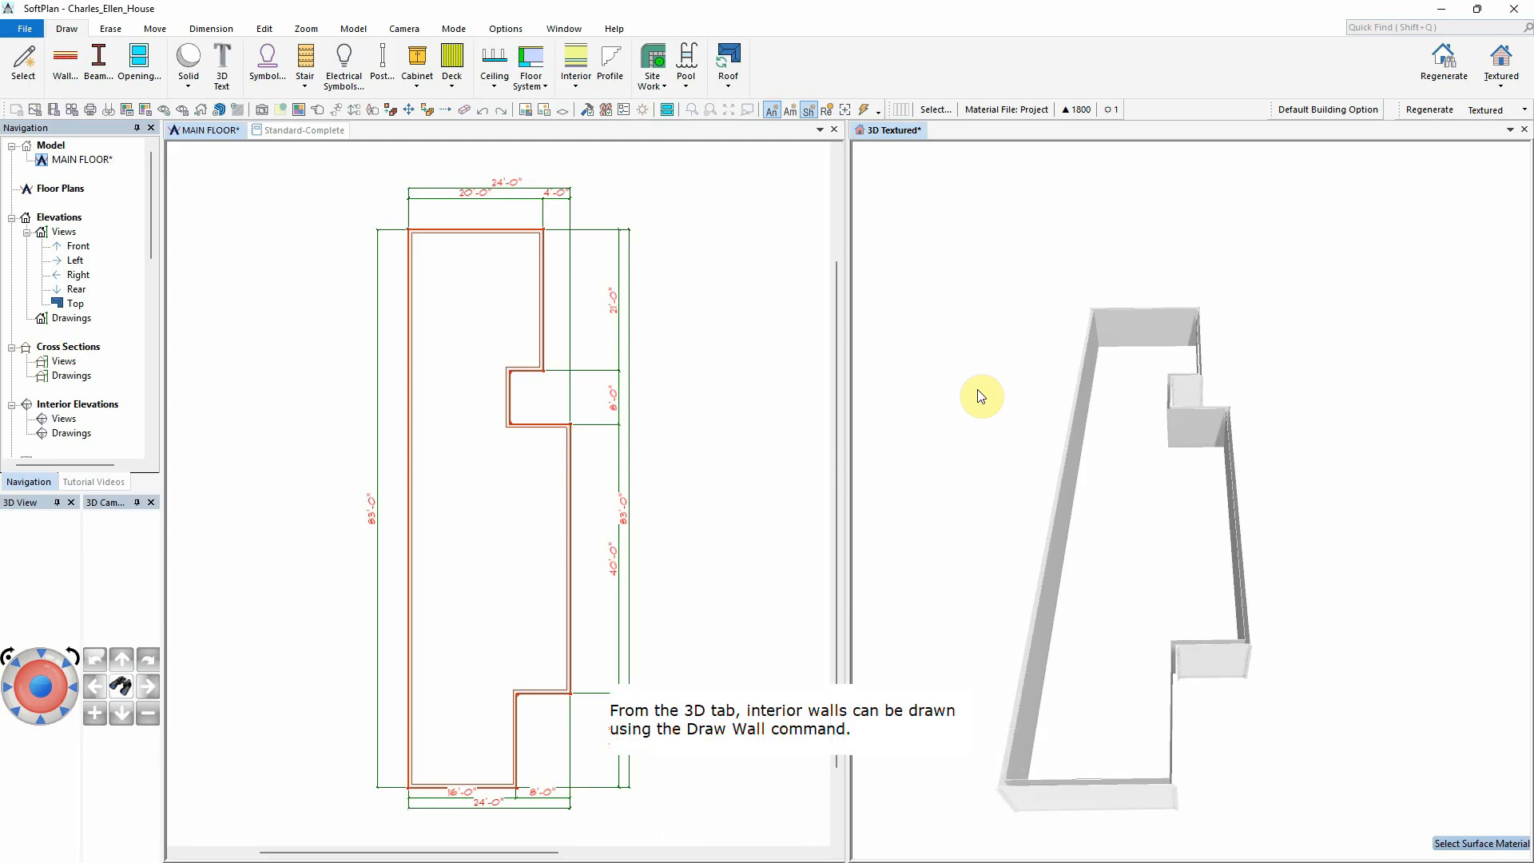
click(908, 136)
click(63, 64)
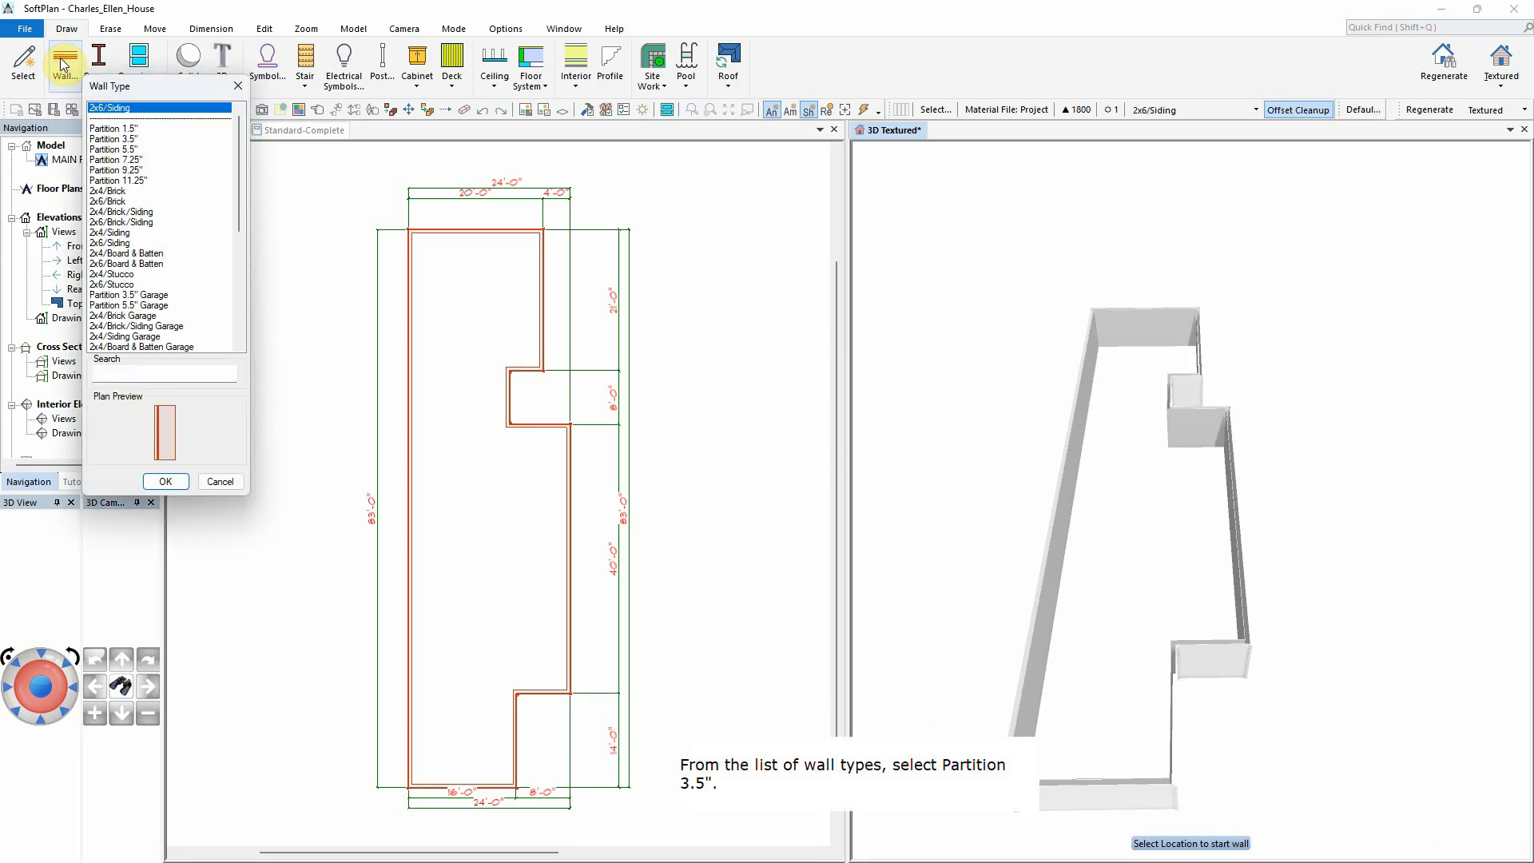
click(135, 141)
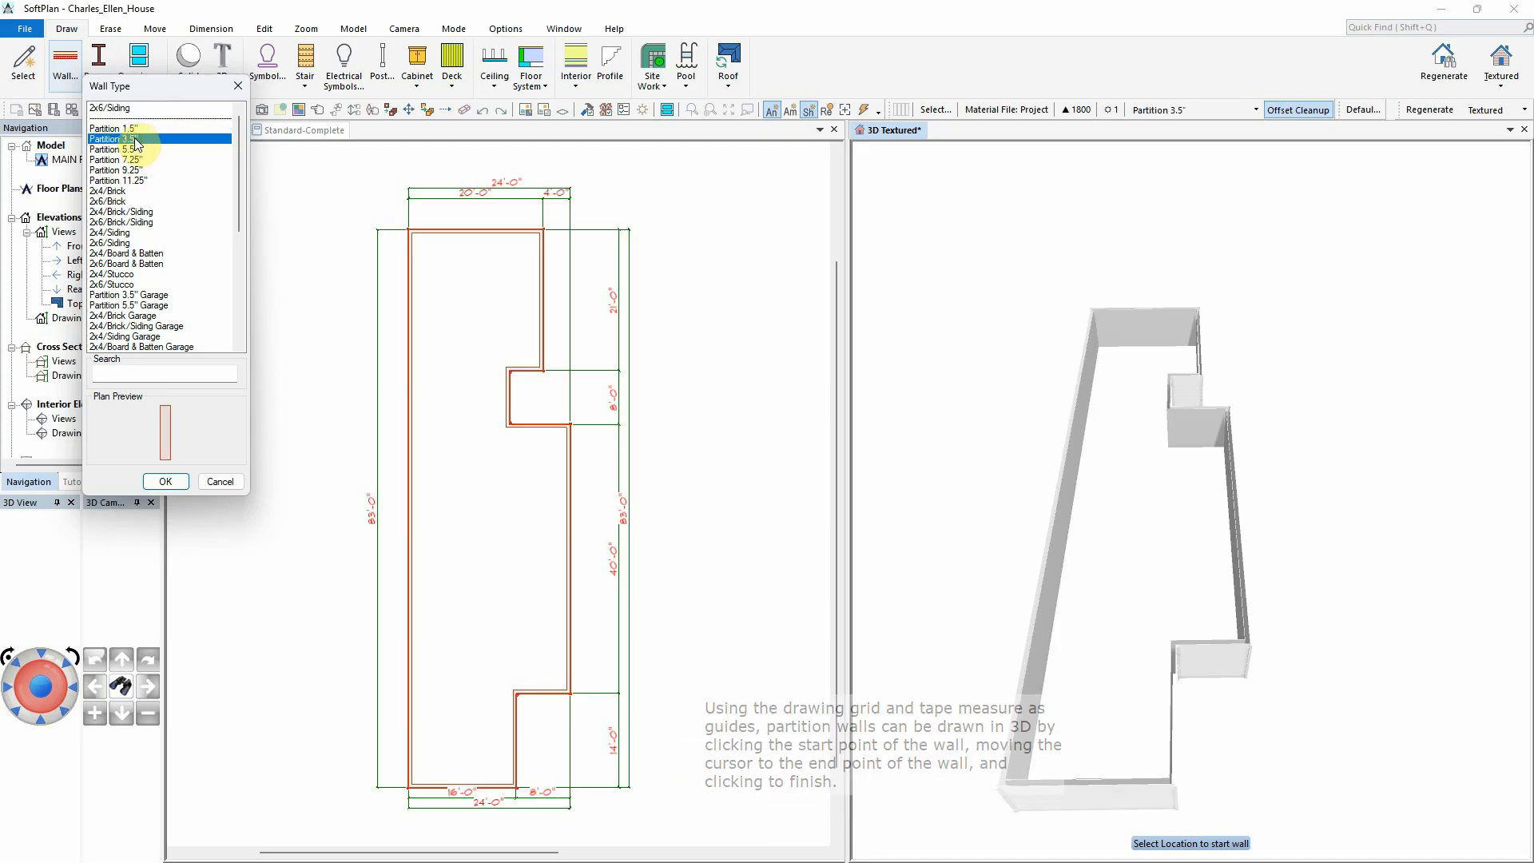
click(177, 480)
click(1170, 377)
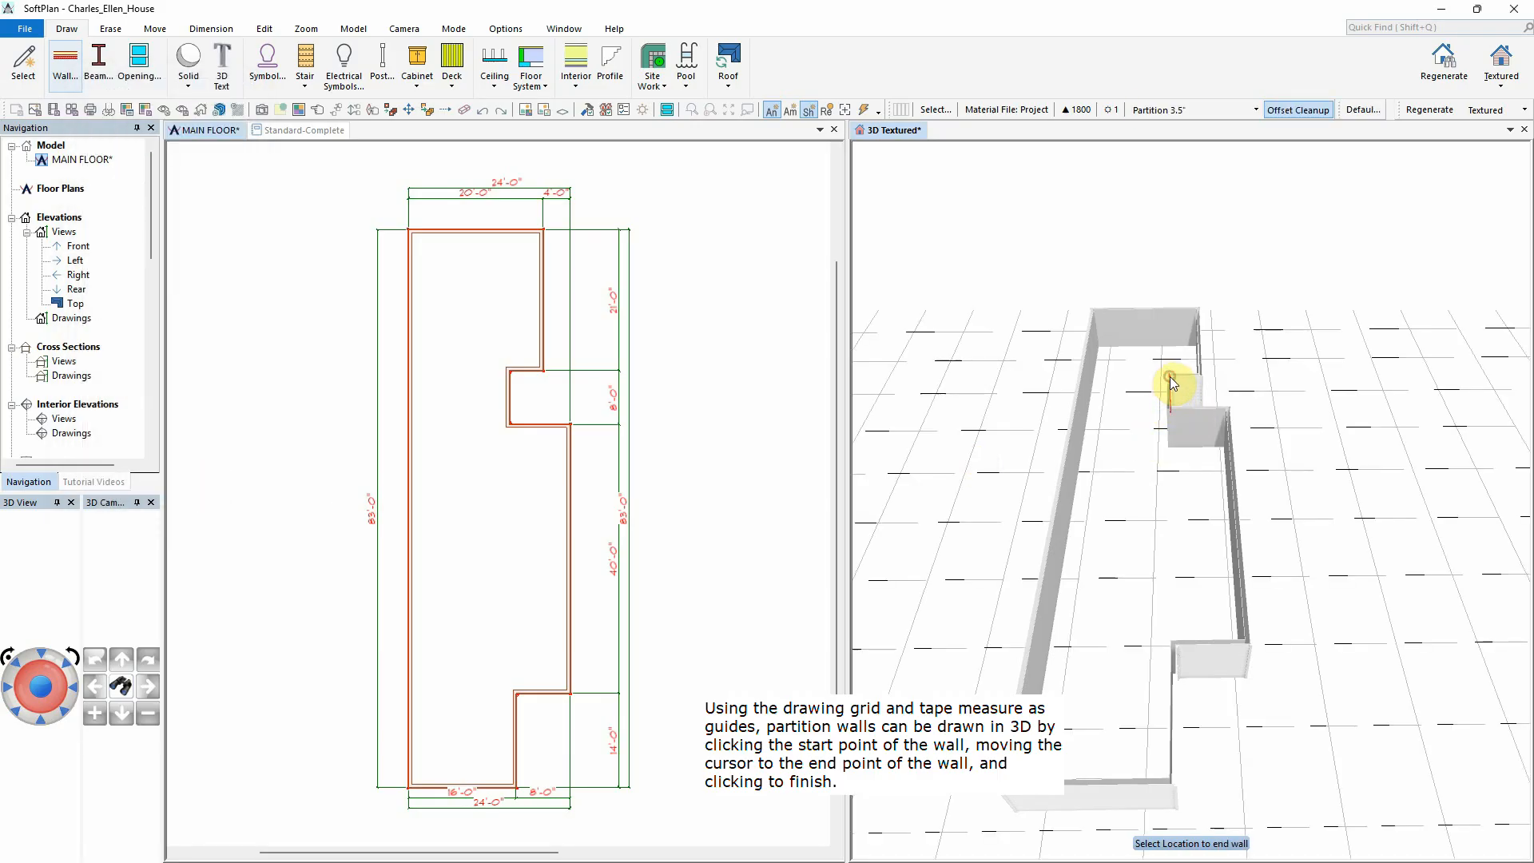
click(1082, 380)
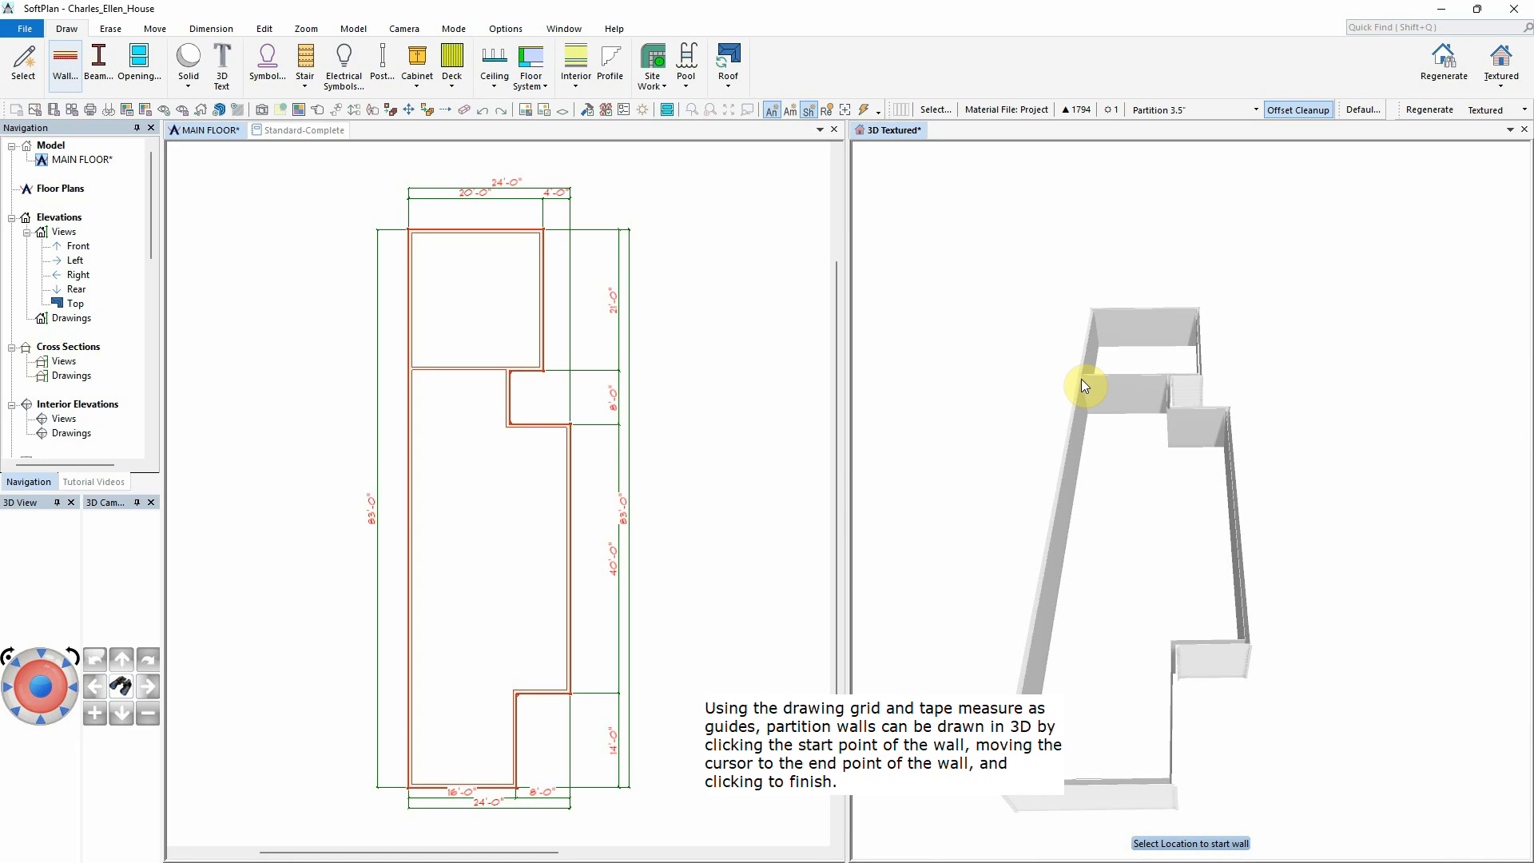
Step: Draw two more Partition 3.5" walls to the long left exterior wall, from the recess's front inner corner and the front notch's inner corner
click(1170, 449)
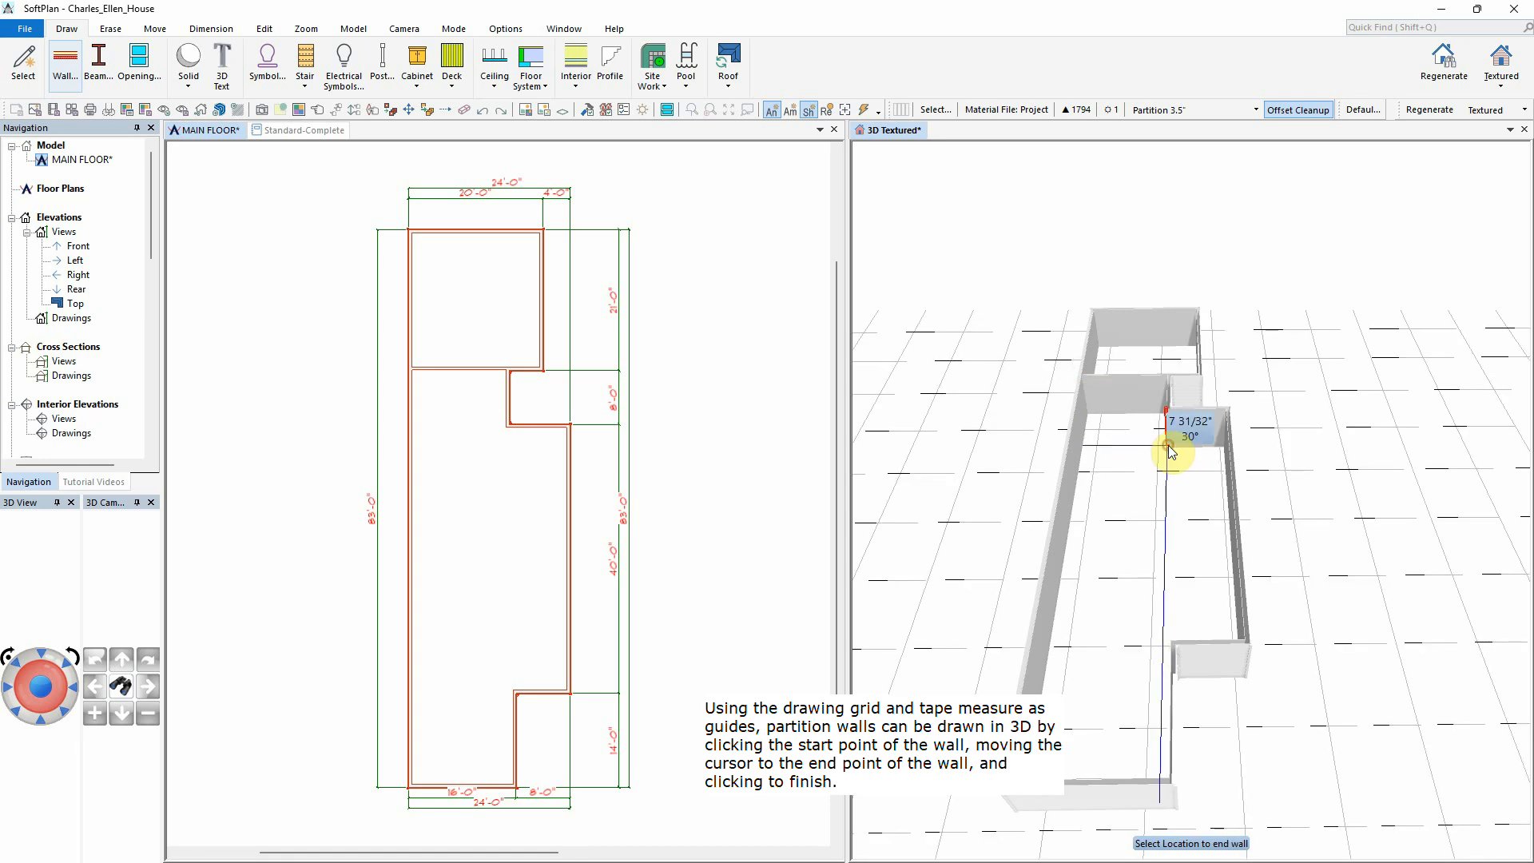
click(1080, 445)
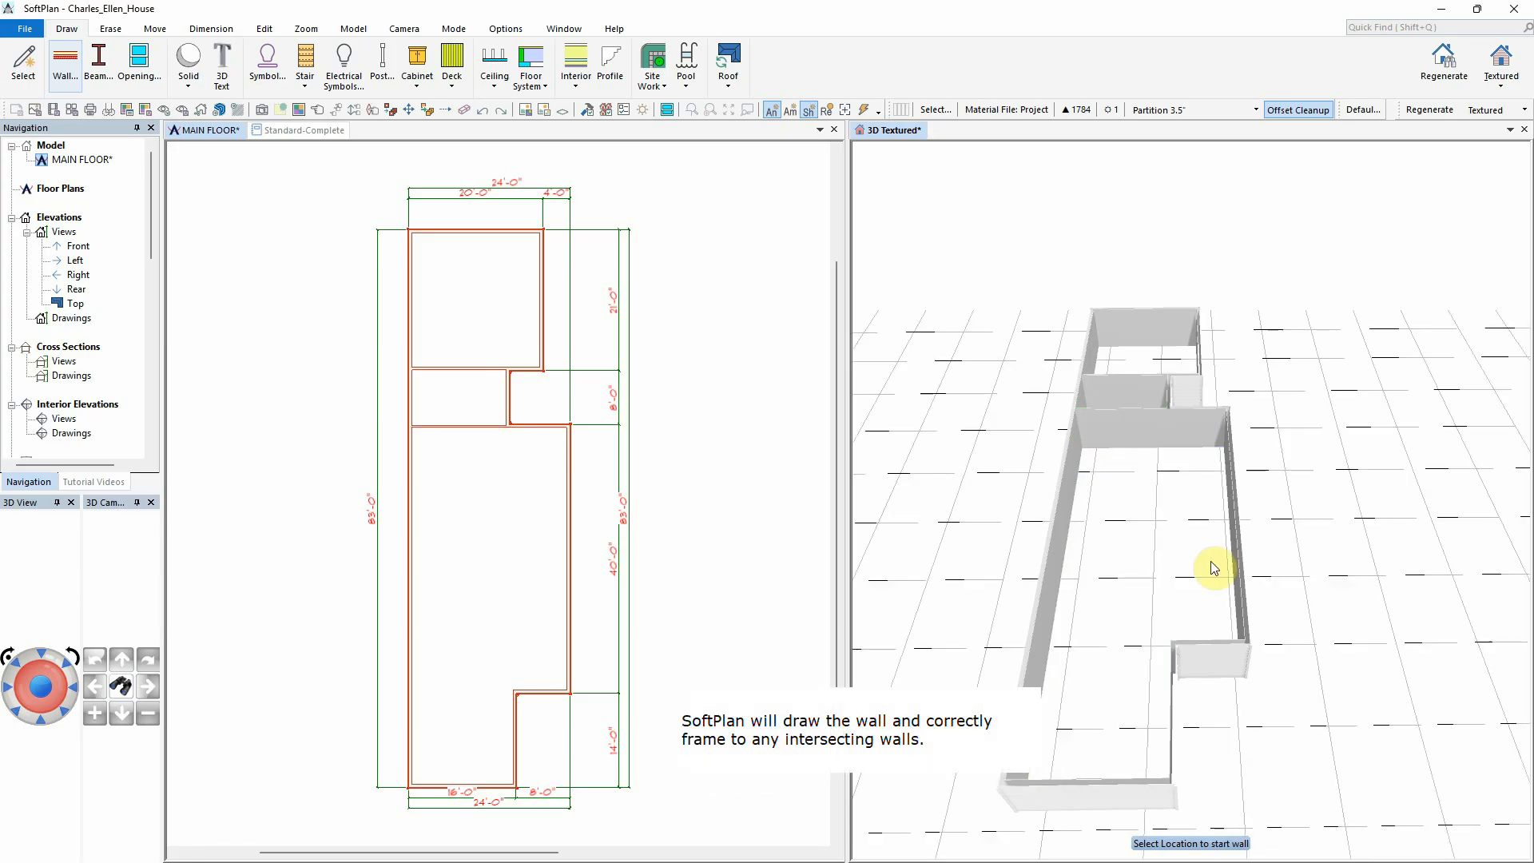
click(1173, 642)
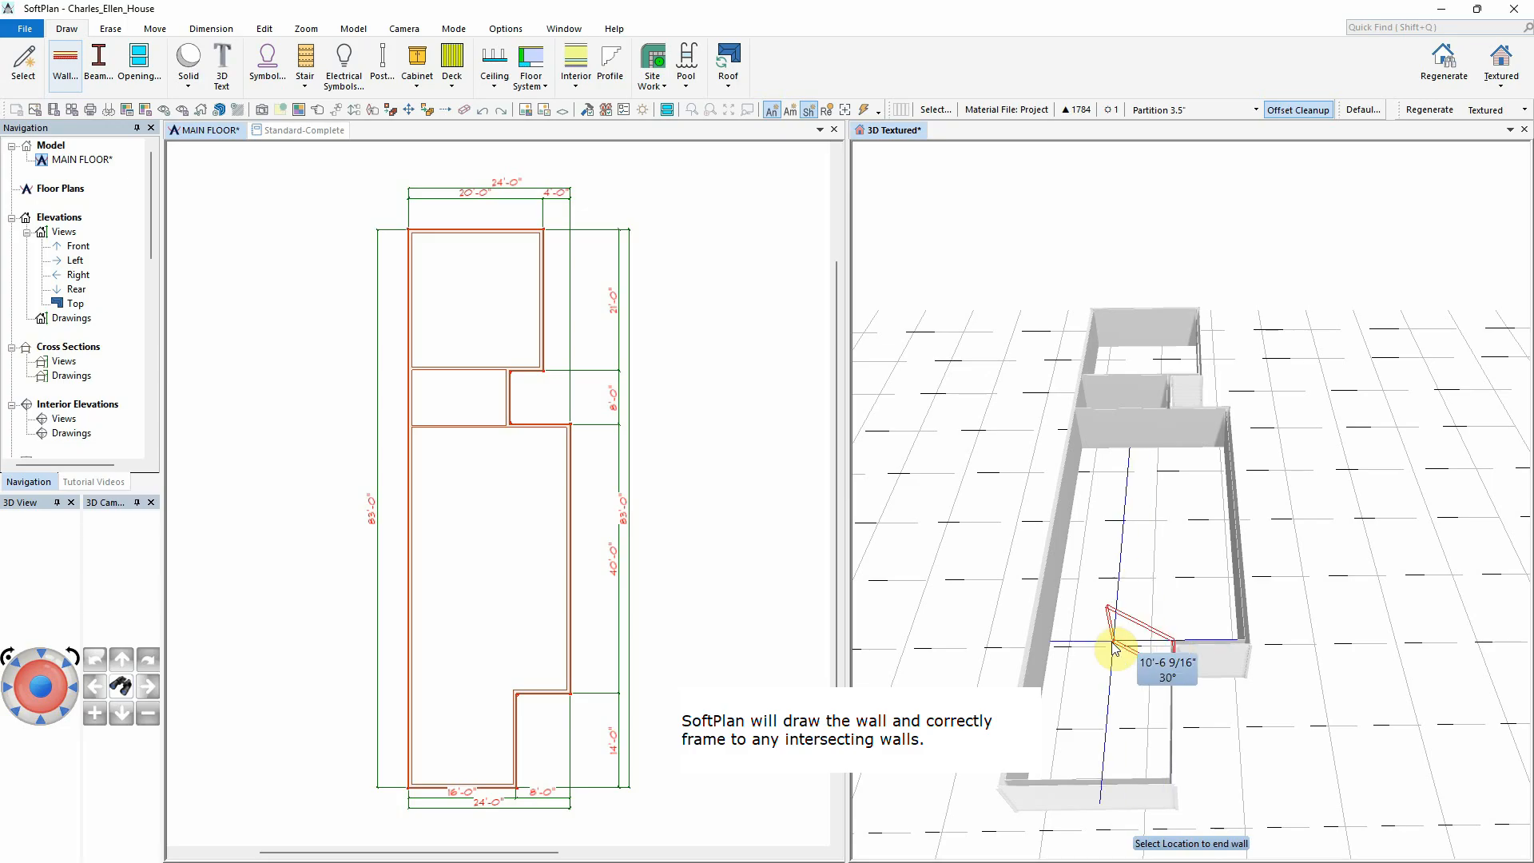
click(1048, 648)
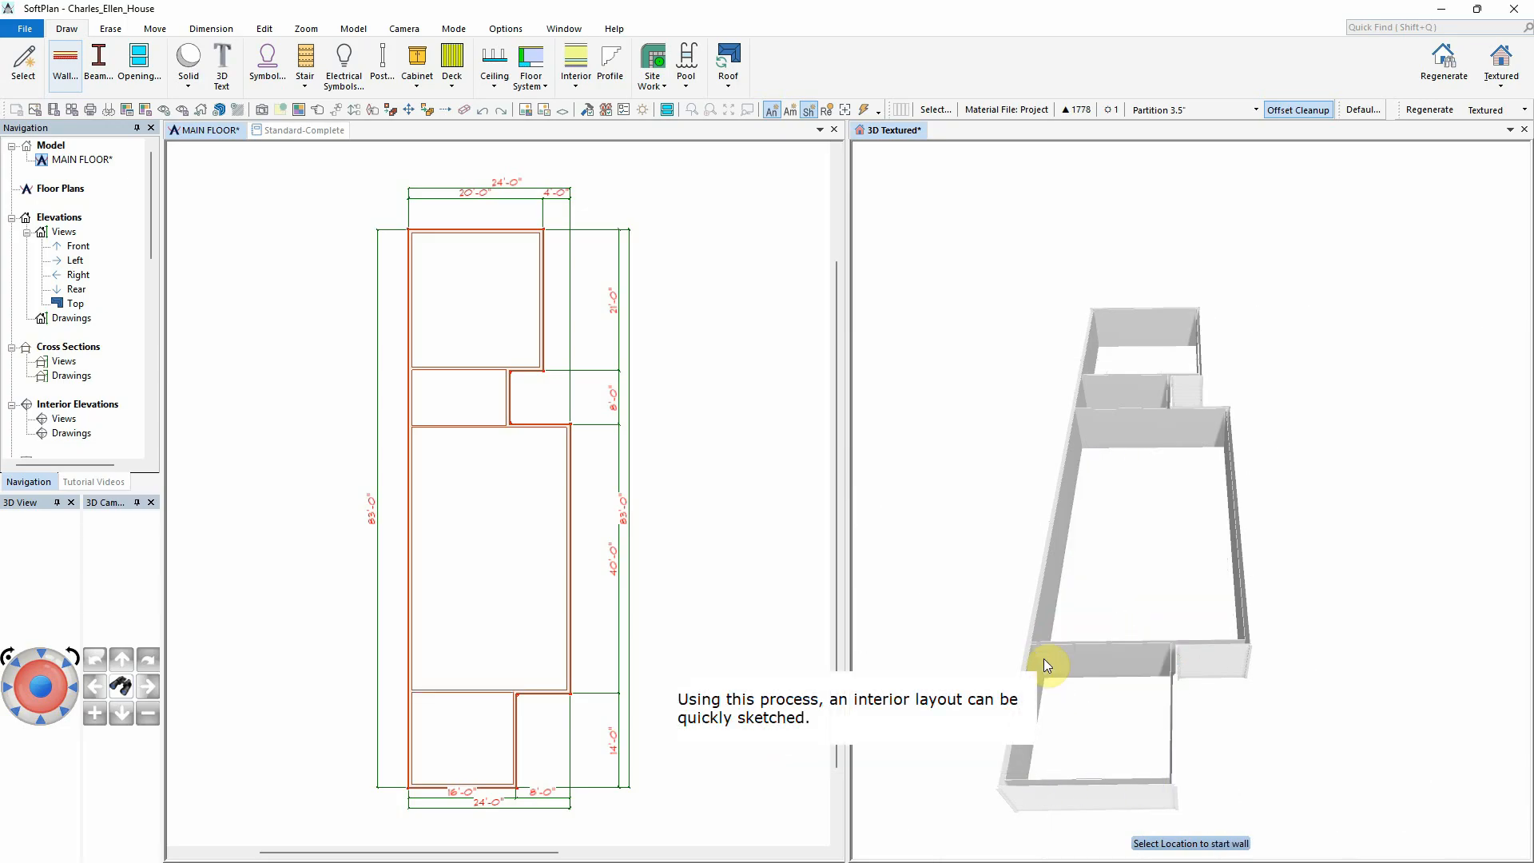
Step: Draw an L-shaped Partition 3.5" wall from the front partition, about 13'-10" toward the rear and about 10' across to the long left wall
click(1125, 644)
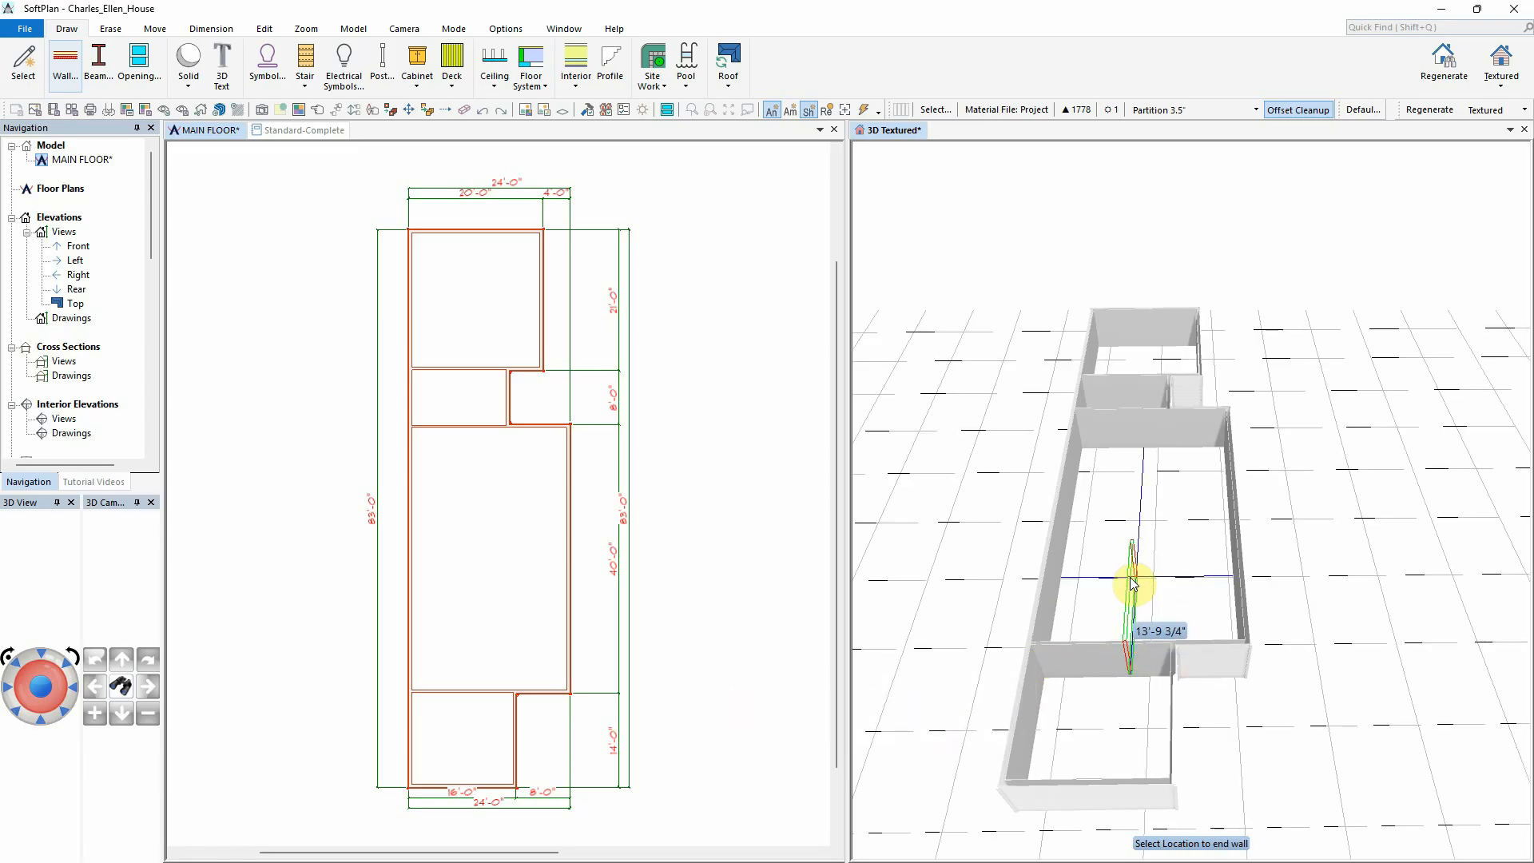
click(1132, 581)
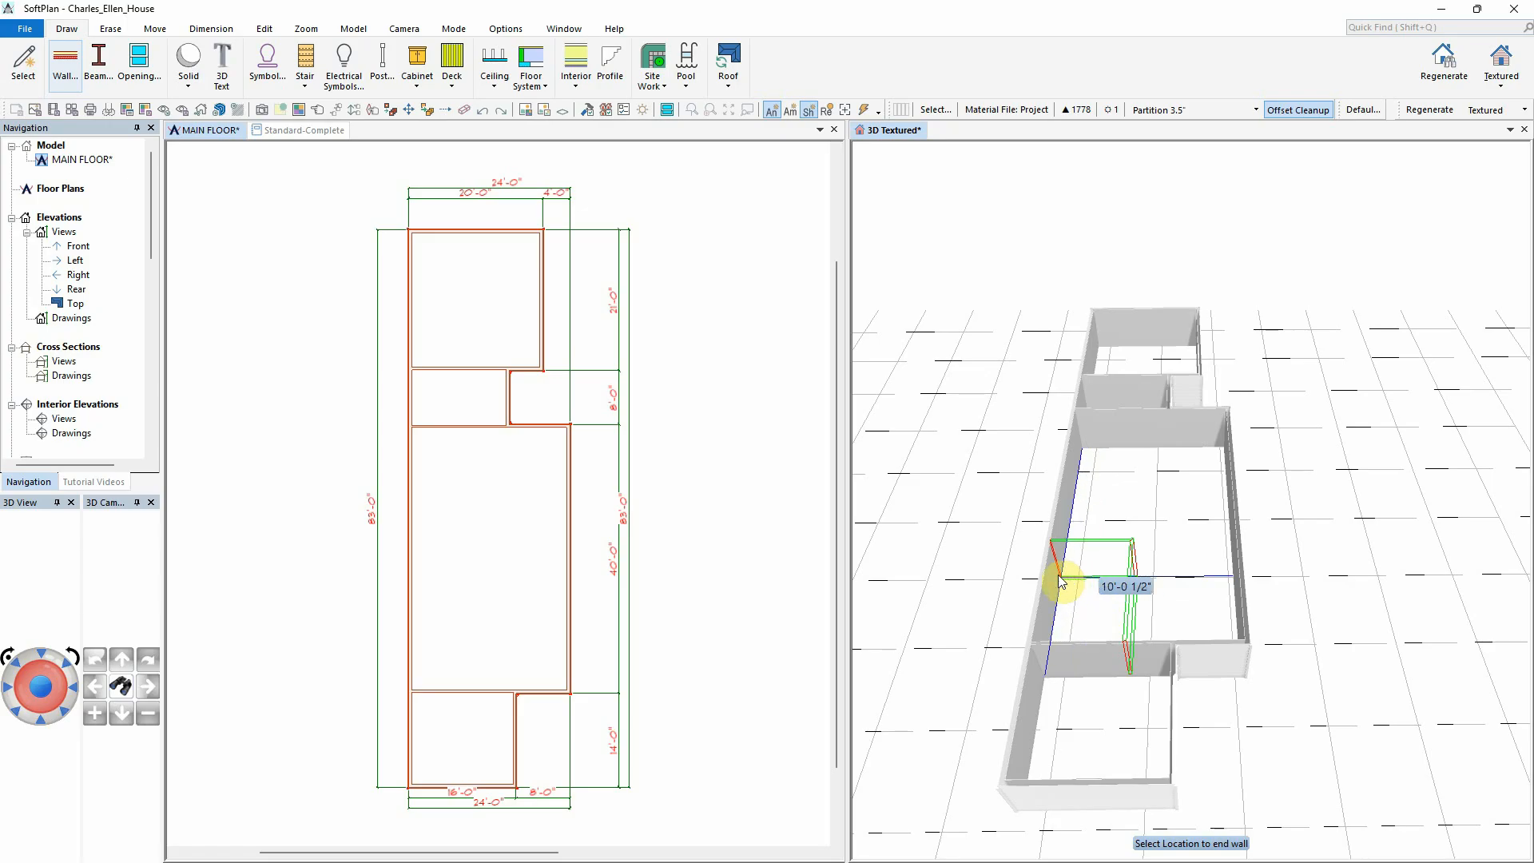
click(1058, 577)
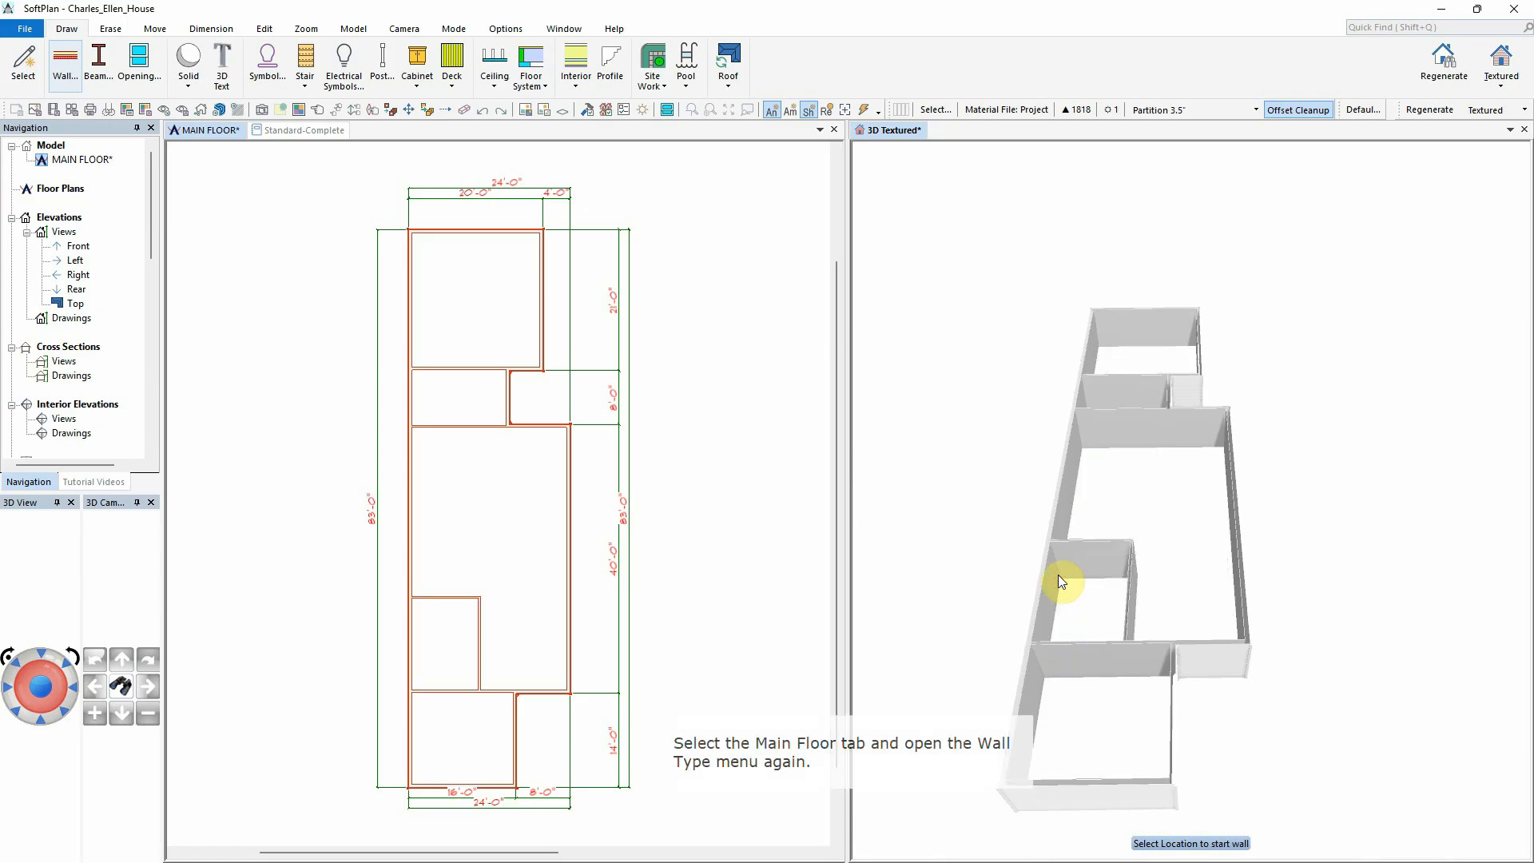
Step: On the floor plan, draw a Partition 11.25" wall 29'-3" up from the front notch's inner corner, turning right 7'-10" to the exterior wall
click(707, 545)
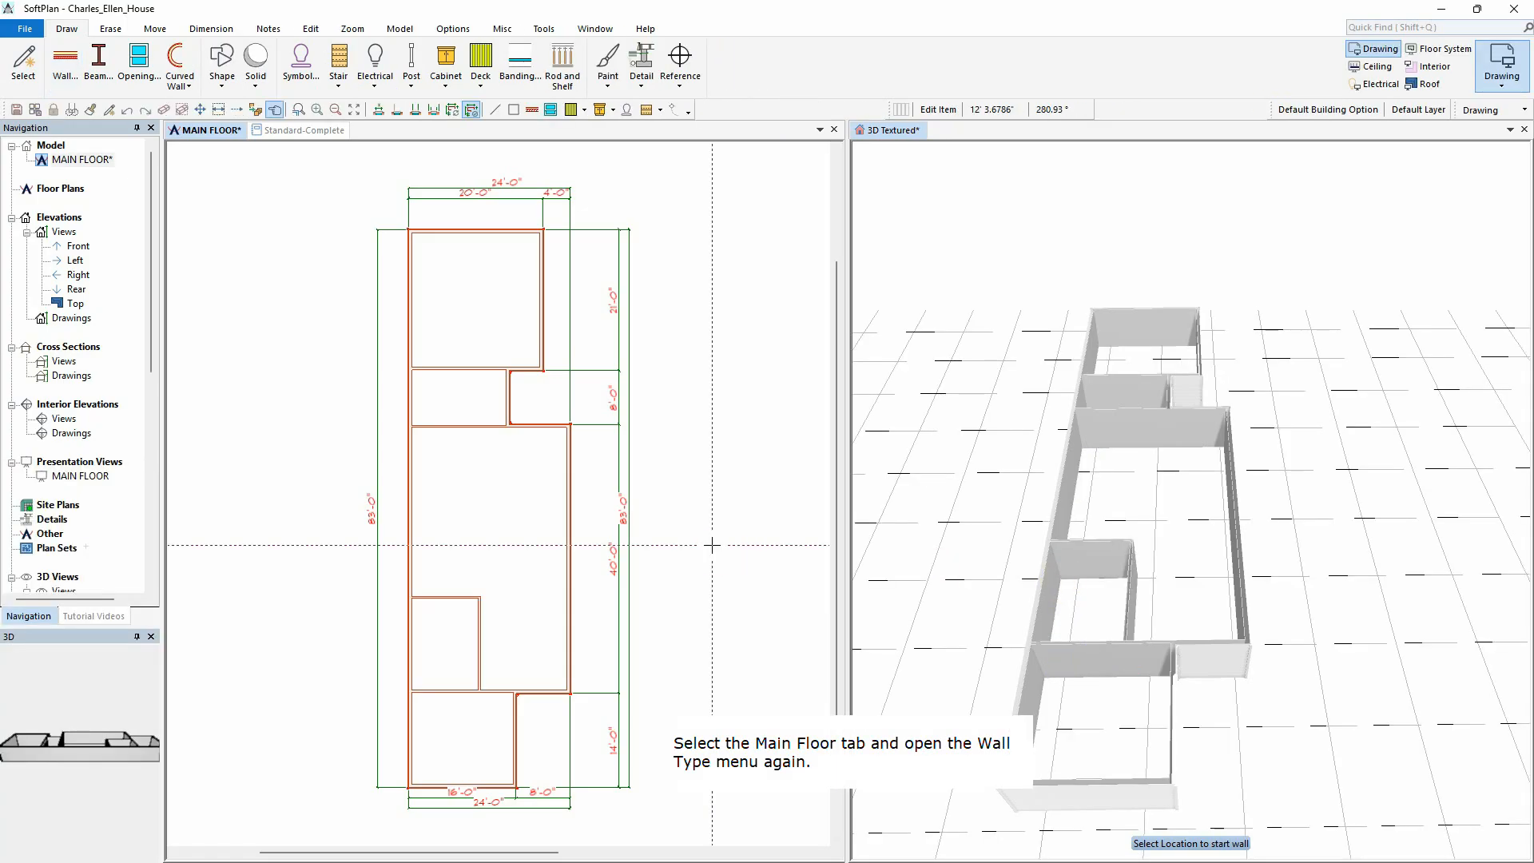
right_click(288, 444)
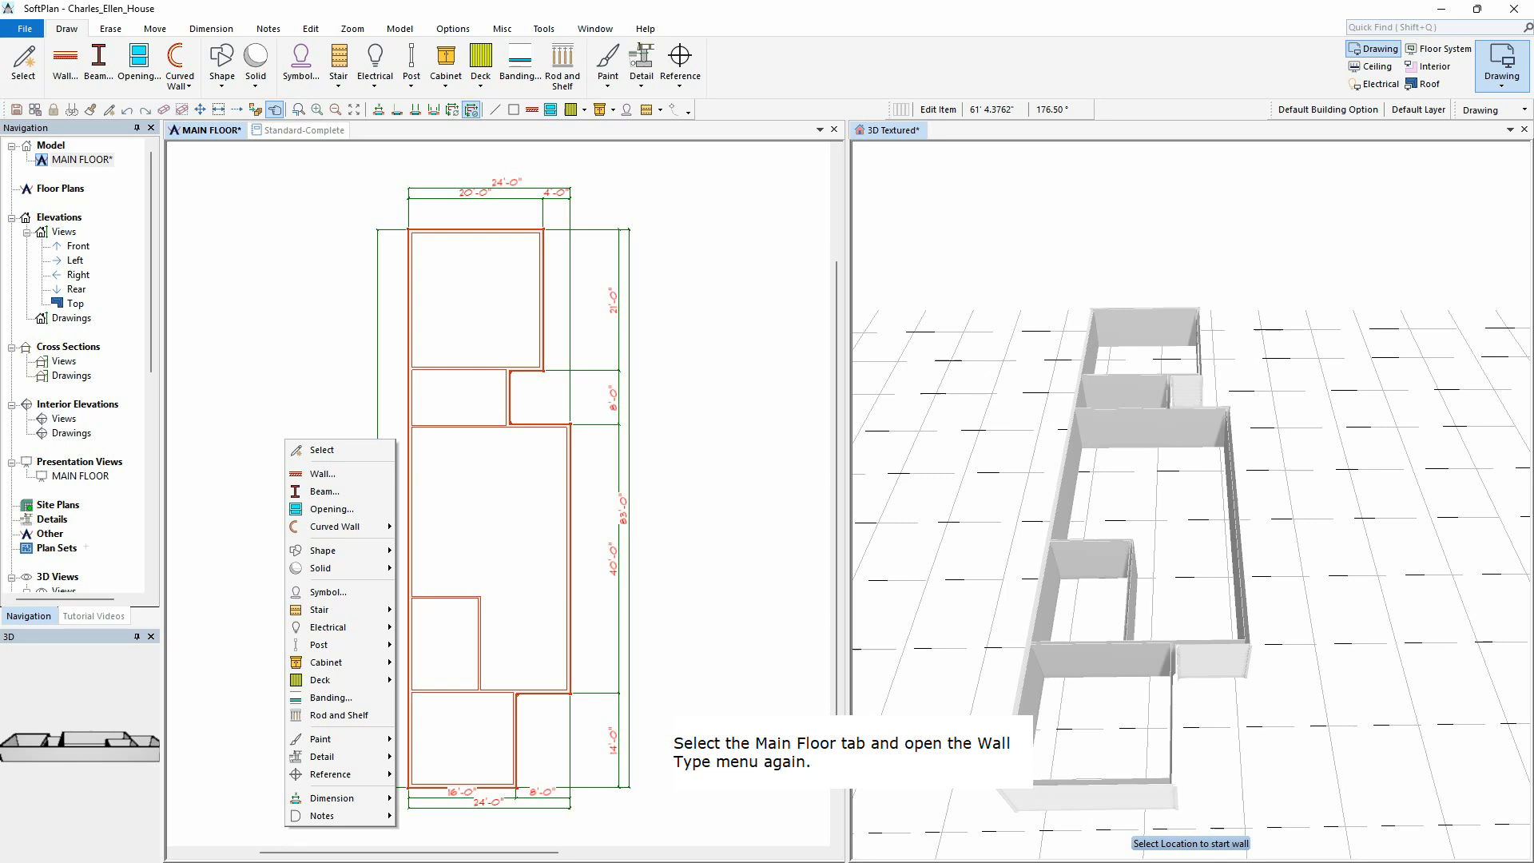
click(322, 477)
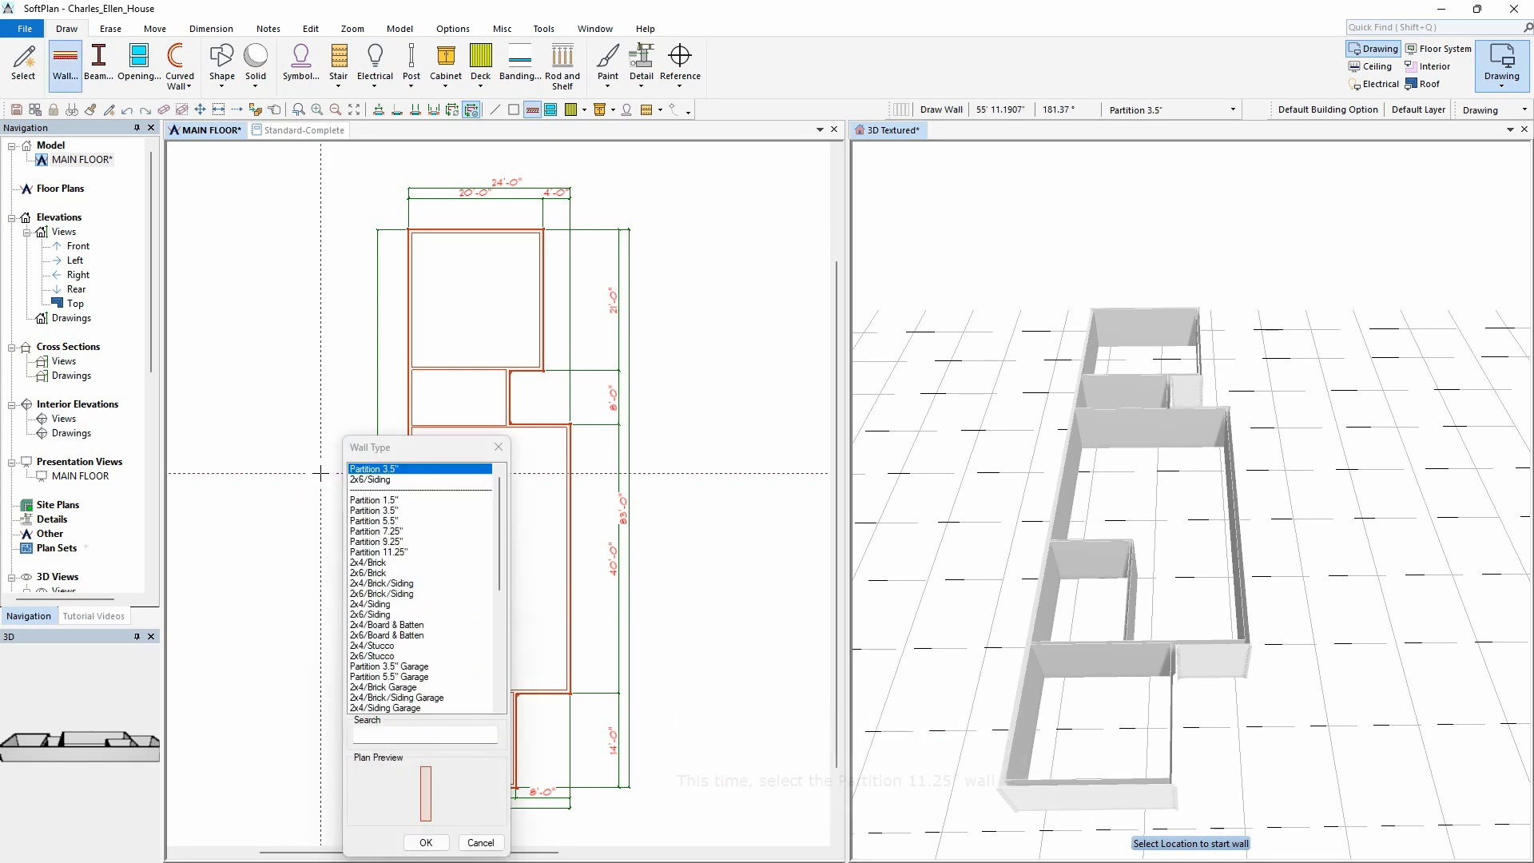
click(377, 551)
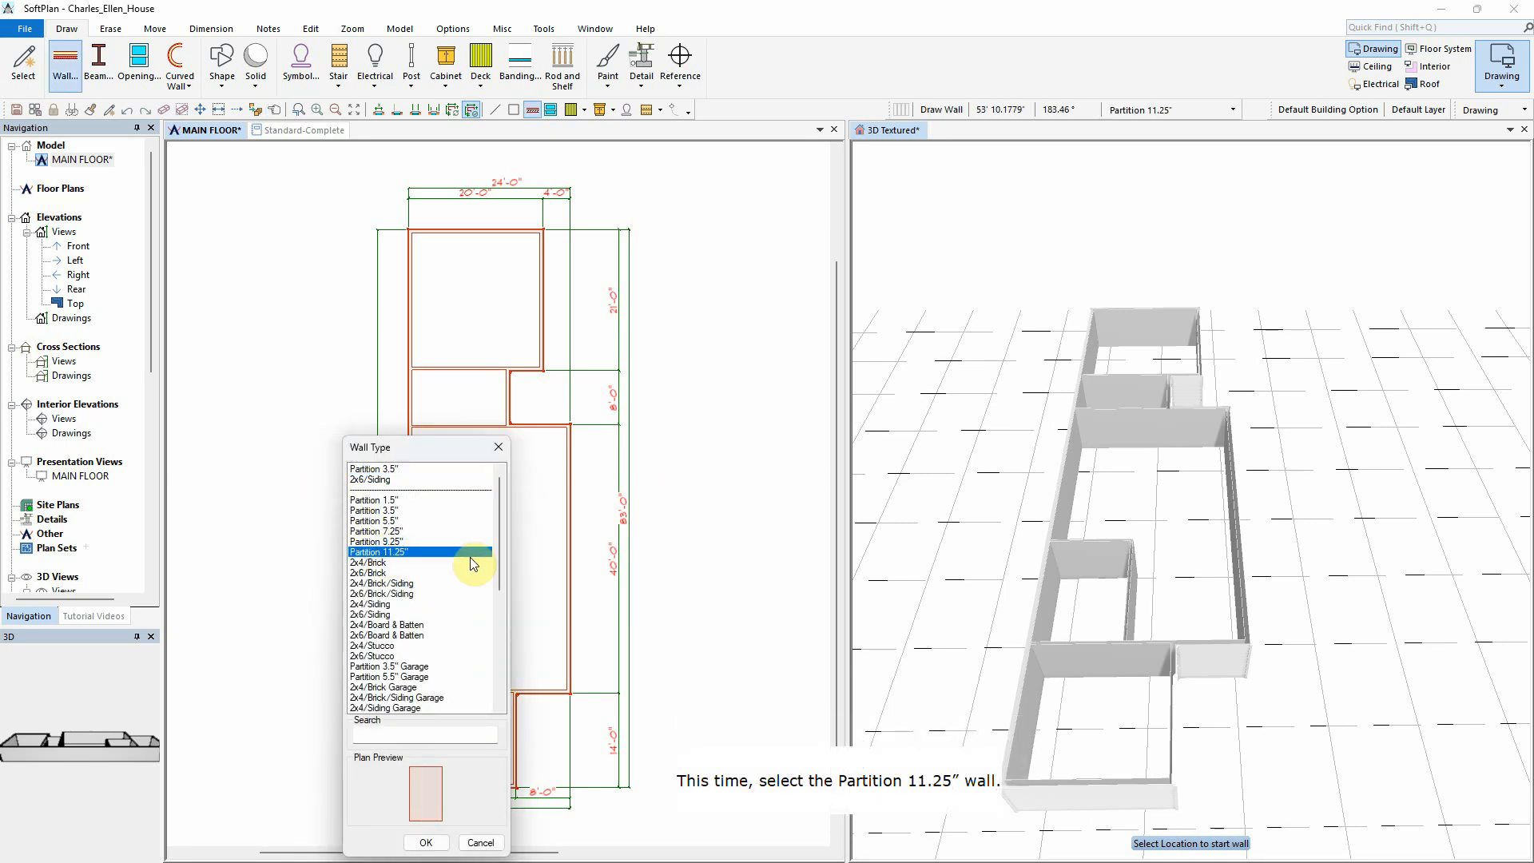
click(425, 841)
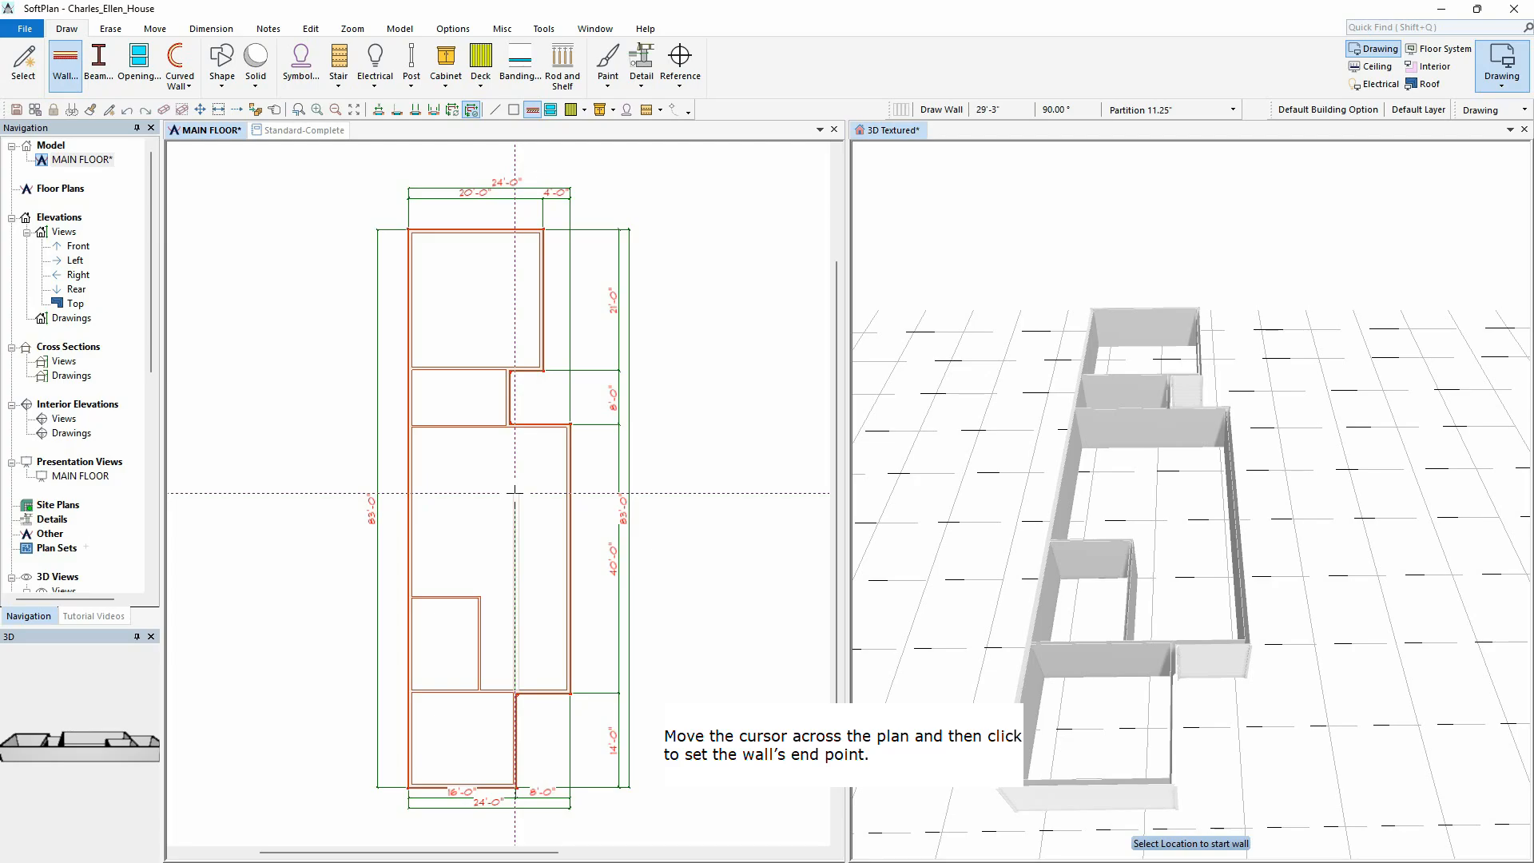
click(514, 493)
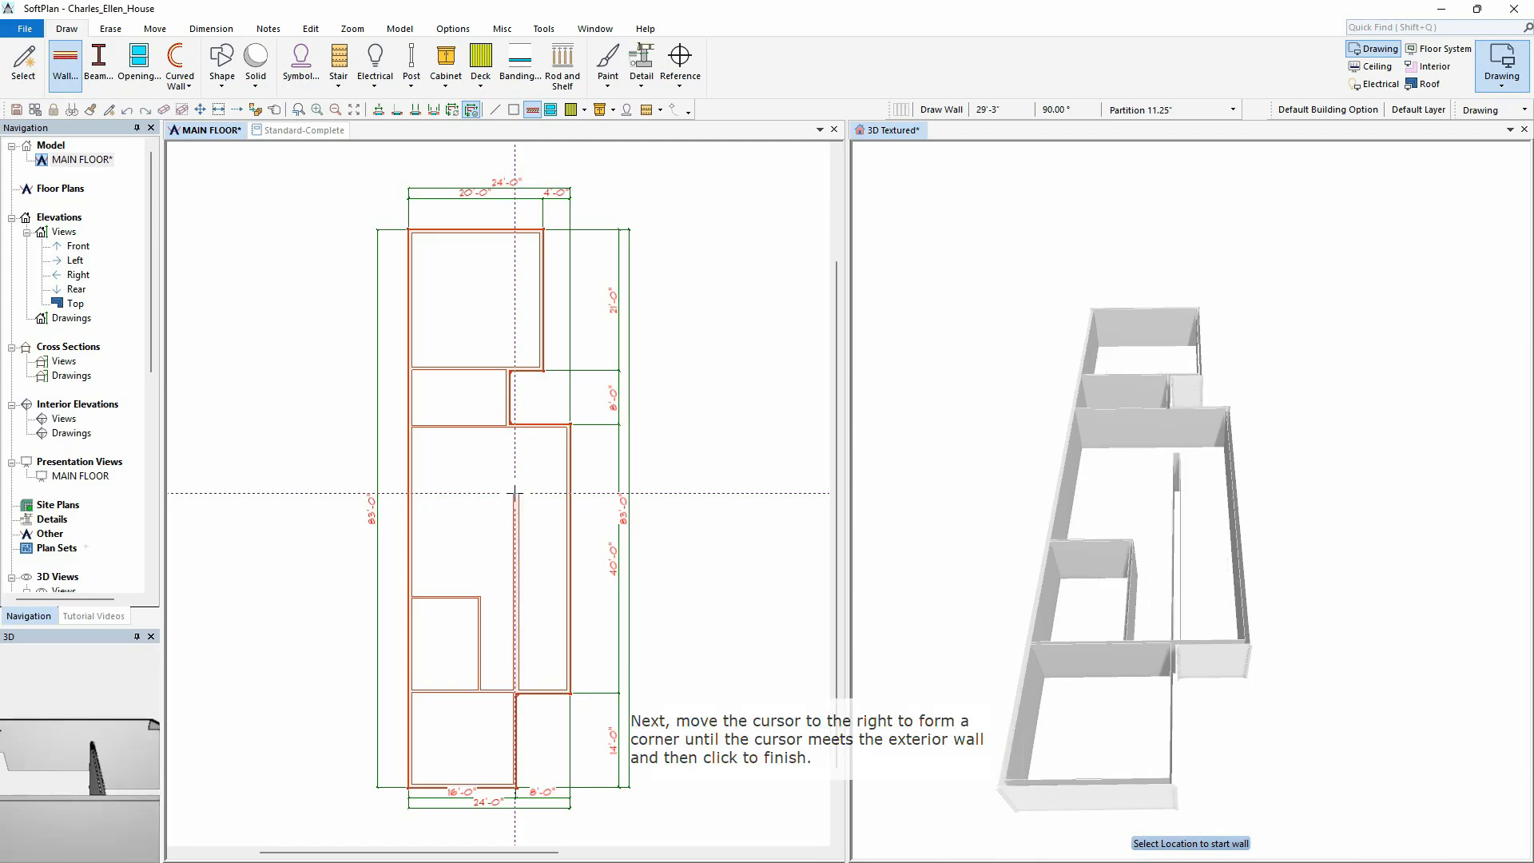
click(568, 493)
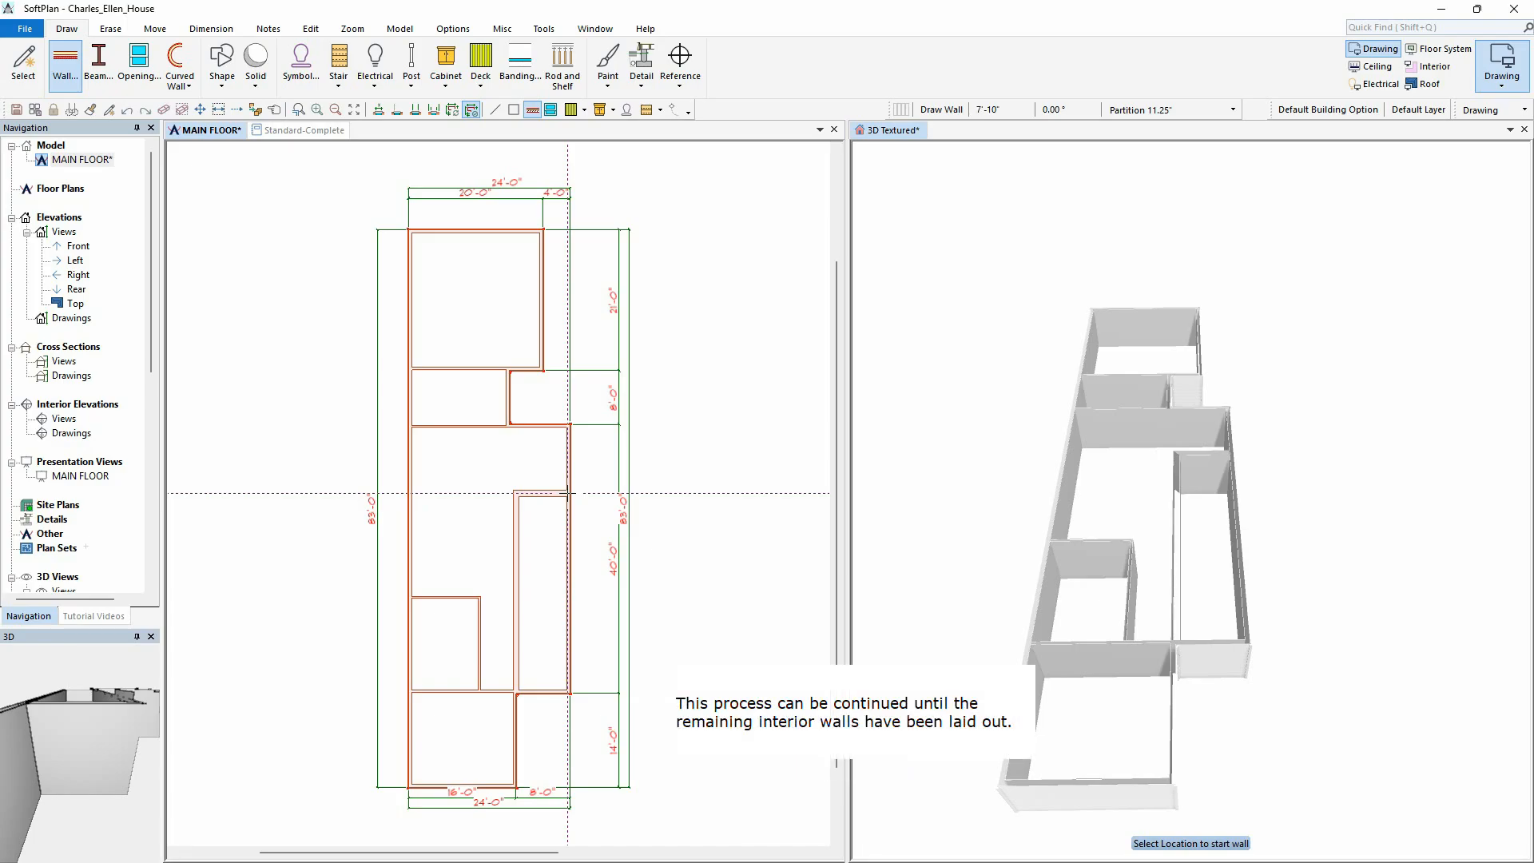
Step: Divide the narrow enclosed strip with a horizontal Partition 11.25" wall 8'-4" long, ending at the right exterior wall
click(513, 583)
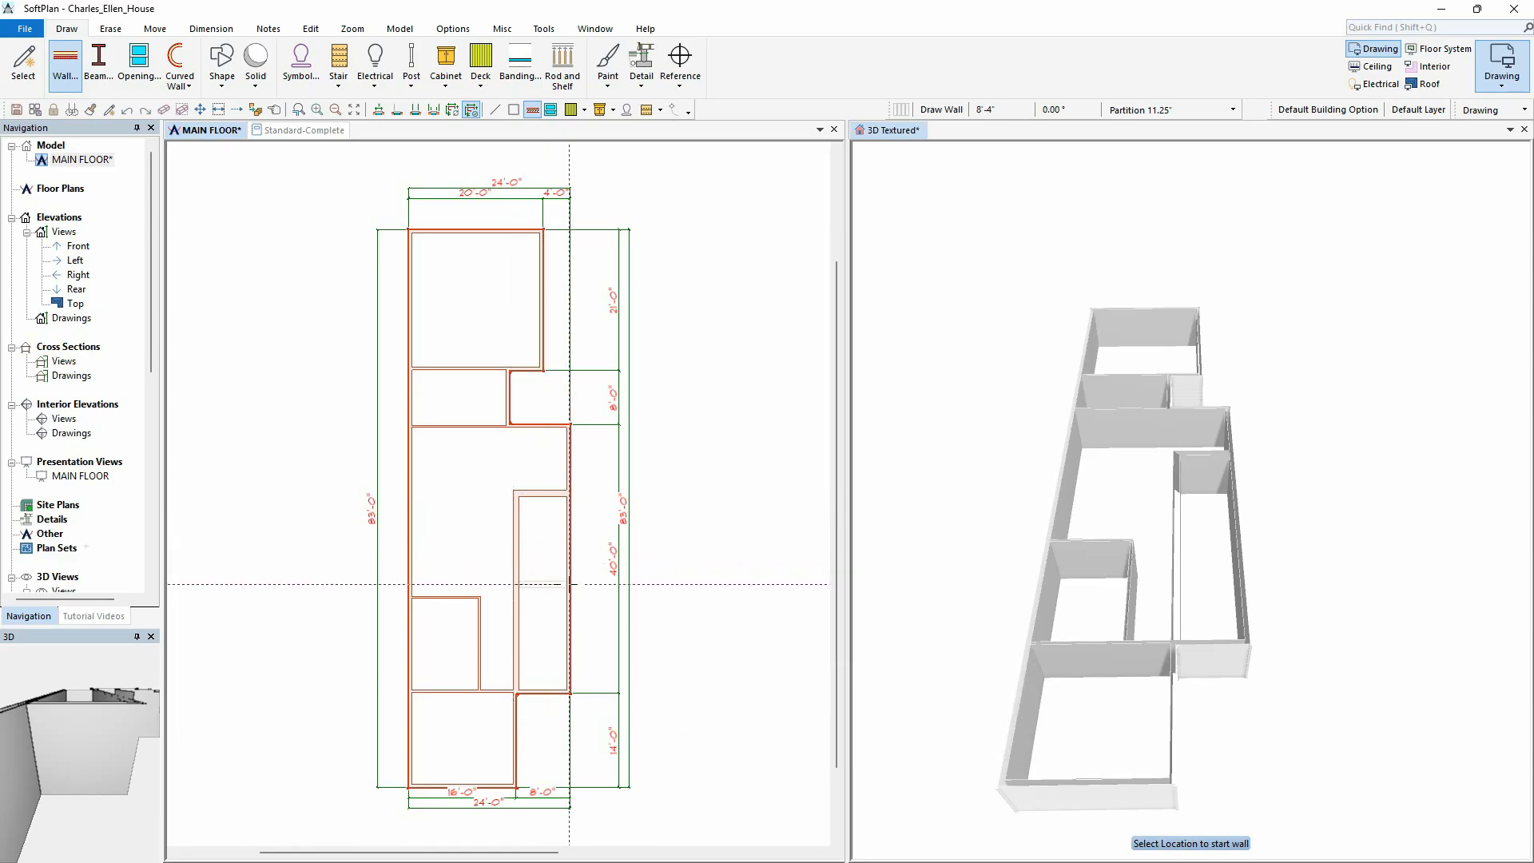
click(569, 584)
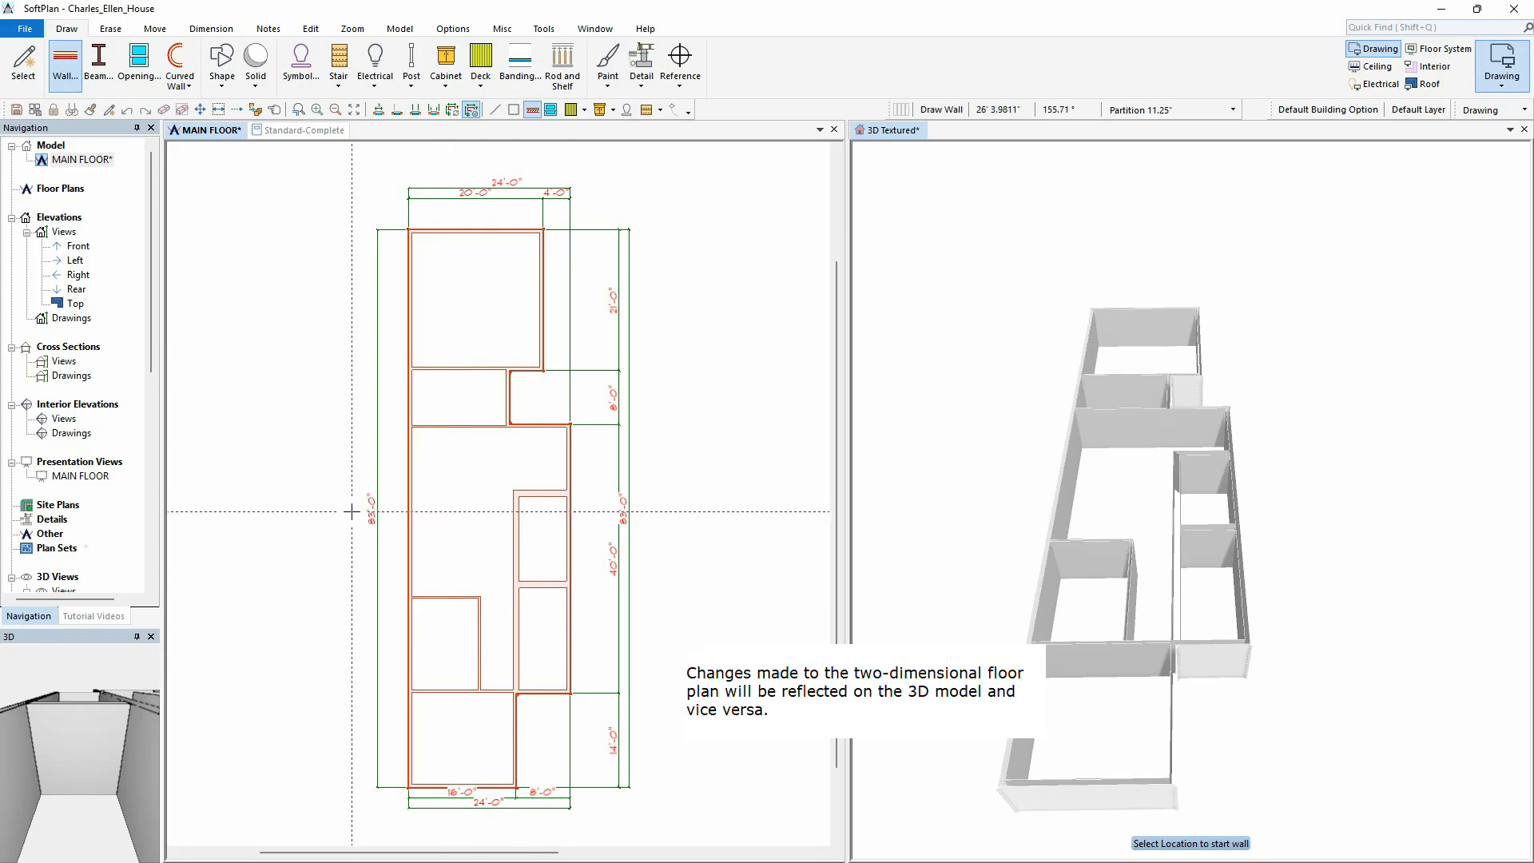
Step: Orbit the 3D model through several angles to check the interior wall layout against the floor plan
click(958, 146)
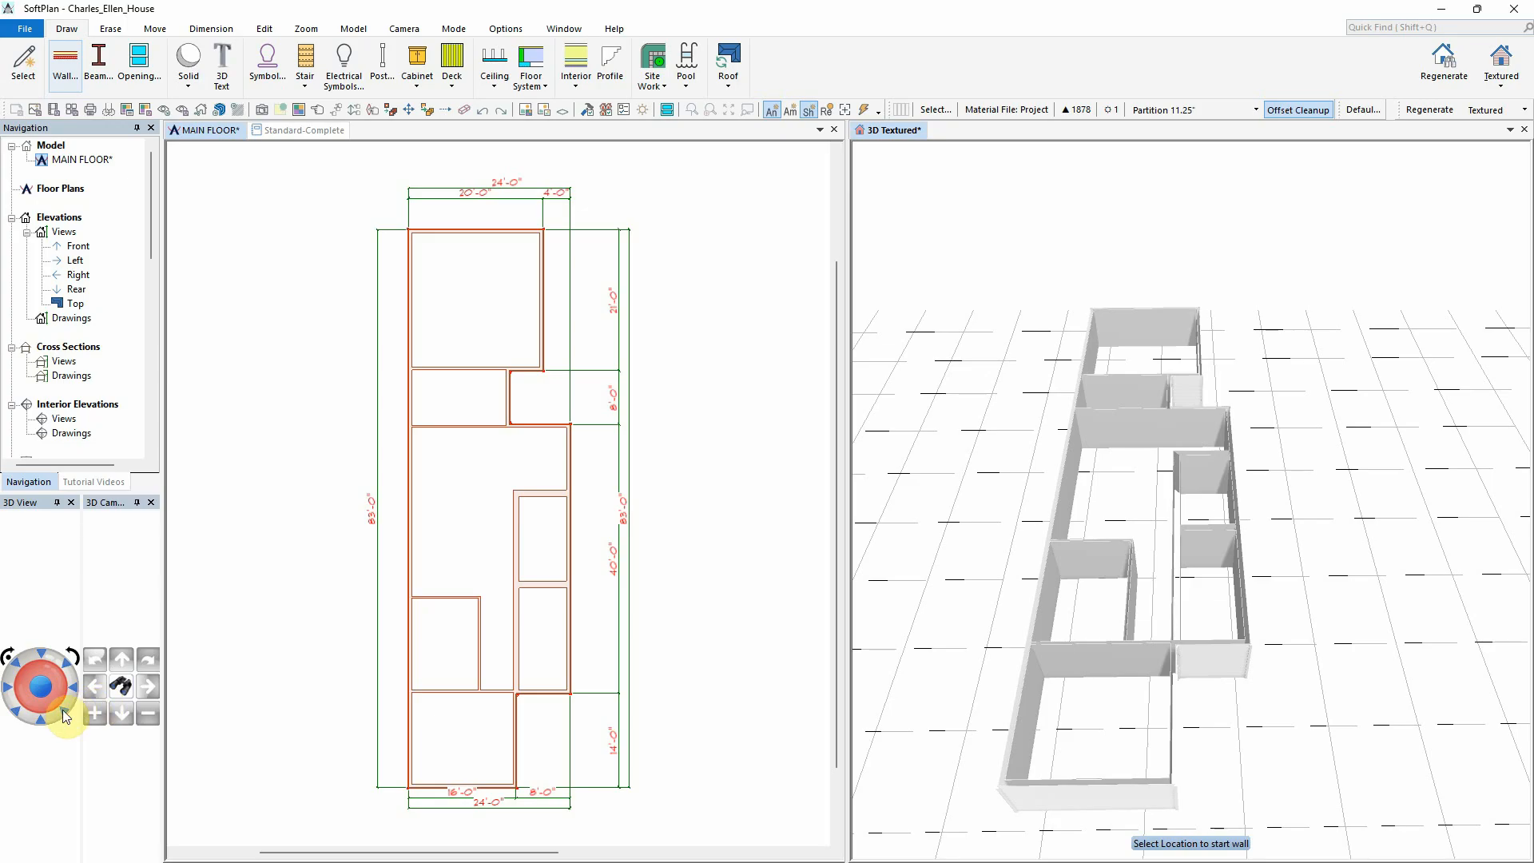
click(64, 713)
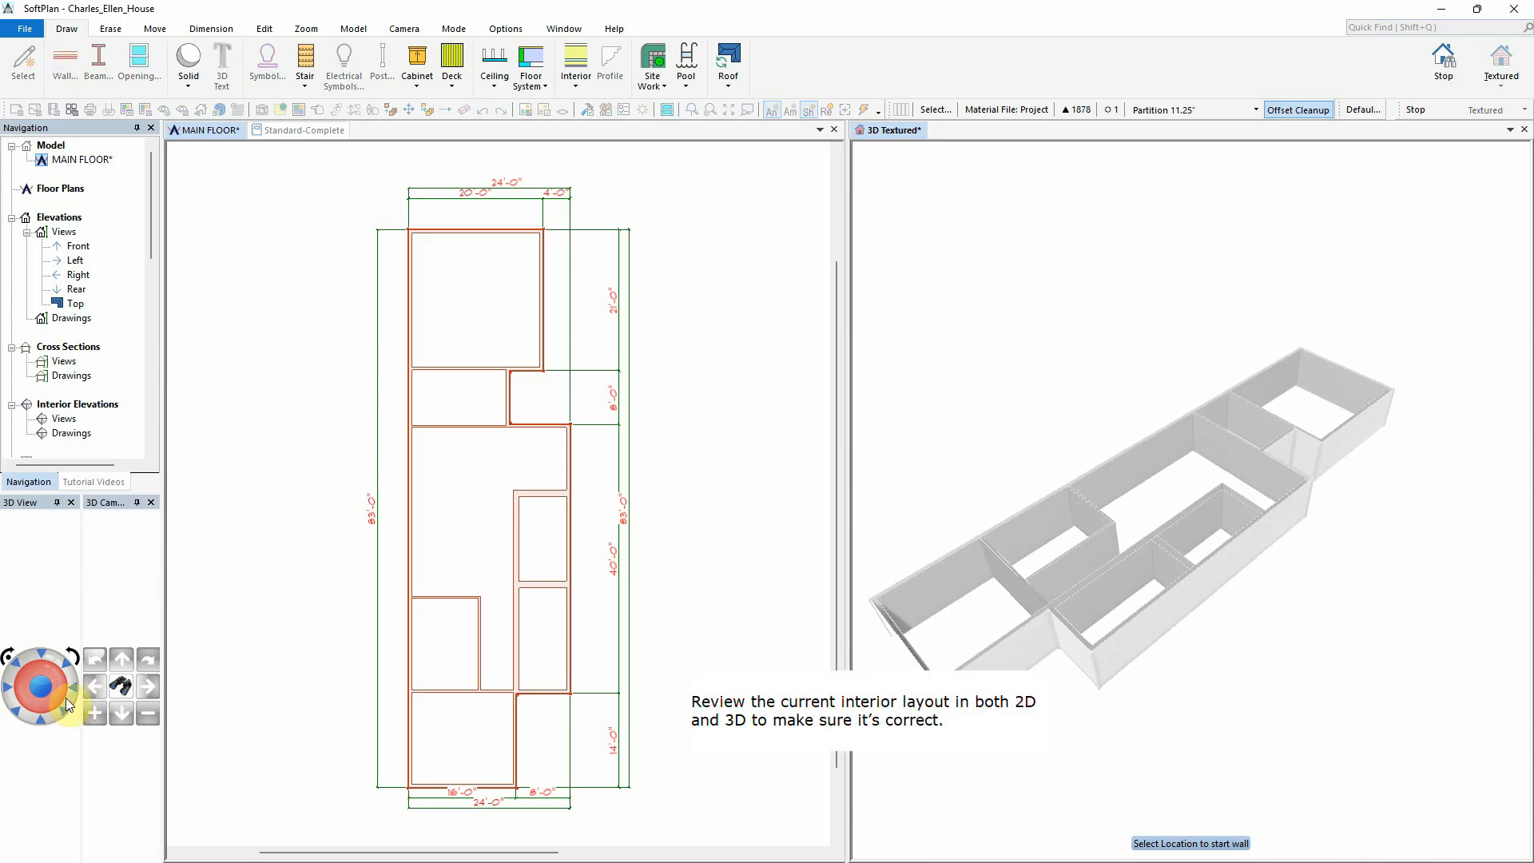
click(67, 669)
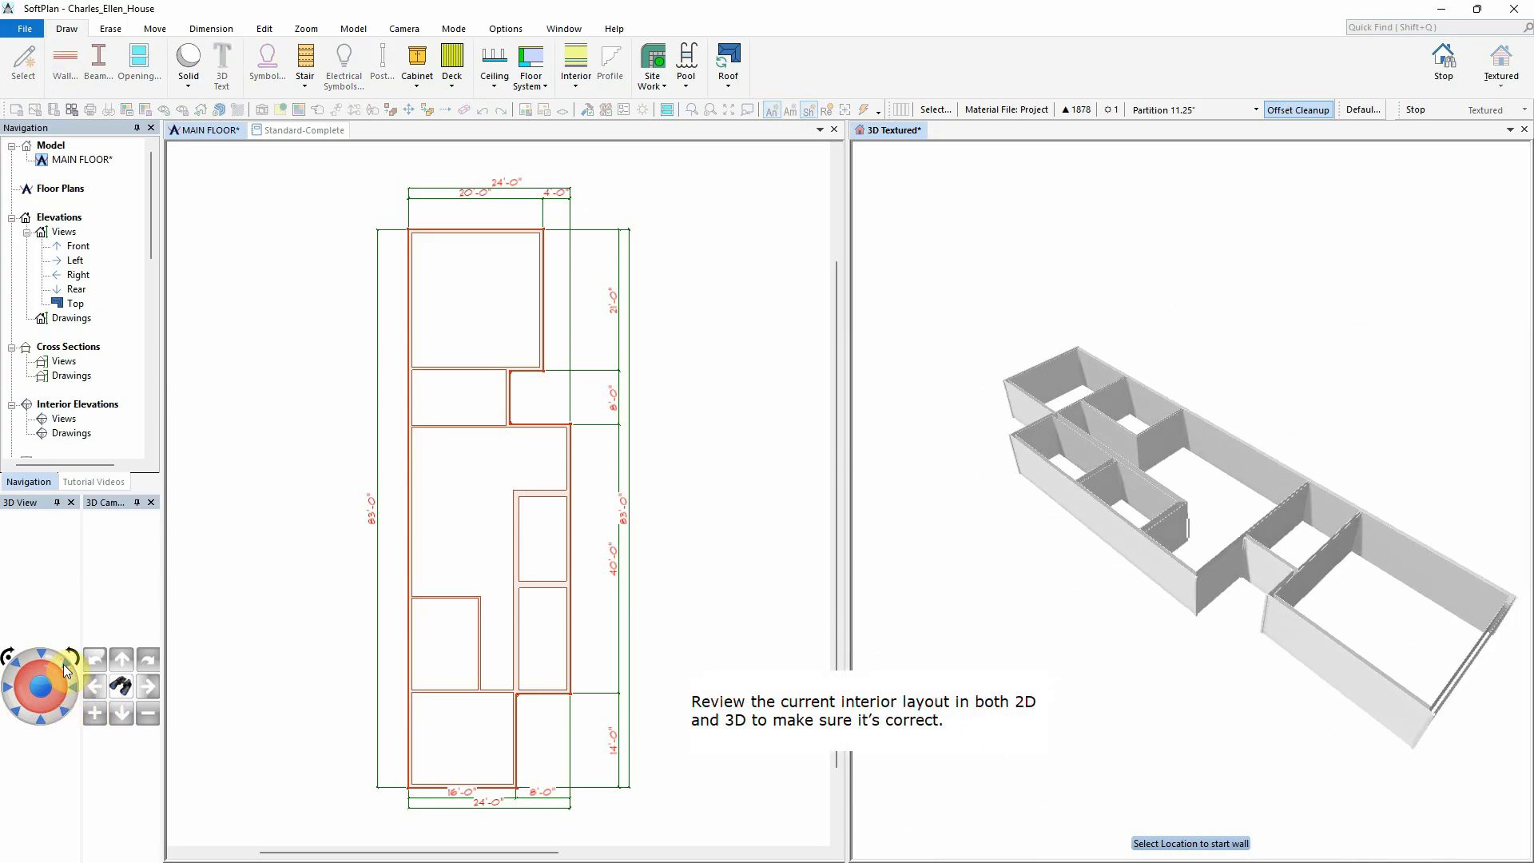
click(17, 663)
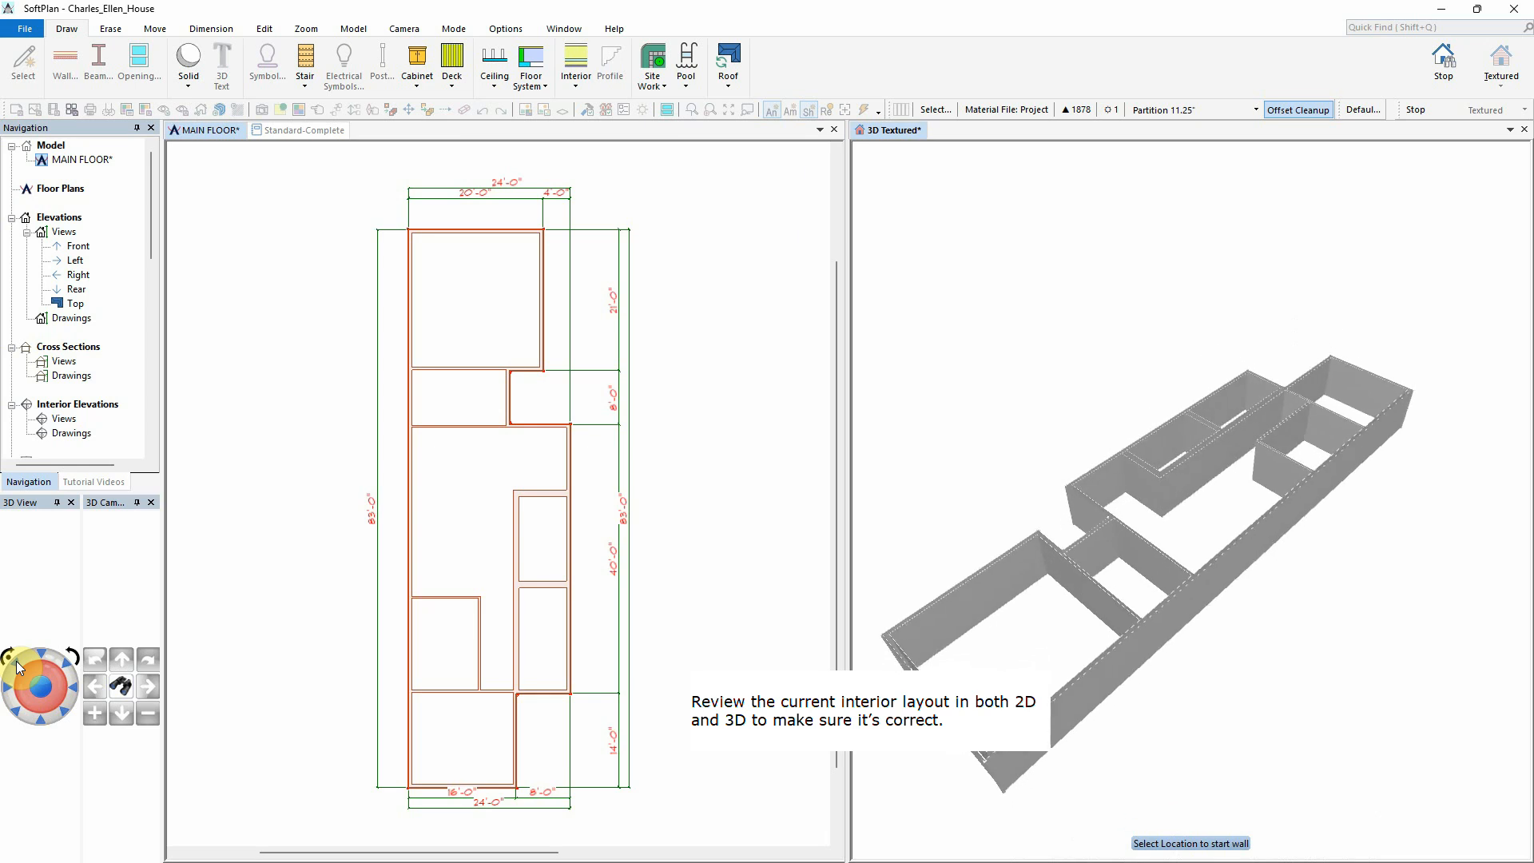
click(18, 713)
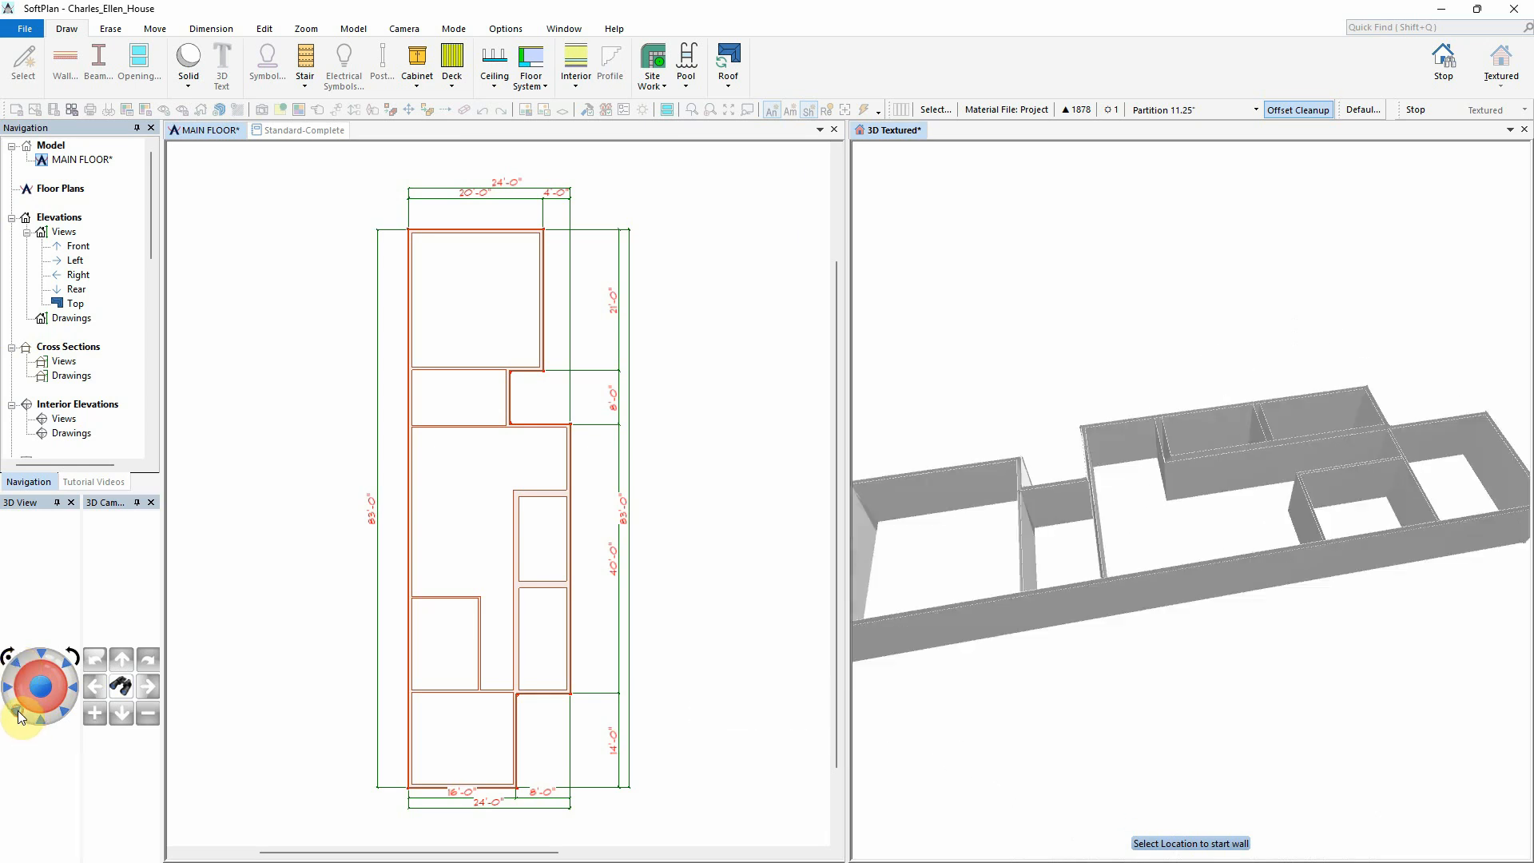
click(64, 712)
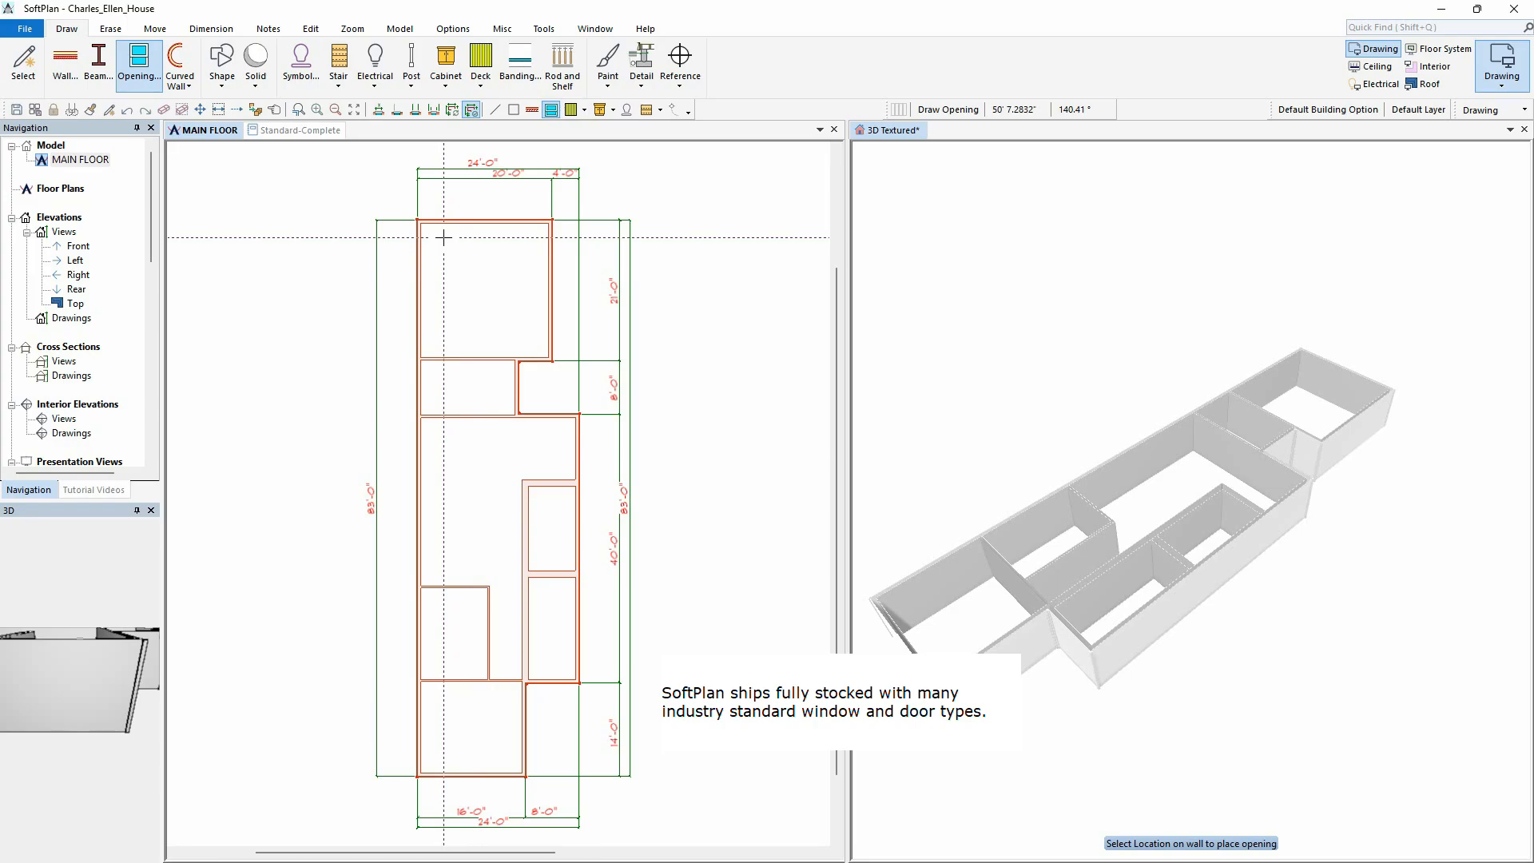
Step: Place two separate Andersen 200-Narroline Double Hung 2052 windows on the floor plan's long left exterior wall, 6'-8" apart, in the large central room
right_click(368, 174)
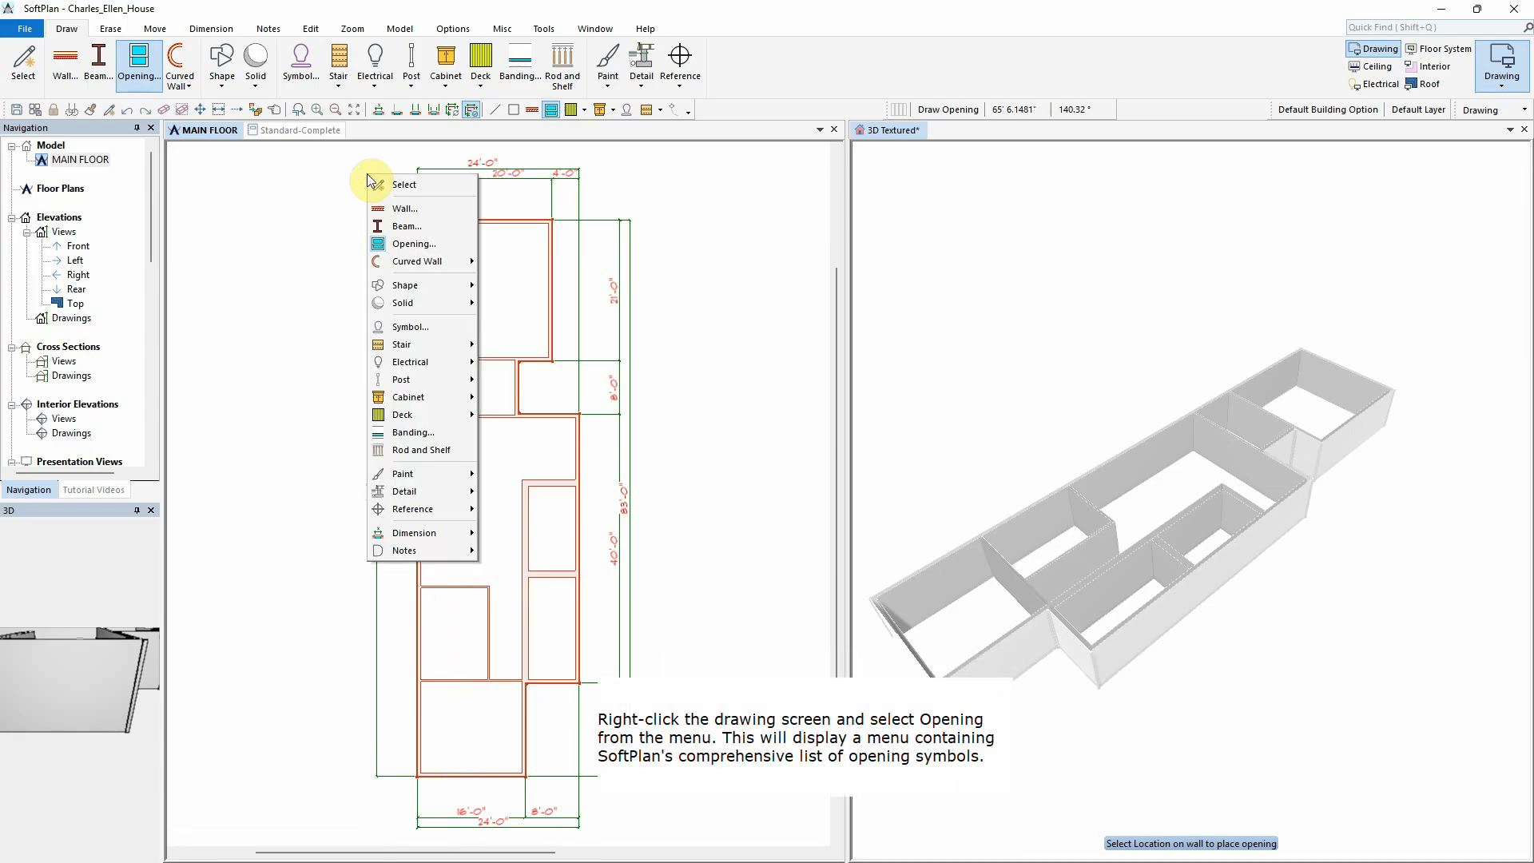
click(414, 243)
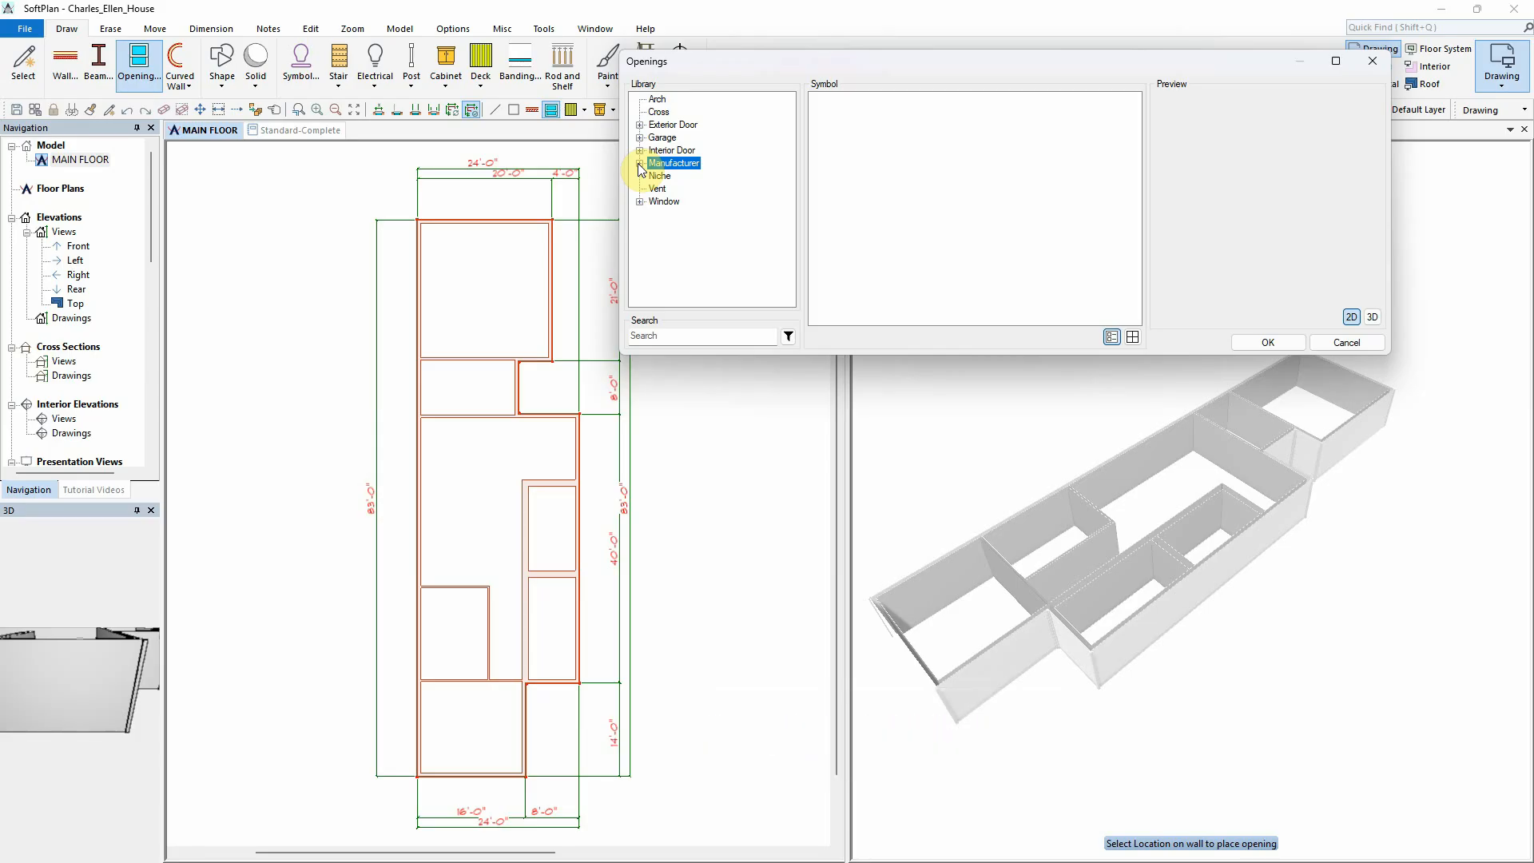
click(640, 163)
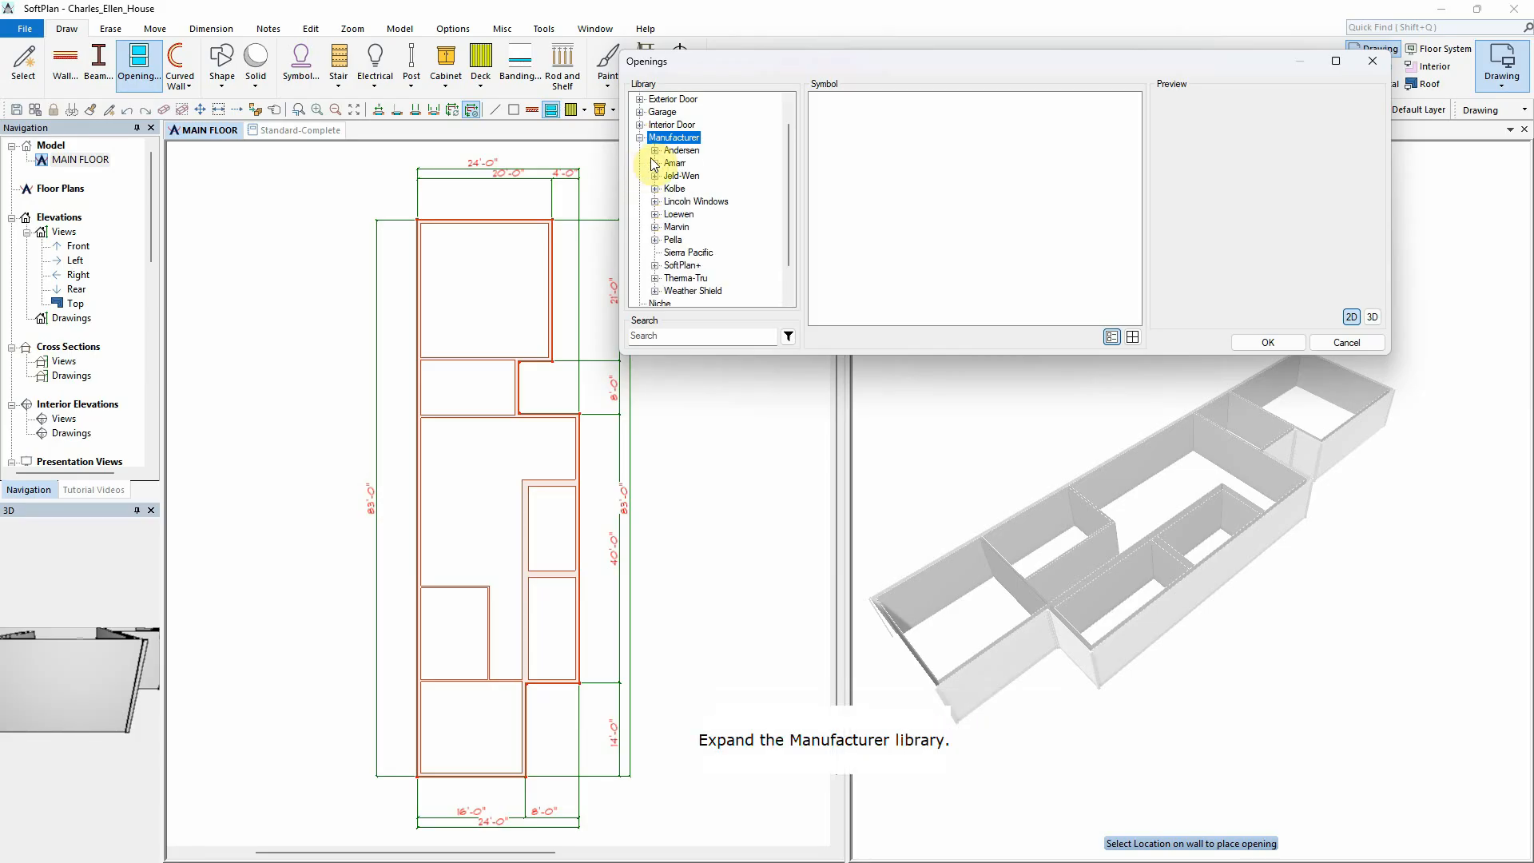
click(654, 148)
click(726, 112)
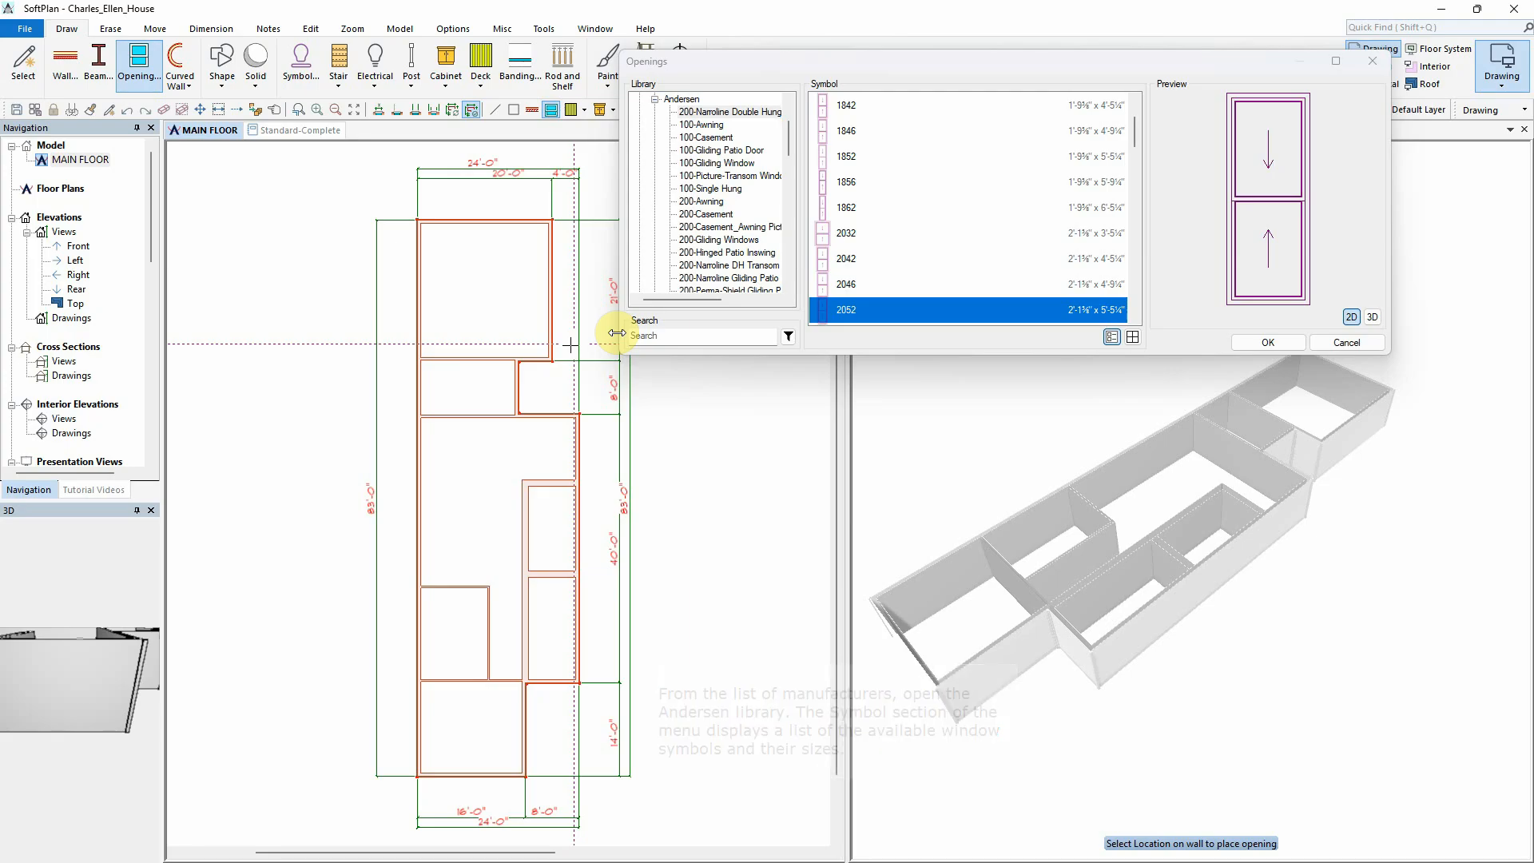
click(419, 433)
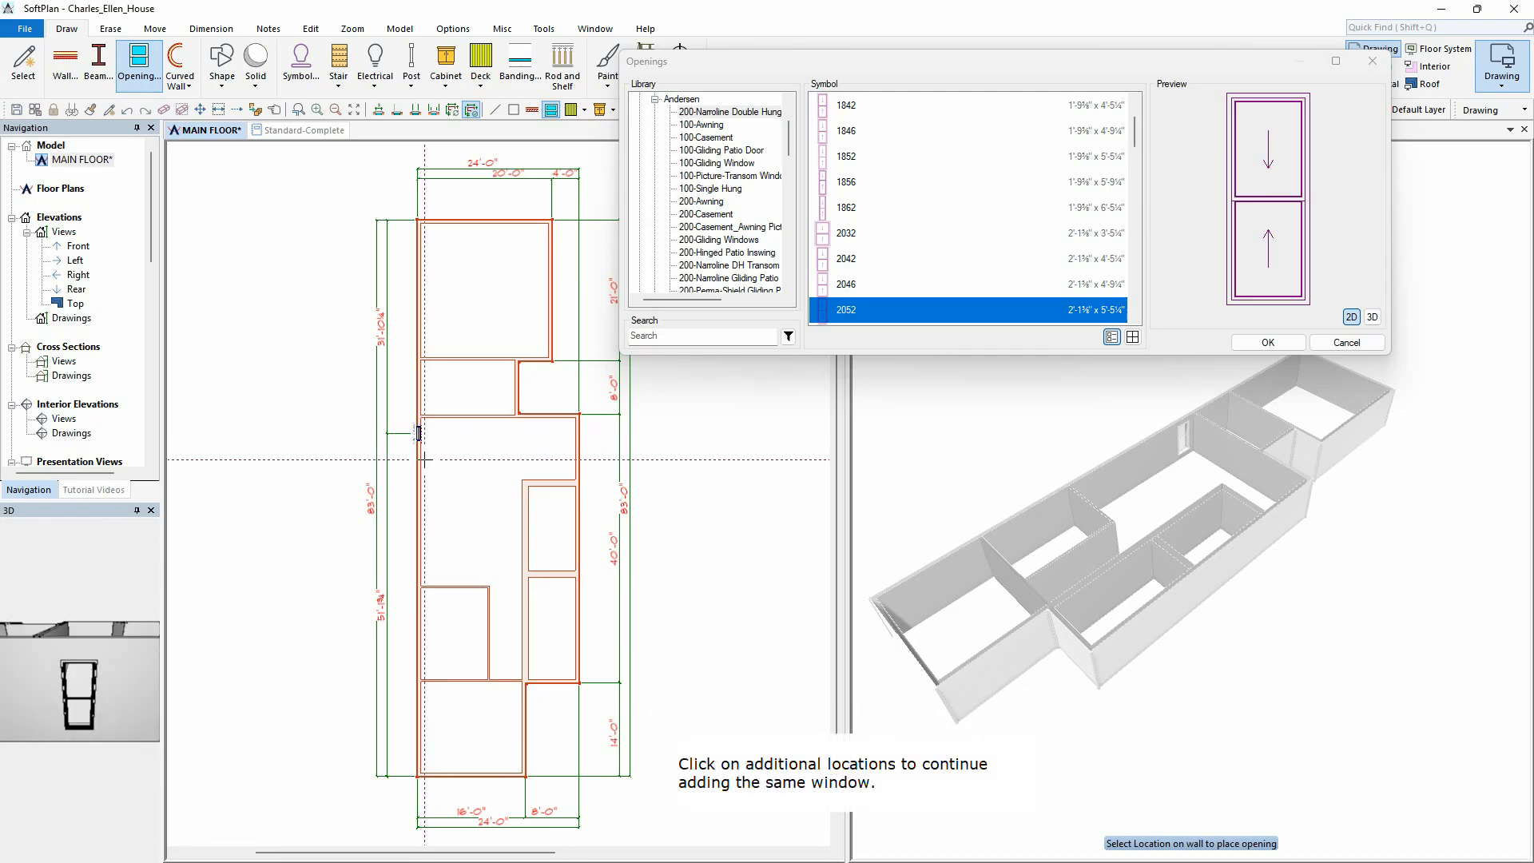
click(416, 478)
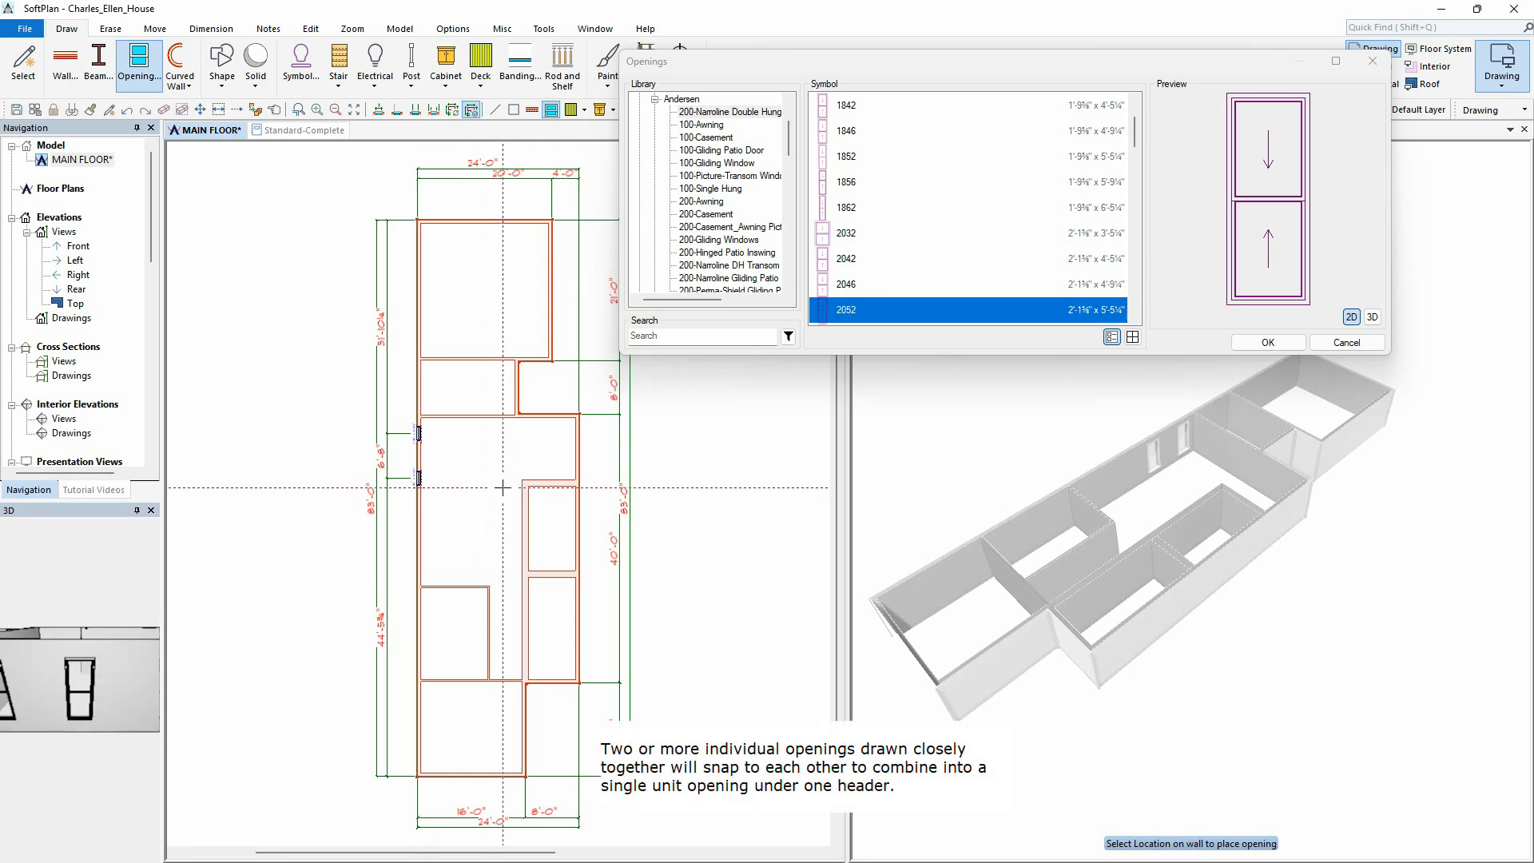
Step: Add two adjoining 2052 windows as one unit on the right exterior wall, just below the recess
scroll(502, 487, up, 5)
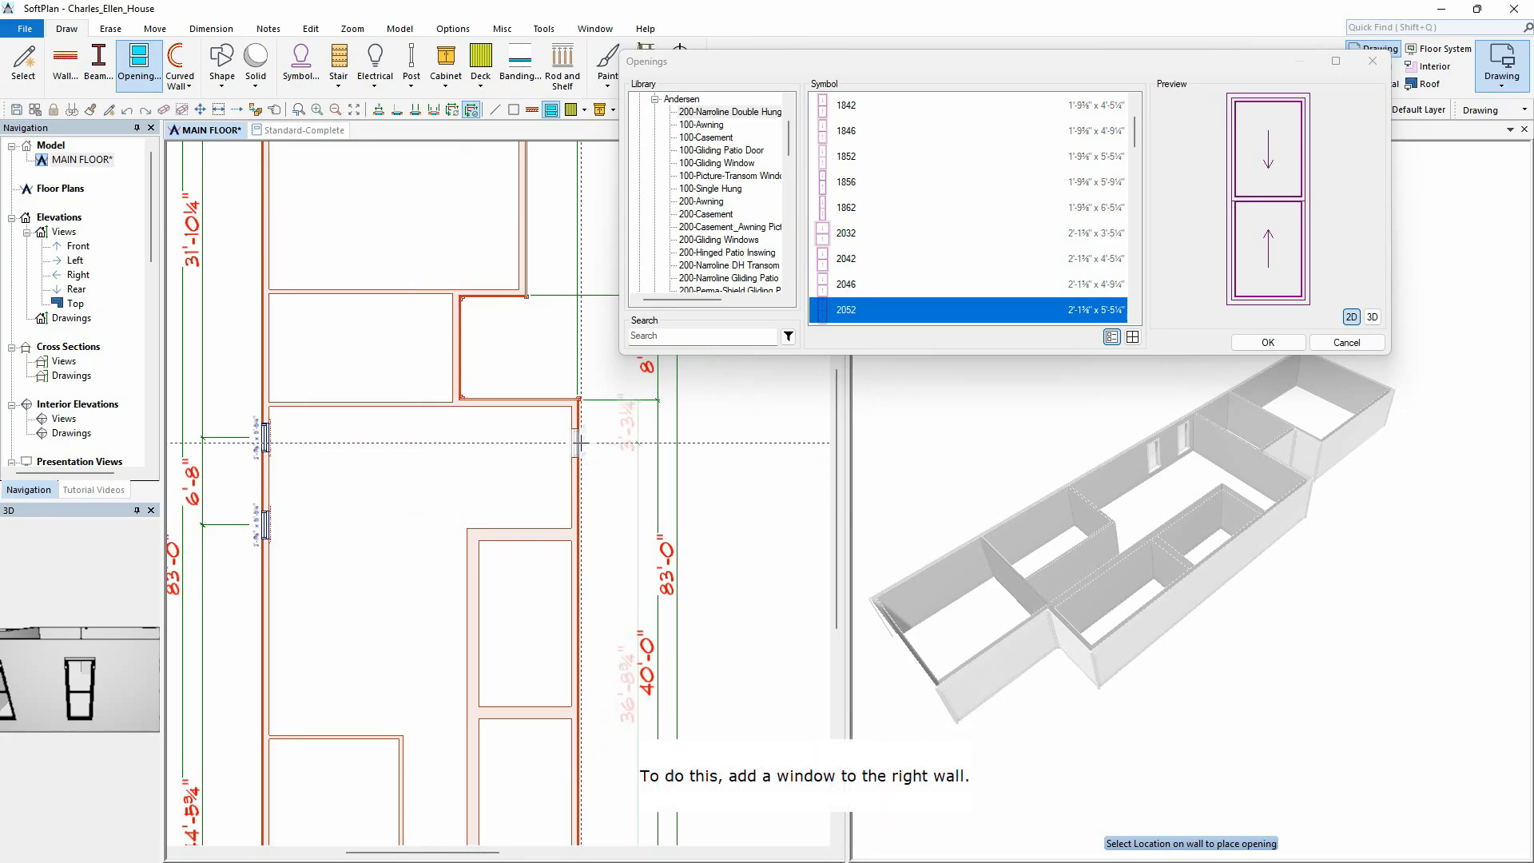
click(579, 440)
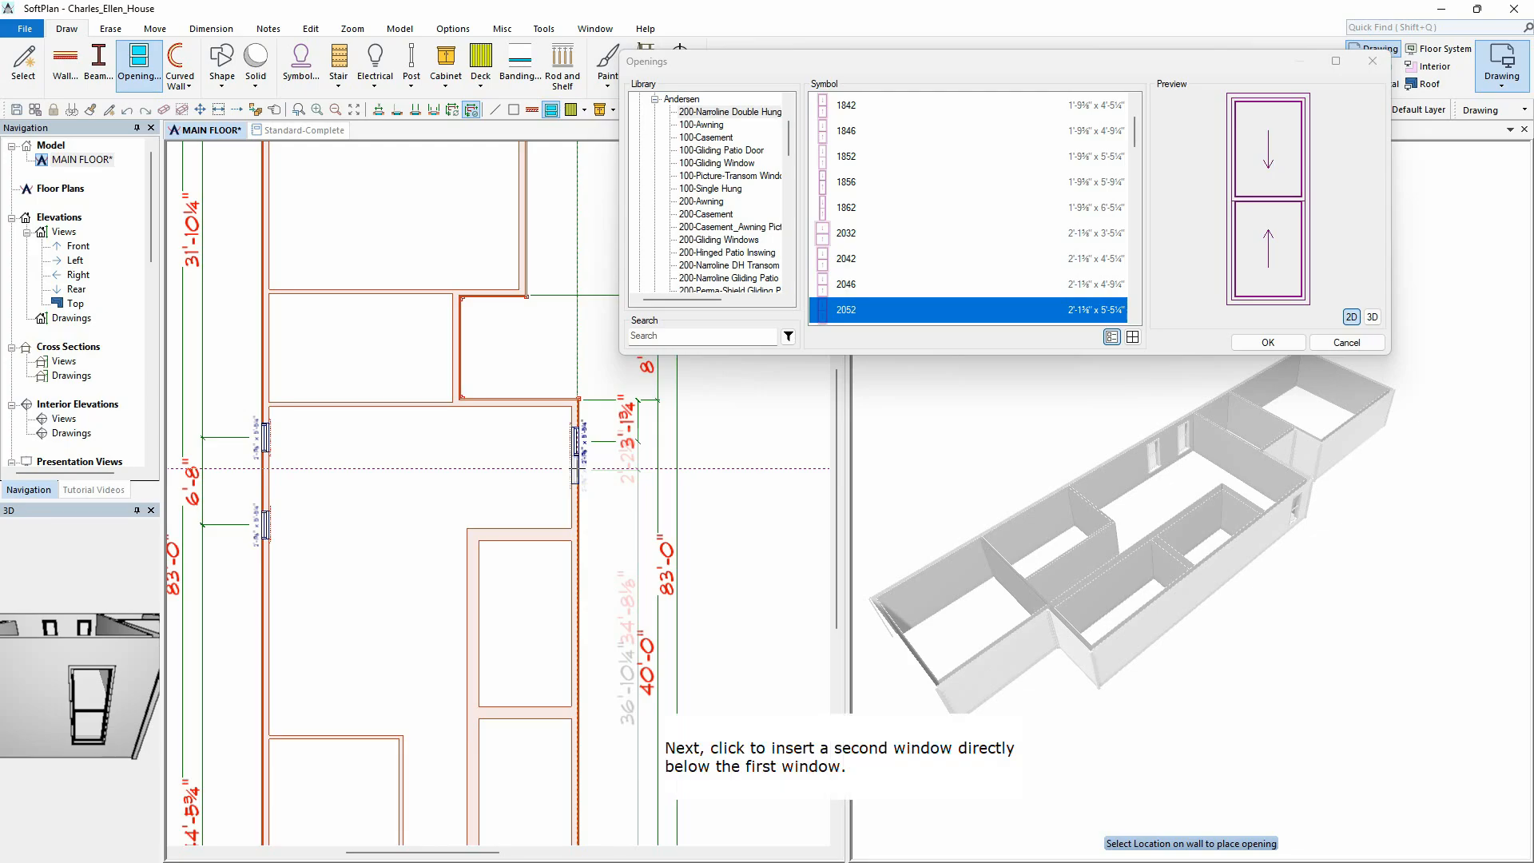
click(578, 468)
Step: Add a unit of three adjoining 2052 windows on the right exterior wall of the upper enclosed side room
middle_drag(596, 564, 597, 493)
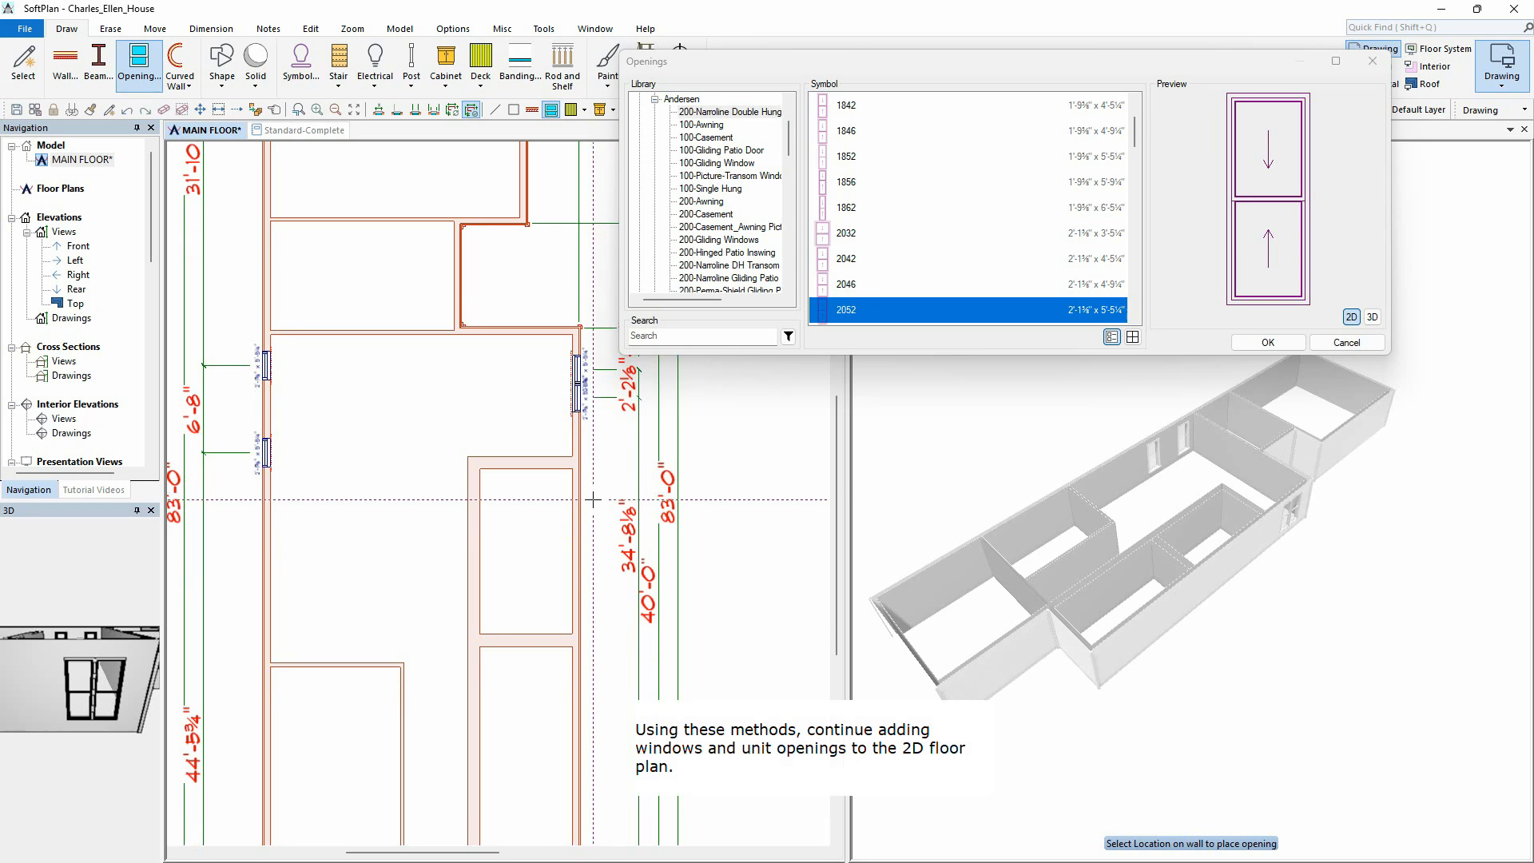
click(573, 527)
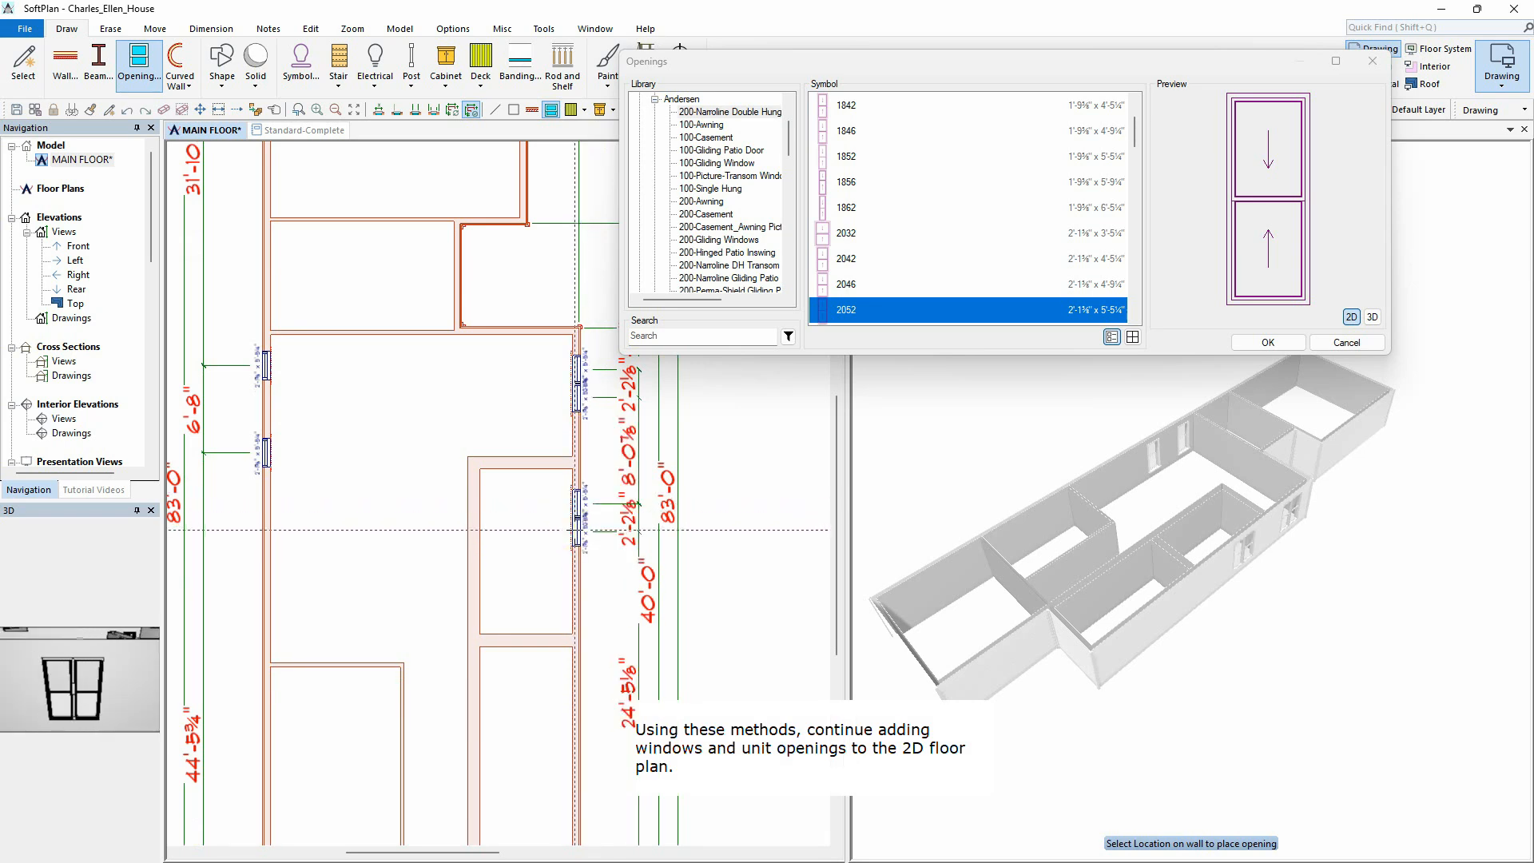
click(575, 552)
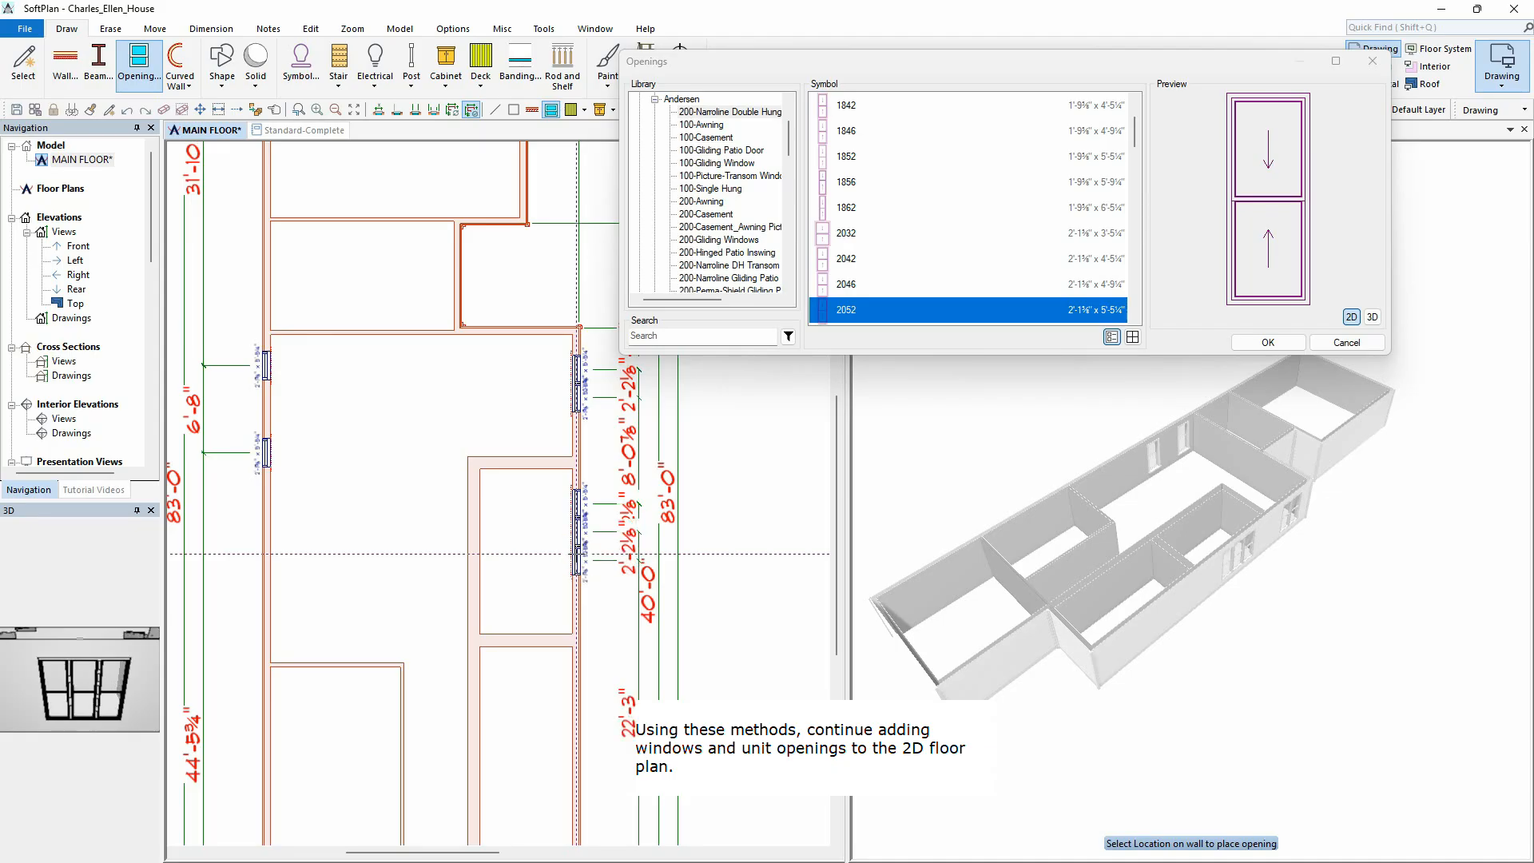
Step: Add a single 2052 window to the lower side room's right wall and two double-window units to the front wall
scroll(616, 667, down, 3)
scroll(616, 667, down, 5)
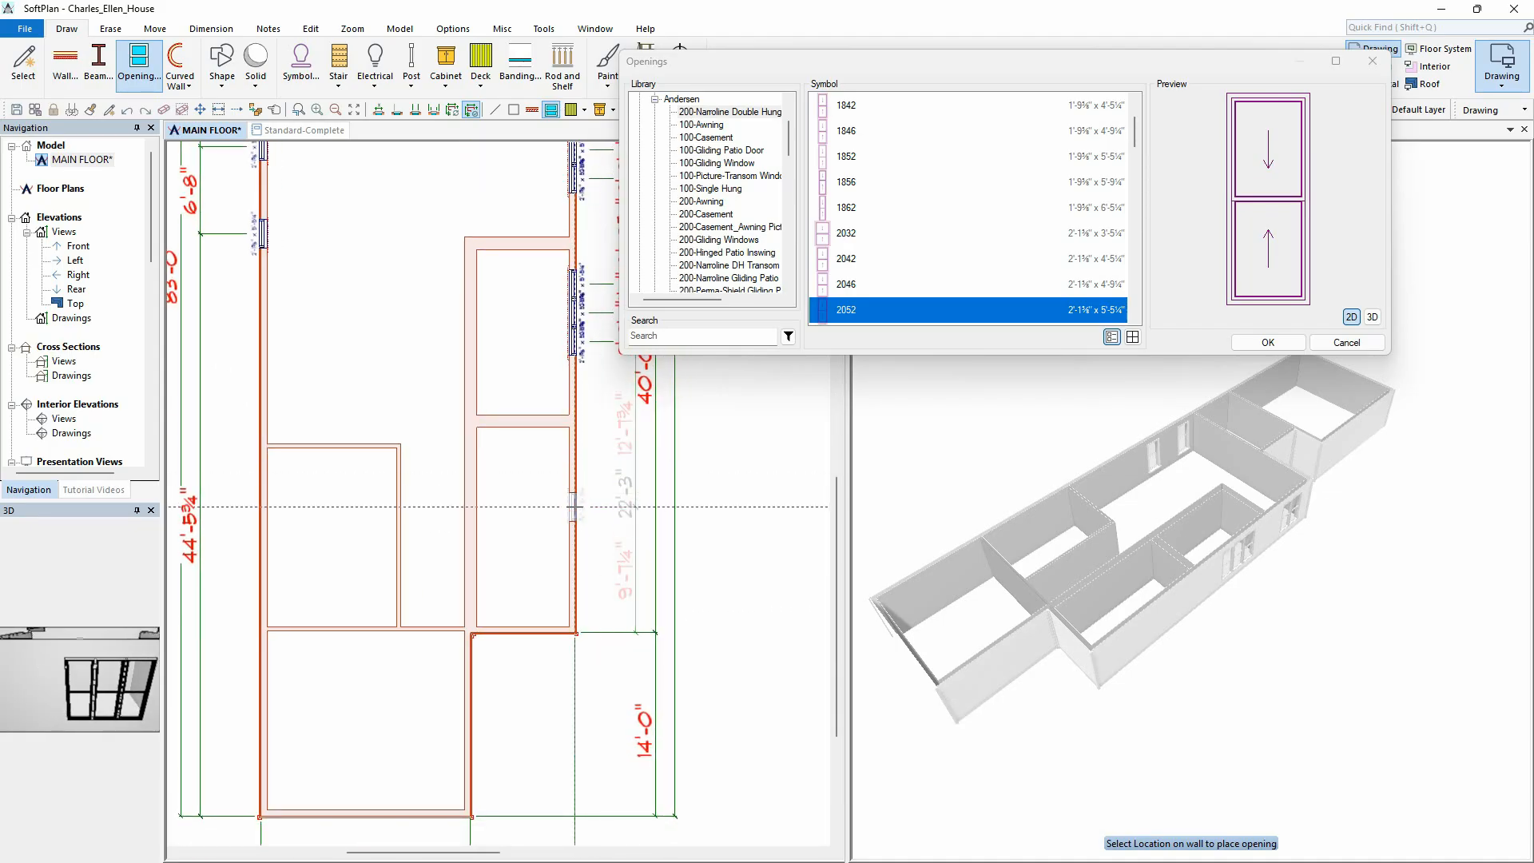
click(576, 512)
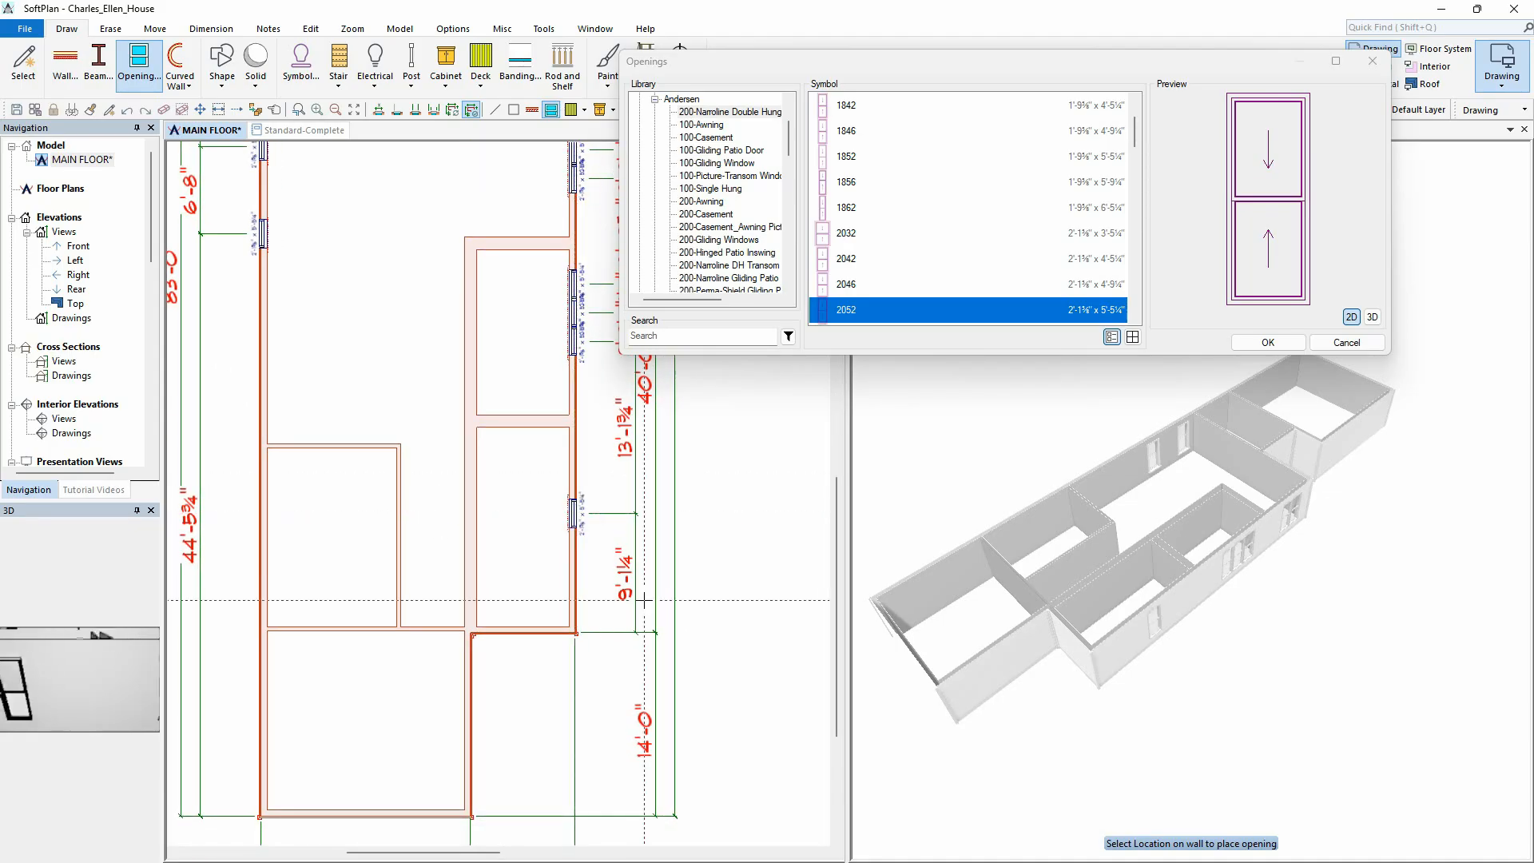
click(316, 813)
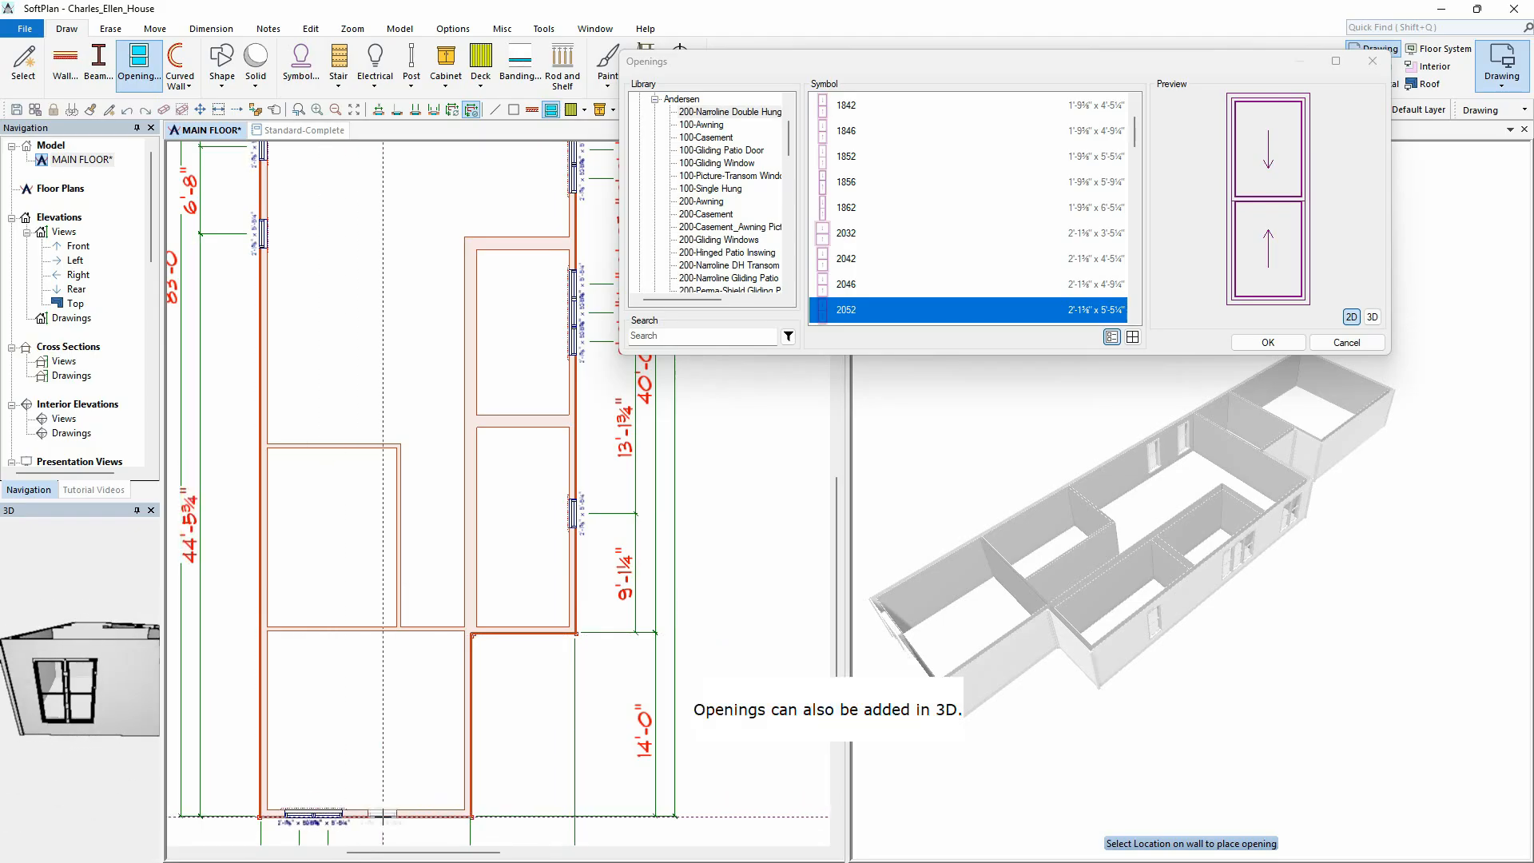
click(433, 815)
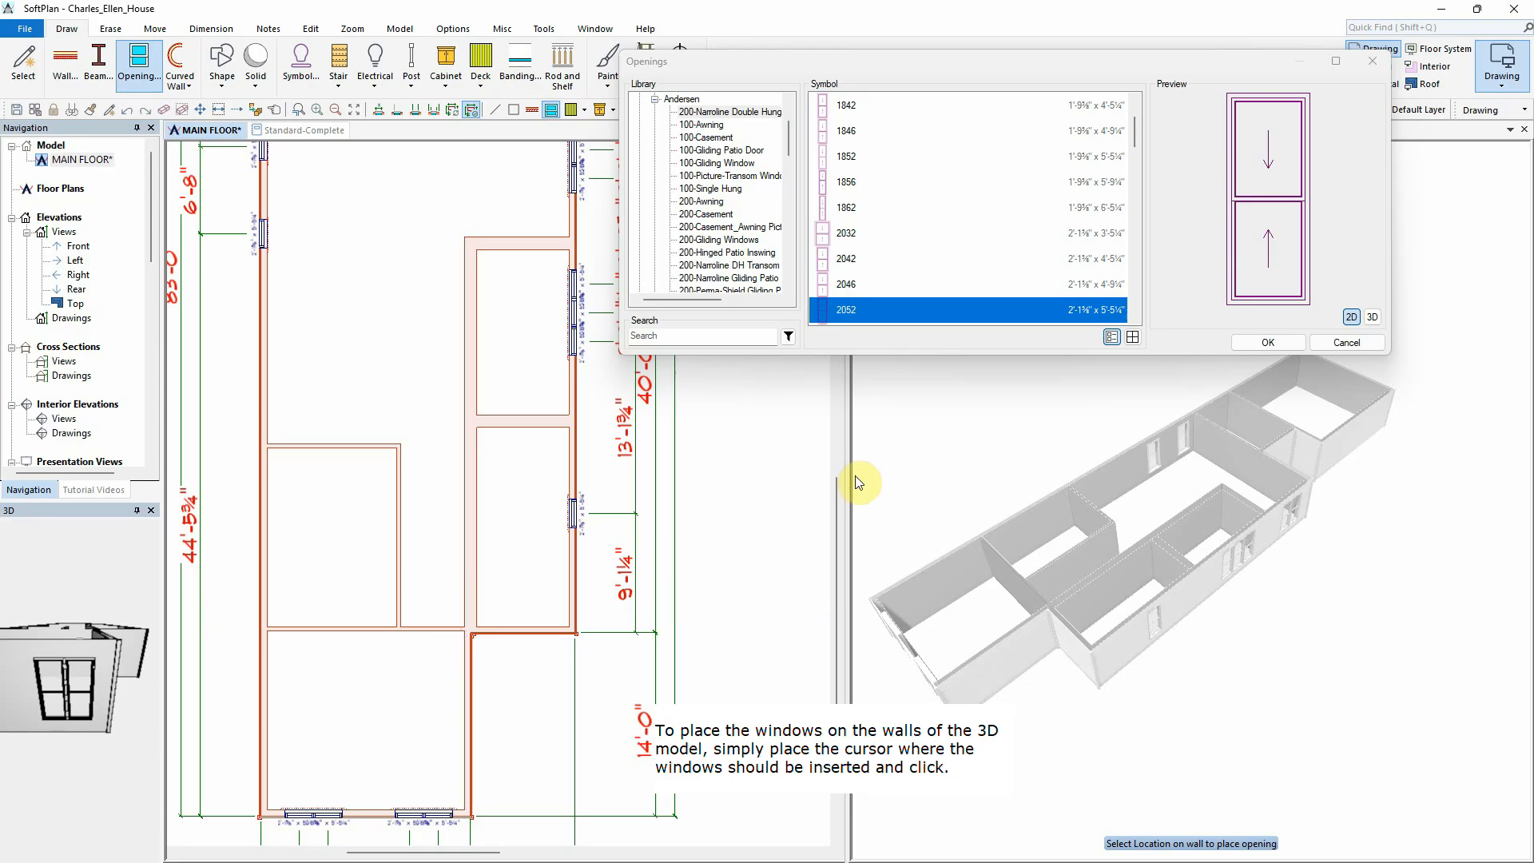
Step: In the 3D view, place three 2052 windows on each of the rear room's two long side walls
click(1259, 342)
click(896, 130)
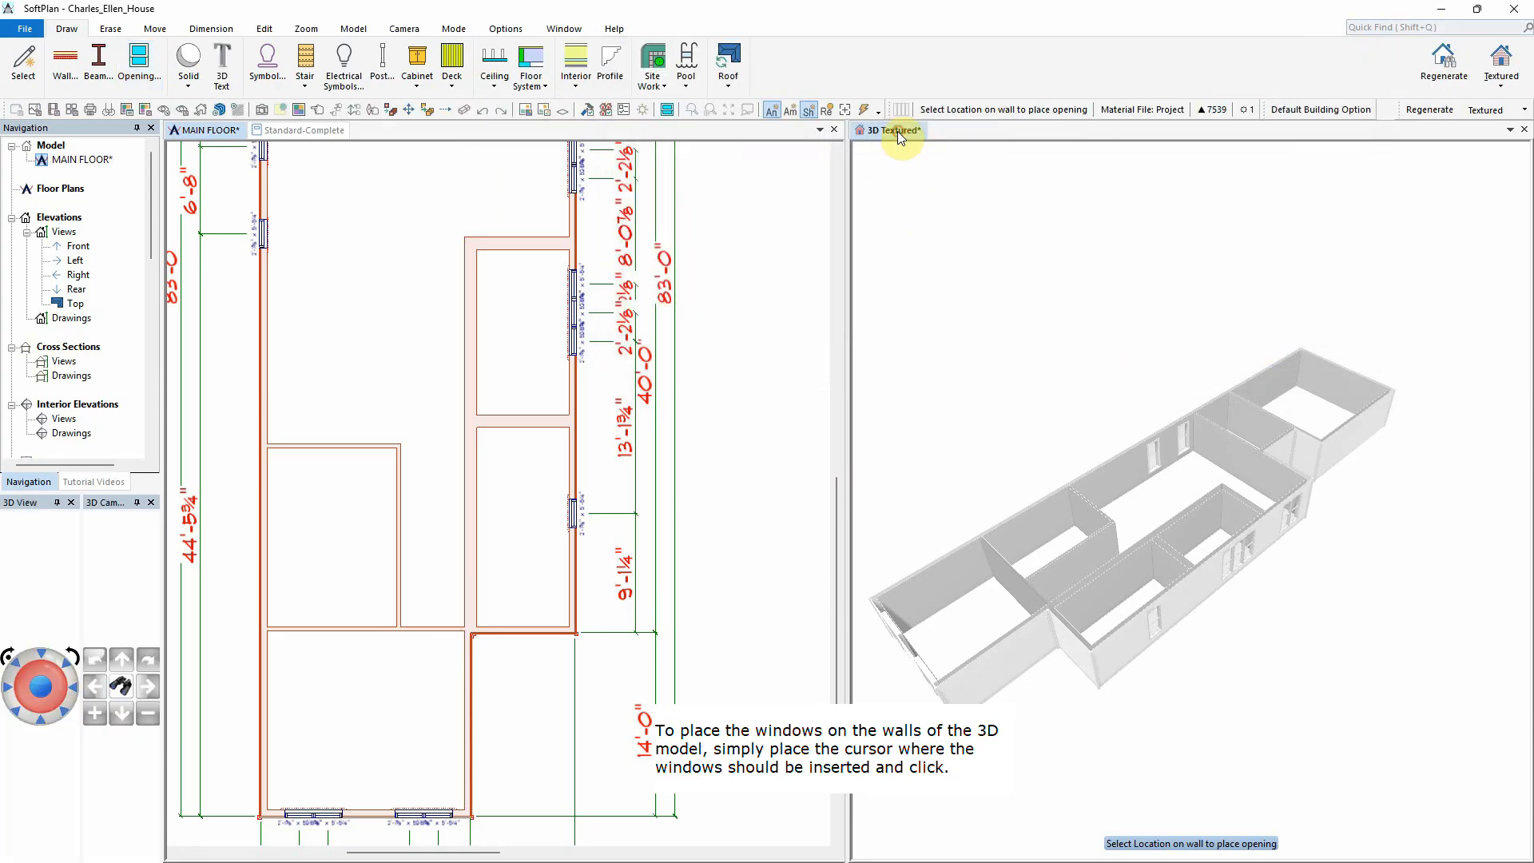
click(41, 707)
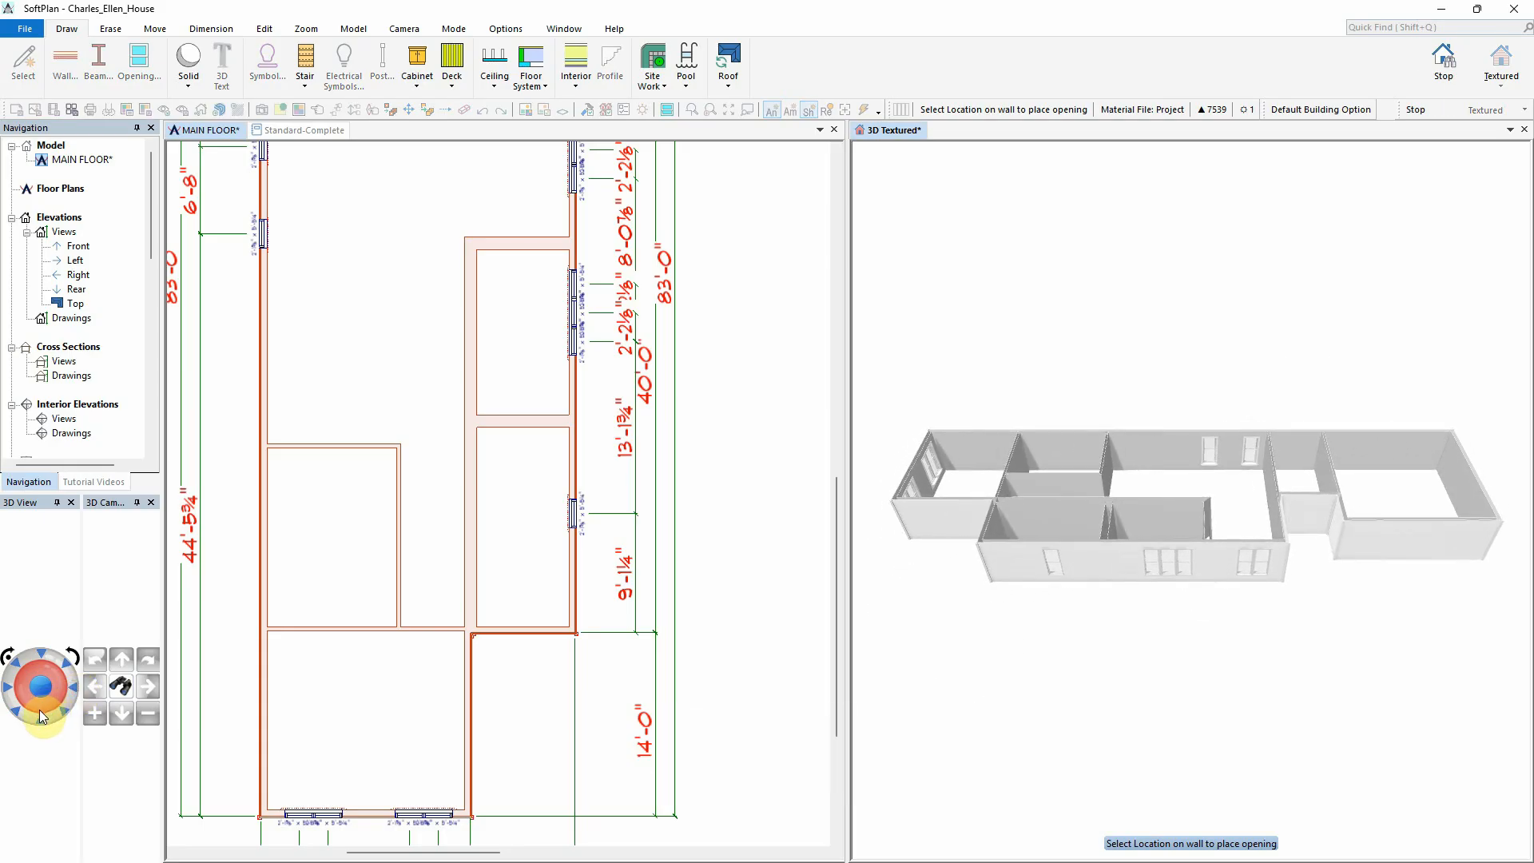
click(141, 66)
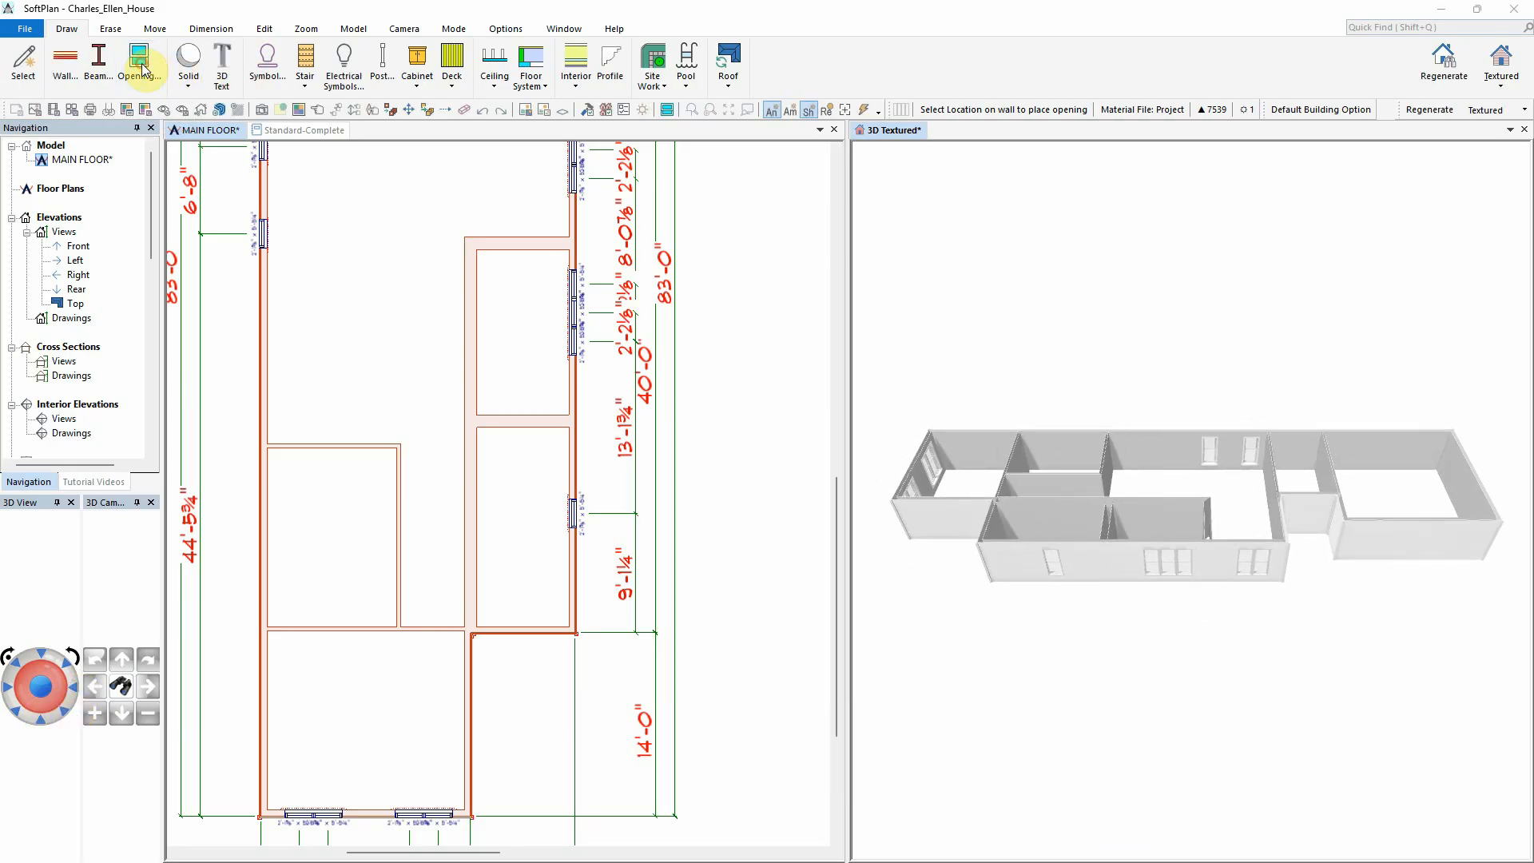
click(1292, 343)
click(1410, 540)
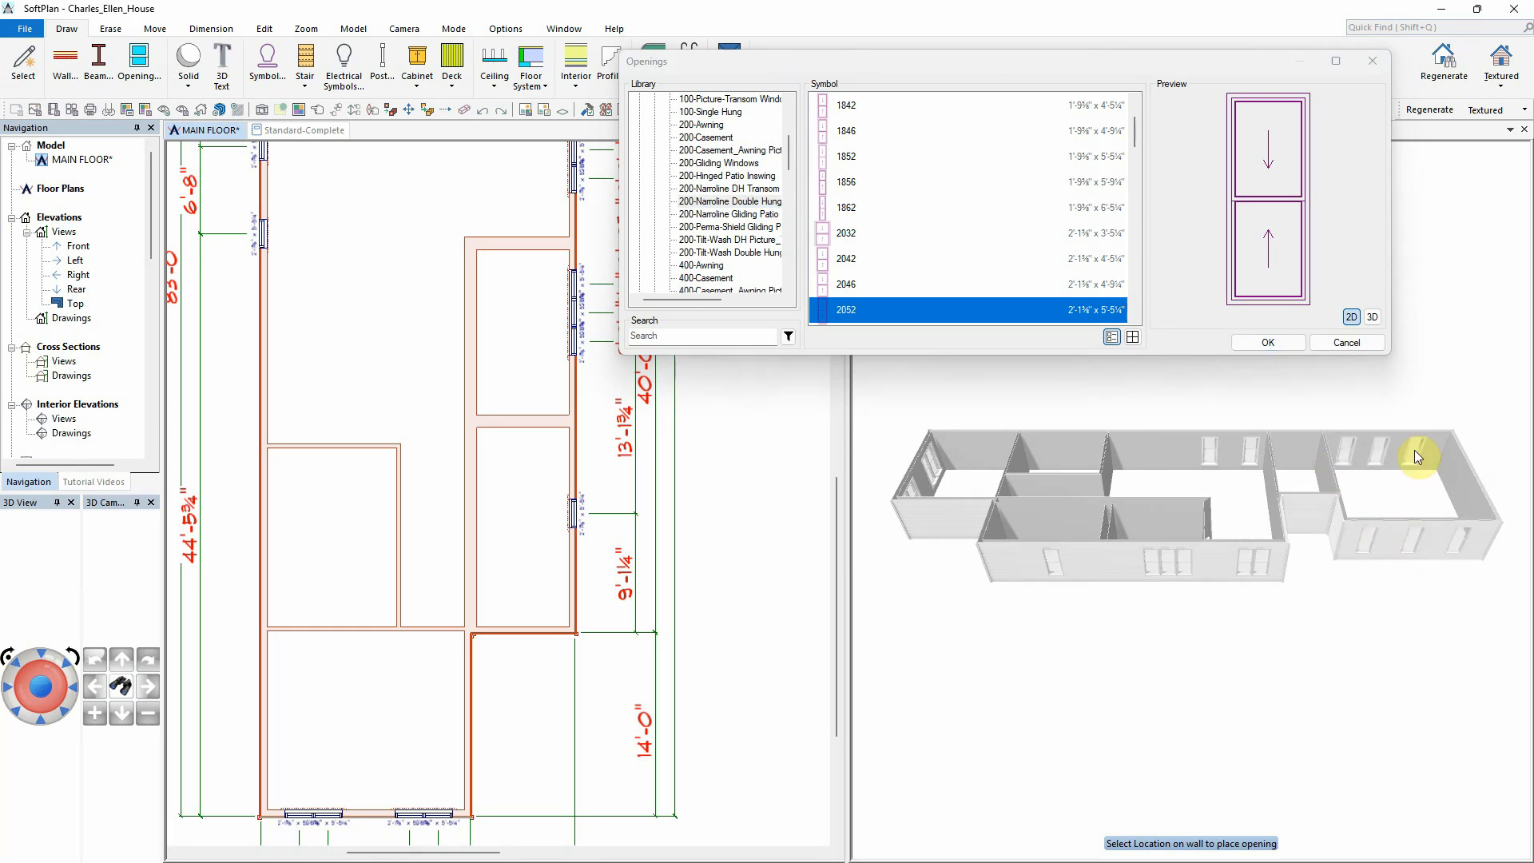
click(1414, 449)
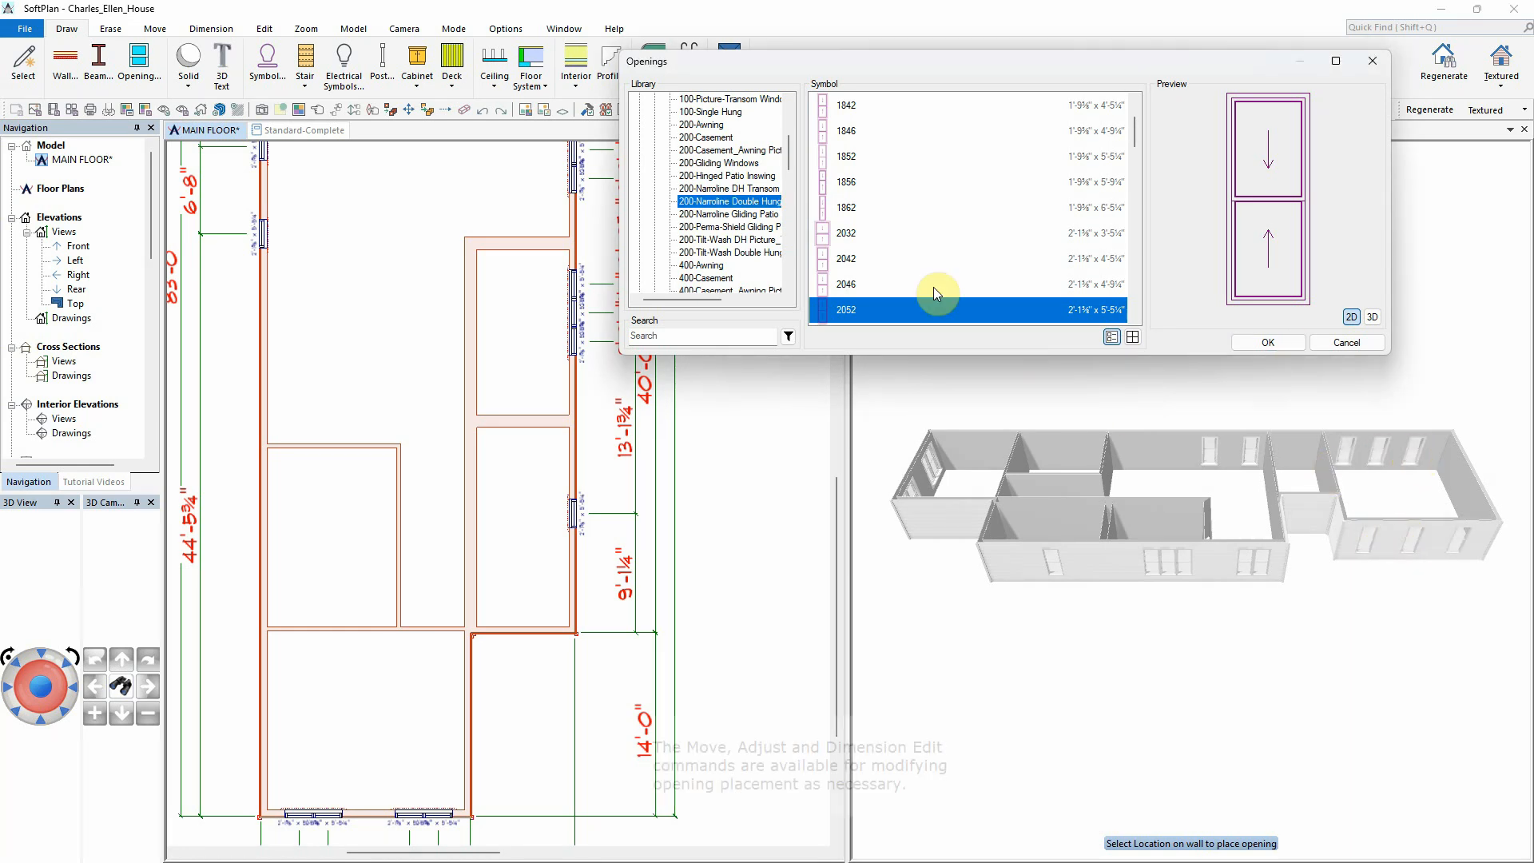
Step: Place a 2042 double hung window on the recessed exterior wall in the 3D view
click(853, 260)
click(1298, 508)
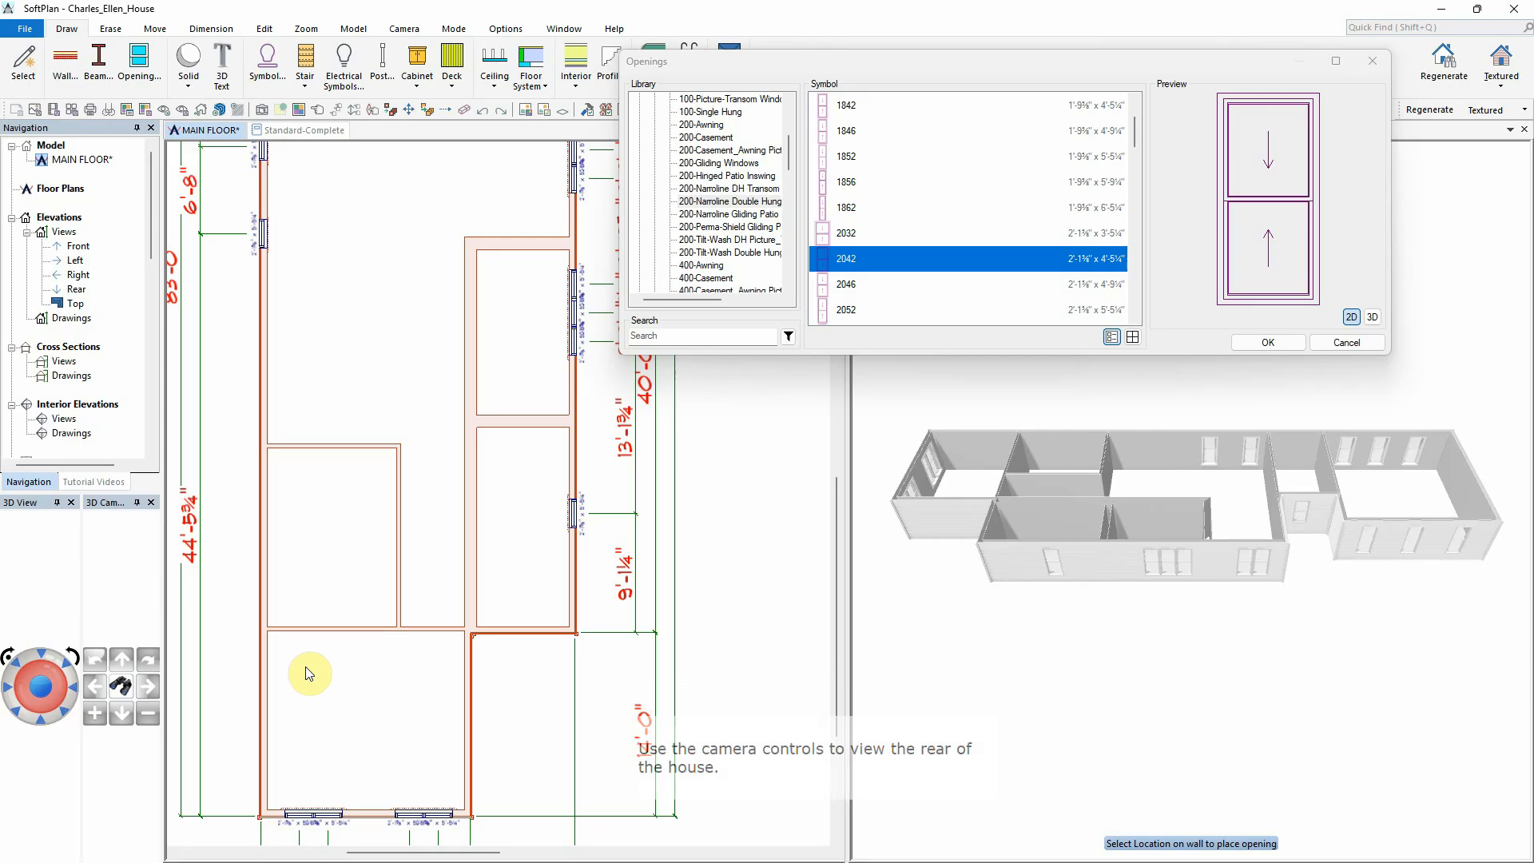
Step: Insert a 192X84 STABLE door from the Garage library on the rear wall of the house in the 3D view
click(41, 650)
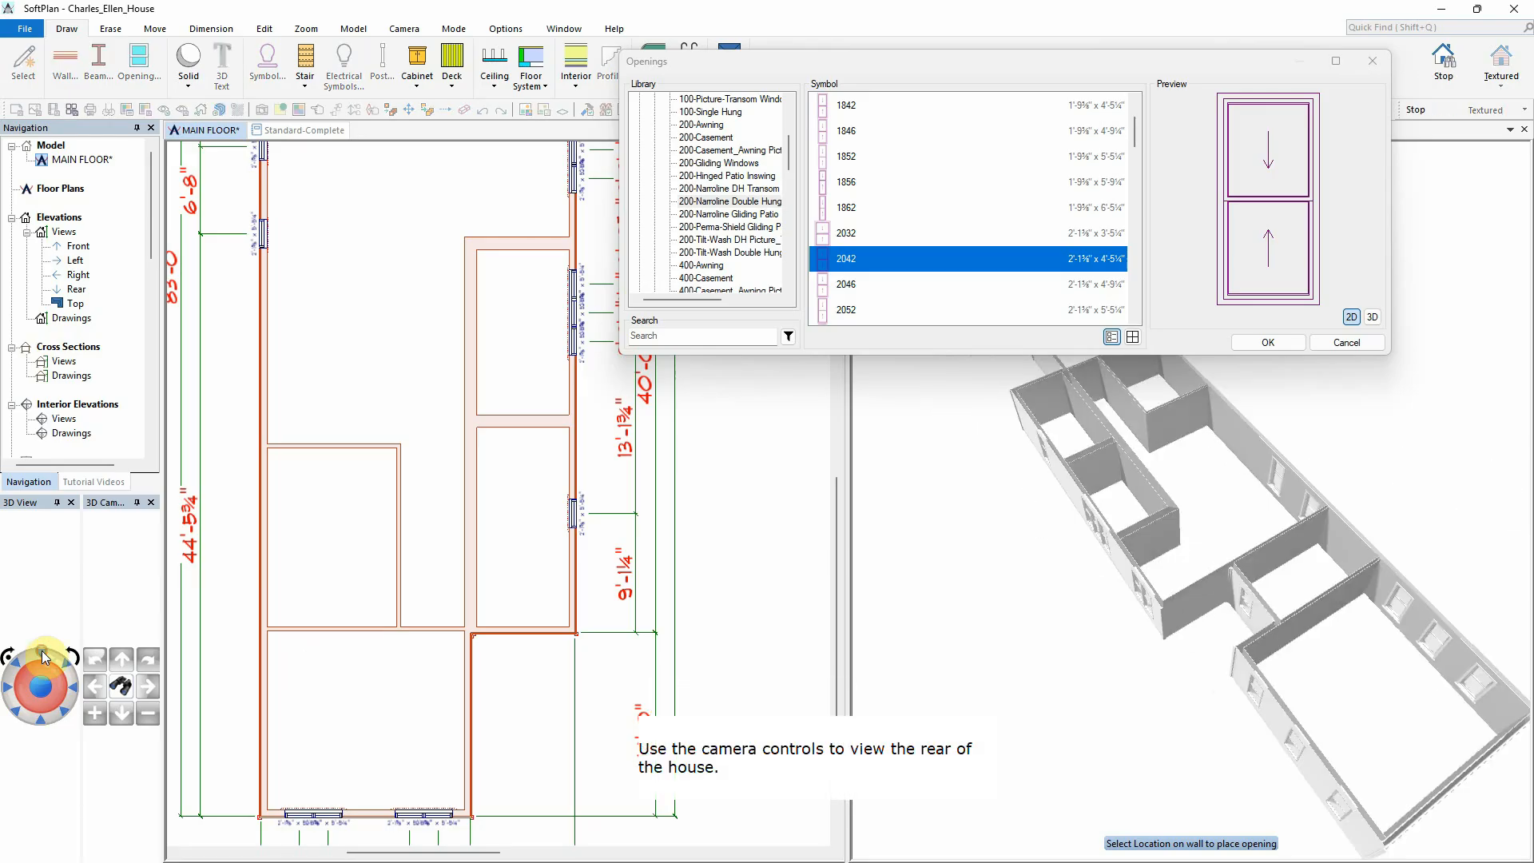
click(42, 713)
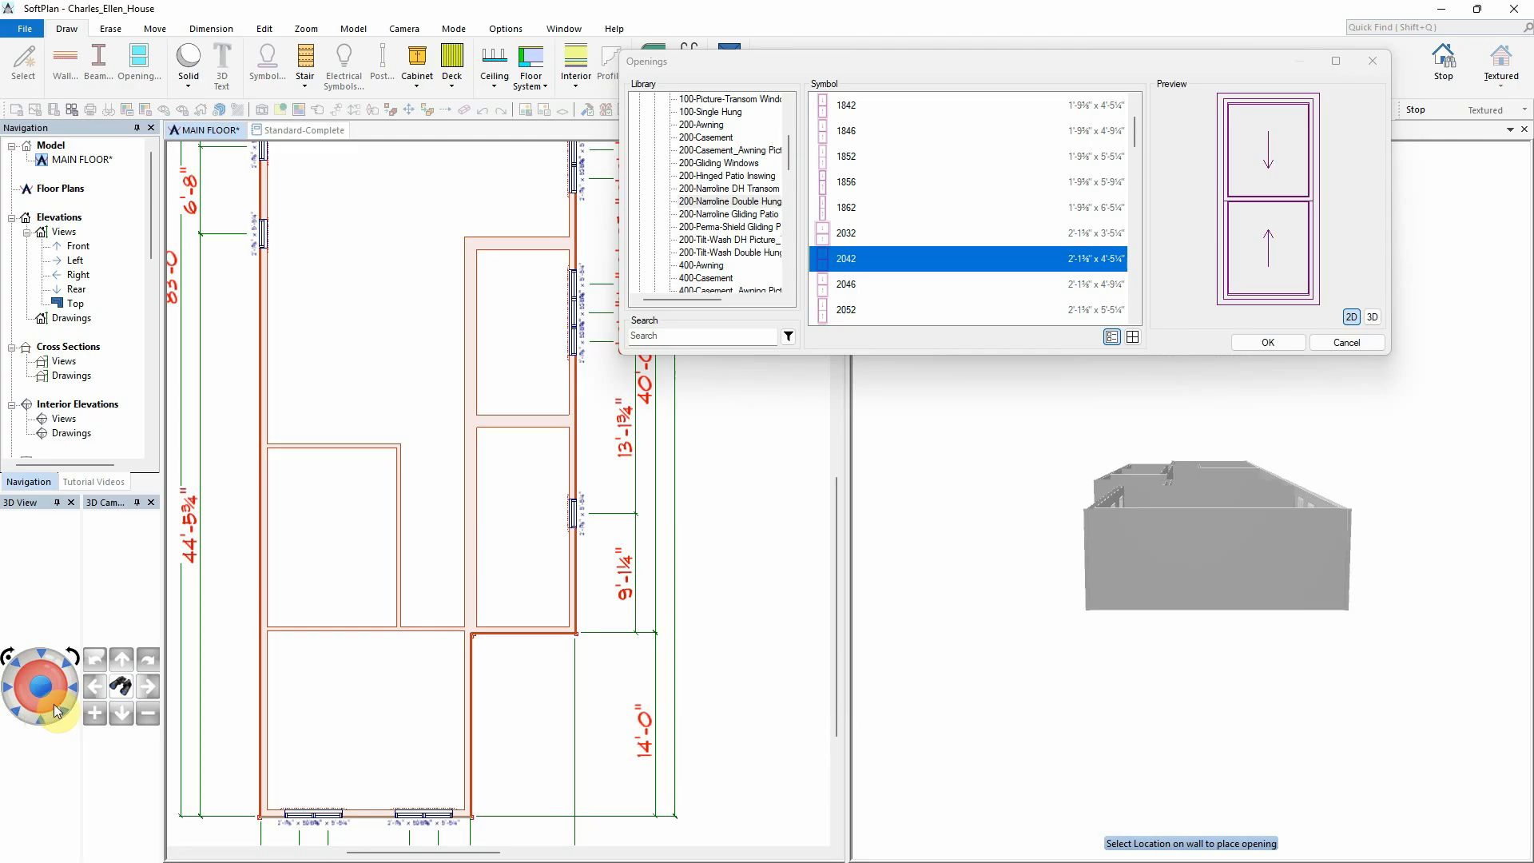
scroll(710, 187, up, 1)
scroll(710, 187, up, 3)
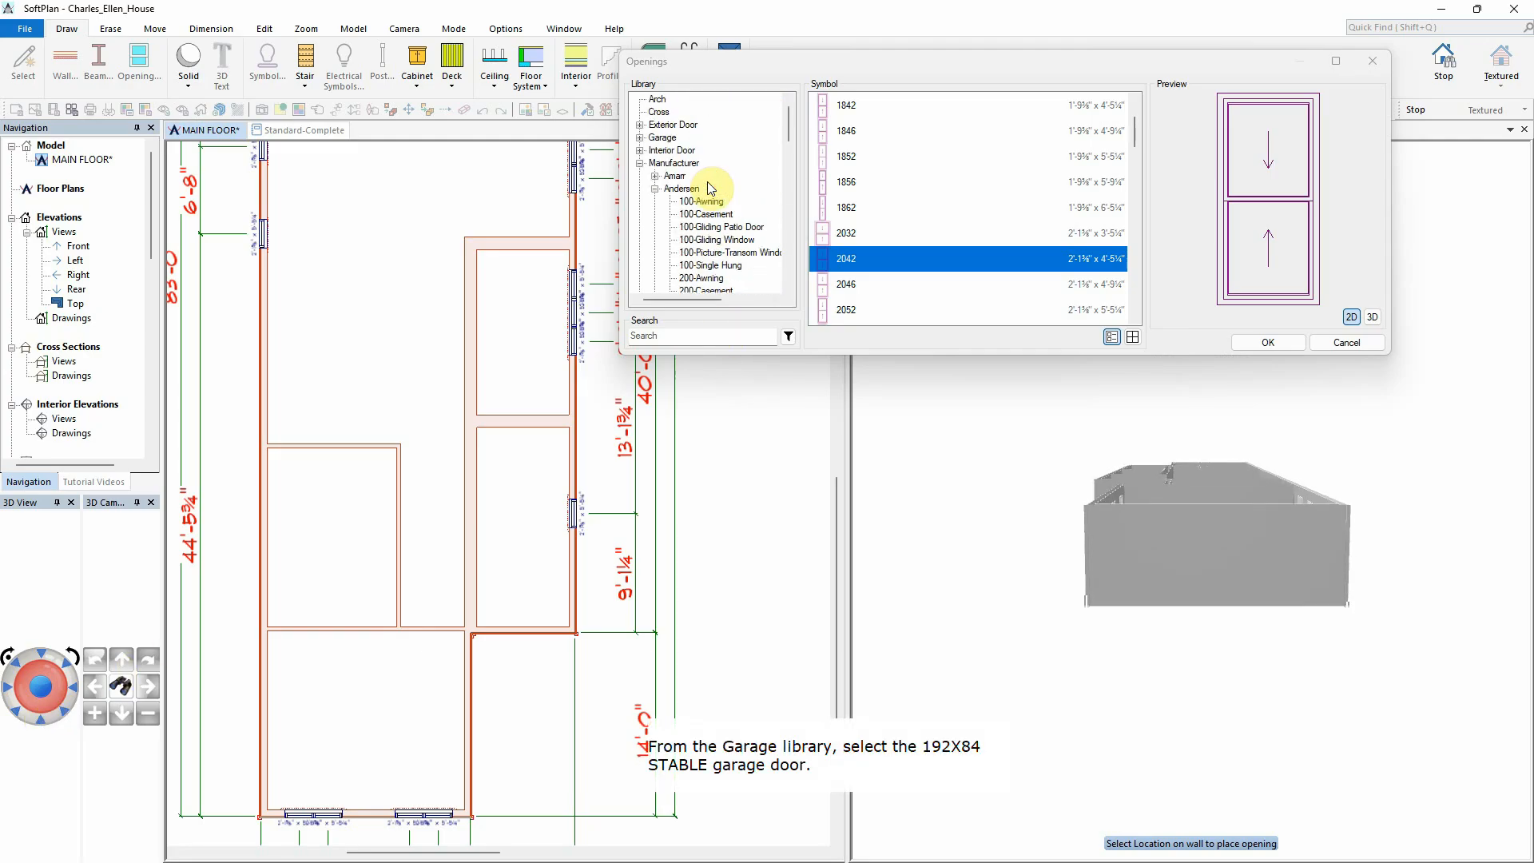
click(642, 138)
click(668, 139)
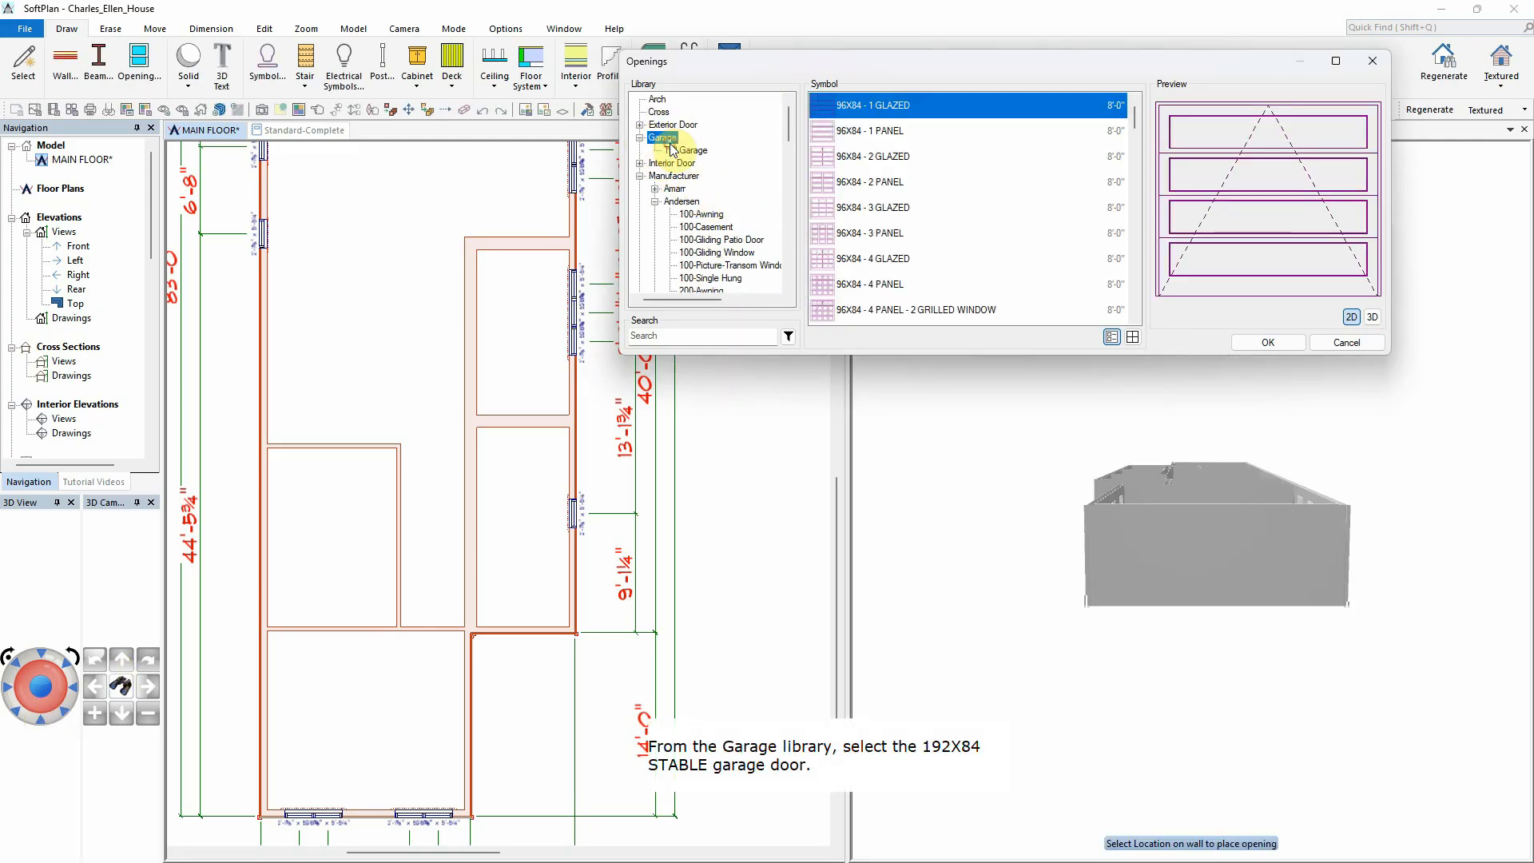
drag(1133, 135, 1140, 323)
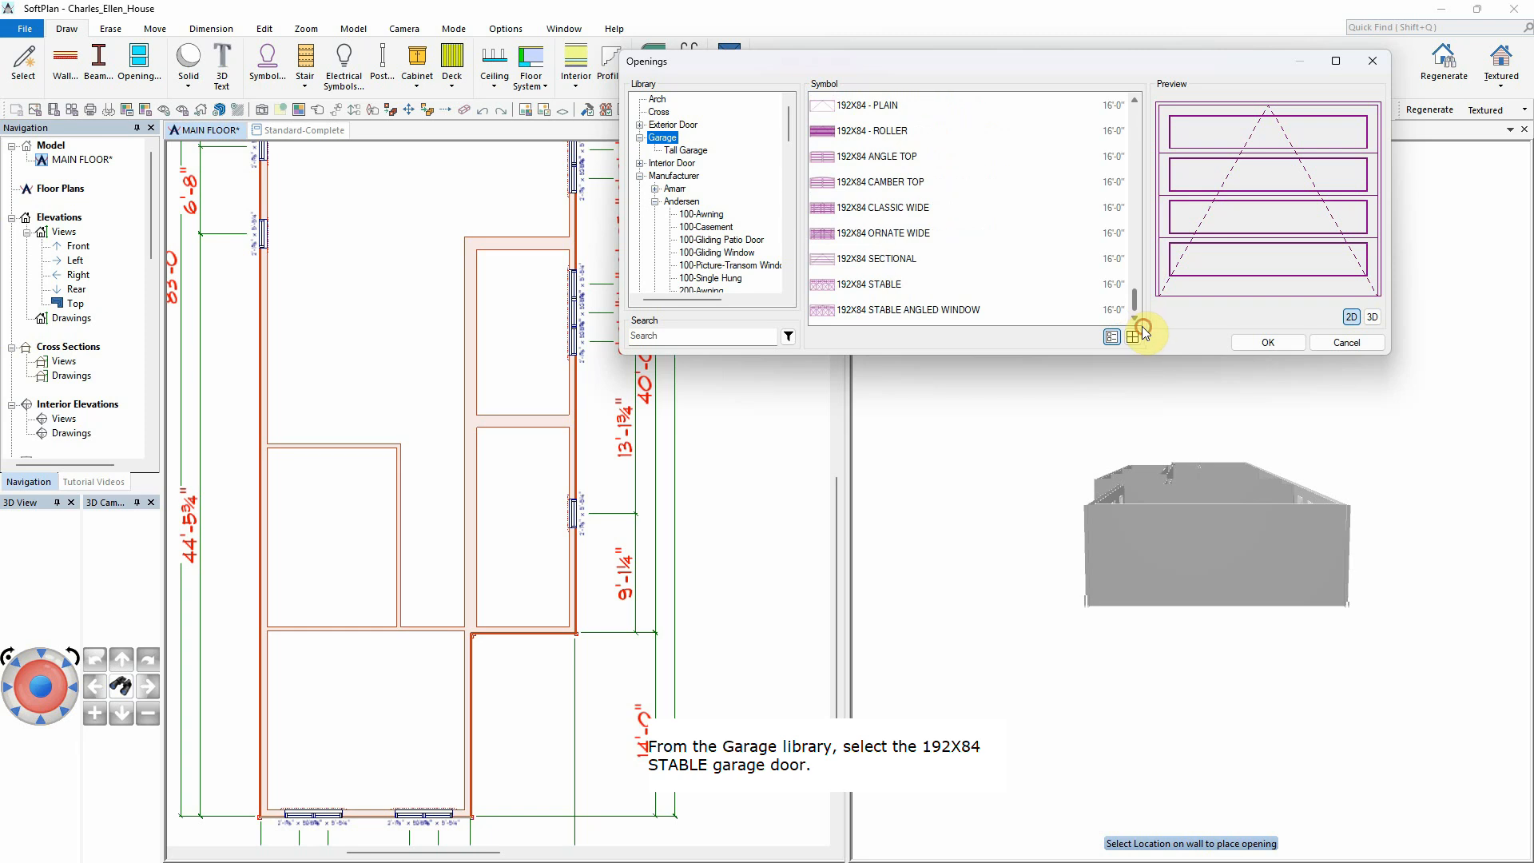
click(876, 285)
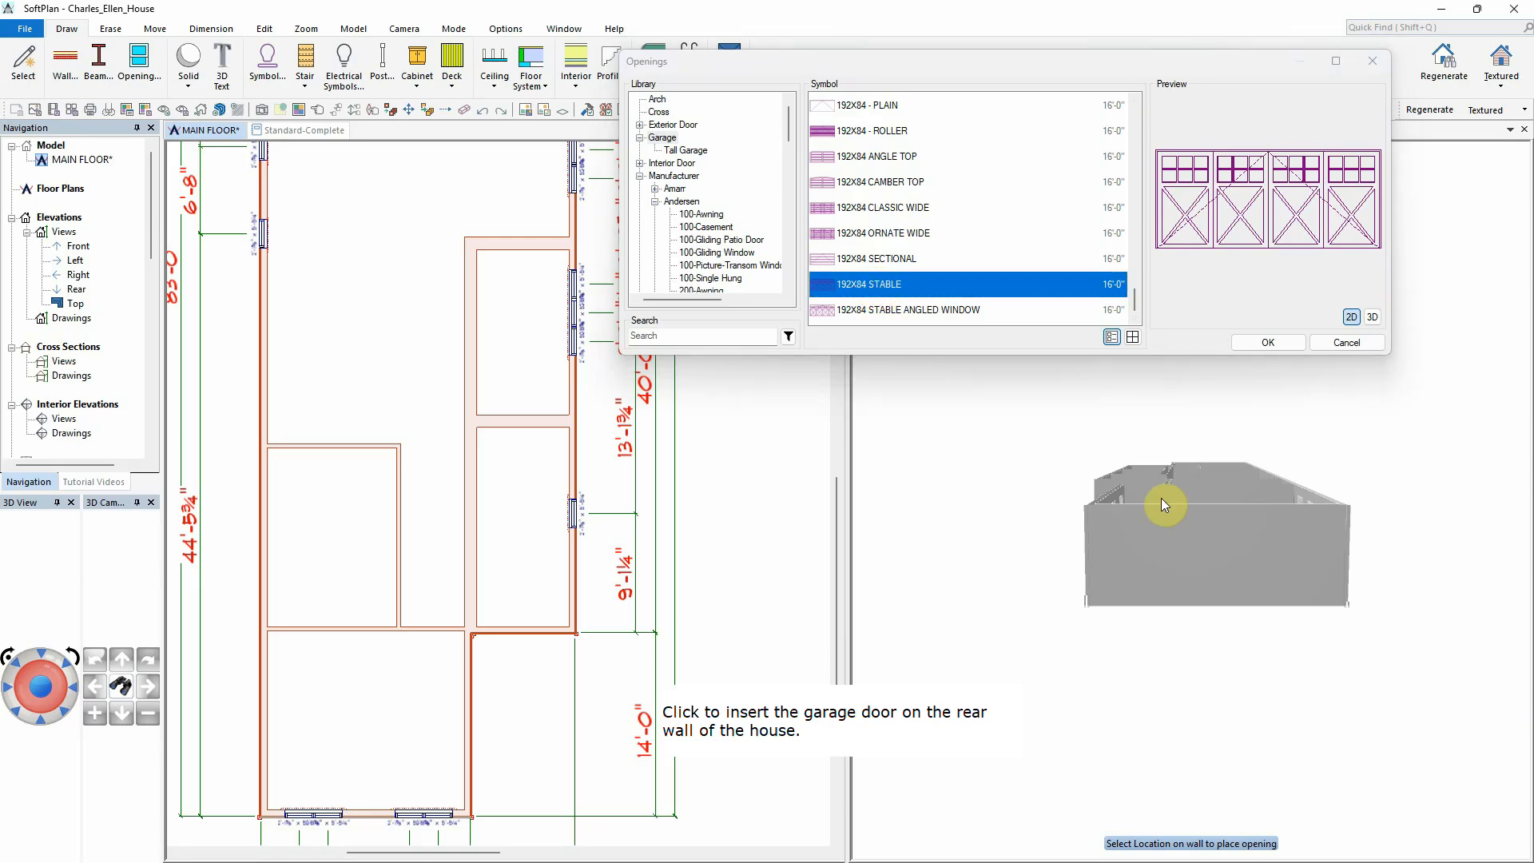
Step: In the 3D view, place a 60X80 FRENCH A 2 door from the Exterior Door library on the rear-facing exterior wall at the recess
click(42, 708)
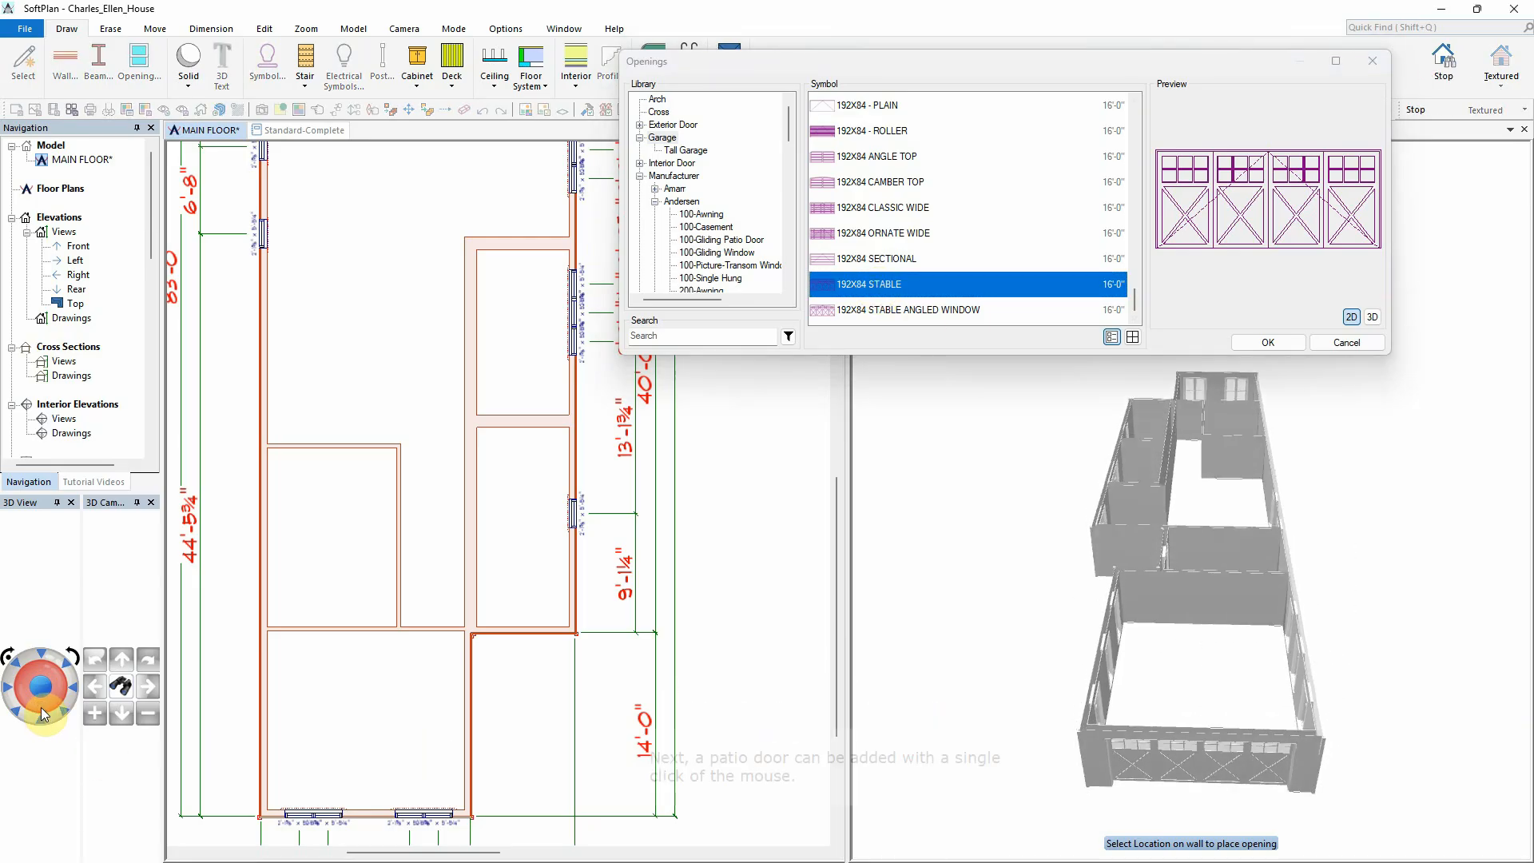
click(640, 125)
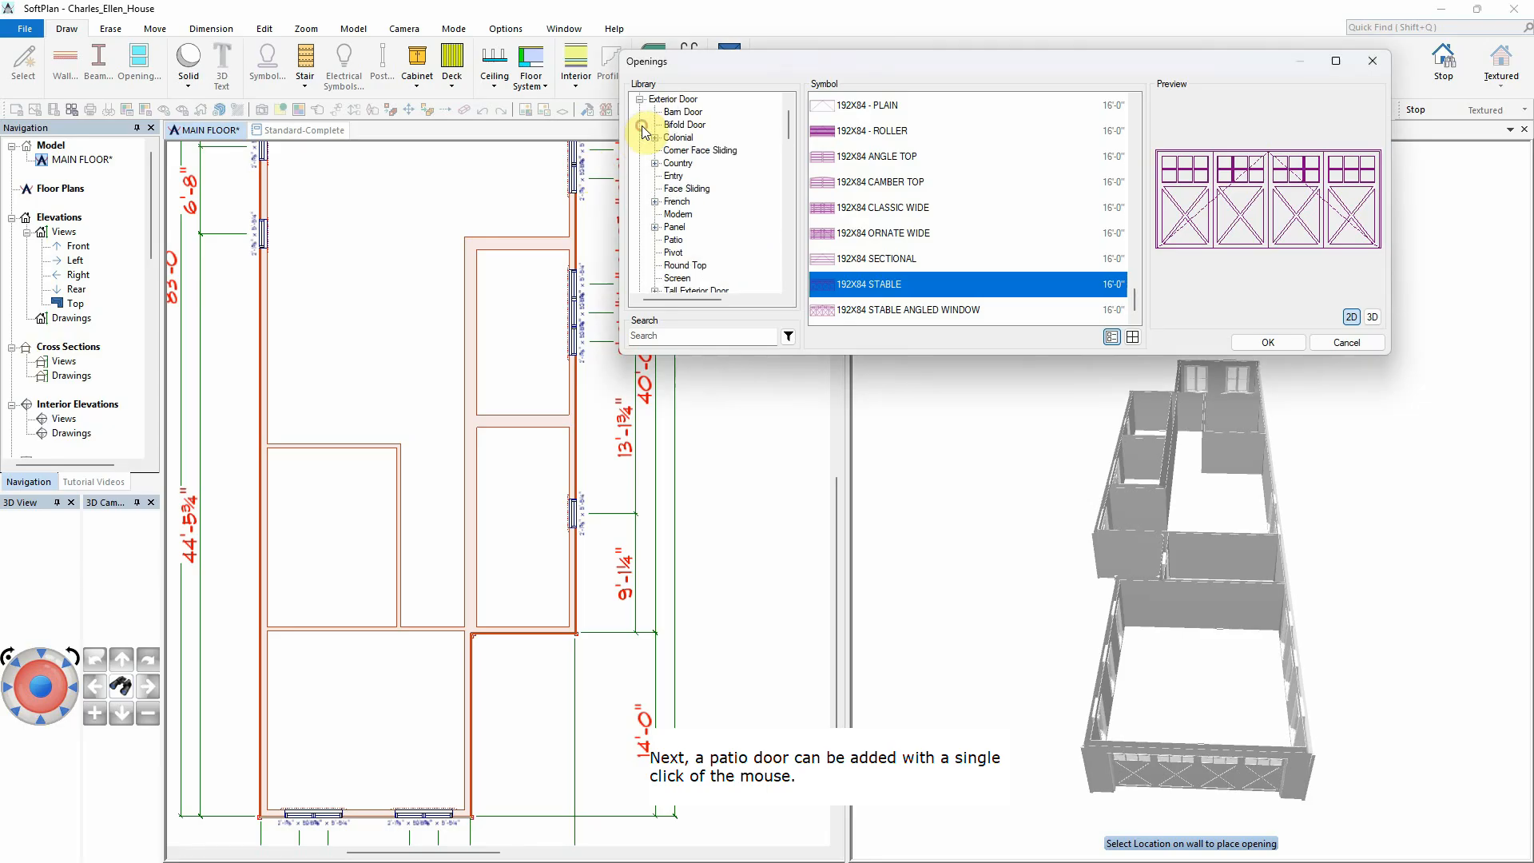
click(677, 201)
scroll(887, 232, down, 1)
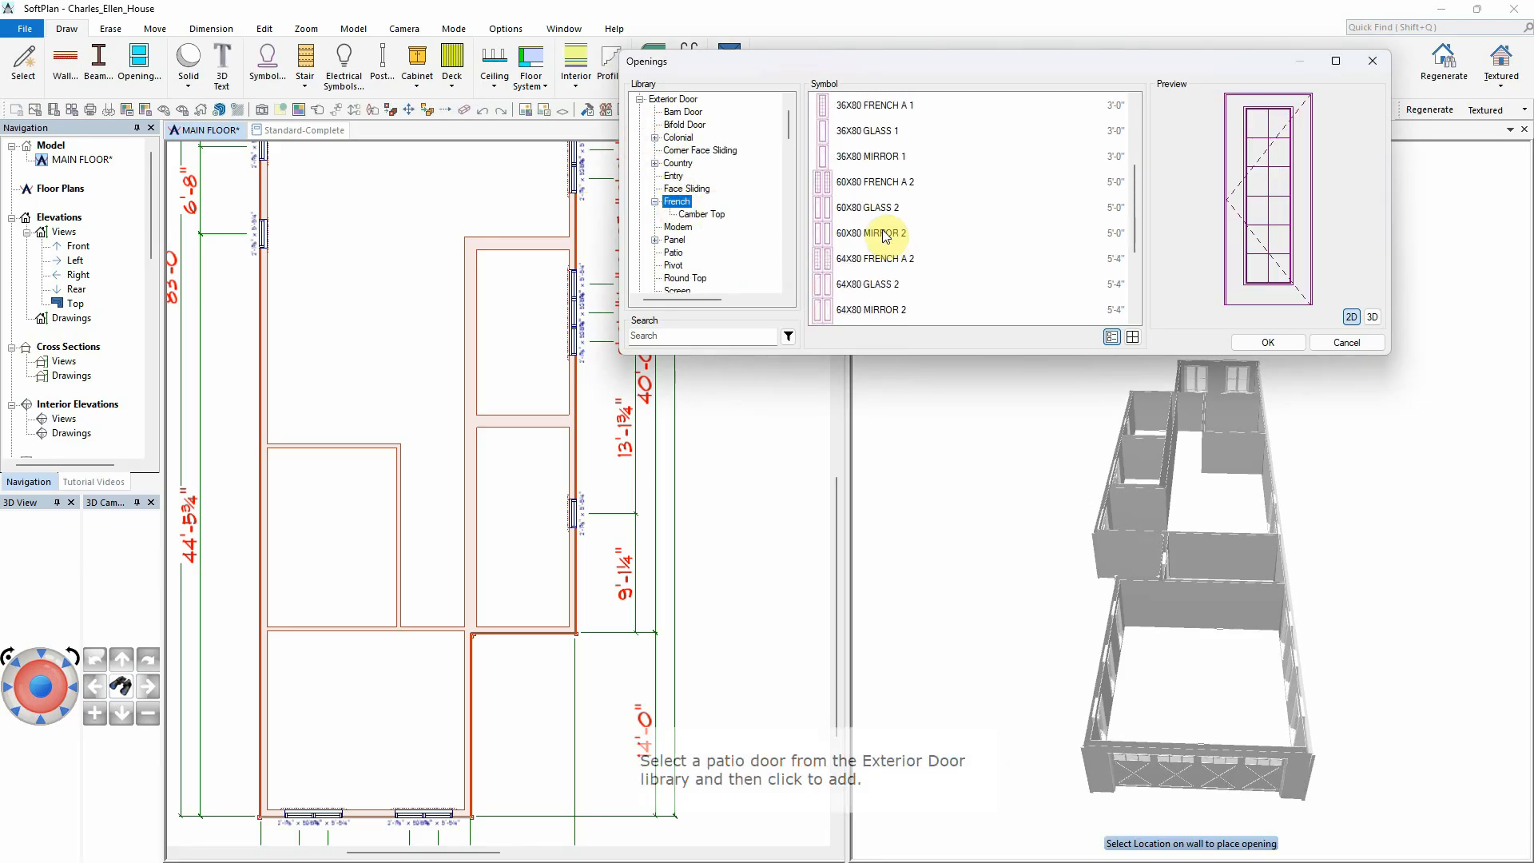
click(887, 183)
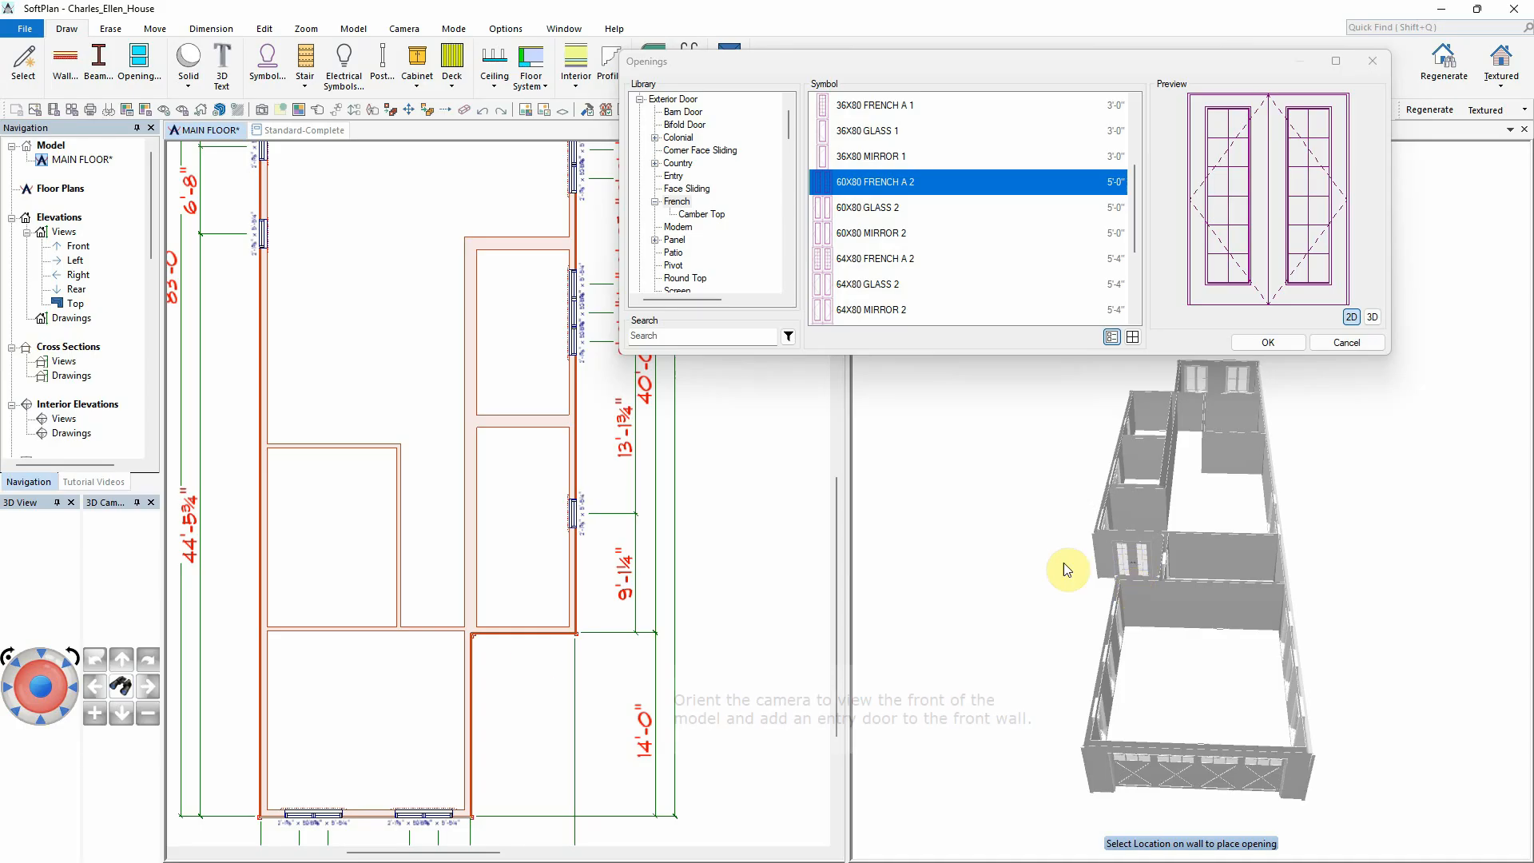
Step: Add a 36X80 FRENCH A 1 entry door to the set-back front wall of the house in the 3D view
click(40, 721)
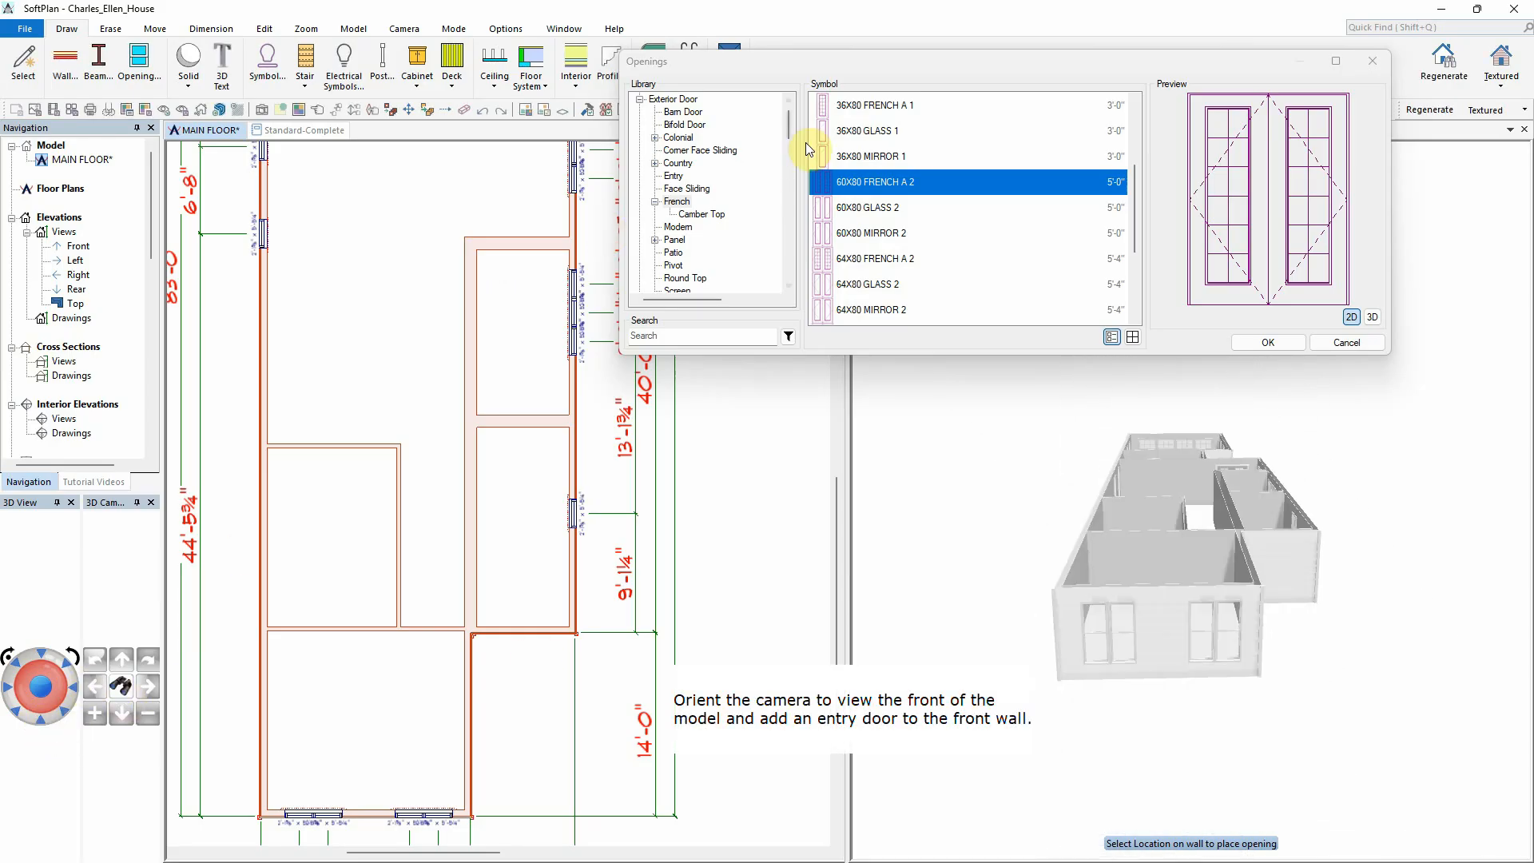
click(858, 112)
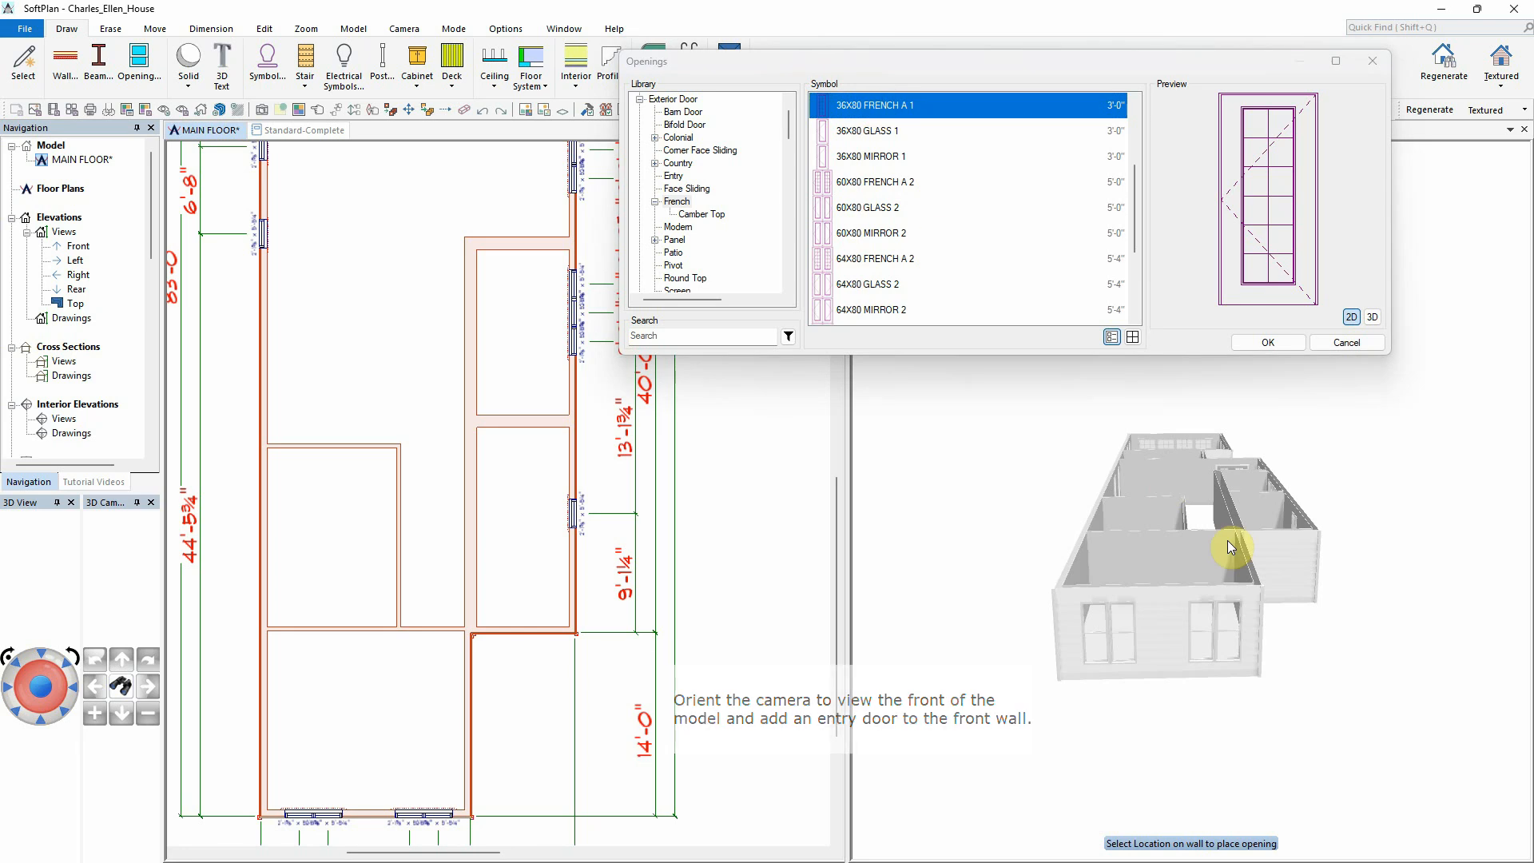
click(1277, 561)
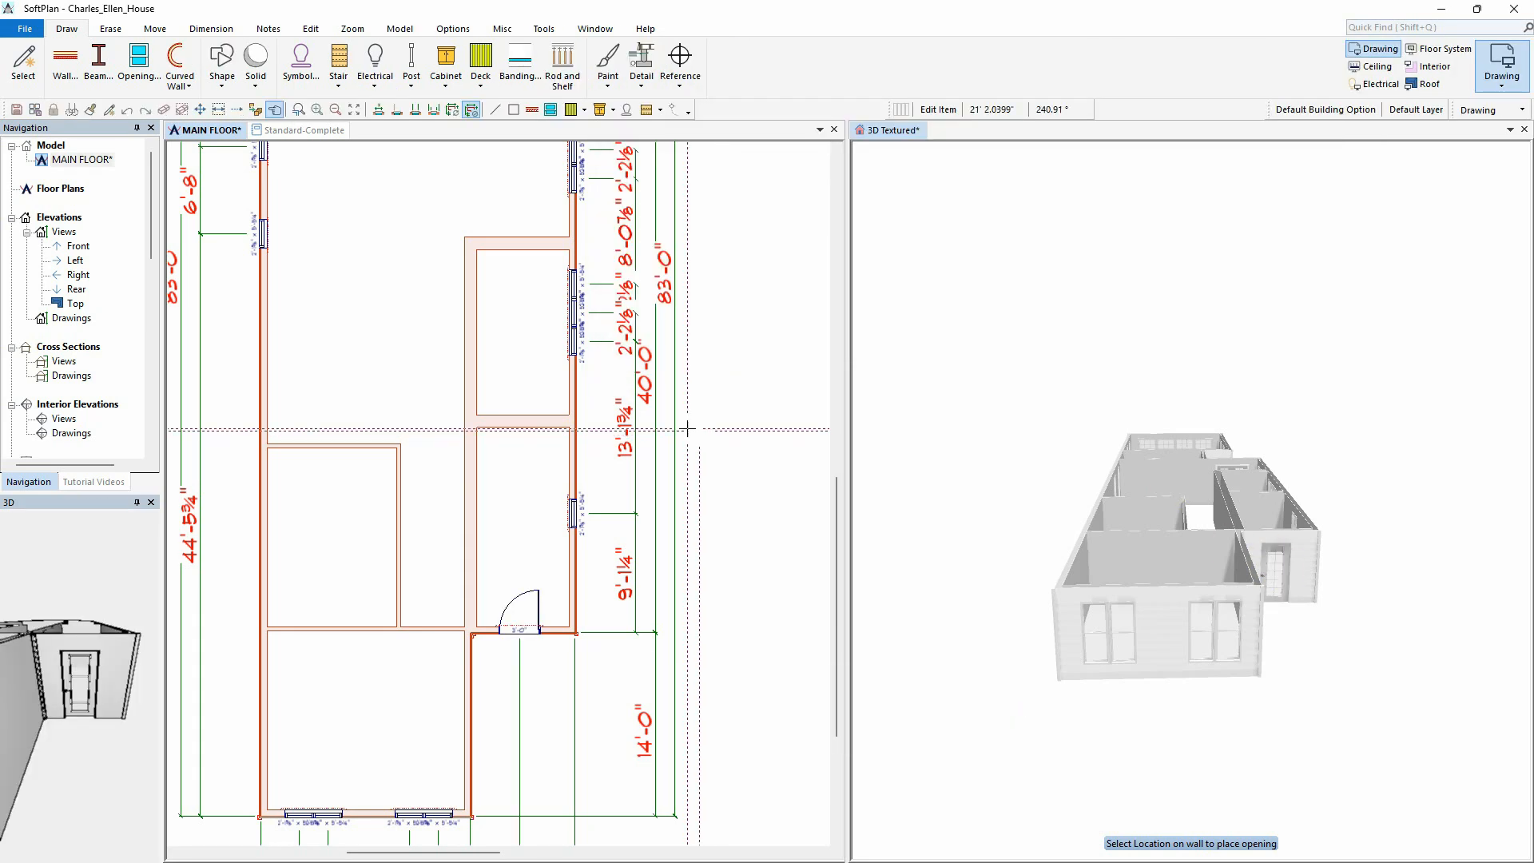
Step: In the floor plan, place a 32x80 5 flat panel 1 interior door on the small enclosed room's hallway-side wall
right_click(318, 275)
click(363, 344)
right_click(406, 328)
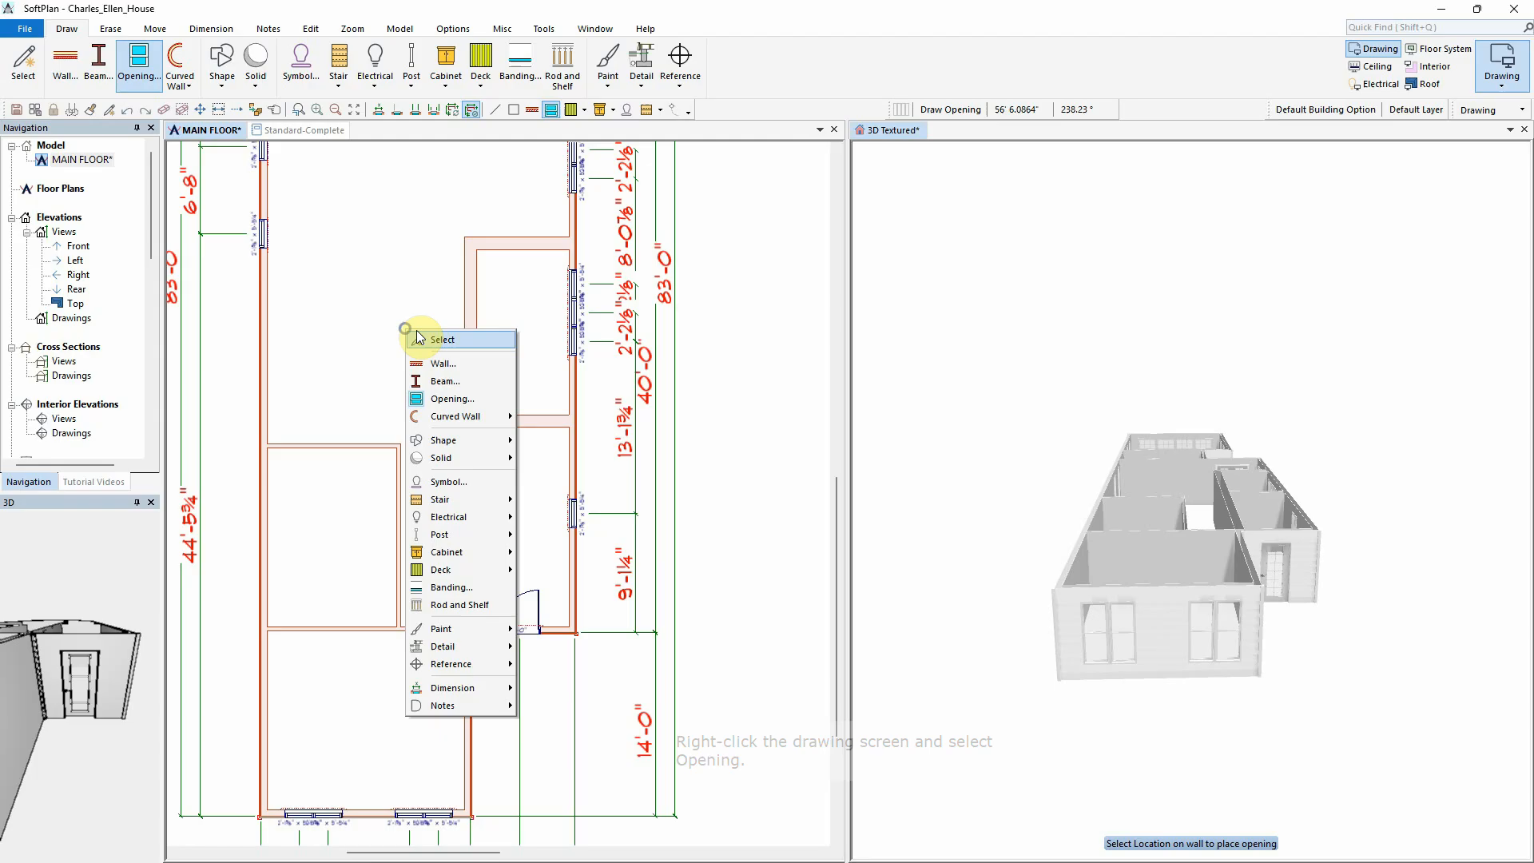
click(460, 399)
click(643, 151)
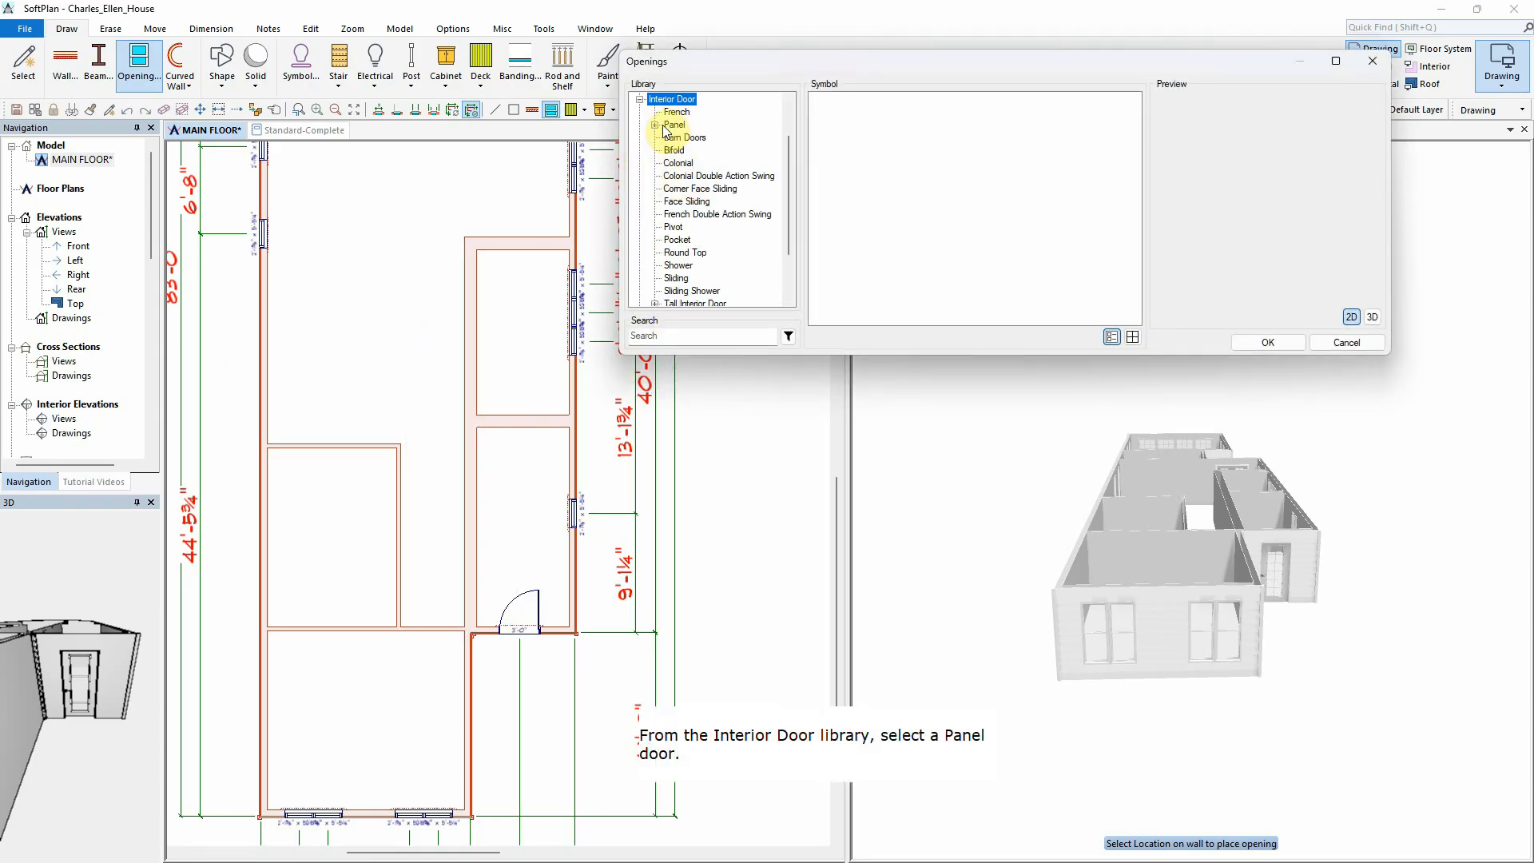
click(655, 126)
click(685, 137)
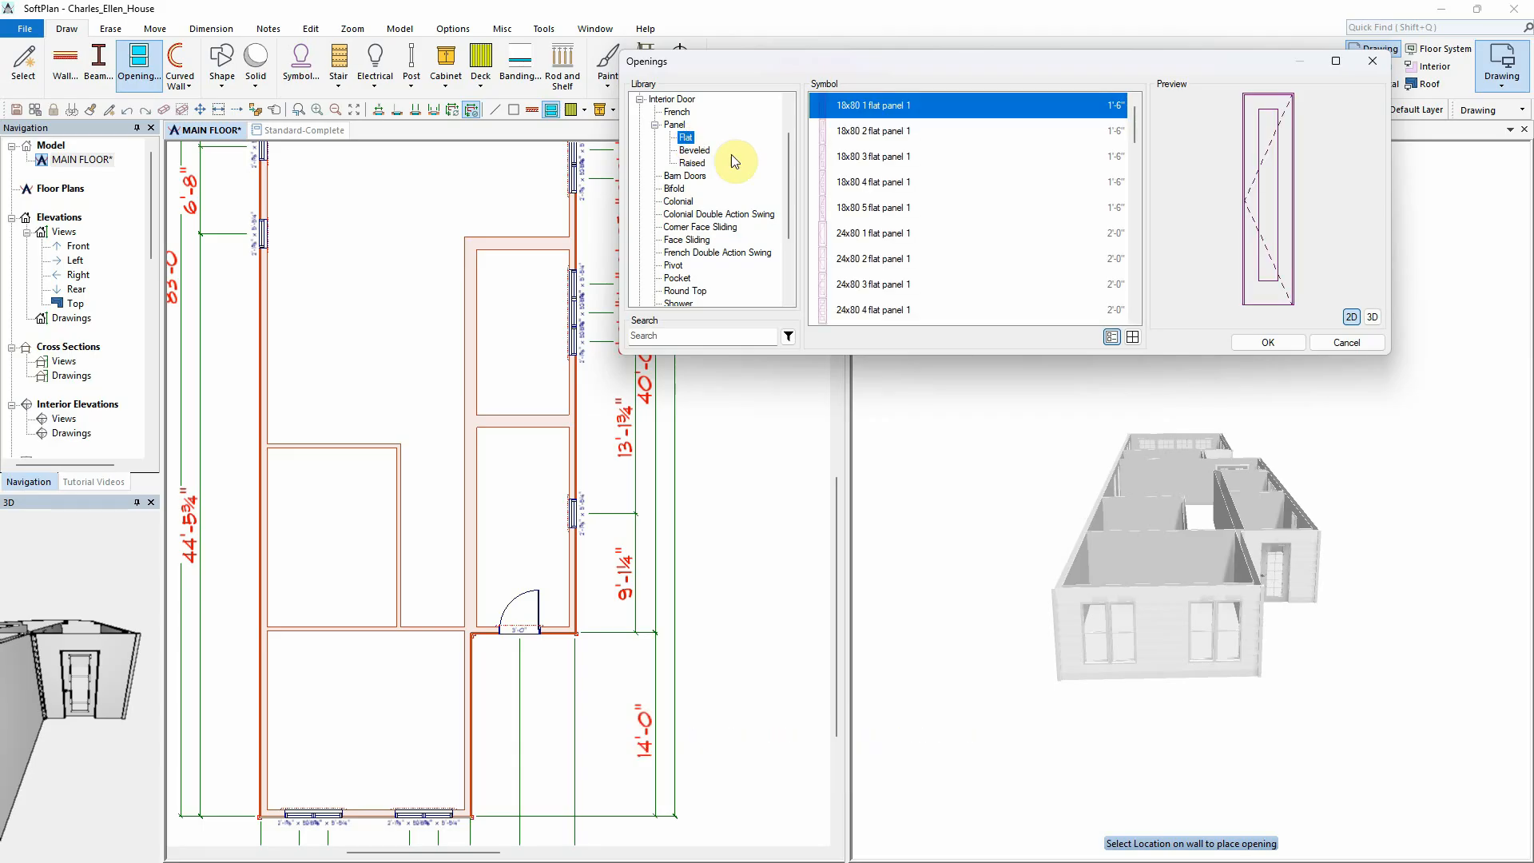
scroll(909, 237, down, 2)
scroll(908, 237, down, 3)
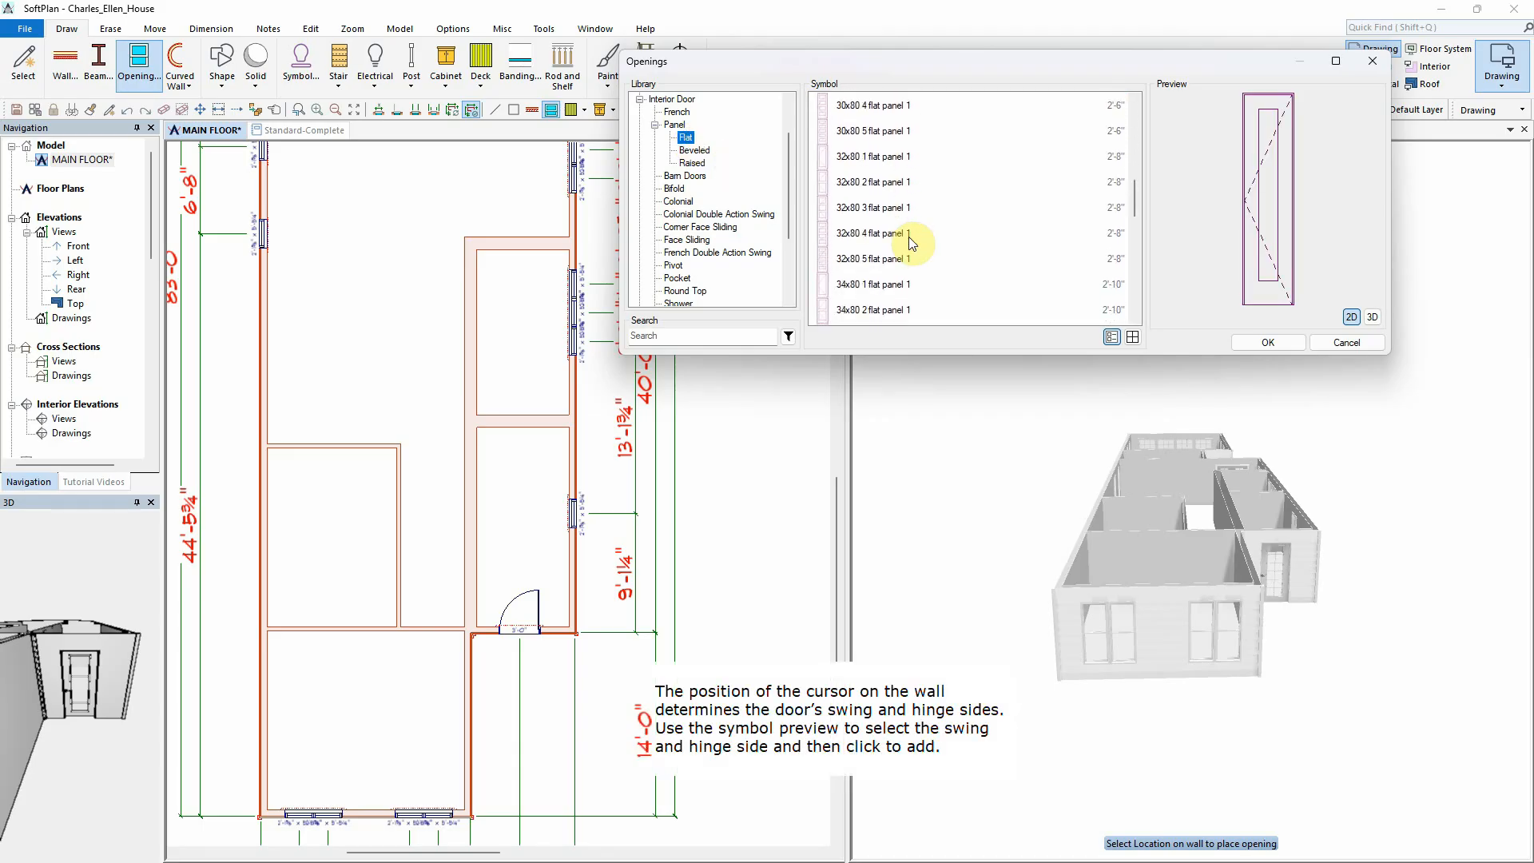
click(855, 258)
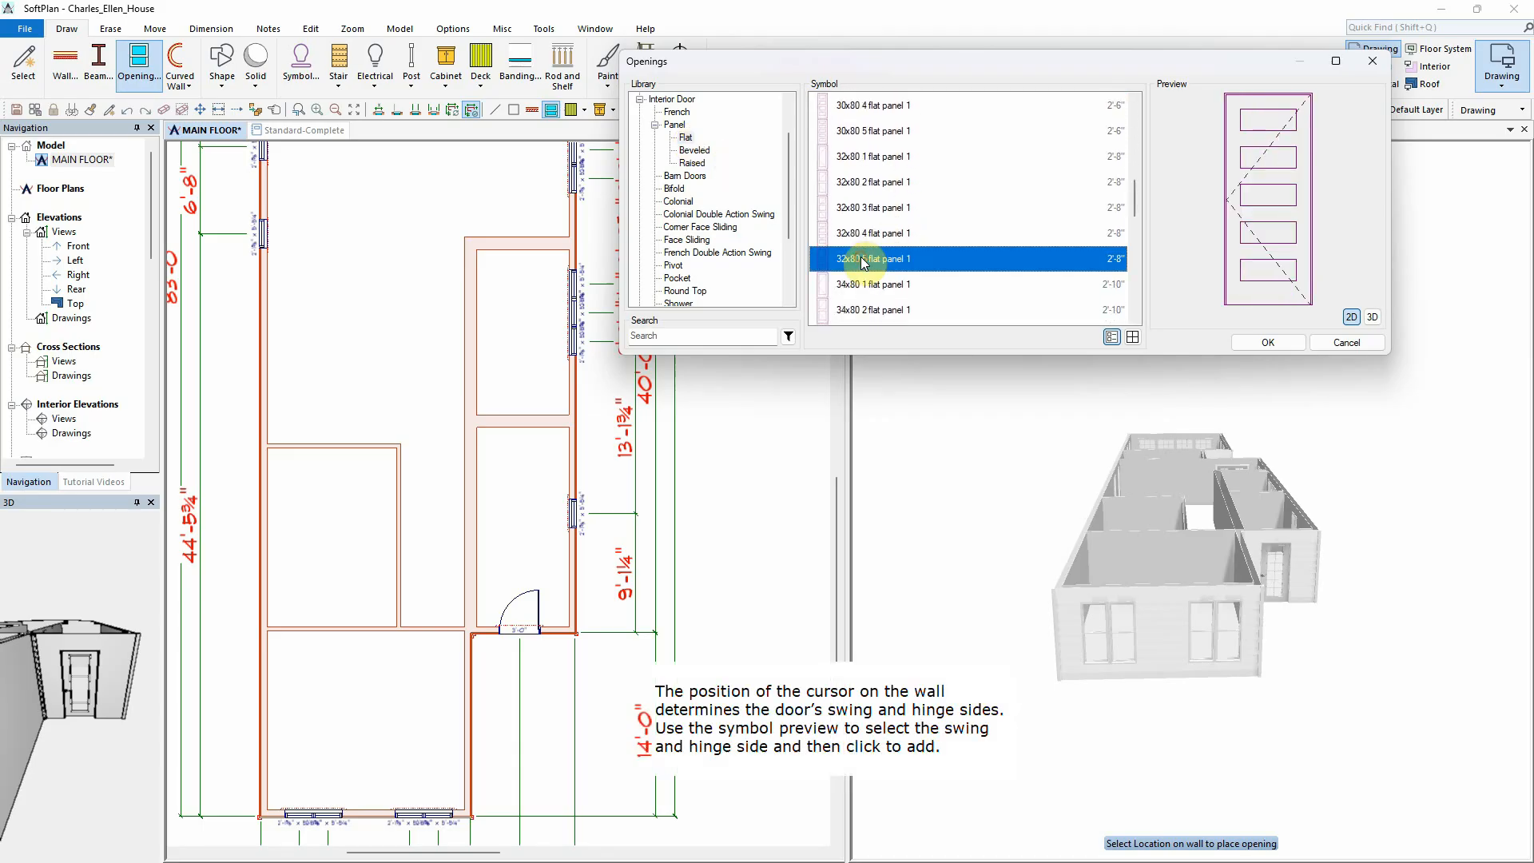
click(395, 477)
Step: Place two more 32x80 5 flat panel 1 doors on the opposite walls of the narrow room between the garage and main room
scroll(439, 309, up, 5)
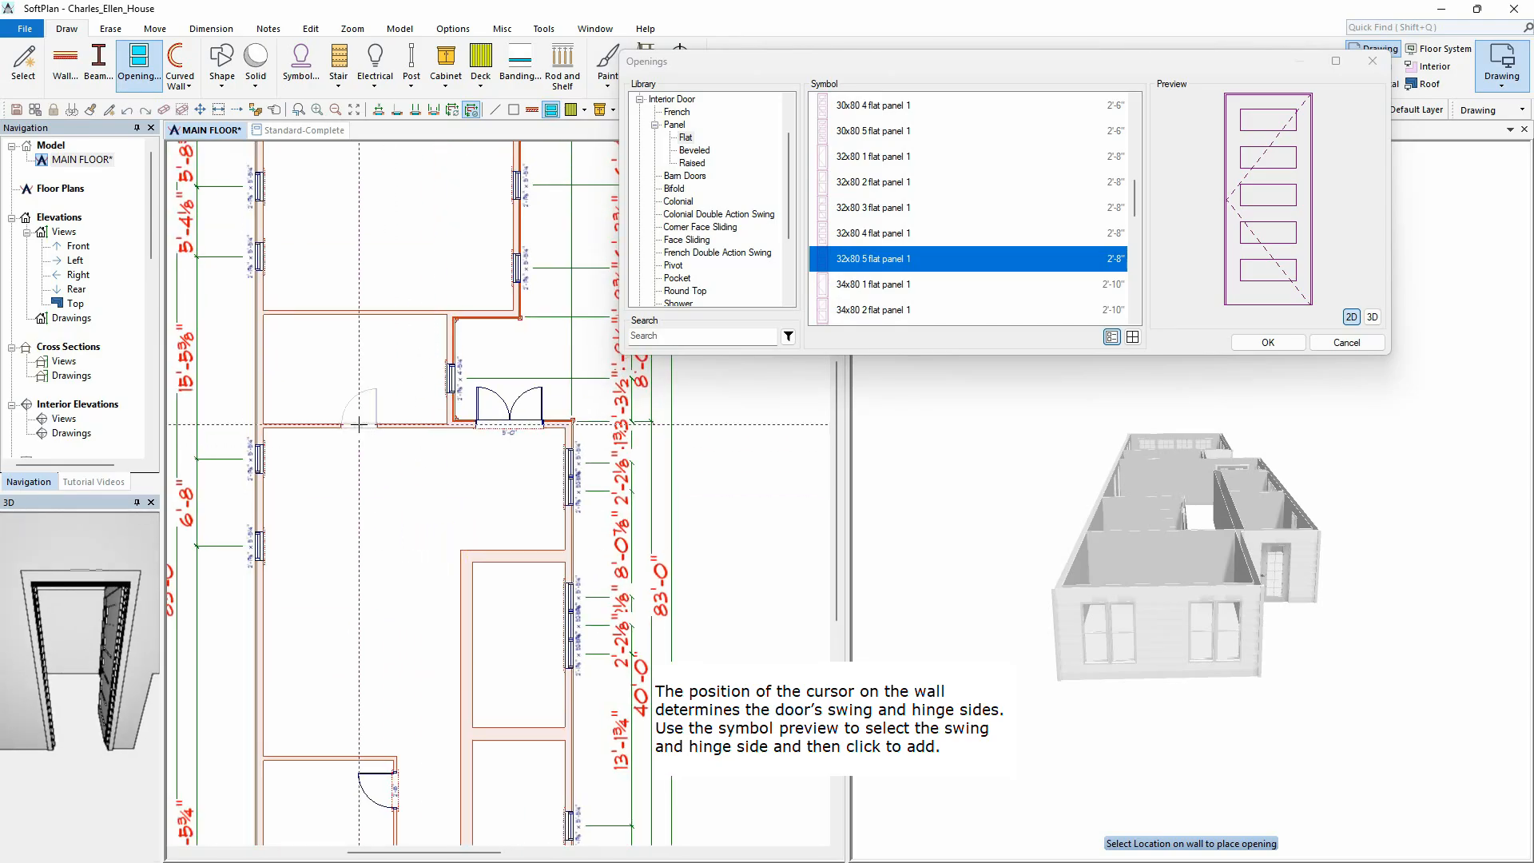
click(355, 425)
click(355, 313)
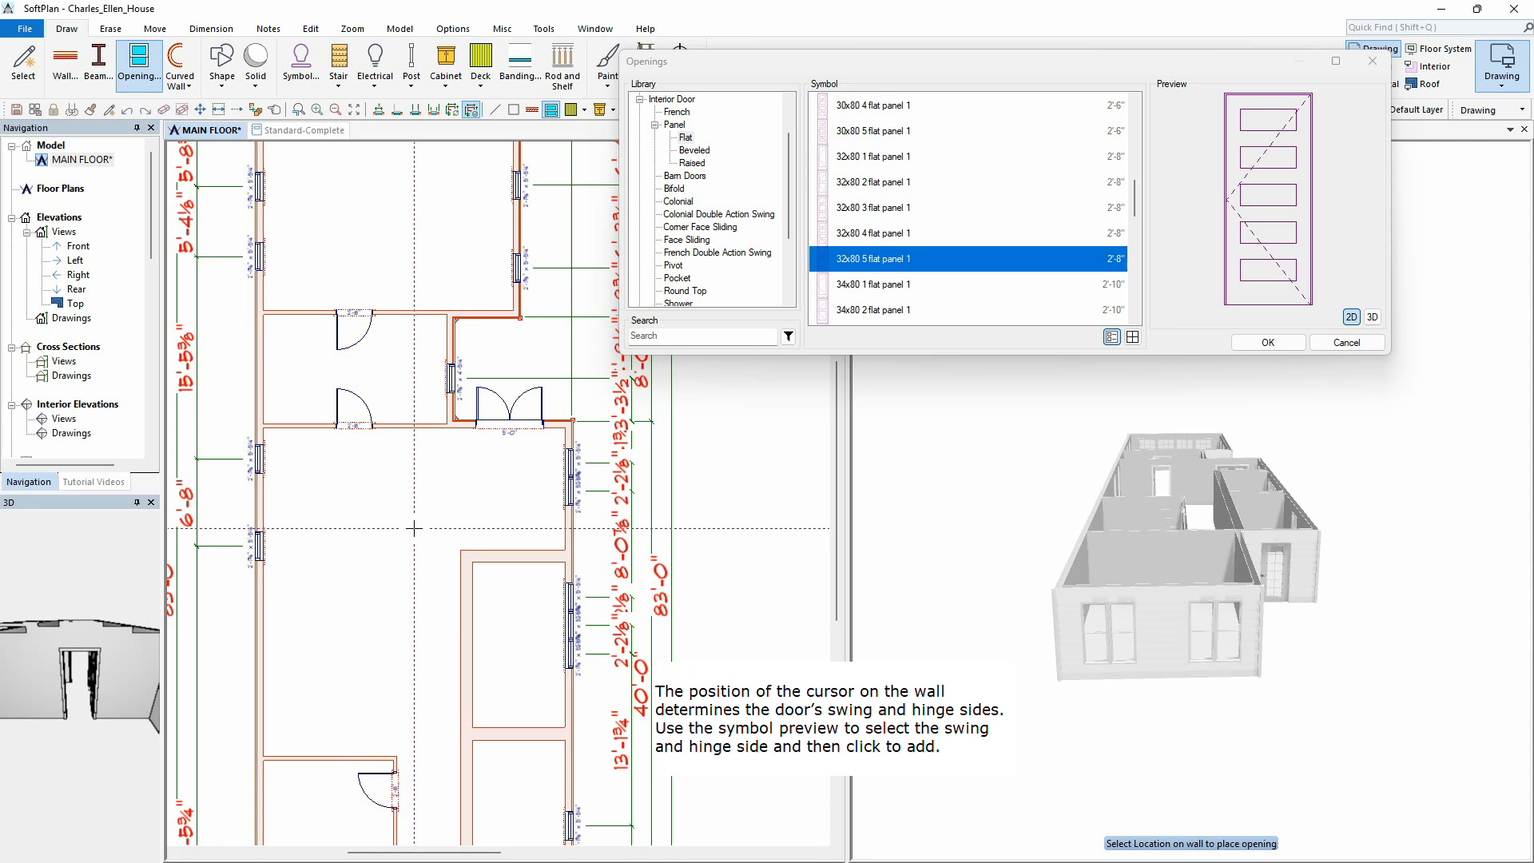
Step: Place a 32X80 FRENCH A 1 interior door on the wall between the hallway and the front room, and finish choosing openings
click(677, 112)
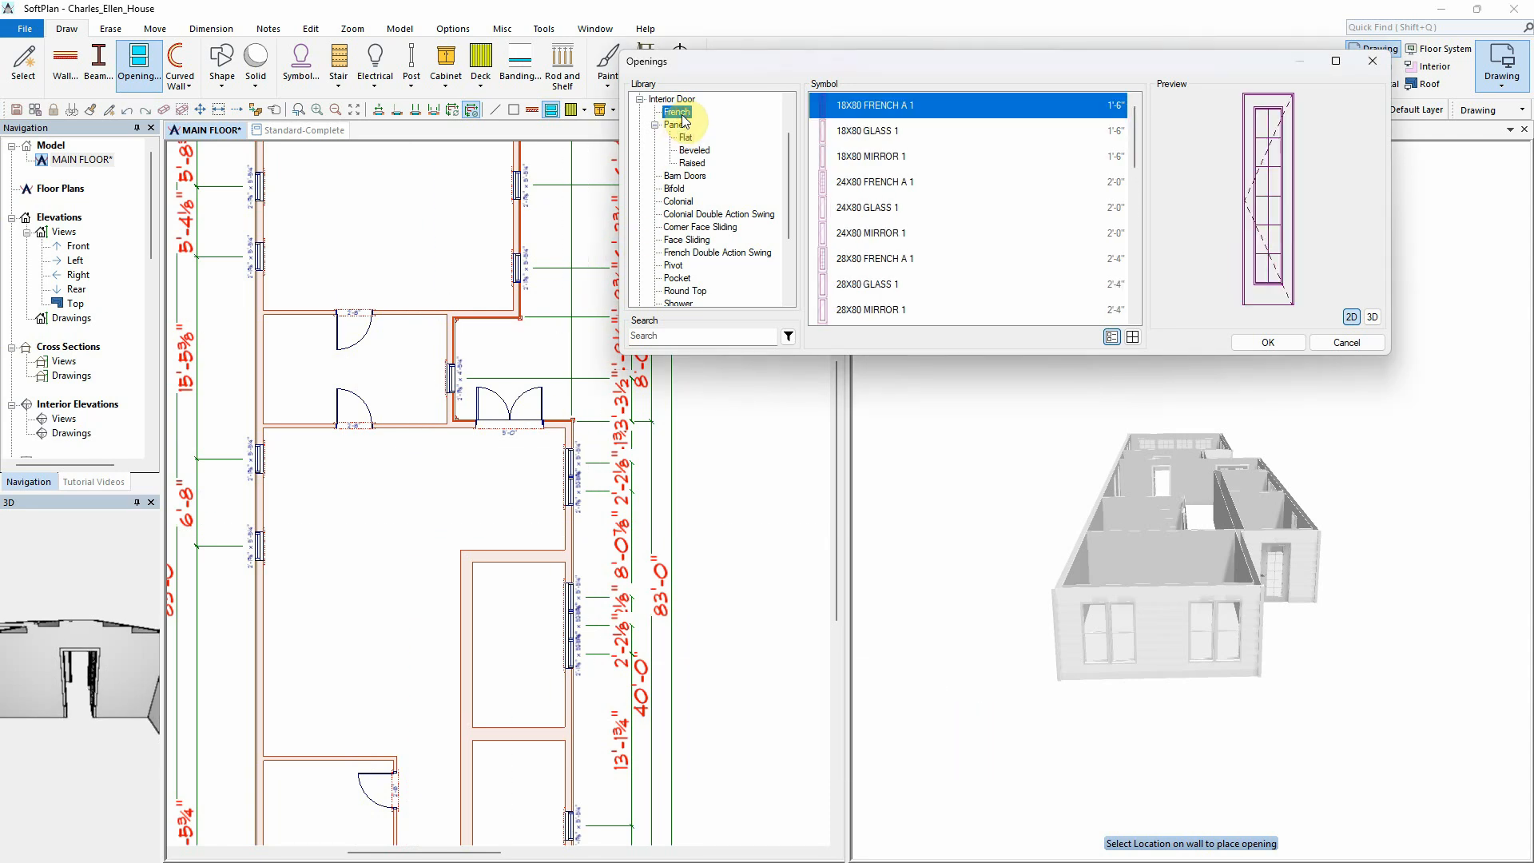
scroll(918, 272, down, 2)
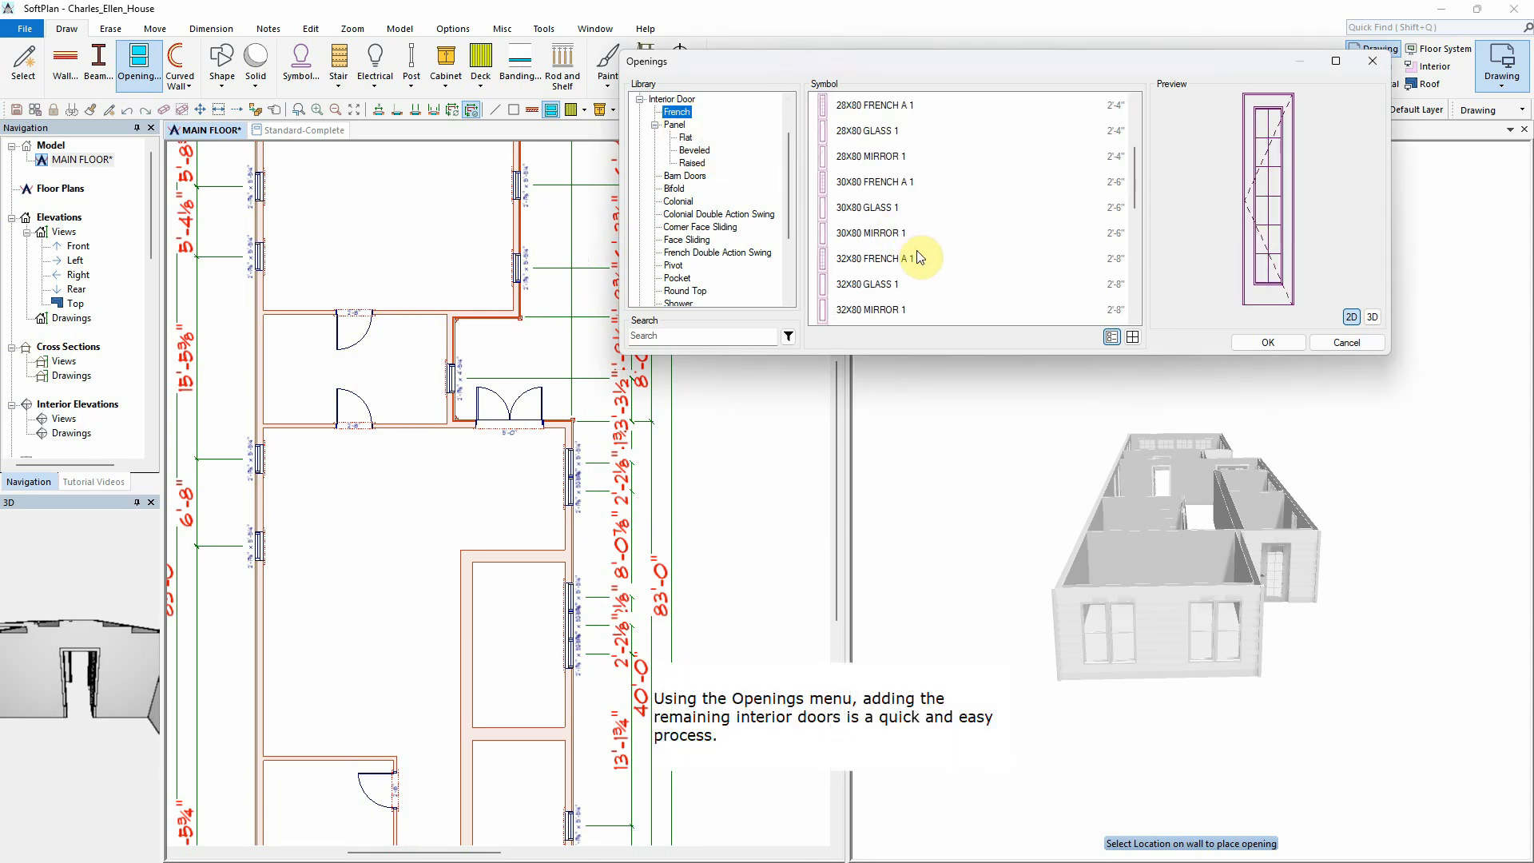
click(878, 258)
middle_drag(431, 717, 427, 385)
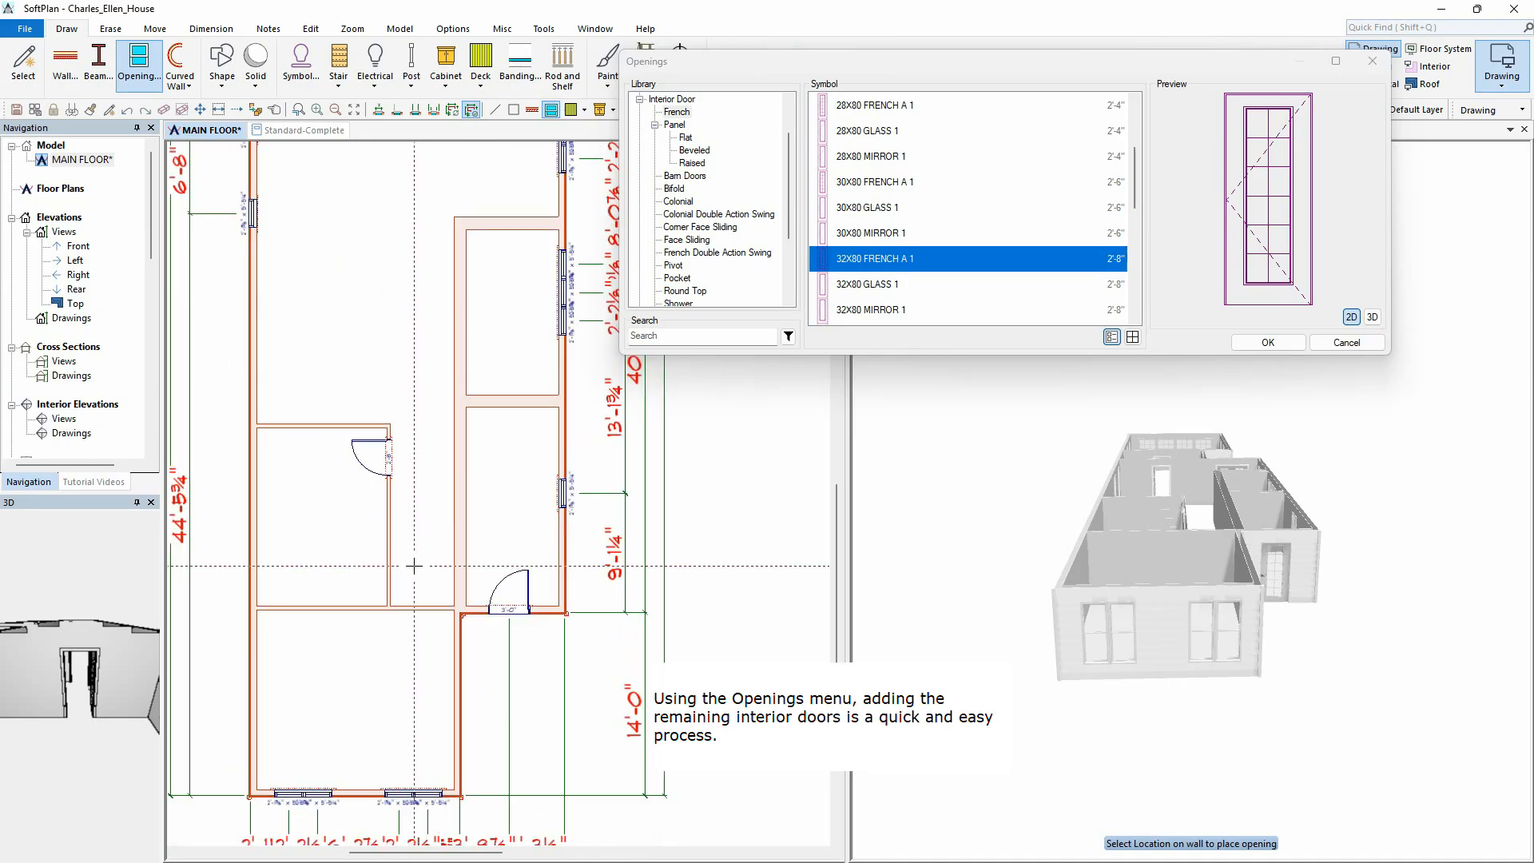
click(421, 611)
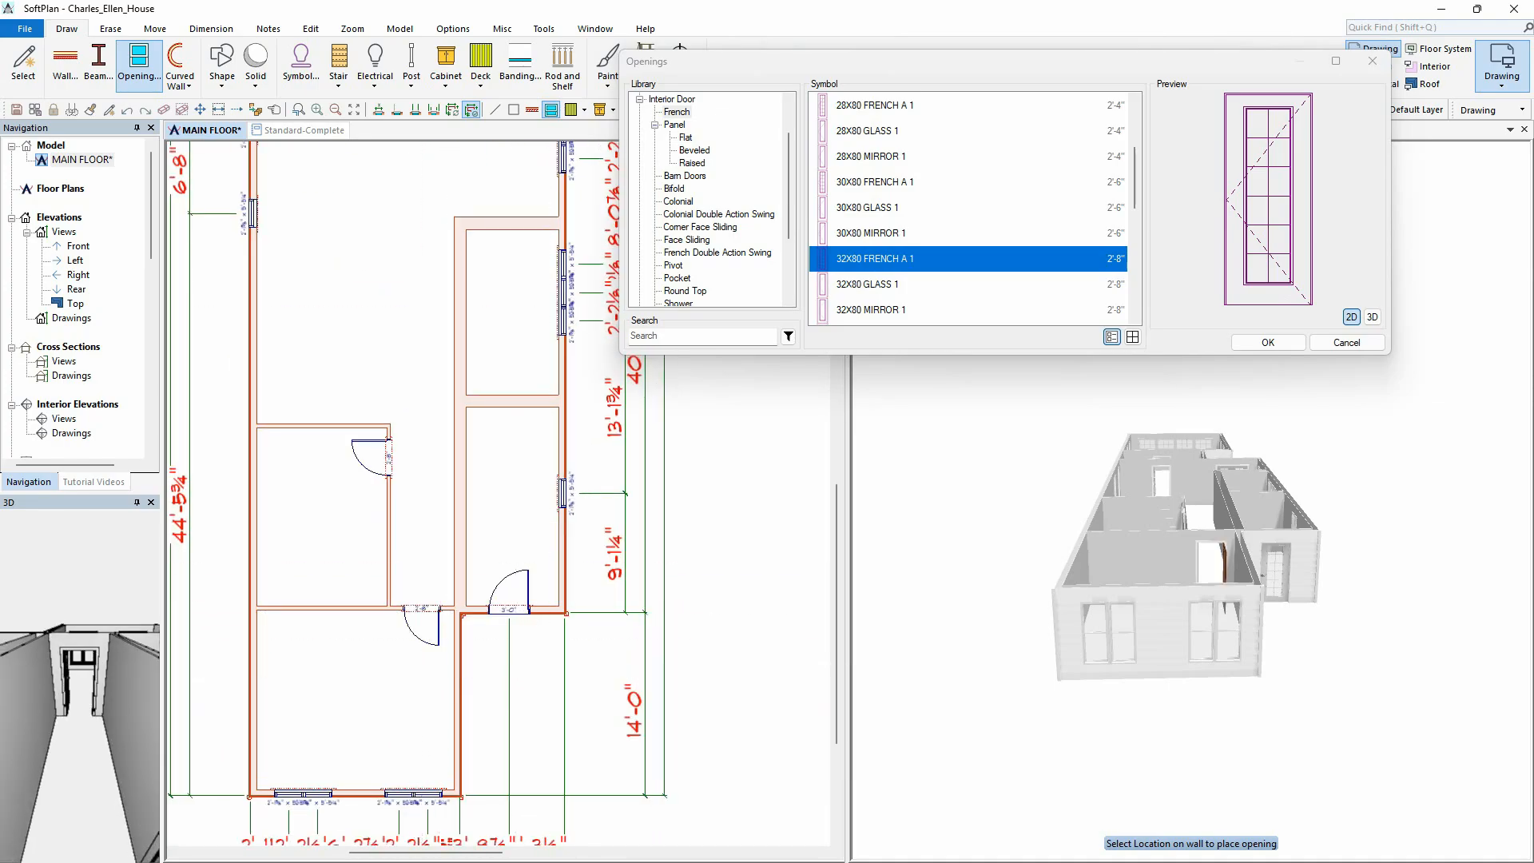
click(1267, 343)
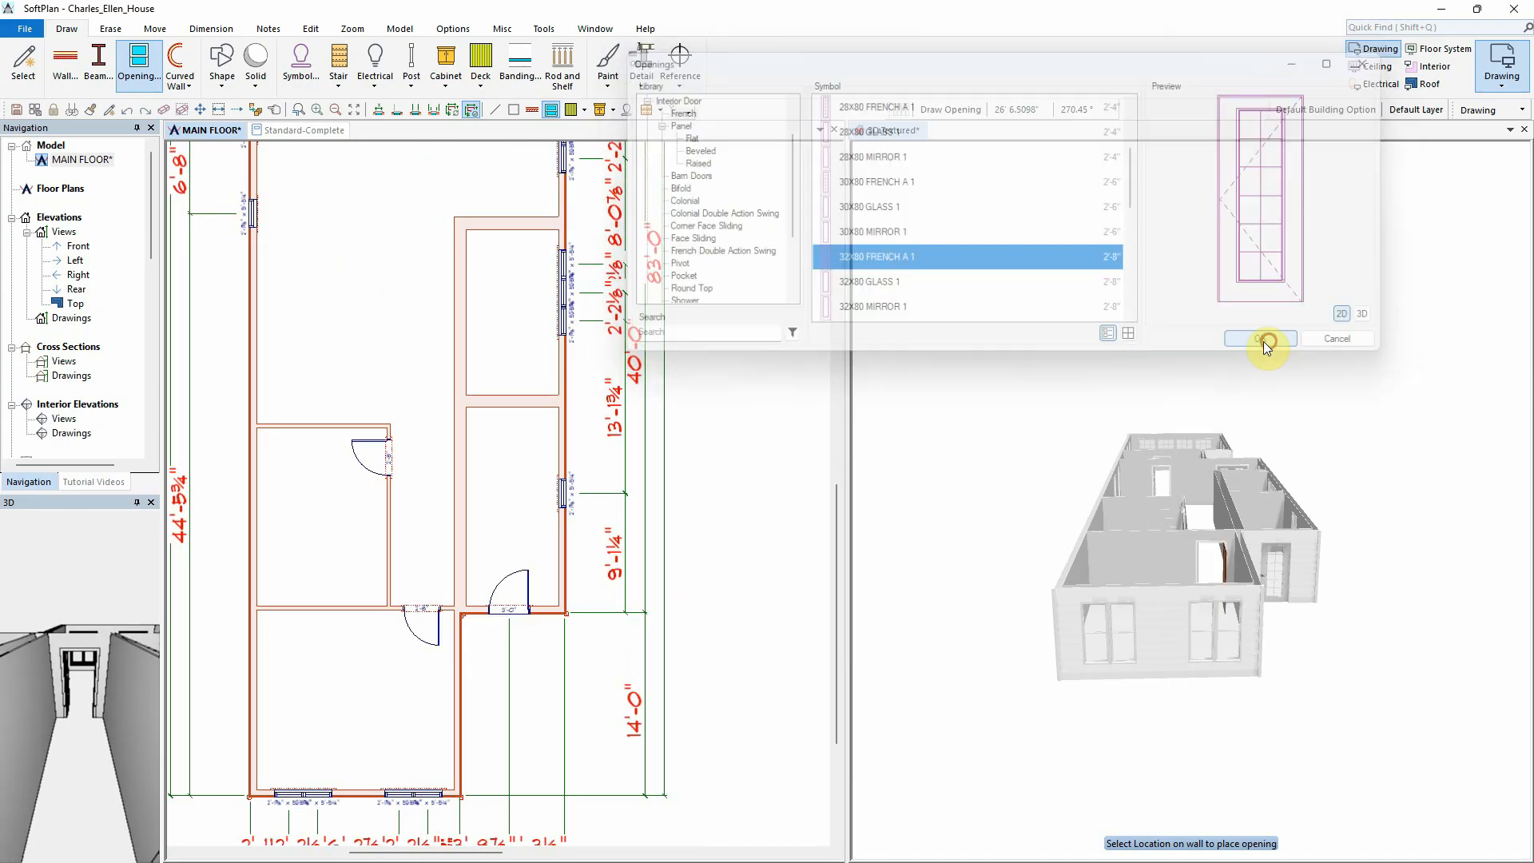
Step: Review the openings in the full floor plan and from other angles in the 3D model
click(357, 114)
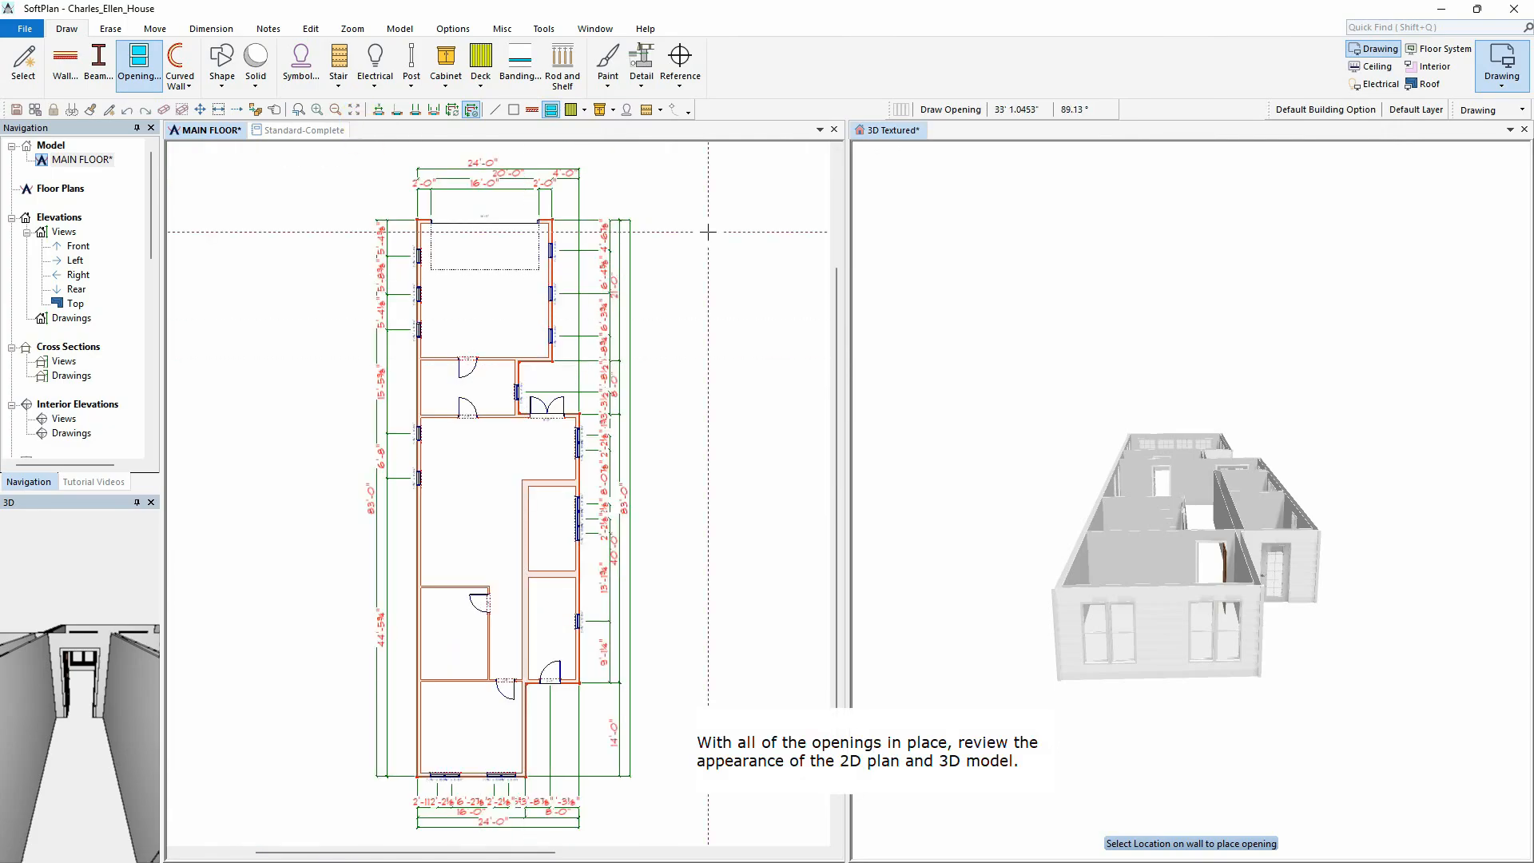
click(890, 130)
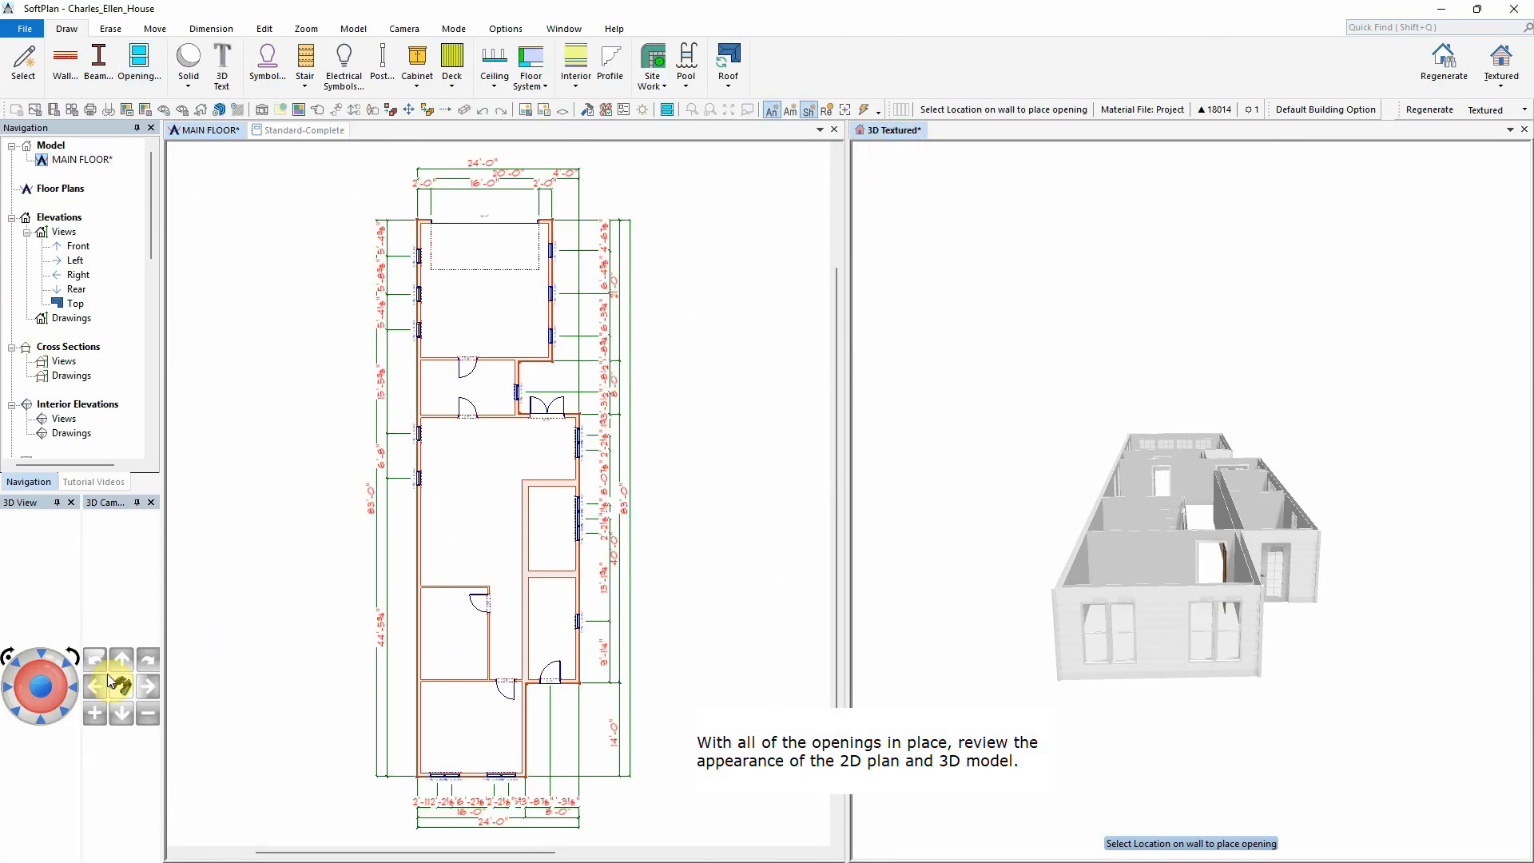
click(61, 710)
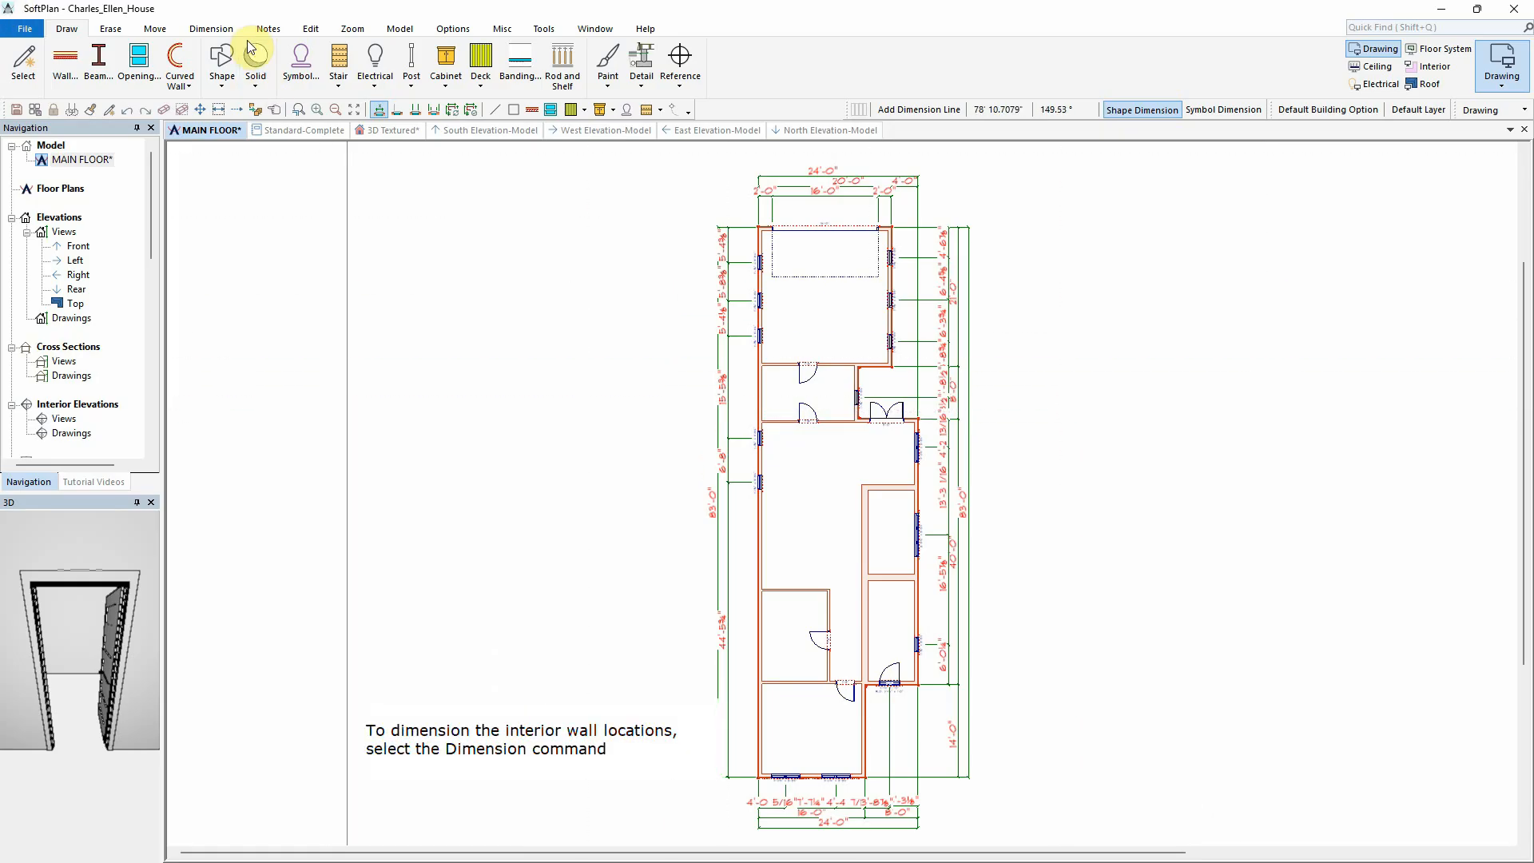
Step: Add two vertical dimension strings for the interior walls, one through the full-length row of rooms and one through the side rooms
click(212, 29)
click(30, 60)
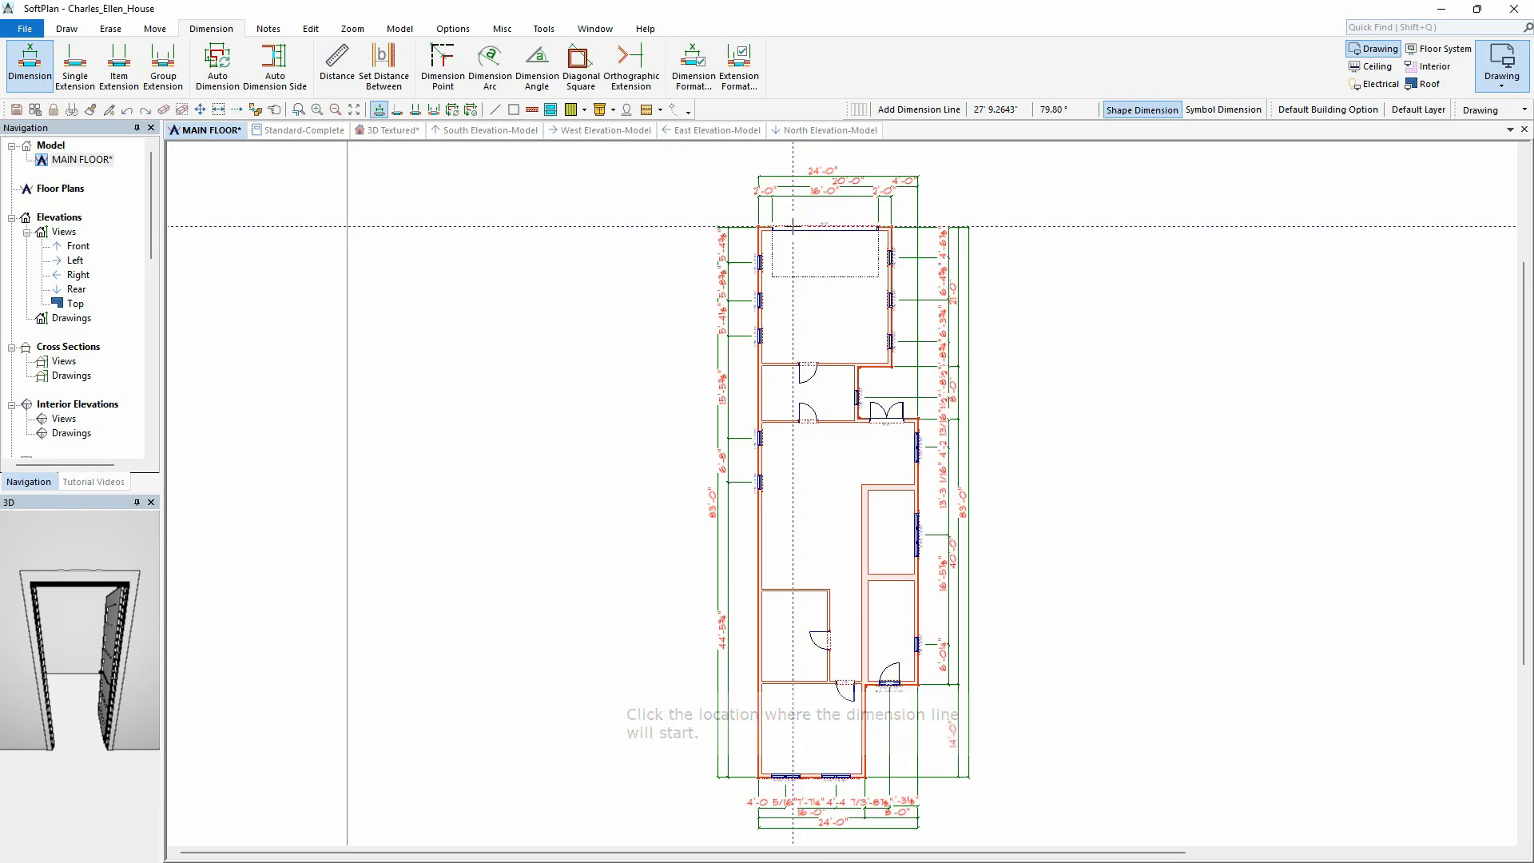
click(792, 226)
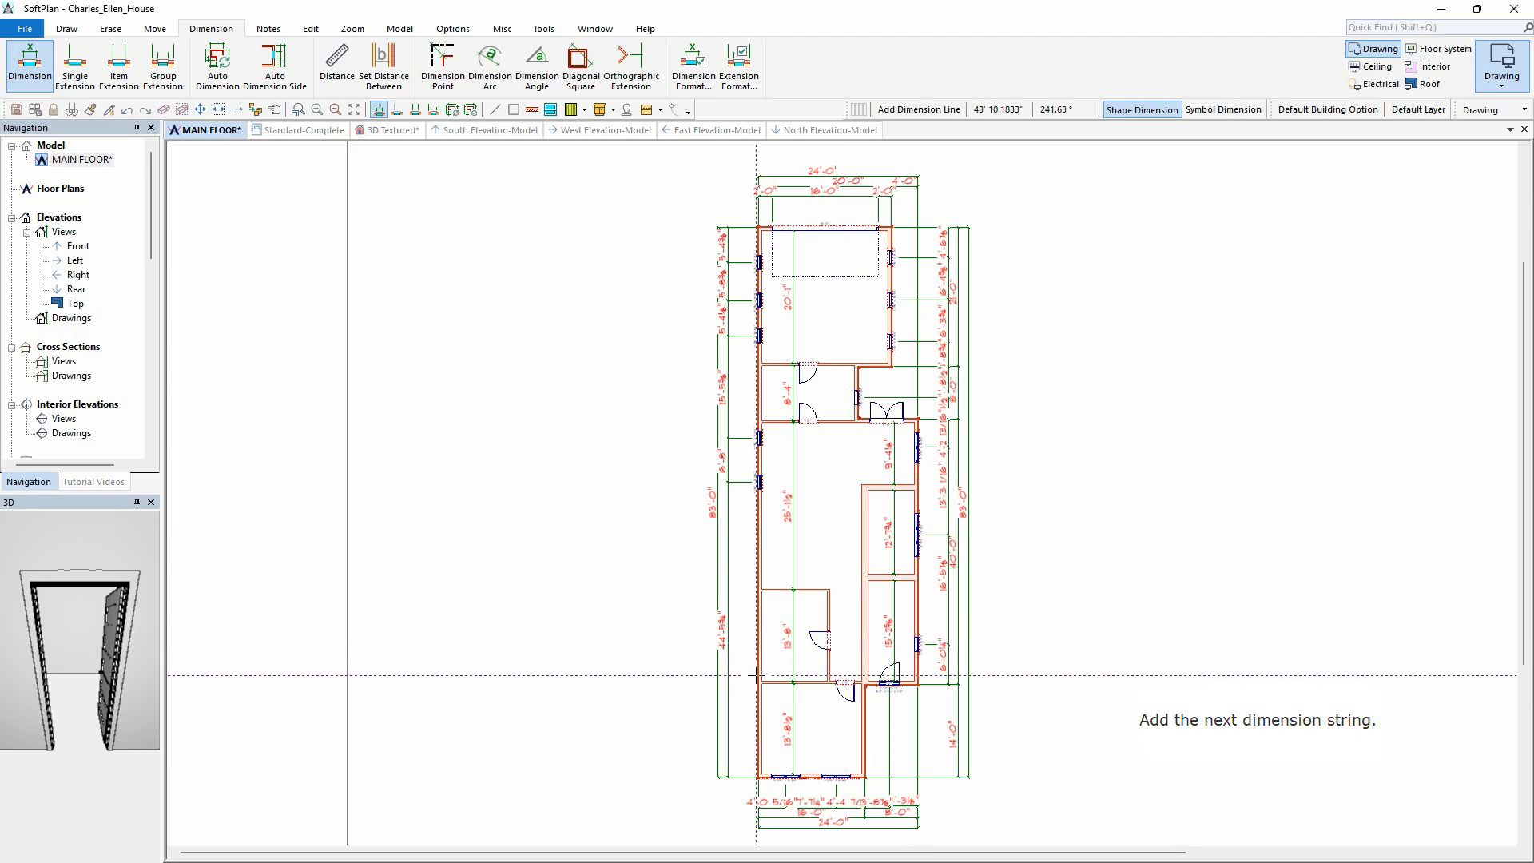
Step: Add three horizontal dimension strings: across the lower rooms, across the main and side rooms, and across the narrow room behind the garage
click(918, 674)
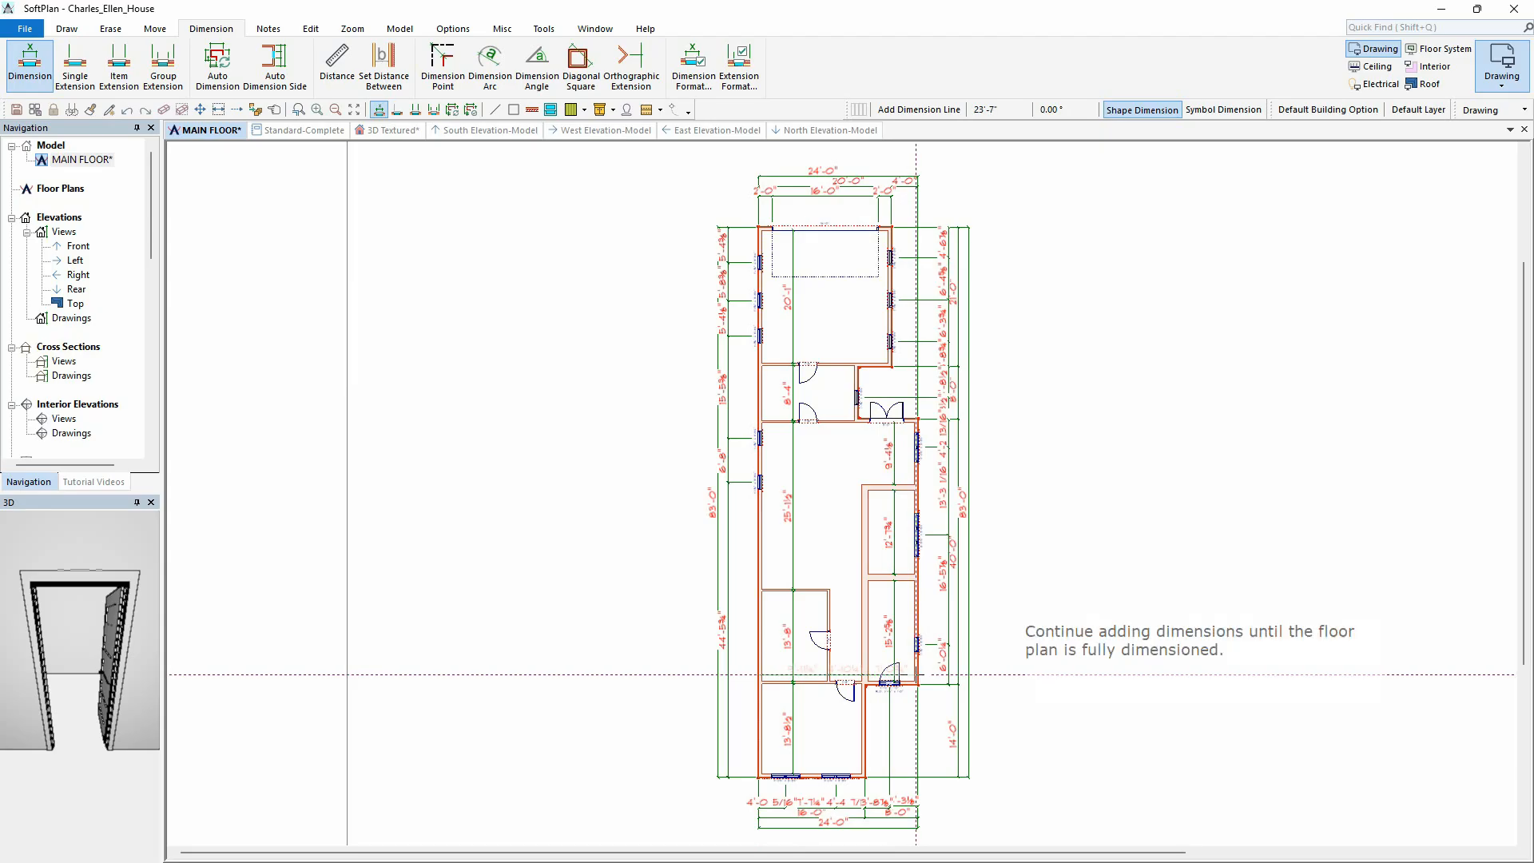
click(759, 557)
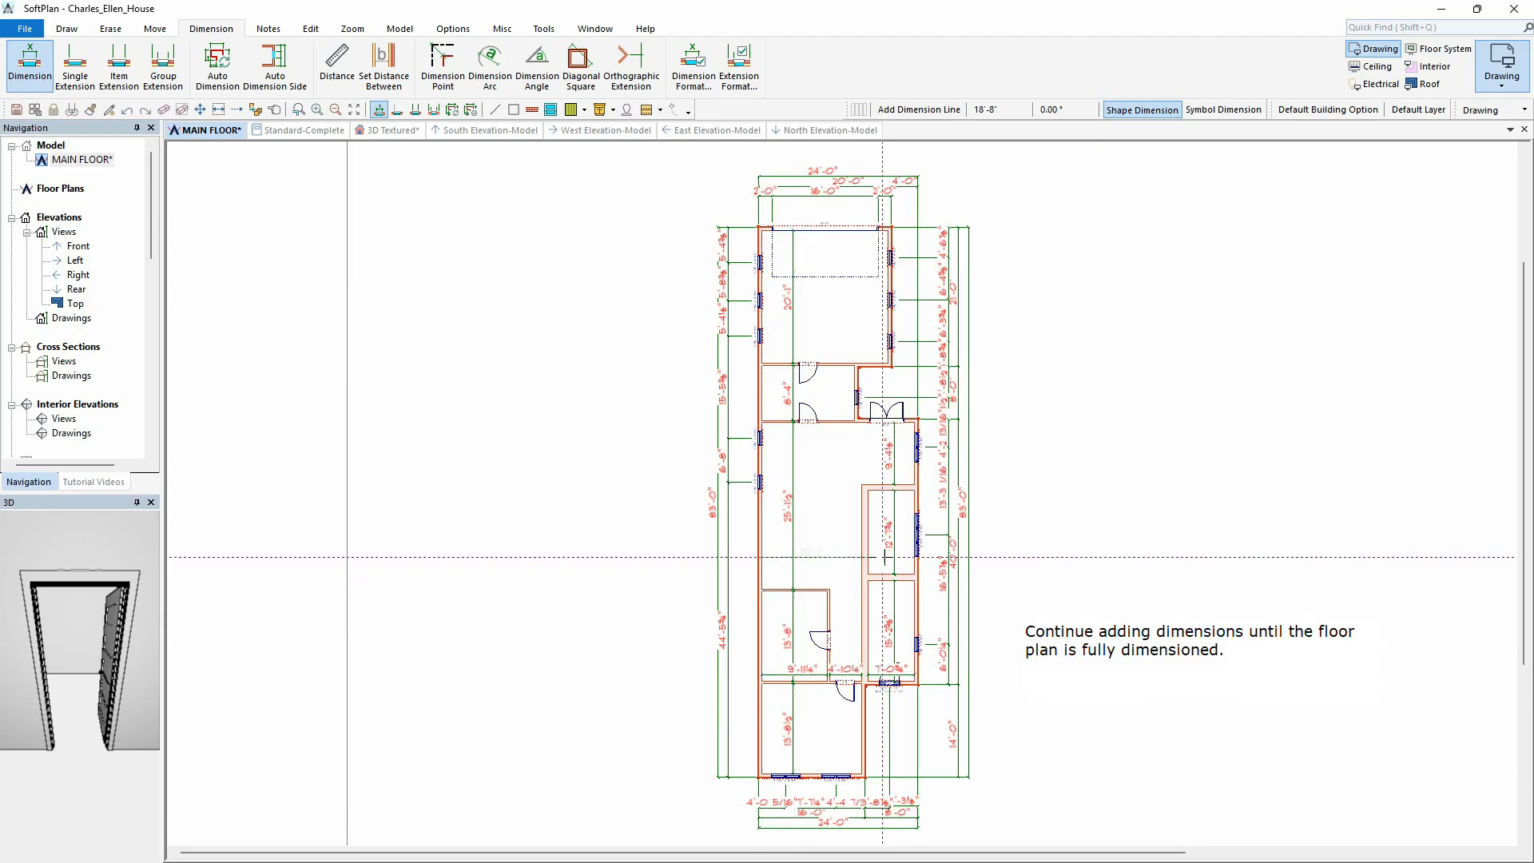
click(918, 558)
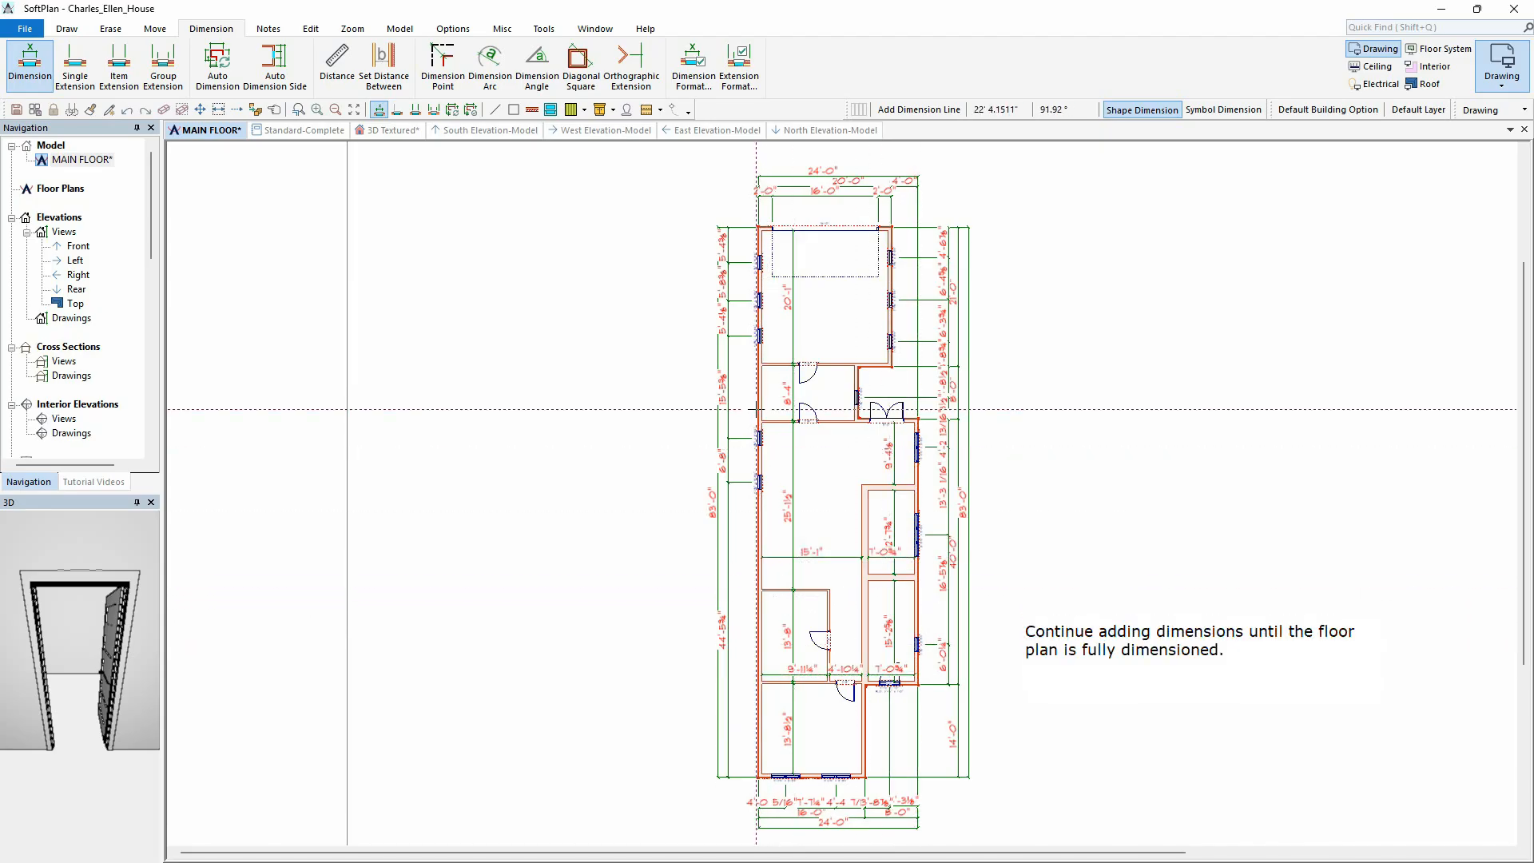
click(847, 409)
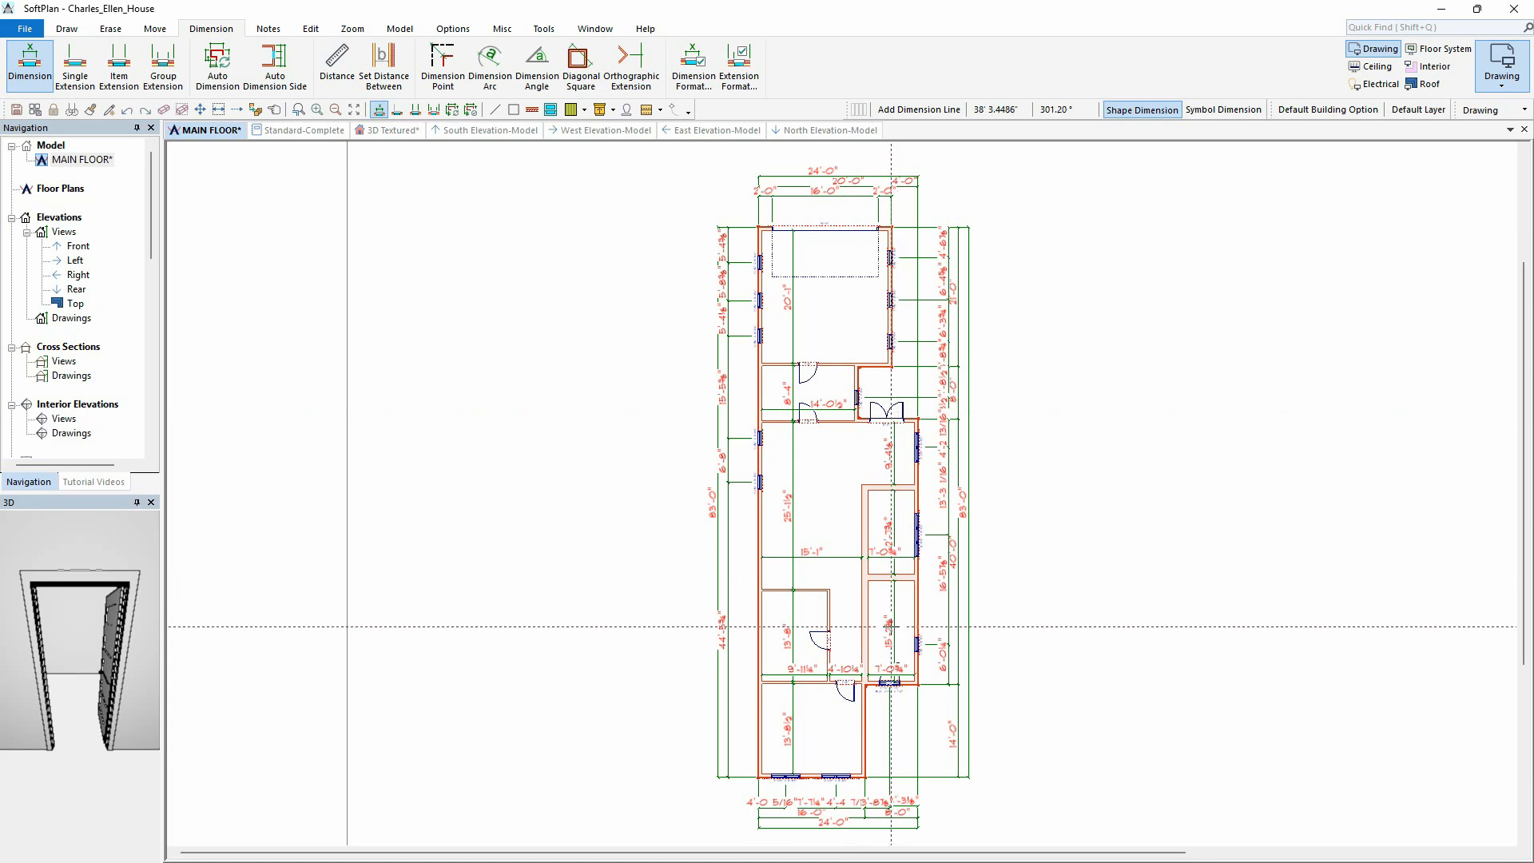
Step: Set the small enclosed room's vertical dimension to 8'-6", moving its upper wall
scroll(856, 703, up, 1)
scroll(854, 689, up, 3)
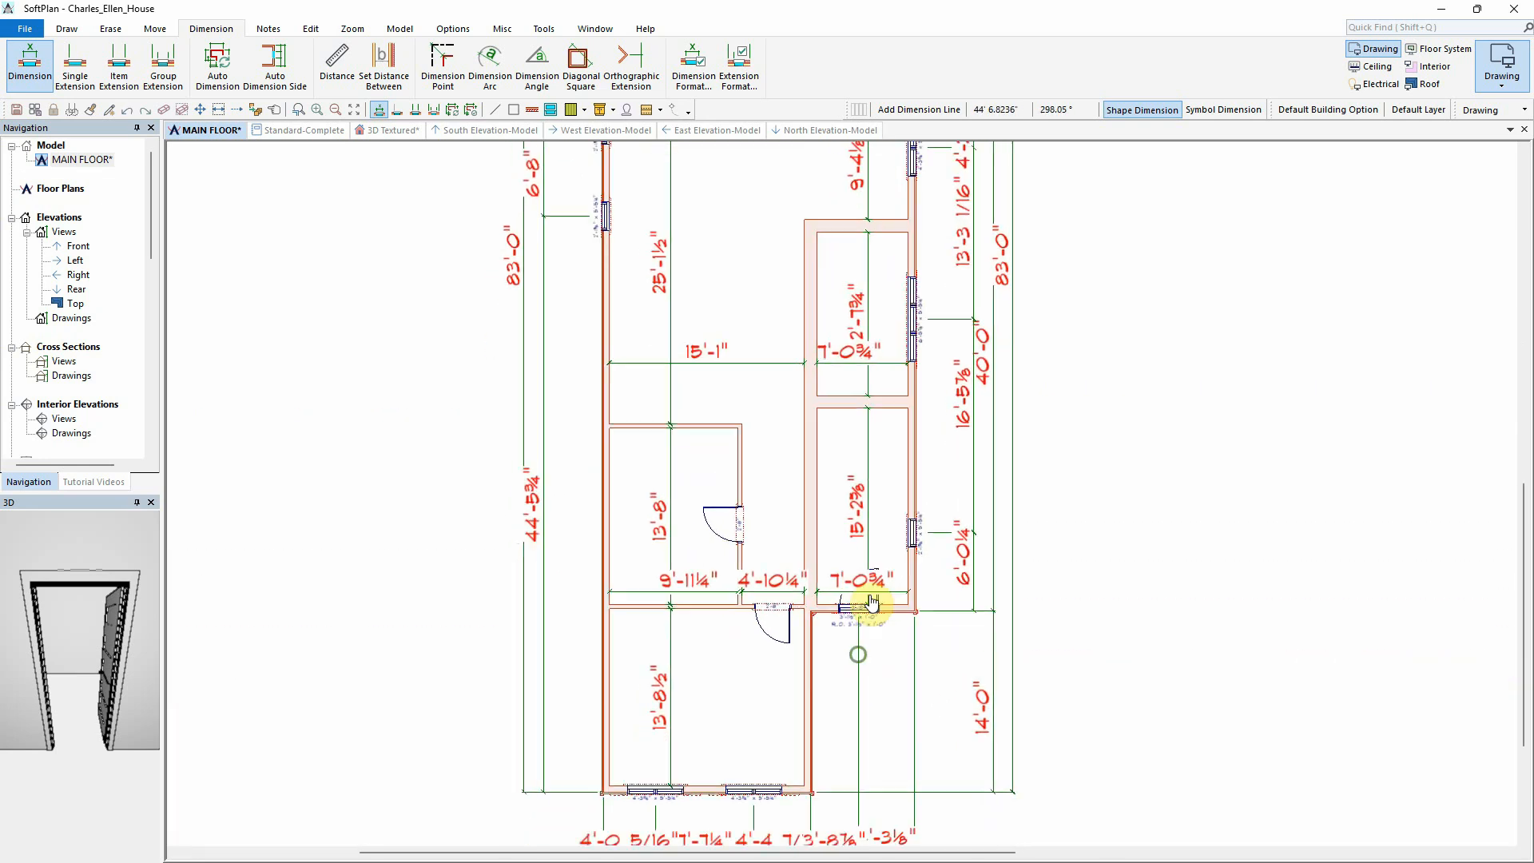
right_click(675, 504)
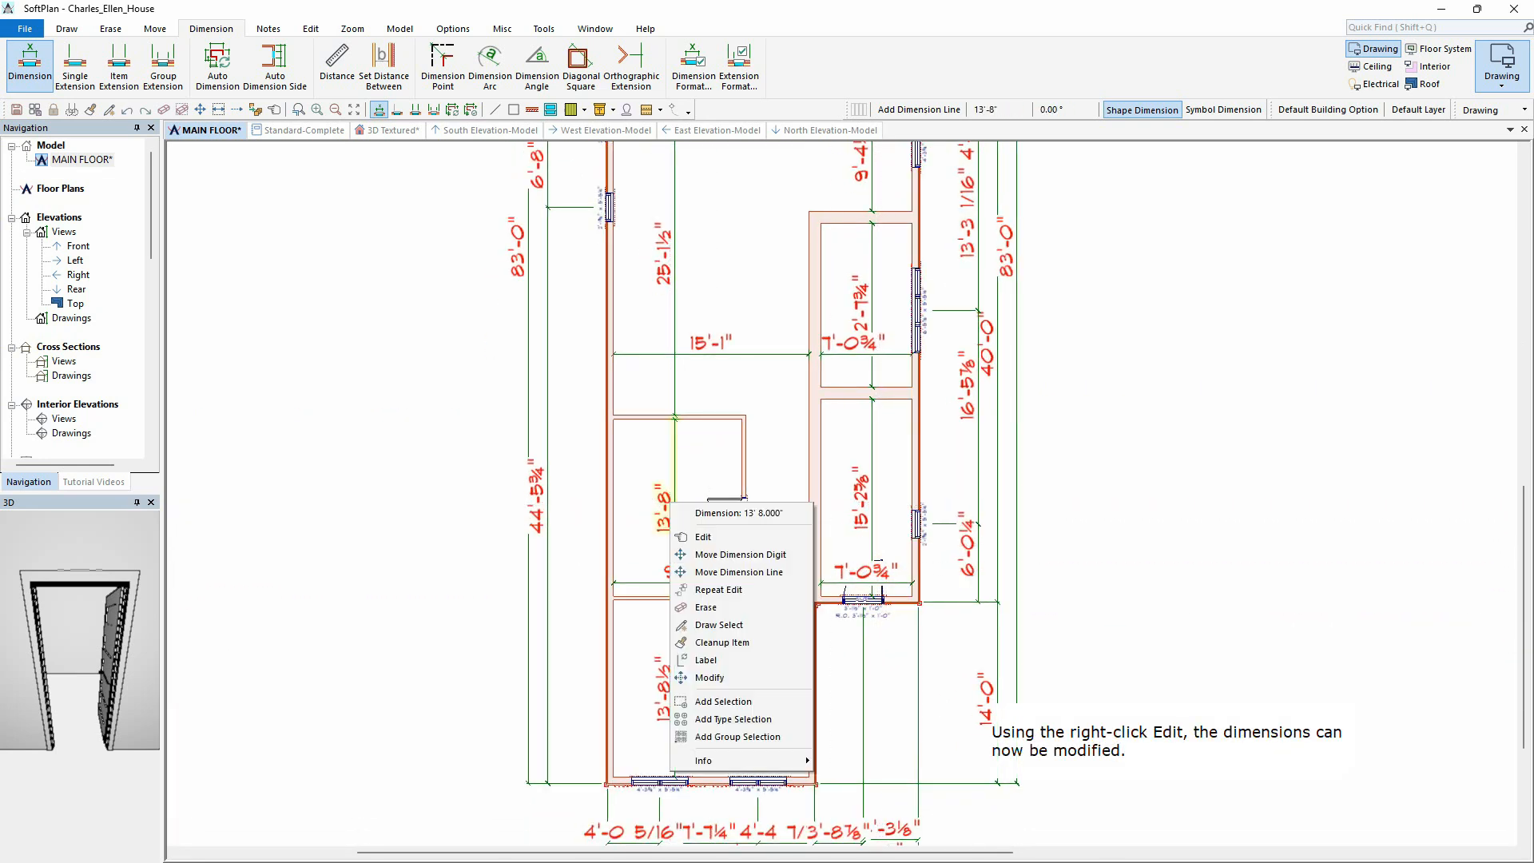
click(713, 540)
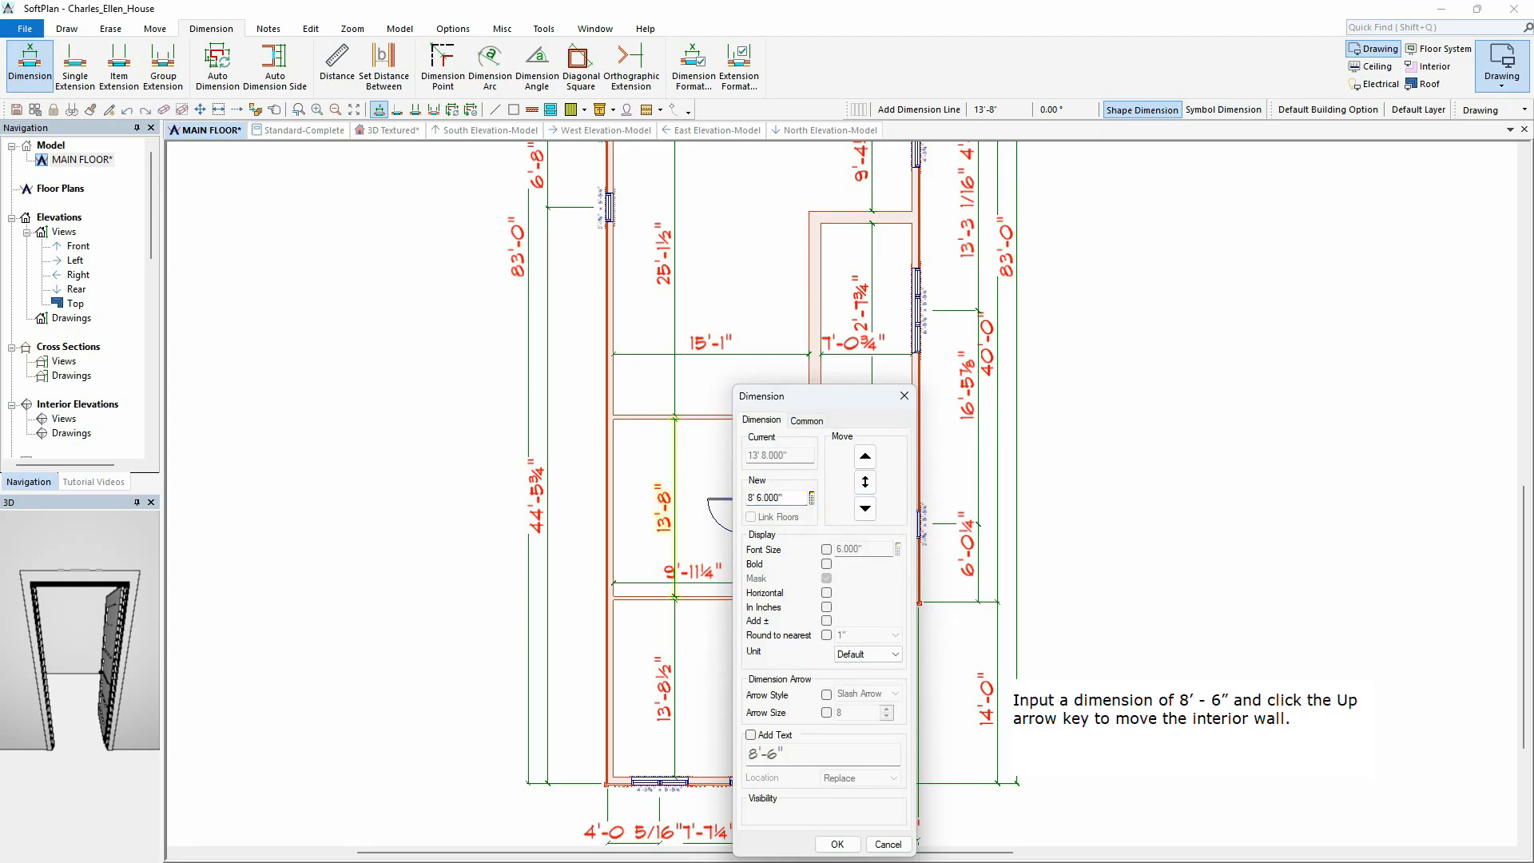
click(865, 456)
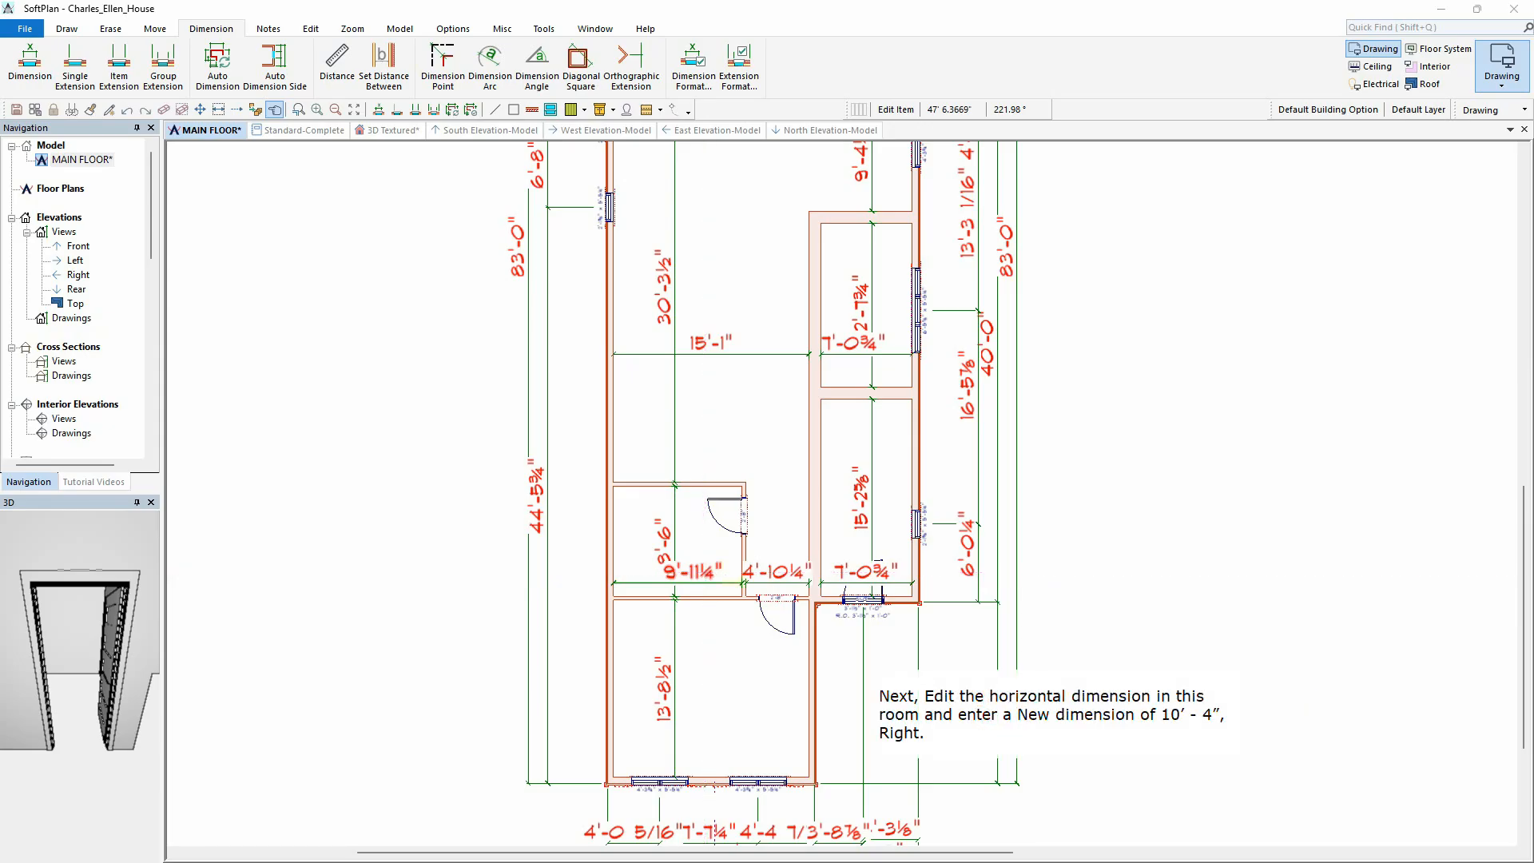
Step: Set the small enclosed room's horizontal dimension to 10'-4", moving its right wall
click(704, 572)
text(10'-4")
key(Return)
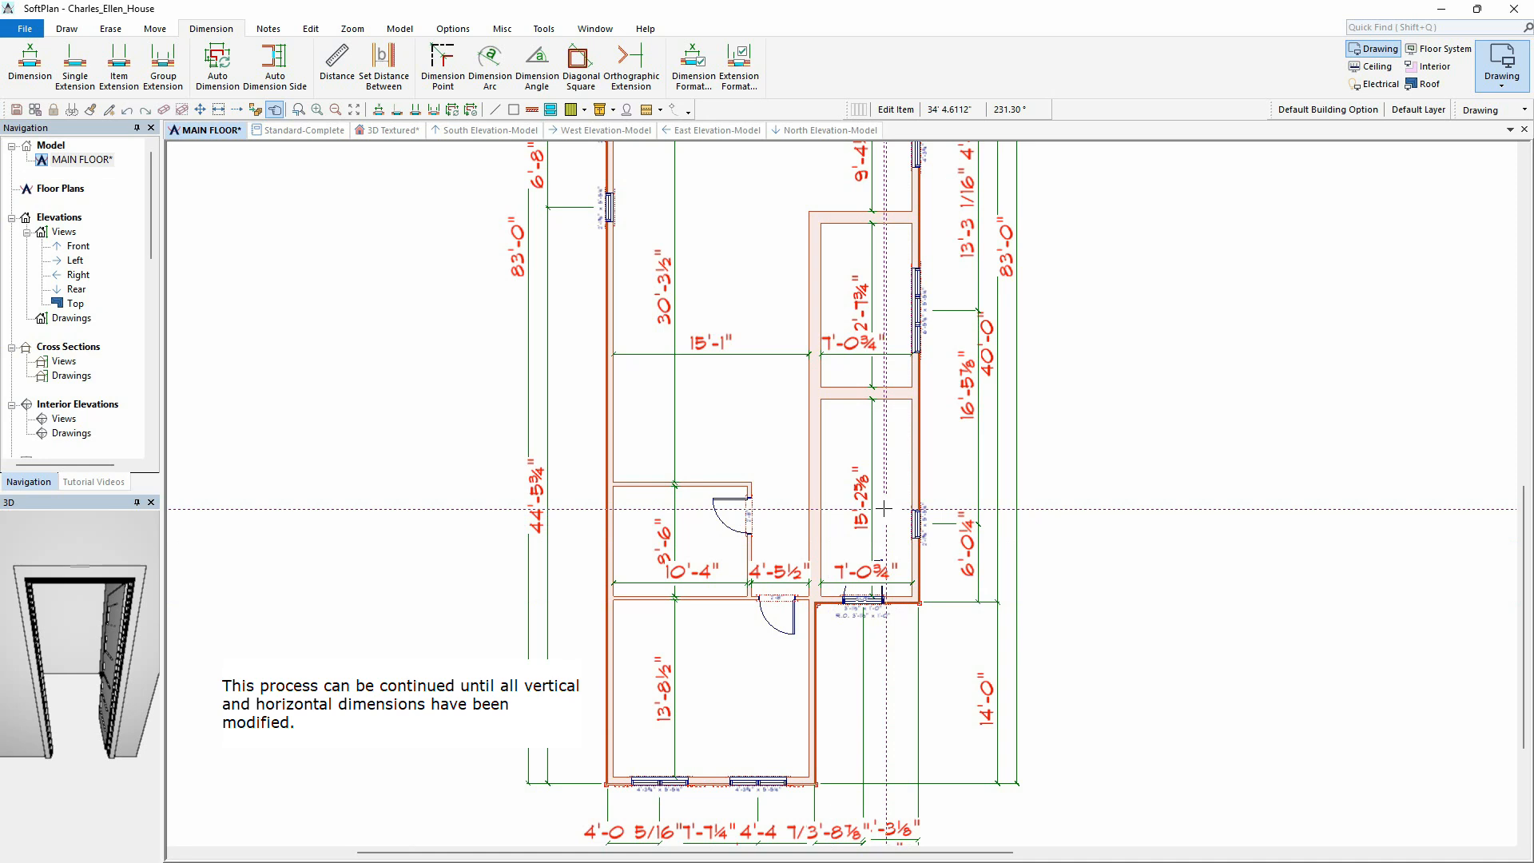
Step: Set the side rooms' vertical dimensions to 9'-1" for the lower room and 15'-8" for the room above it
click(879, 506)
text(9'1")
key(Return)
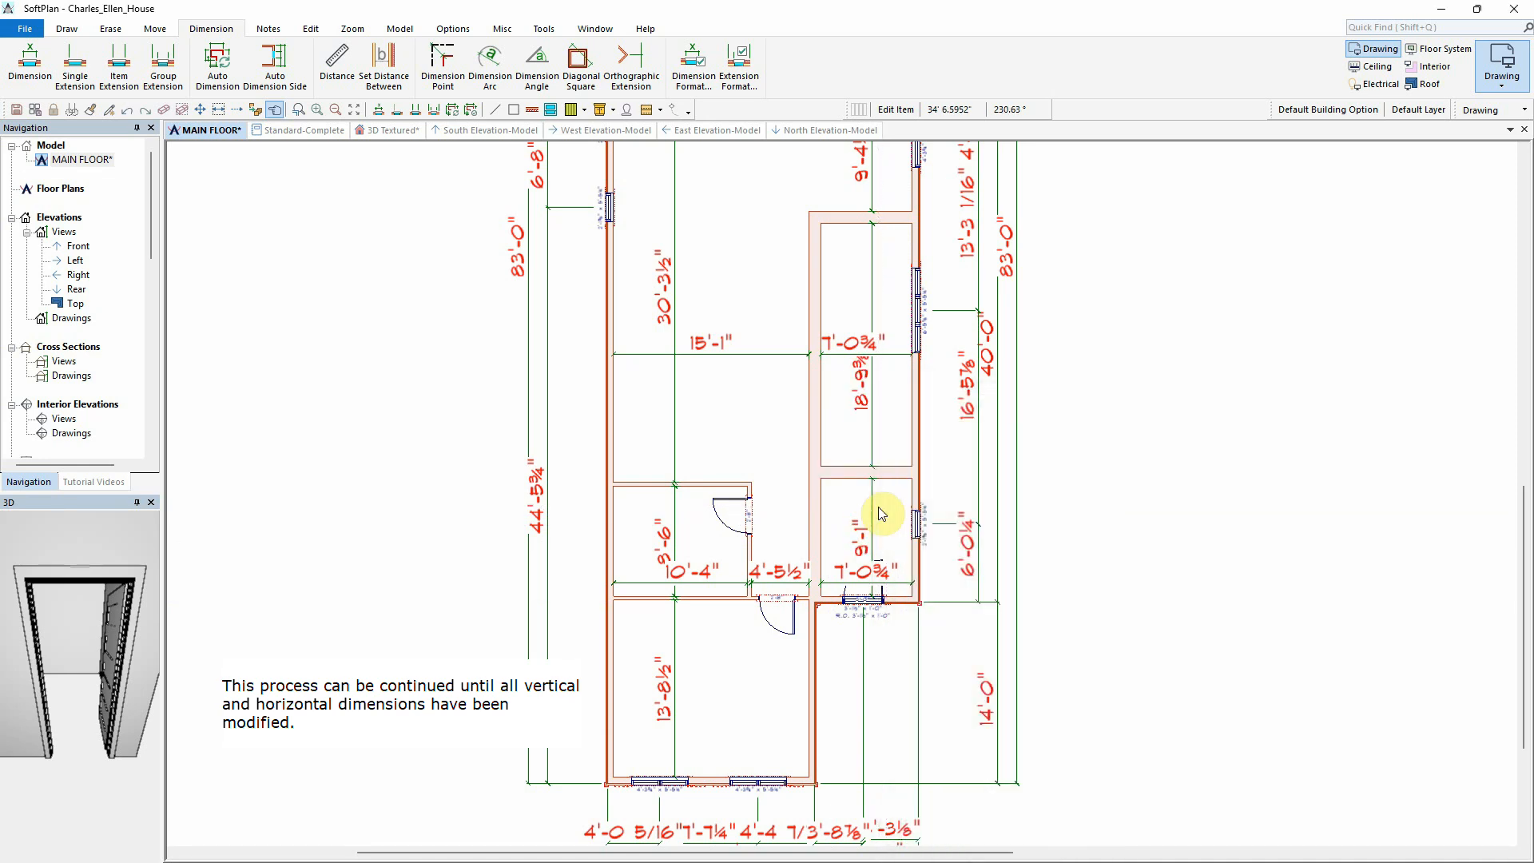
click(870, 408)
text(15'8)
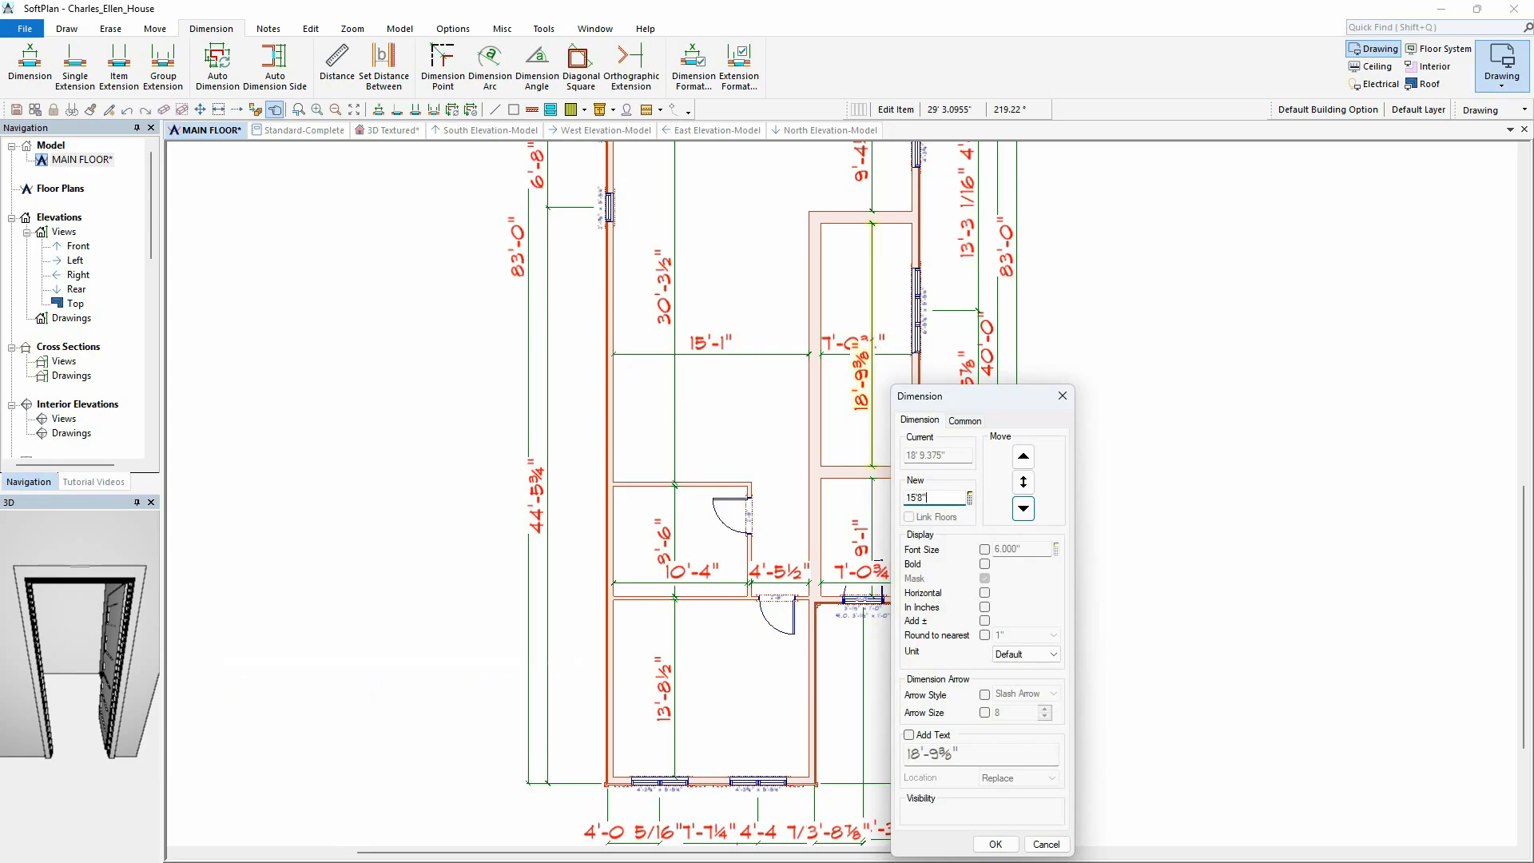
key(Return)
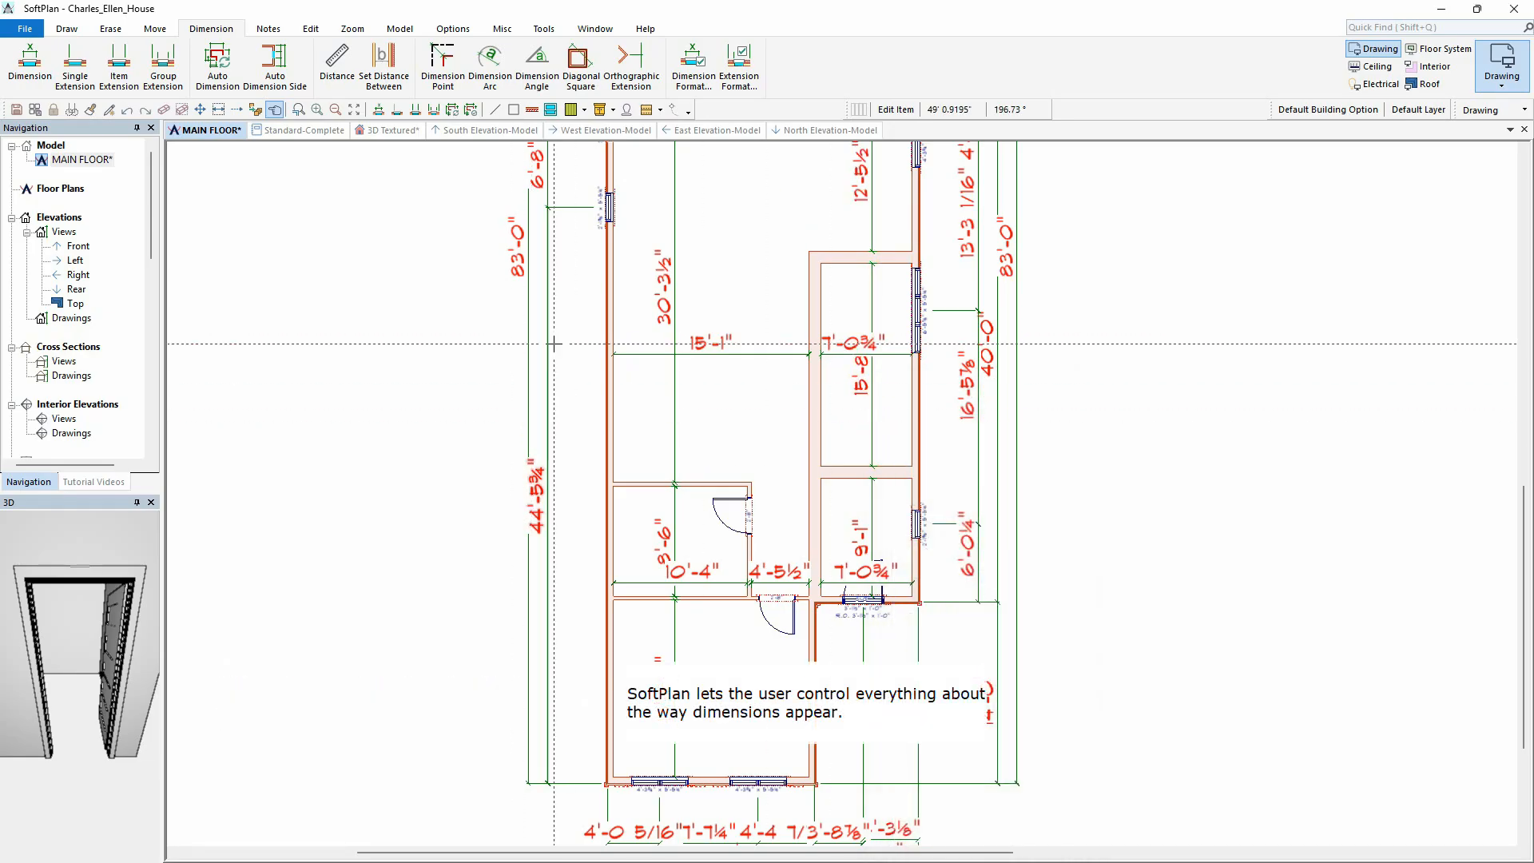
Step: Set the horizontal dimension of the narrow room behind the garage to 9'-1", moving its right wall
middle_drag(758, 243, 727, 571)
click(716, 399)
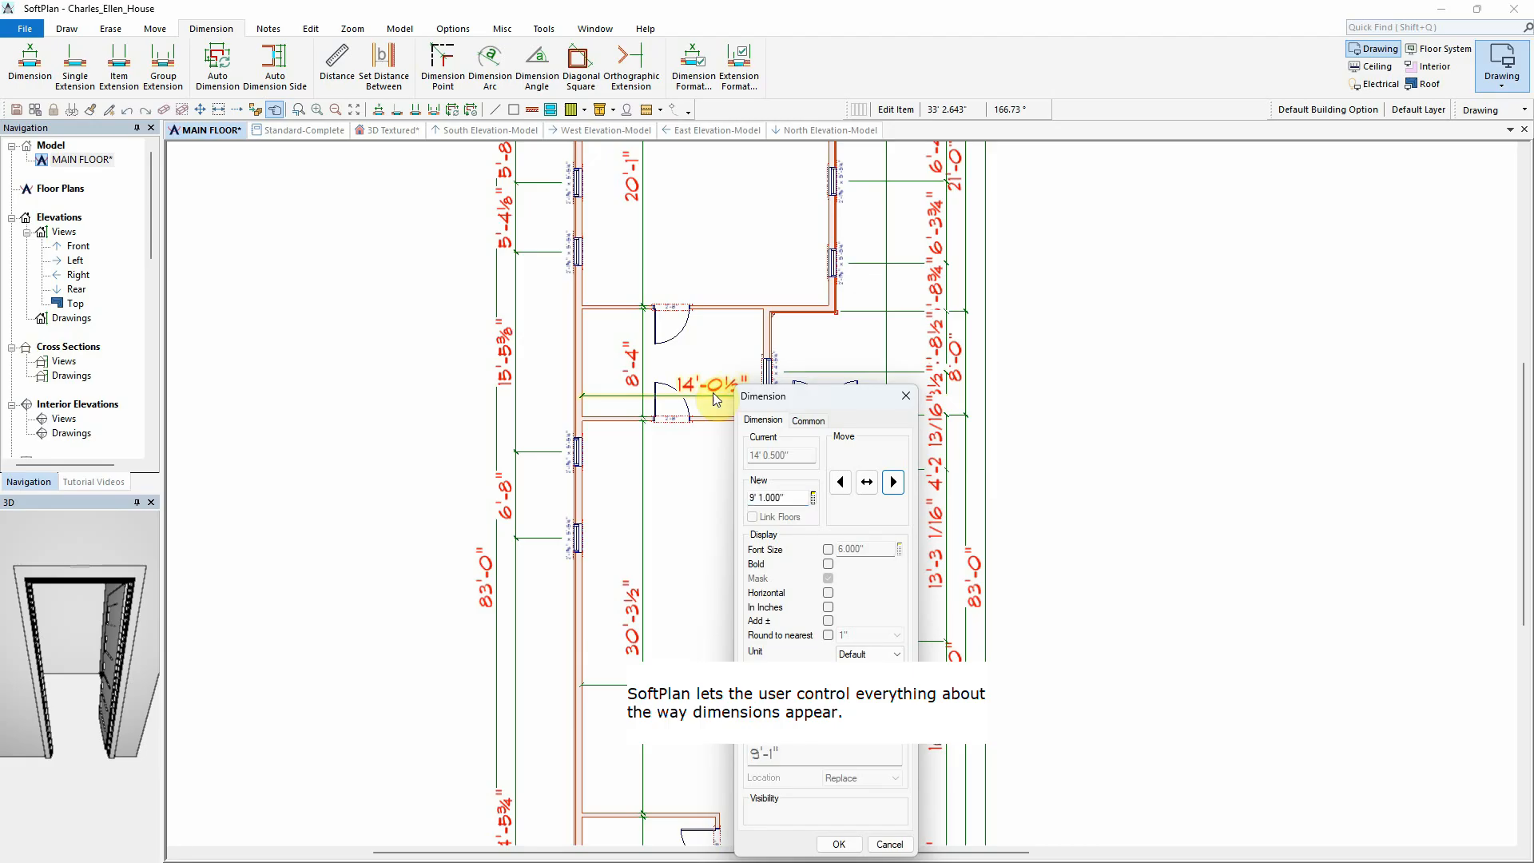
key(Return)
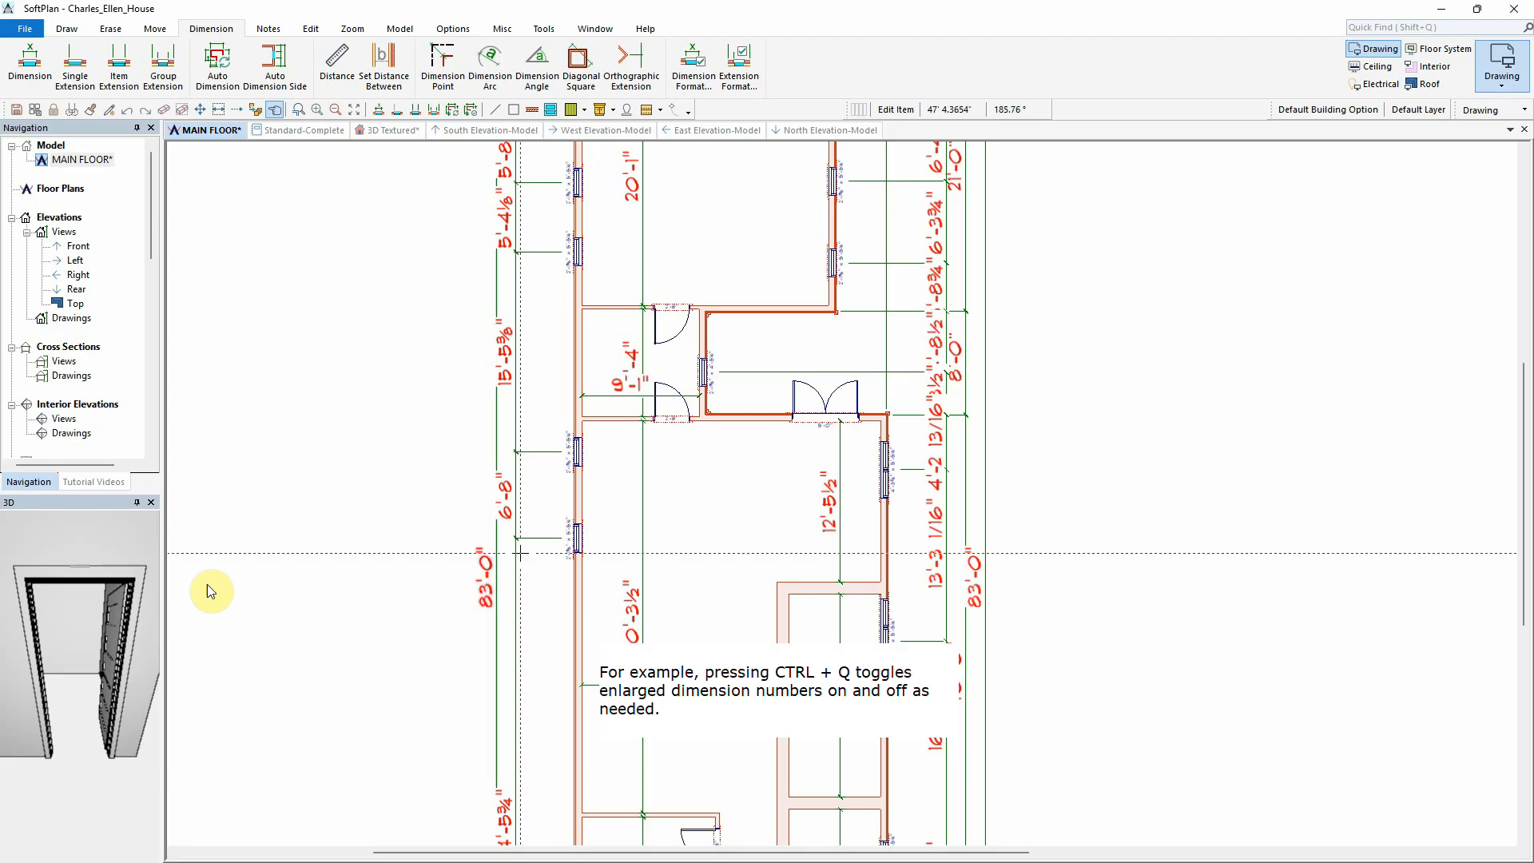
Step: Turn off the enlarged dimension numbers on the floor plan
middle_drag(723, 357, 735, 558)
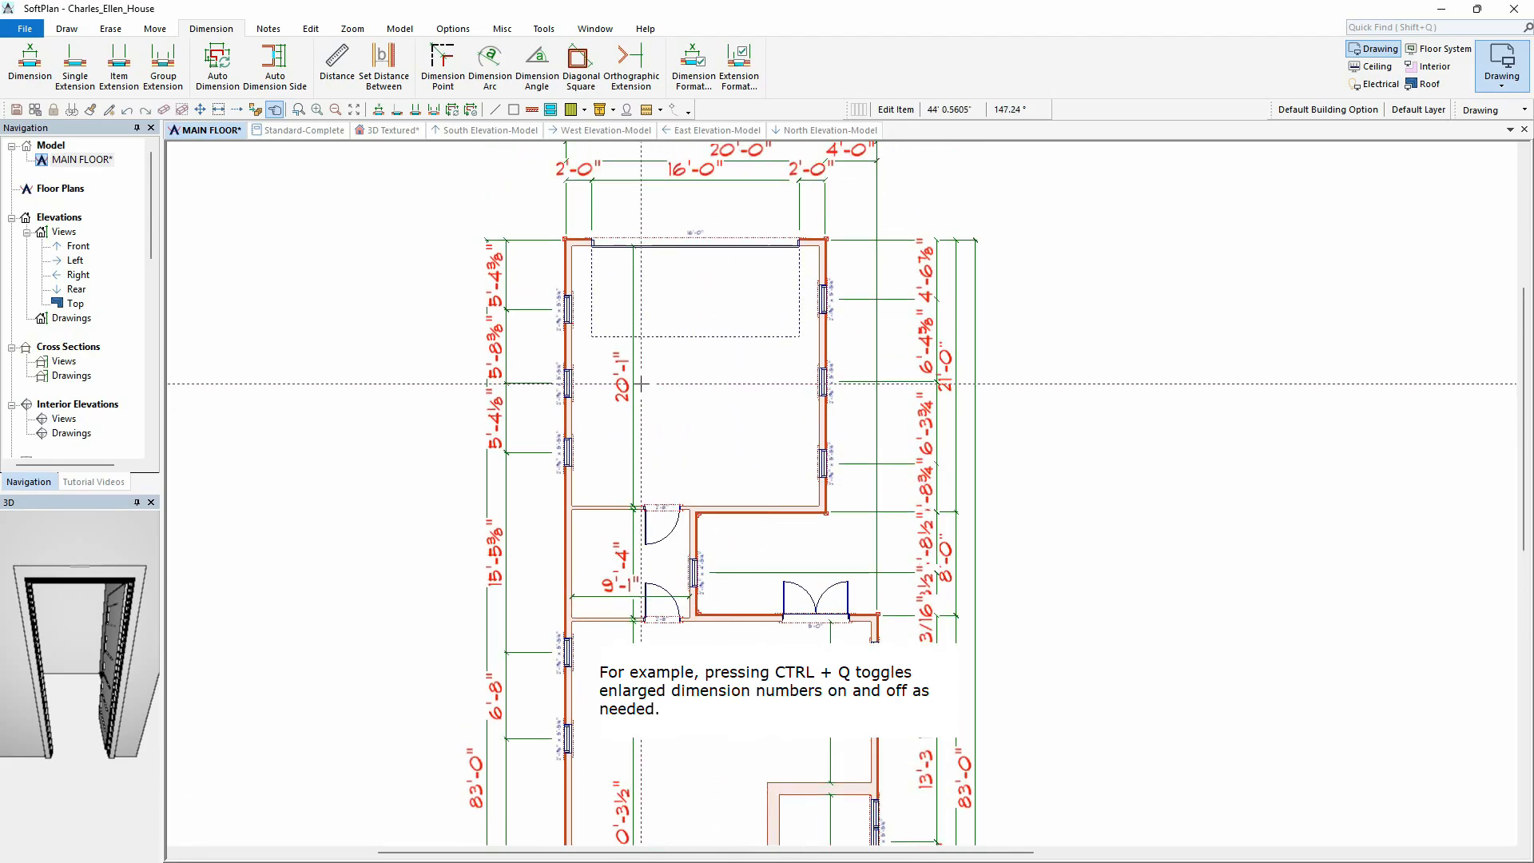
key(ctrl+q)
scroll(642, 302, up, 2)
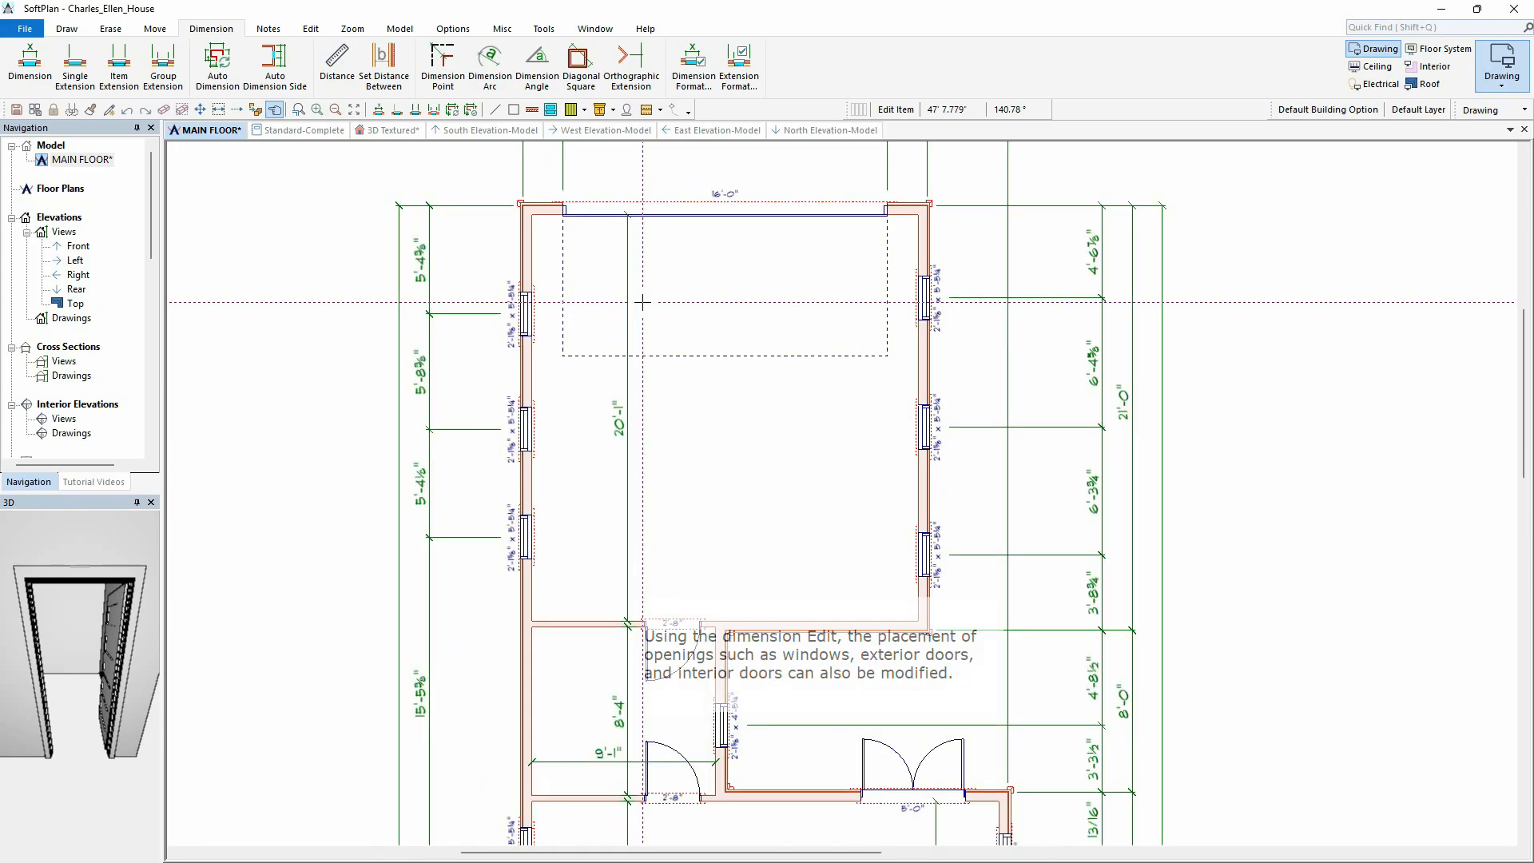
Step: Set the dimension from the garage's front corner to the first window to 4'-6" on the left wall and repeat the edit on the right wall
right_click(429, 294)
click(483, 330)
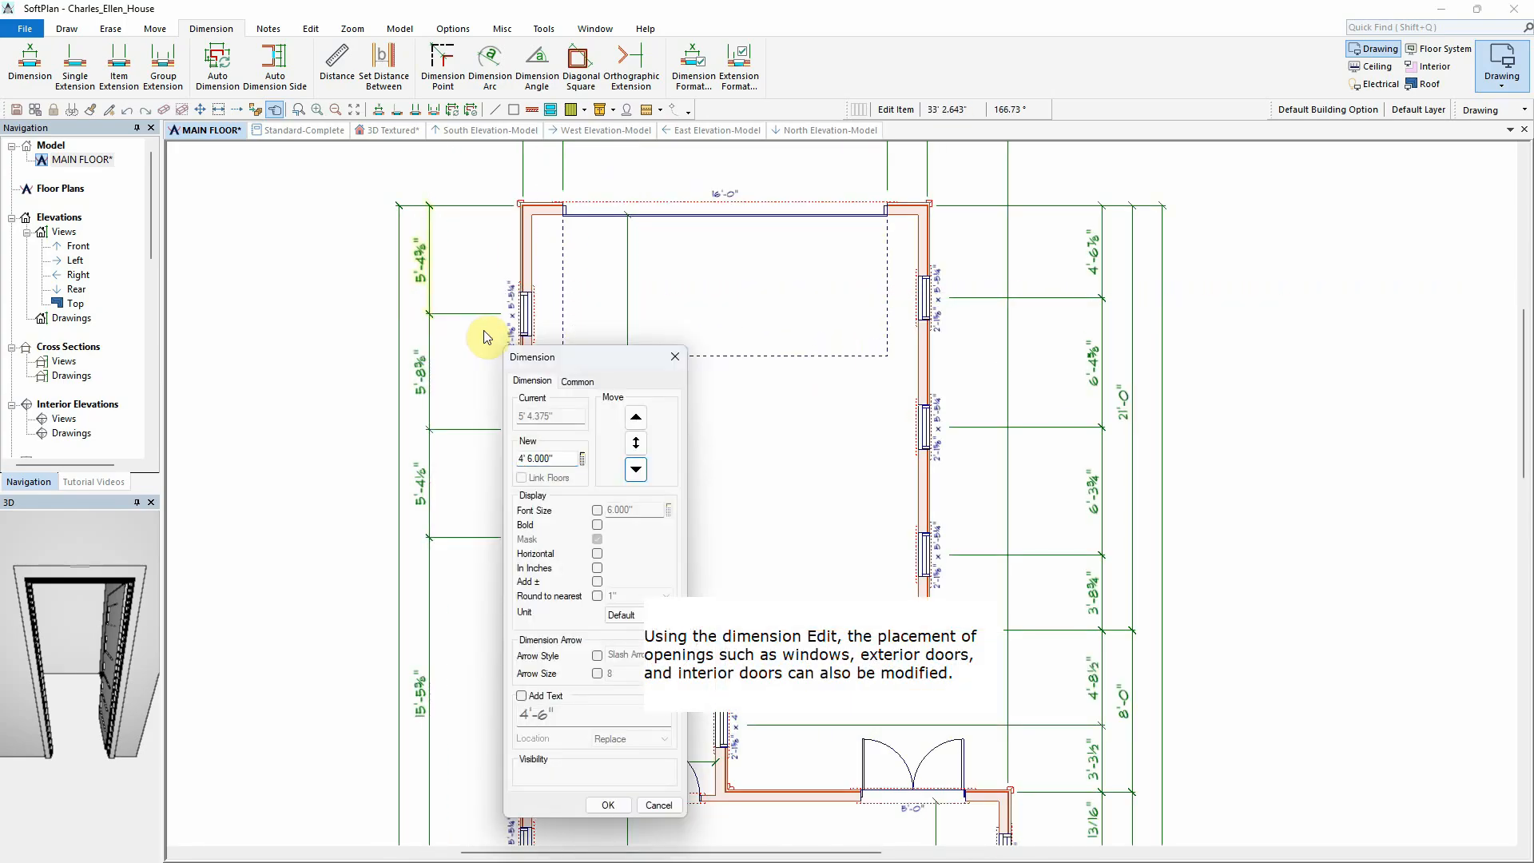
click(621, 470)
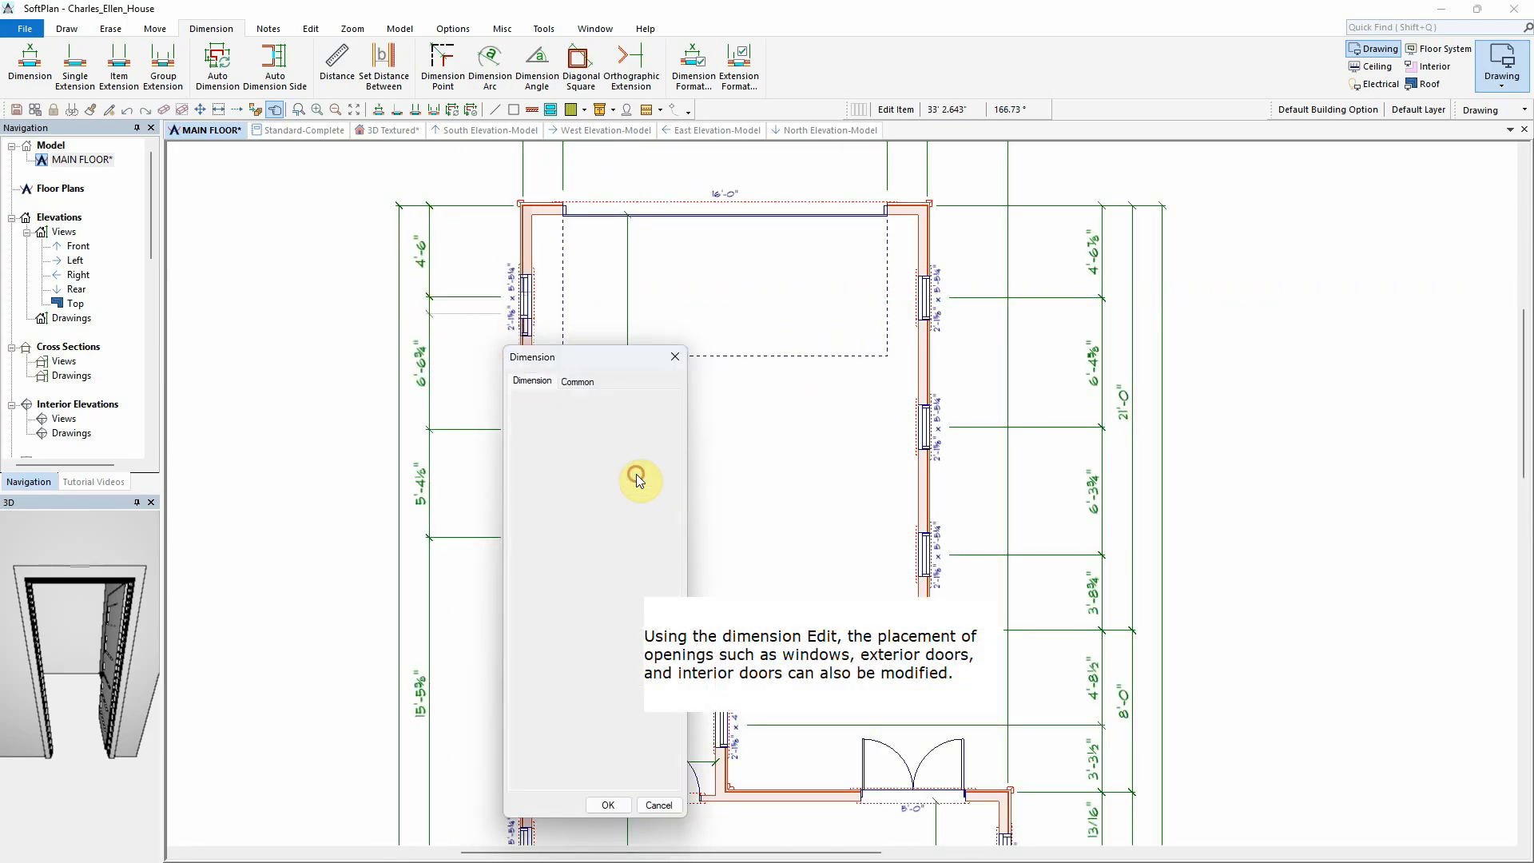
right_click(1103, 285)
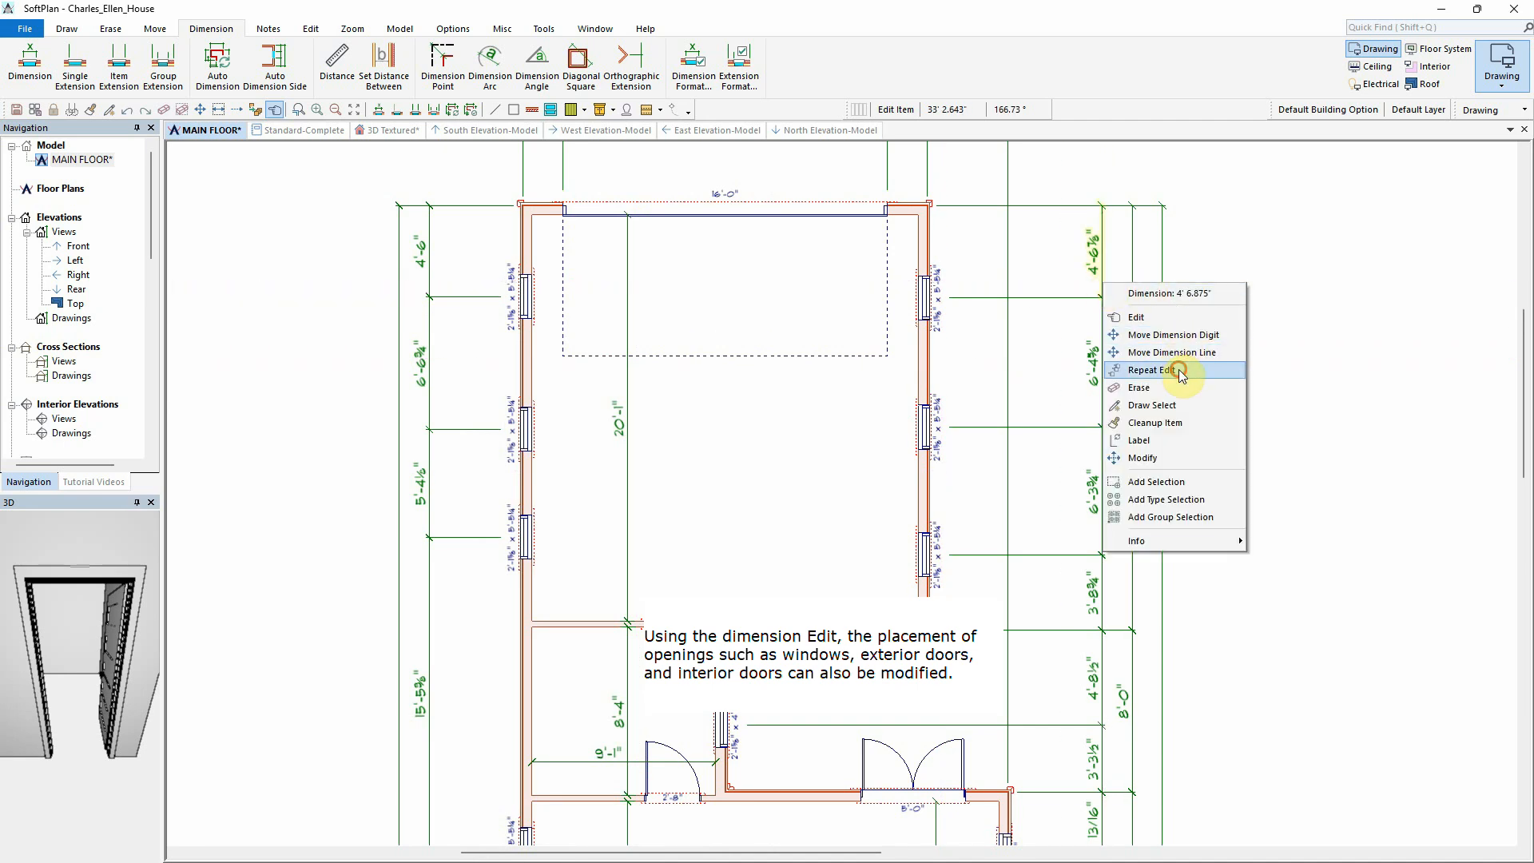
click(1179, 371)
Step: Set both window-to-window dimensions along the garage's right wall to 6'-0", moving the lower windows
right_click(1105, 408)
click(1134, 436)
text(6' 0.000")
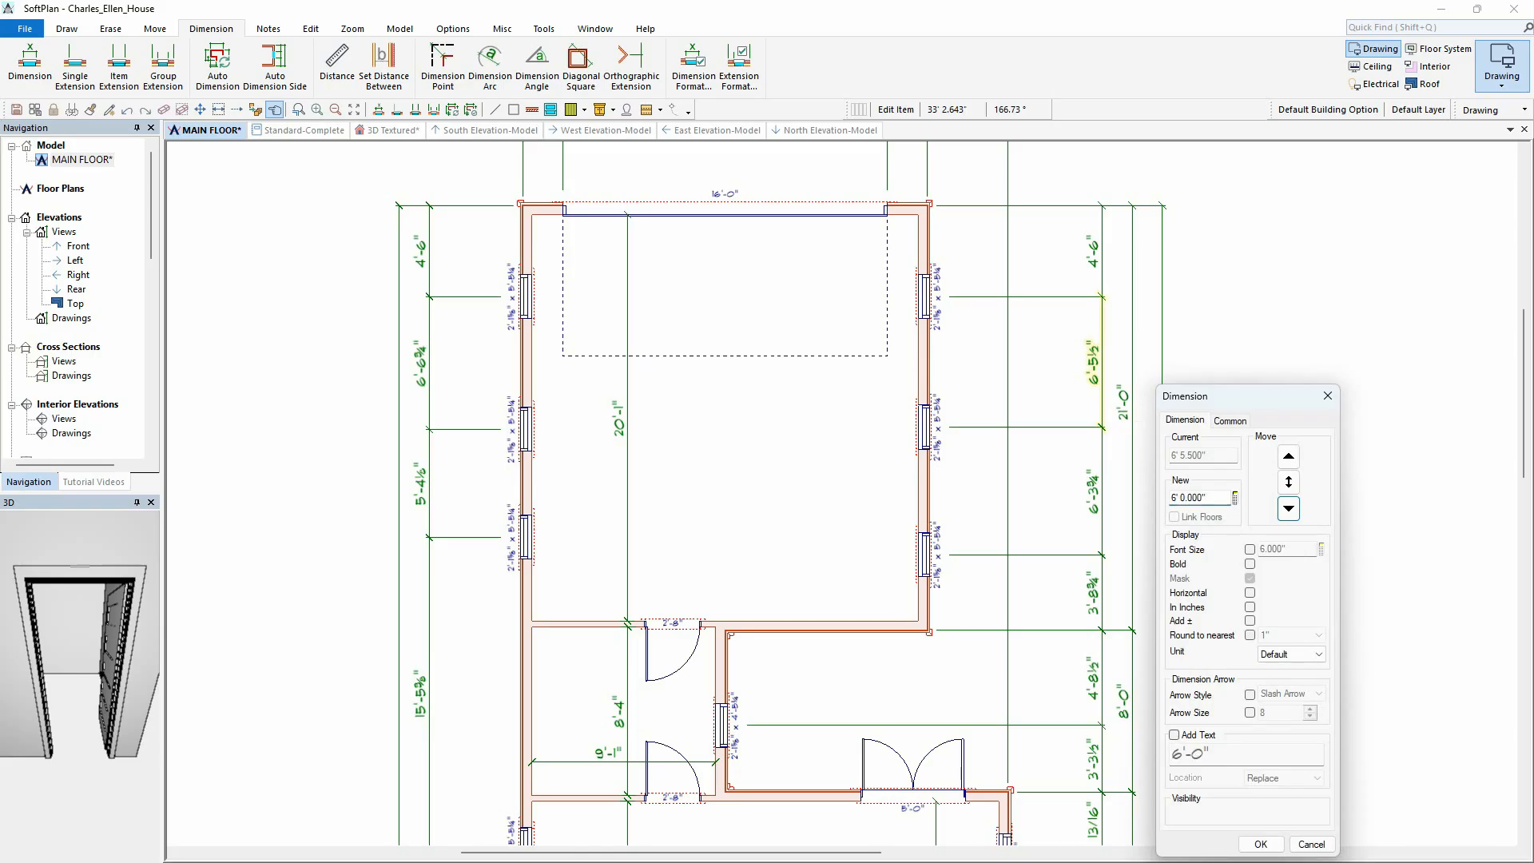
key(Return)
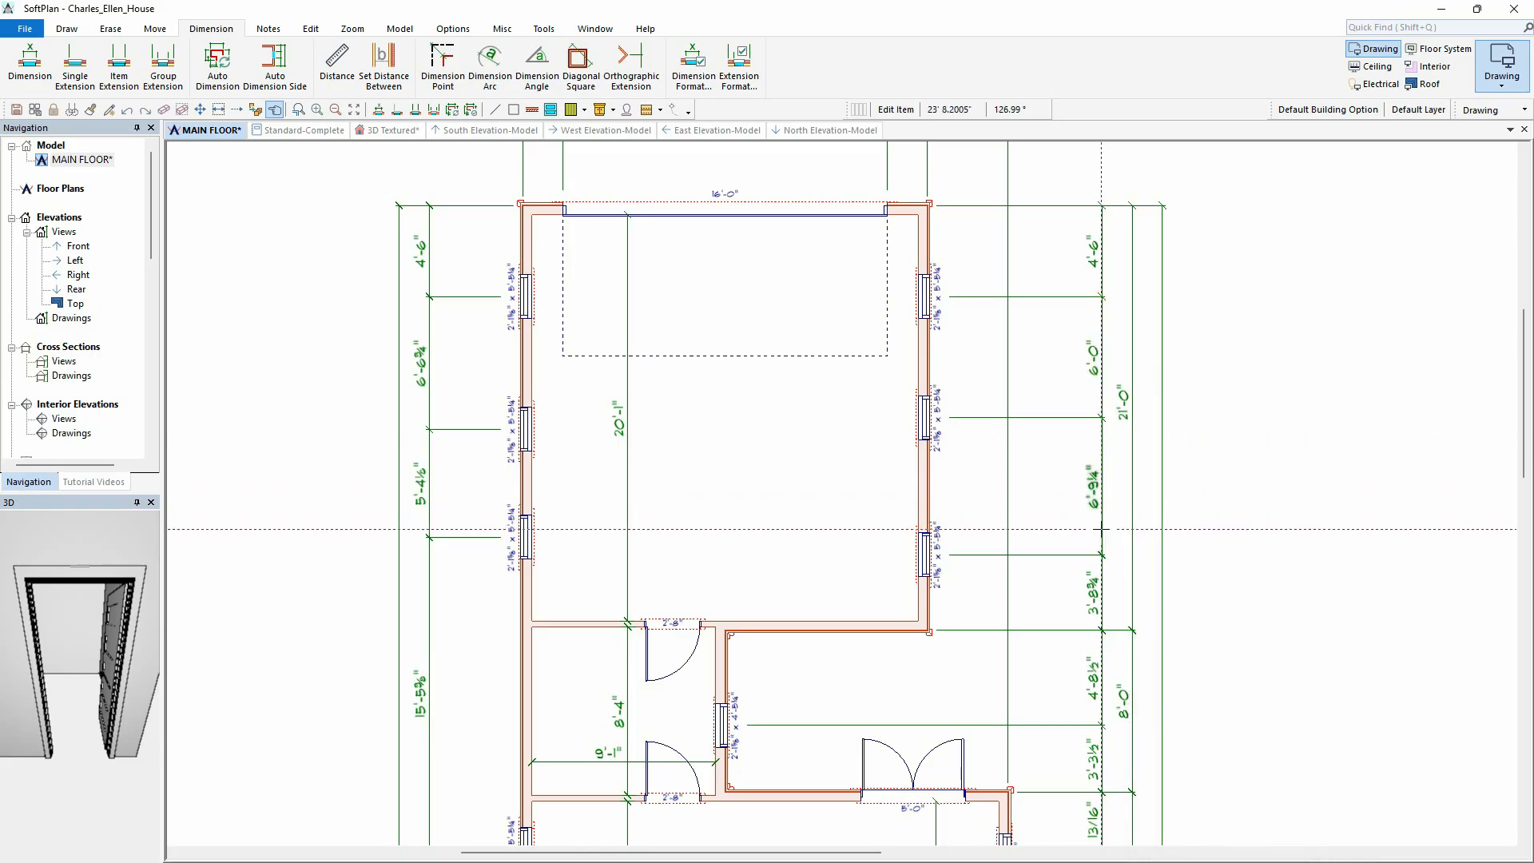
right_click(1102, 530)
click(1150, 599)
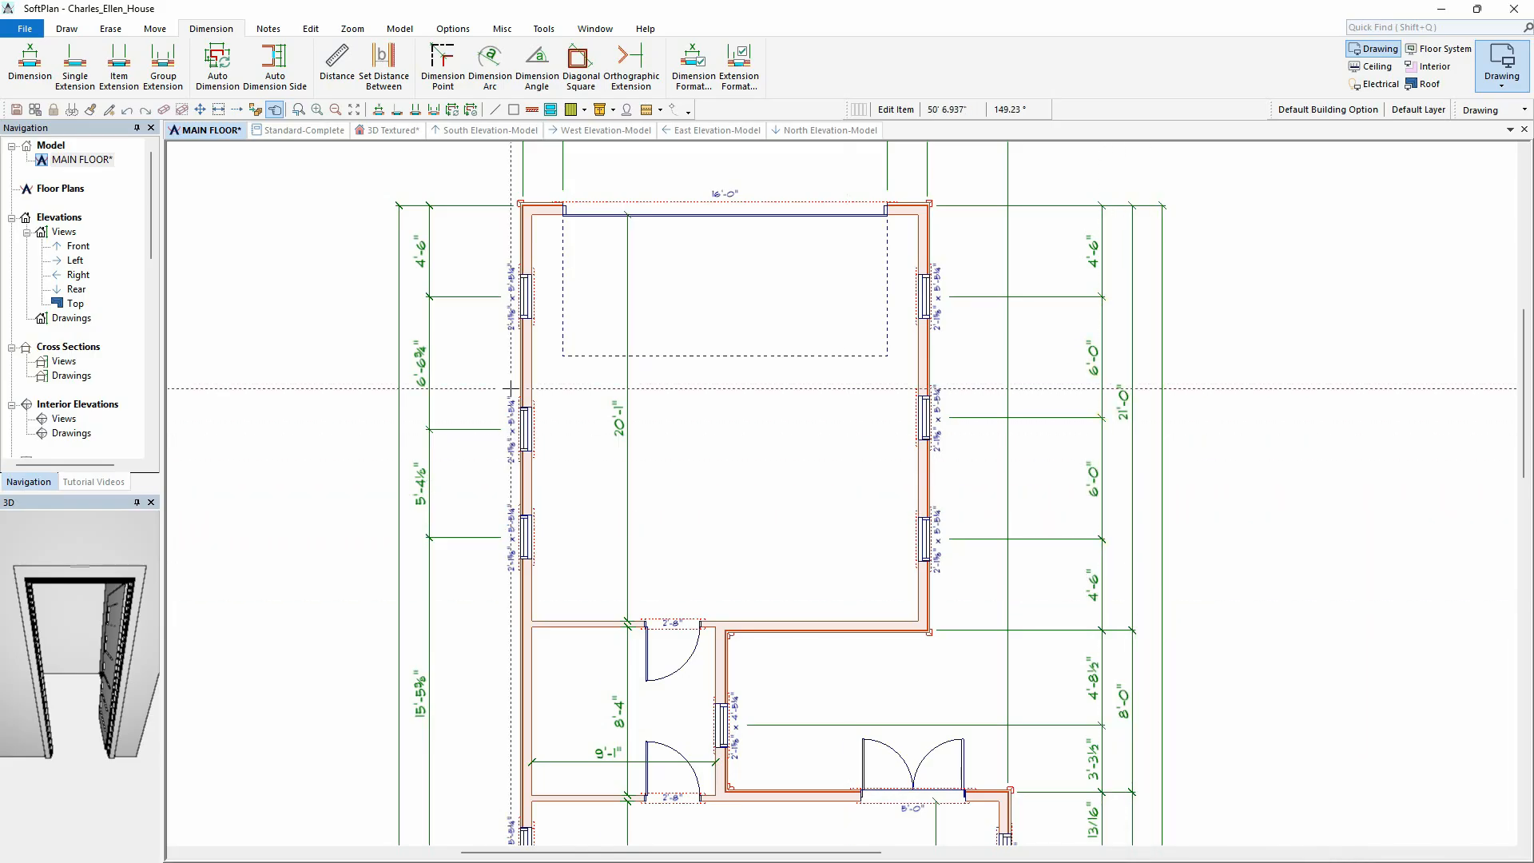
Step: Repeat the 6'-0" dimension edit on both window spacings along the garage's left wall
right_click(429, 397)
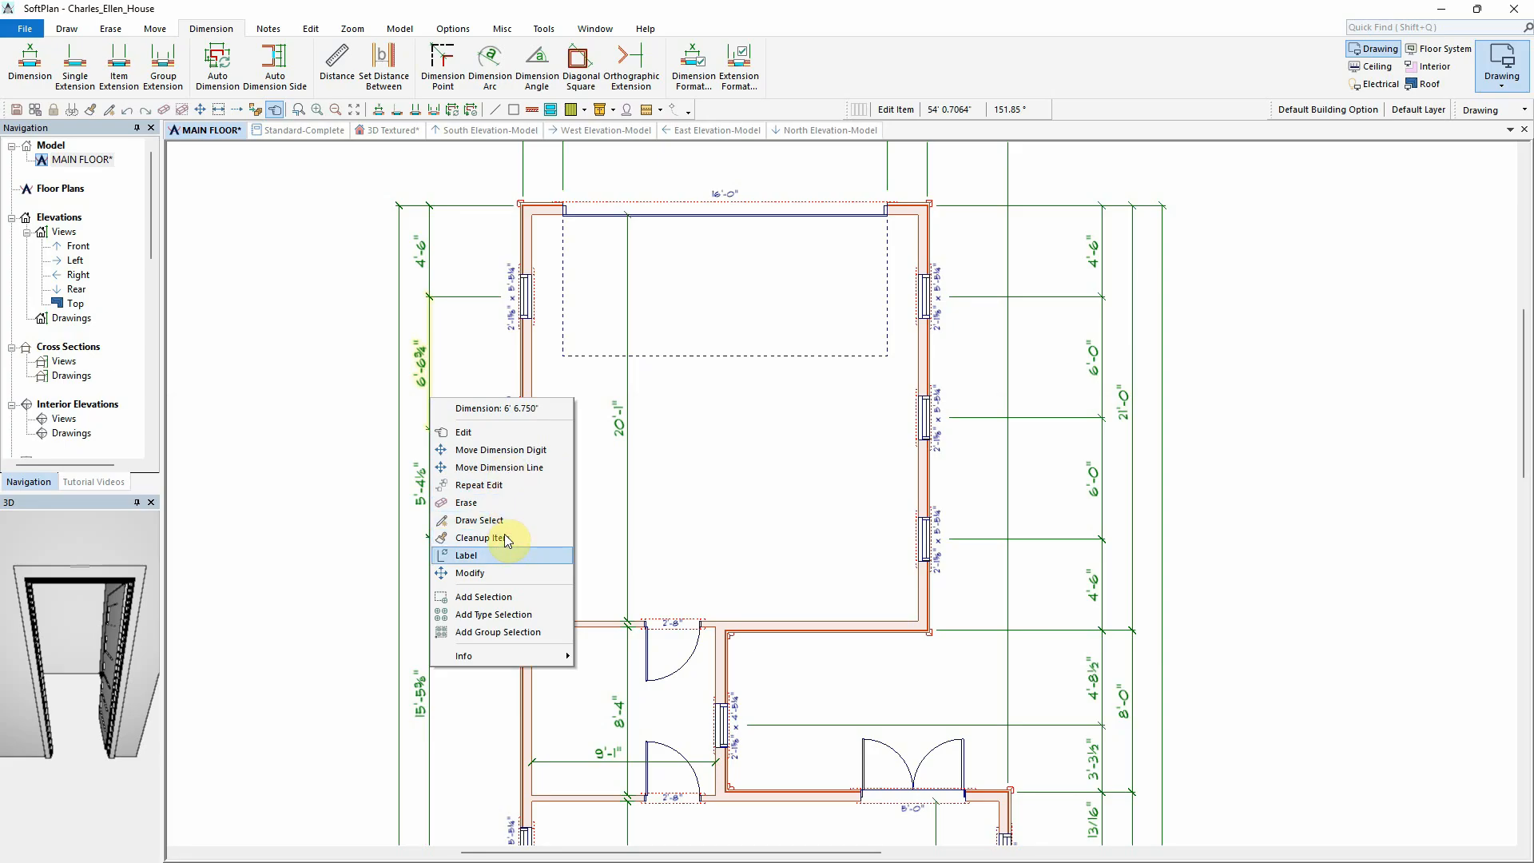
click(499, 485)
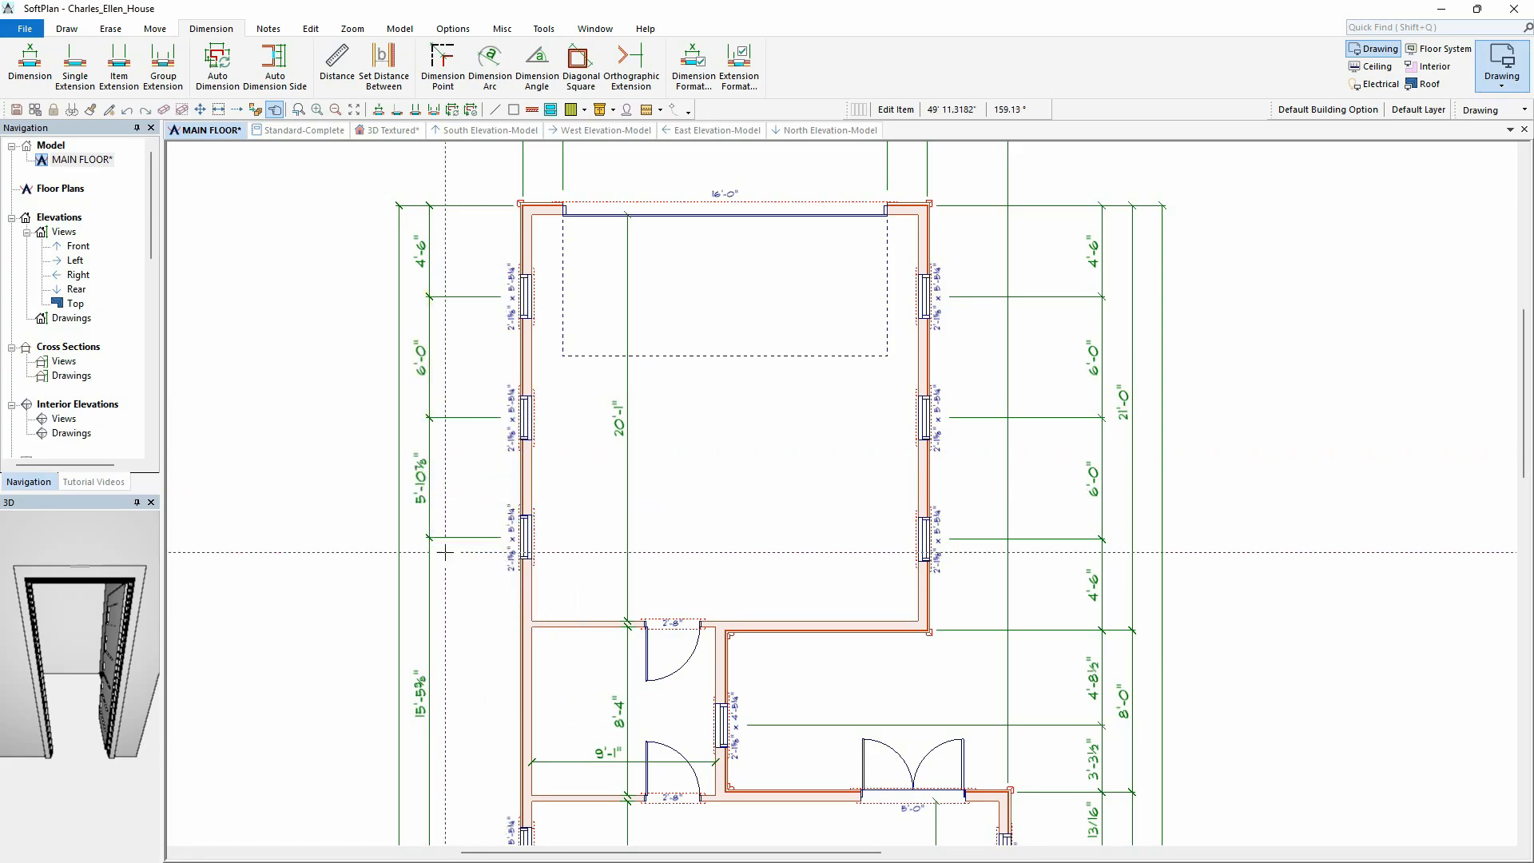
right_click(429, 527)
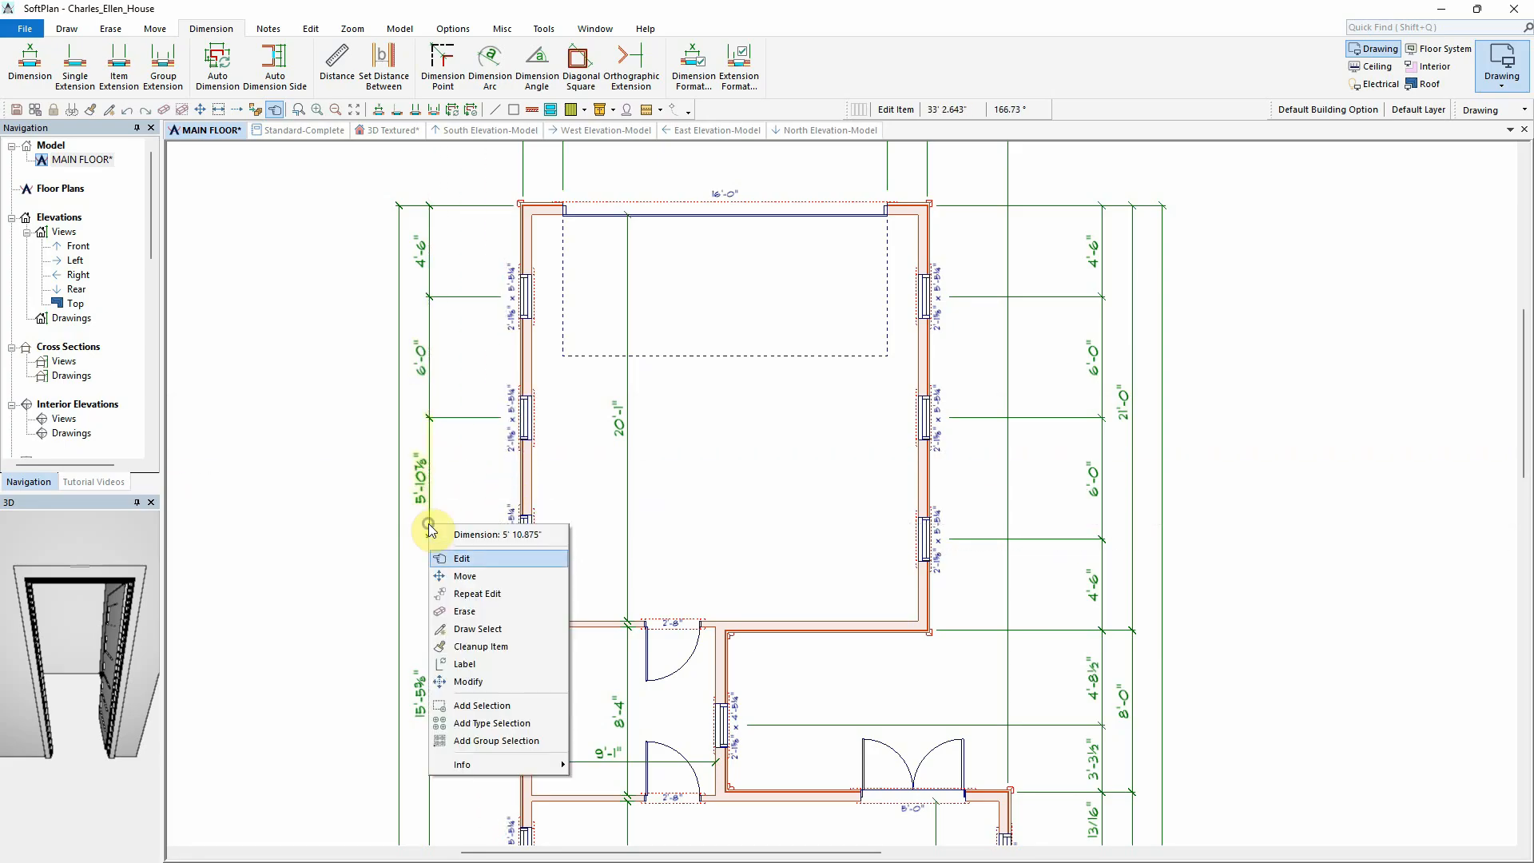
click(494, 597)
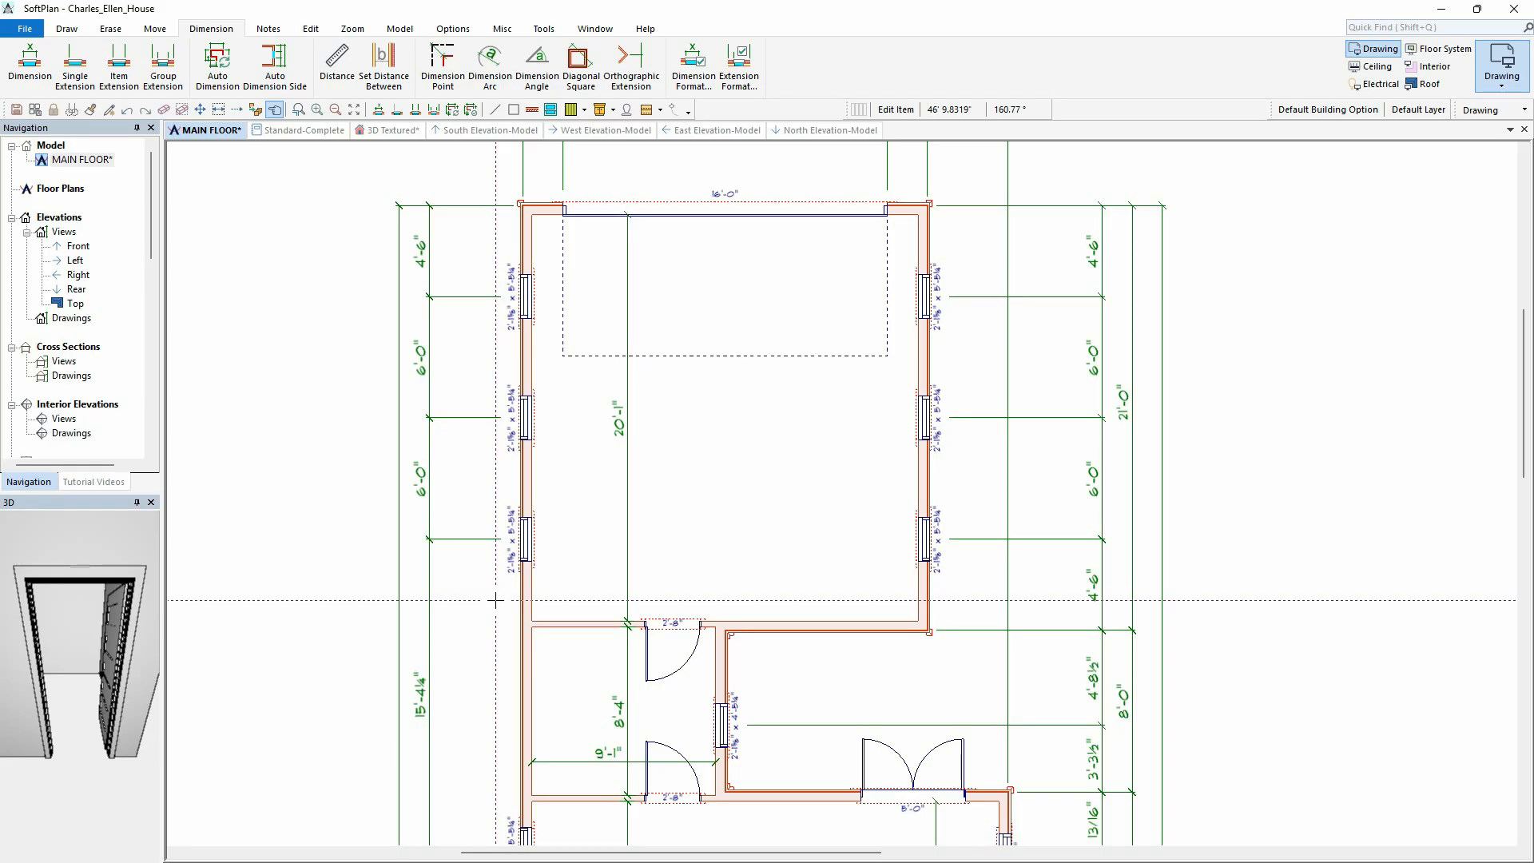
Step: Center the window on the exterior wall of the narrow room behind the garage
middle_drag(915, 729, 834, 286)
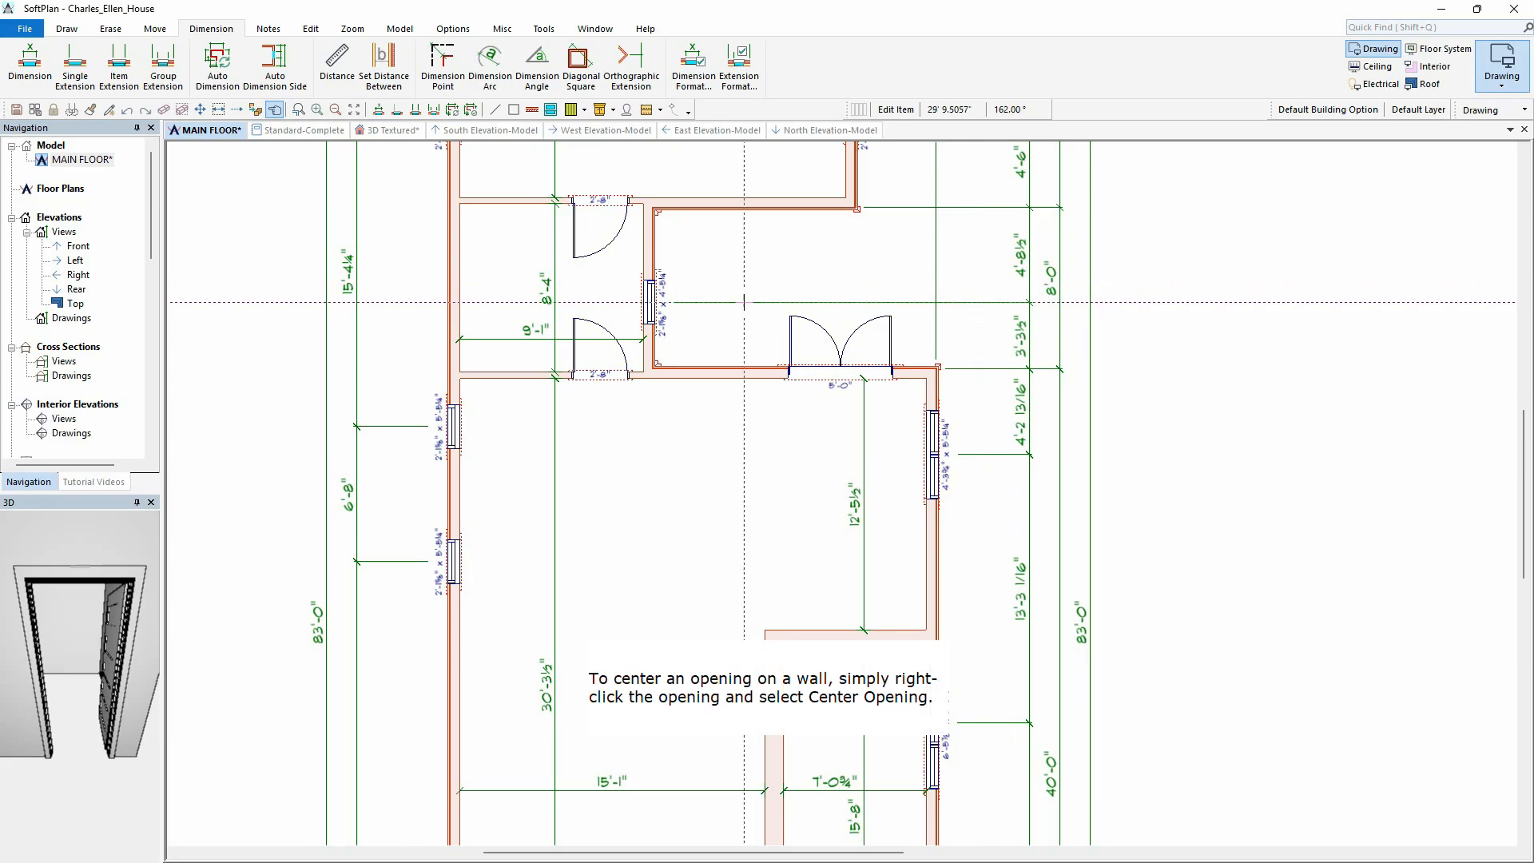
right_click(649, 304)
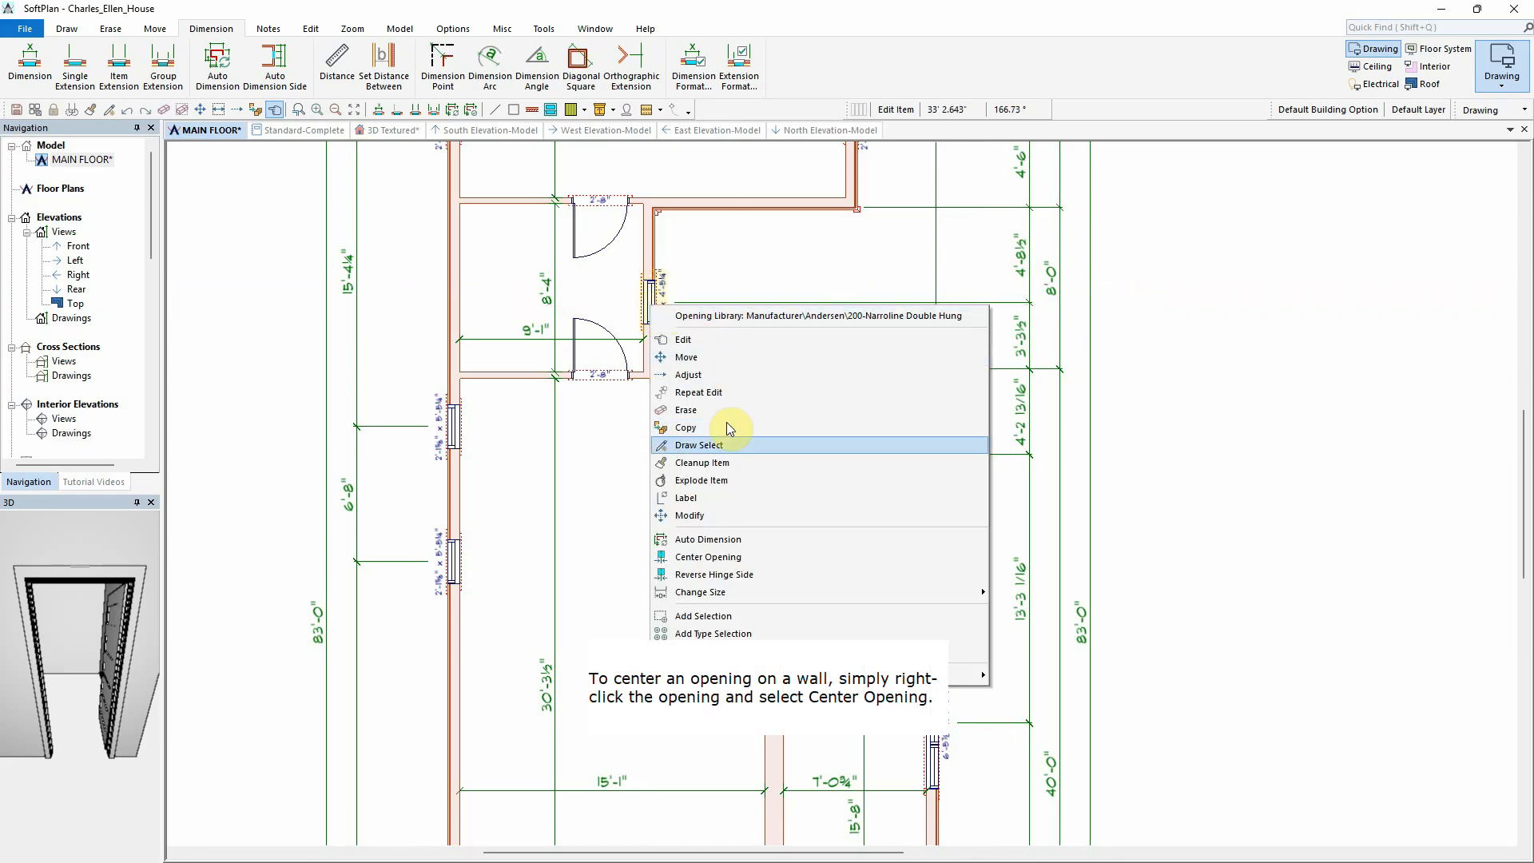
click(736, 559)
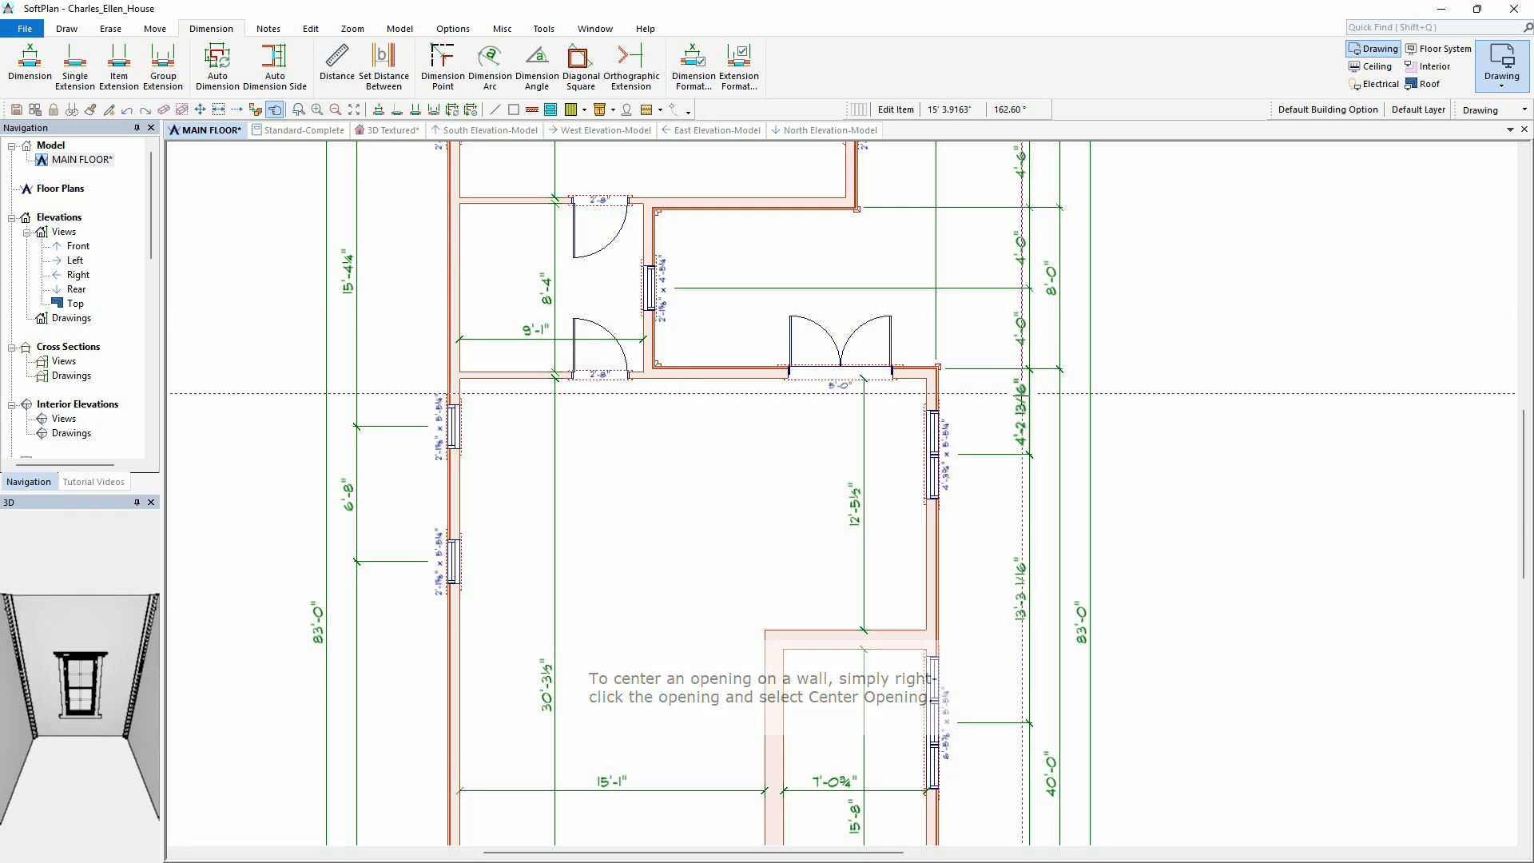
Step: Change the centered window in the narrow room behind the garage to the next wider size, 2'-5⅝" x 4'-5¼"
right_click(647, 297)
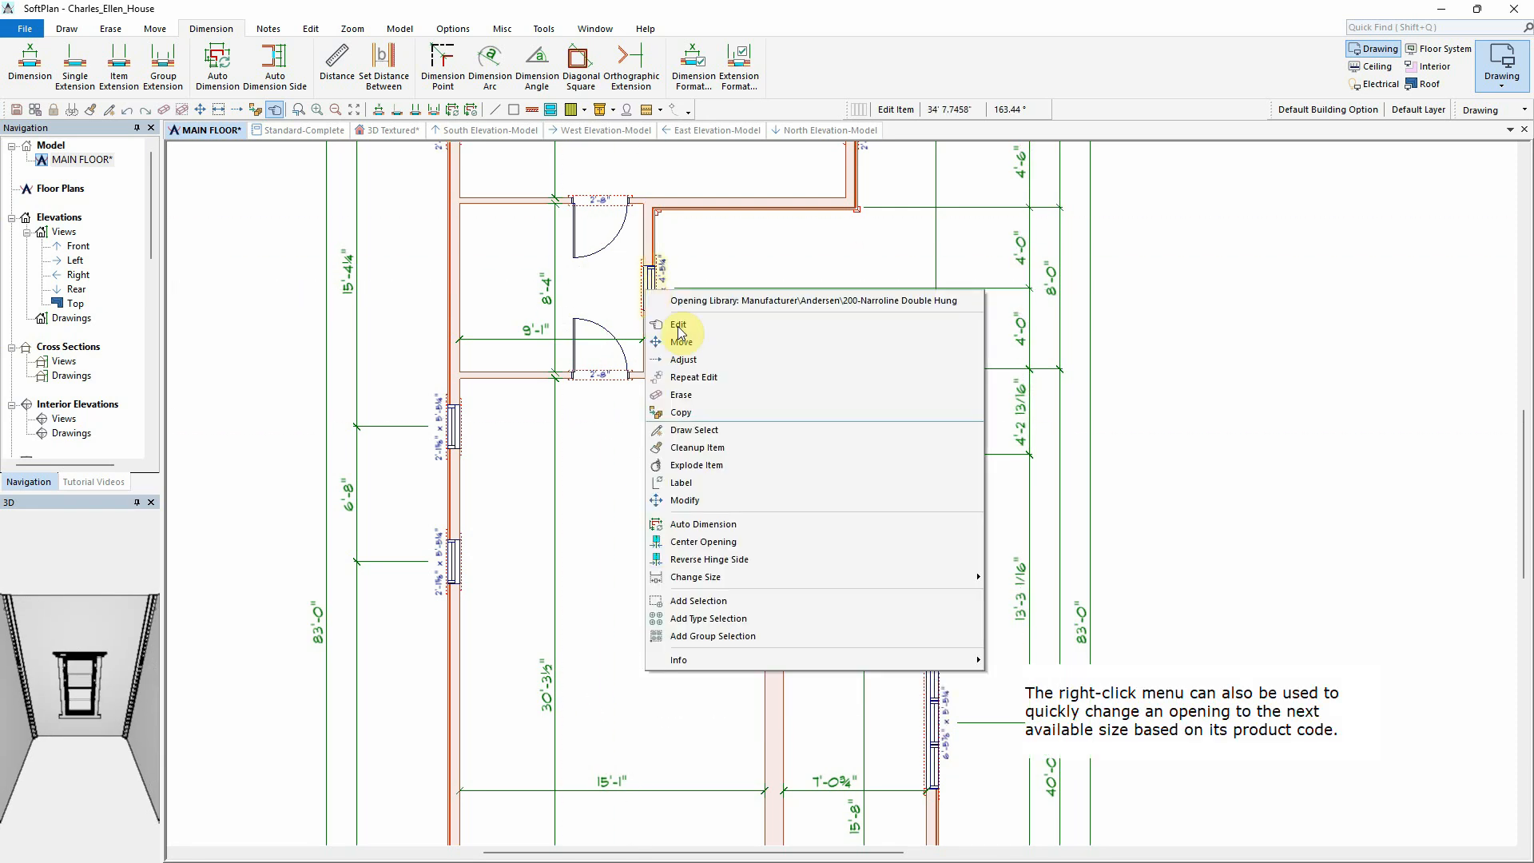
mouse_move(757, 577)
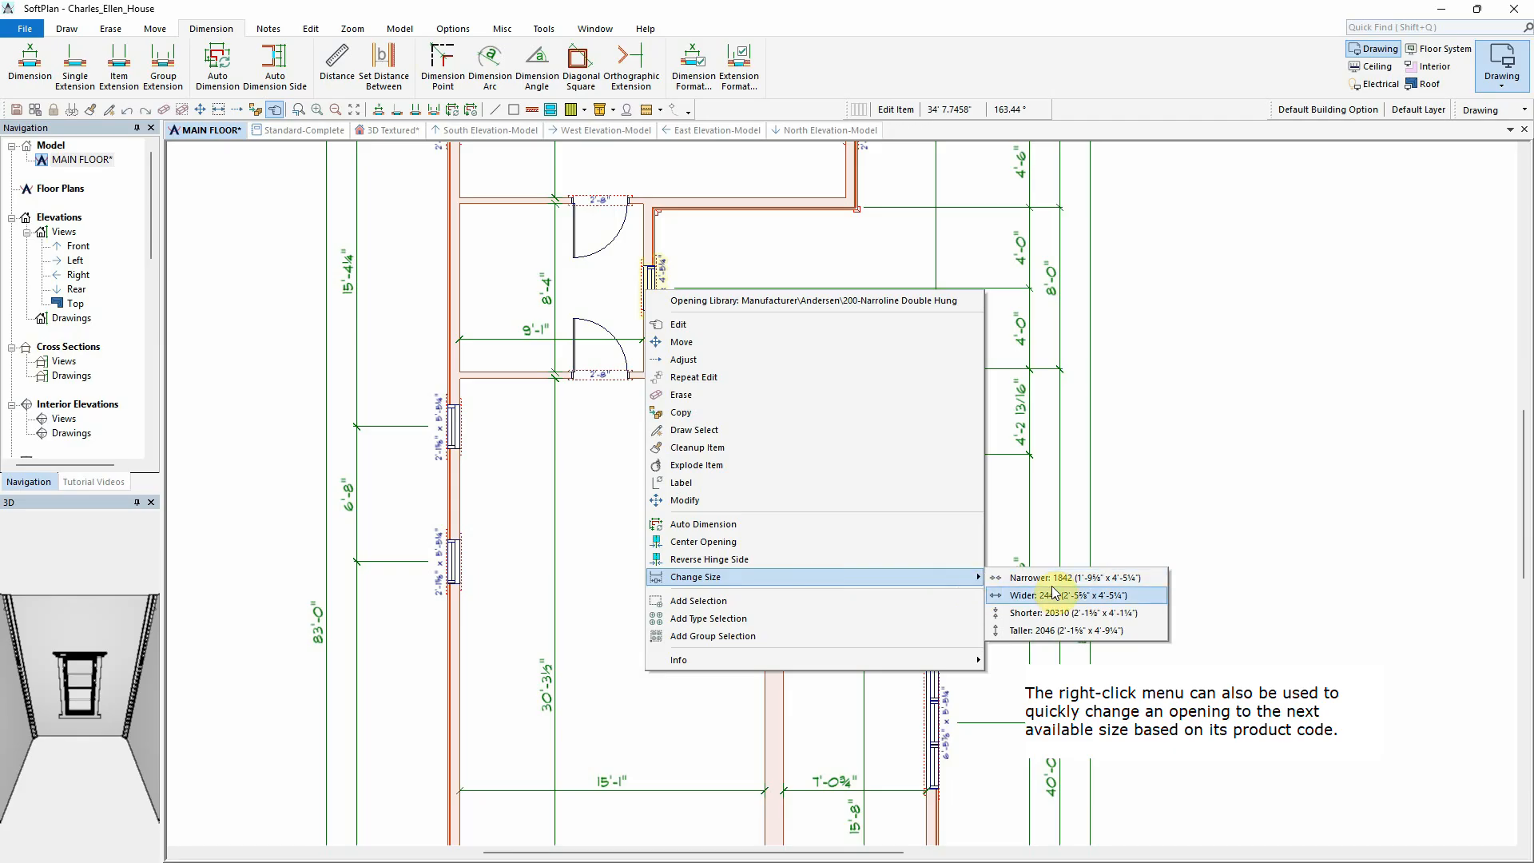
click(1087, 597)
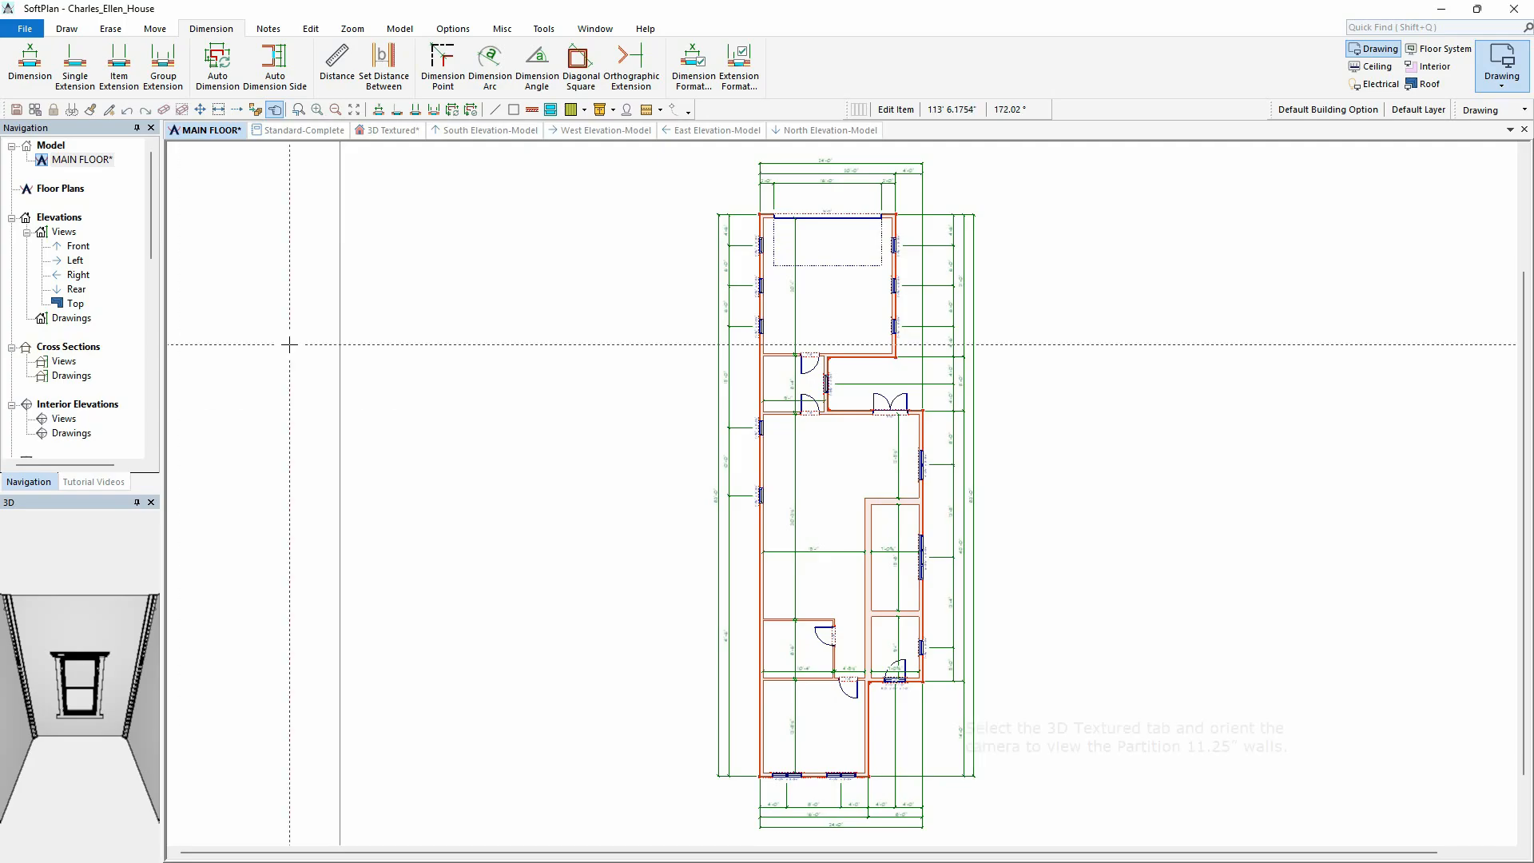
Step: In the 3D textured view, set the long Partition 11.25" wall's height to 1' with an offset of 9' up
click(390, 130)
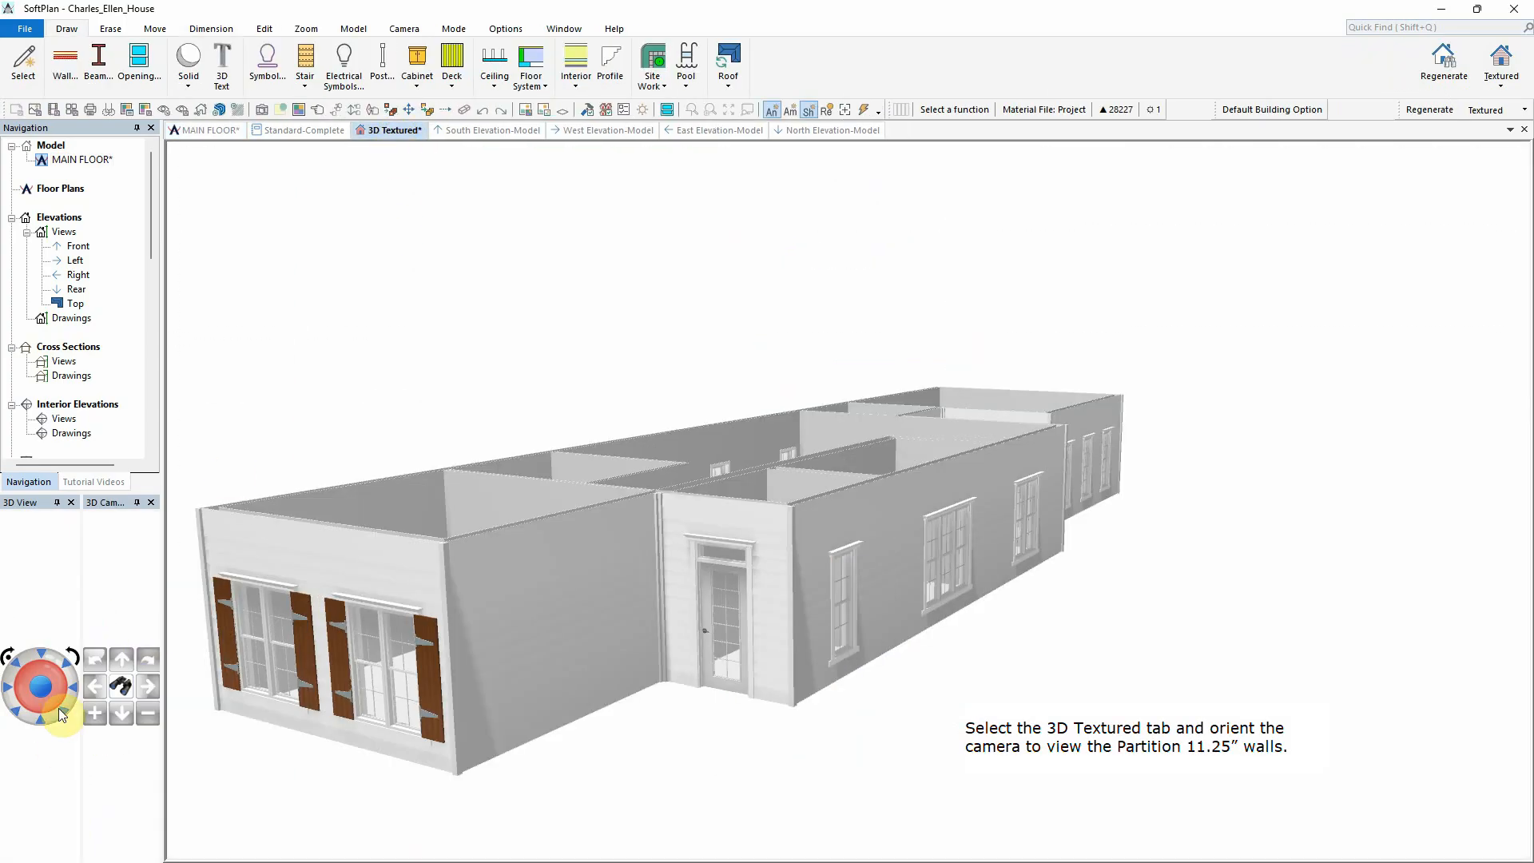
drag(57, 707, 68, 707)
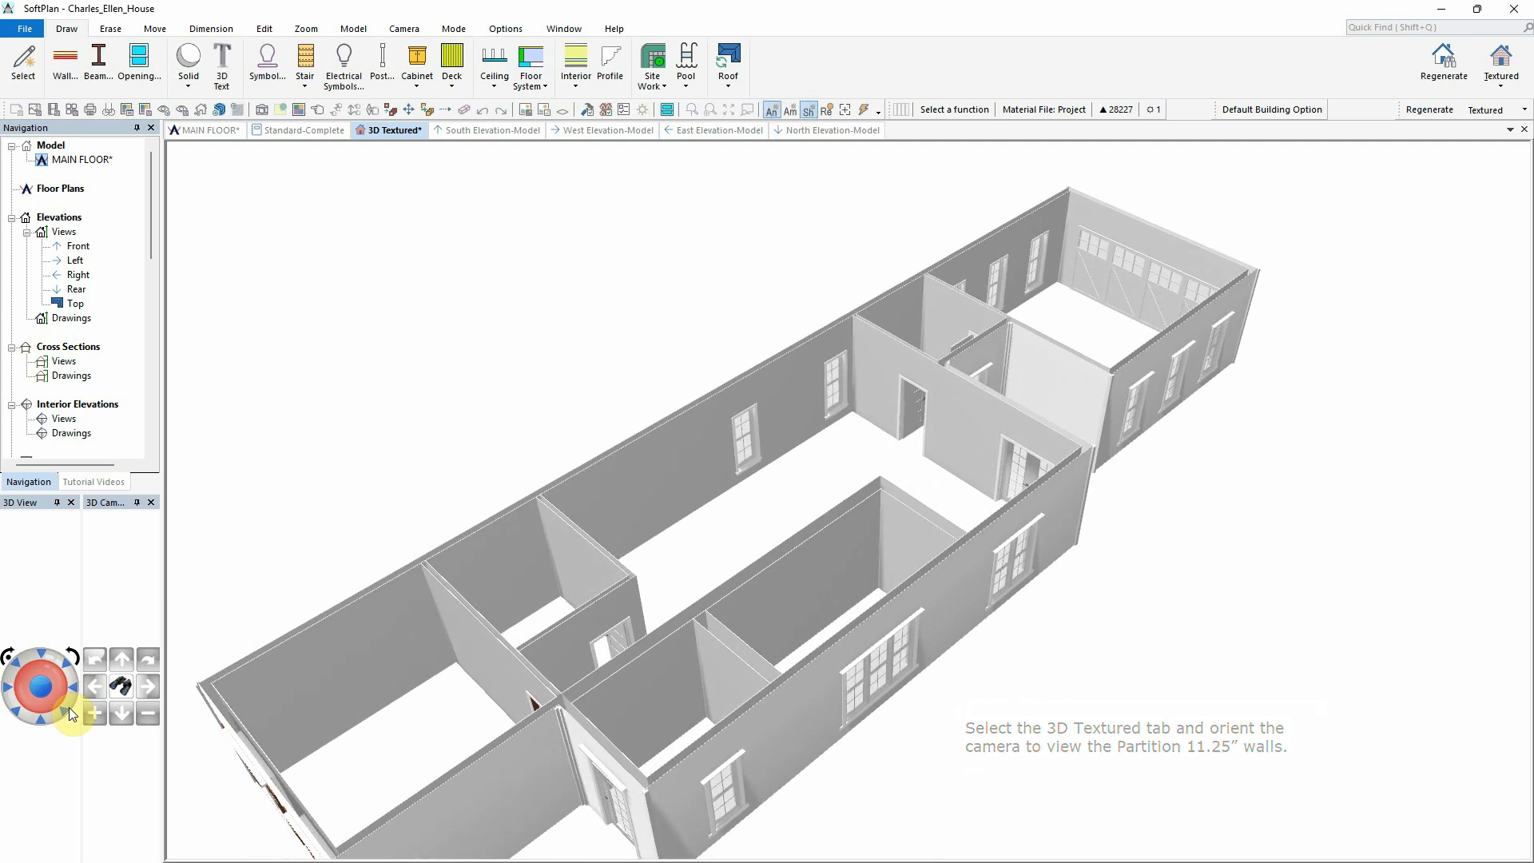
right_click(674, 680)
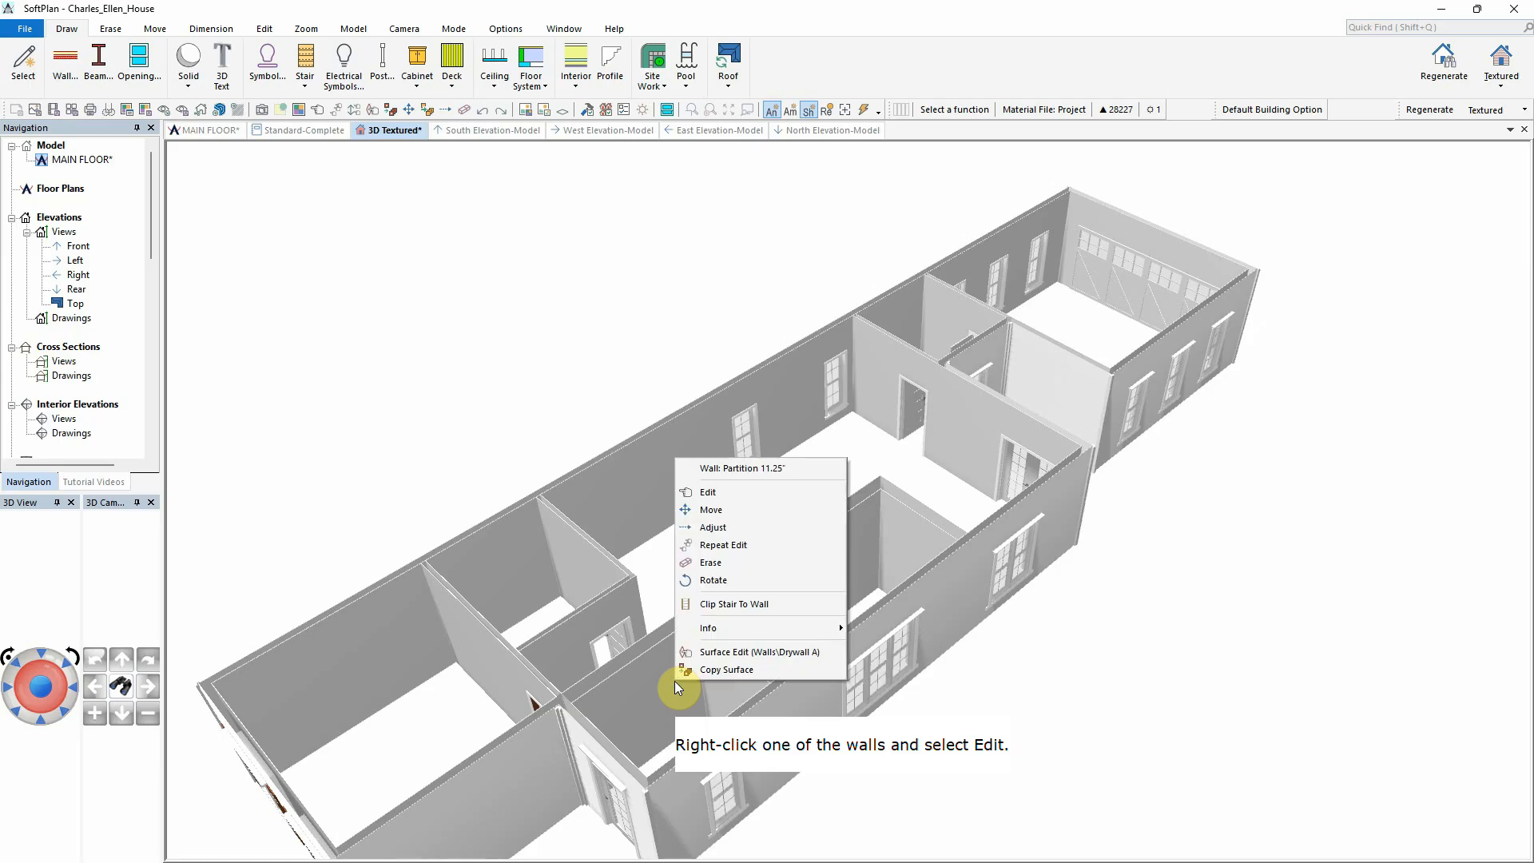
click(735, 497)
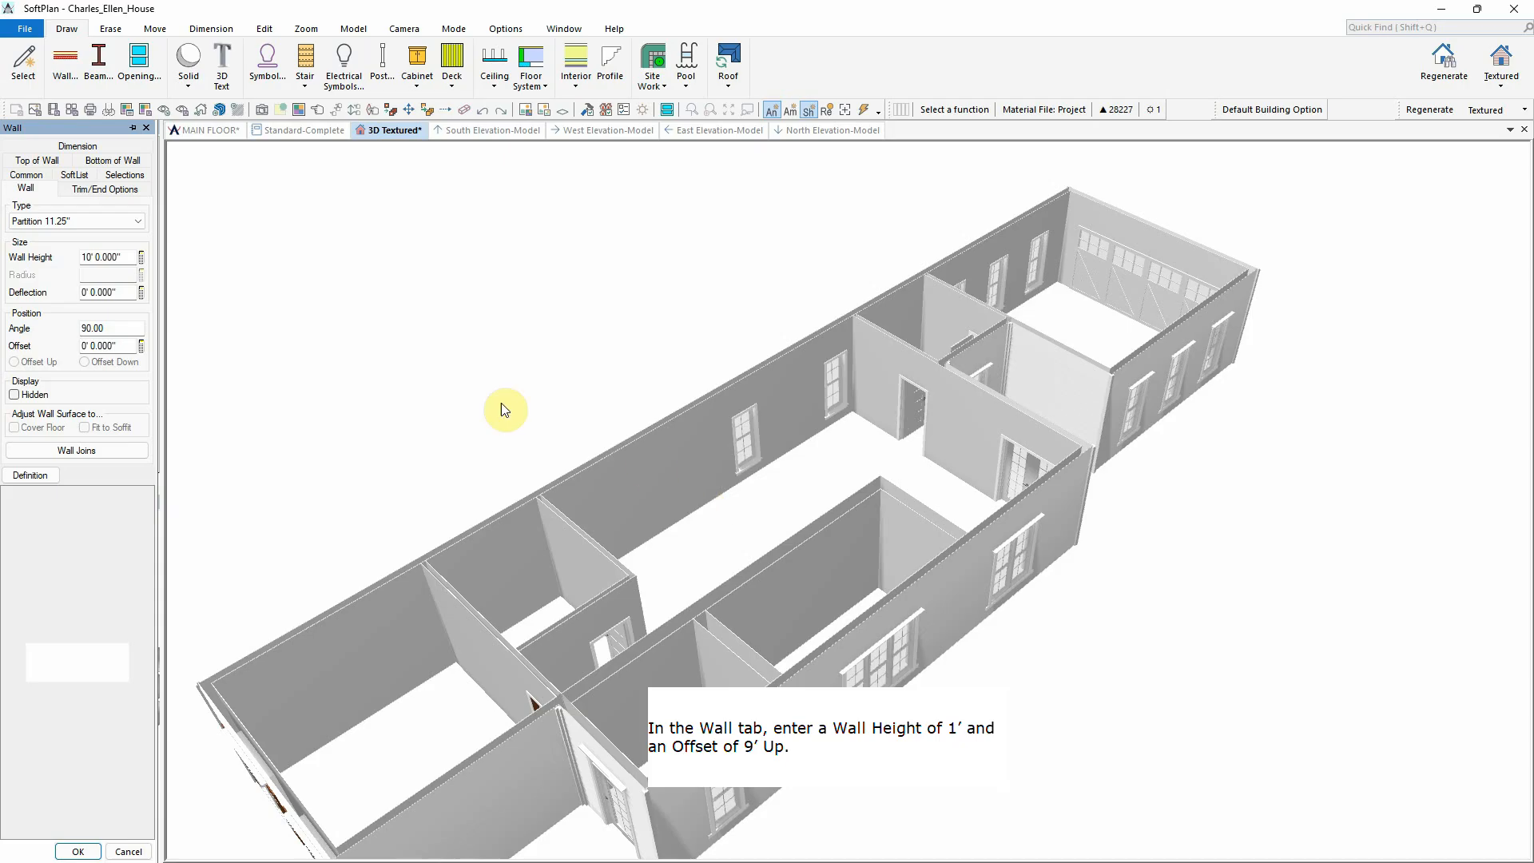
click(132, 257)
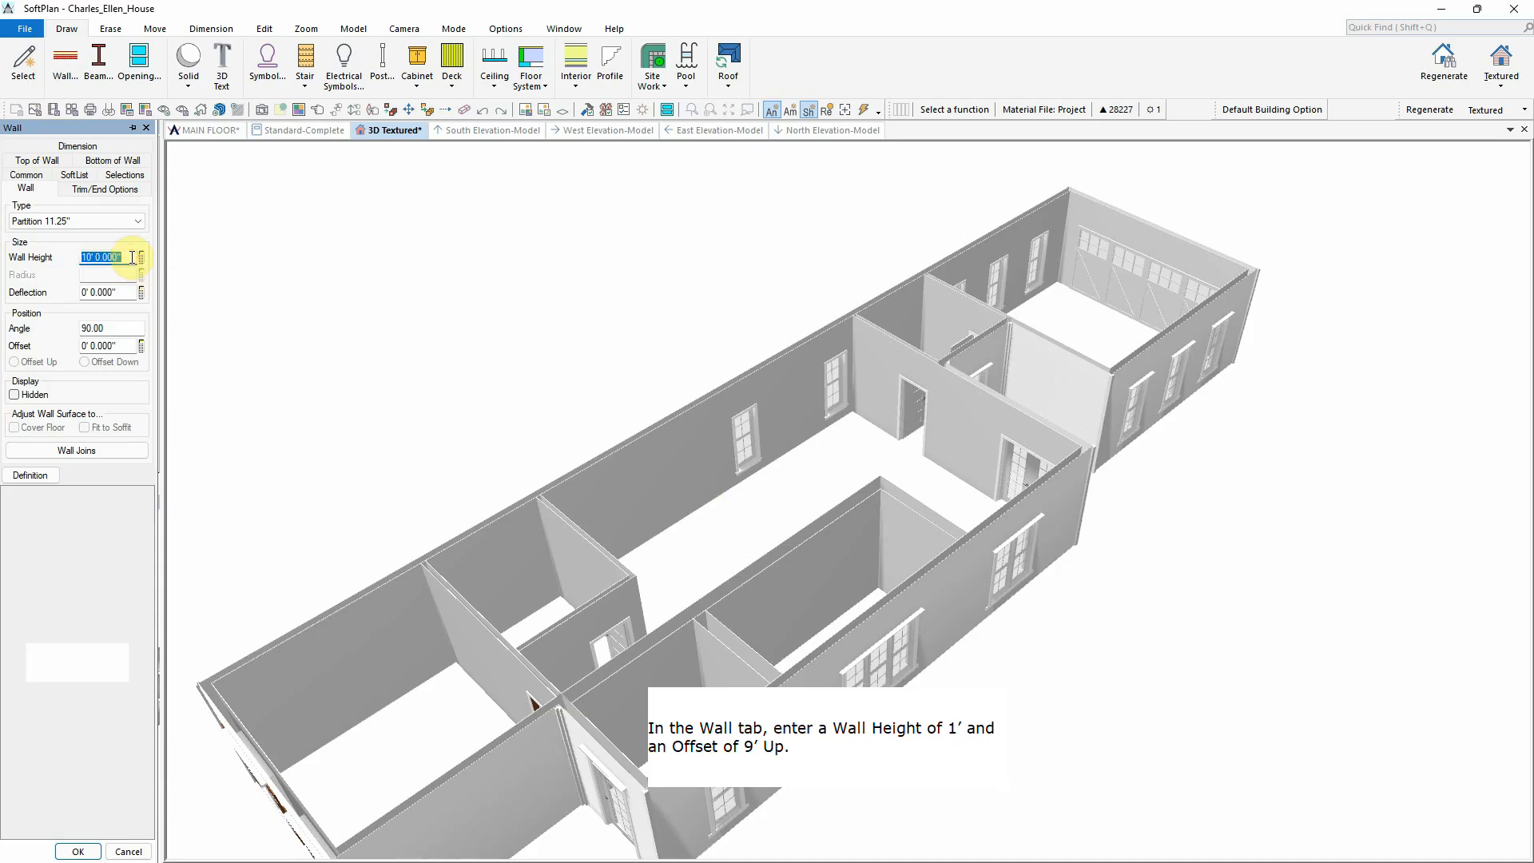
text(1')
key(Return)
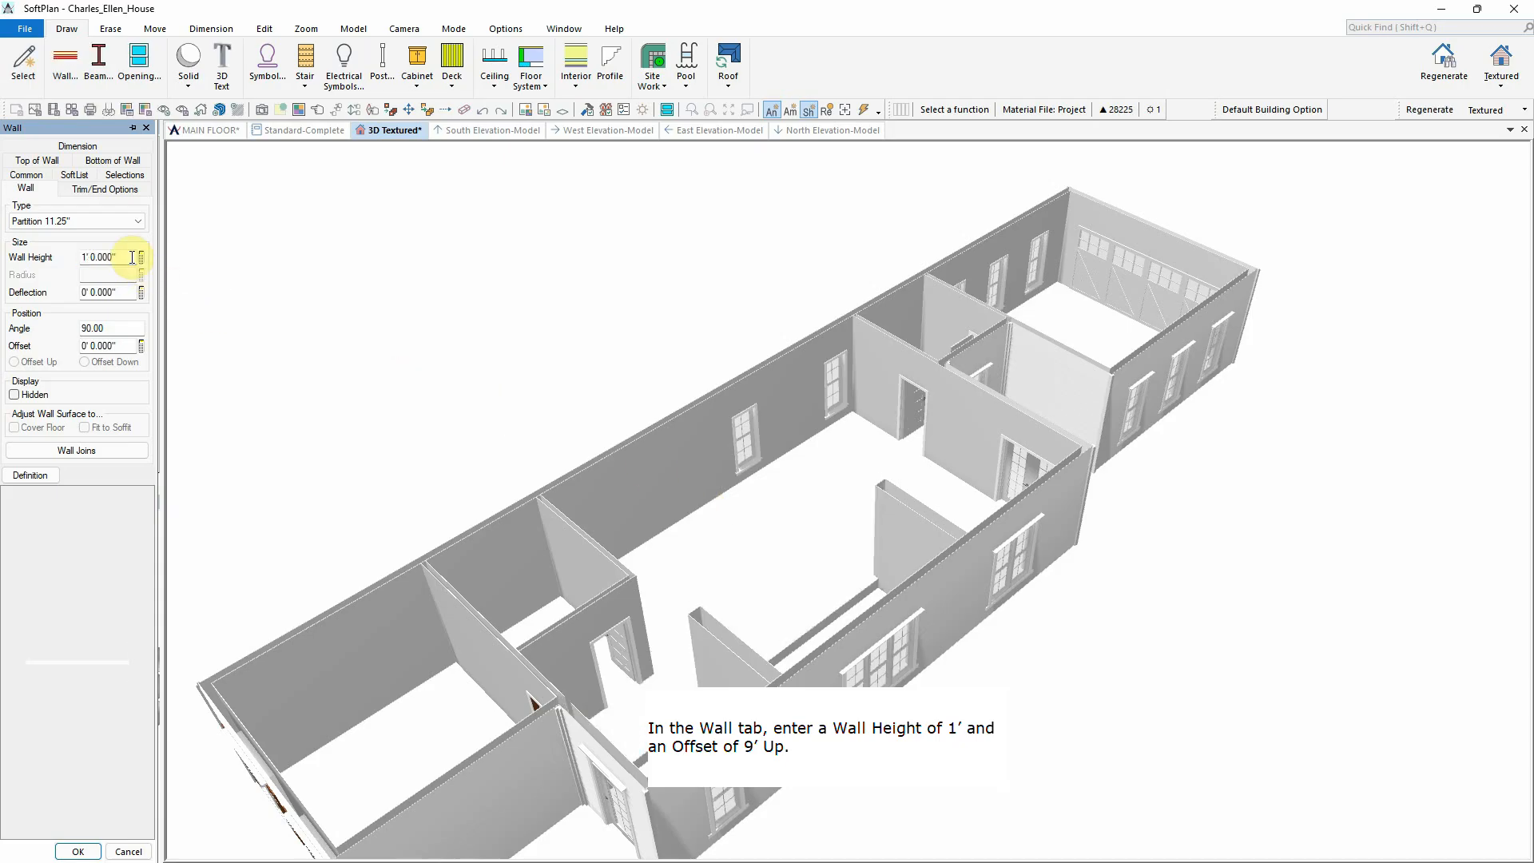
click(124, 345)
text(9)
key(Return)
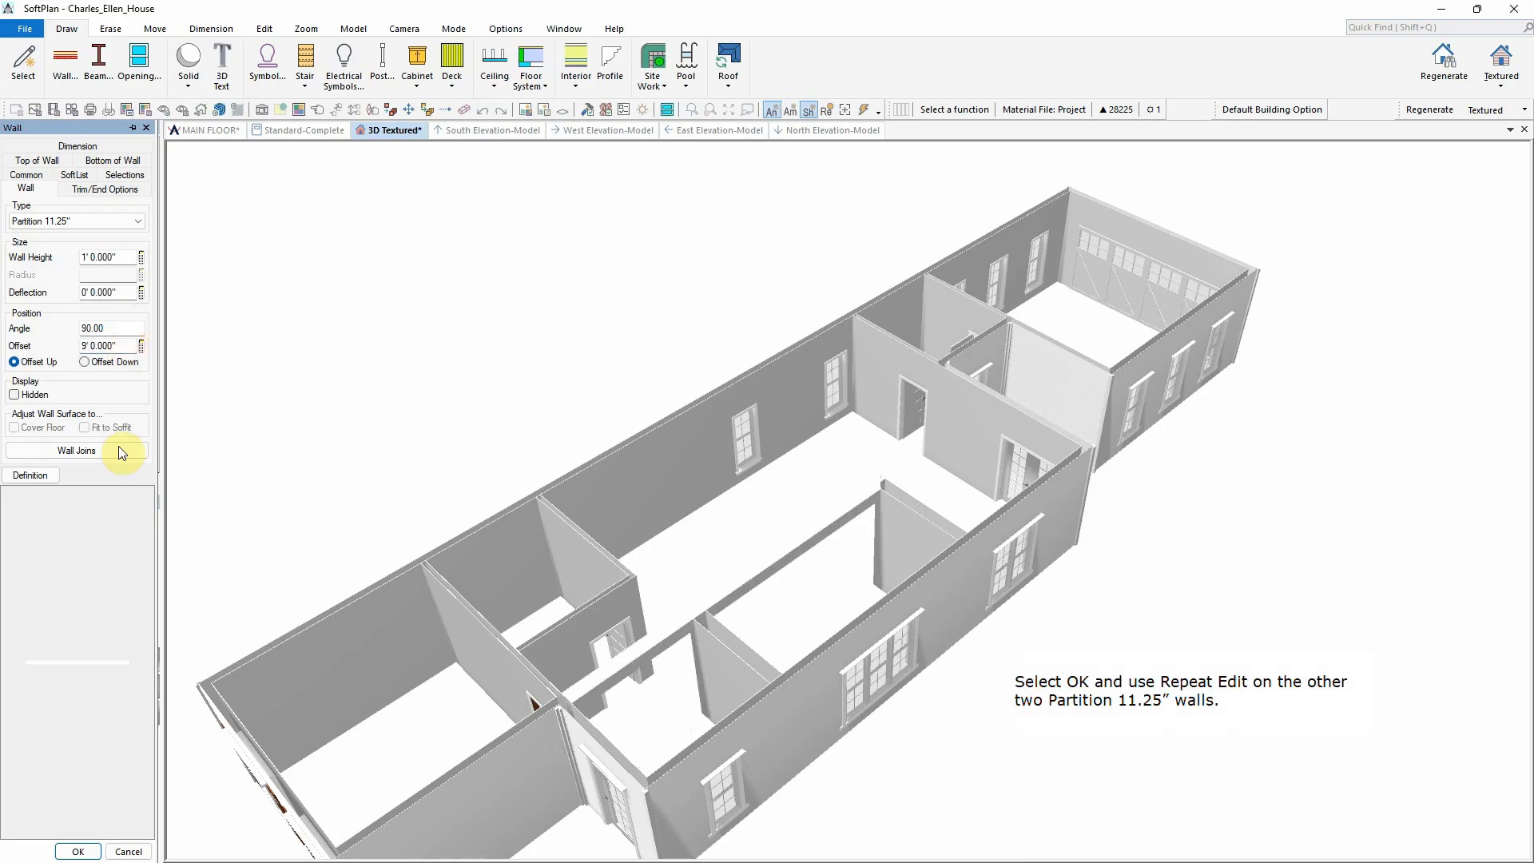
click(77, 849)
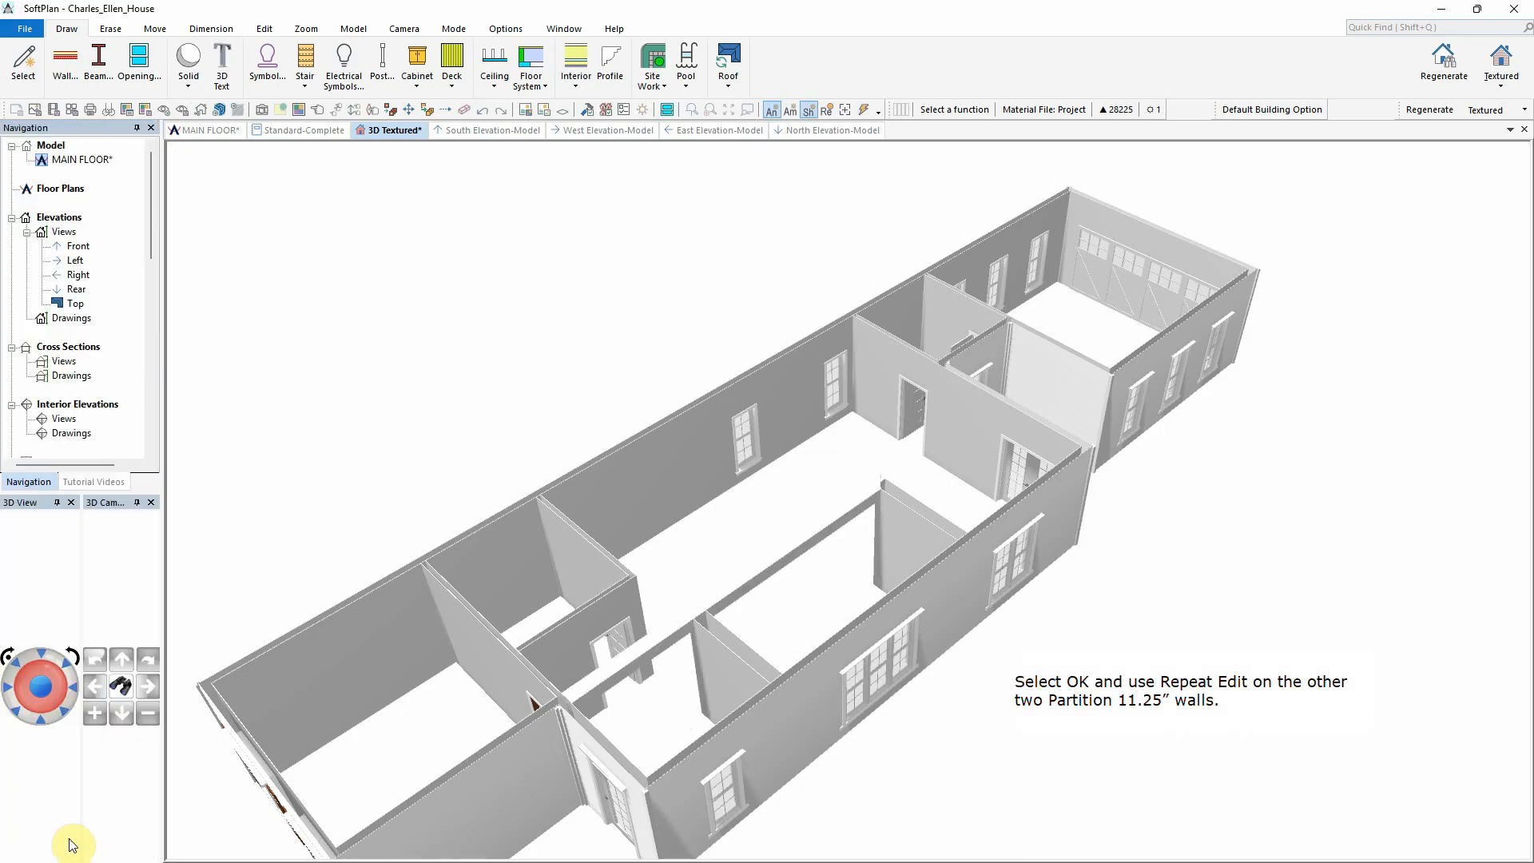
Step: Repeat the wall height and offset edit on the other two Partition 11.25" walls and view them from the opposite side
right_click(719, 665)
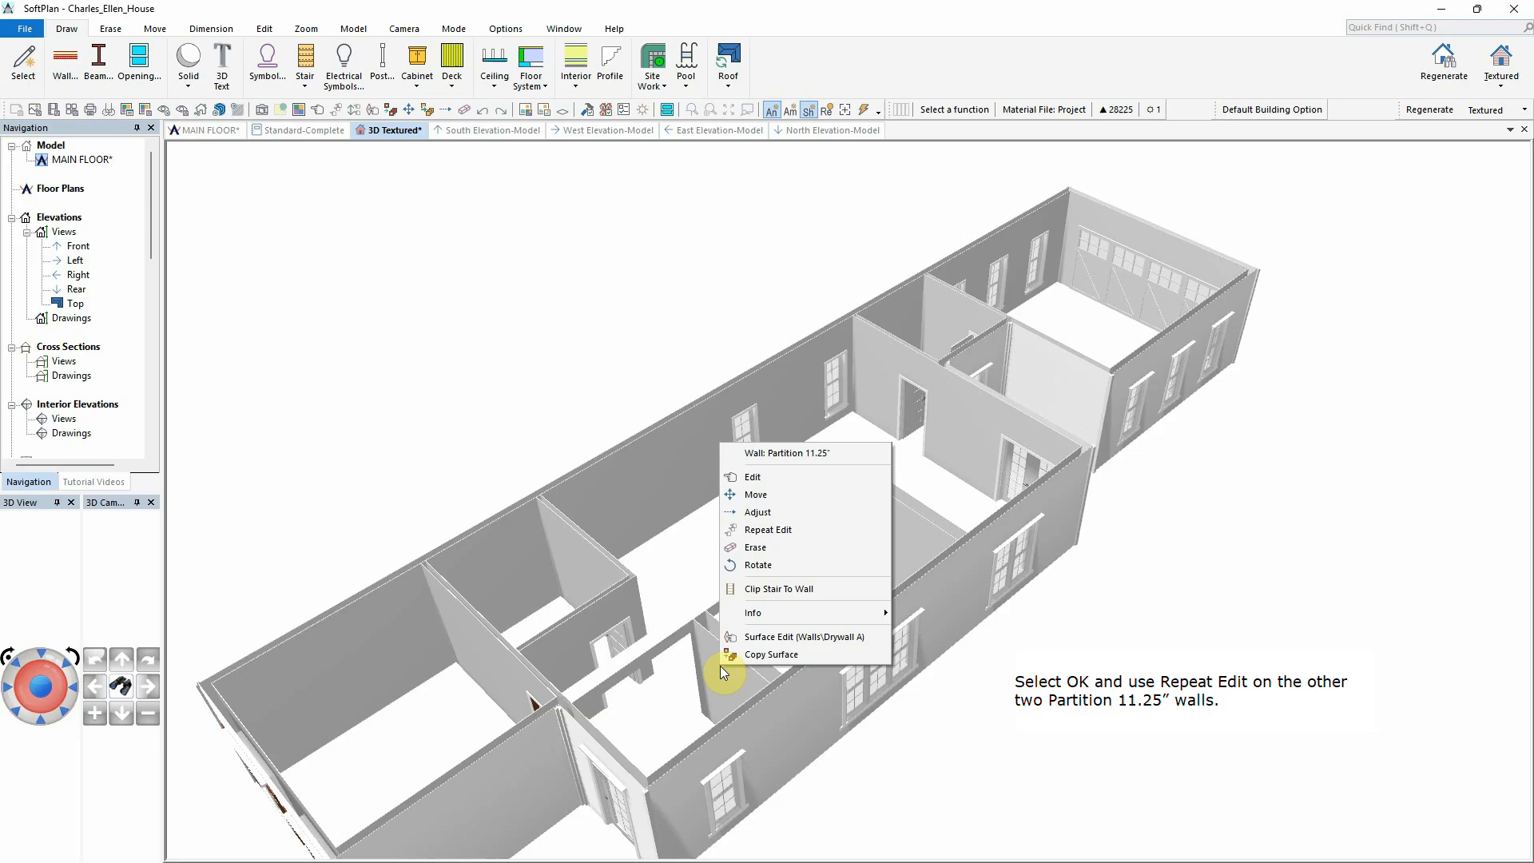
click(788, 530)
right_click(921, 536)
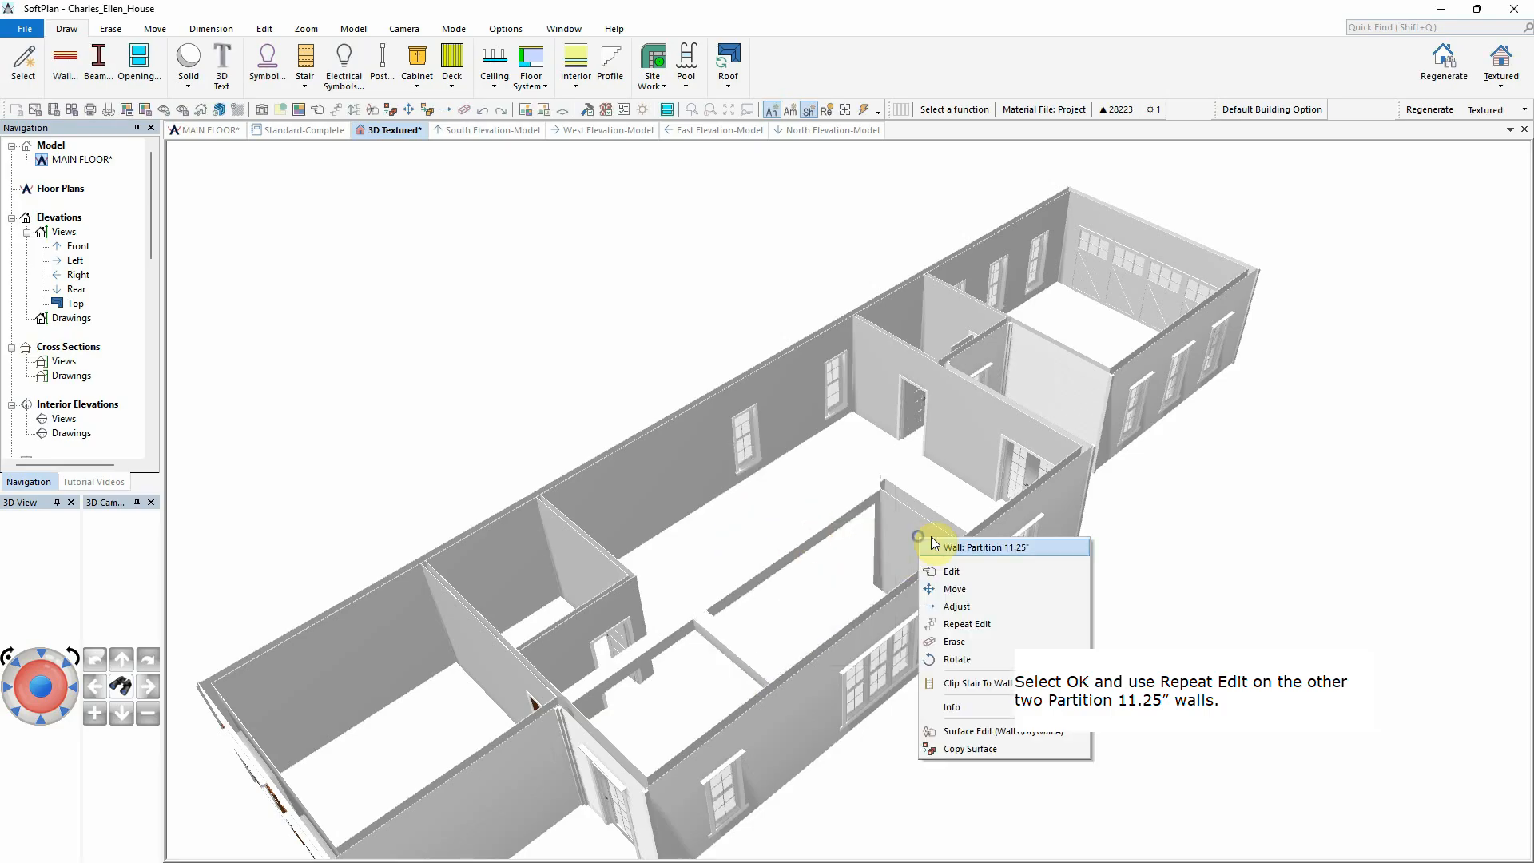
click(984, 622)
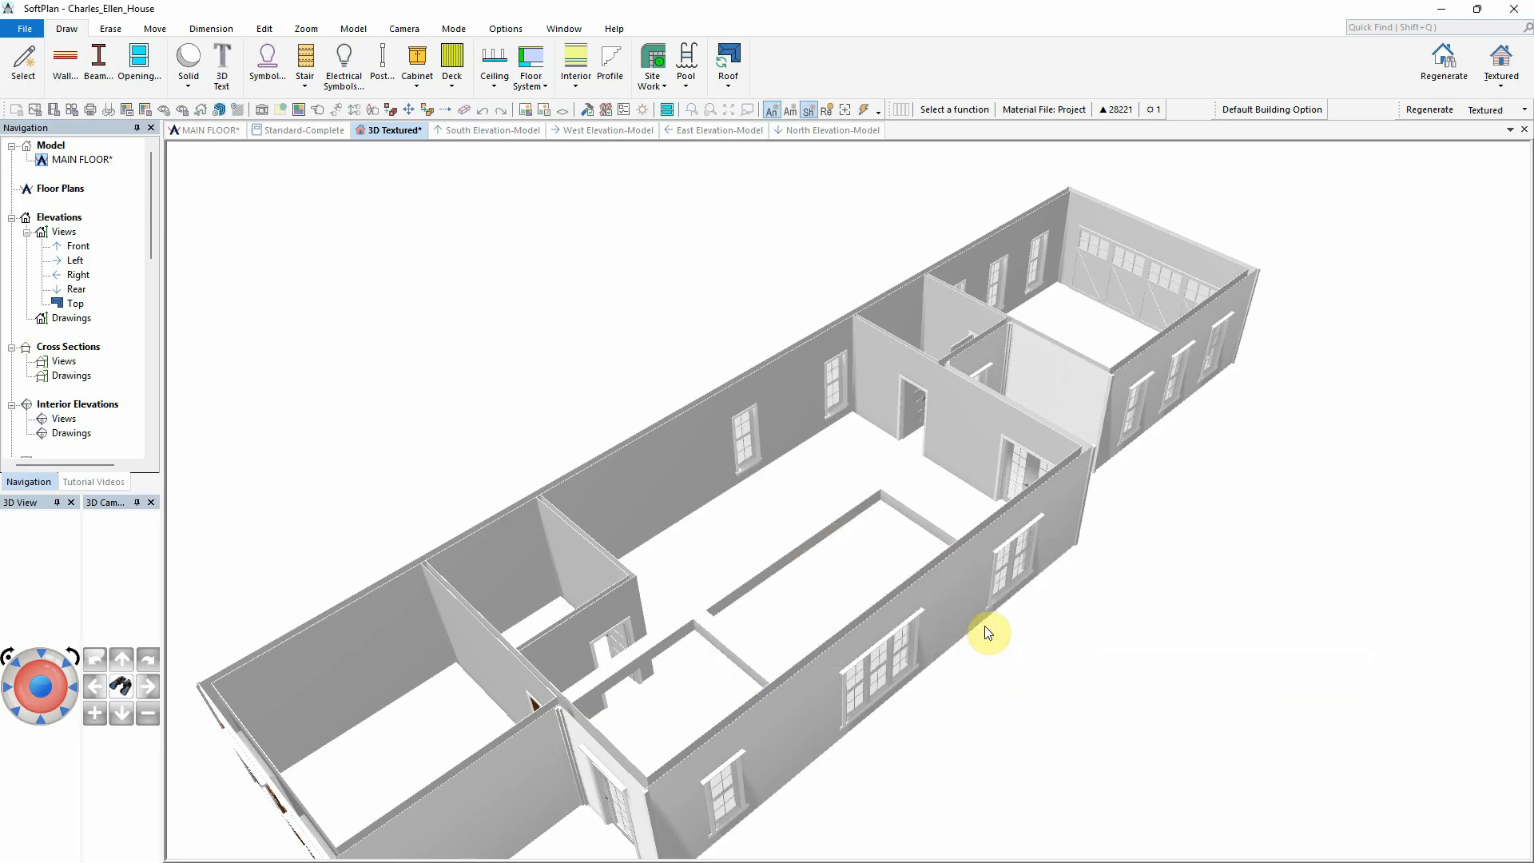
click(14, 705)
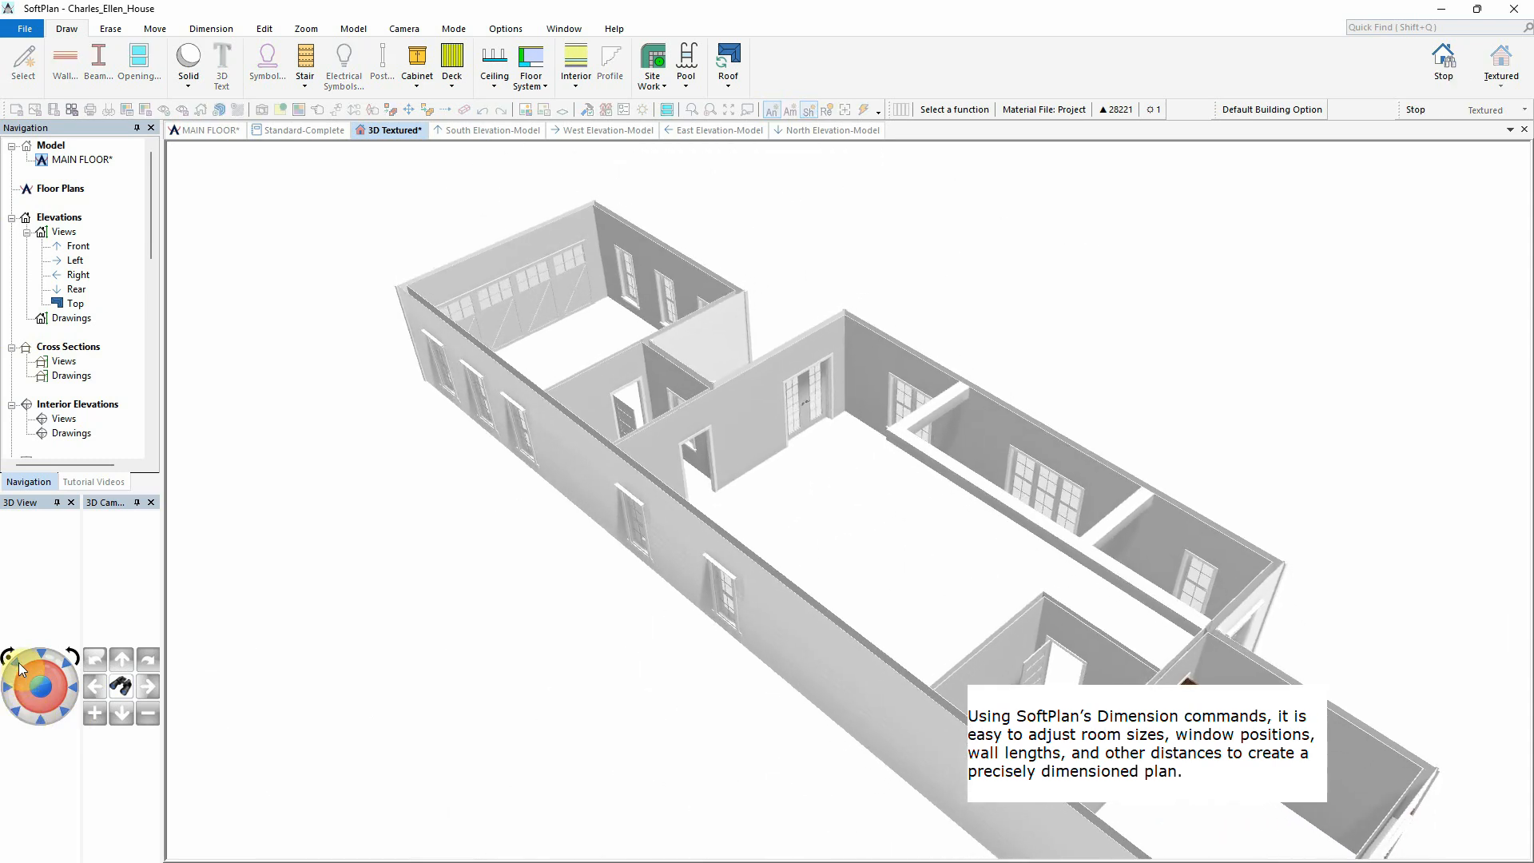
Step: Inspect the model in the 3D textured view from several sides, checking the raised headers and the exterior walls
click(17, 663)
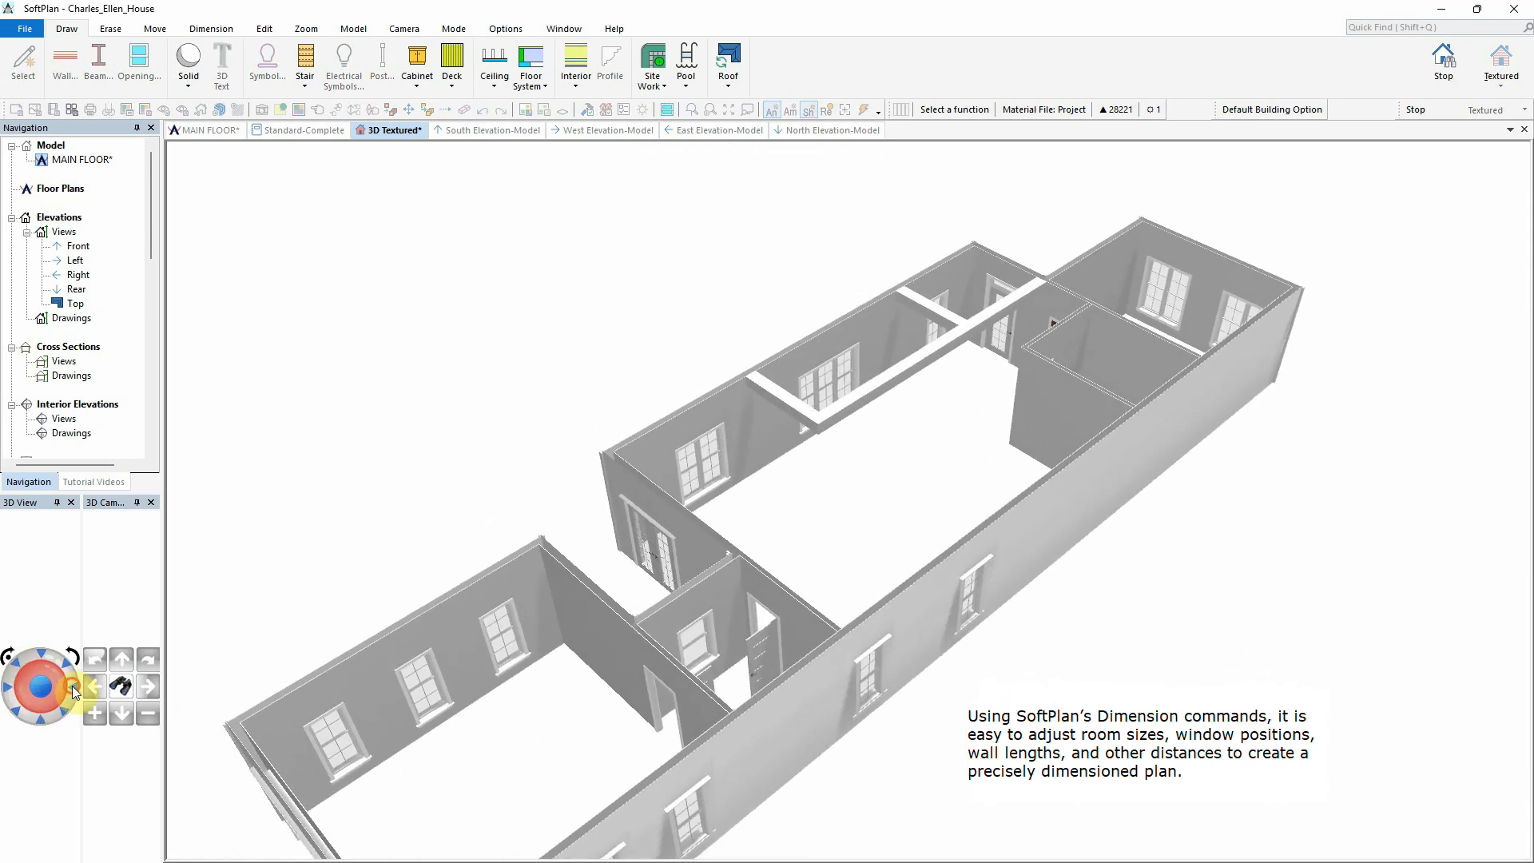
click(71, 684)
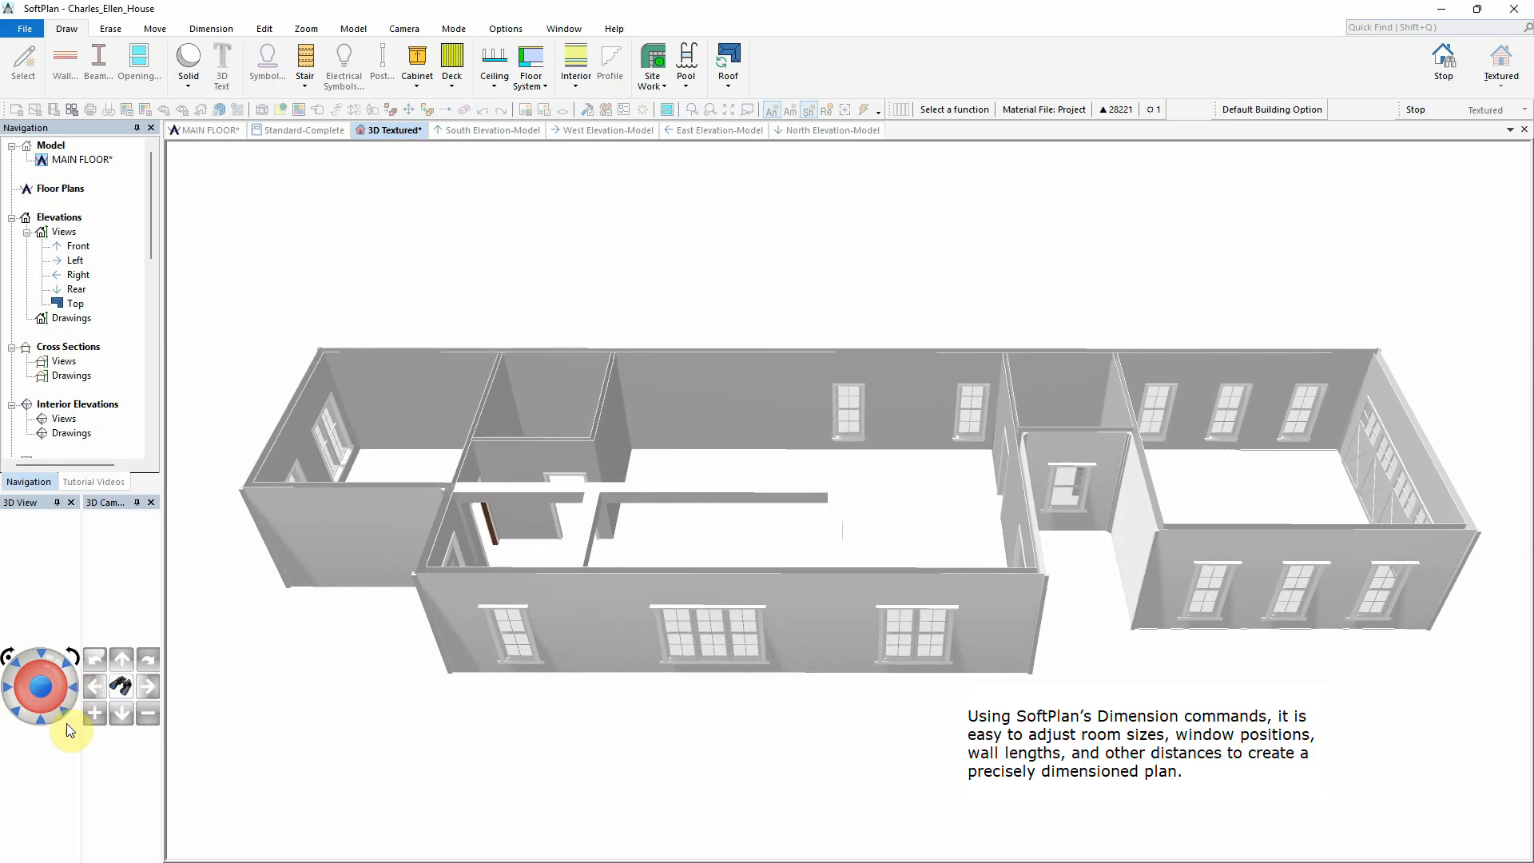
click(63, 710)
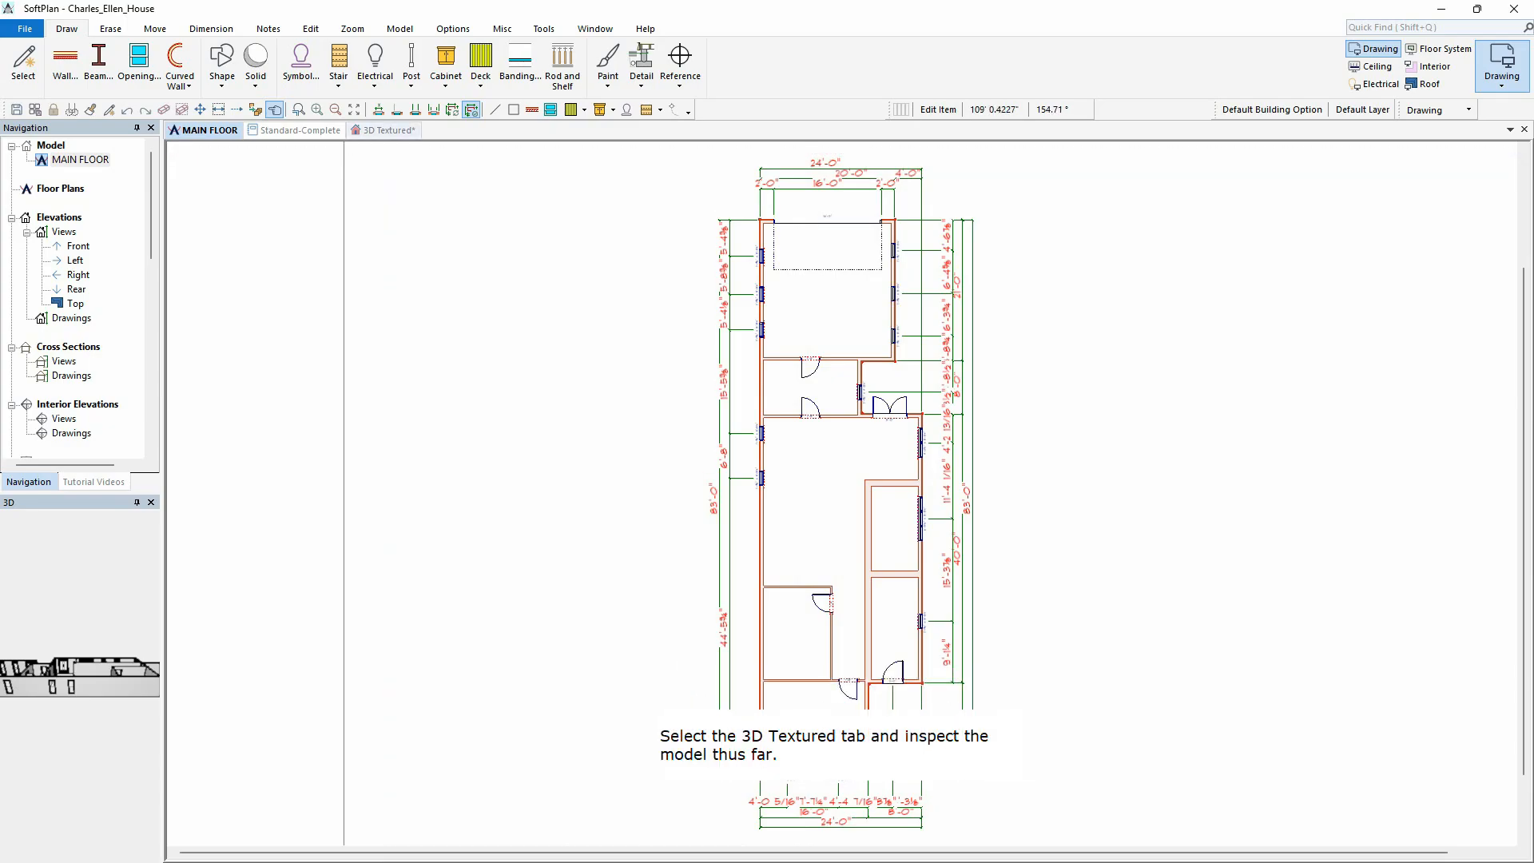
click(387, 131)
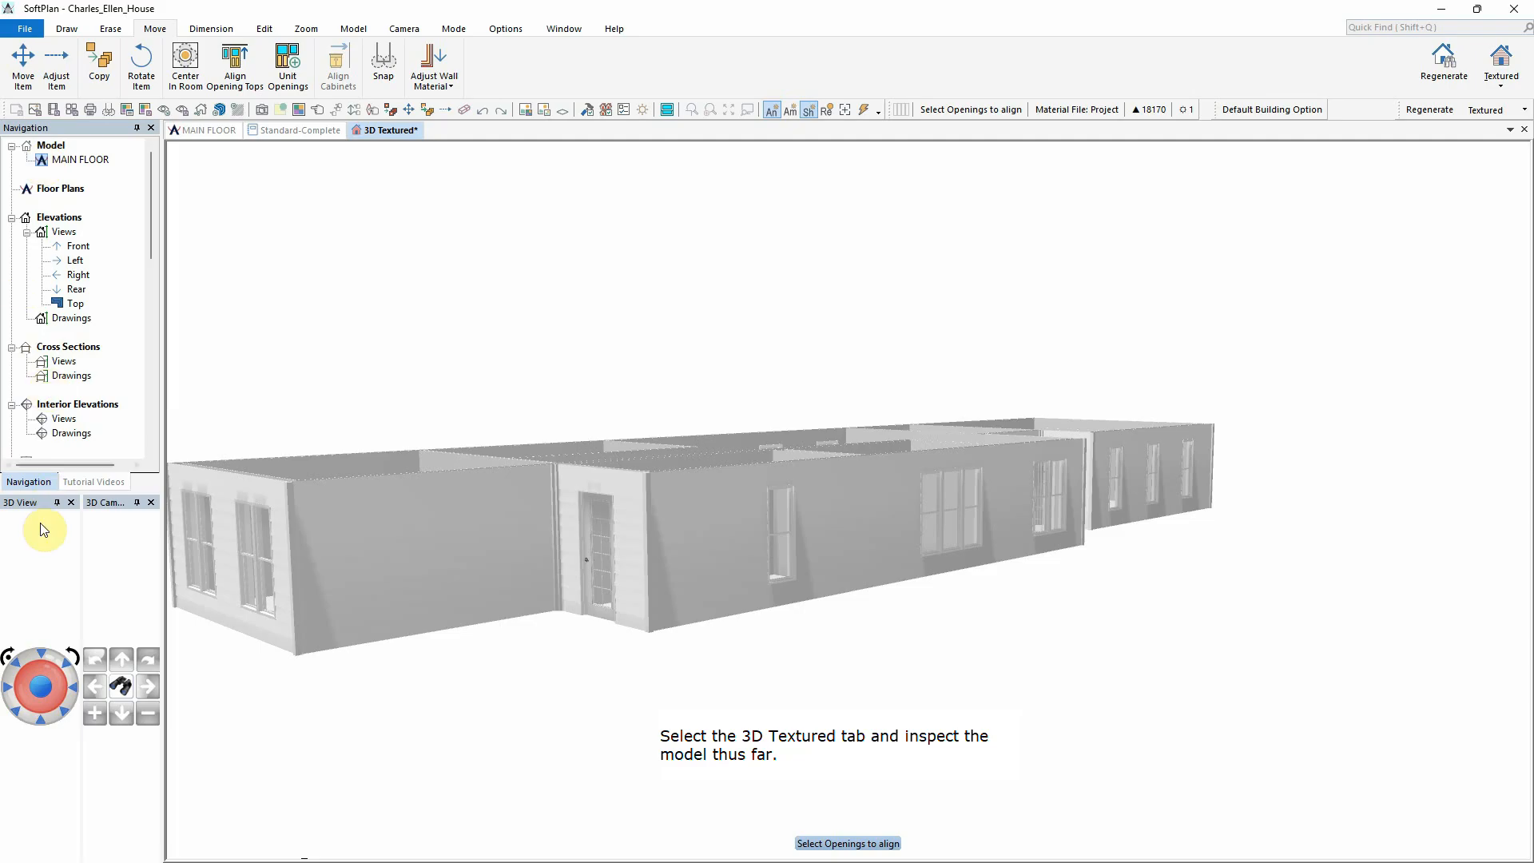
click(8, 656)
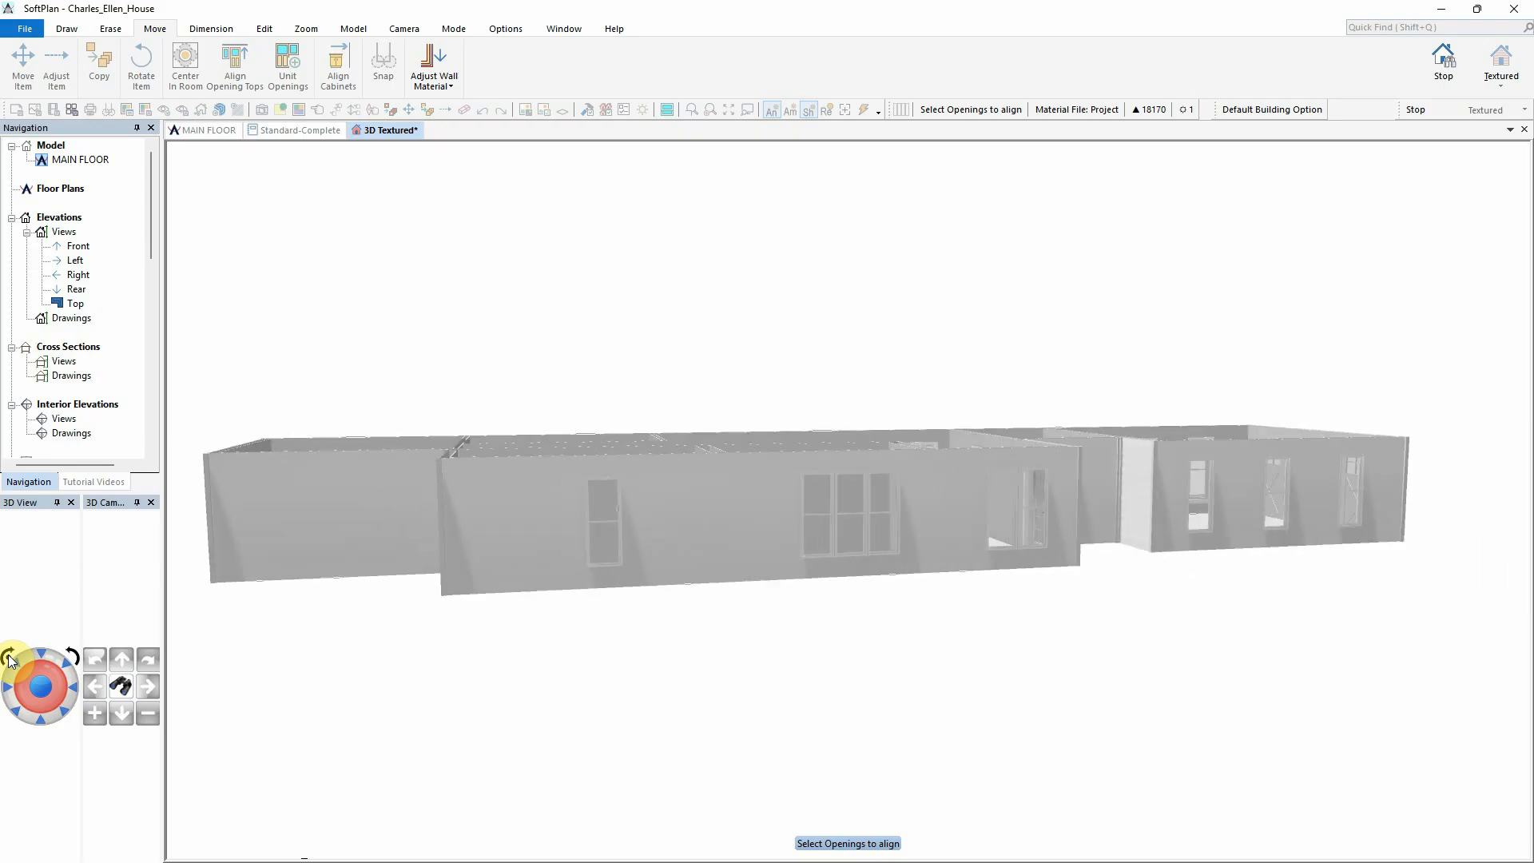
Step: Open the Front, Left, Right and Rear elevation views of the model
double_click(77, 246)
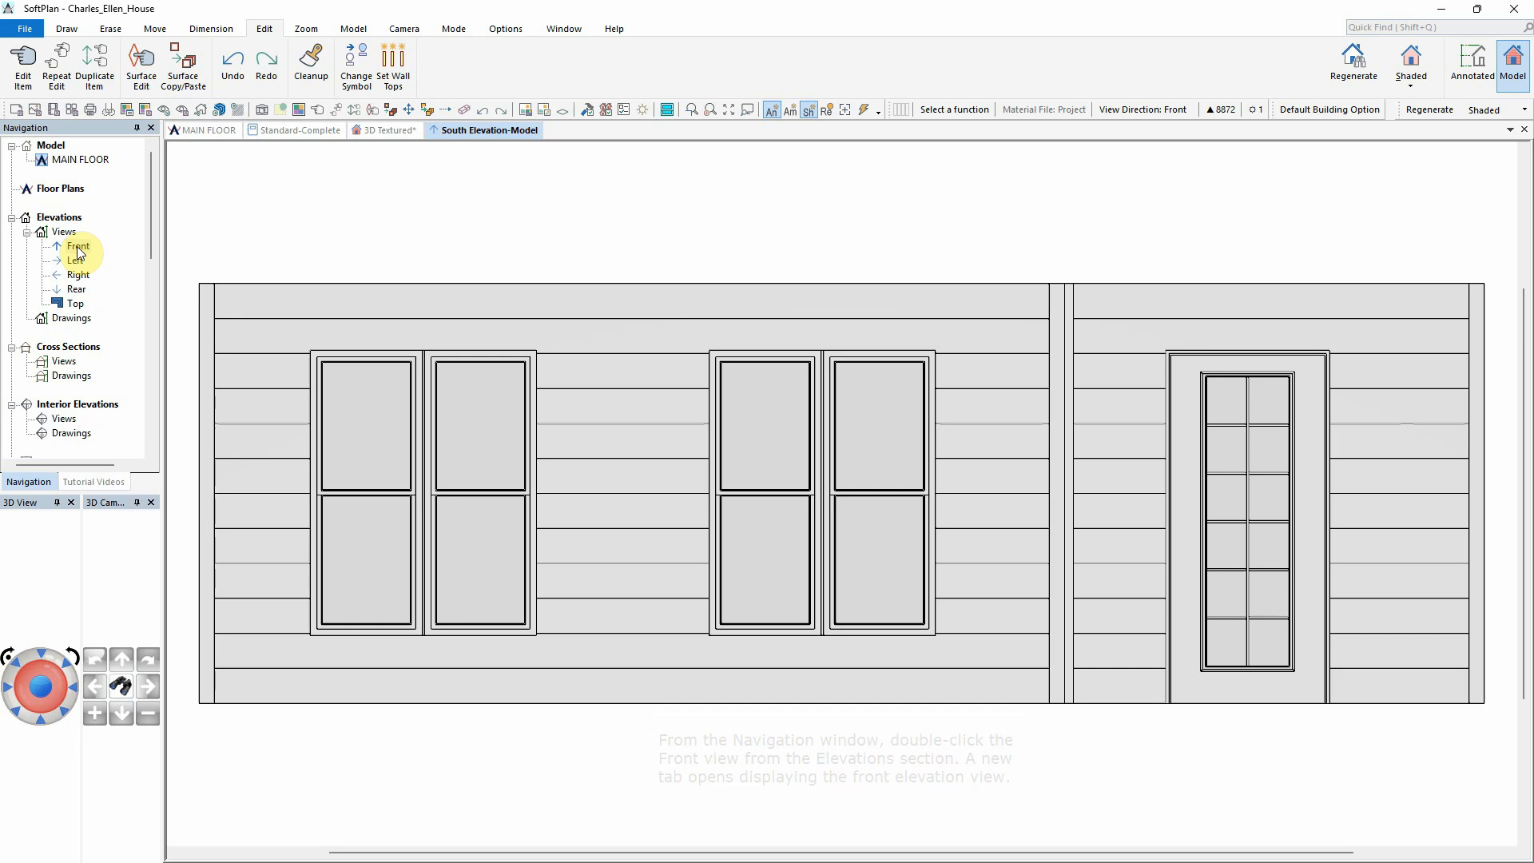
click(76, 261)
double_click(76, 261)
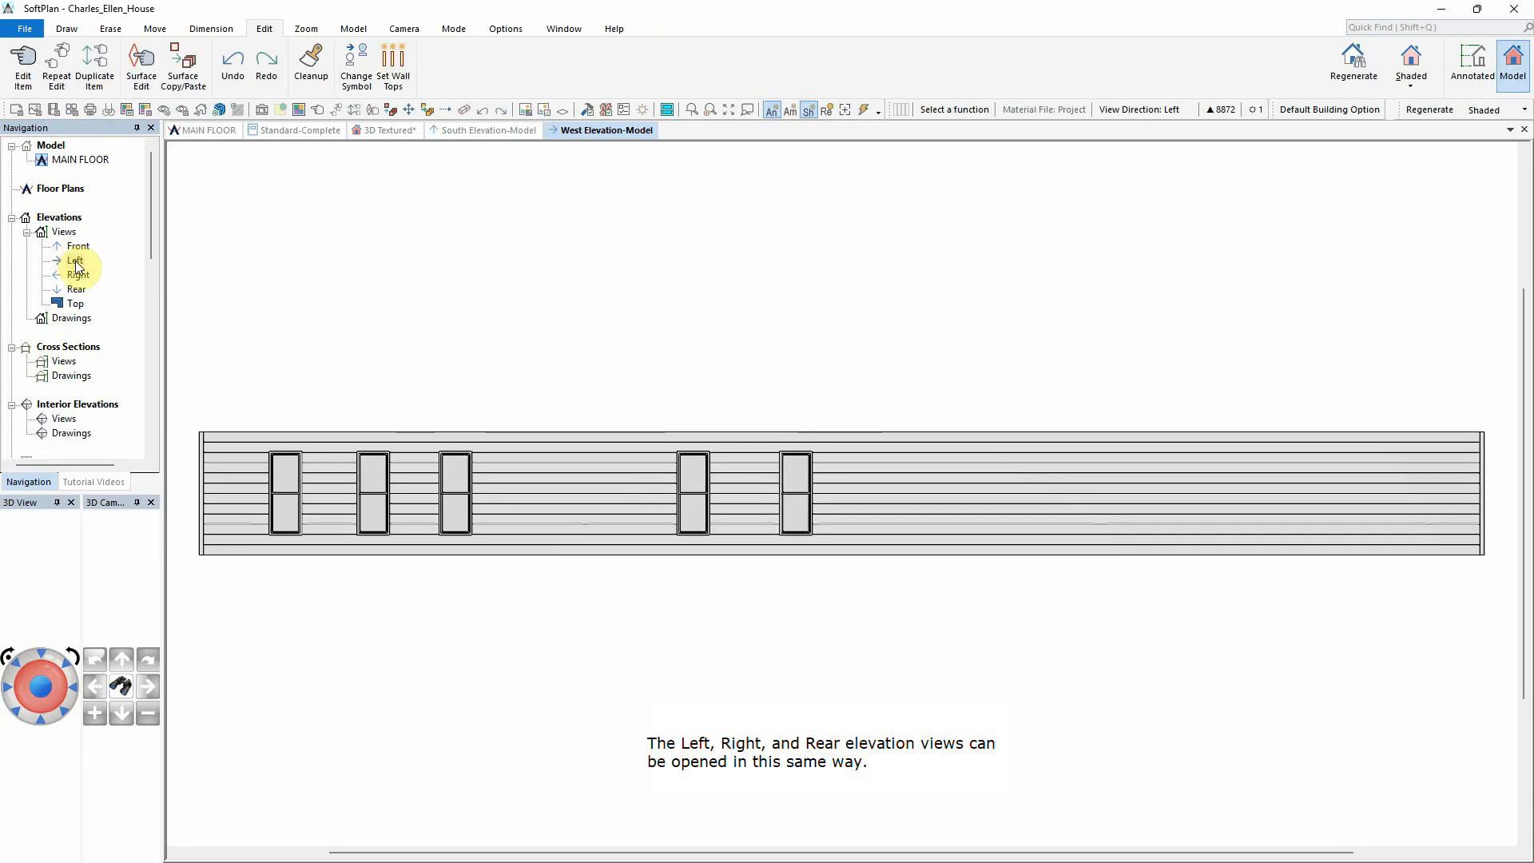
double_click(78, 276)
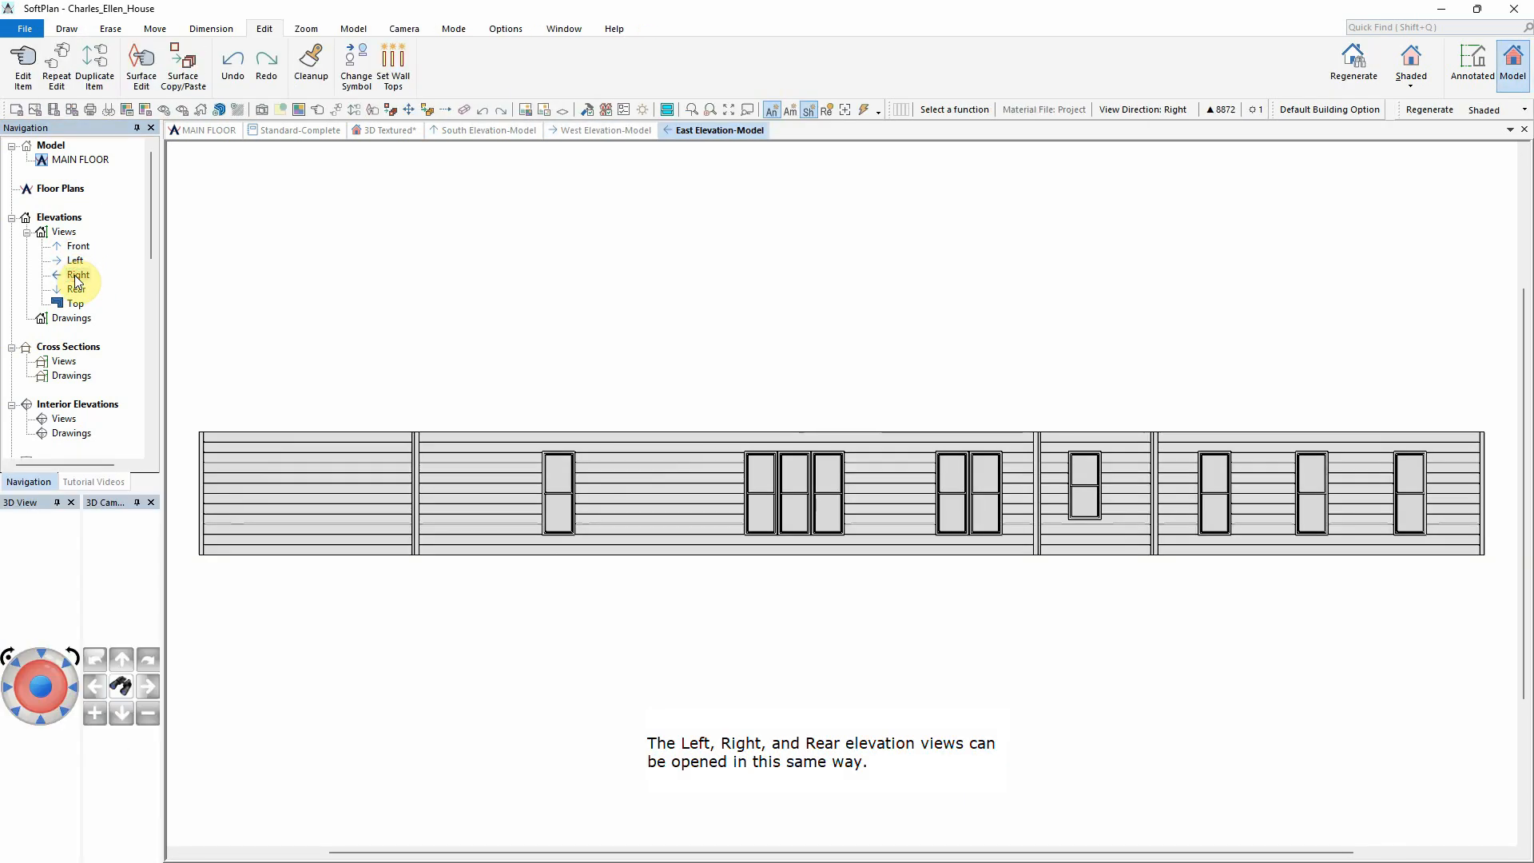
double_click(77, 289)
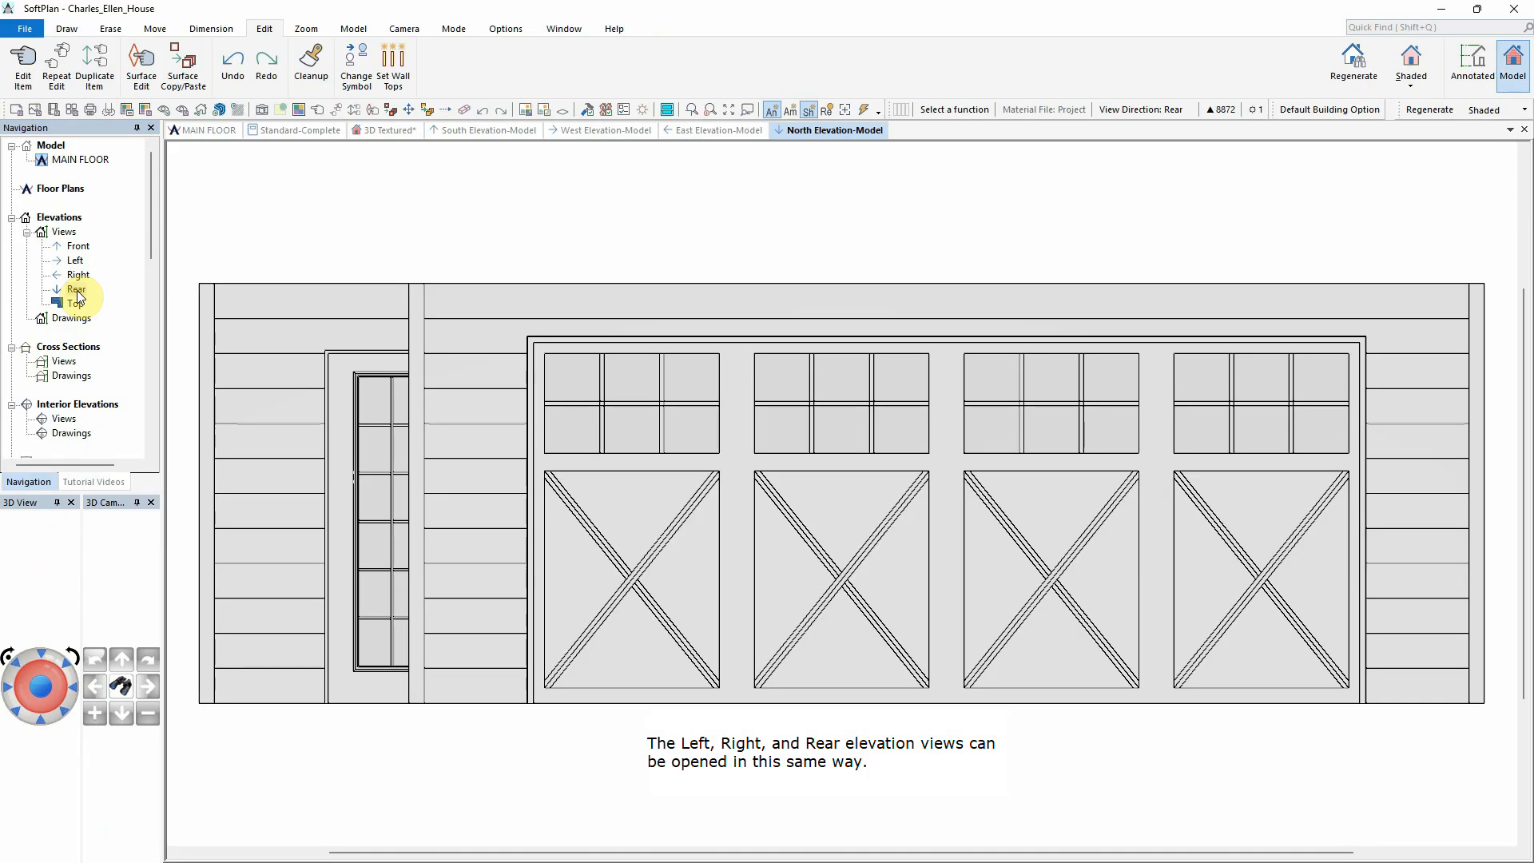
Step: Set the height of all walls in the main floor plan to 10'
click(476, 127)
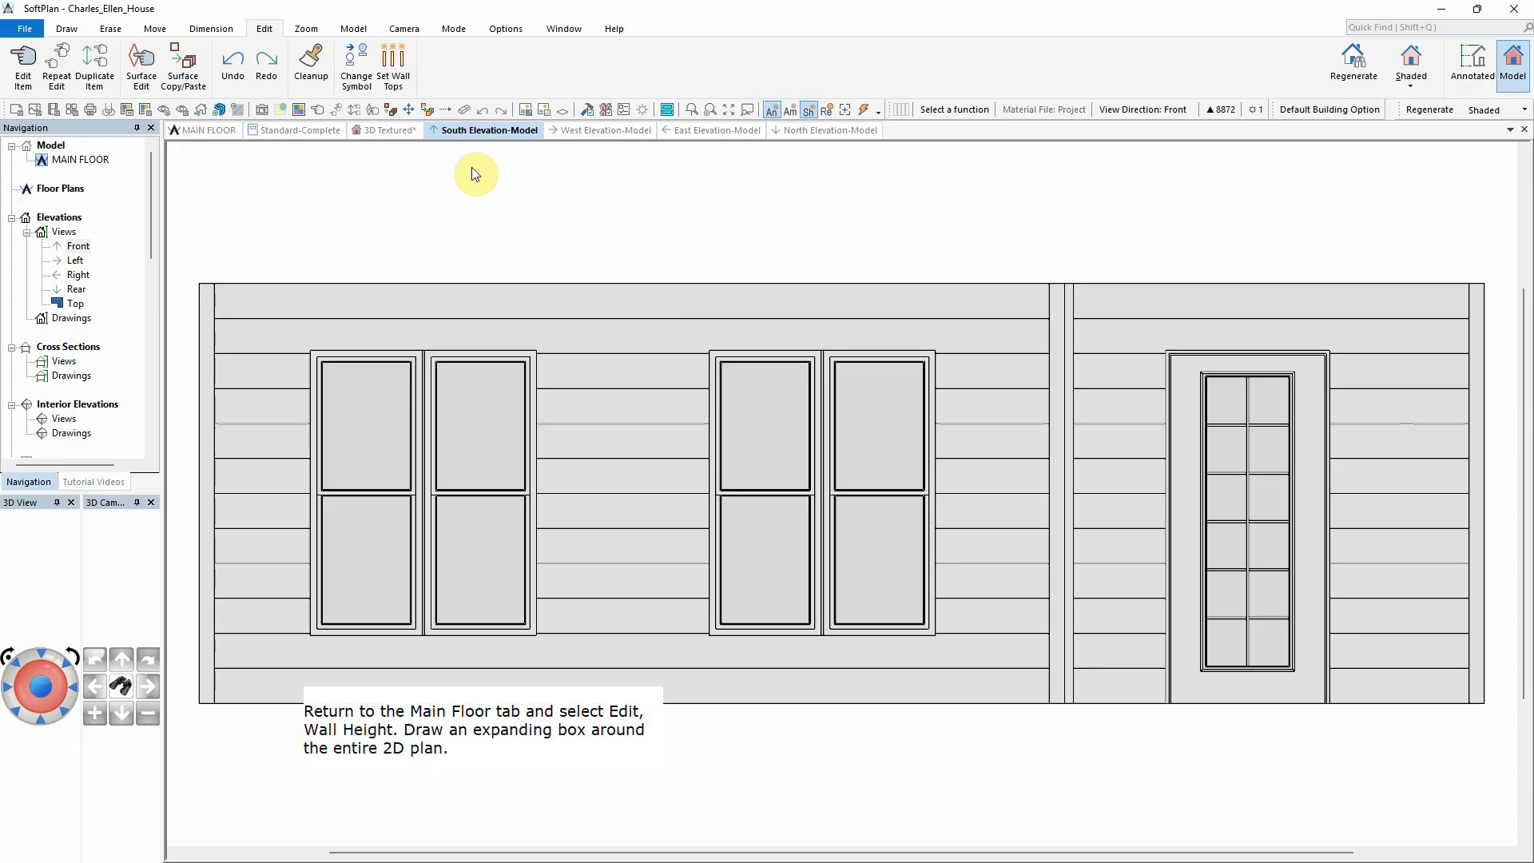
click(206, 131)
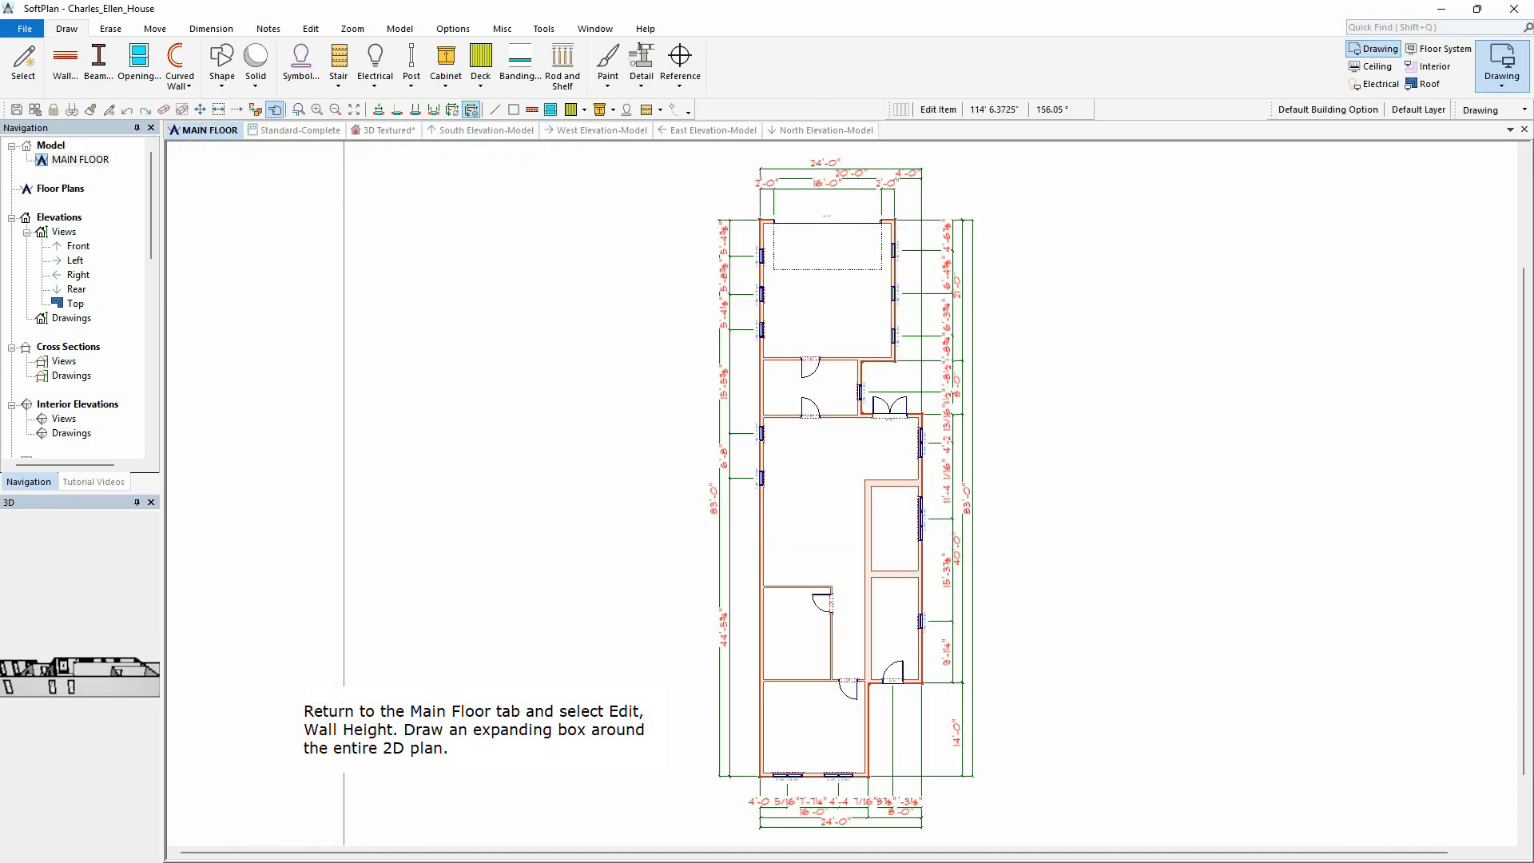
click(311, 29)
click(339, 63)
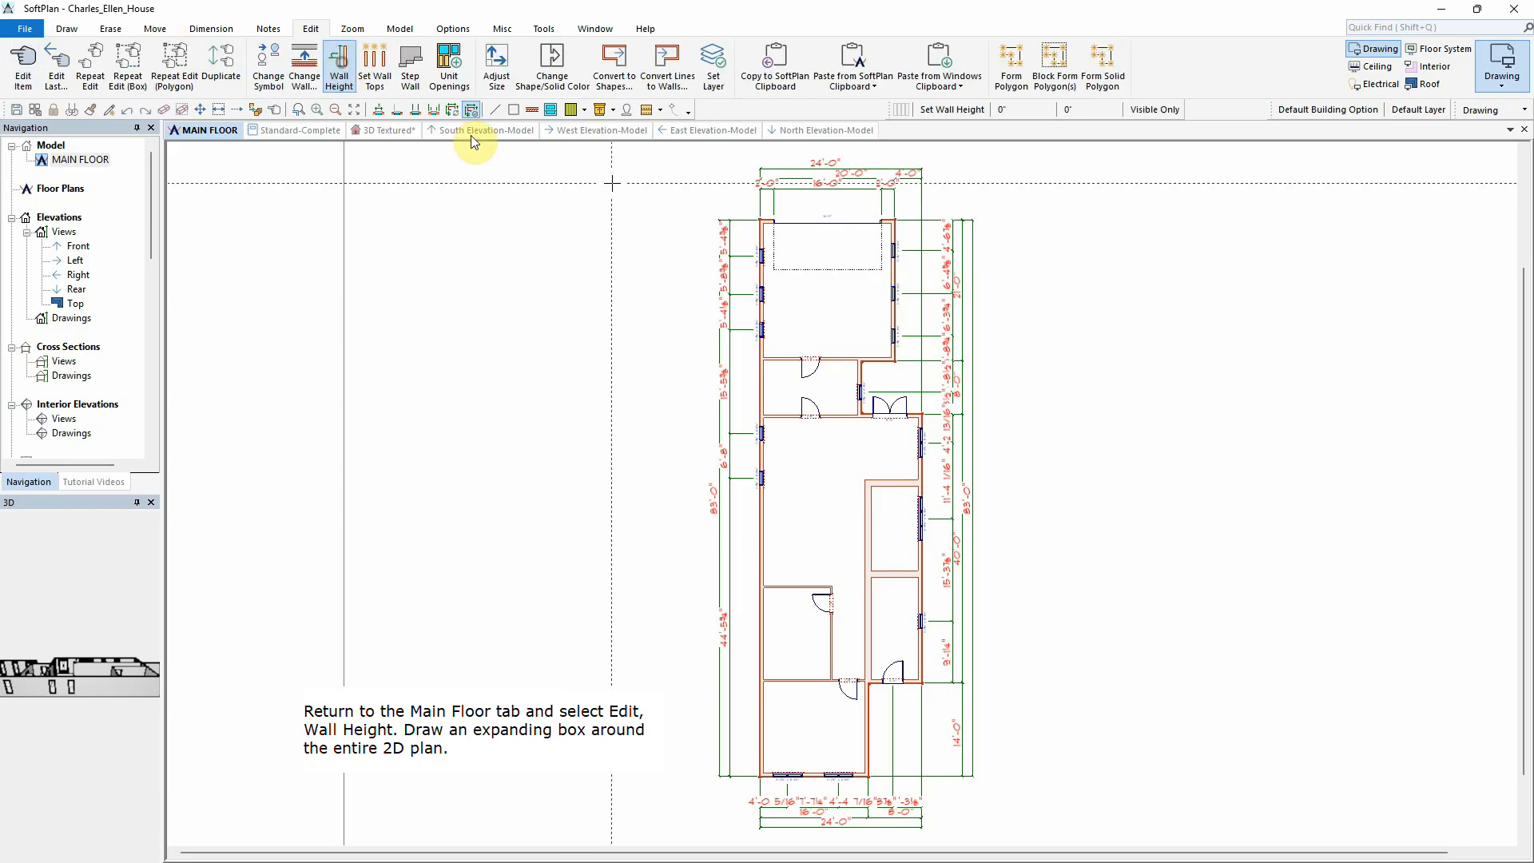
click(624, 167)
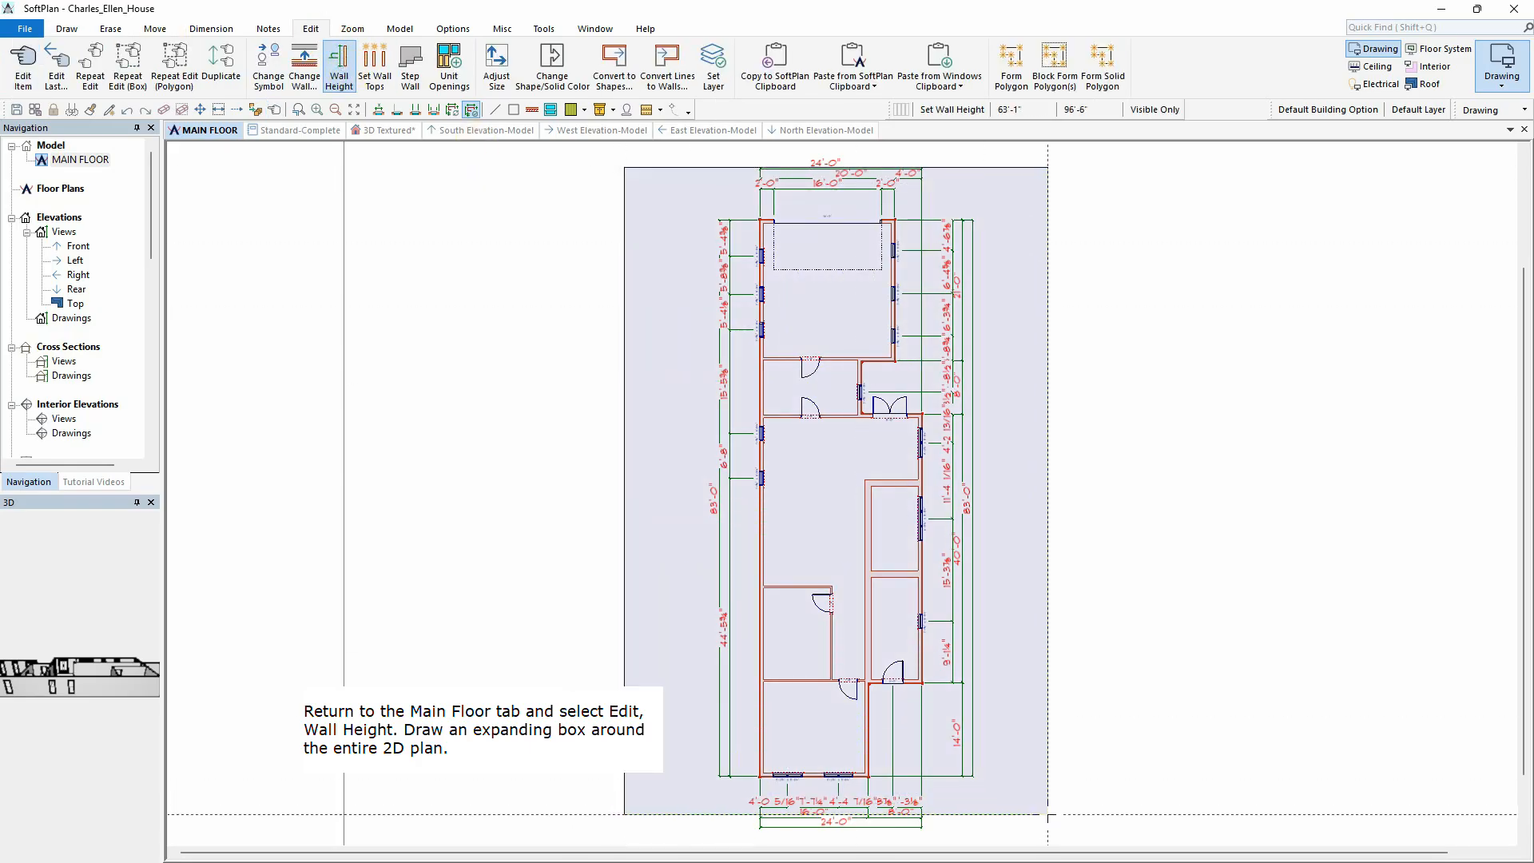
click(1047, 814)
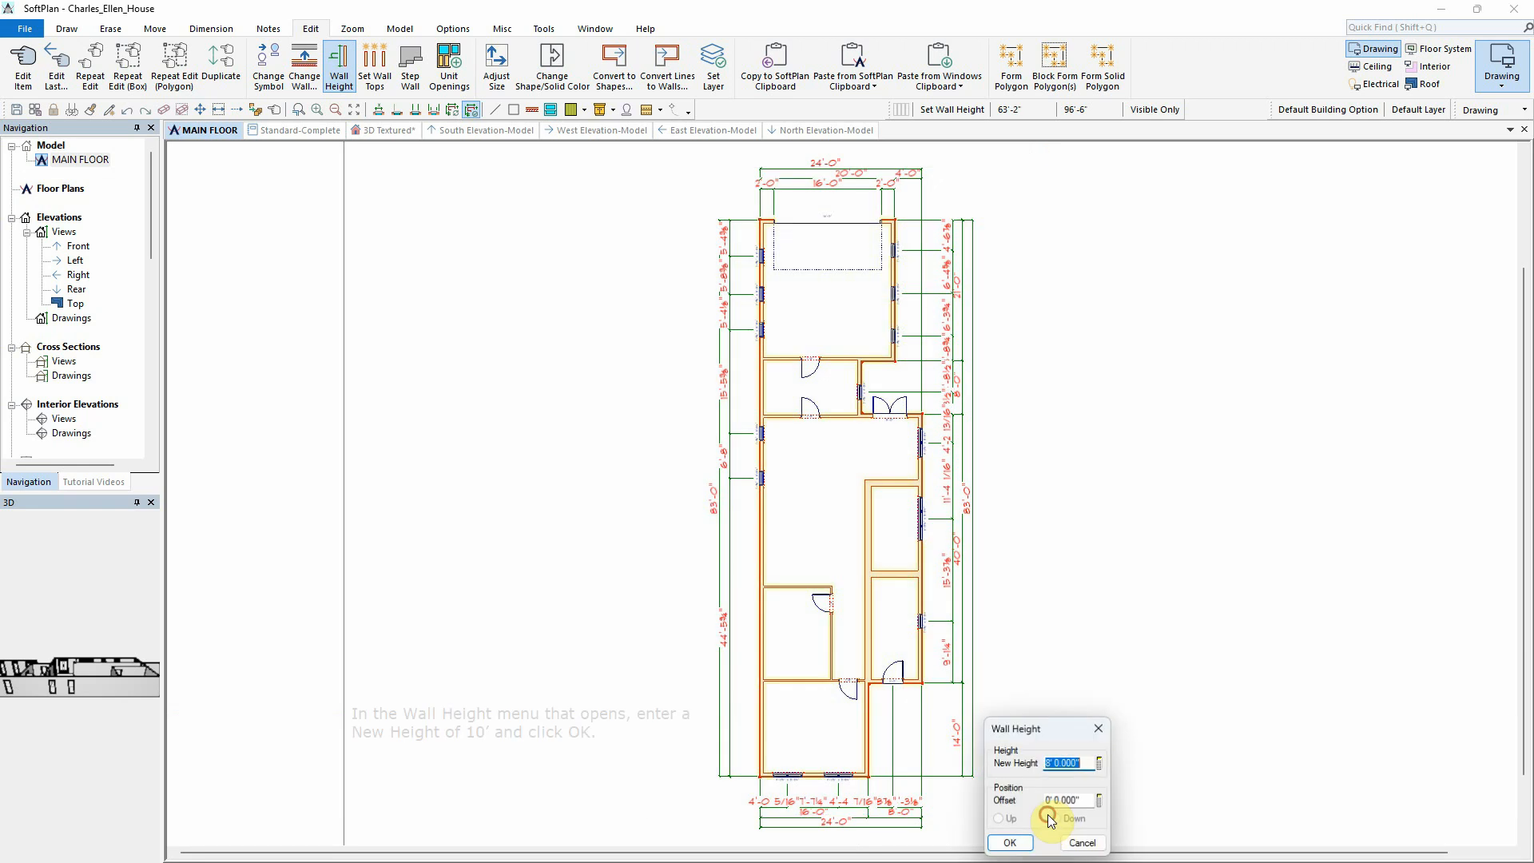
click(1005, 844)
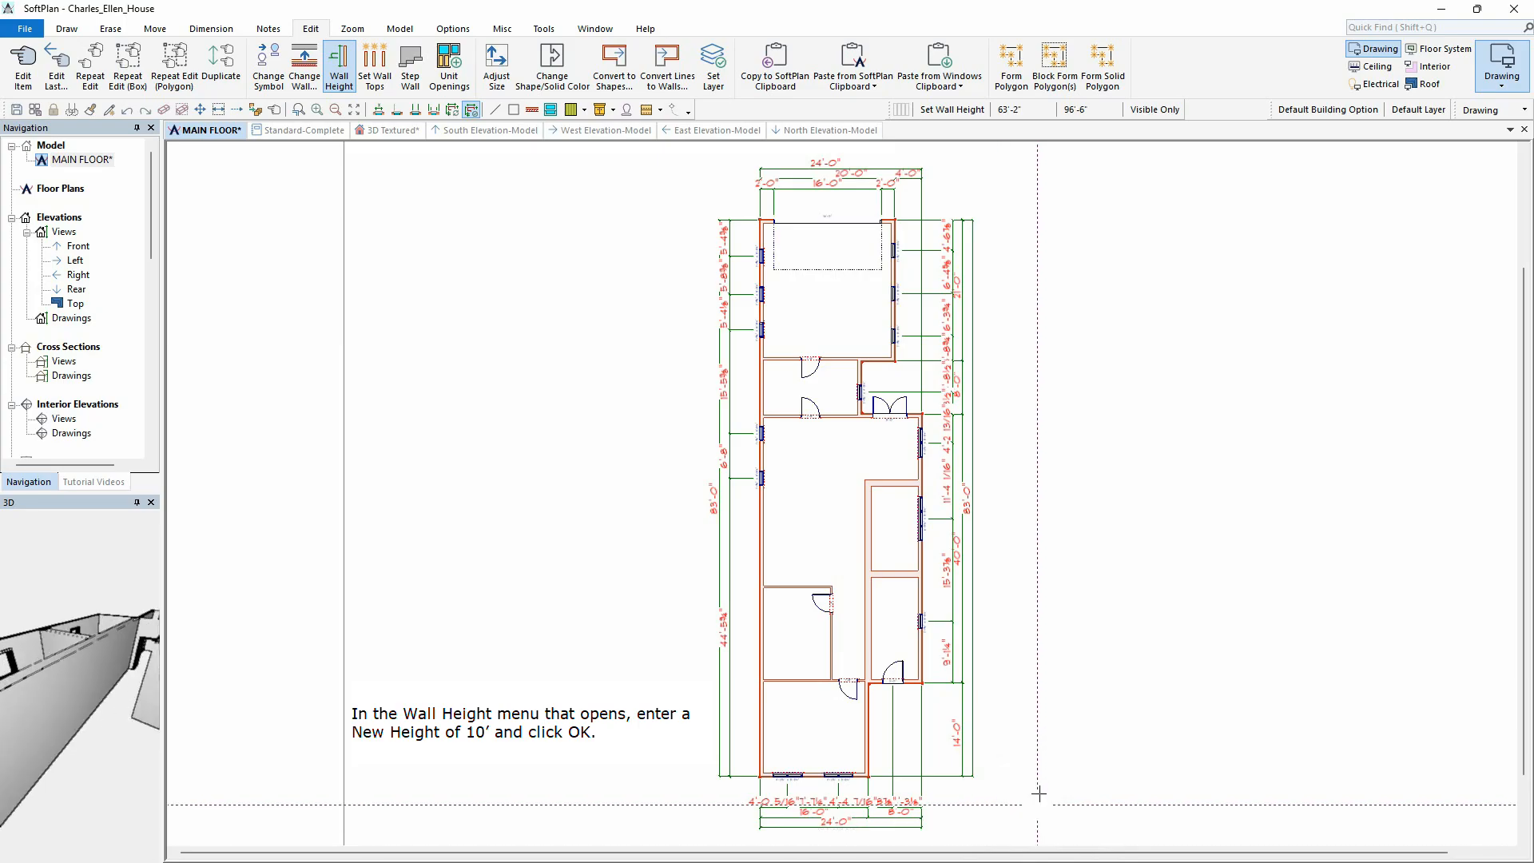
Step: In the front elevation, enable custom exterior trim on the leftmost double window and set its trim material to Custom
click(473, 132)
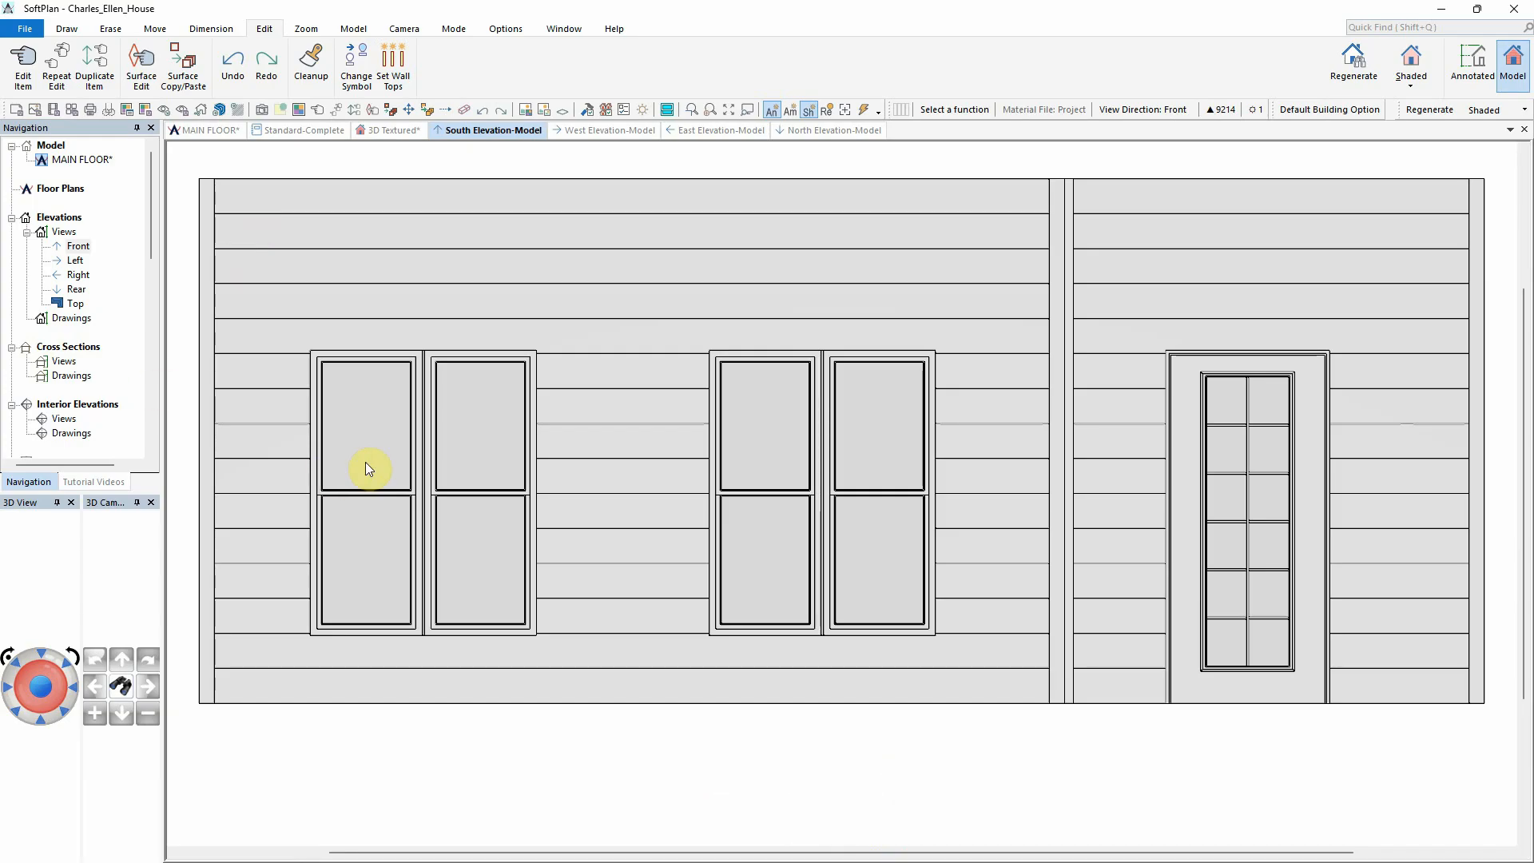
right_click(425, 429)
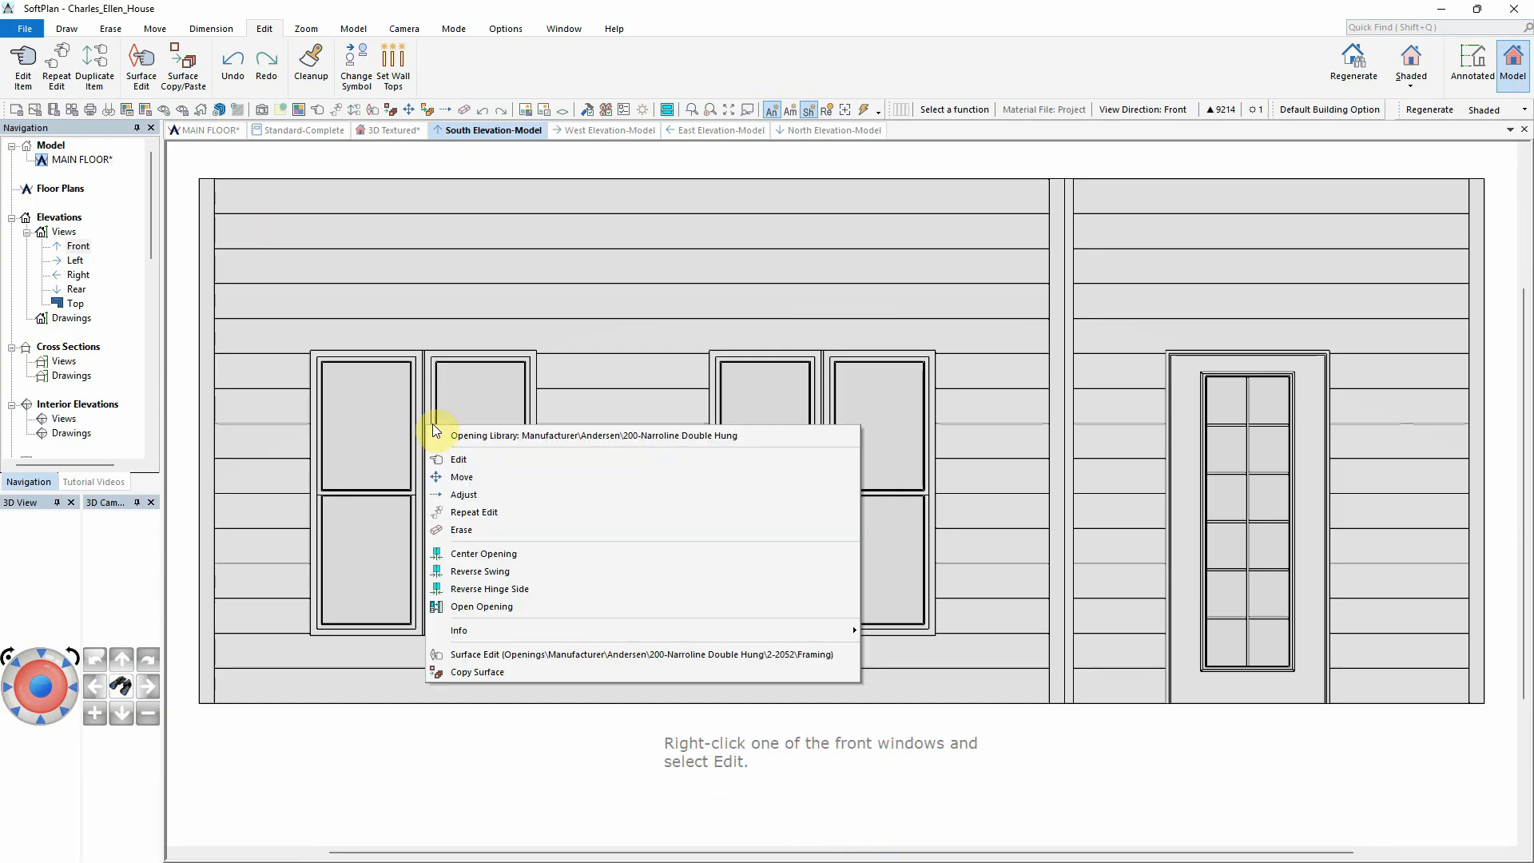
click(501, 457)
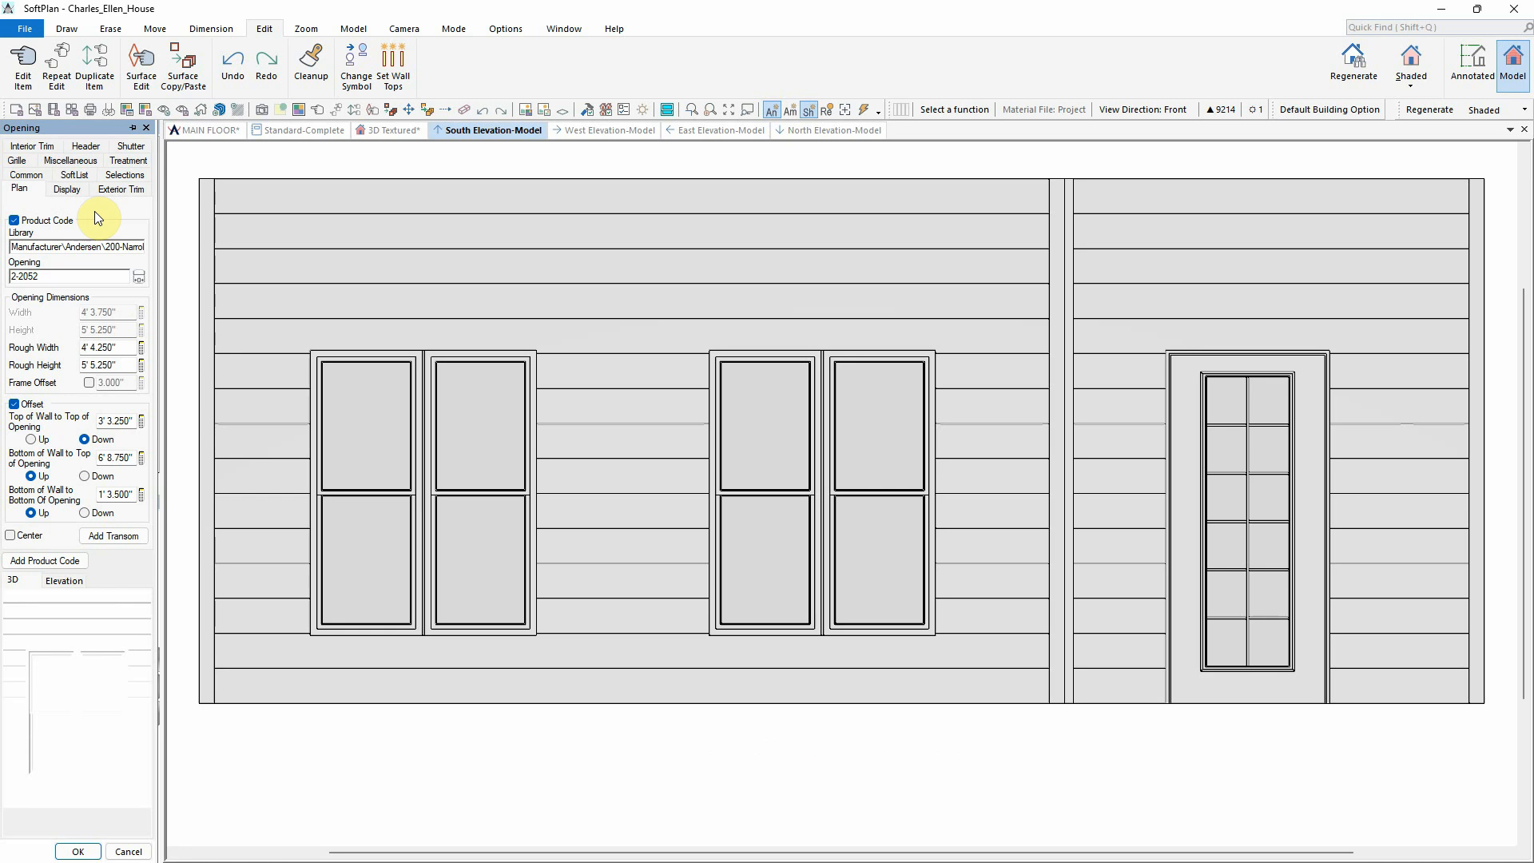
click(116, 190)
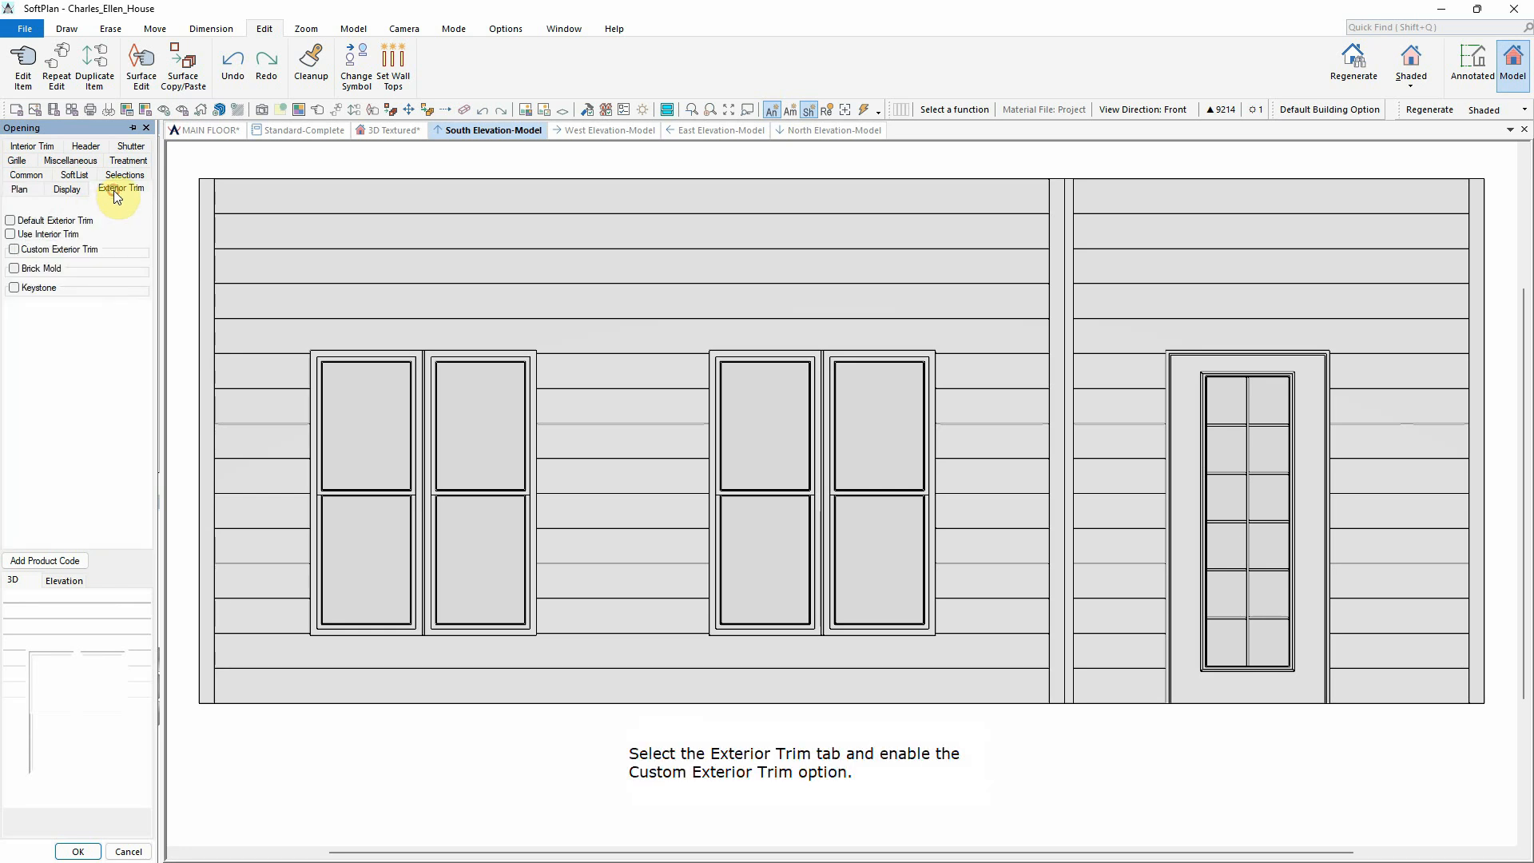
click(60, 250)
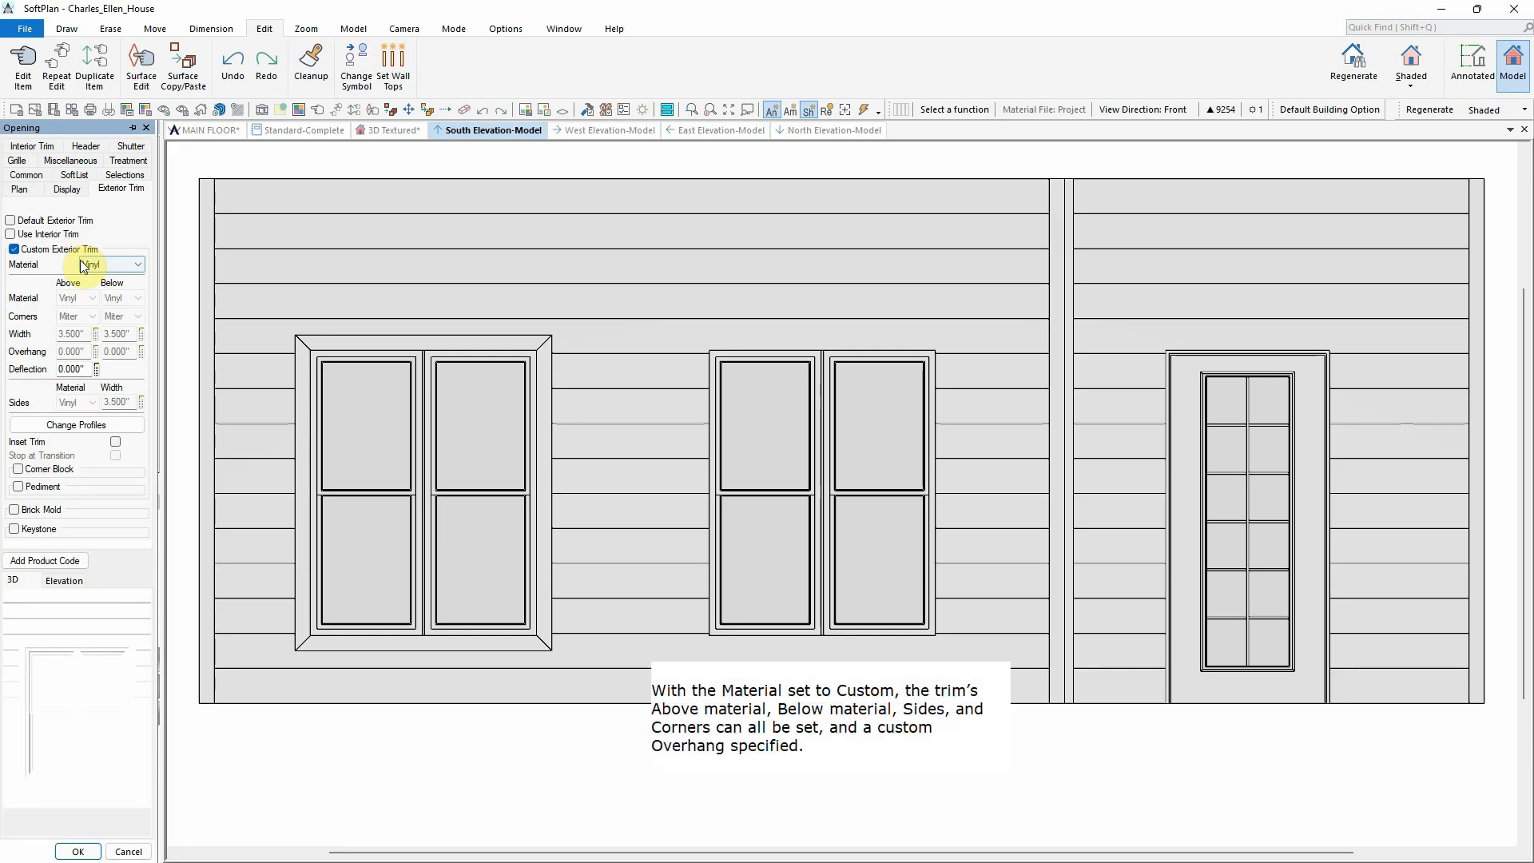
click(83, 266)
click(117, 311)
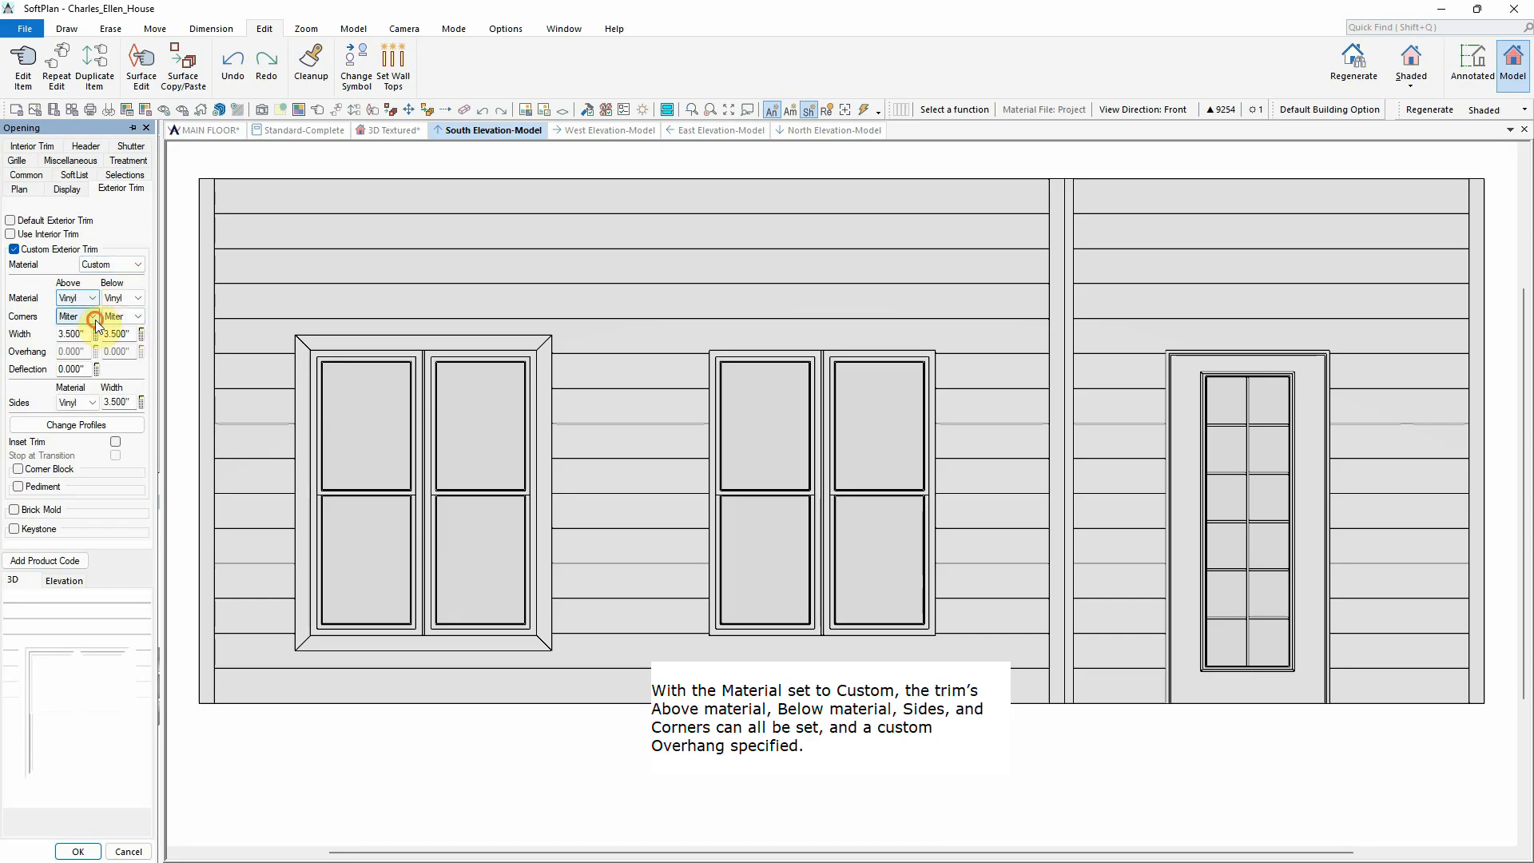
Step: Set the window trim's above and below corners to Through, each with a 3" overhang
click(94, 341)
click(88, 352)
text(3)
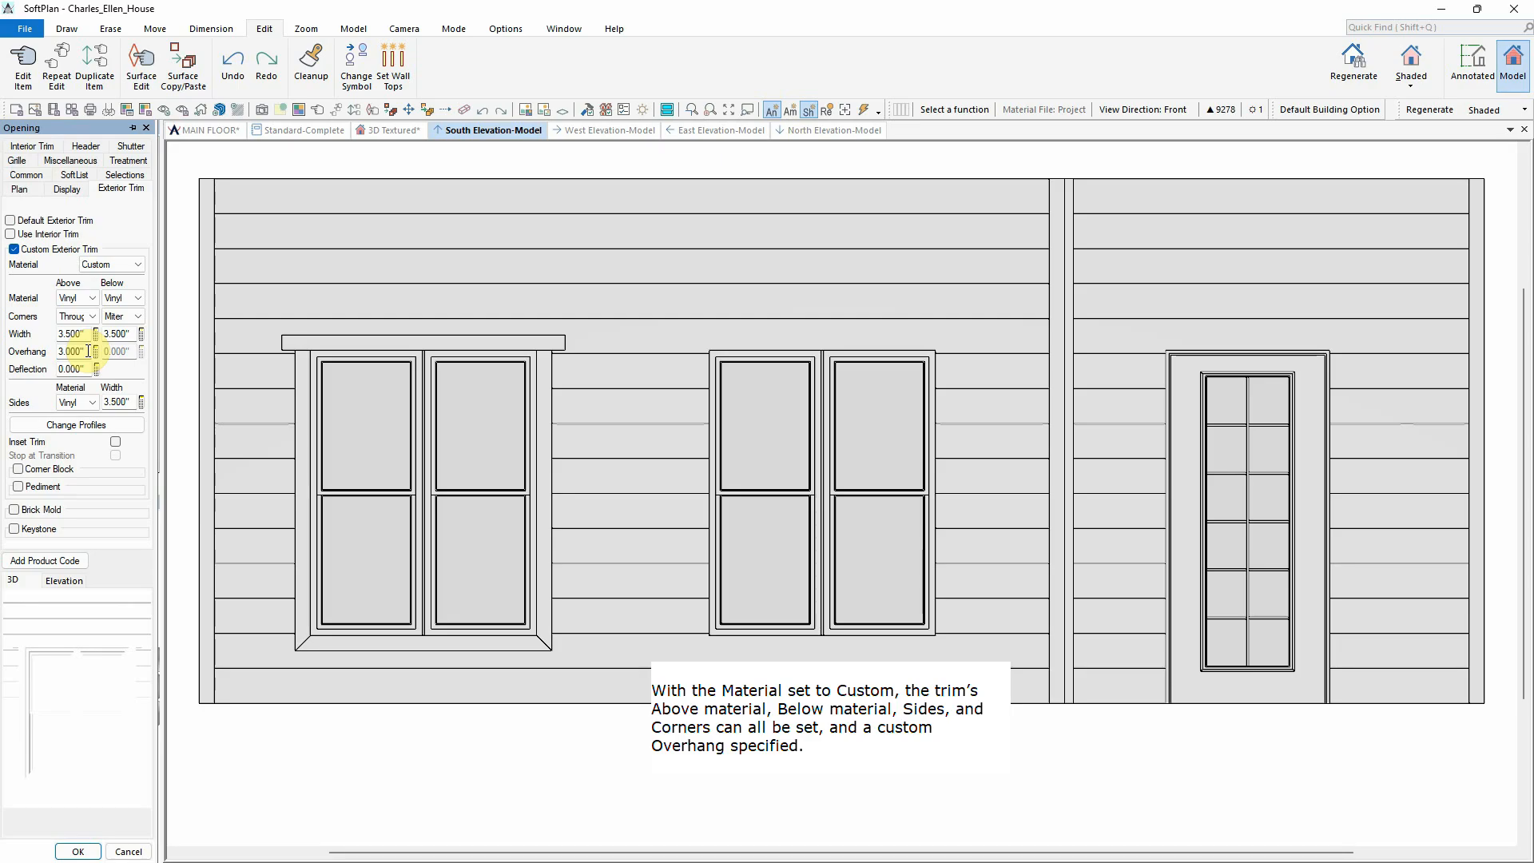
key(Tab)
click(138, 318)
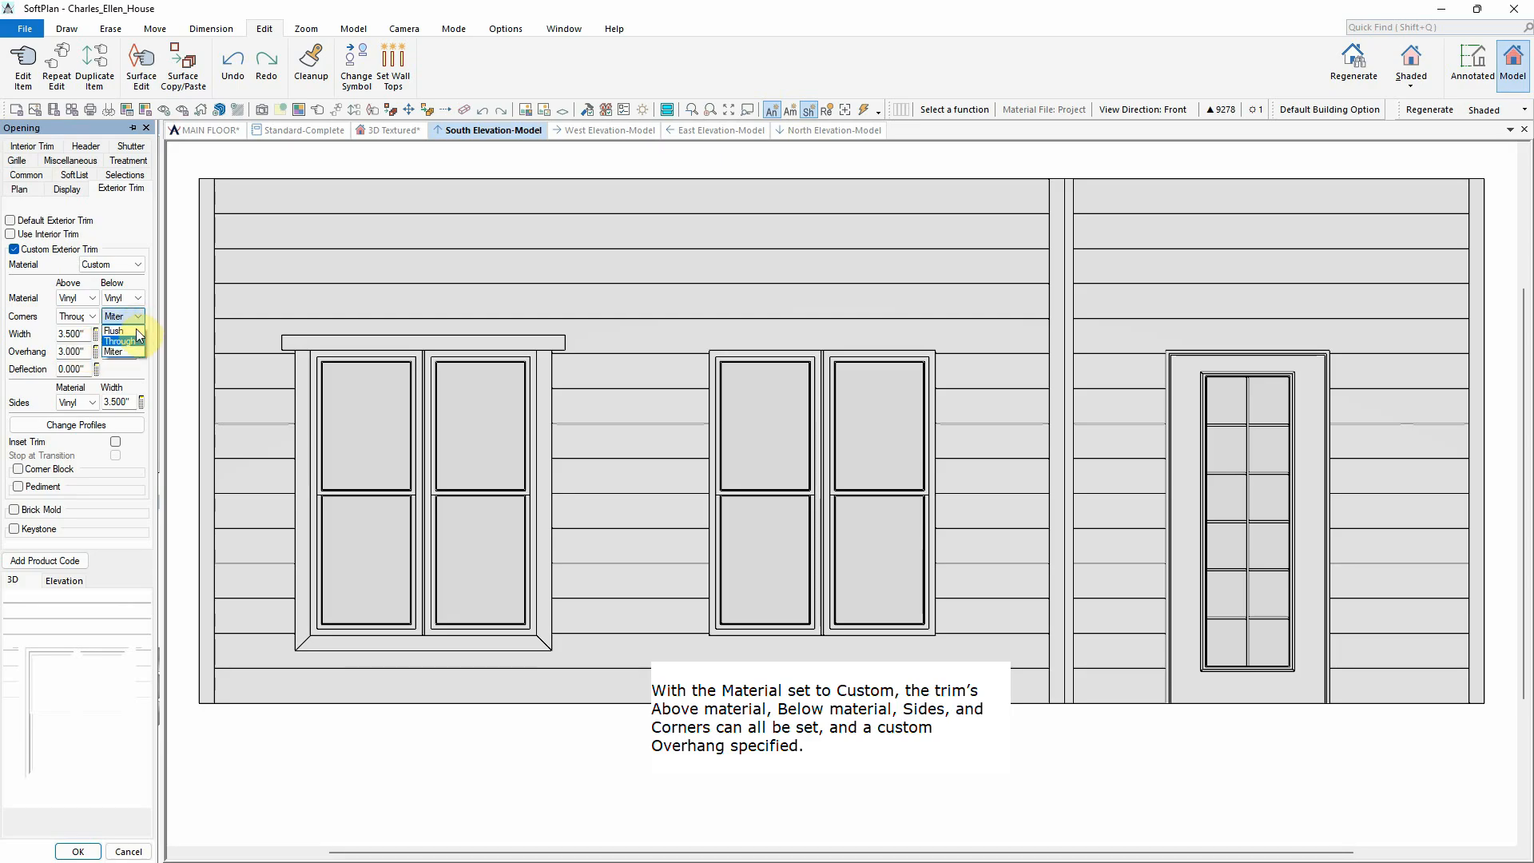
click(133, 342)
click(132, 353)
text(3)
key(Tab)
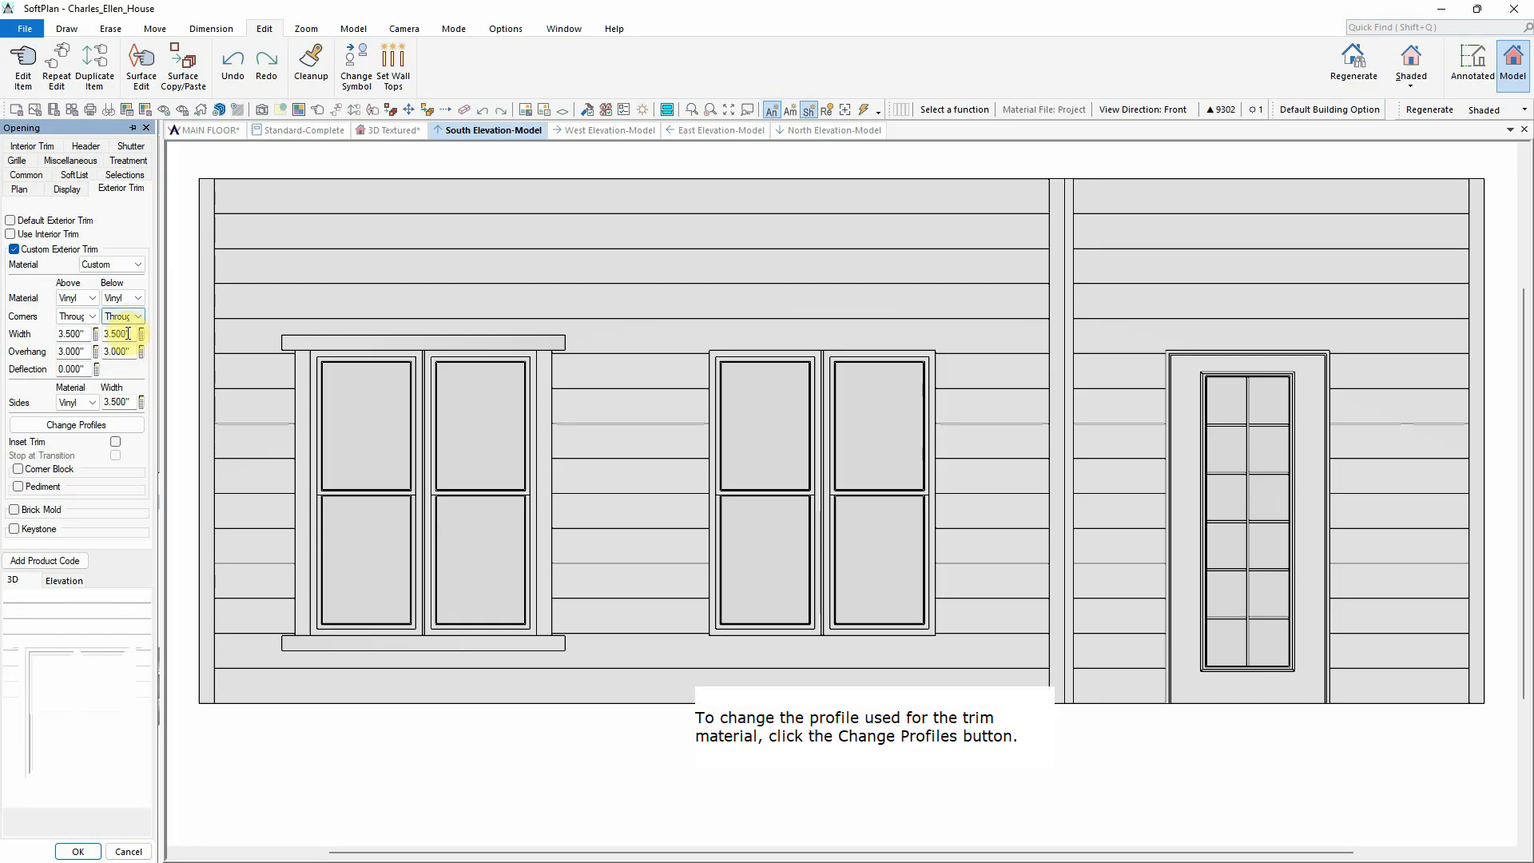
Step: Allow a unique trim symbol and change the window's above trim profile to dentil molding 4 from the Dentil Molding library
click(78, 428)
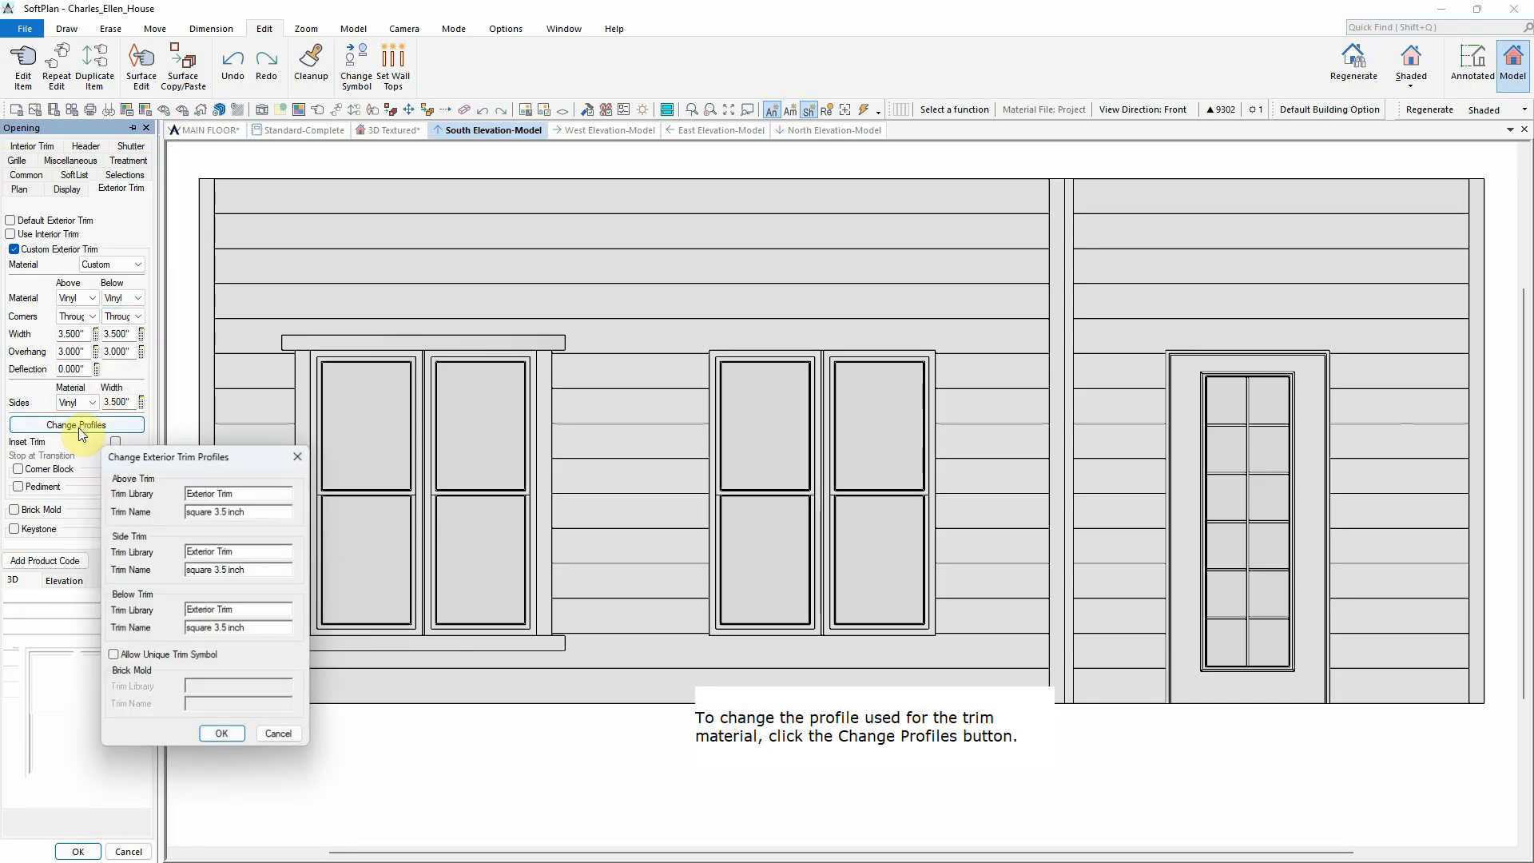
click(130, 654)
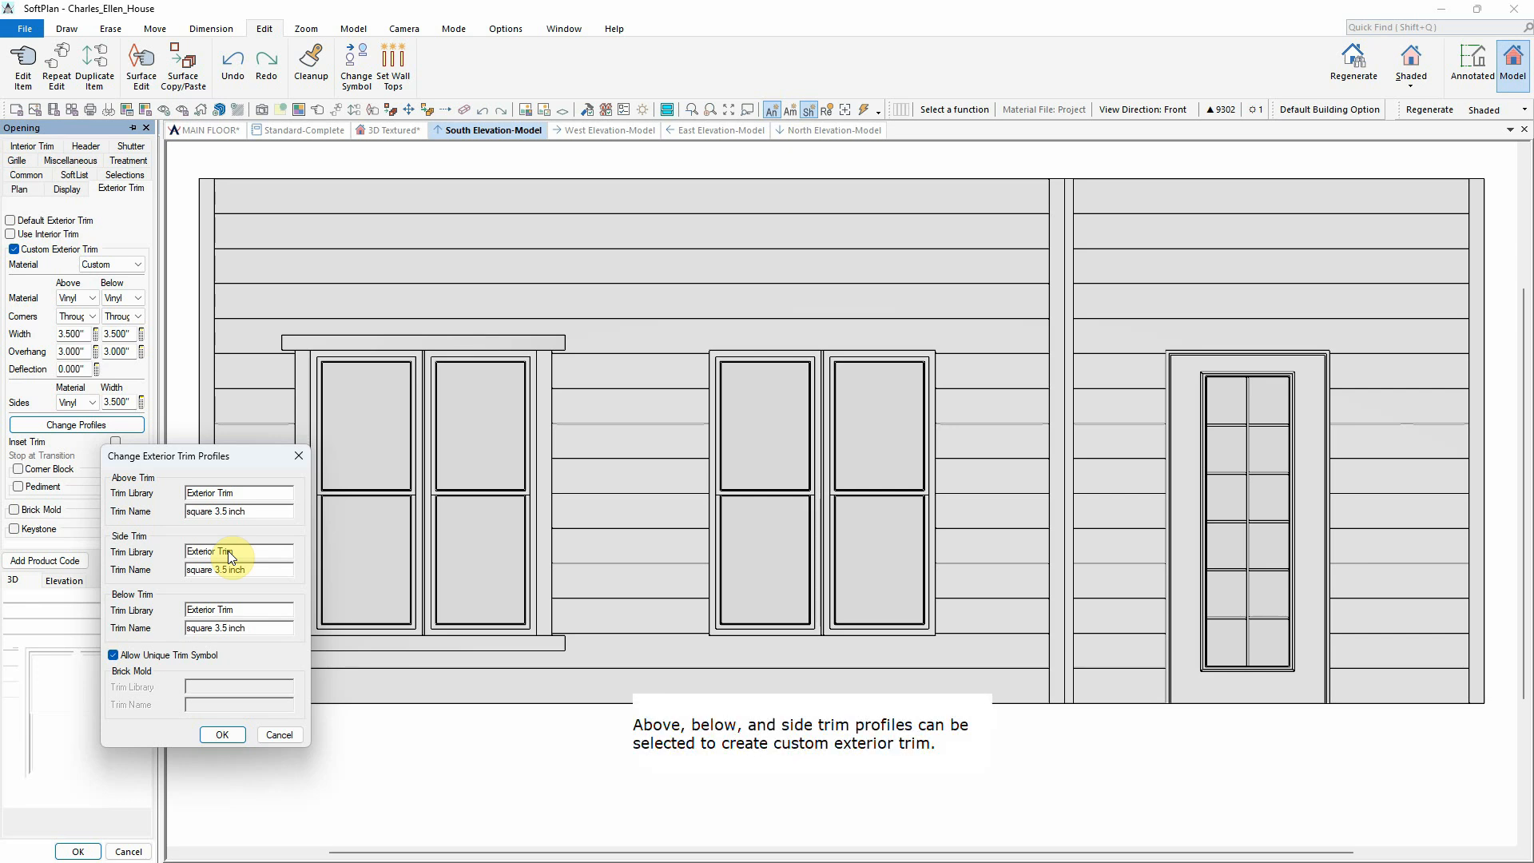
click(251, 514)
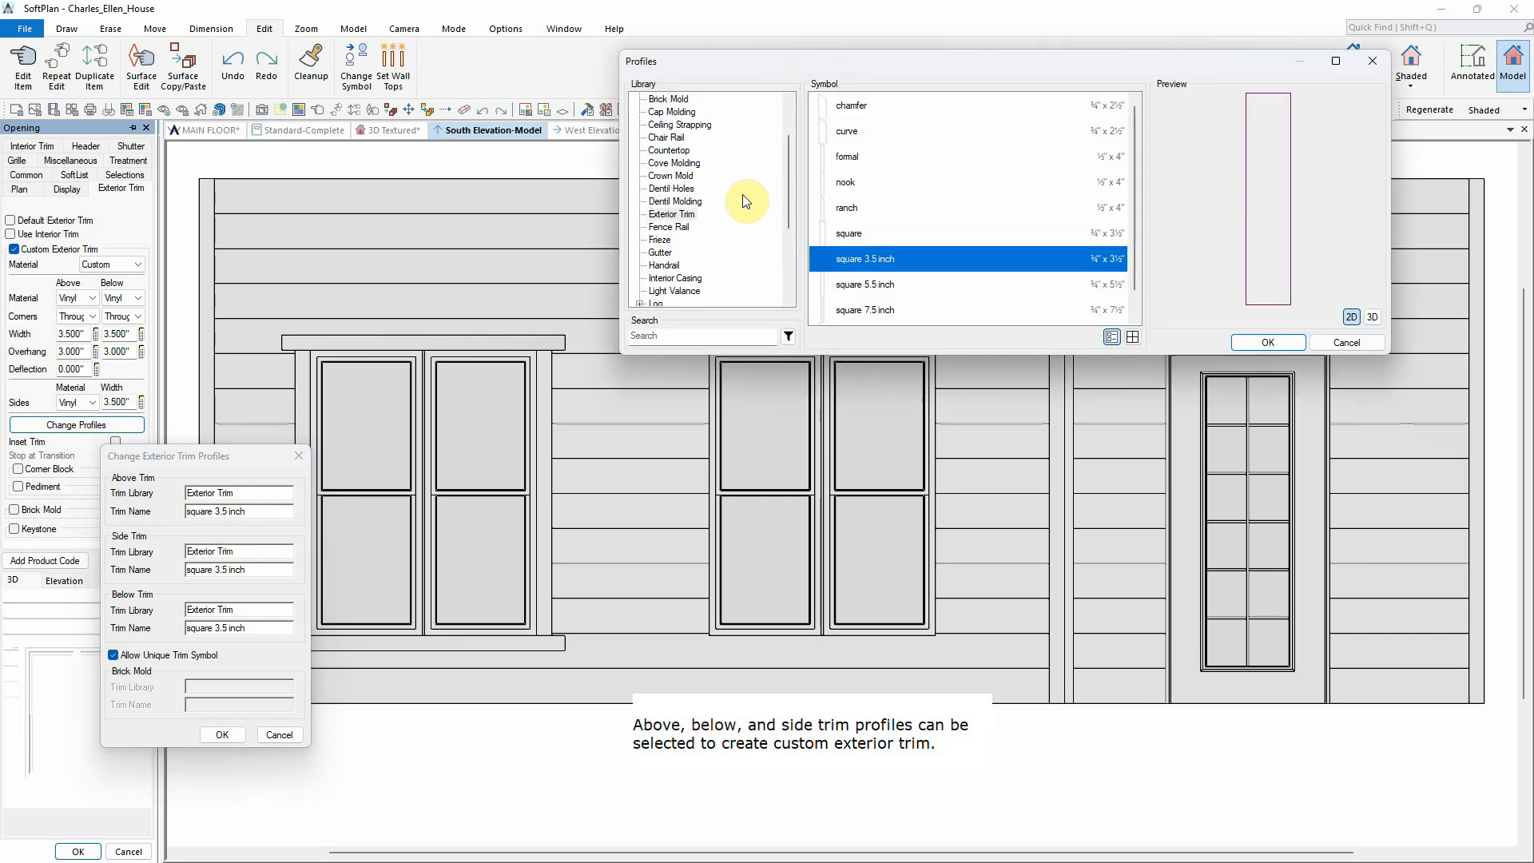
click(675, 201)
click(847, 179)
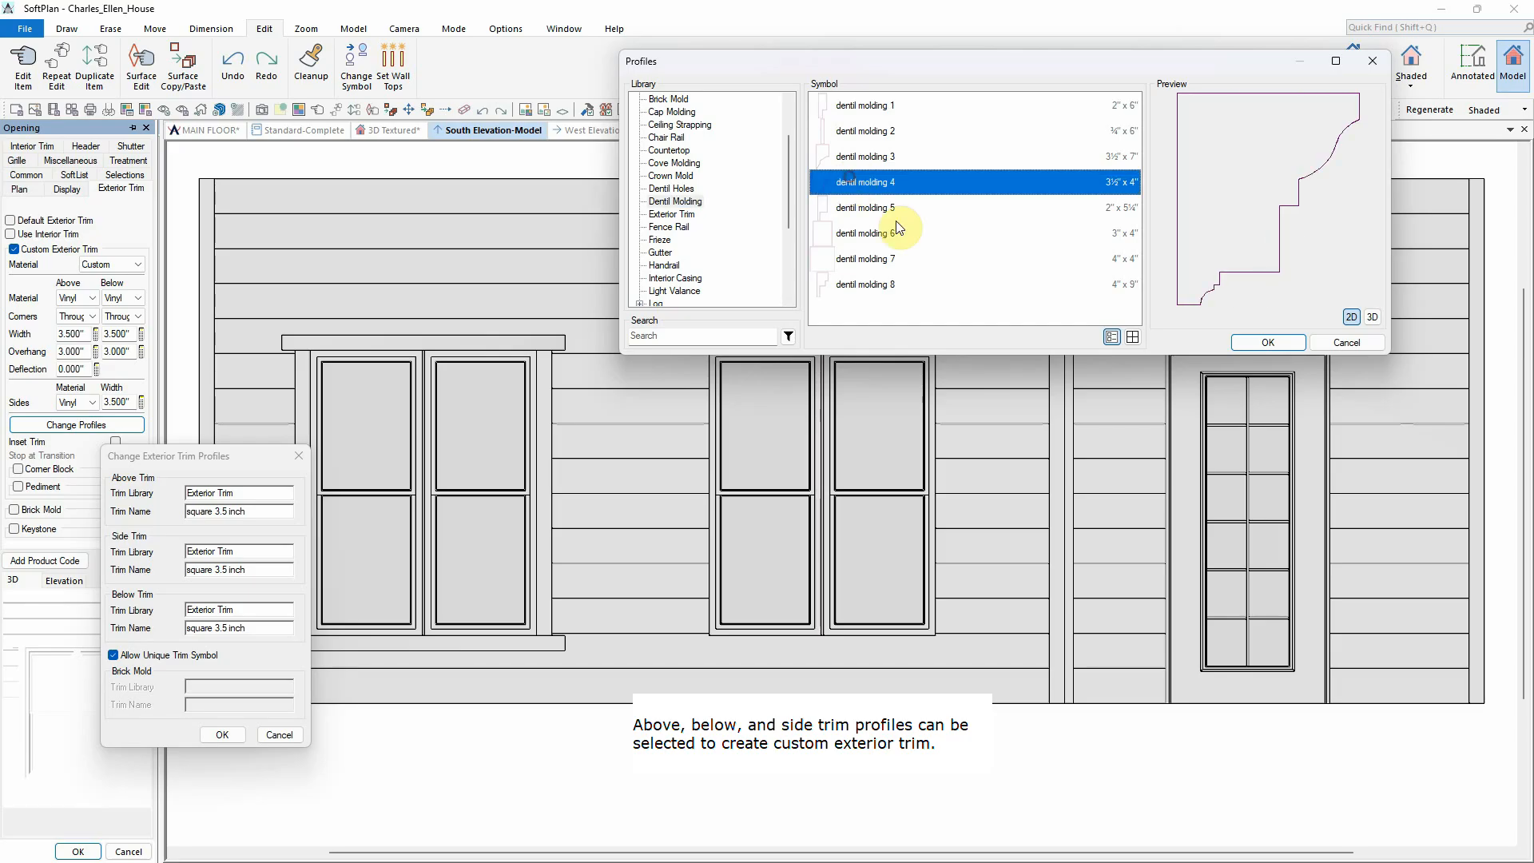
click(1281, 347)
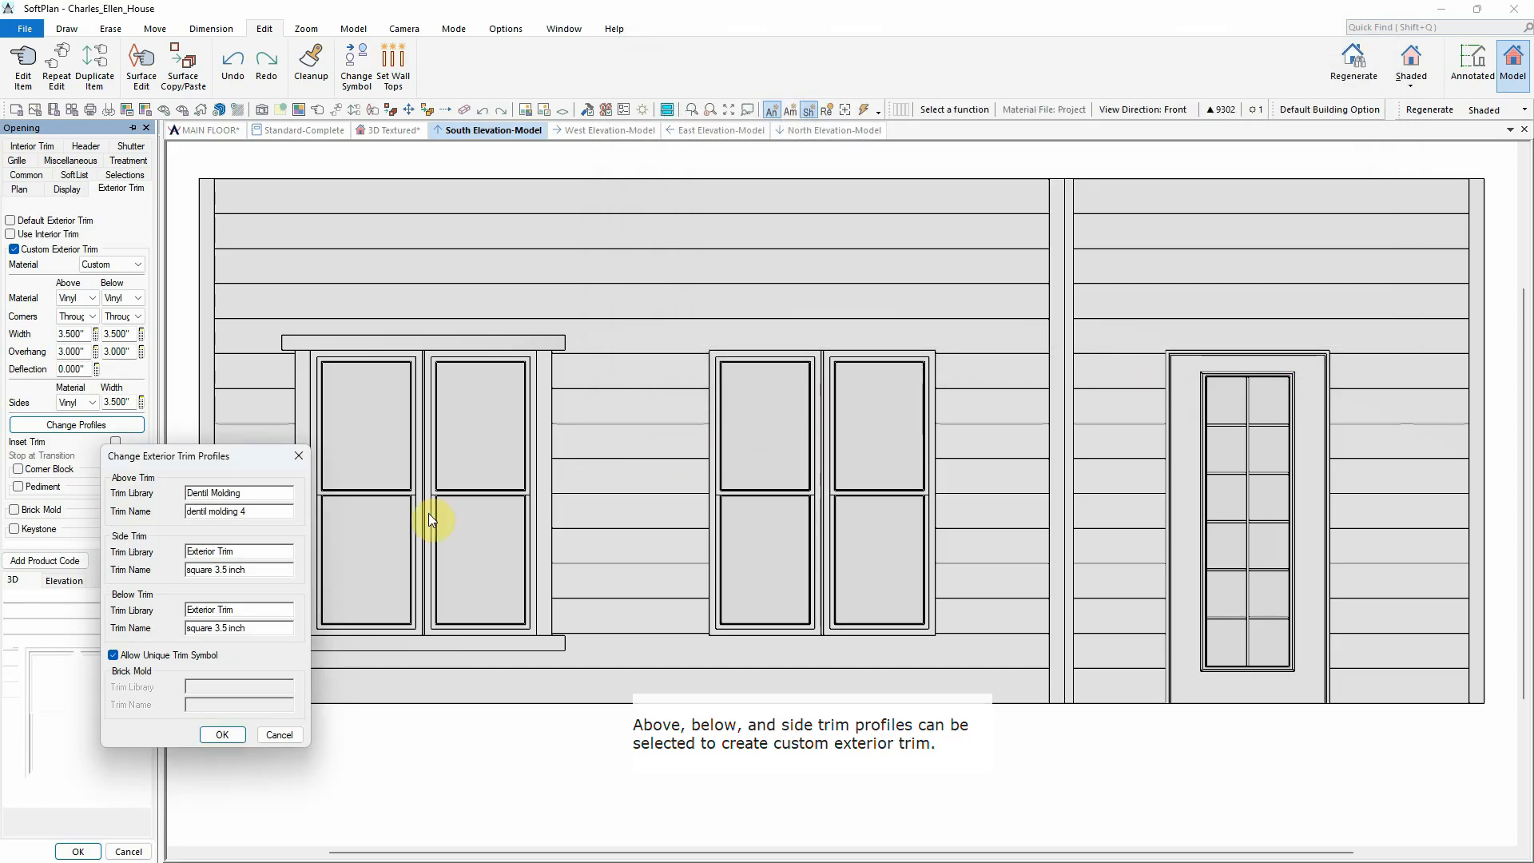
click(221, 735)
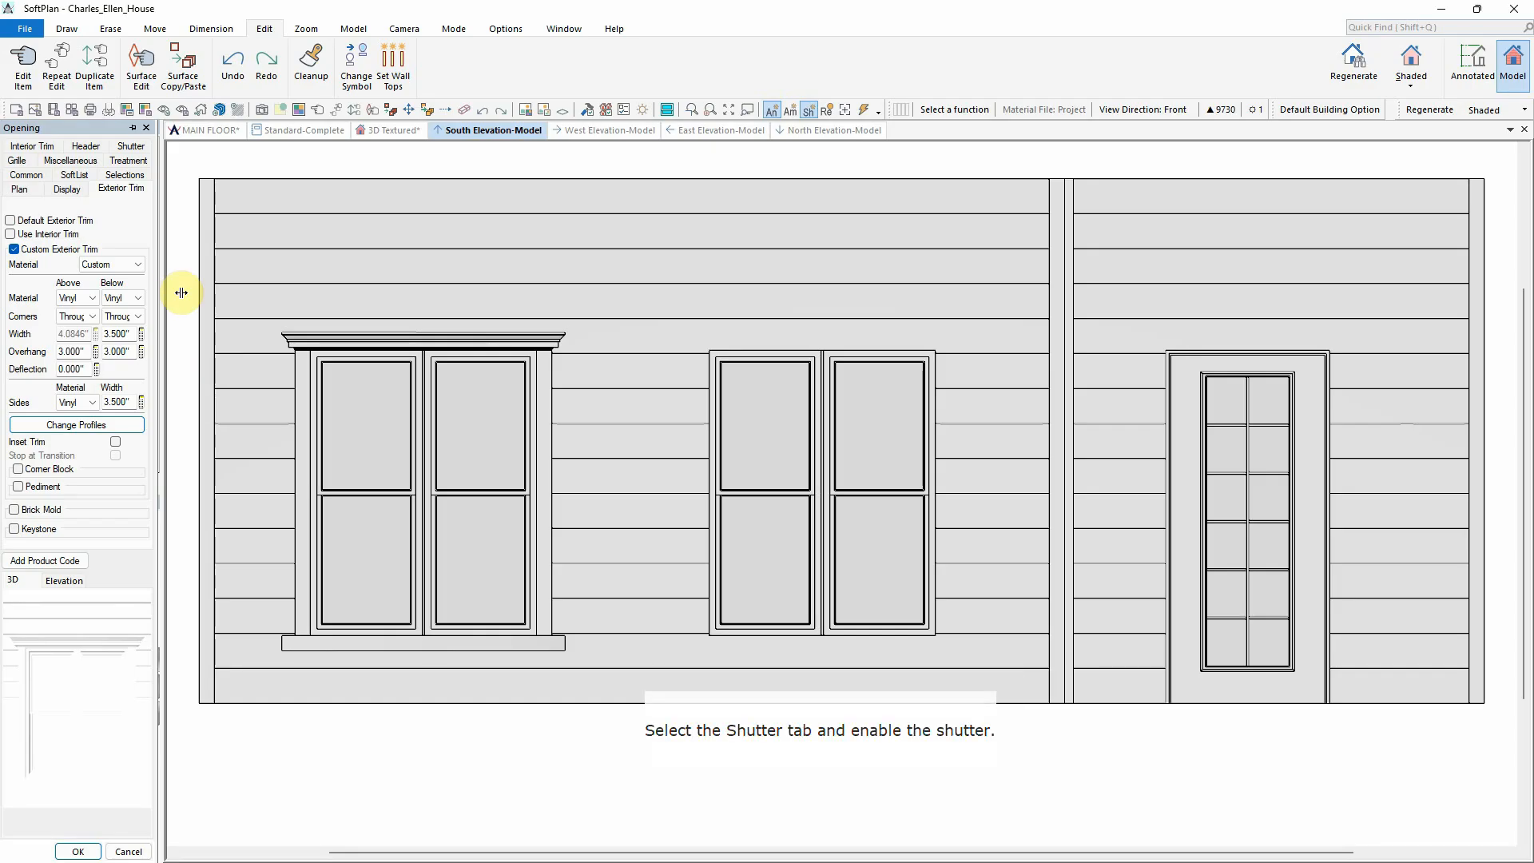
Step: Add board and batten traditional shutters to the window being edited
click(131, 147)
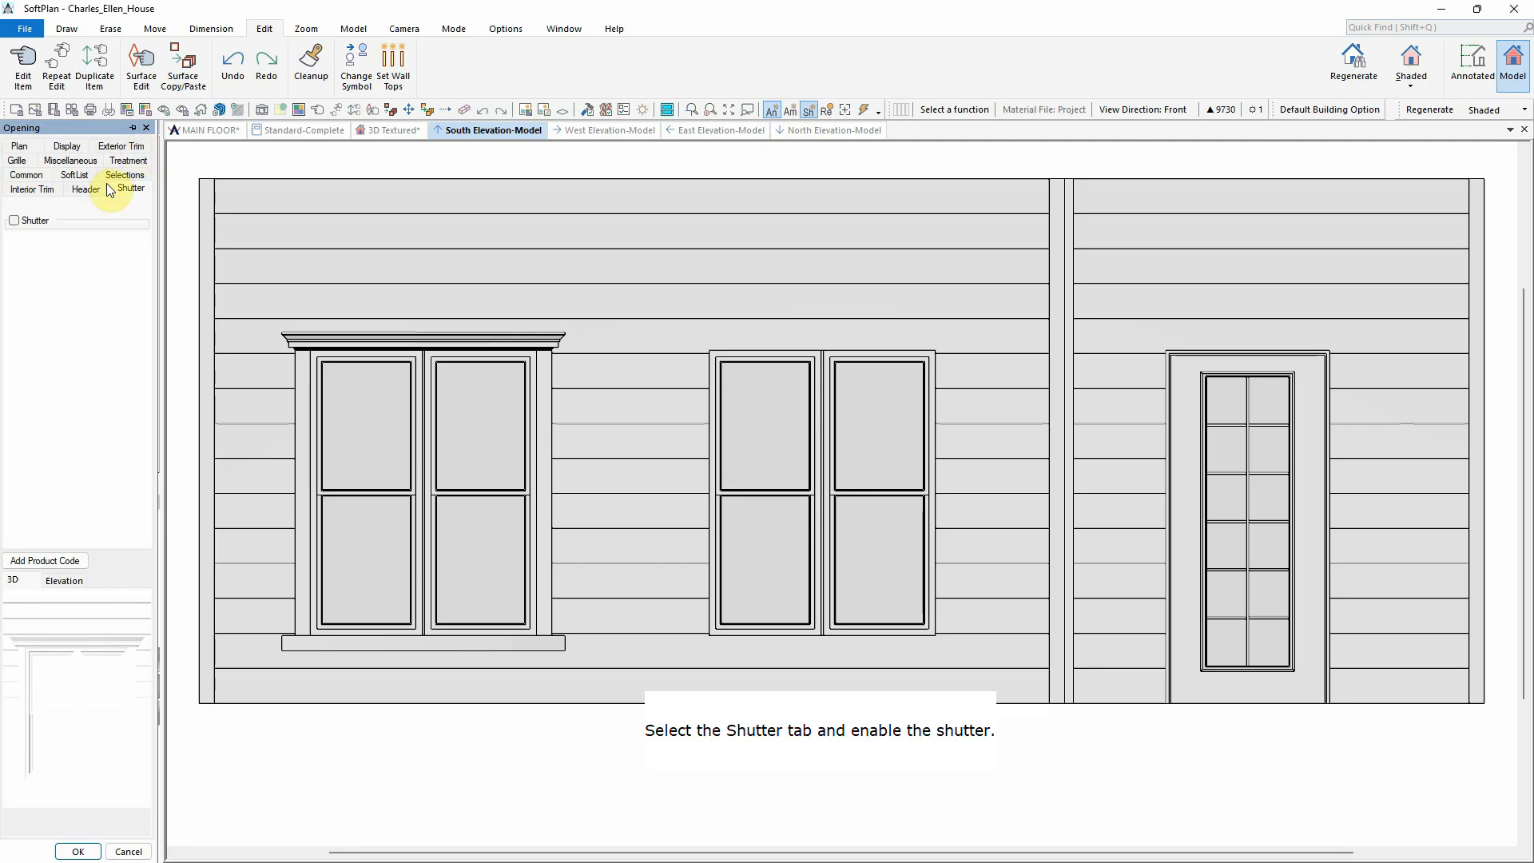
click(41, 222)
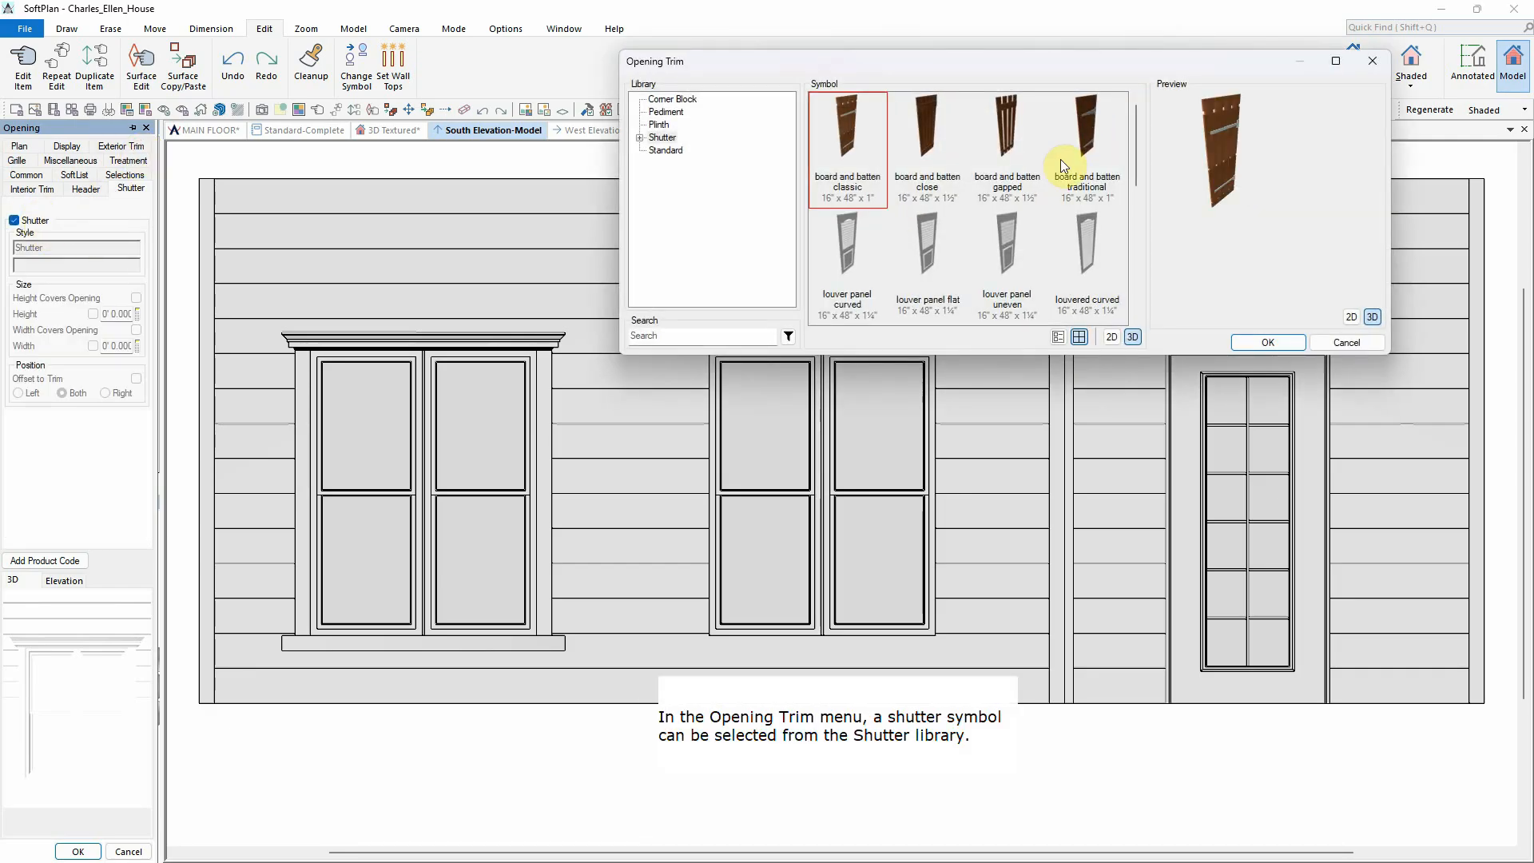
click(1080, 130)
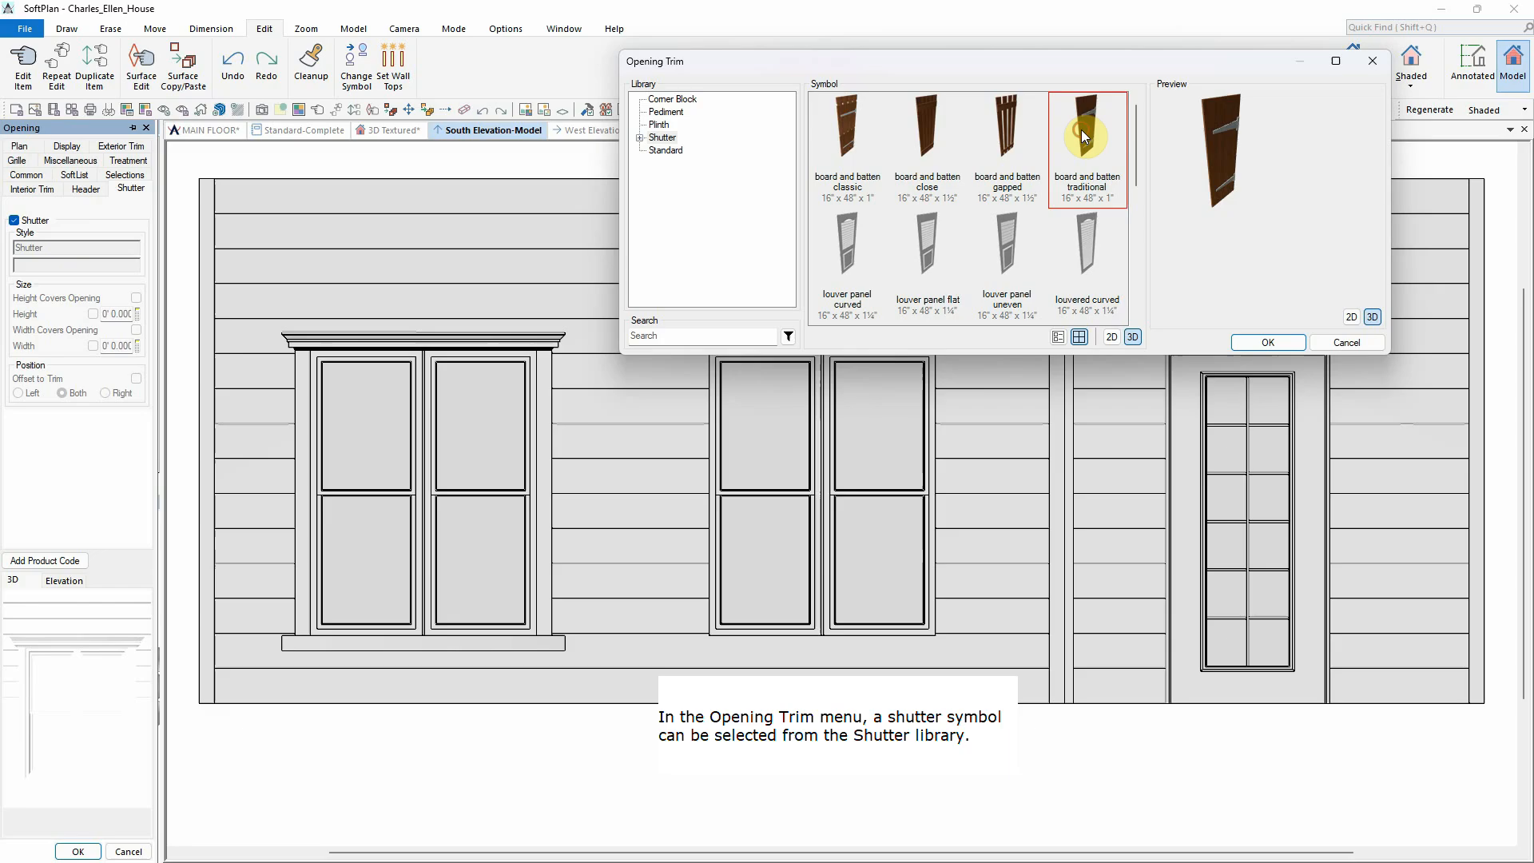
click(1249, 339)
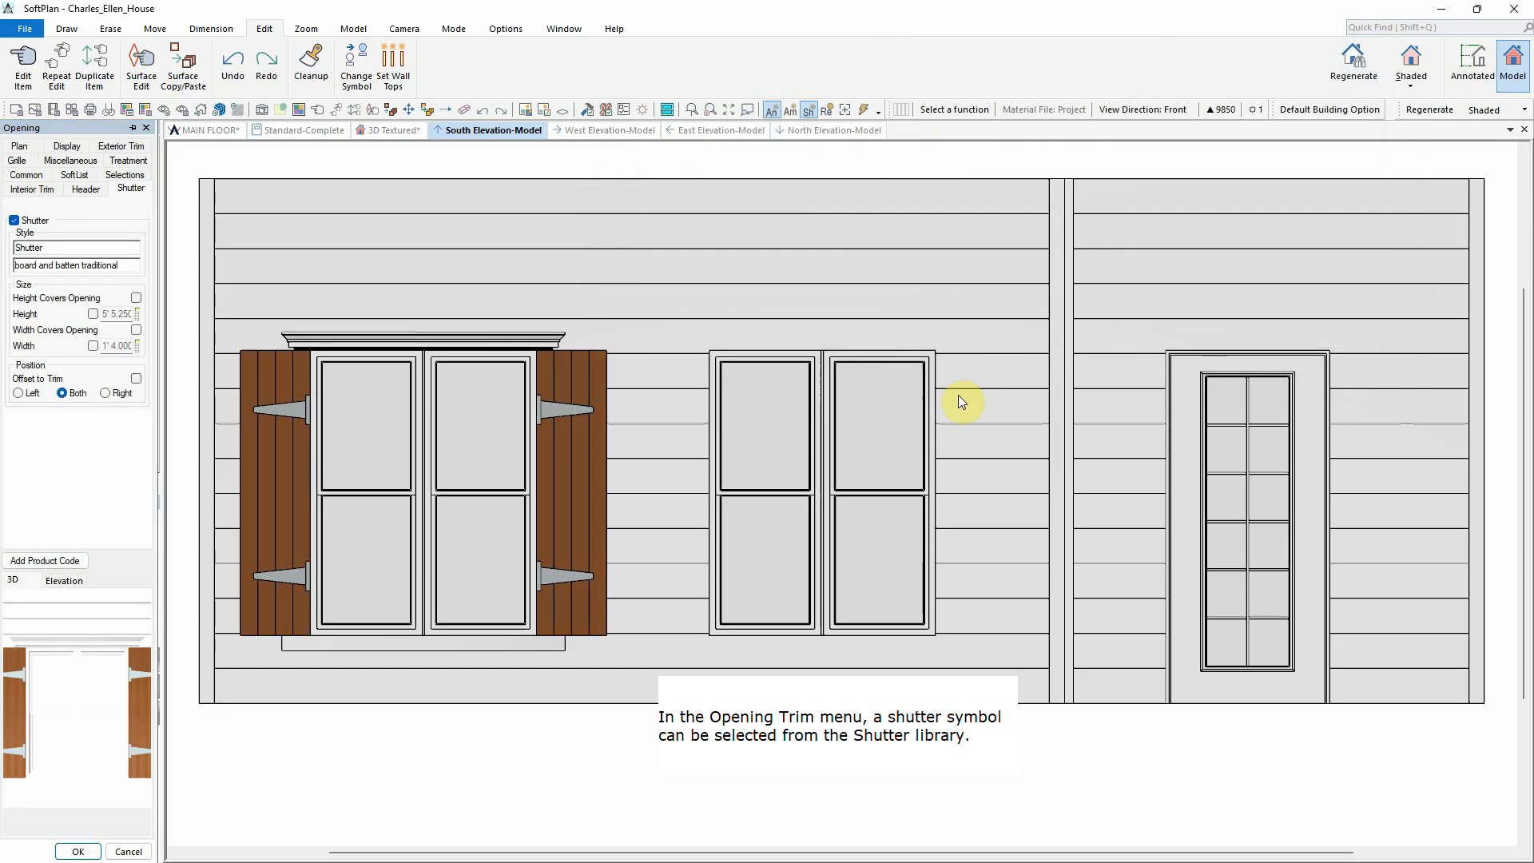
Step: Add a grille to the leftmost front window and repeat its edits on the other double window in the south elevation
click(24, 163)
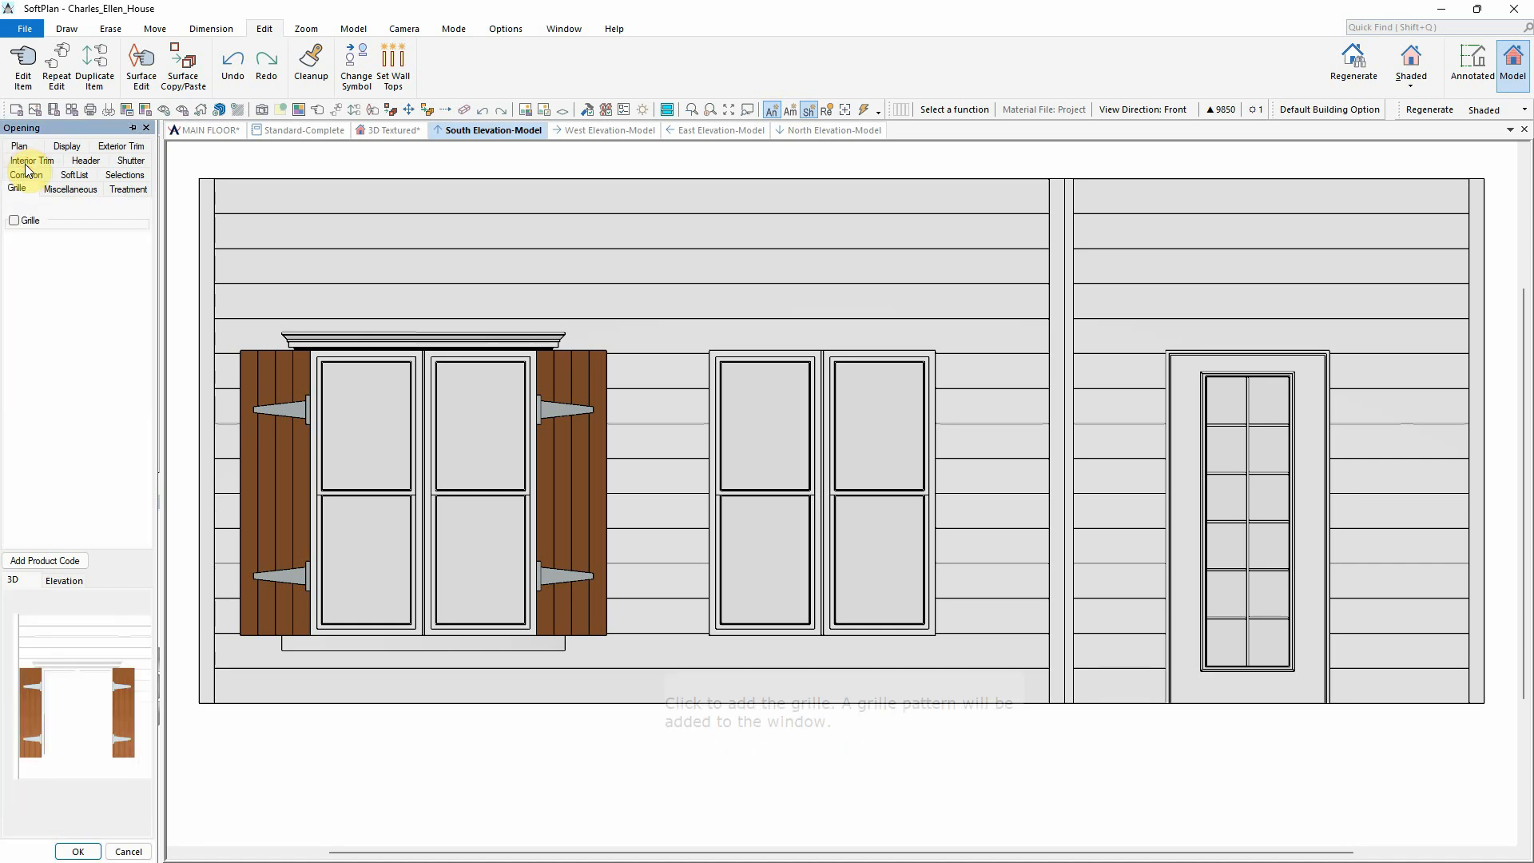
click(28, 219)
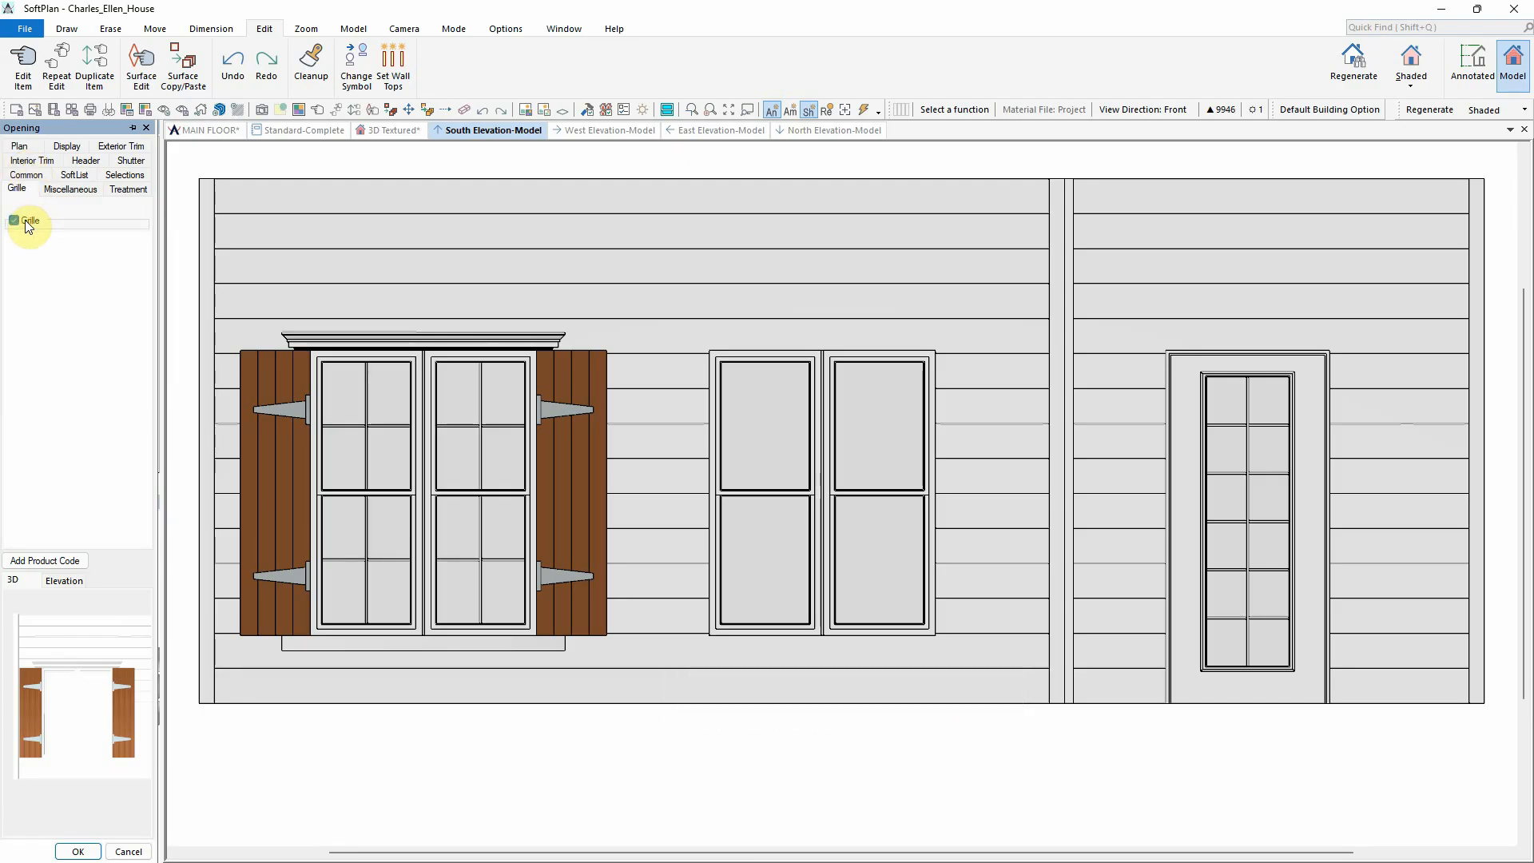
click(77, 850)
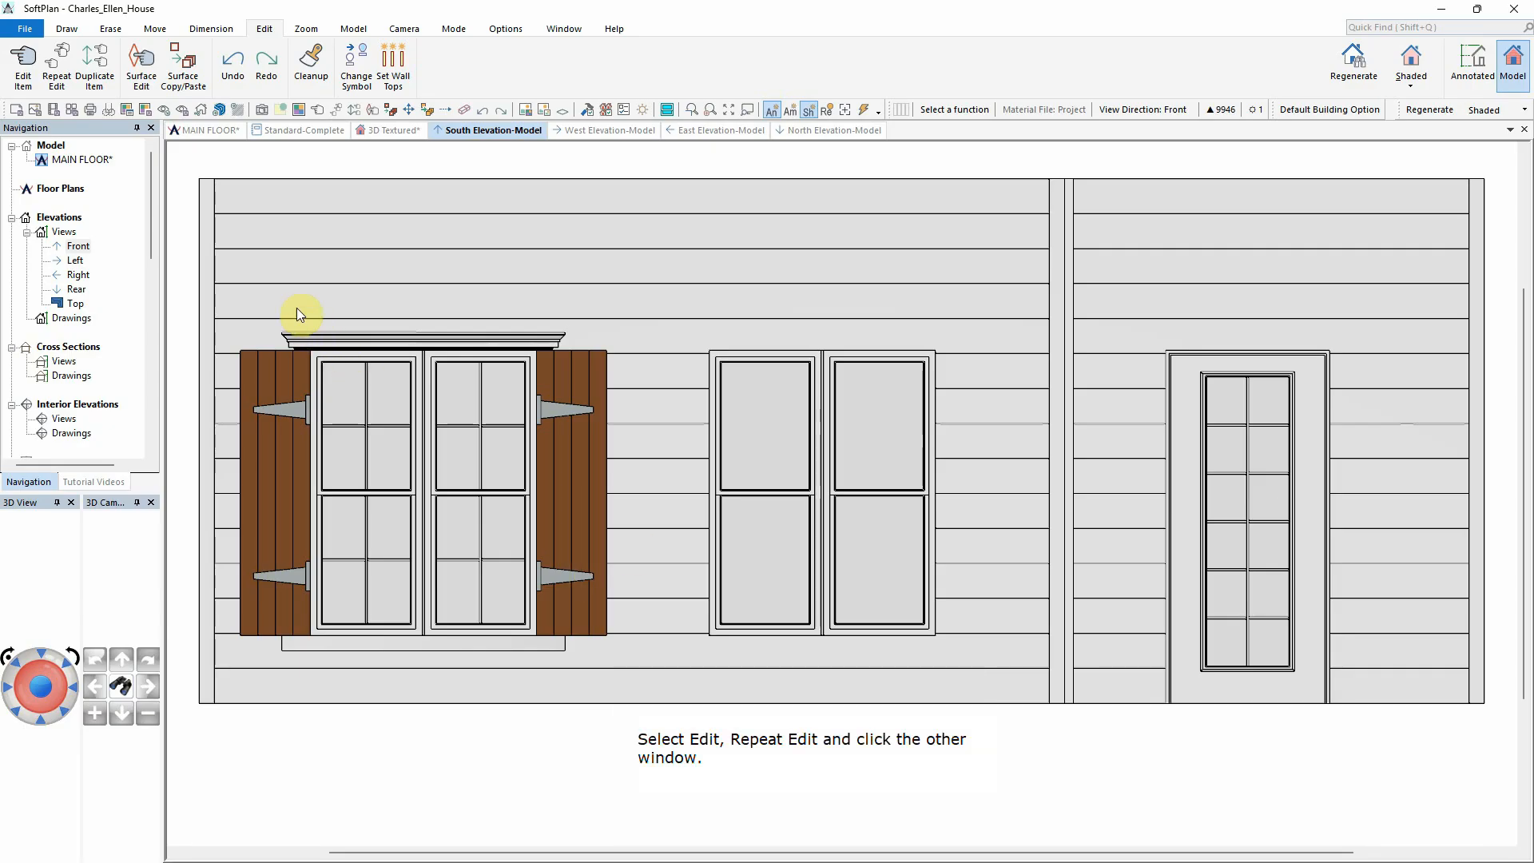
click(57, 63)
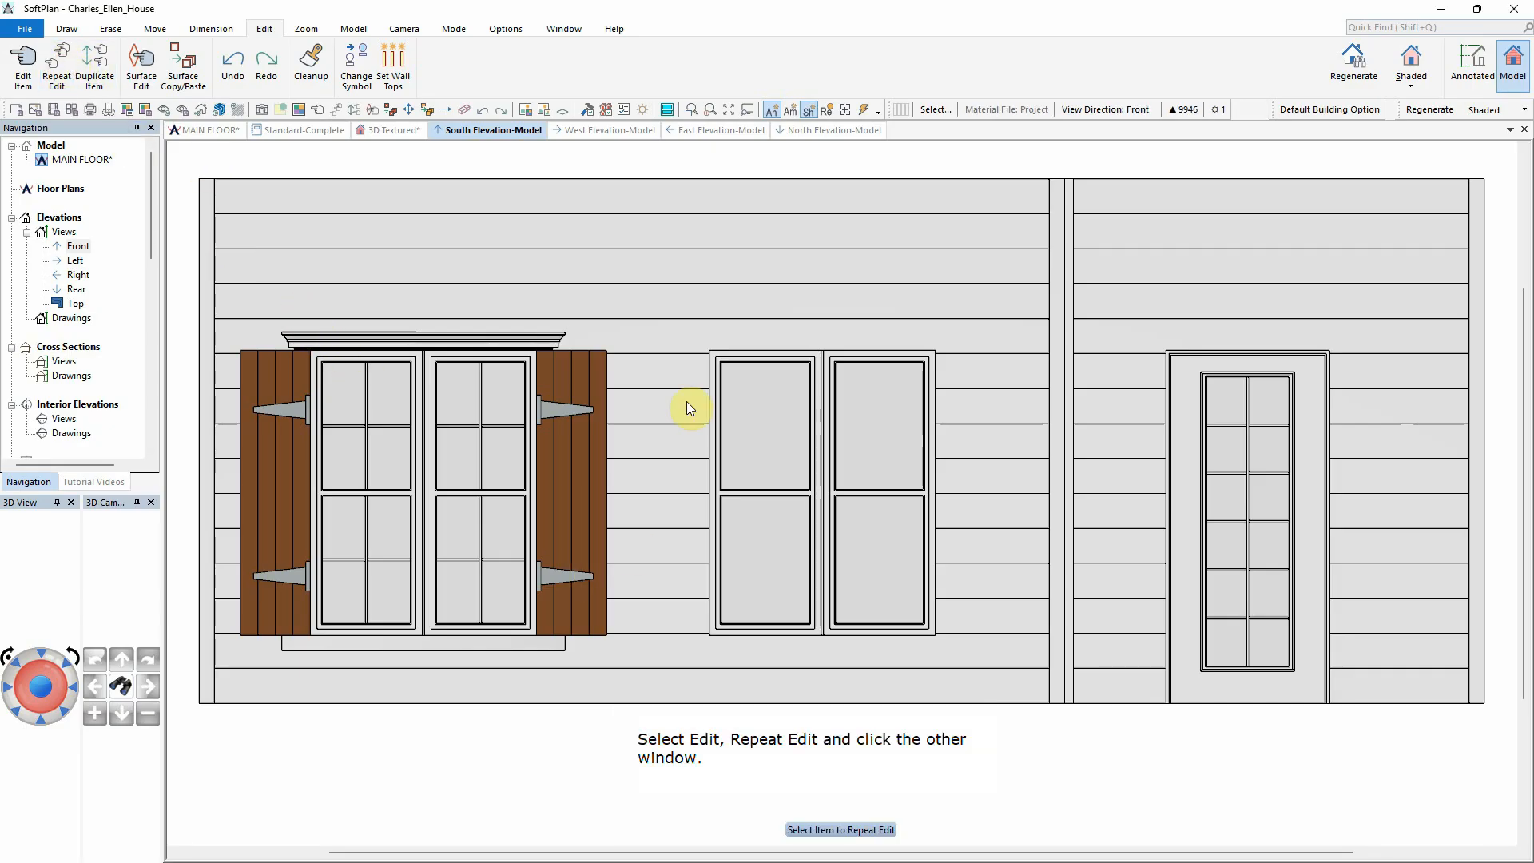
click(714, 609)
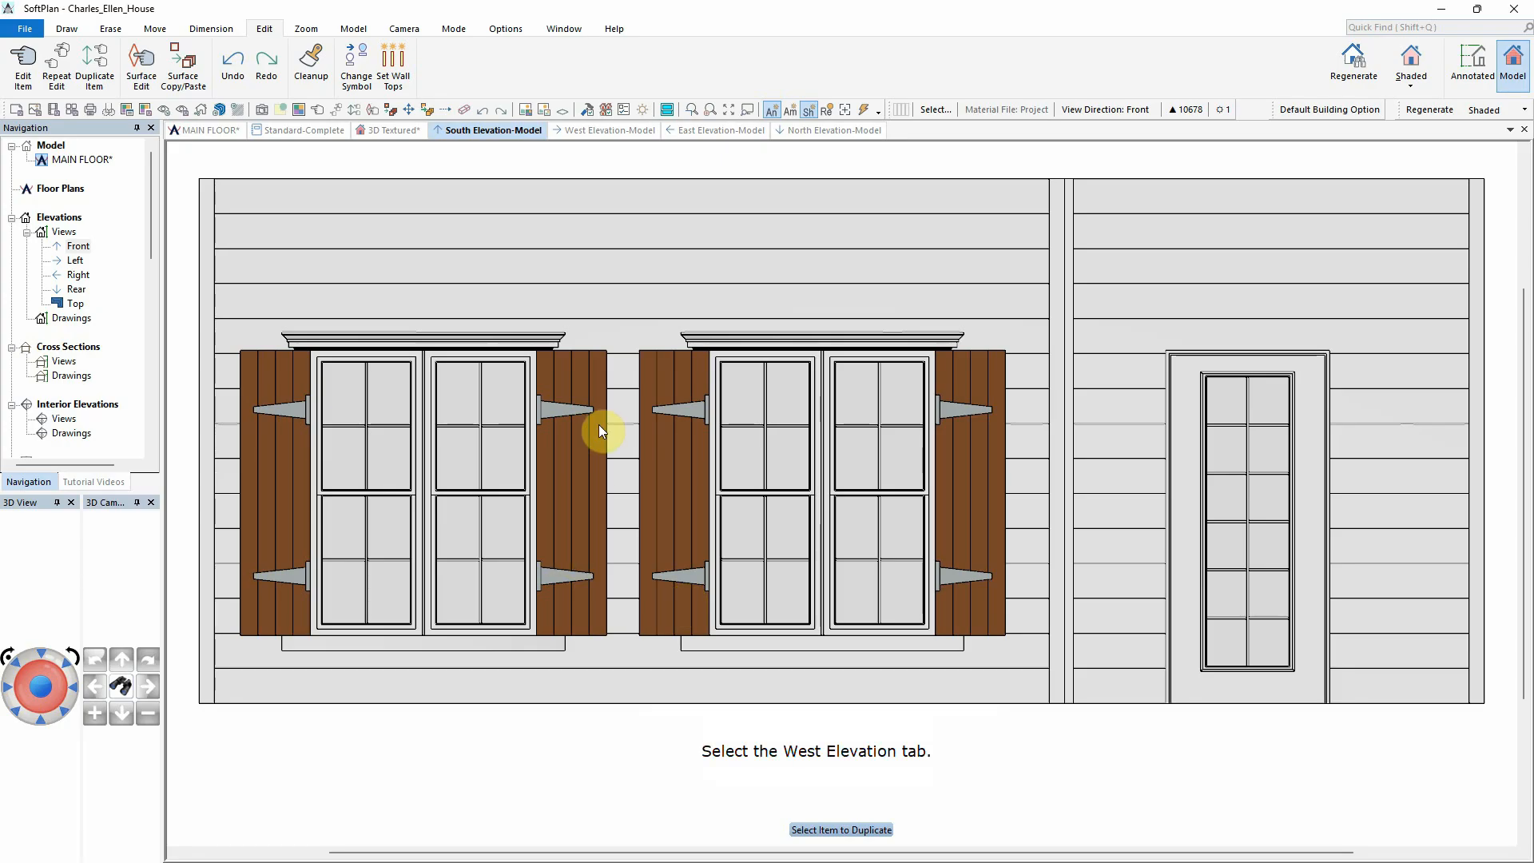
Step: In the west elevation, edit the rightmost window to enable custom exterior trim with its material set to Custom
click(599, 131)
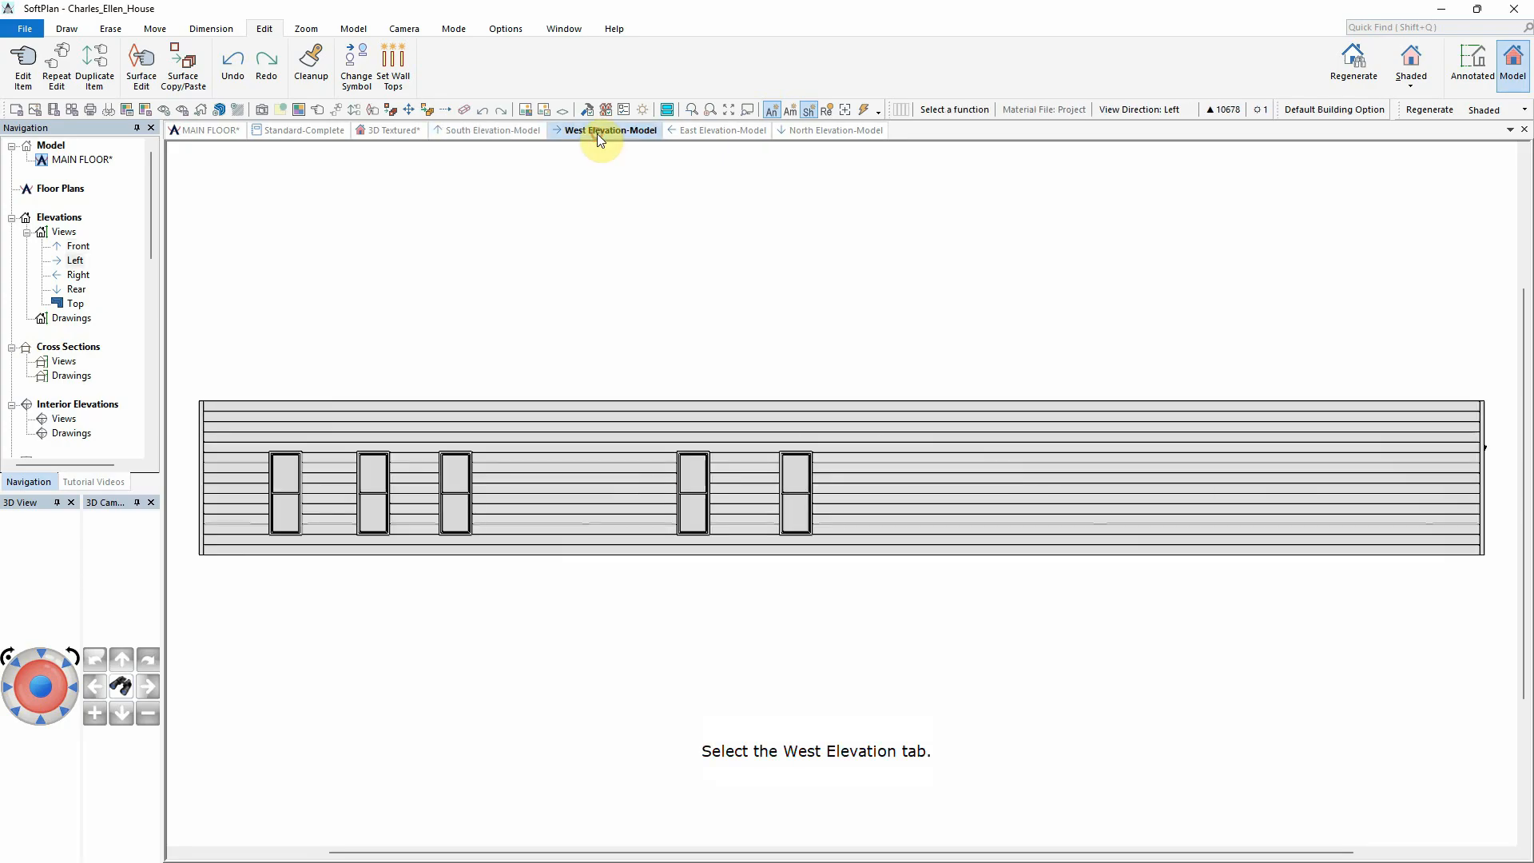
right_click(794, 486)
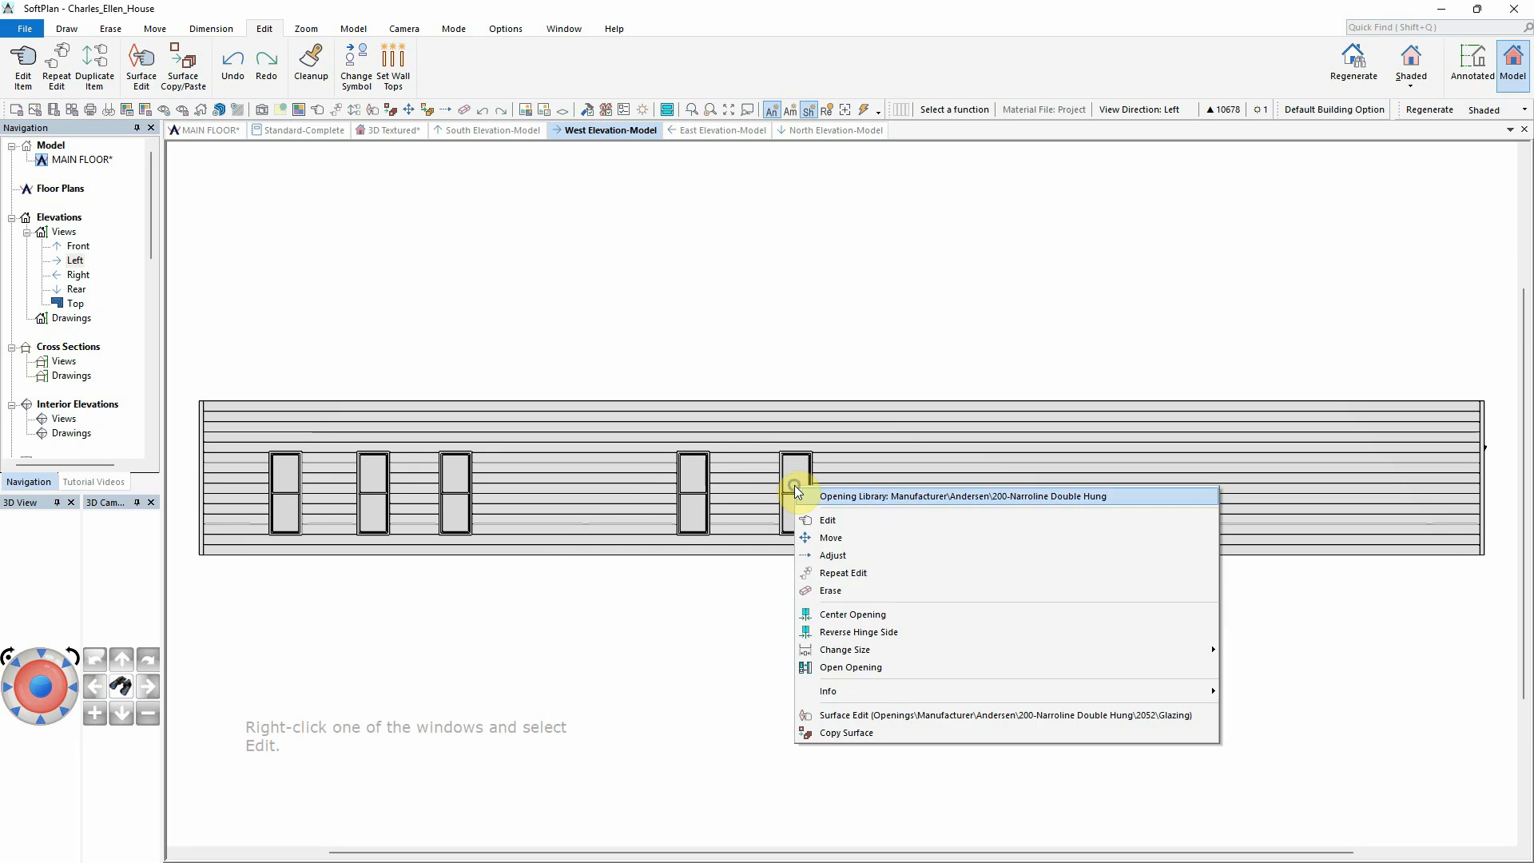
click(837, 520)
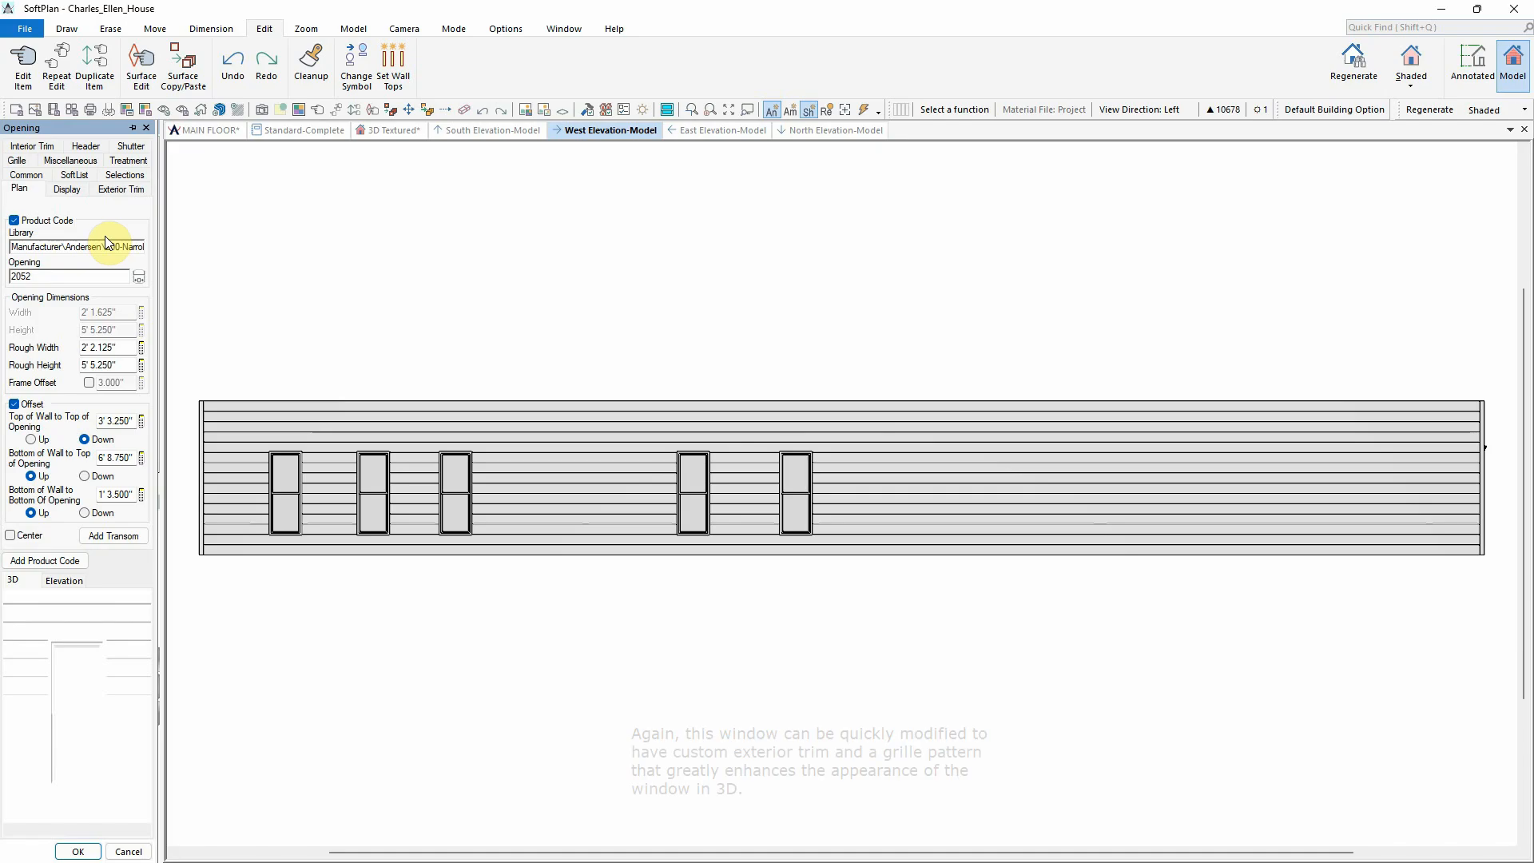
click(116, 188)
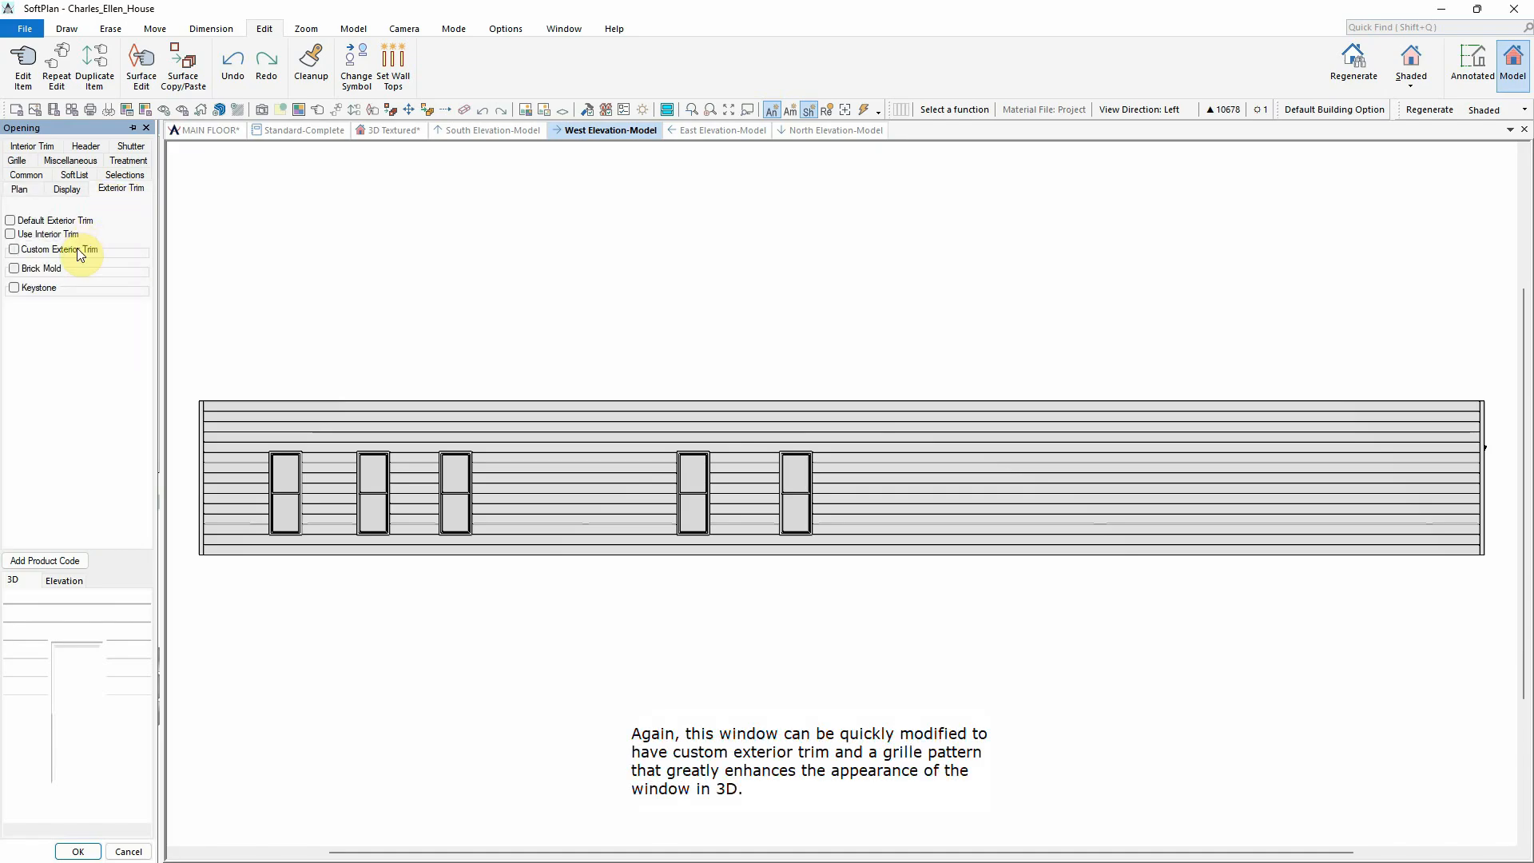
click(77, 249)
click(97, 270)
click(102, 268)
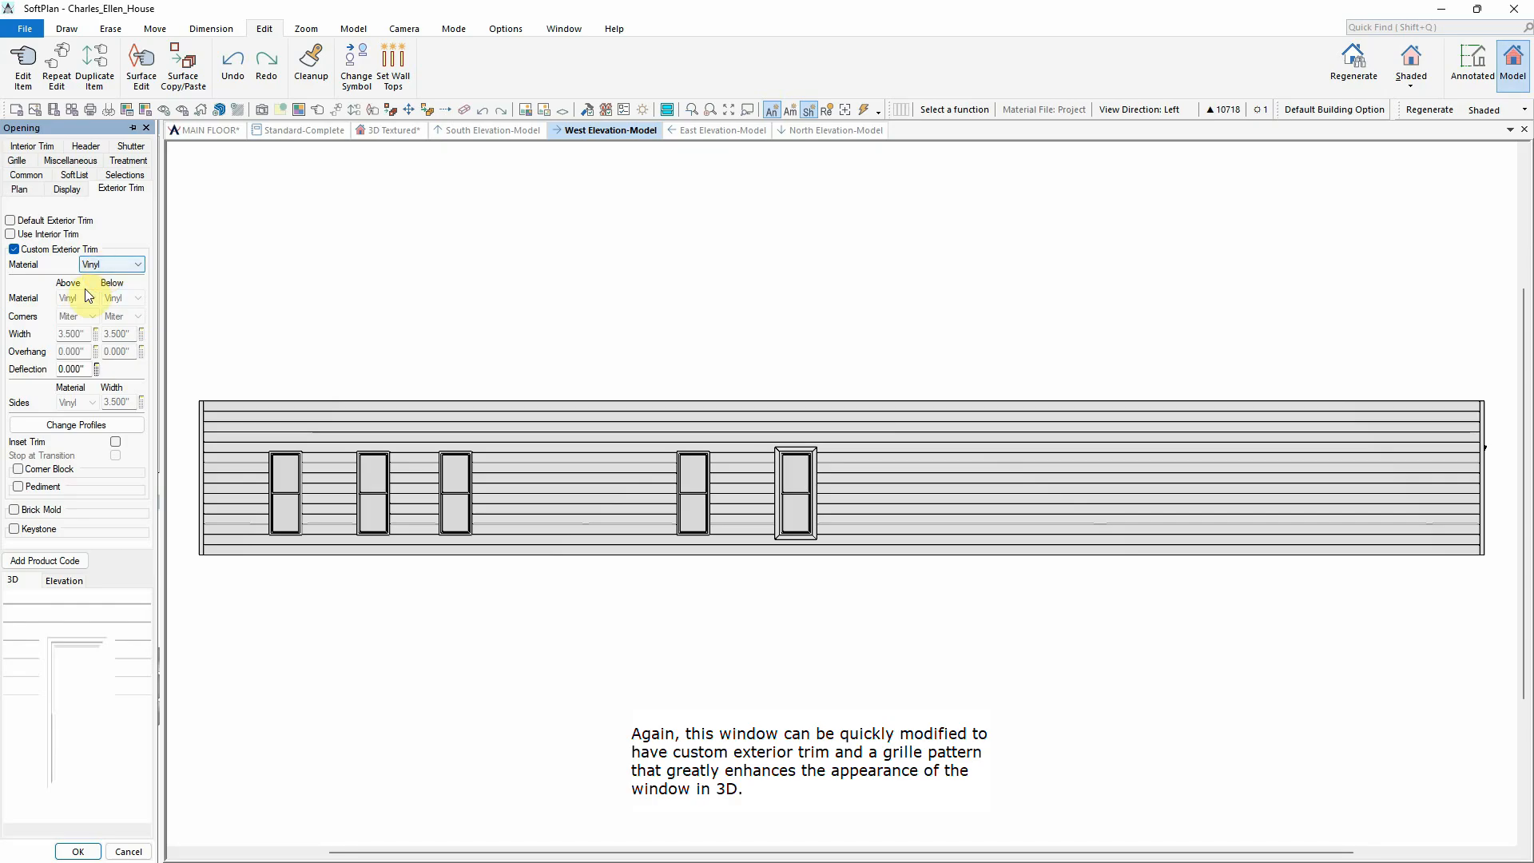
click(110, 267)
click(95, 330)
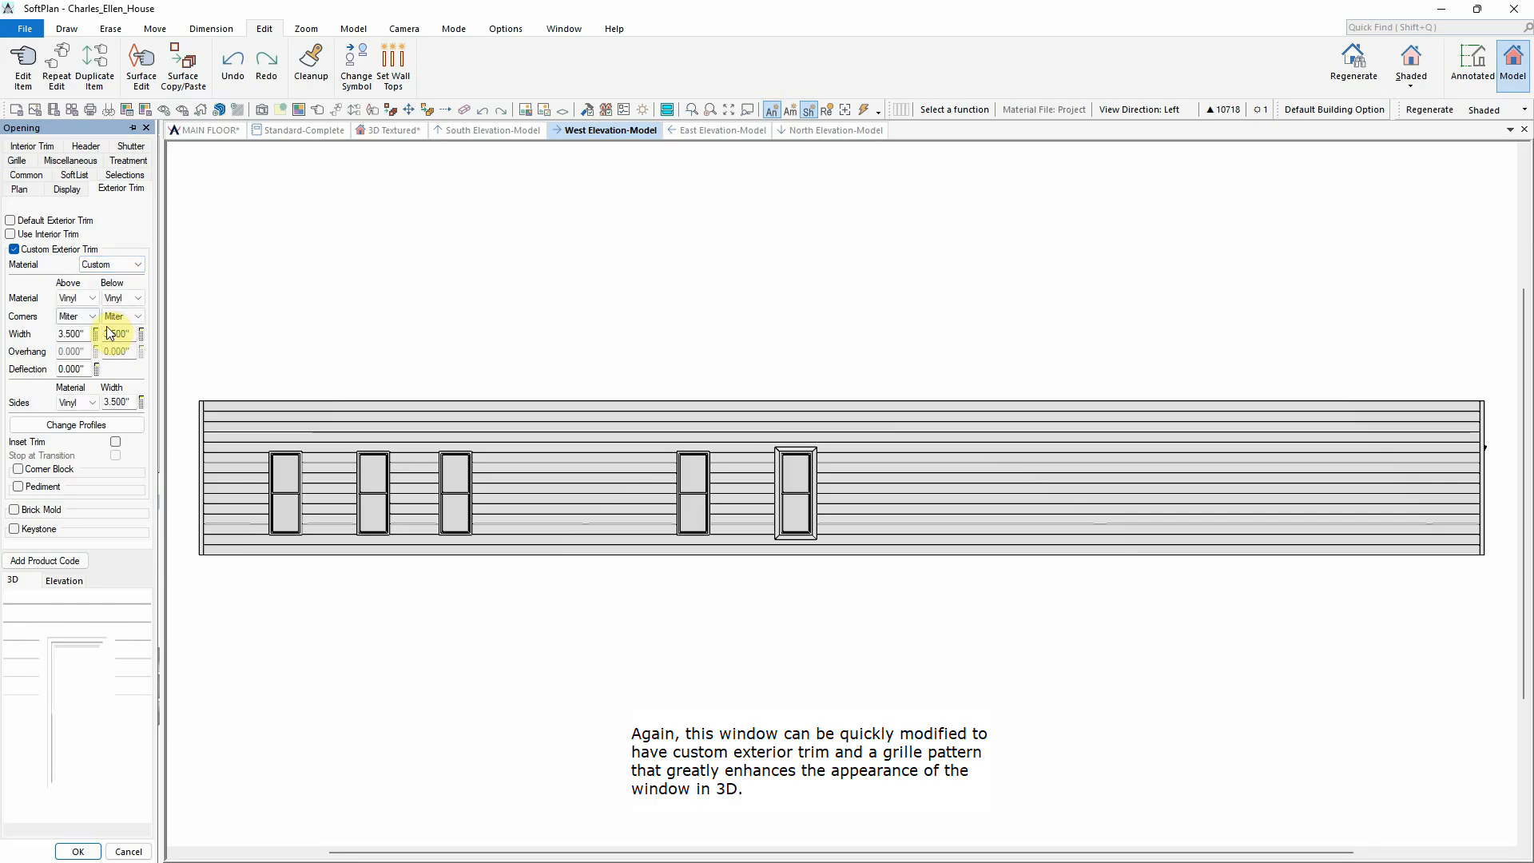
Step: Set the window's above trim corners to Through with a 1.5" overhang, and finish the edit with a Standard grille added
click(85, 317)
click(74, 341)
double_click(80, 351)
text(1.5)
key(Tab)
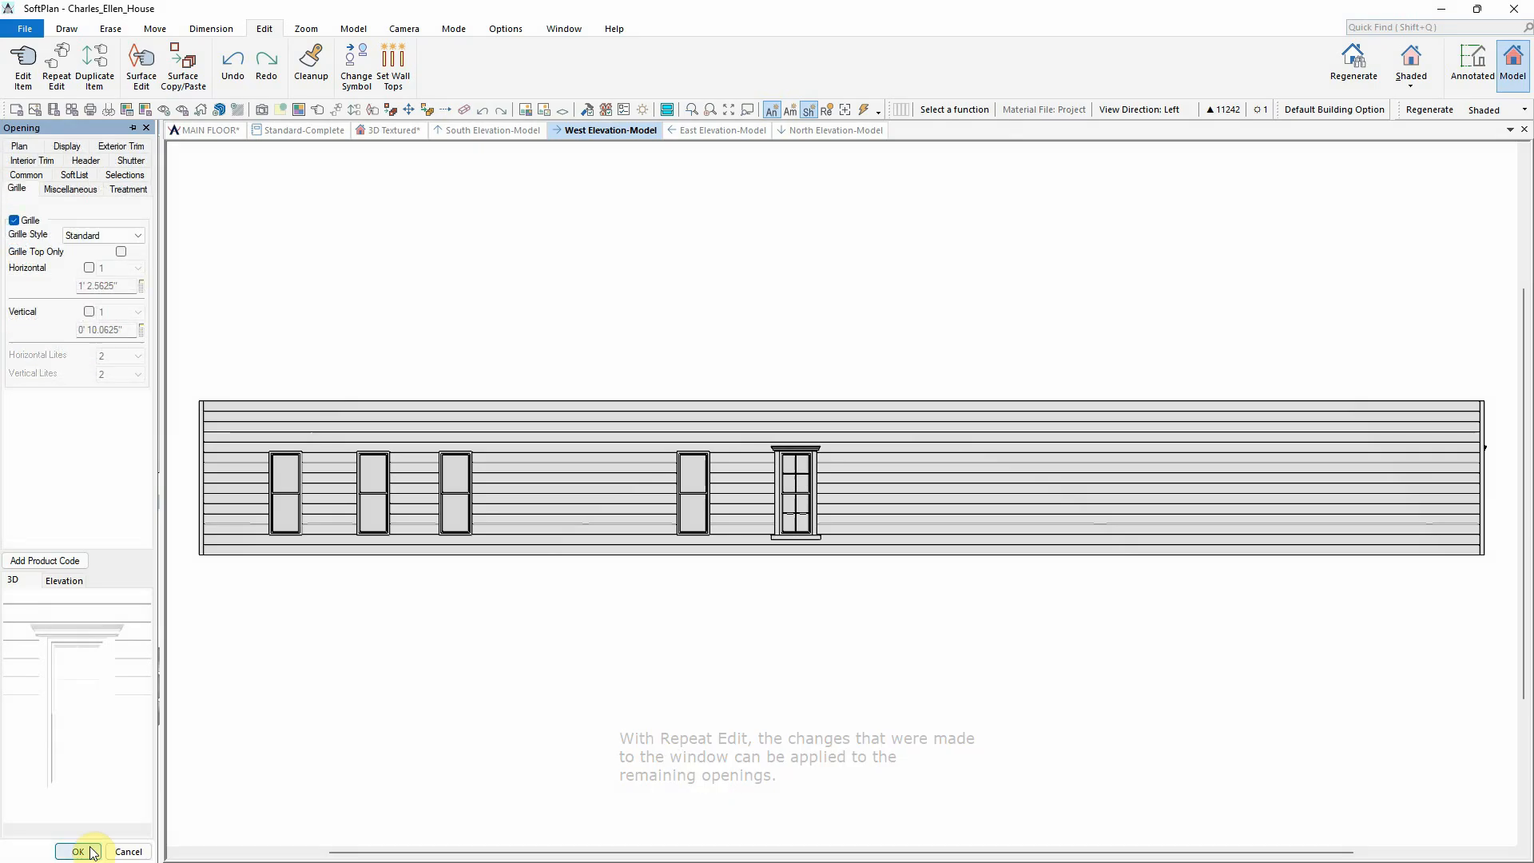
click(89, 847)
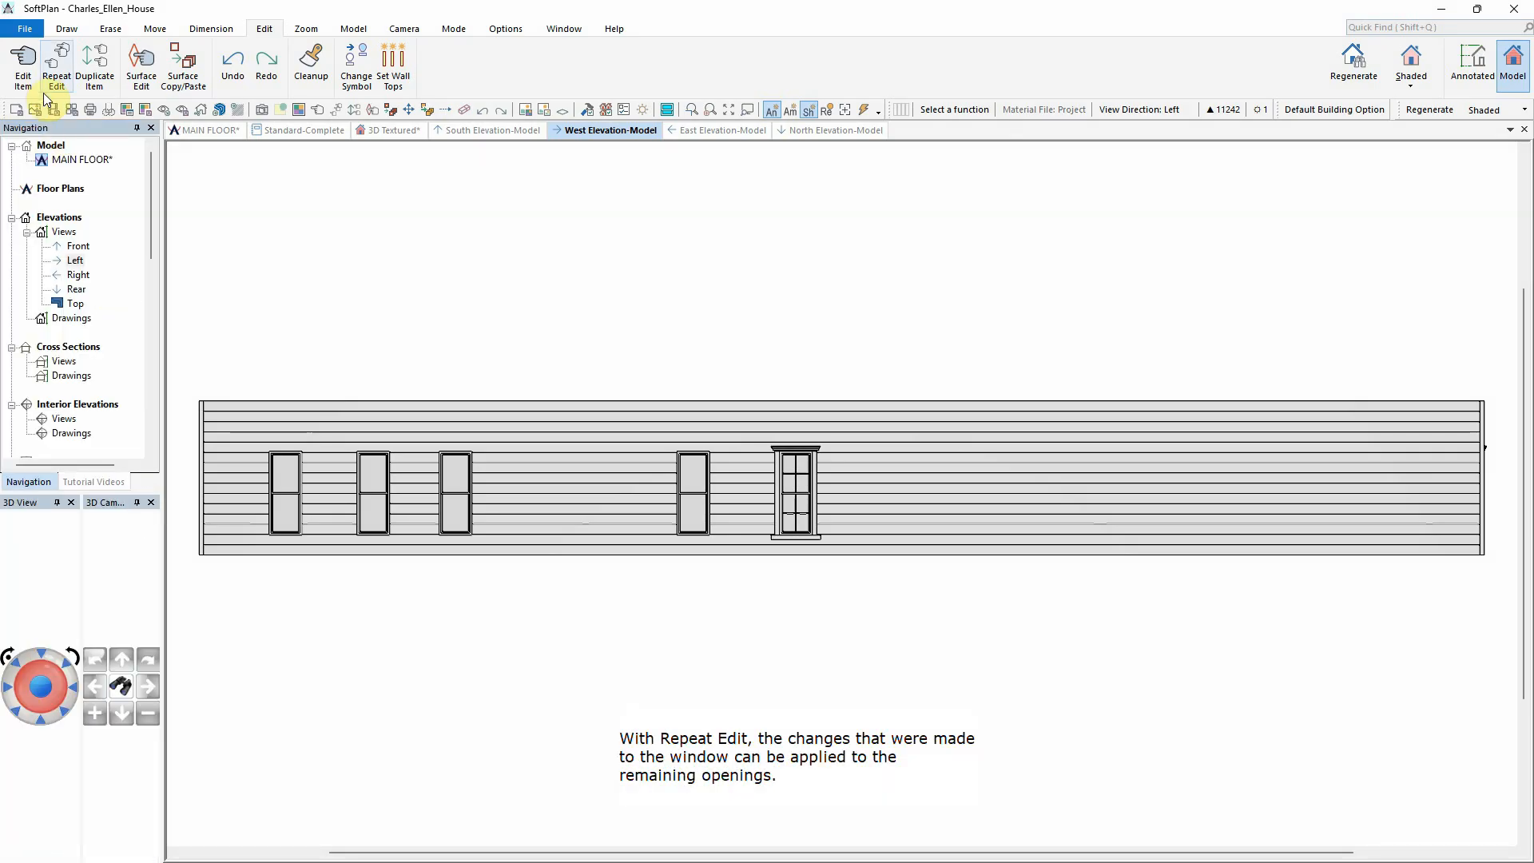
Step: Repeat the window edits on the remaining west elevation windows and on the front door in the south elevation
click(52, 67)
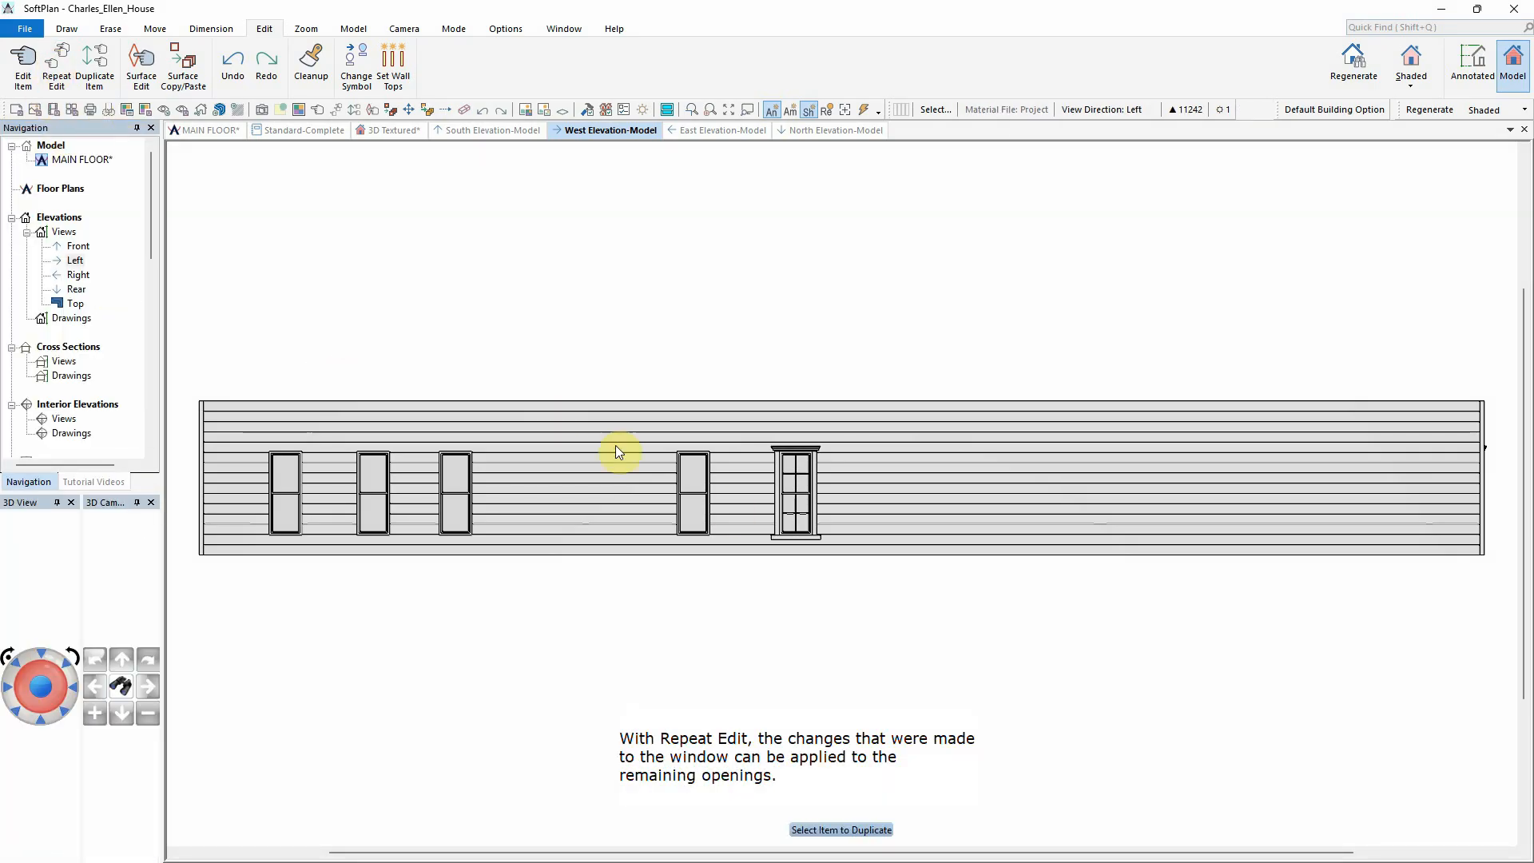
click(706, 507)
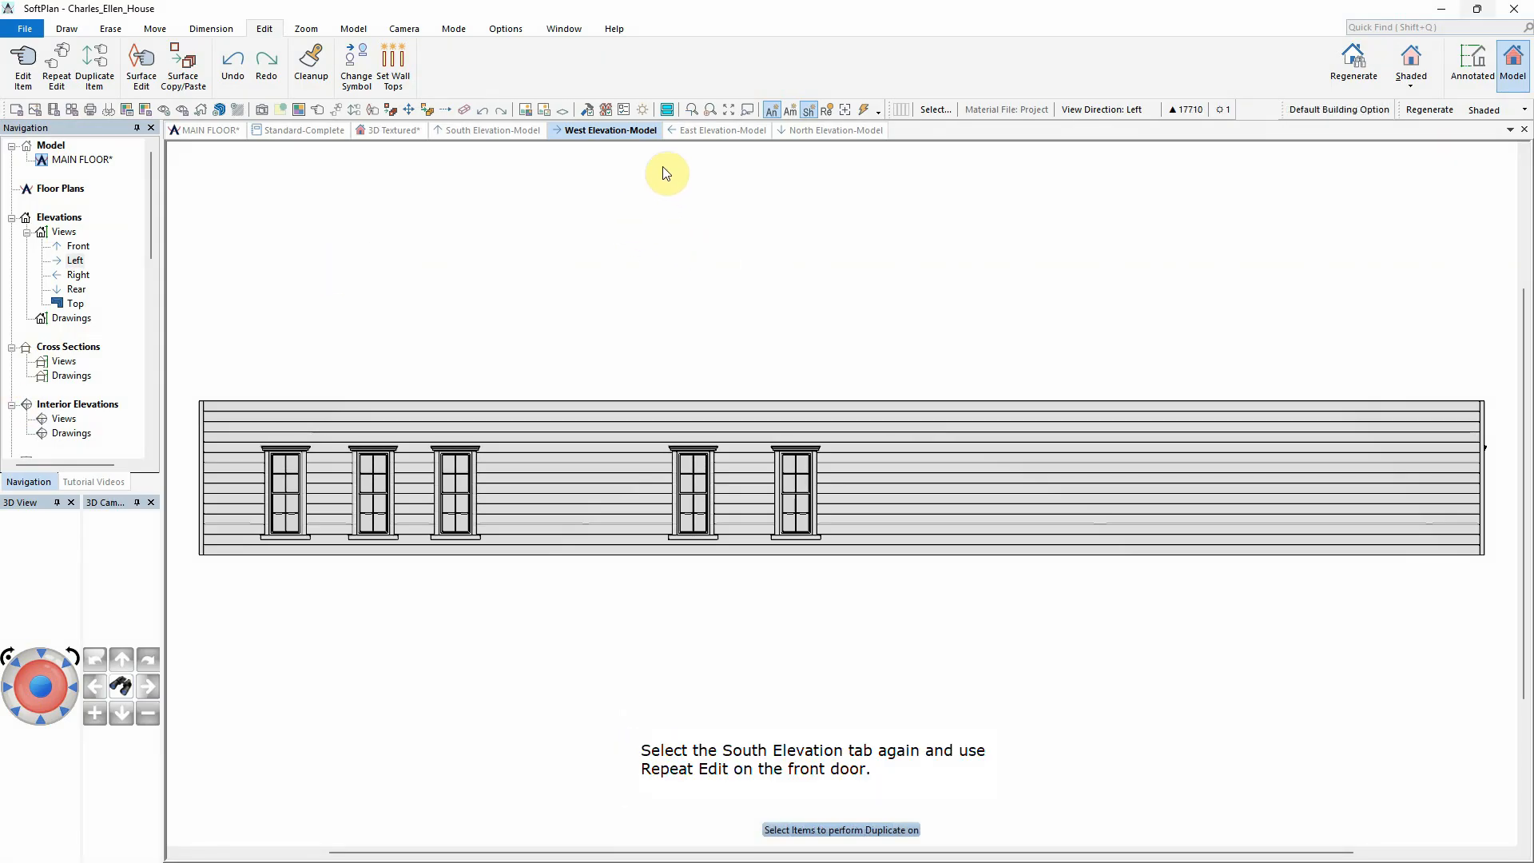
click(493, 130)
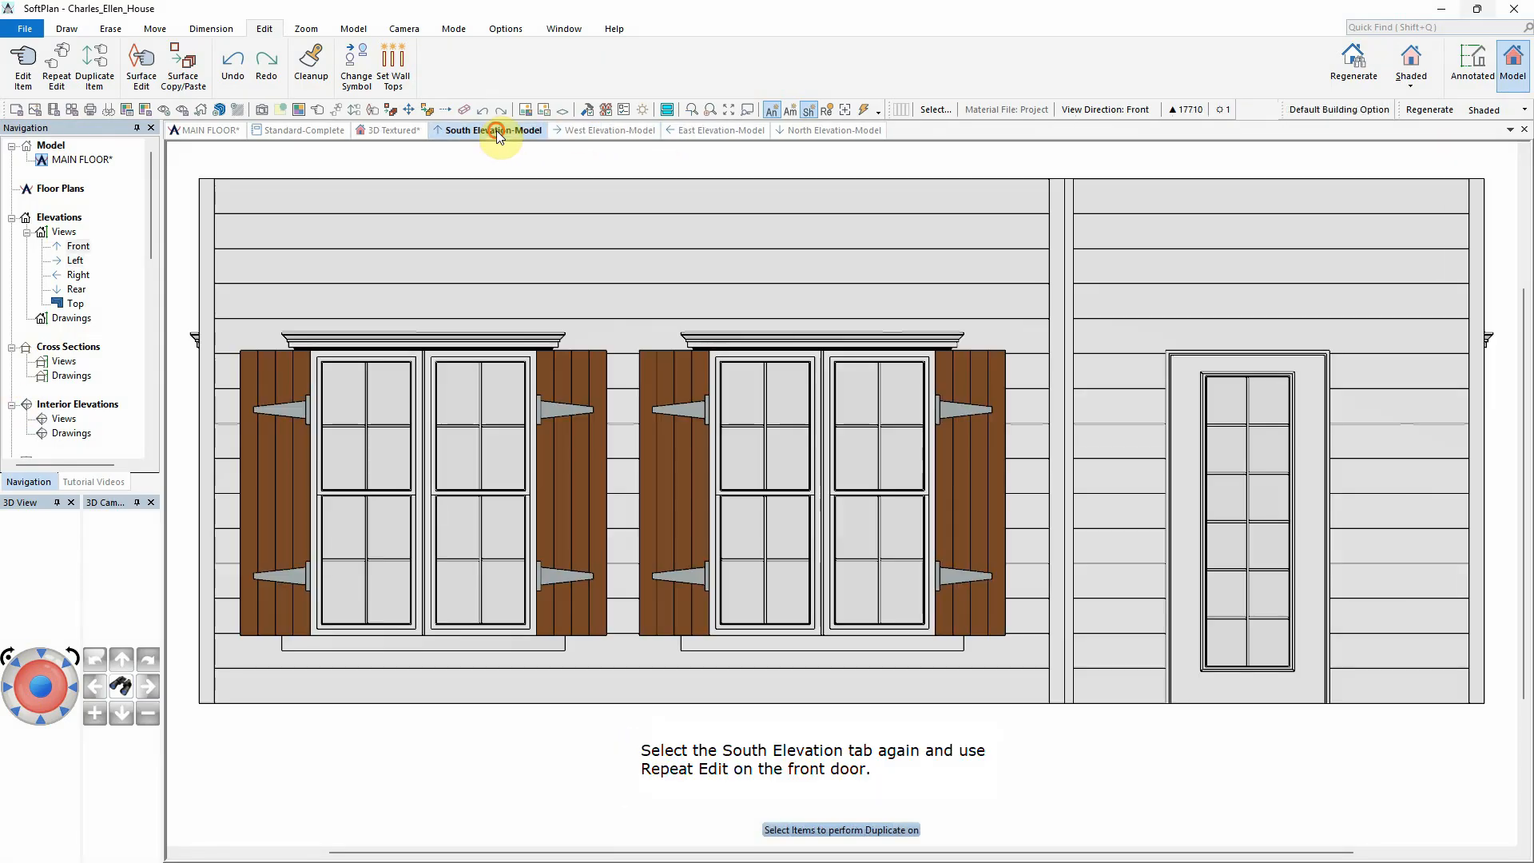
right_click(1207, 487)
click(1269, 576)
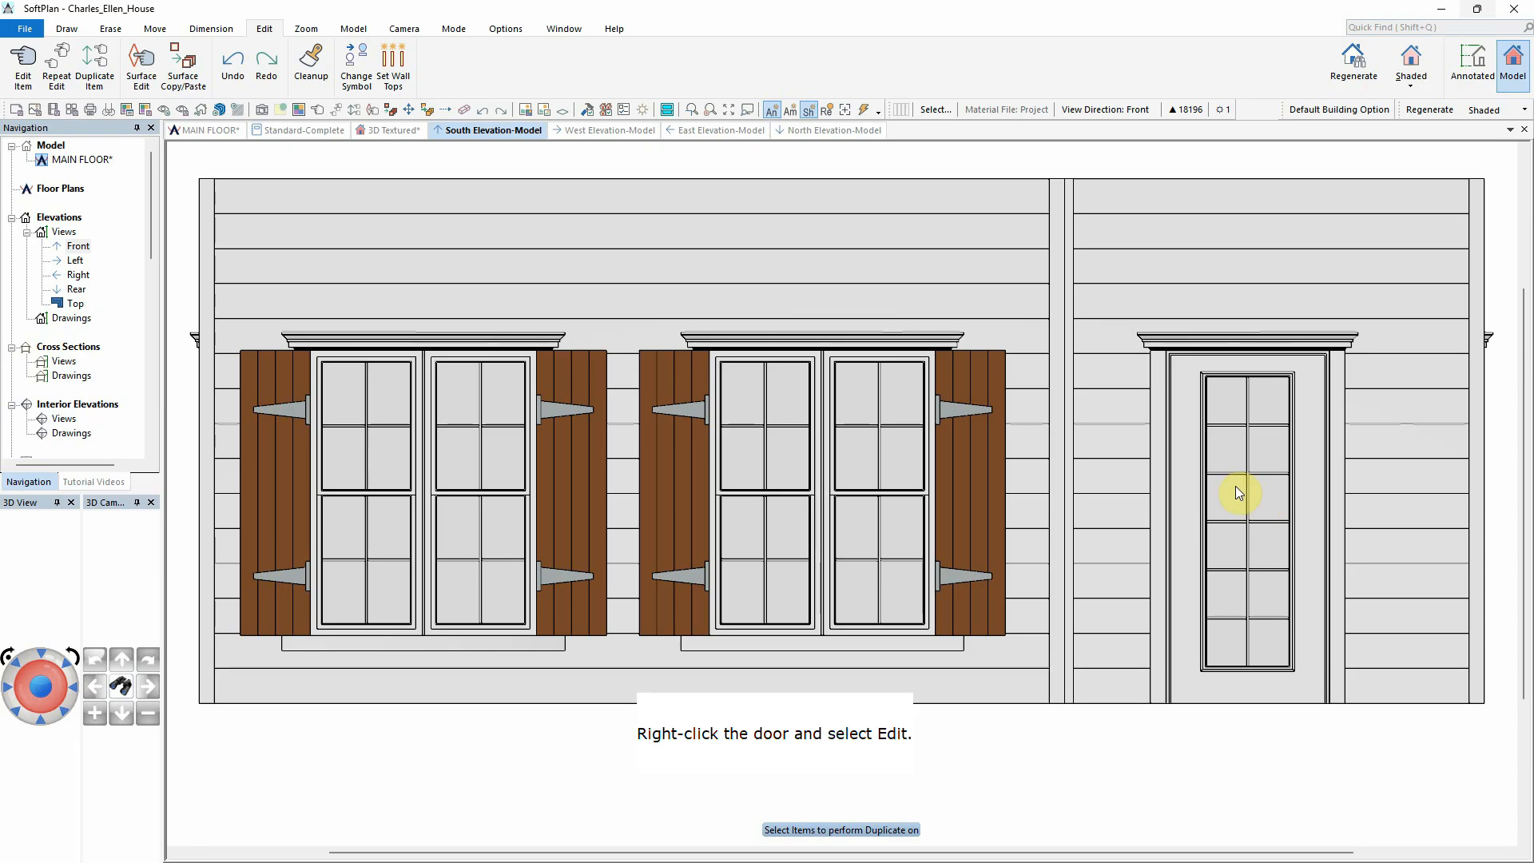
Step: Edit the front door to add a transom 1' high with 0" spacing above it
right_click(1170, 478)
click(1278, 515)
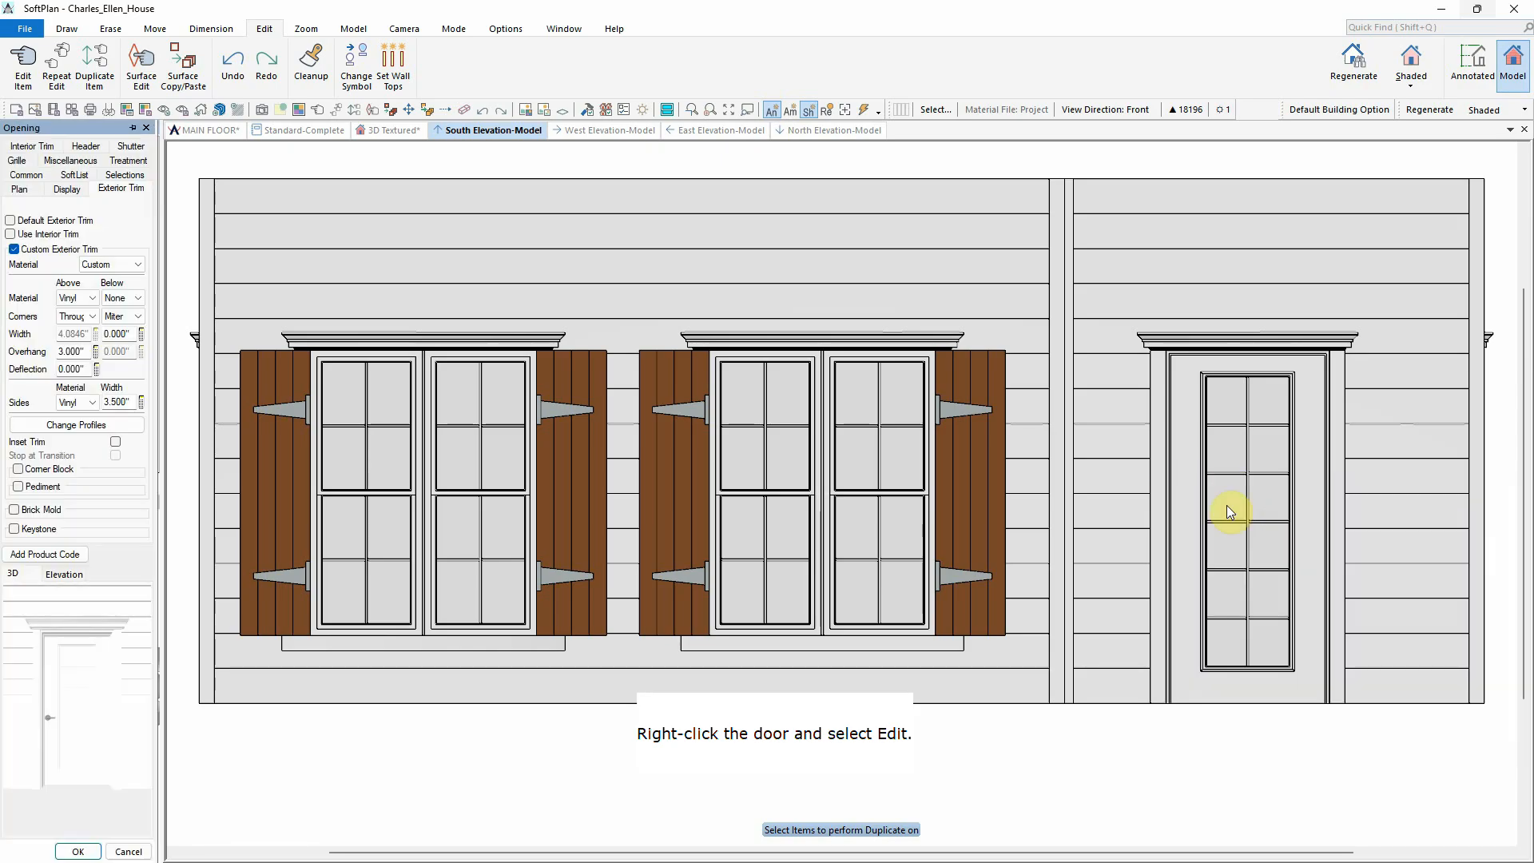
click(19, 189)
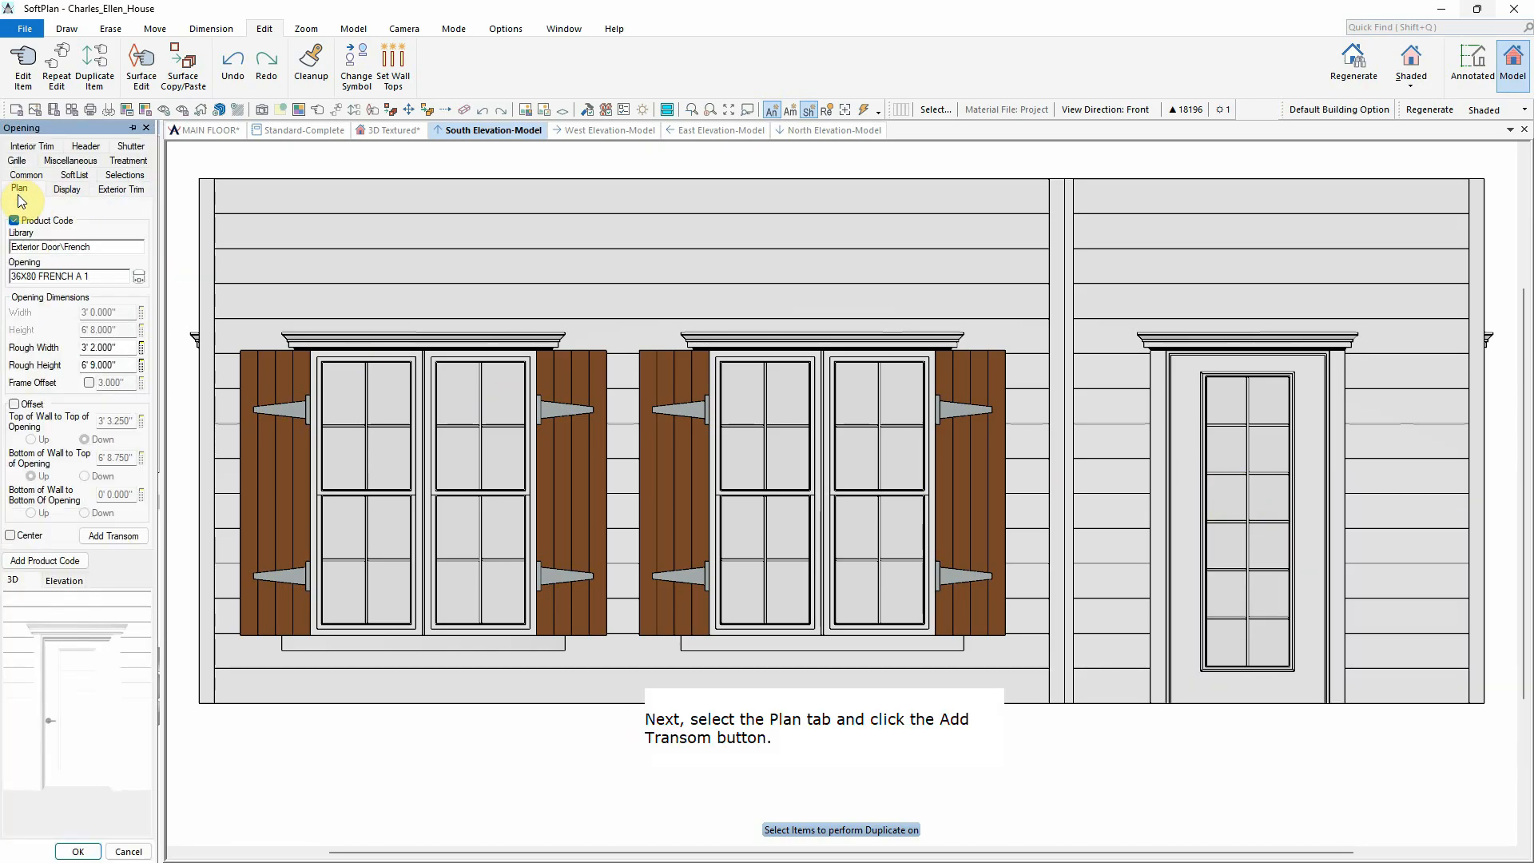
click(113, 535)
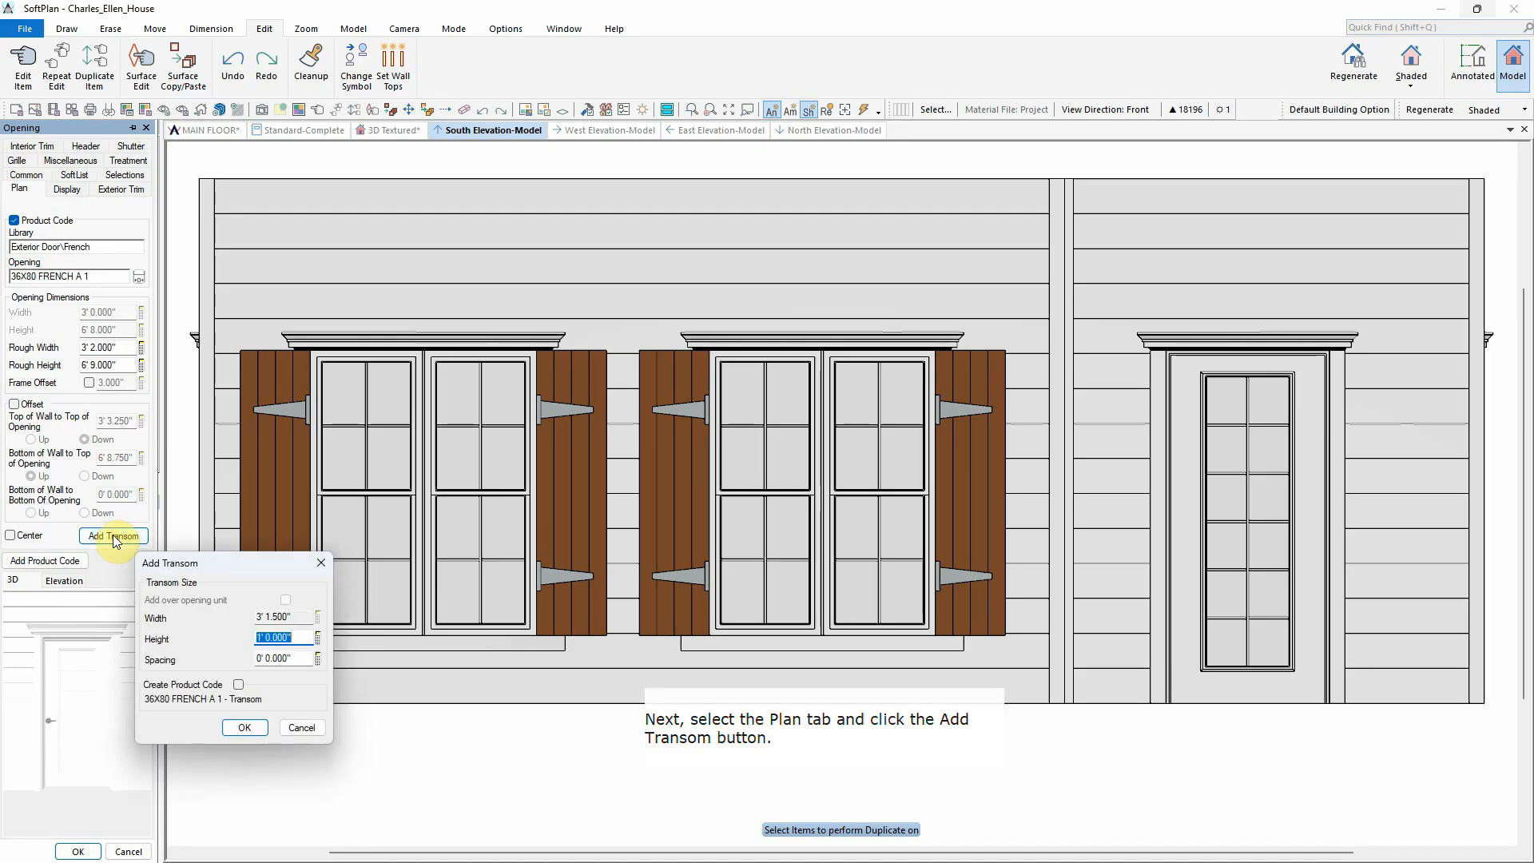
click(246, 726)
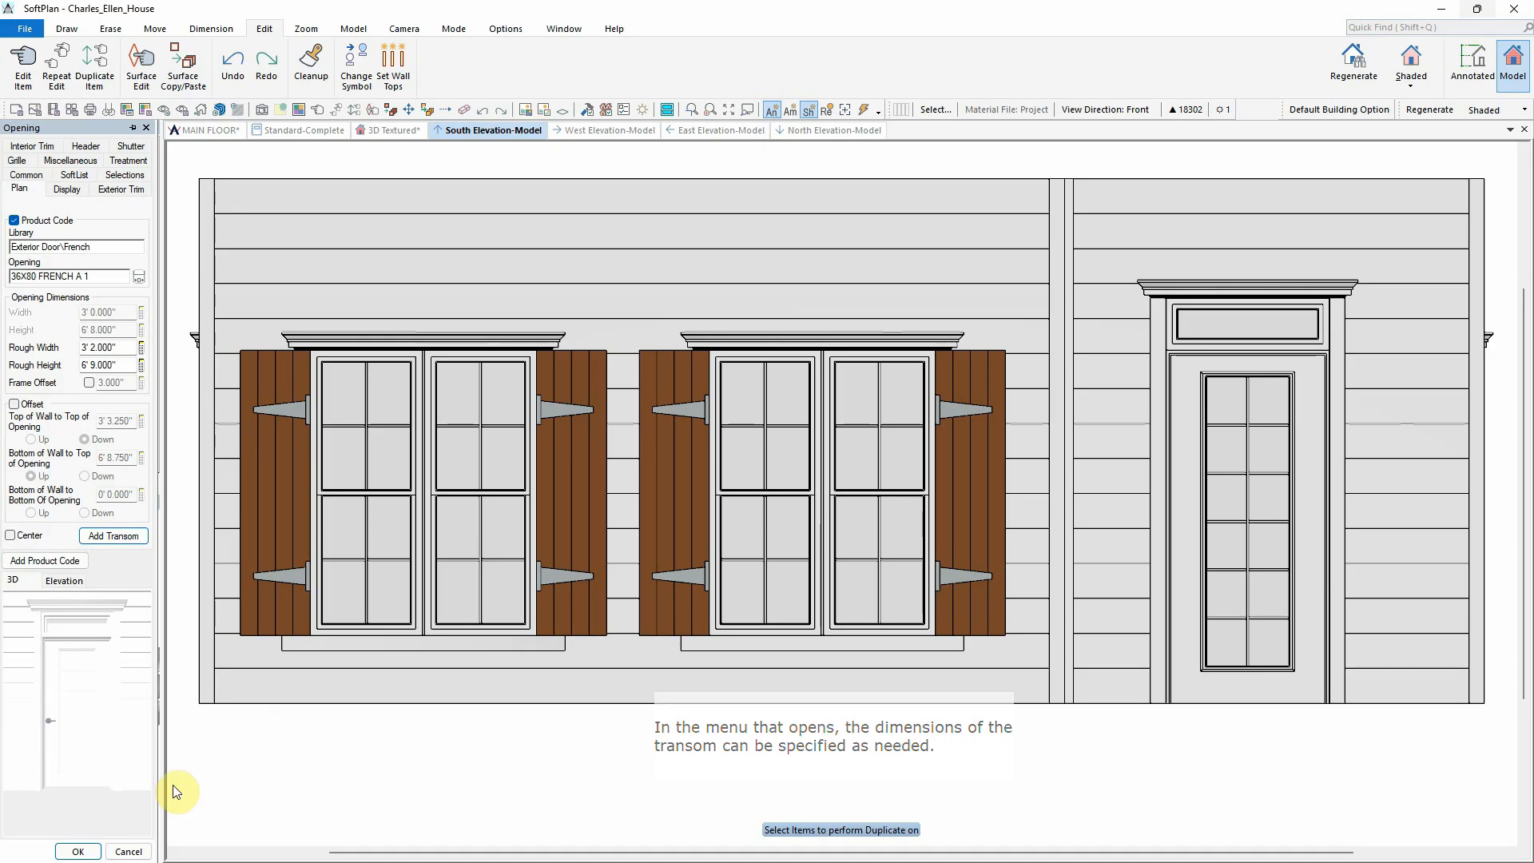
click(83, 851)
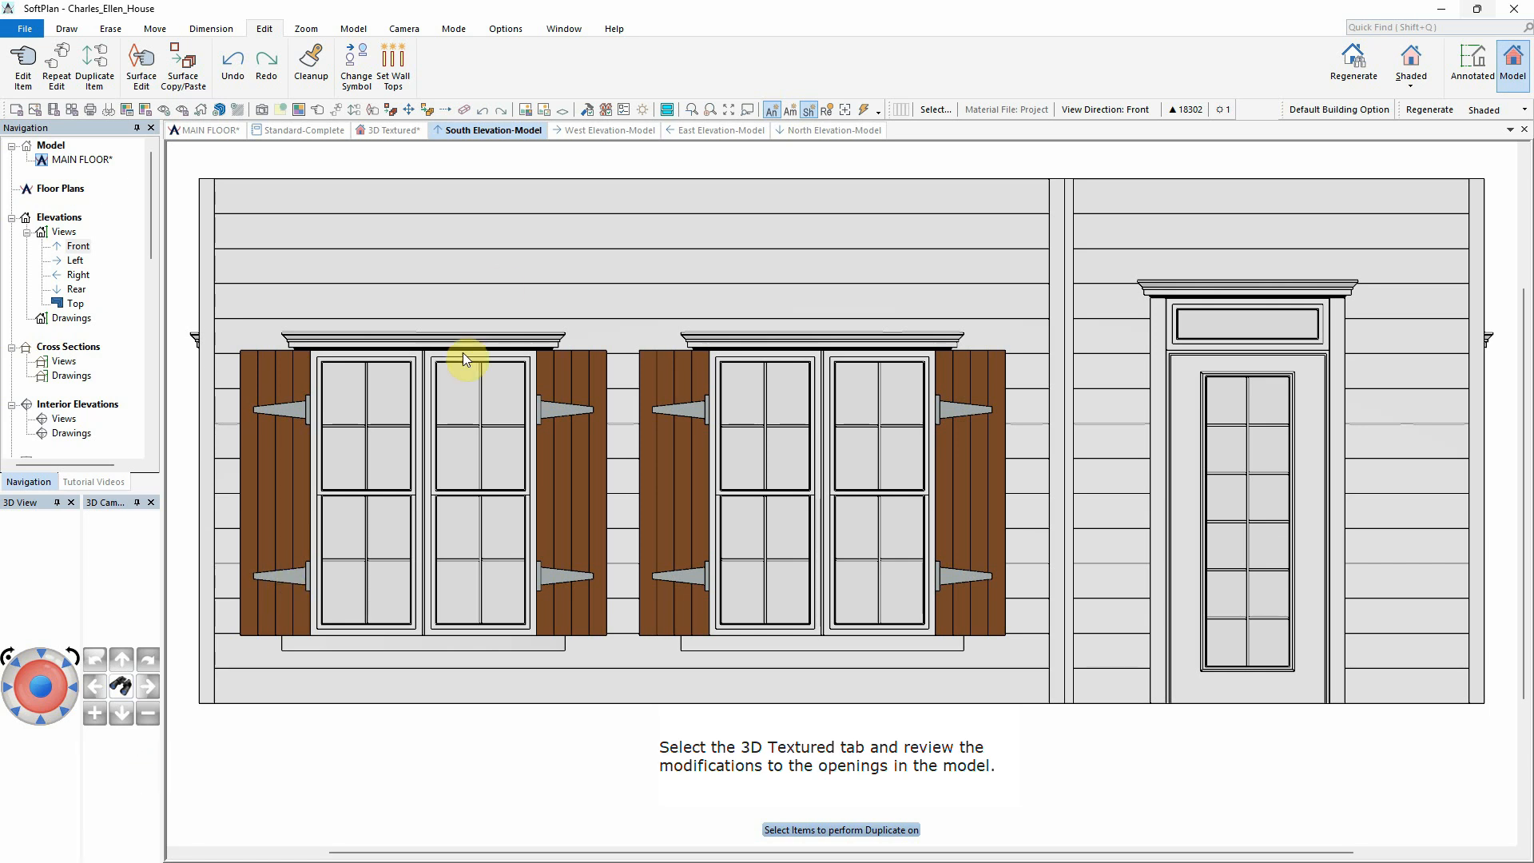
Step: Review the modified windows and front door in the textured 3D model from another angle
click(386, 131)
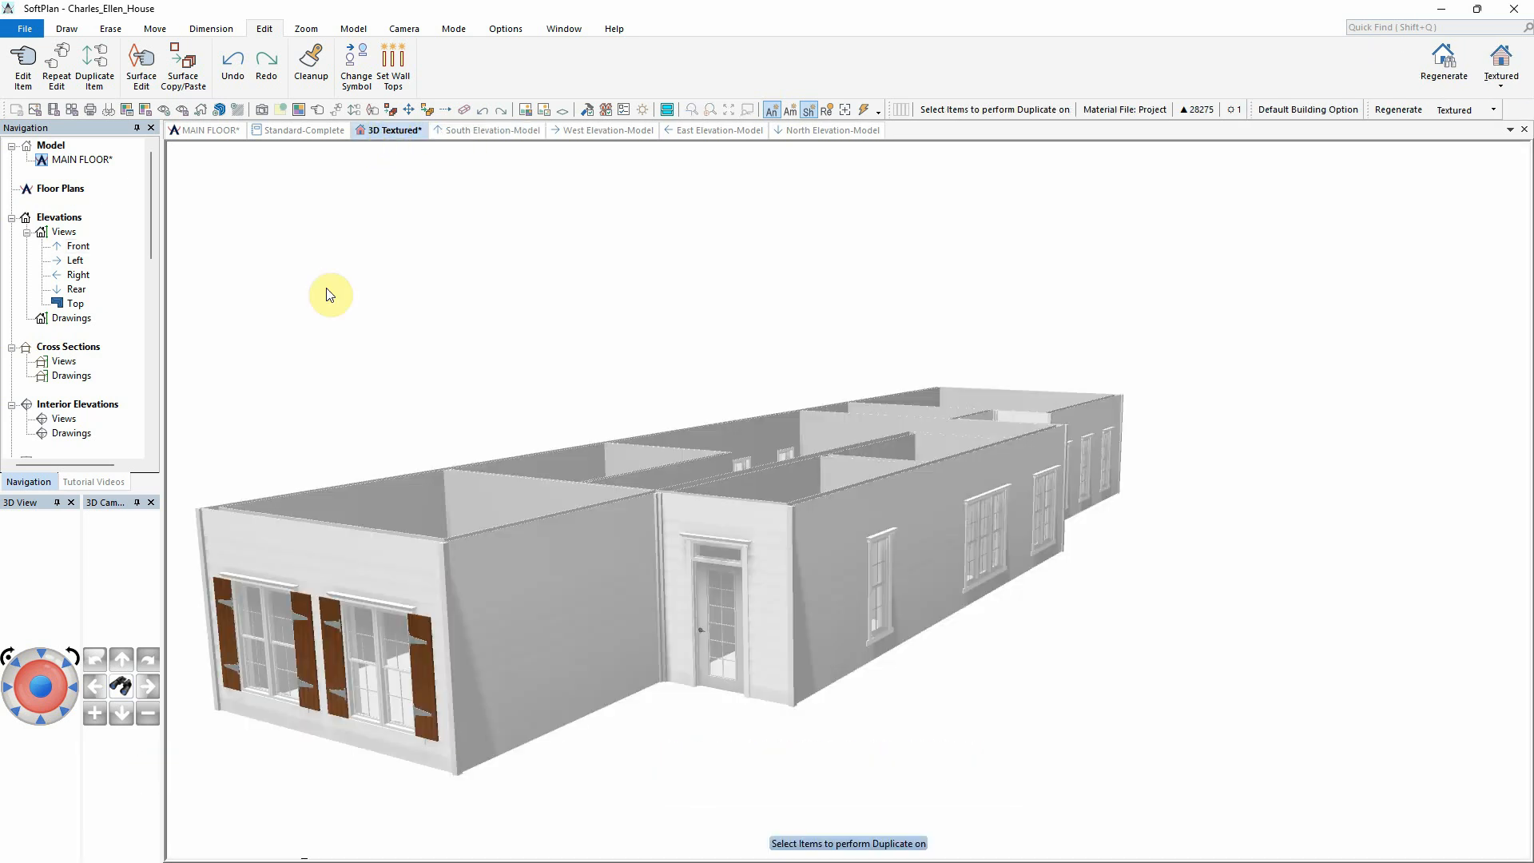
click(9, 660)
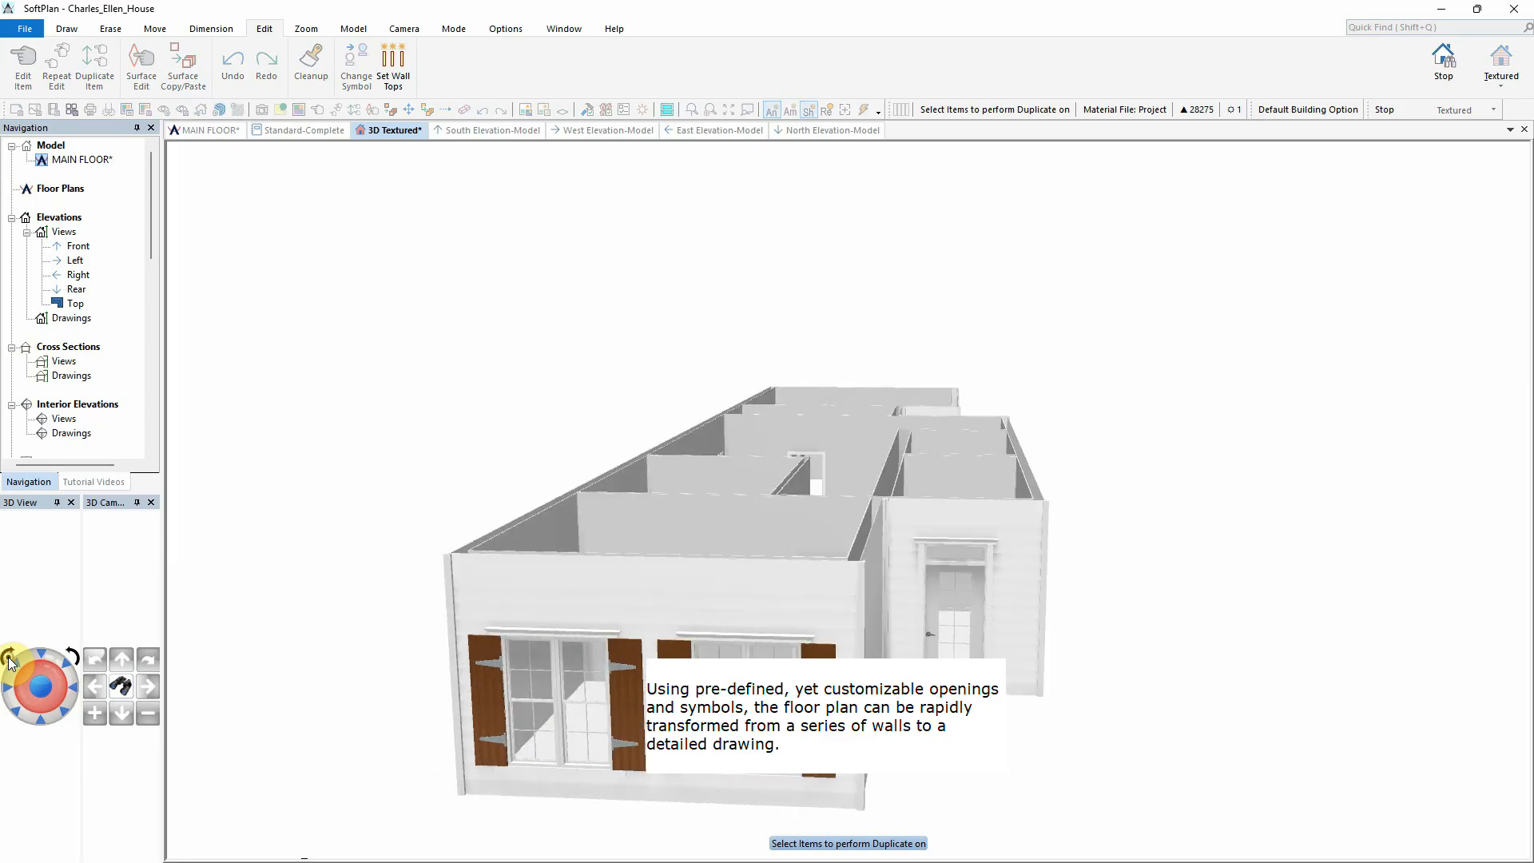
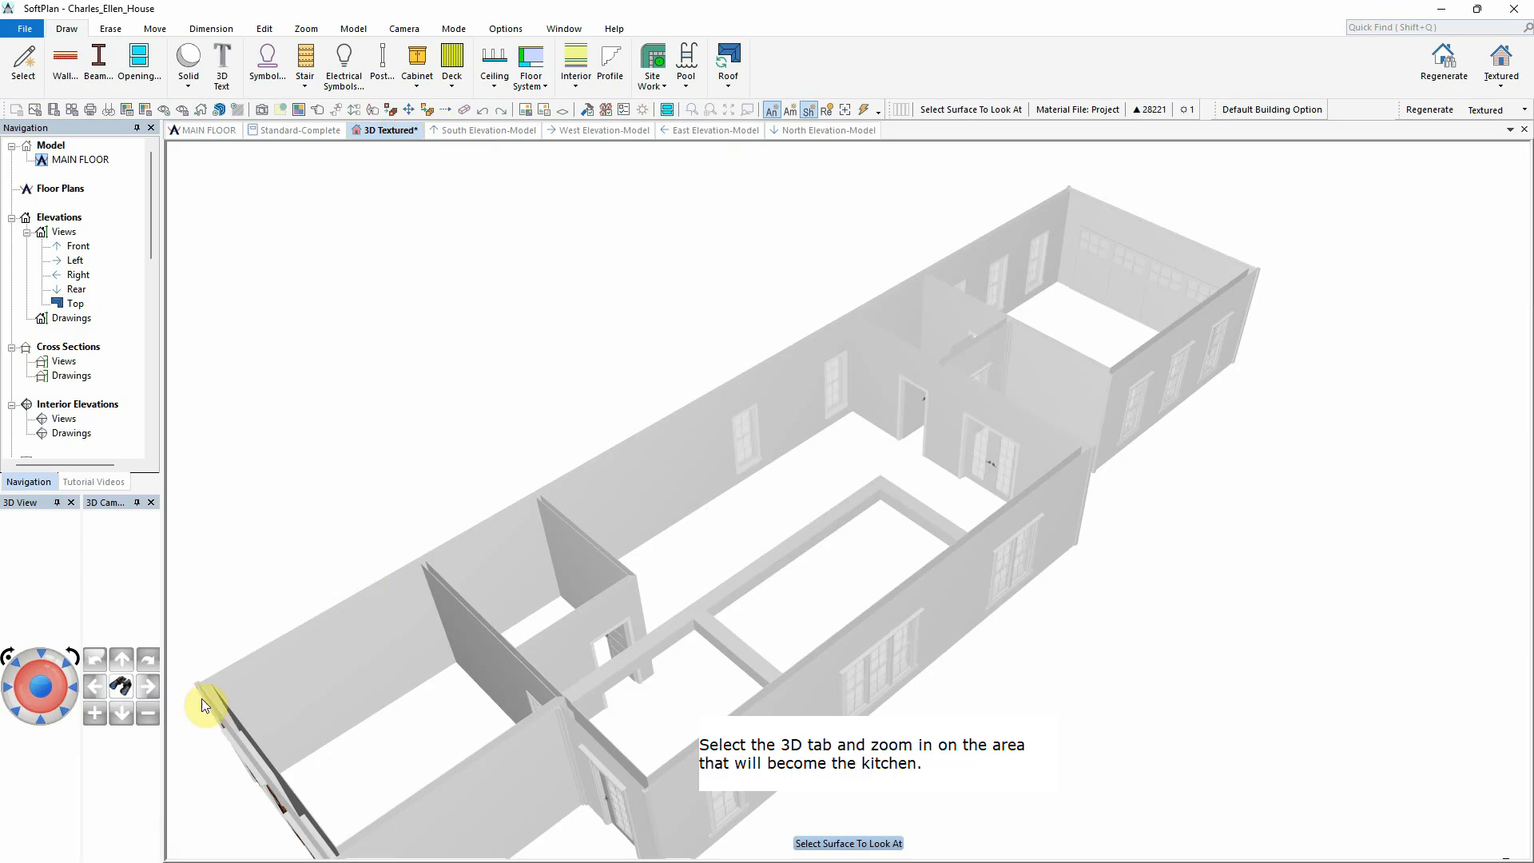
Step: Place the Armstrong tall oven cabinet OV30Sx96 in the corner where the kitchen walls meet in the 3D model
click(637, 509)
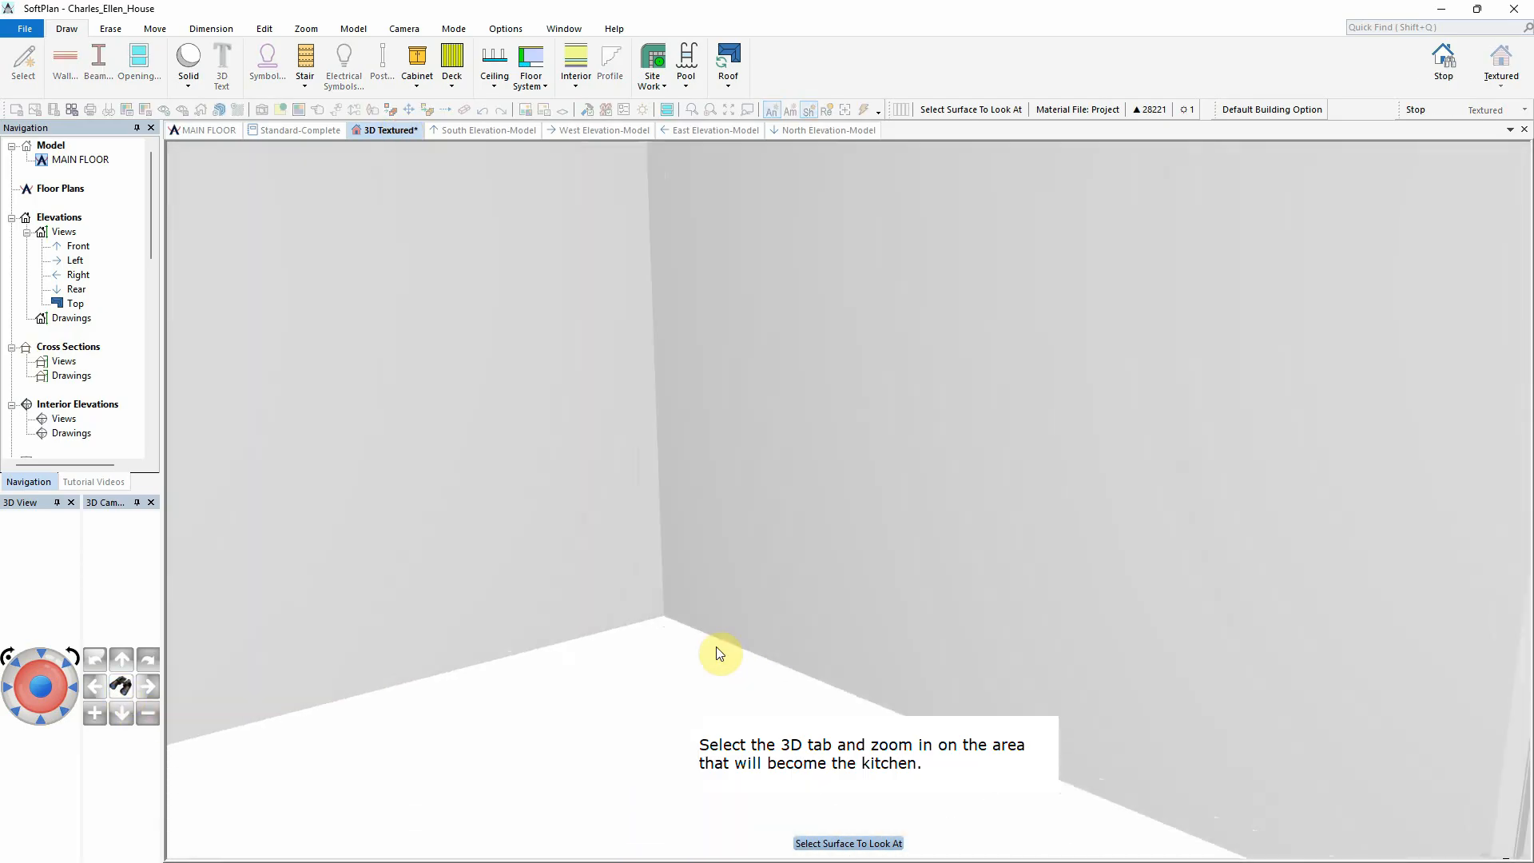
click(700, 647)
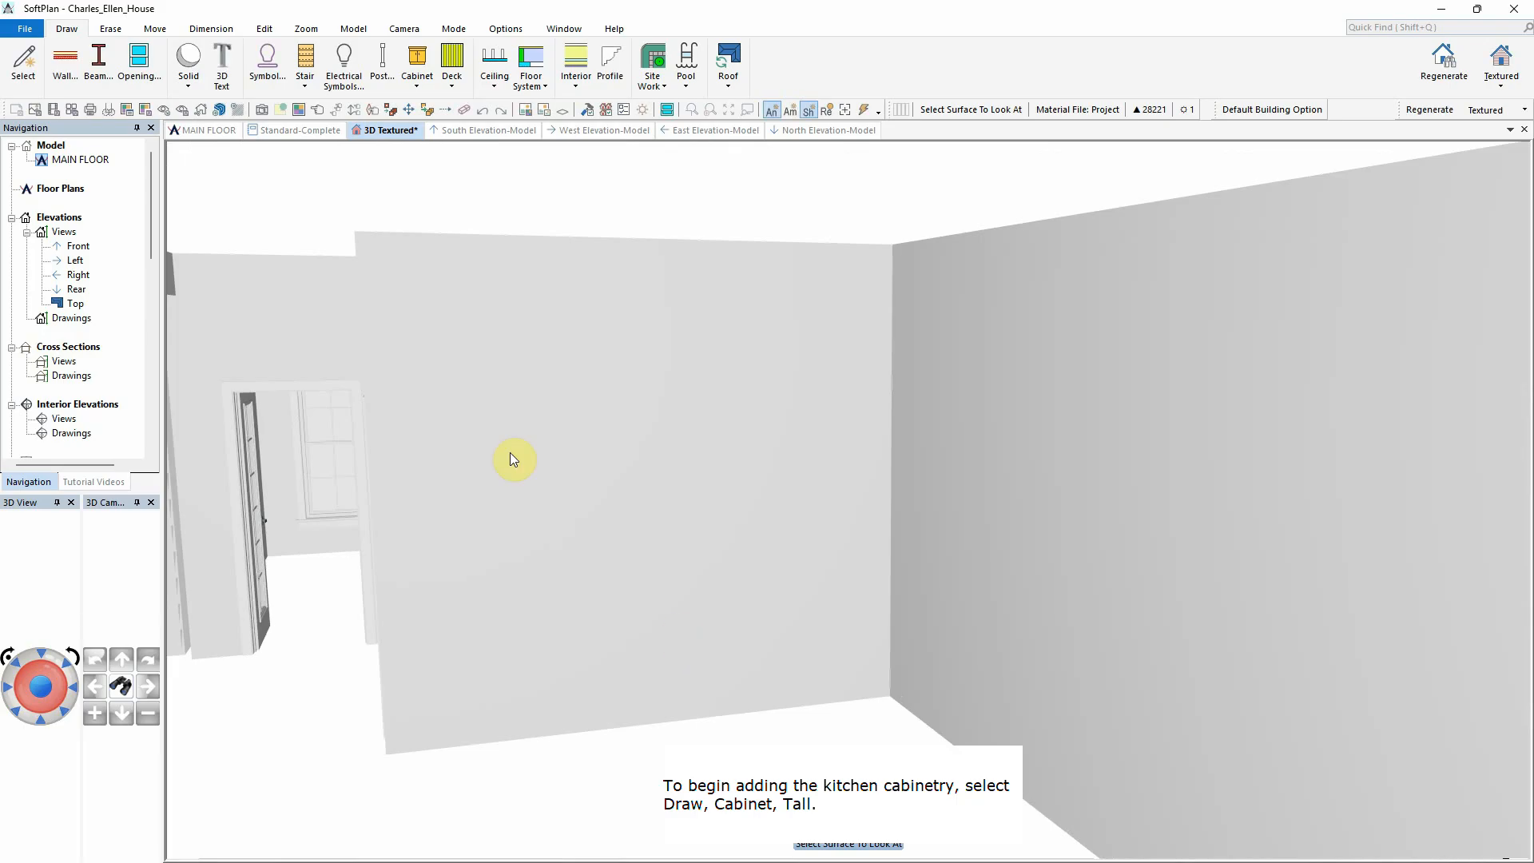
click(407, 63)
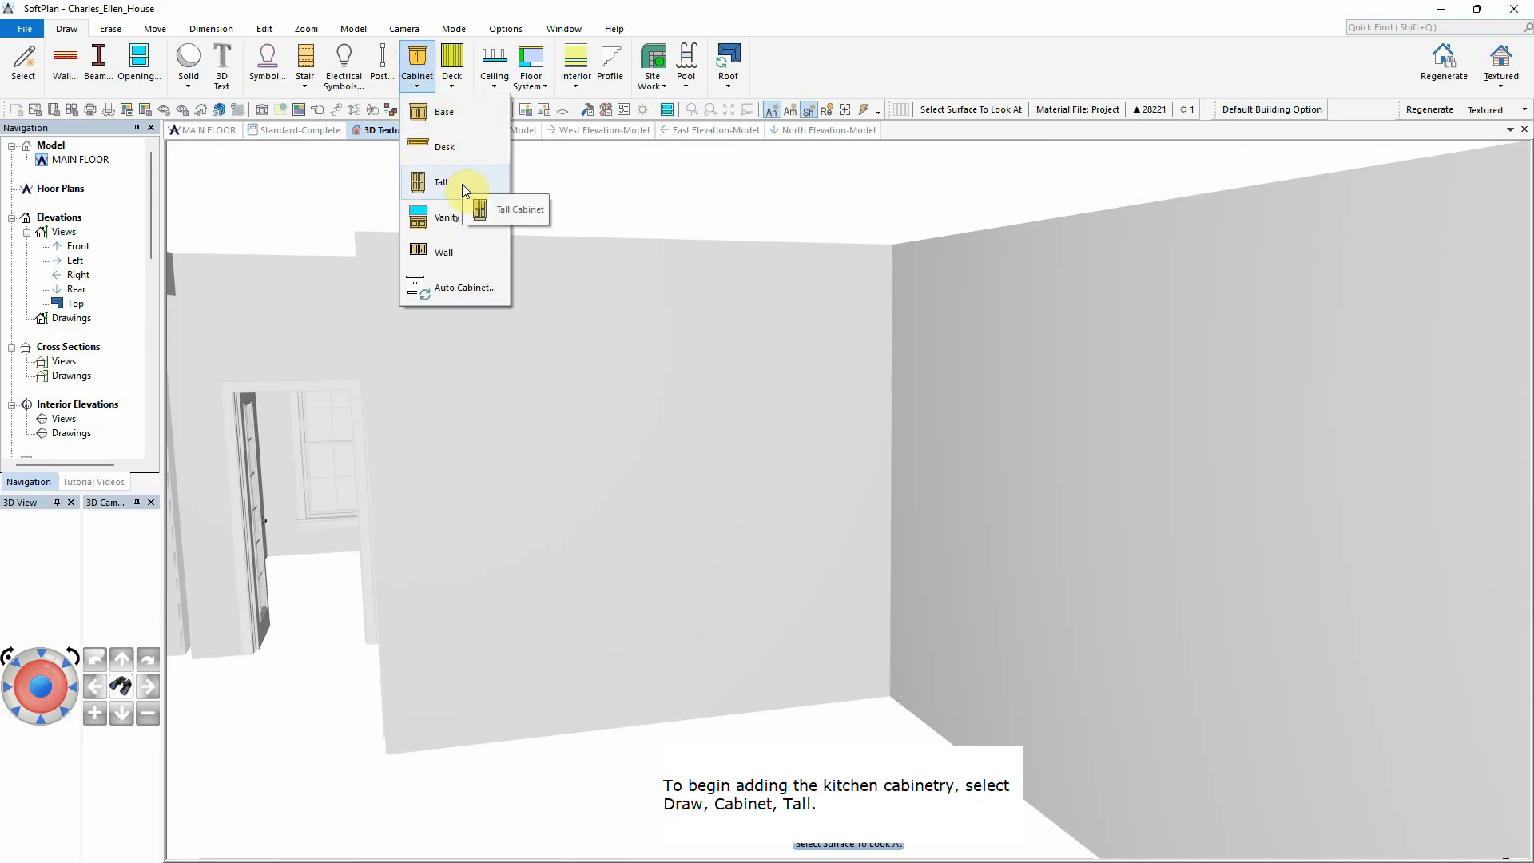
click(442, 182)
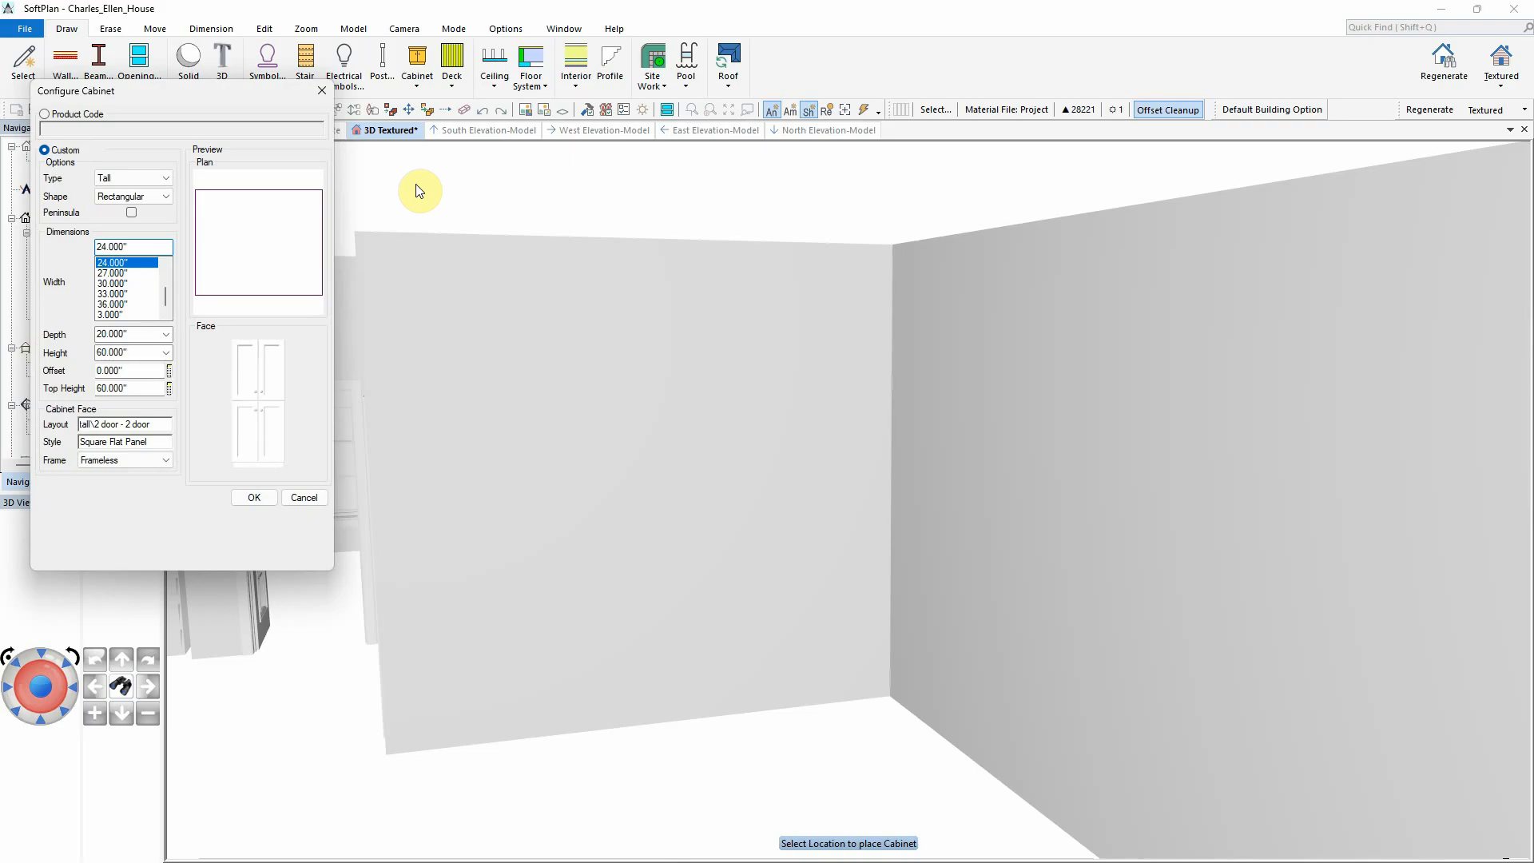
click(79, 114)
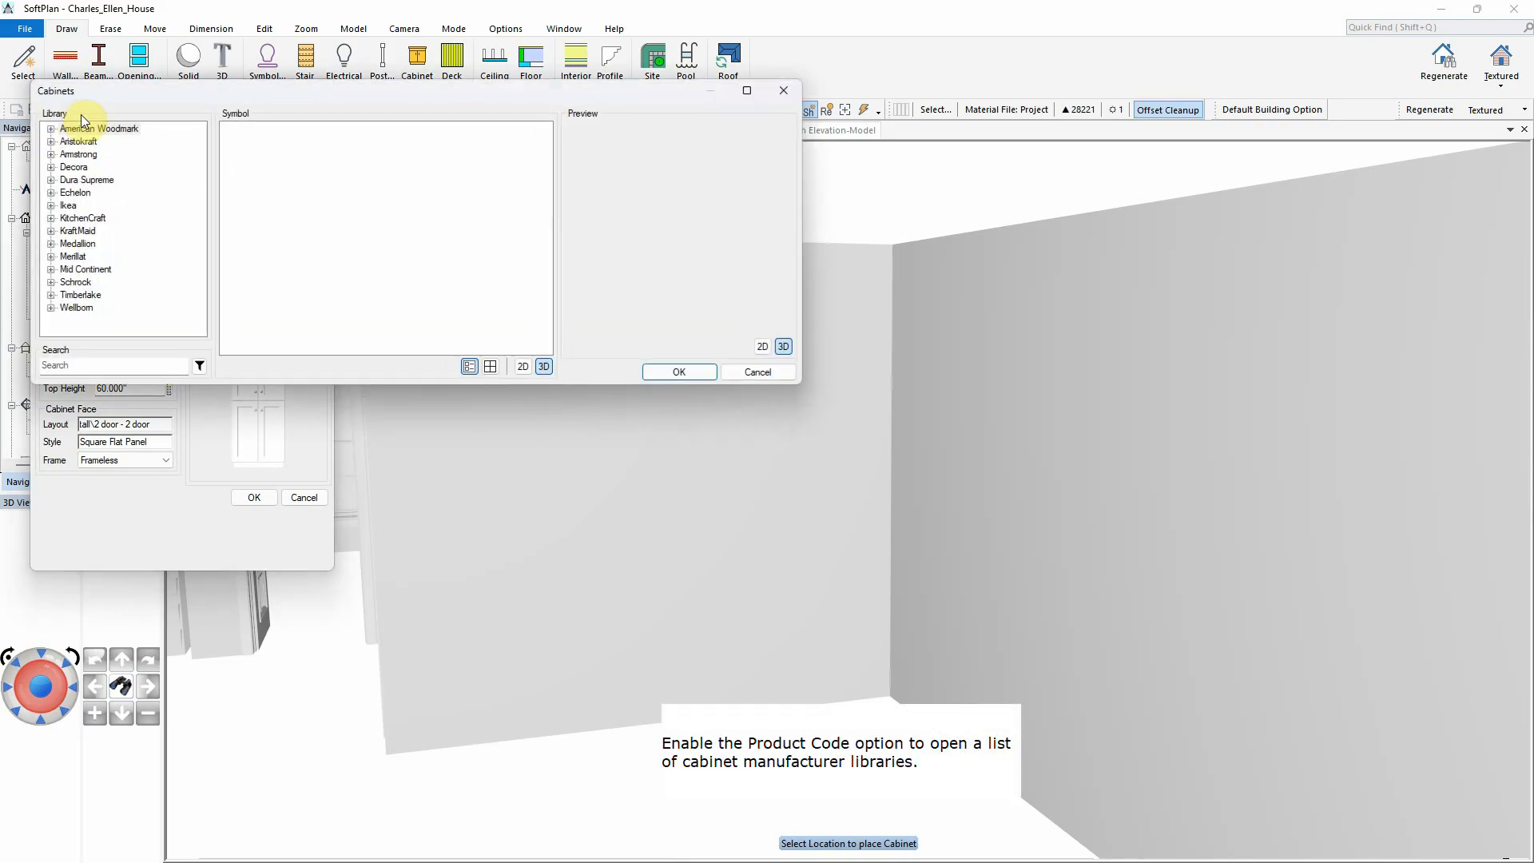
click(50, 154)
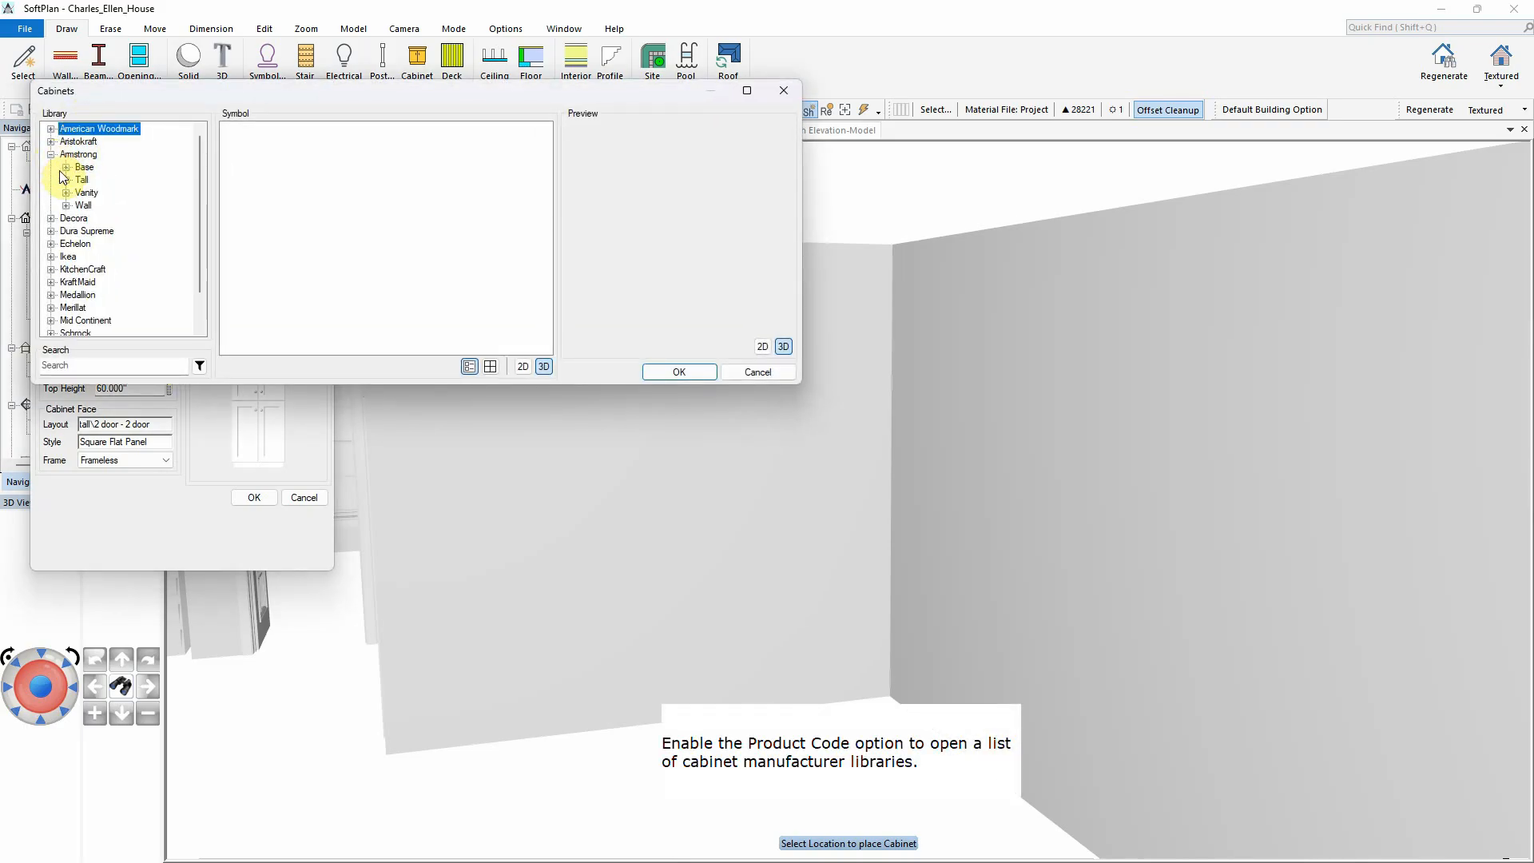
click(66, 180)
click(99, 206)
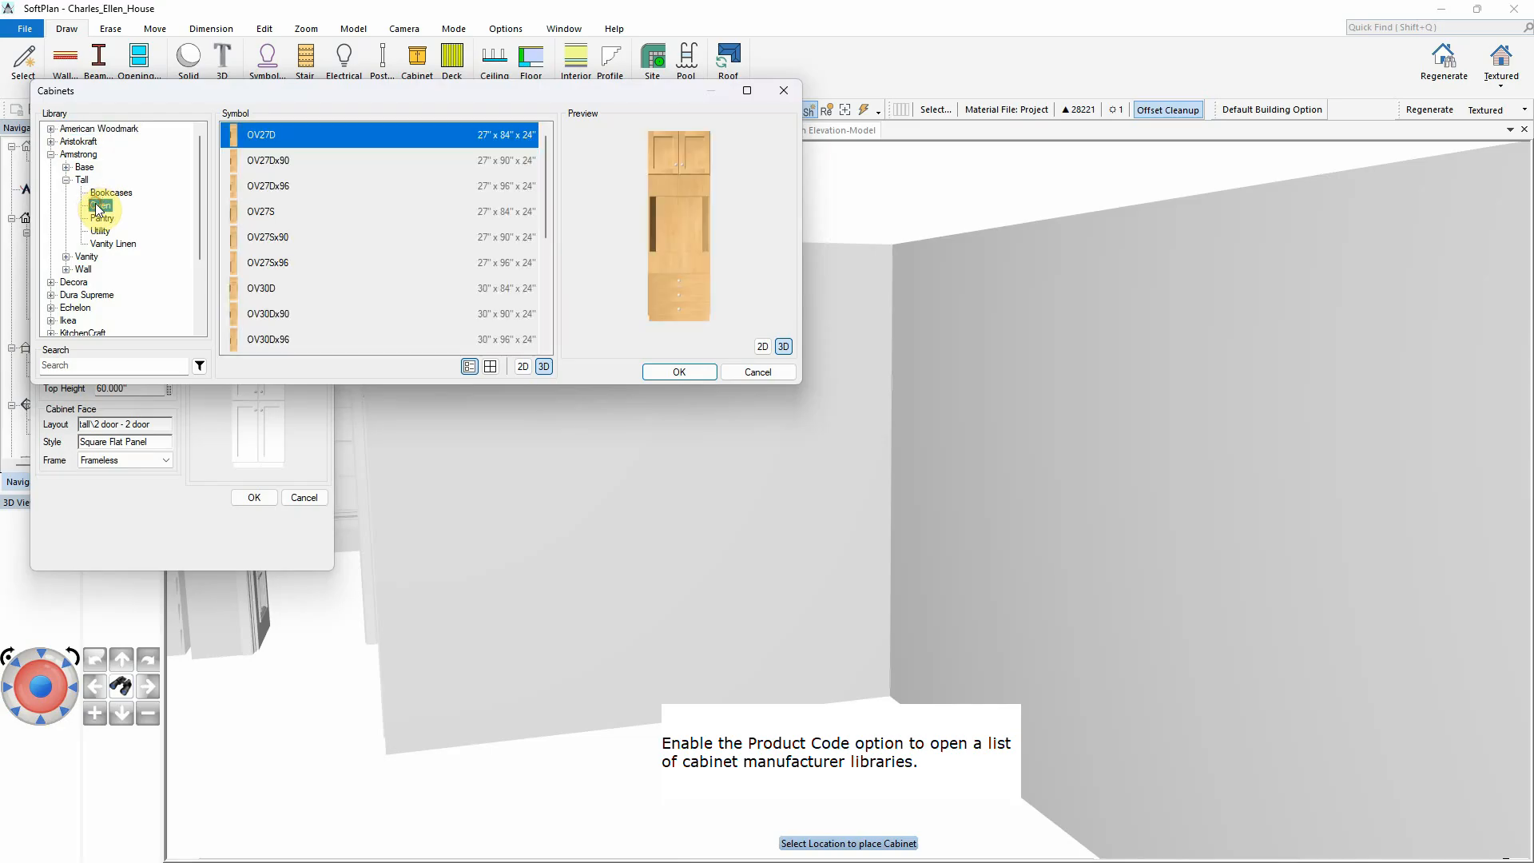
scroll(337, 242, down, 1)
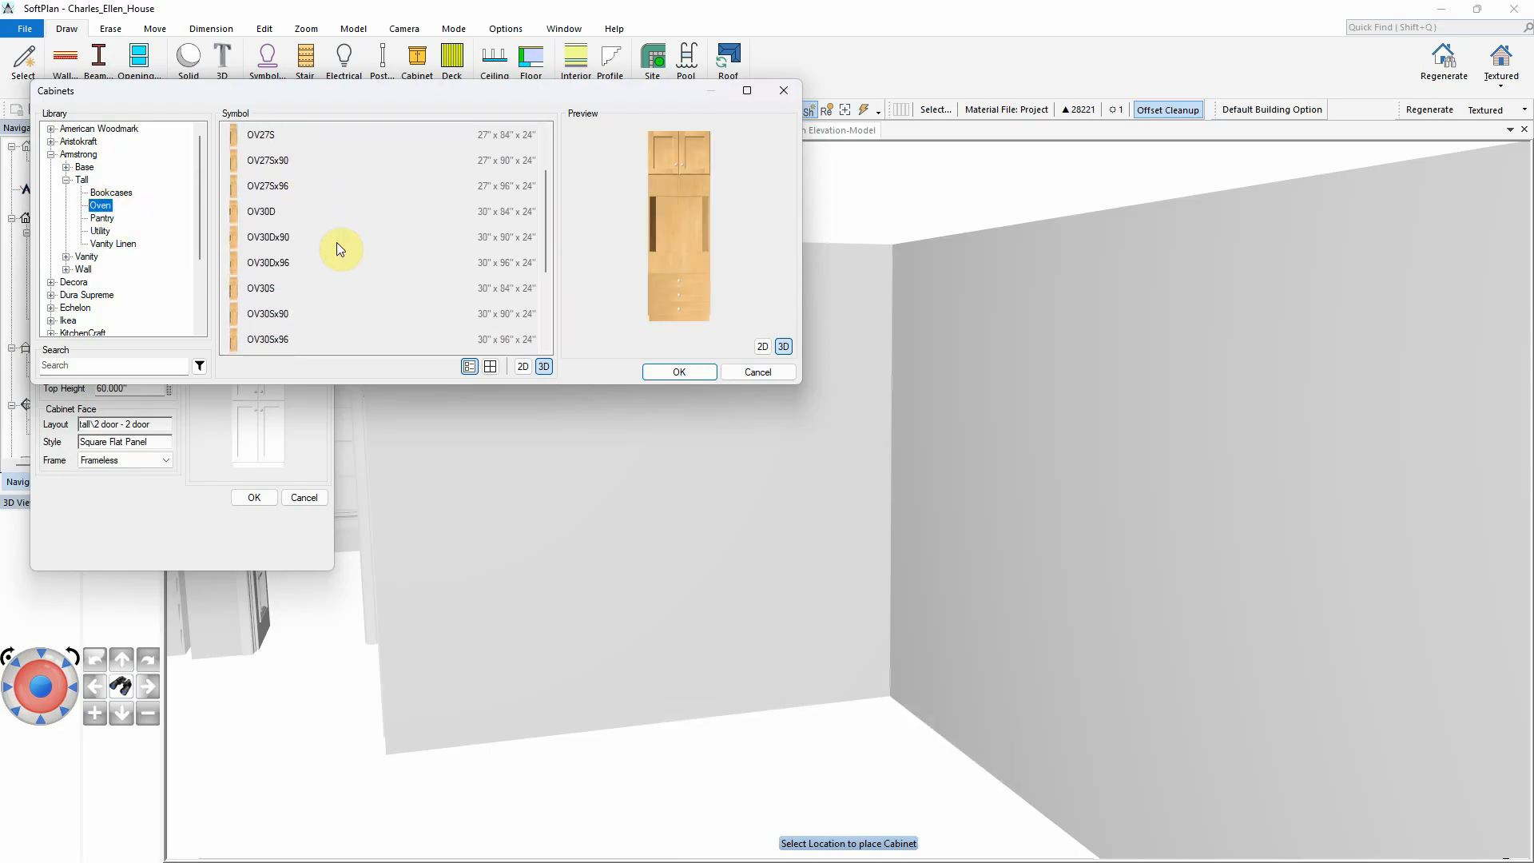
click(284, 339)
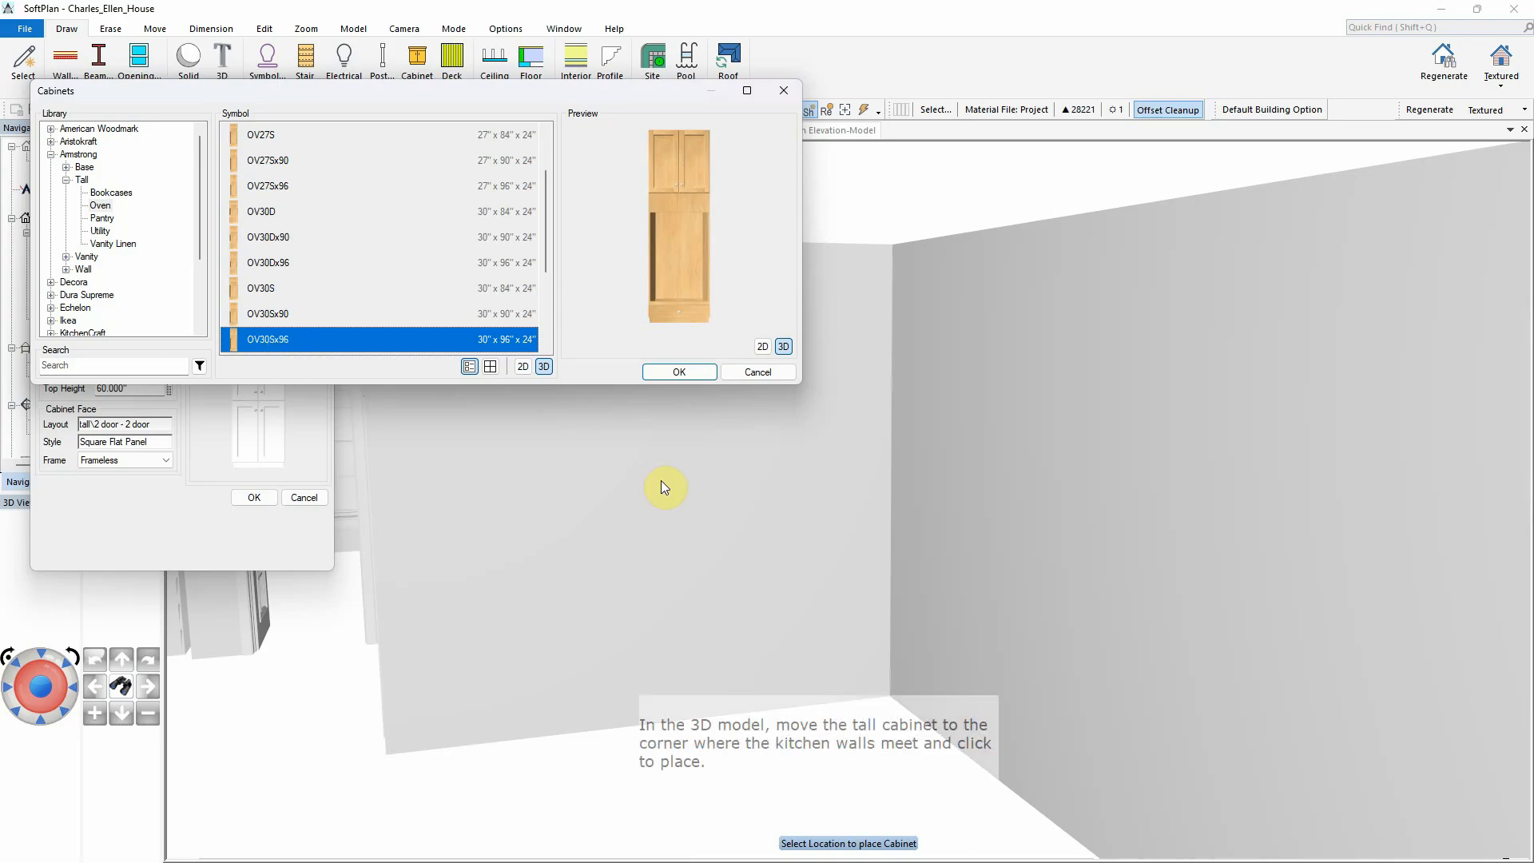
click(679, 372)
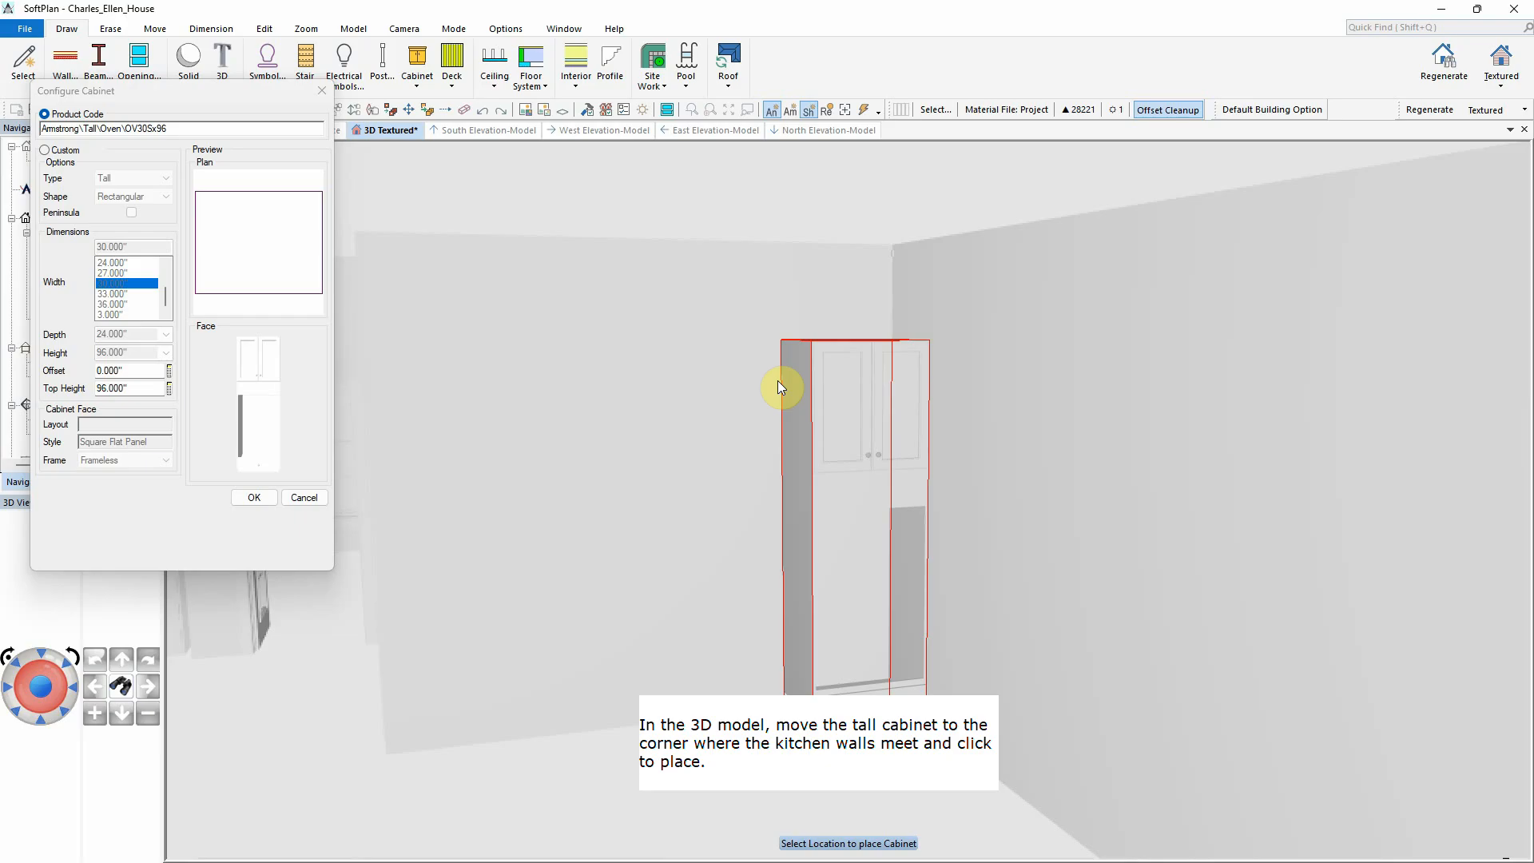
click(796, 387)
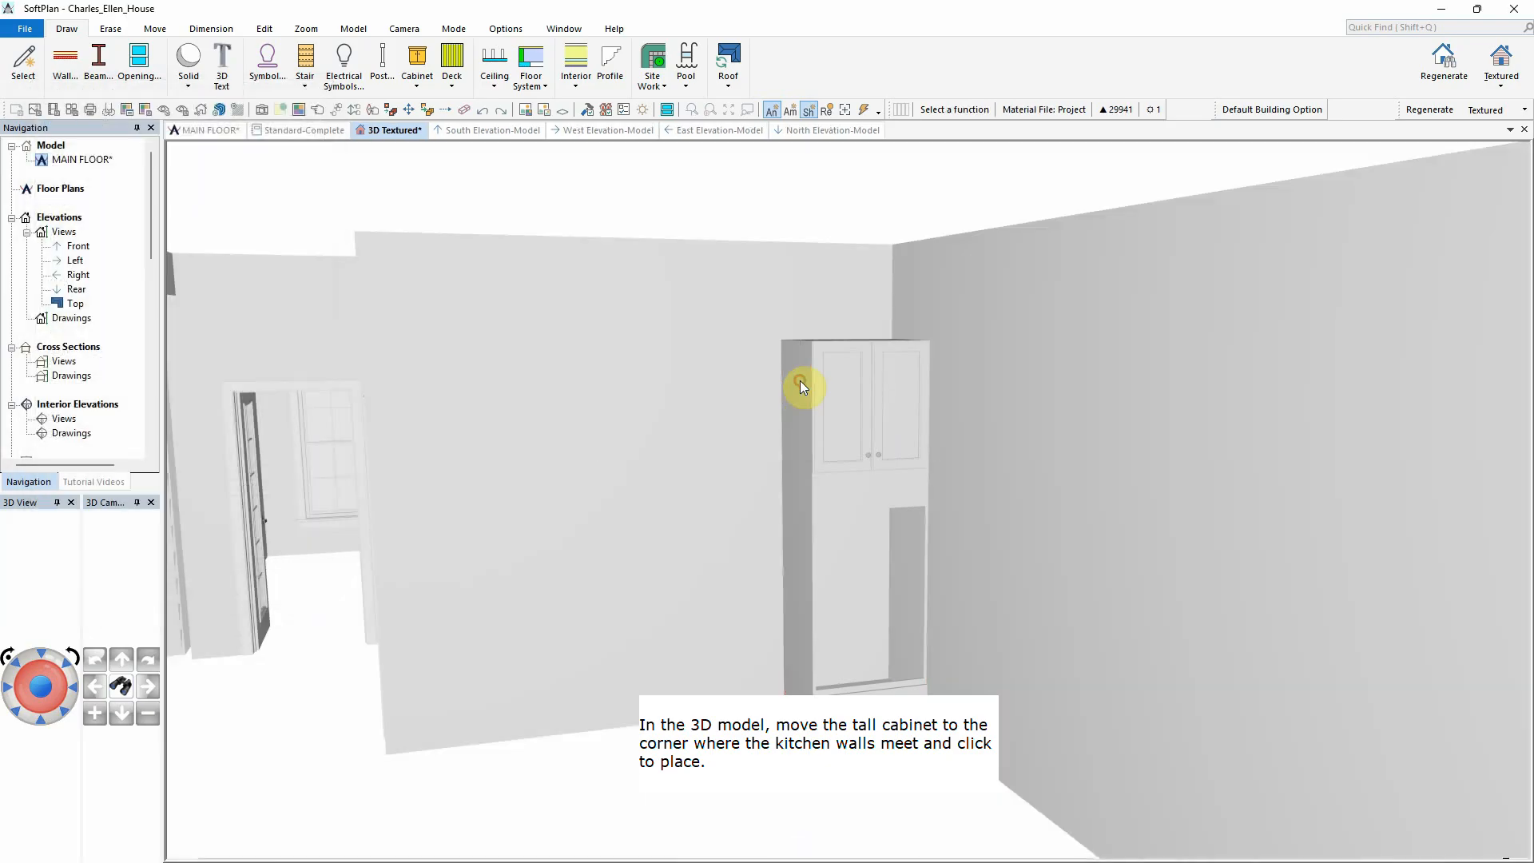
Step: Add a 15" wide base cabinet with the "1 door" face layout directly to the left of the tall cabinet
click(412, 76)
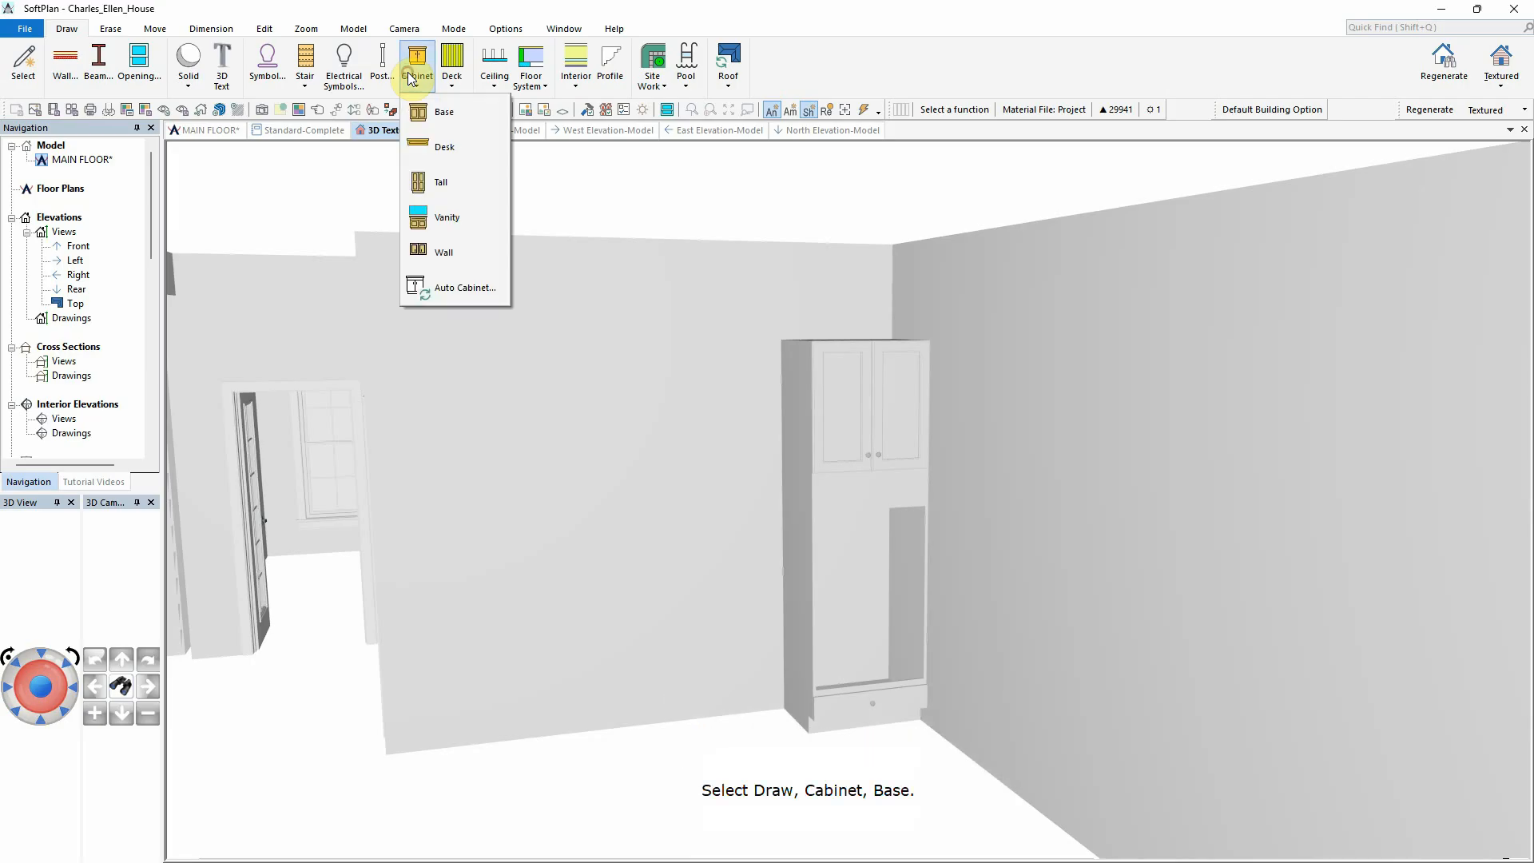
click(445, 118)
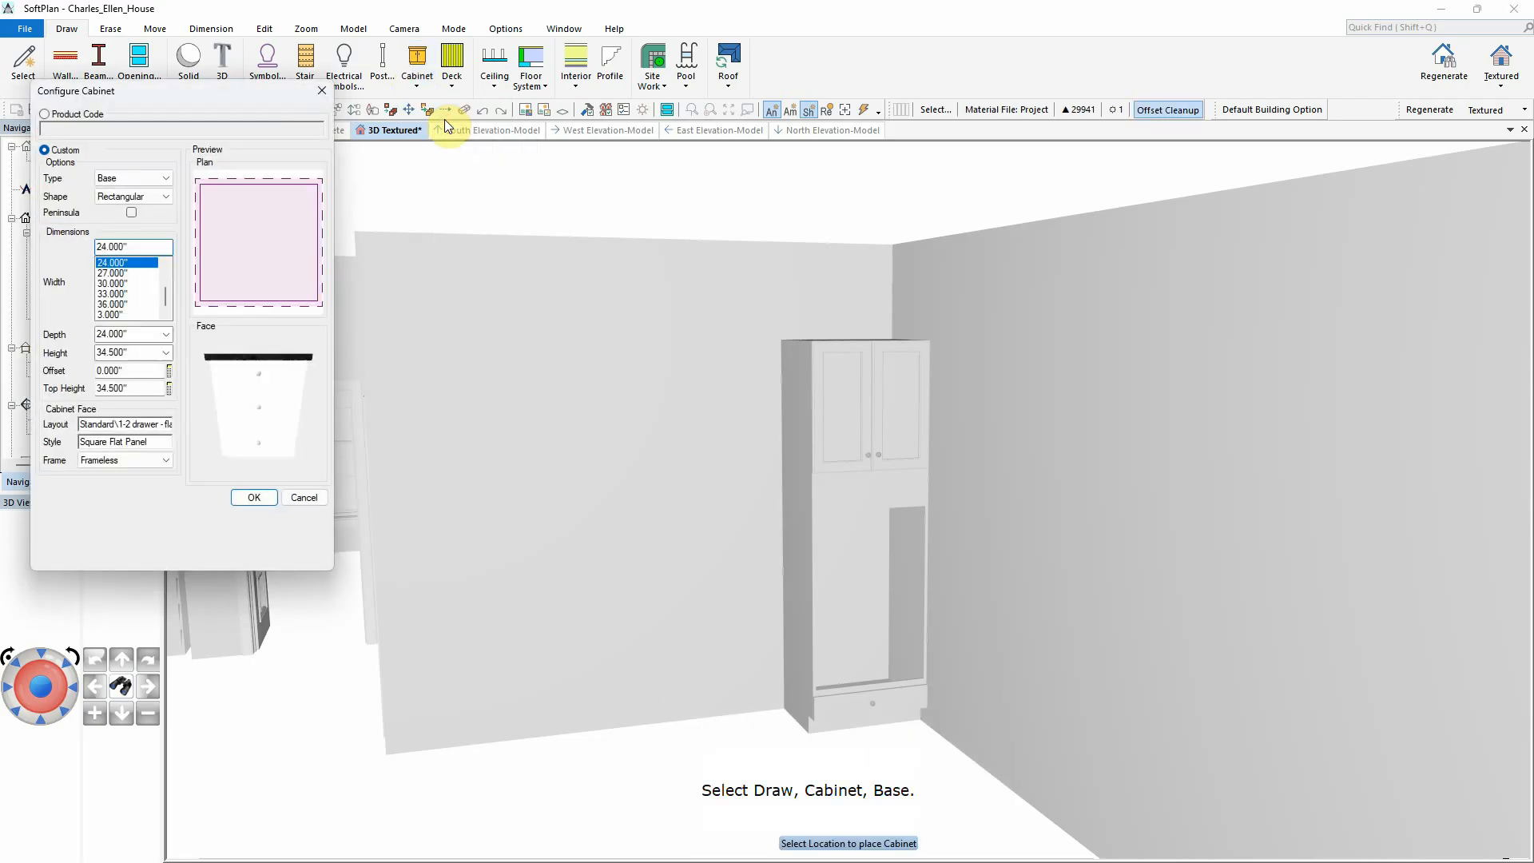
scroll(132, 275, up, 1)
click(125, 263)
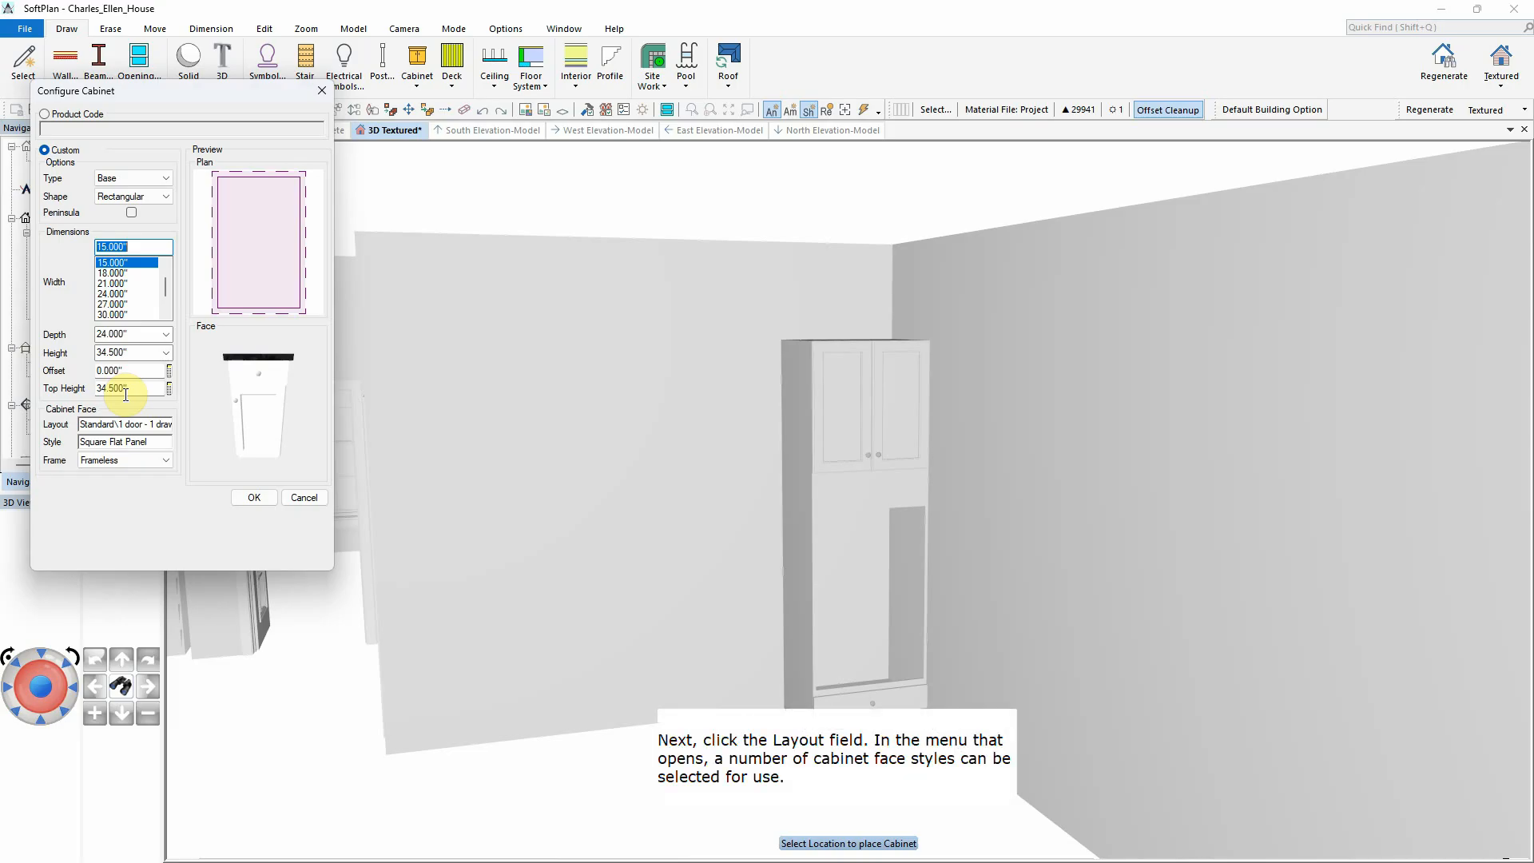
click(123, 425)
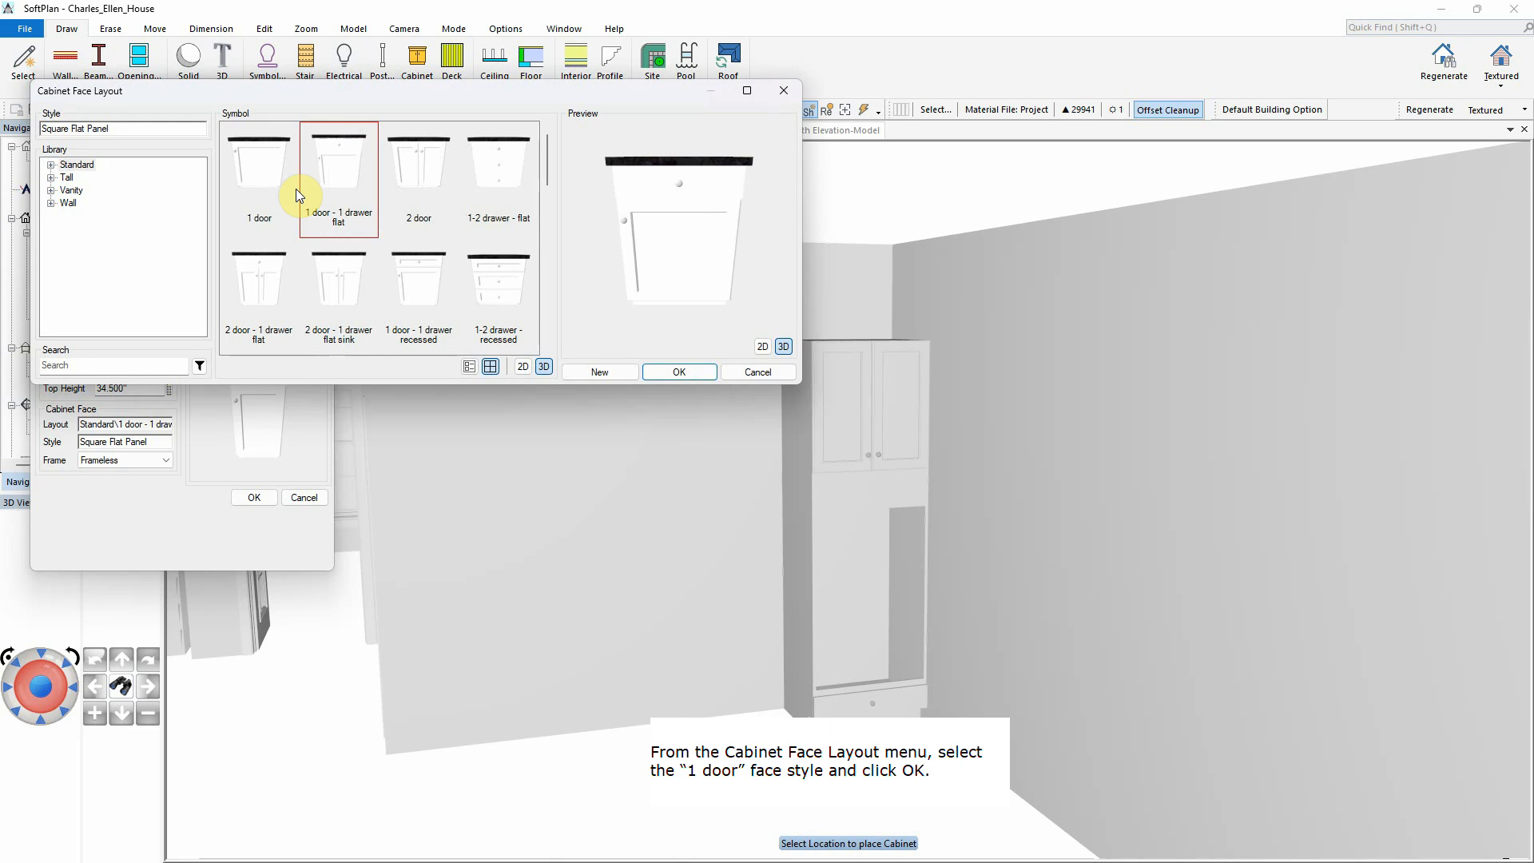
click(275, 168)
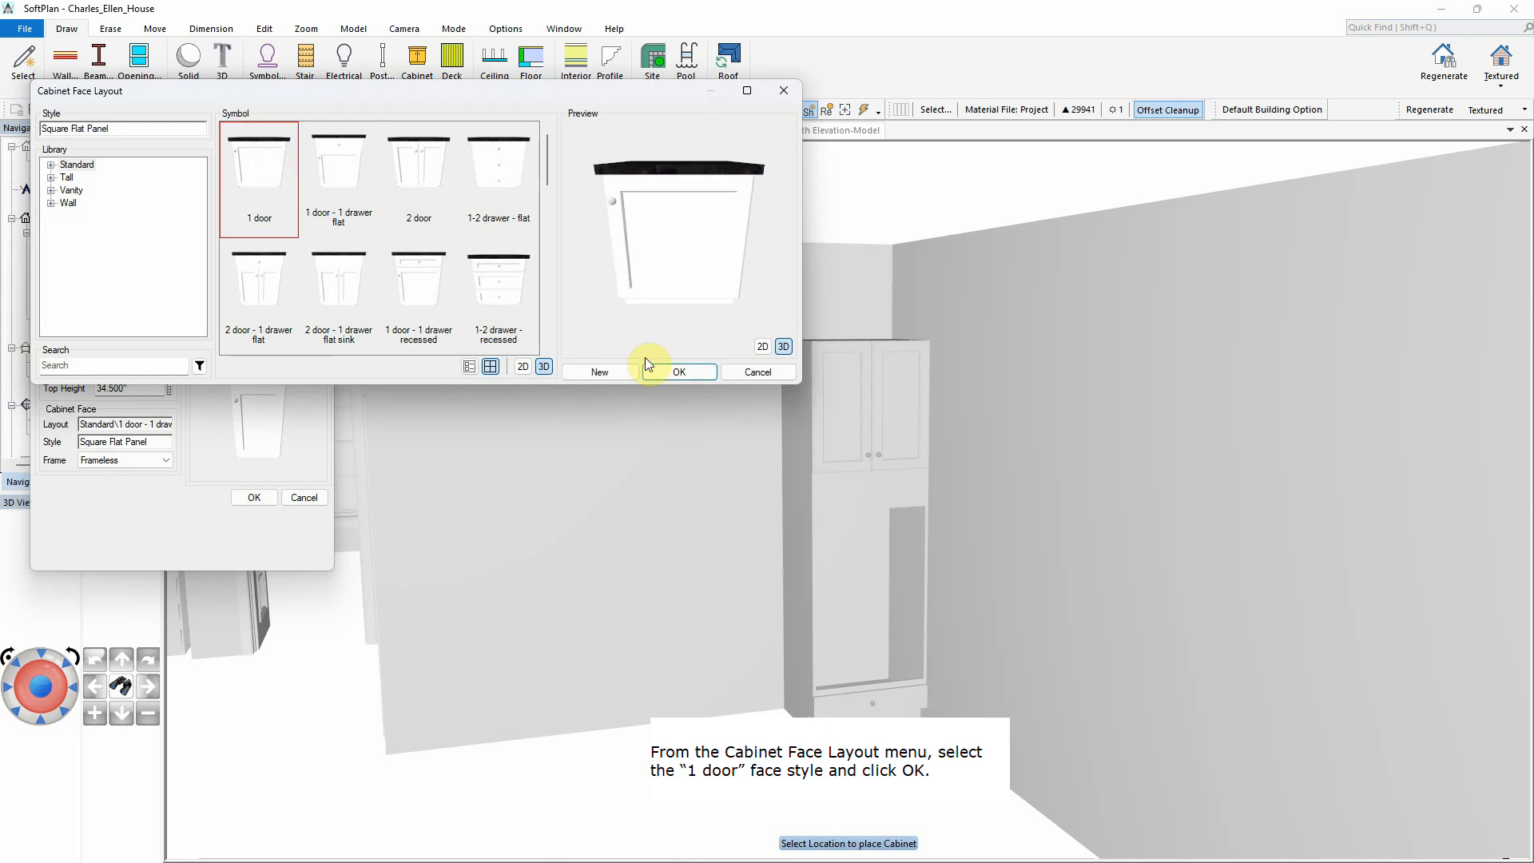
click(664, 372)
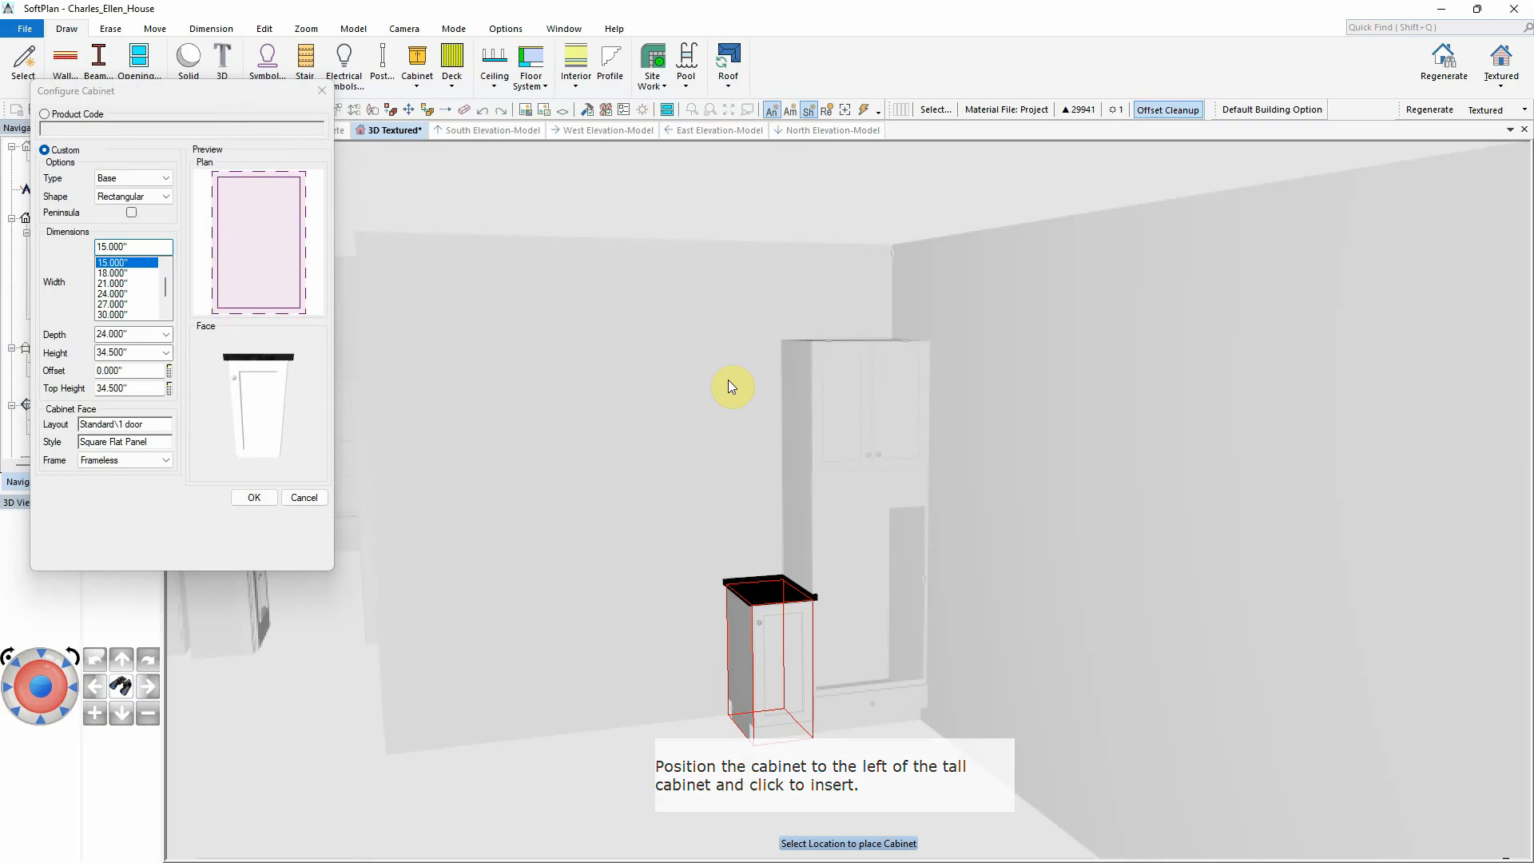
click(728, 381)
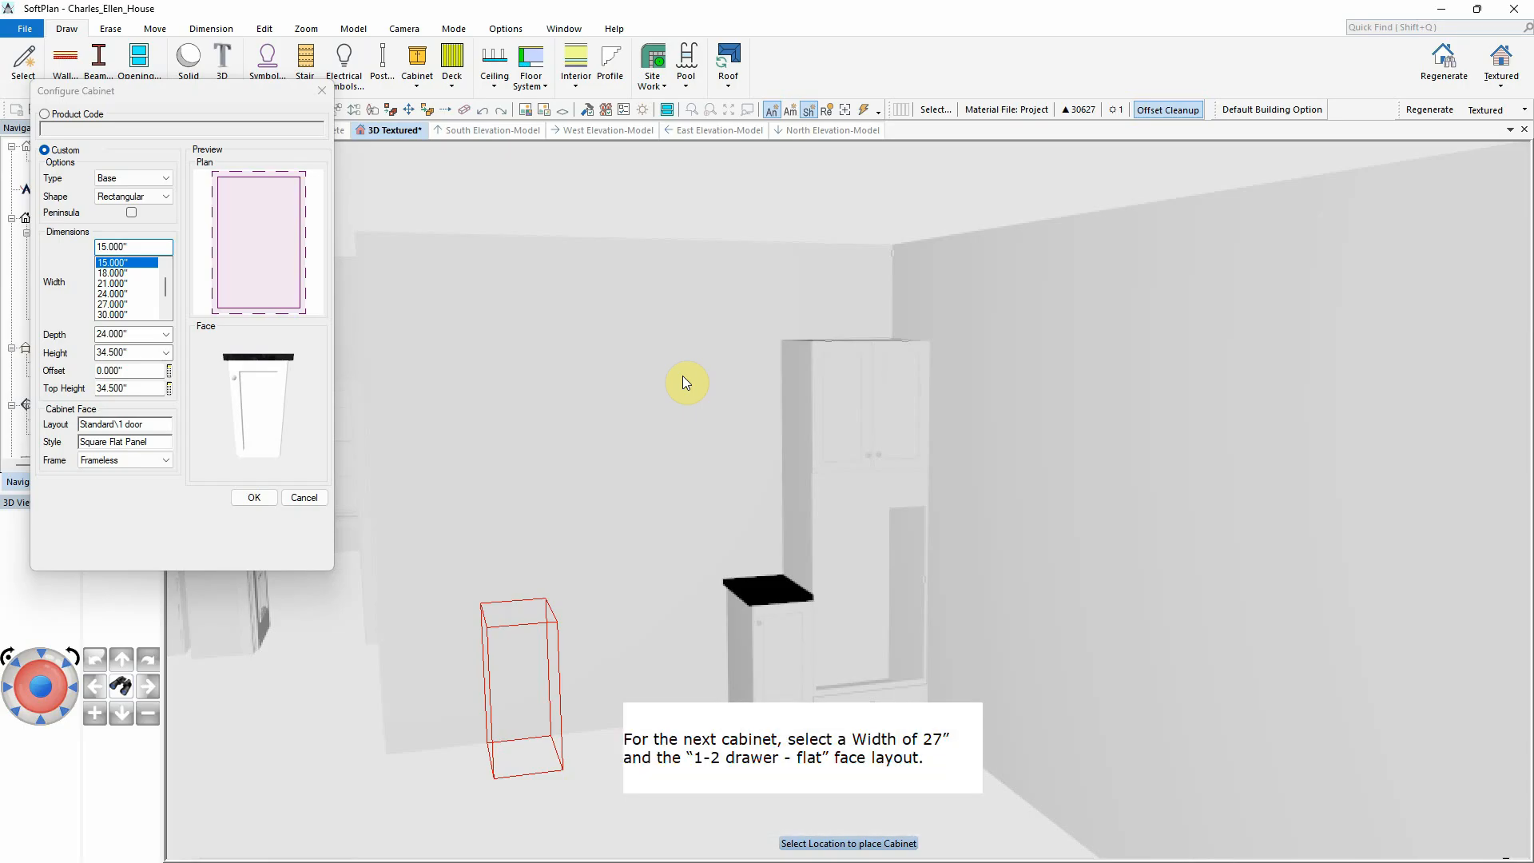
Step: Extend the run leftward with a 27" wide "1-2 drawer - flat" base cabinet and a 15" wide "1 door" base cabinet
click(121, 304)
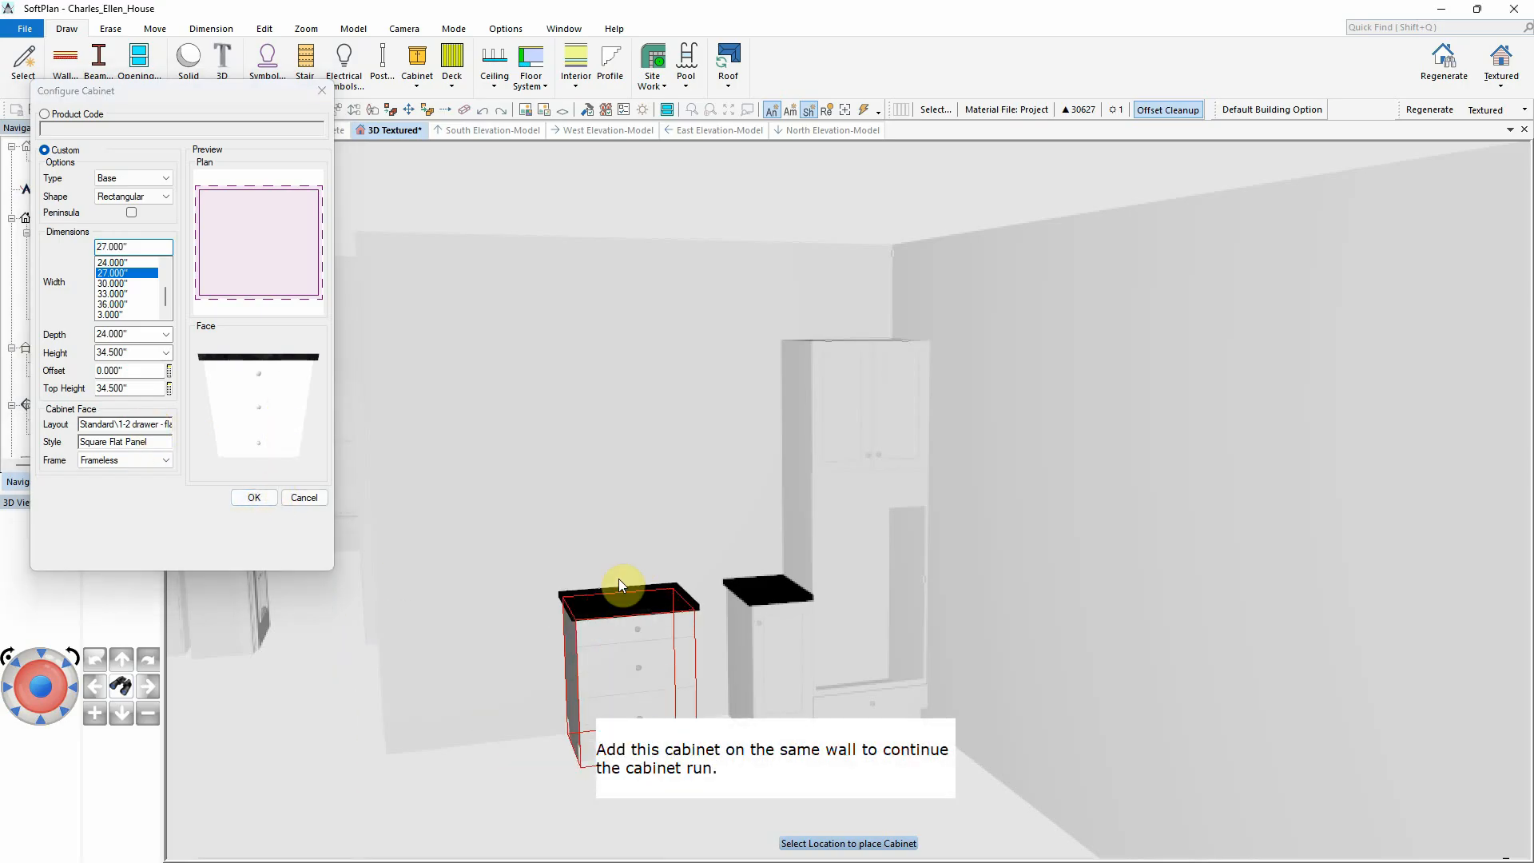
click(618, 580)
scroll(120, 272, up, 1)
click(119, 264)
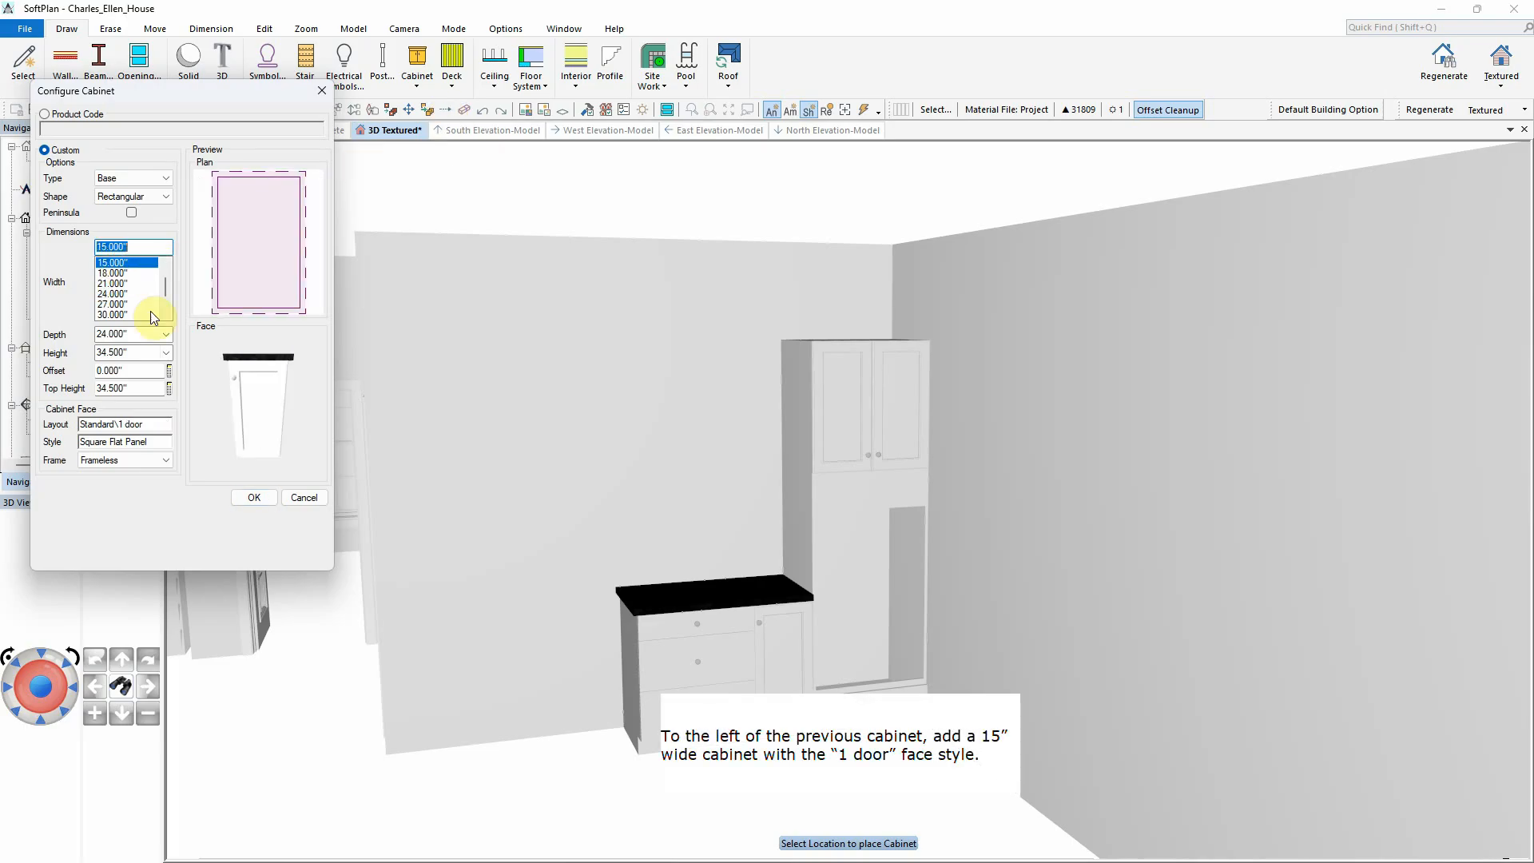
click(254, 497)
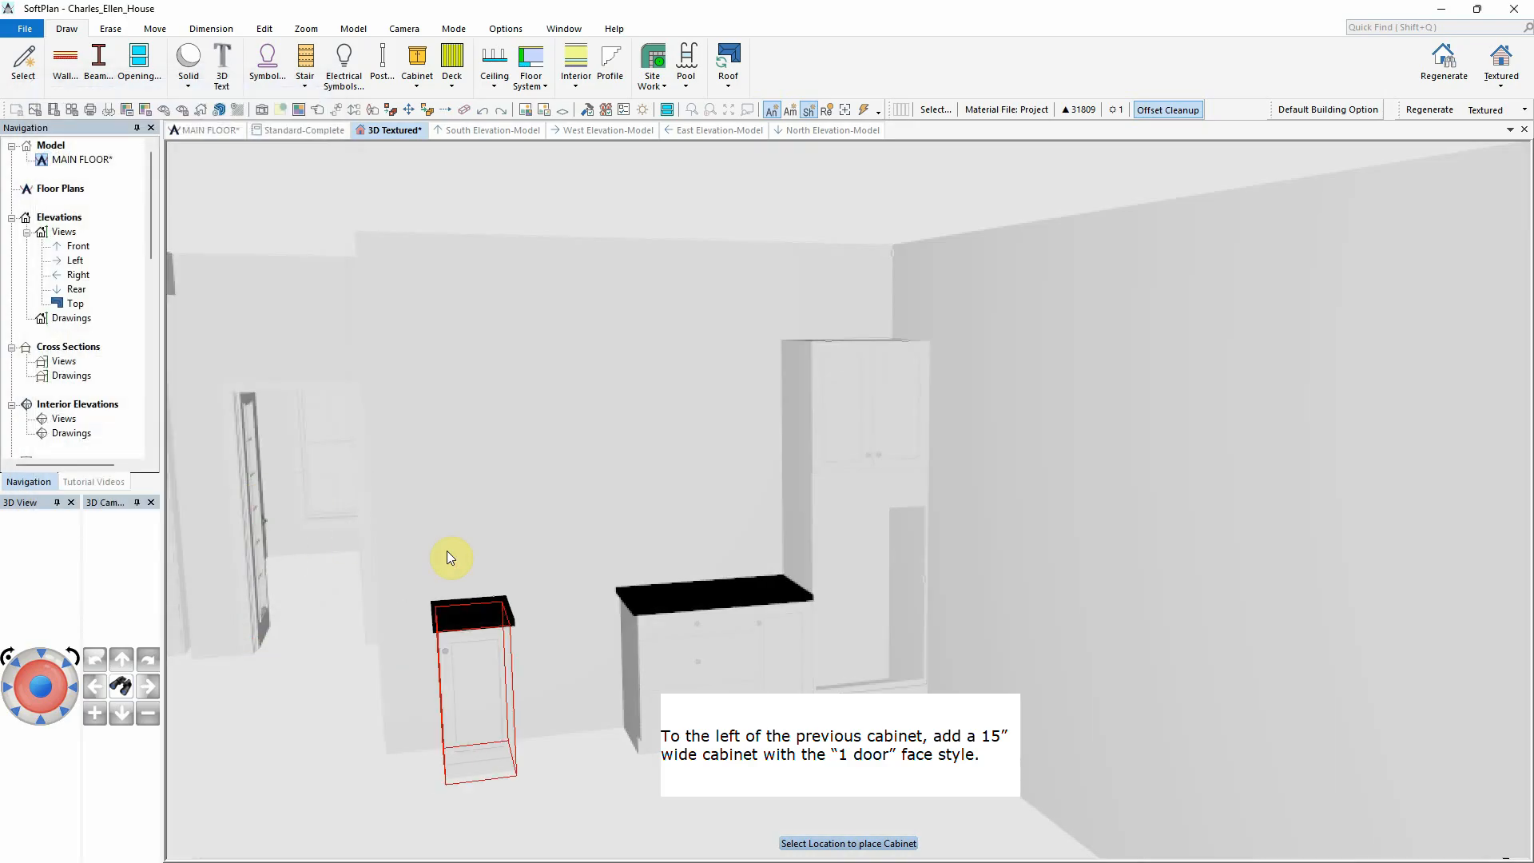
click(549, 566)
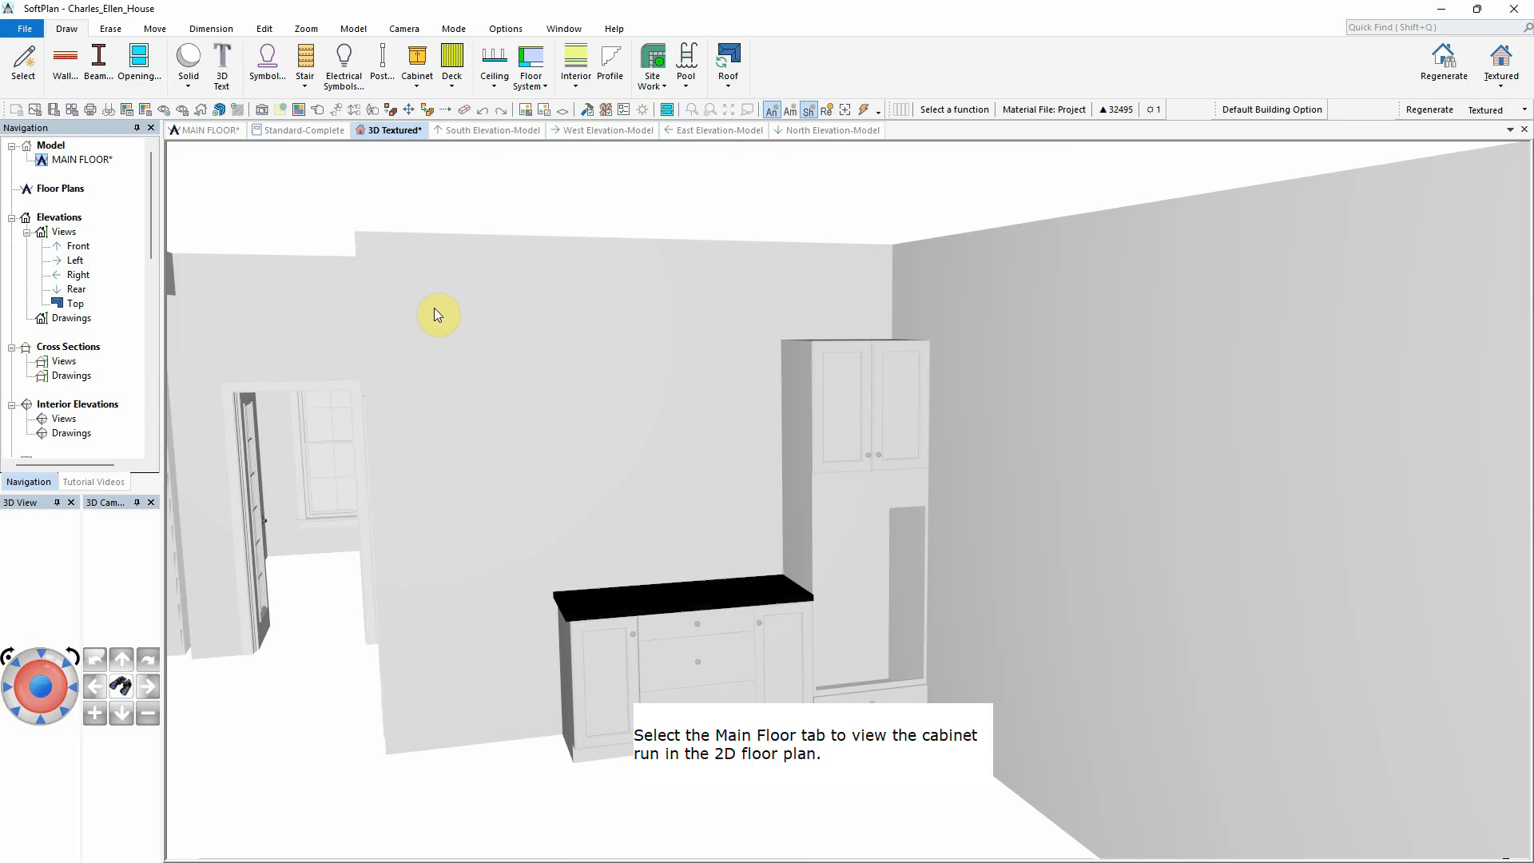
Step: In the main floor plan, place the Jenn-Air 36in Fully Integrated Built-In Bottom-Freezer Refrigerator R at the open end of the cabinet run
click(217, 134)
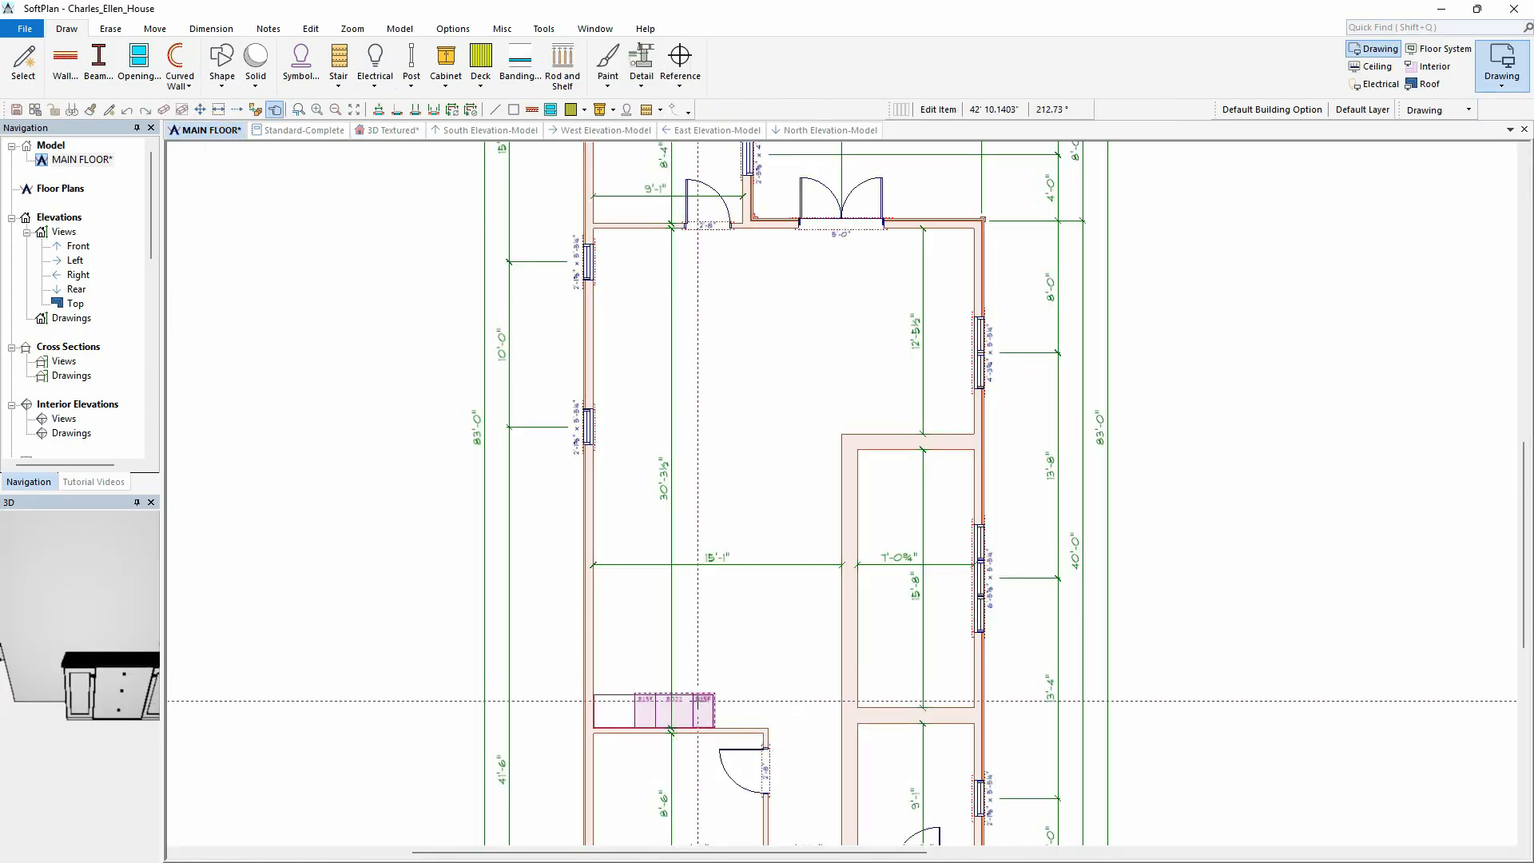
scroll(699, 706, up, 4)
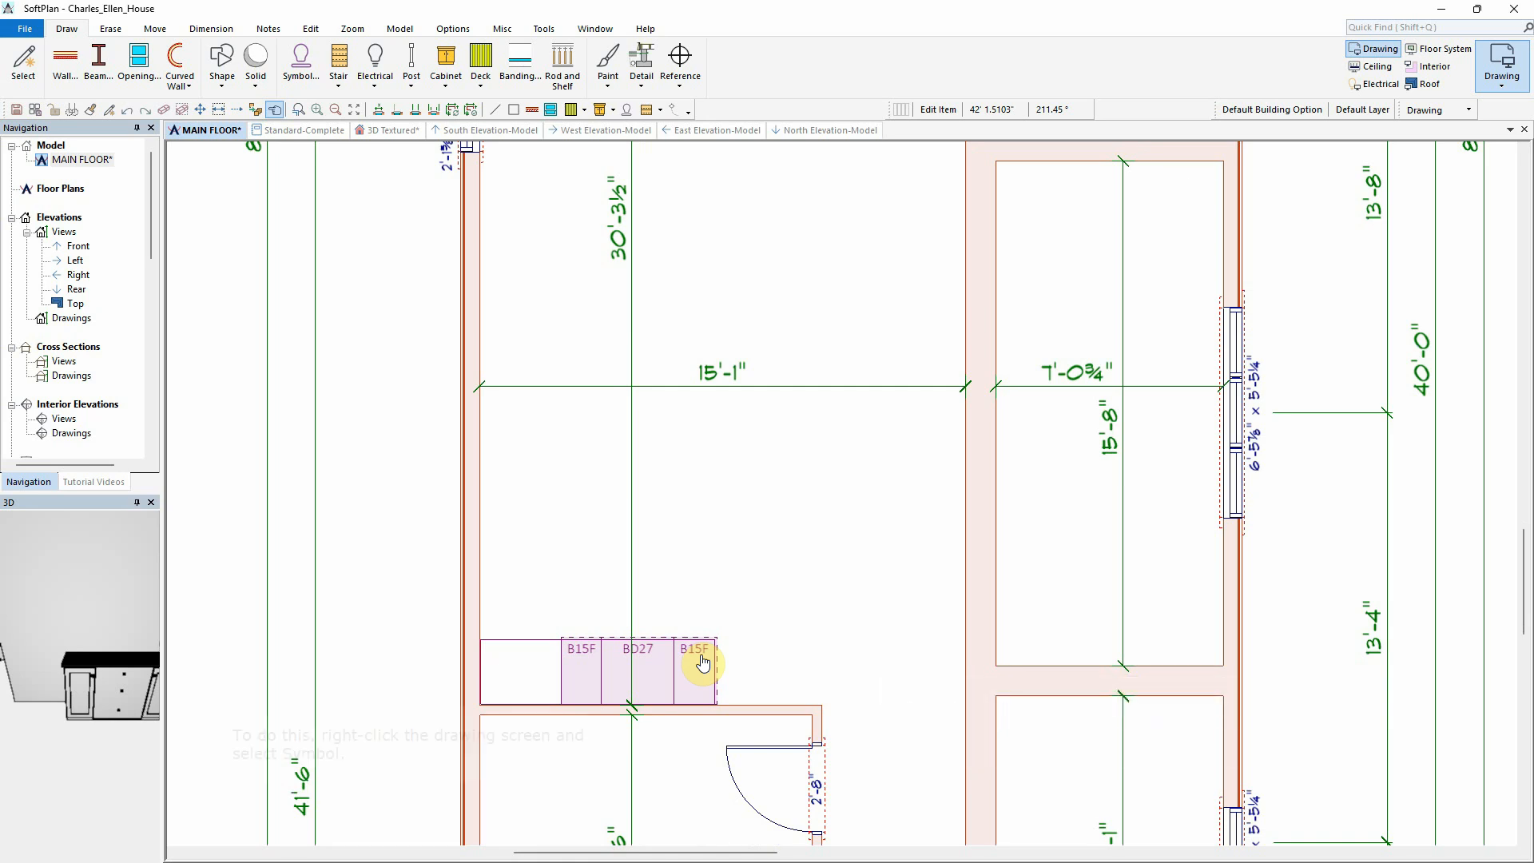
right_click(656, 452)
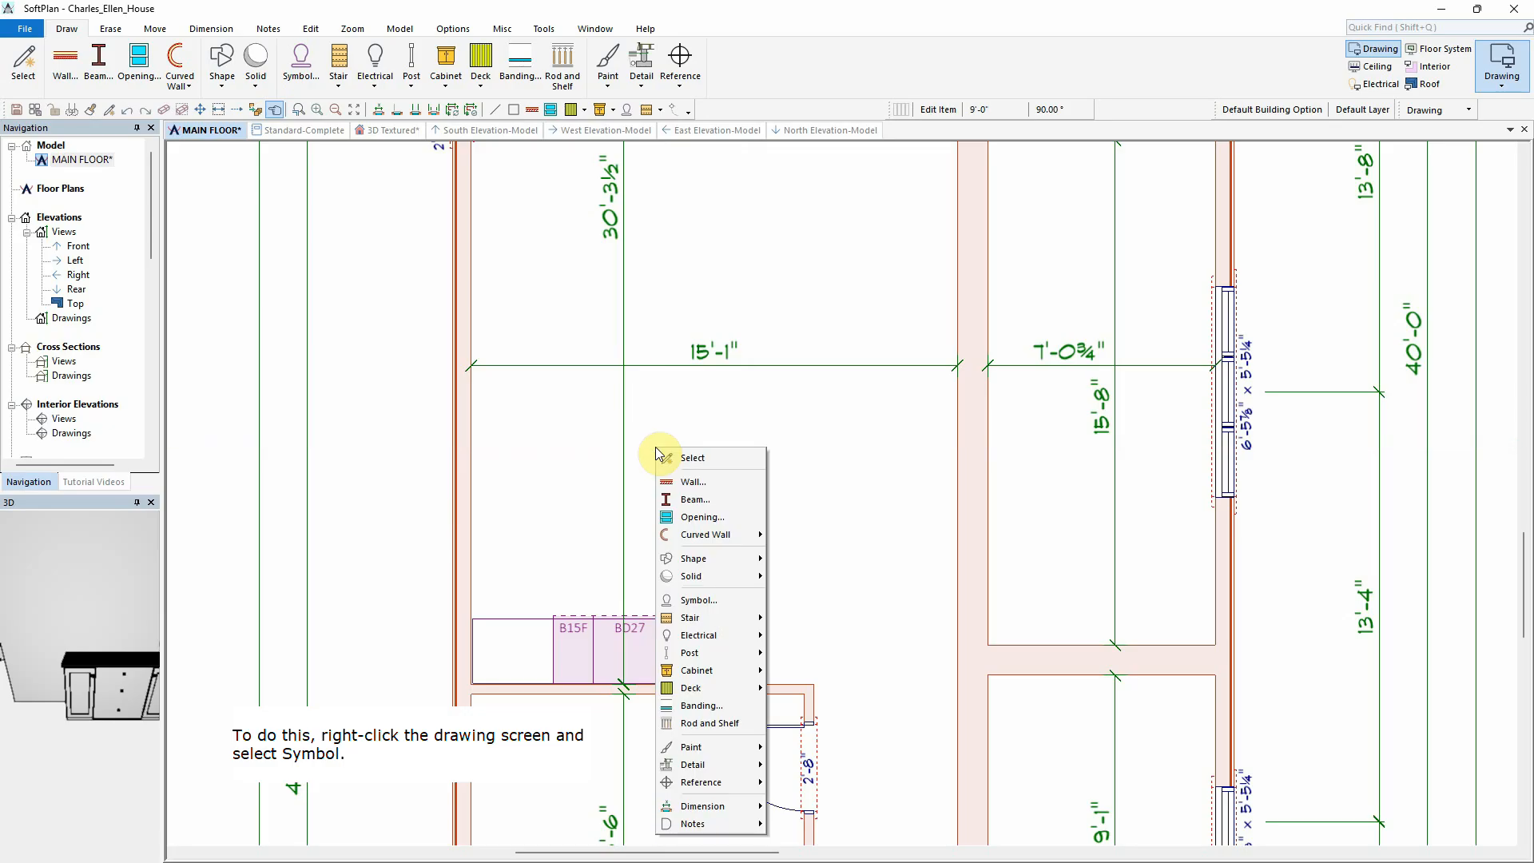
click(725, 599)
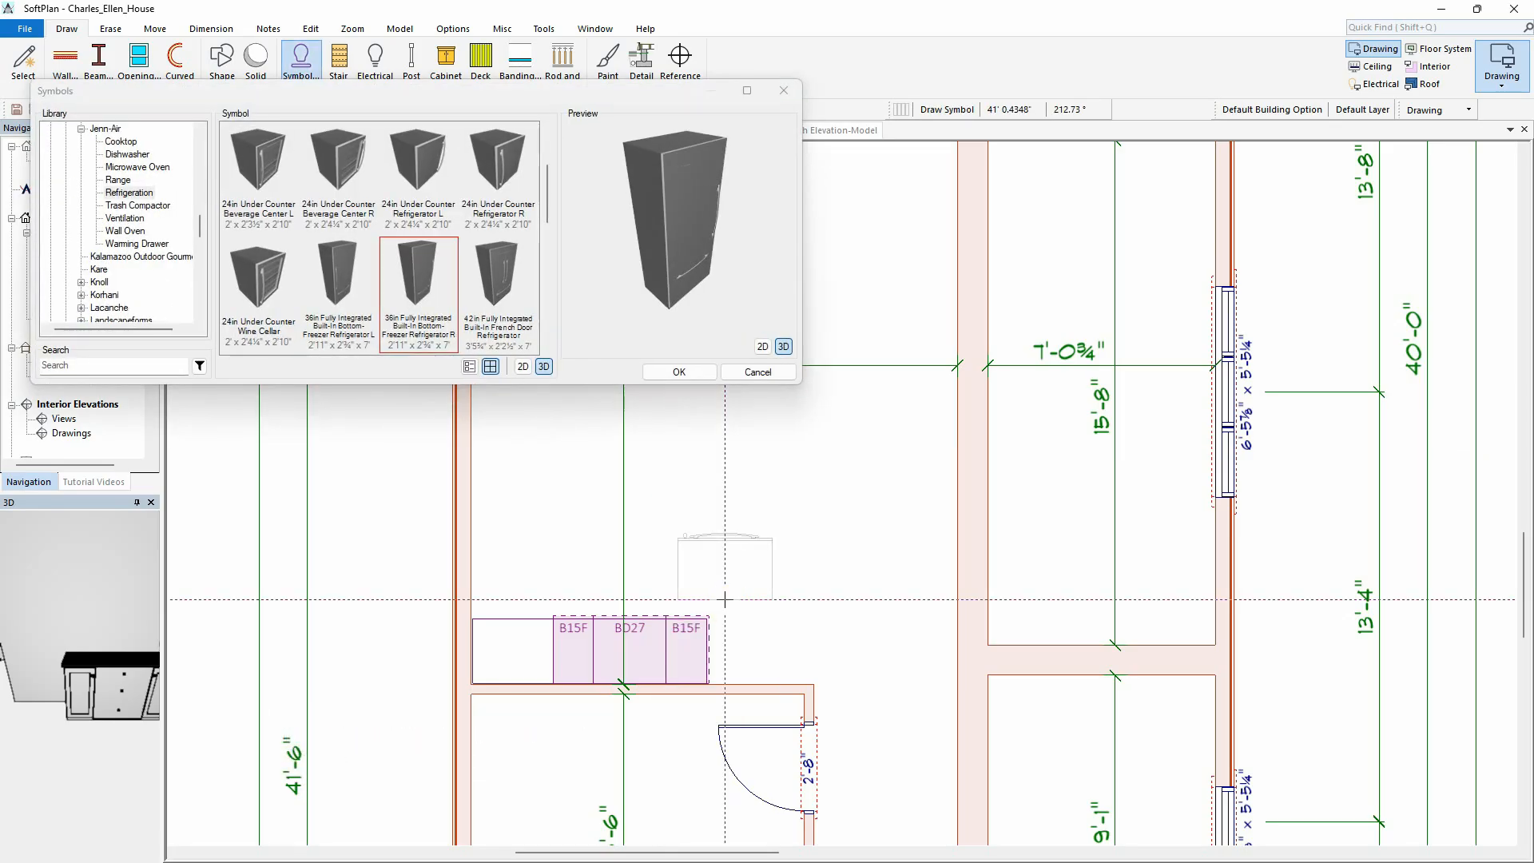
click(762, 677)
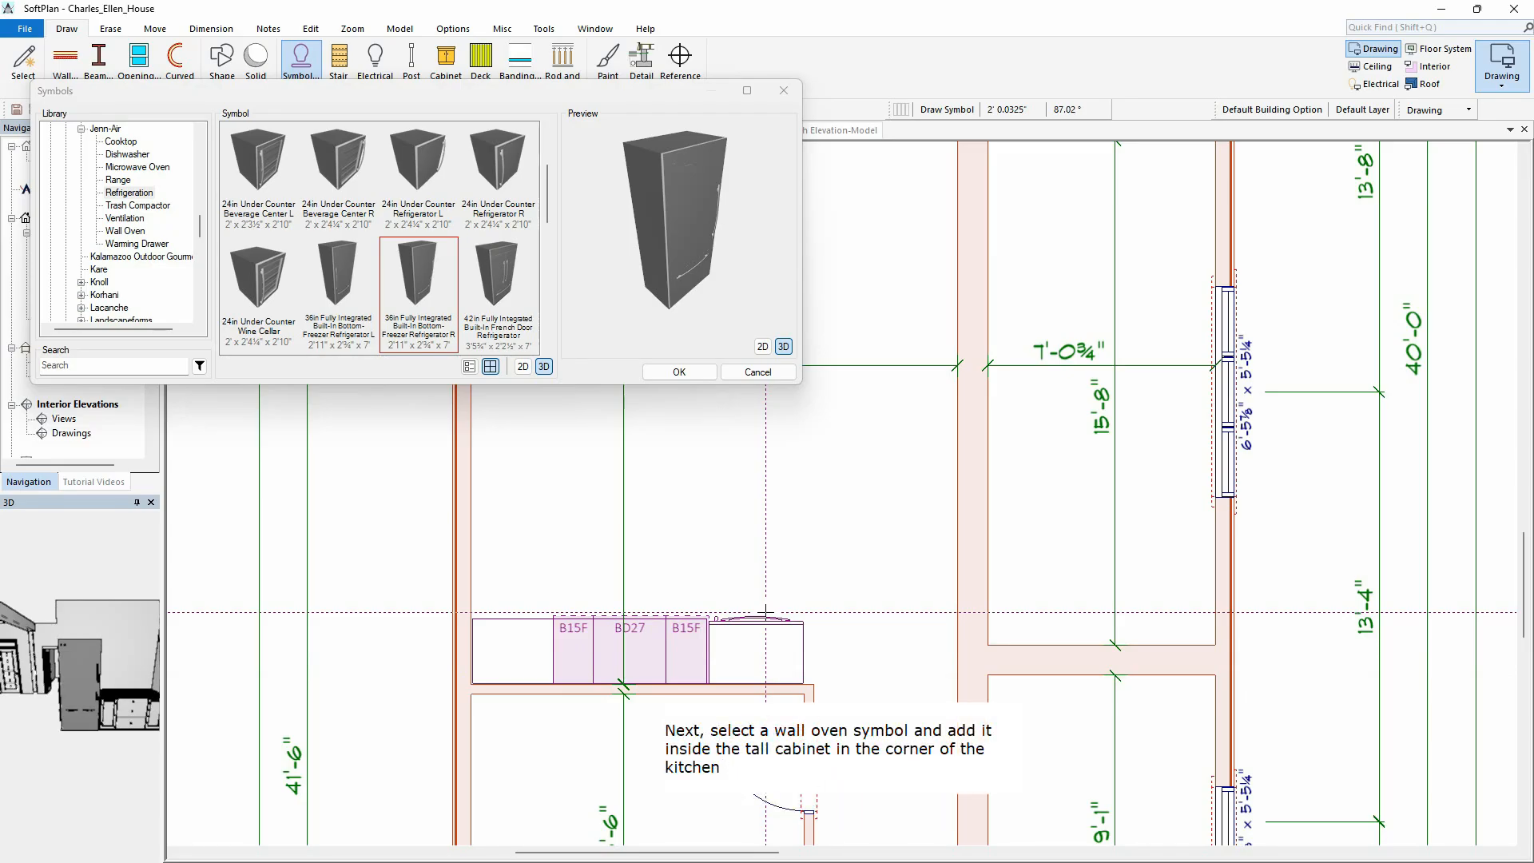
Step: Insert the Jenn-Air 30in Double Wall Oven with V2 Vertical Dual-Fan Convection inside the tall corner cabinet
click(257, 353)
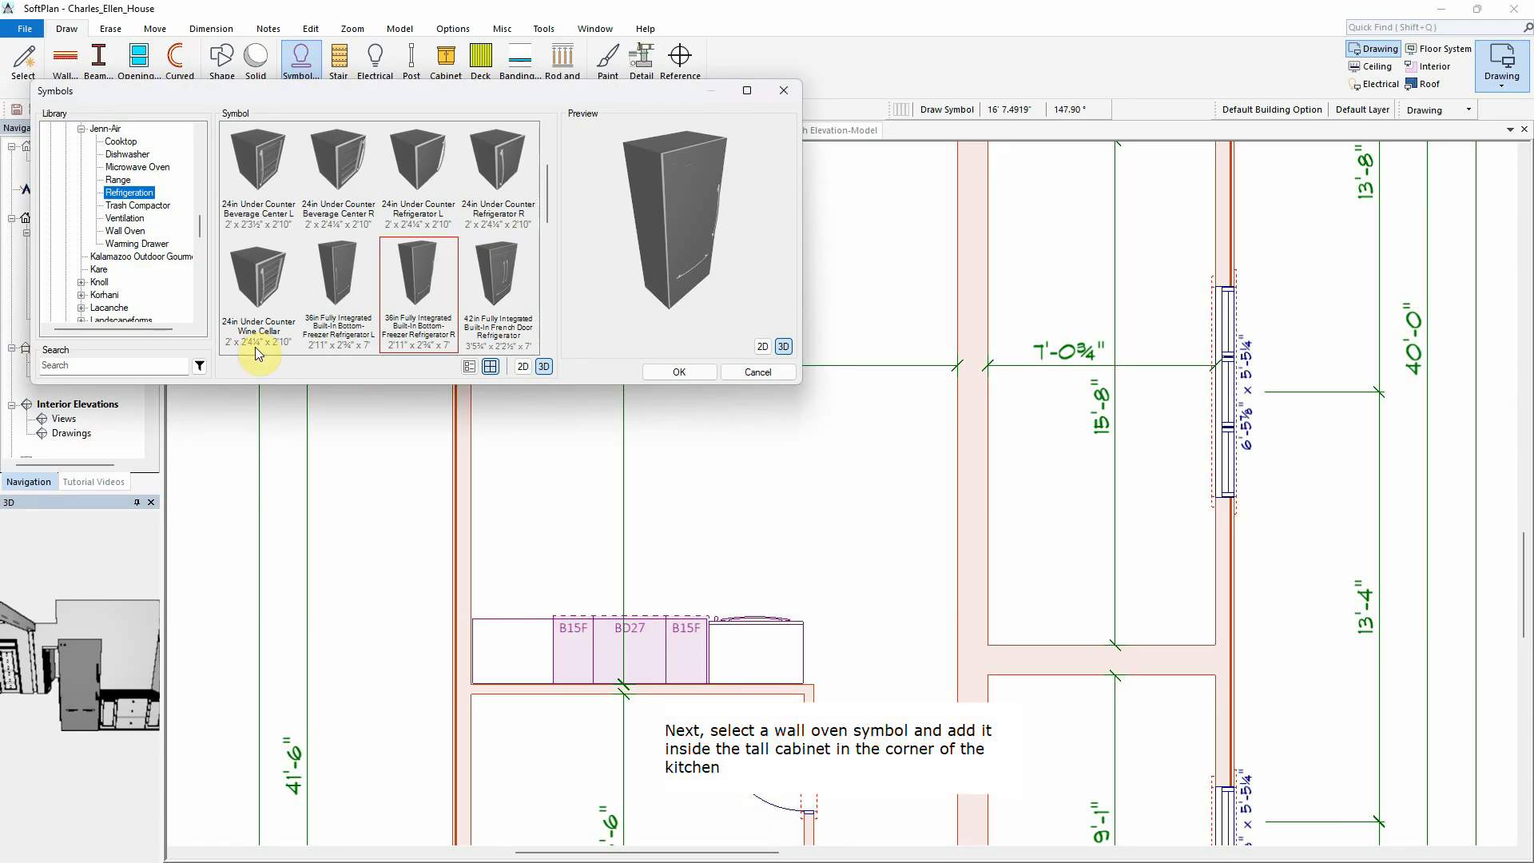
click(131, 233)
scroll(520, 282, down, 2)
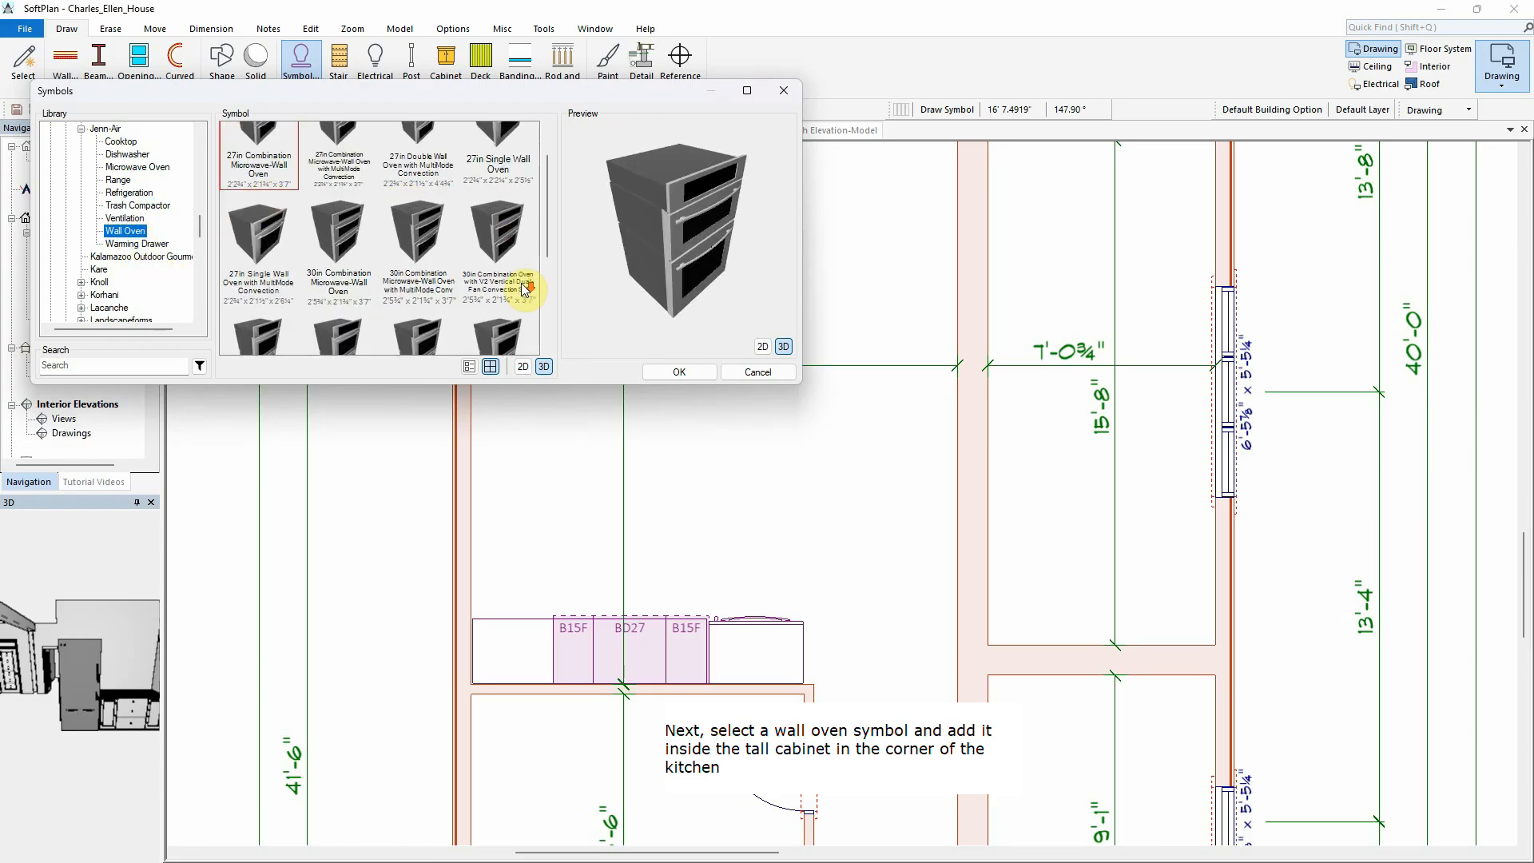
click(502, 260)
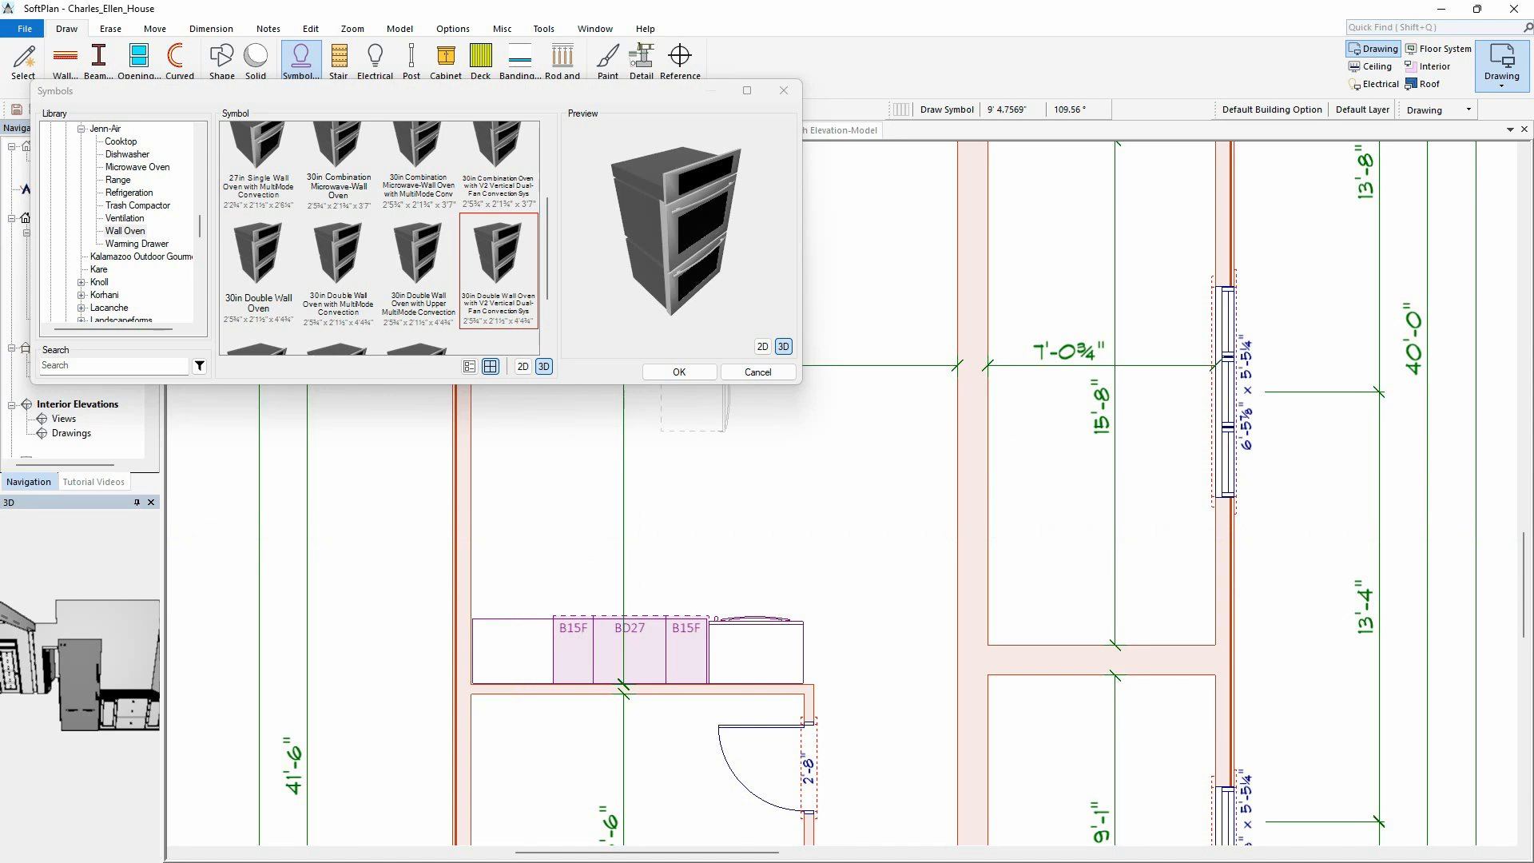
click(675, 372)
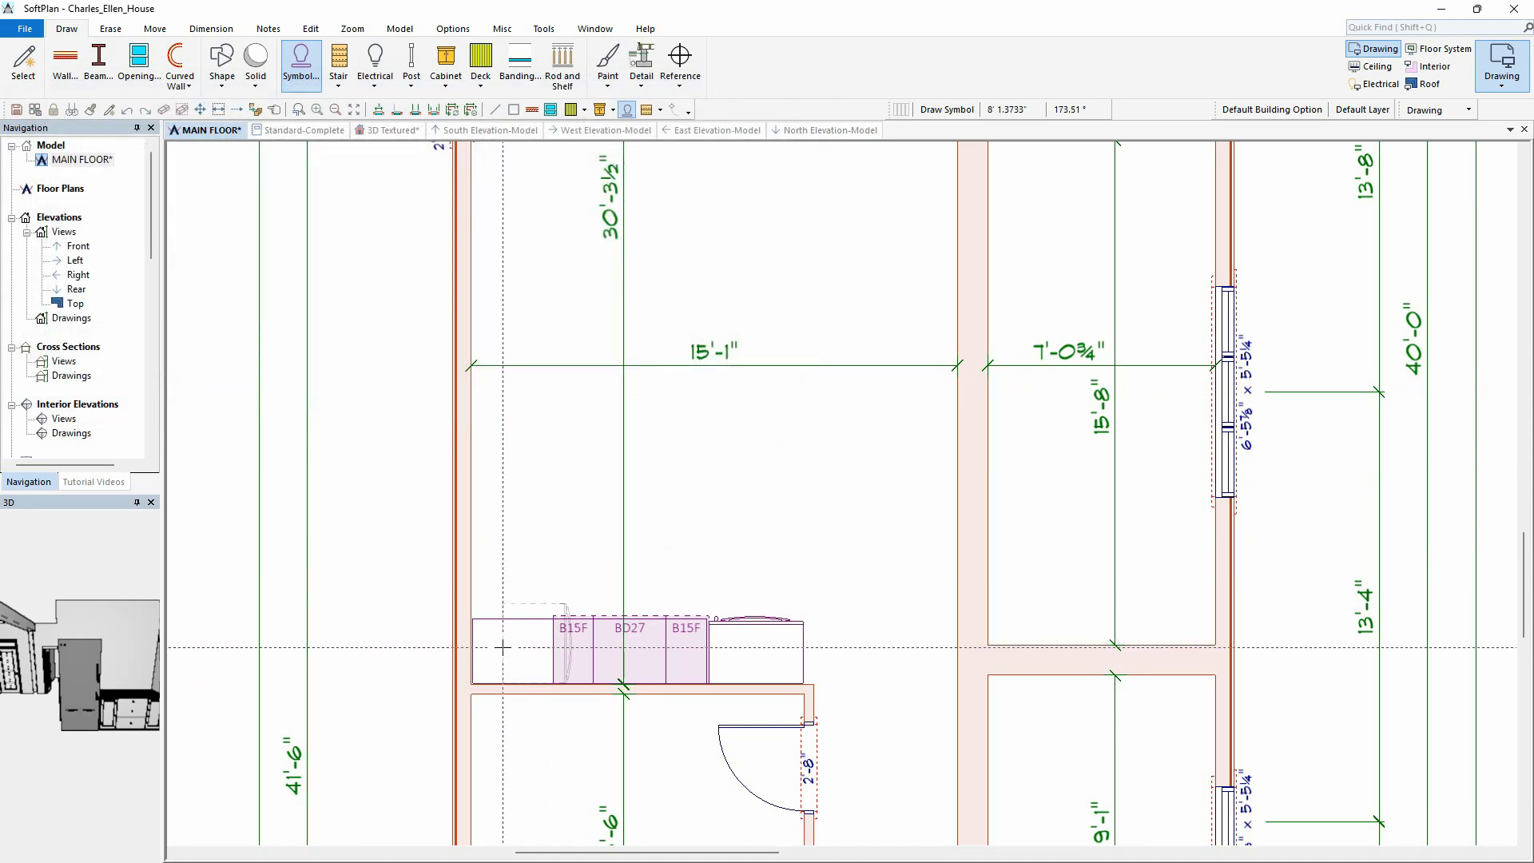
click(497, 613)
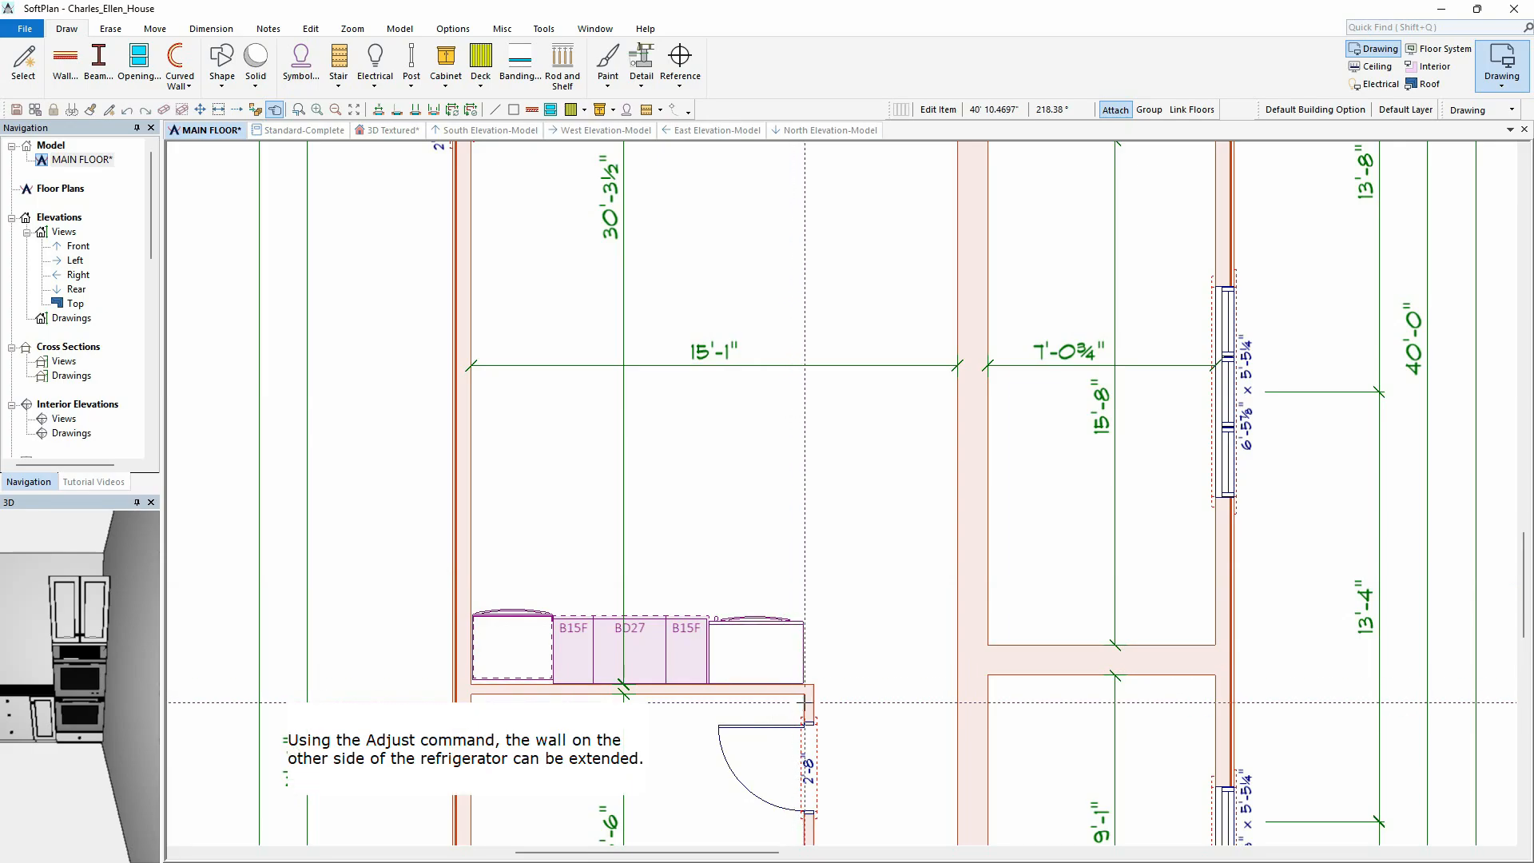
Step: Extend the 3.5" partition wall beside the refrigerator up to the refrigerator's front edge with Adjust
right_click(812, 702)
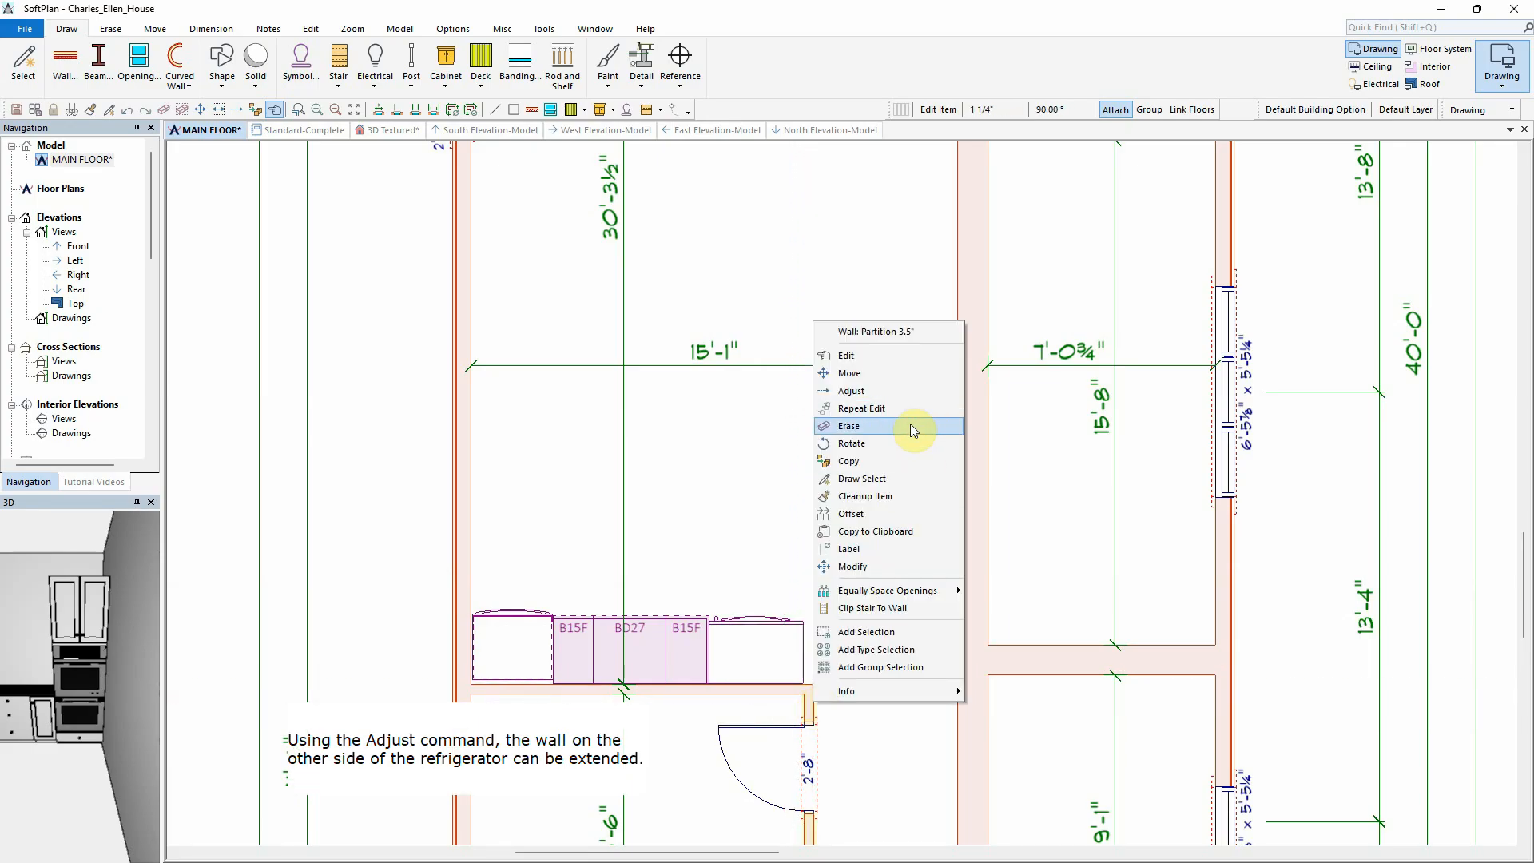
click(905, 393)
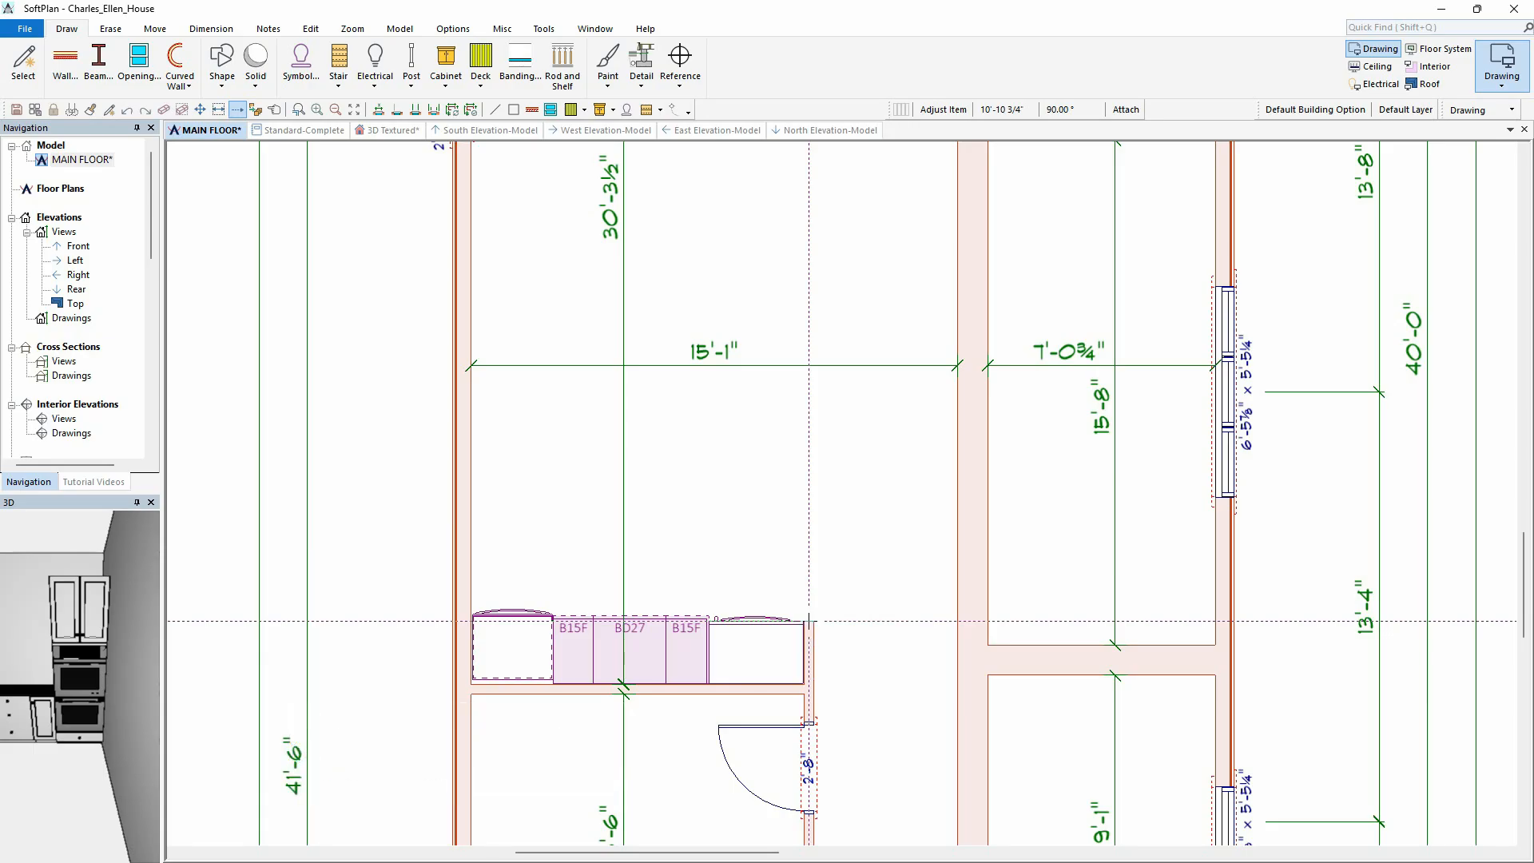
click(808, 621)
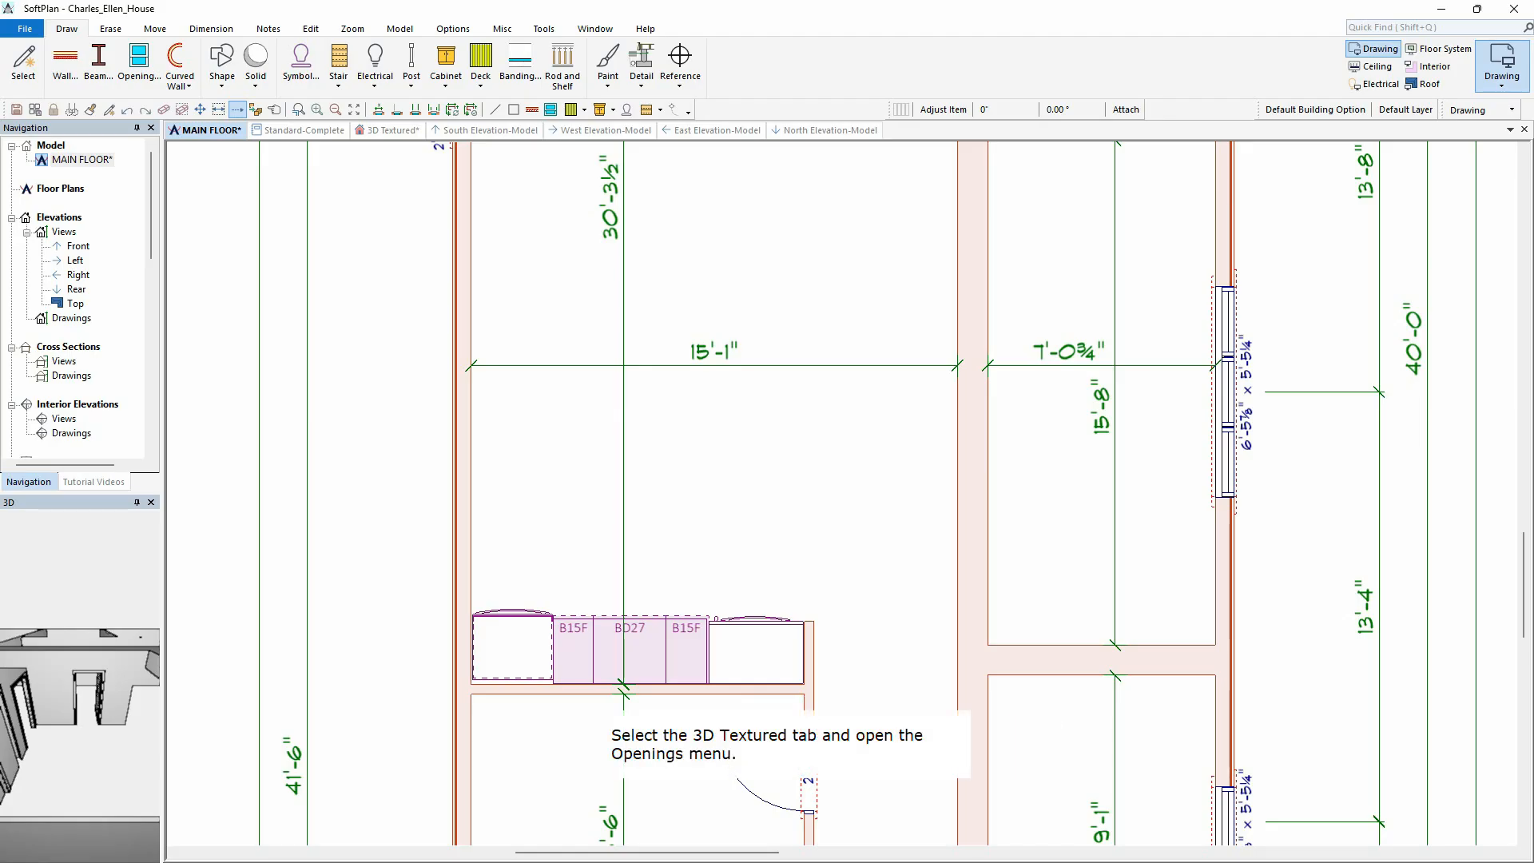
Step: In the textured 3D model, choose the 32X80 FRENCH A 1 exterior door for the kitchen wall
click(390, 129)
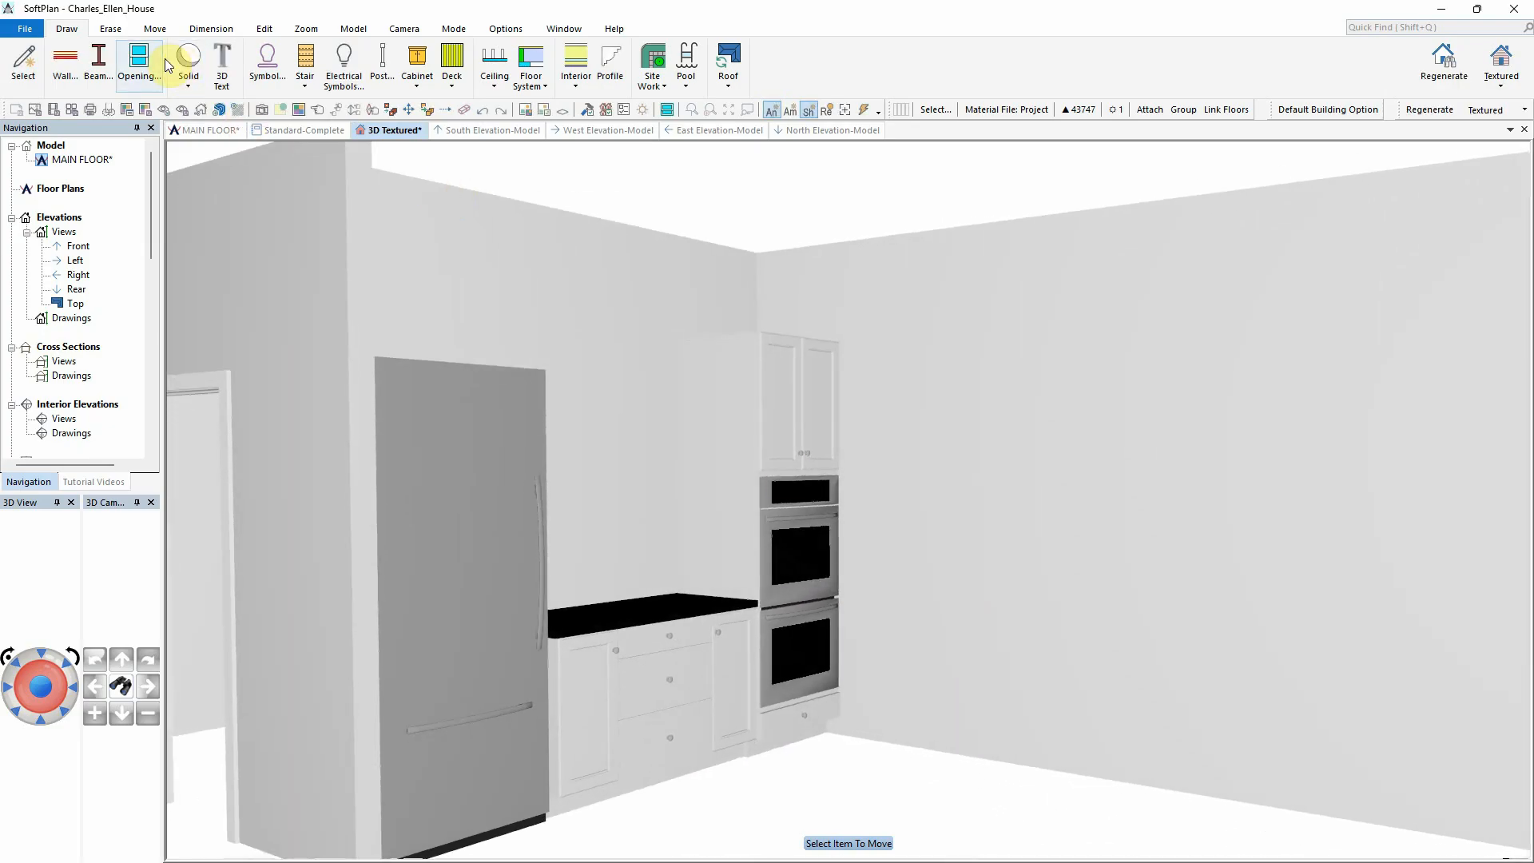
click(139, 63)
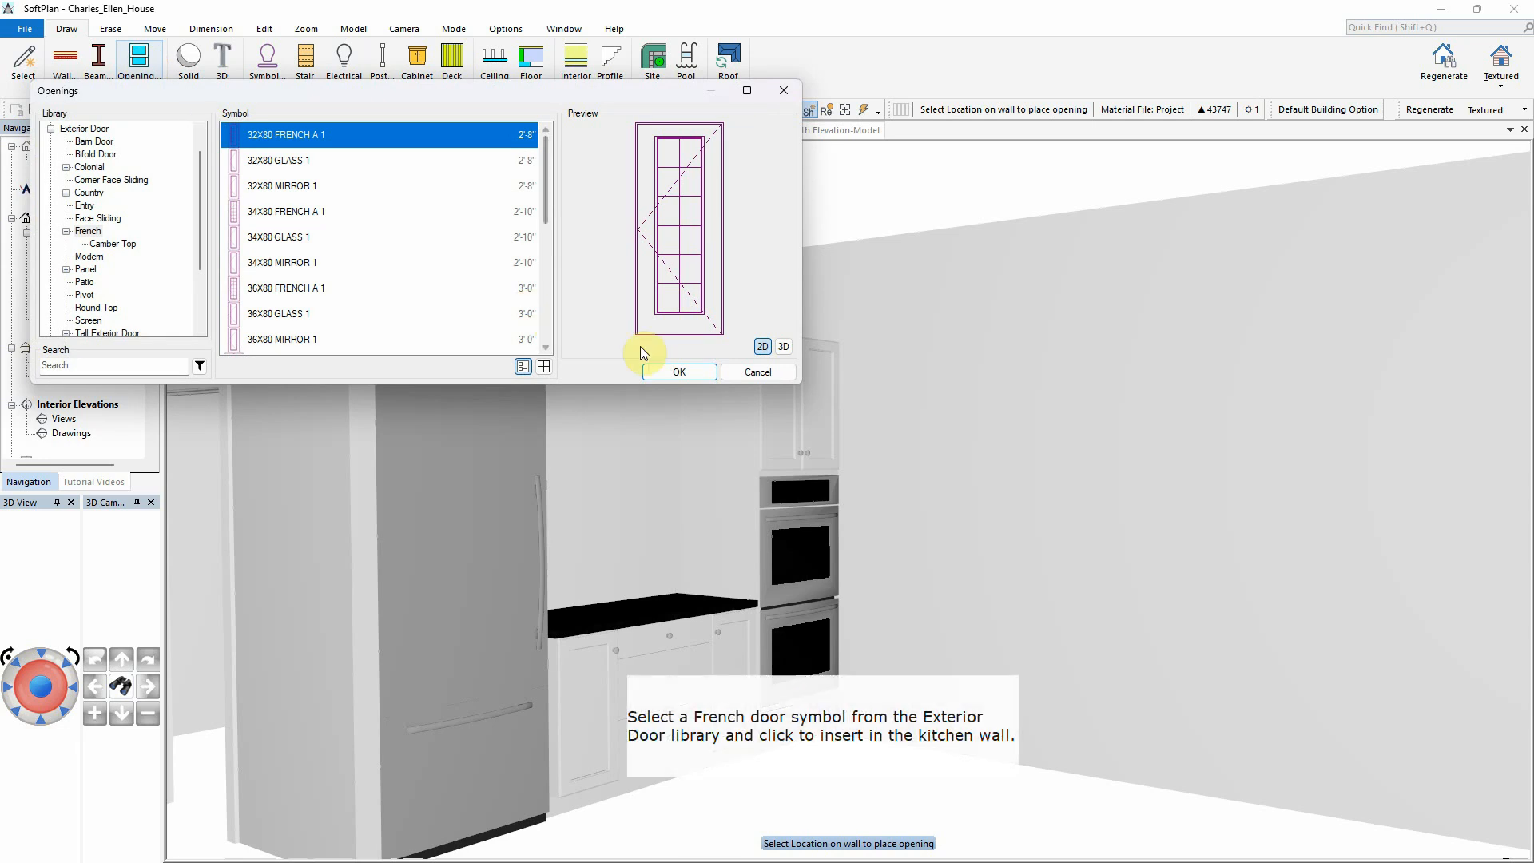
Step: Insert the 32X80 FRENCH A 1 exterior door in the kitchen wall beside the double oven cabinet
click(676, 372)
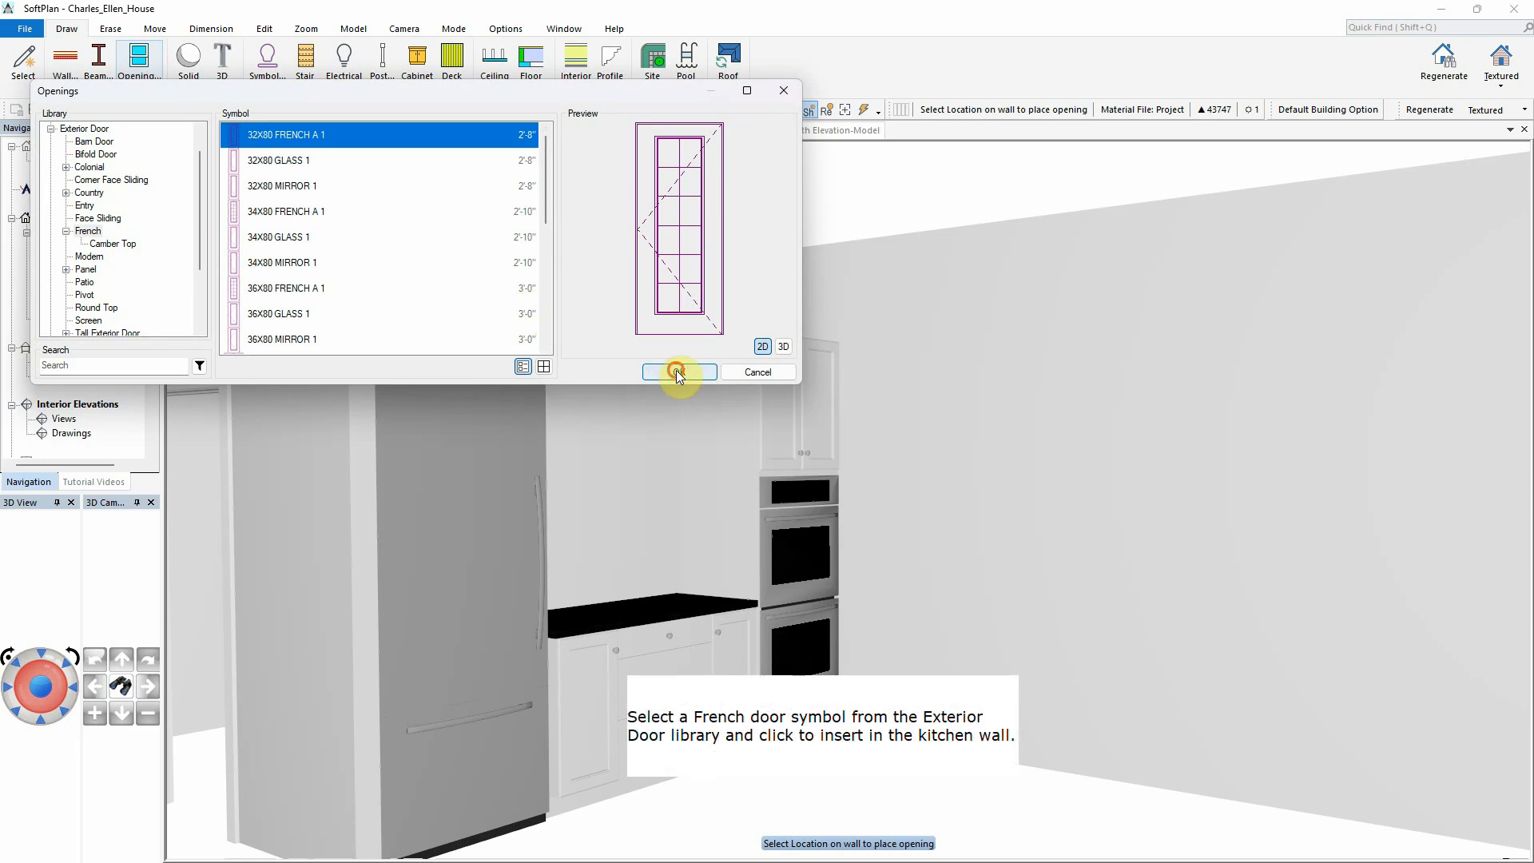
click(917, 527)
middle_drag(916, 522, 1057, 550)
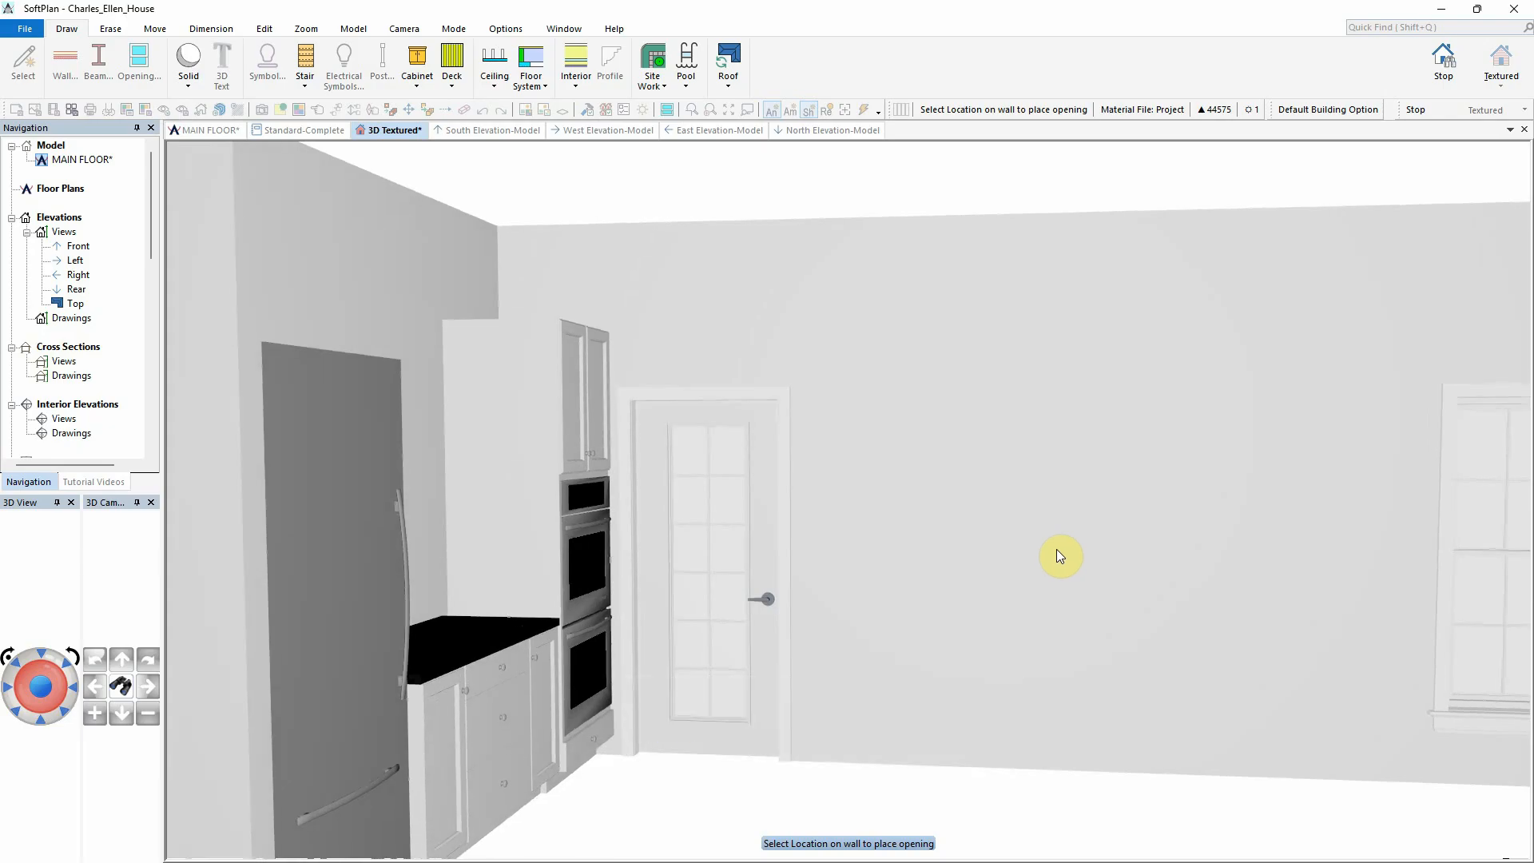
Step: Place a 24-inch wide rectangular base cabinet against the wall on the right side of the French door
click(415, 66)
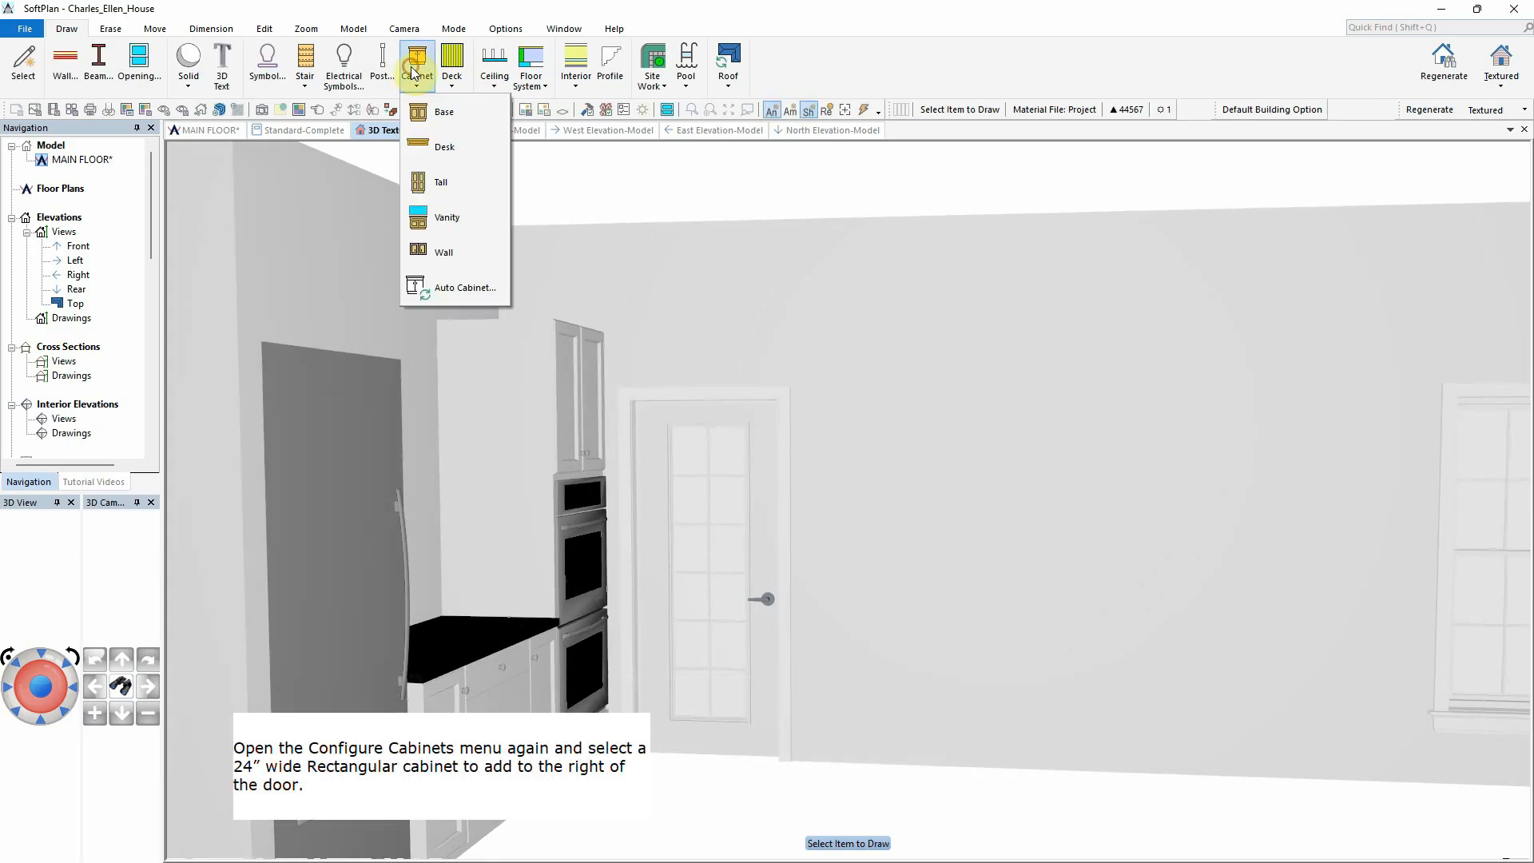
click(453, 117)
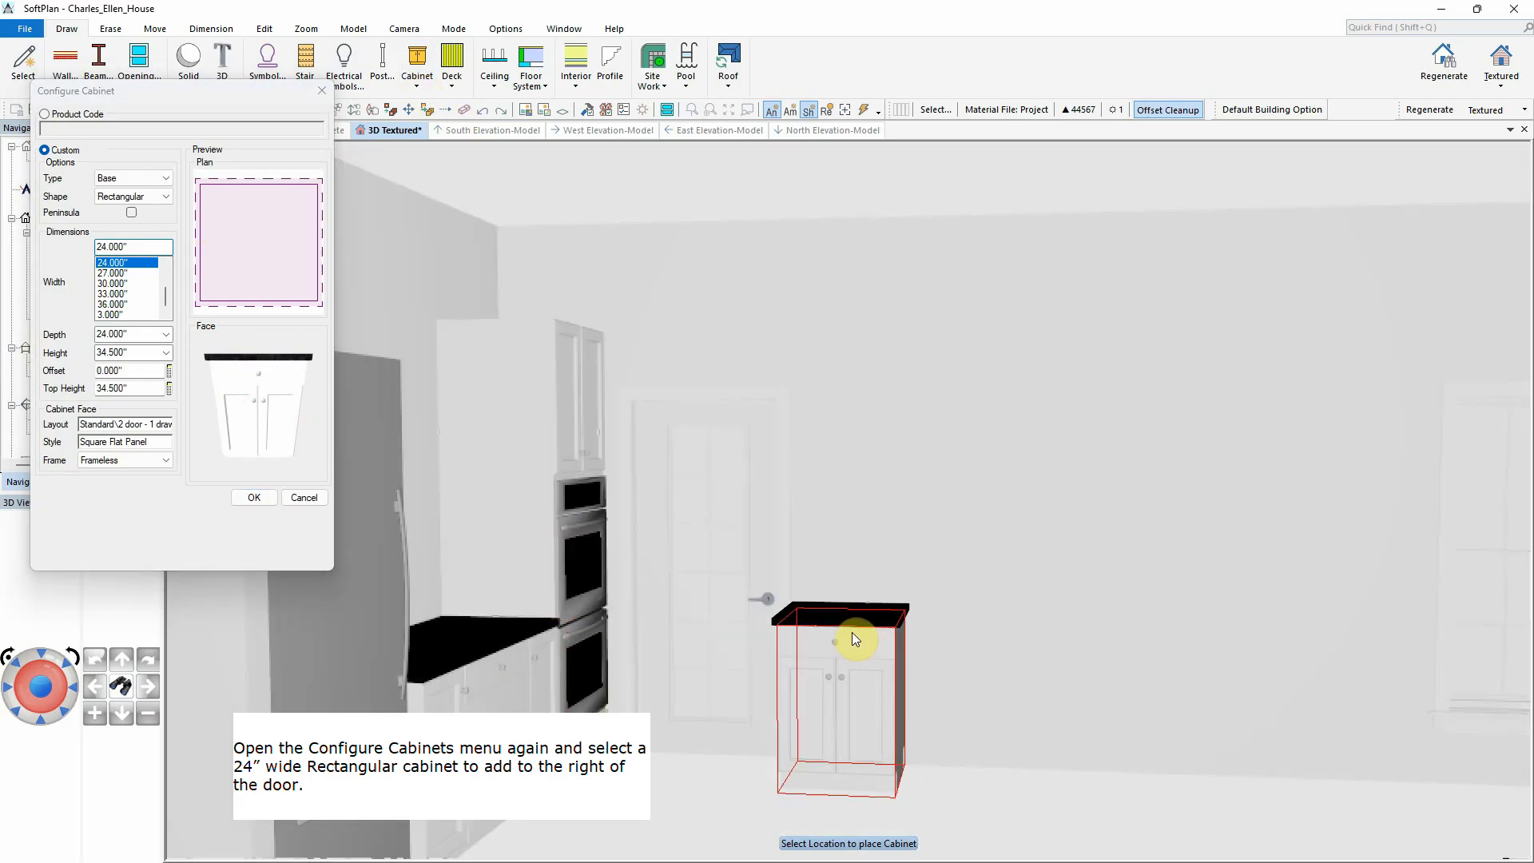
click(851, 632)
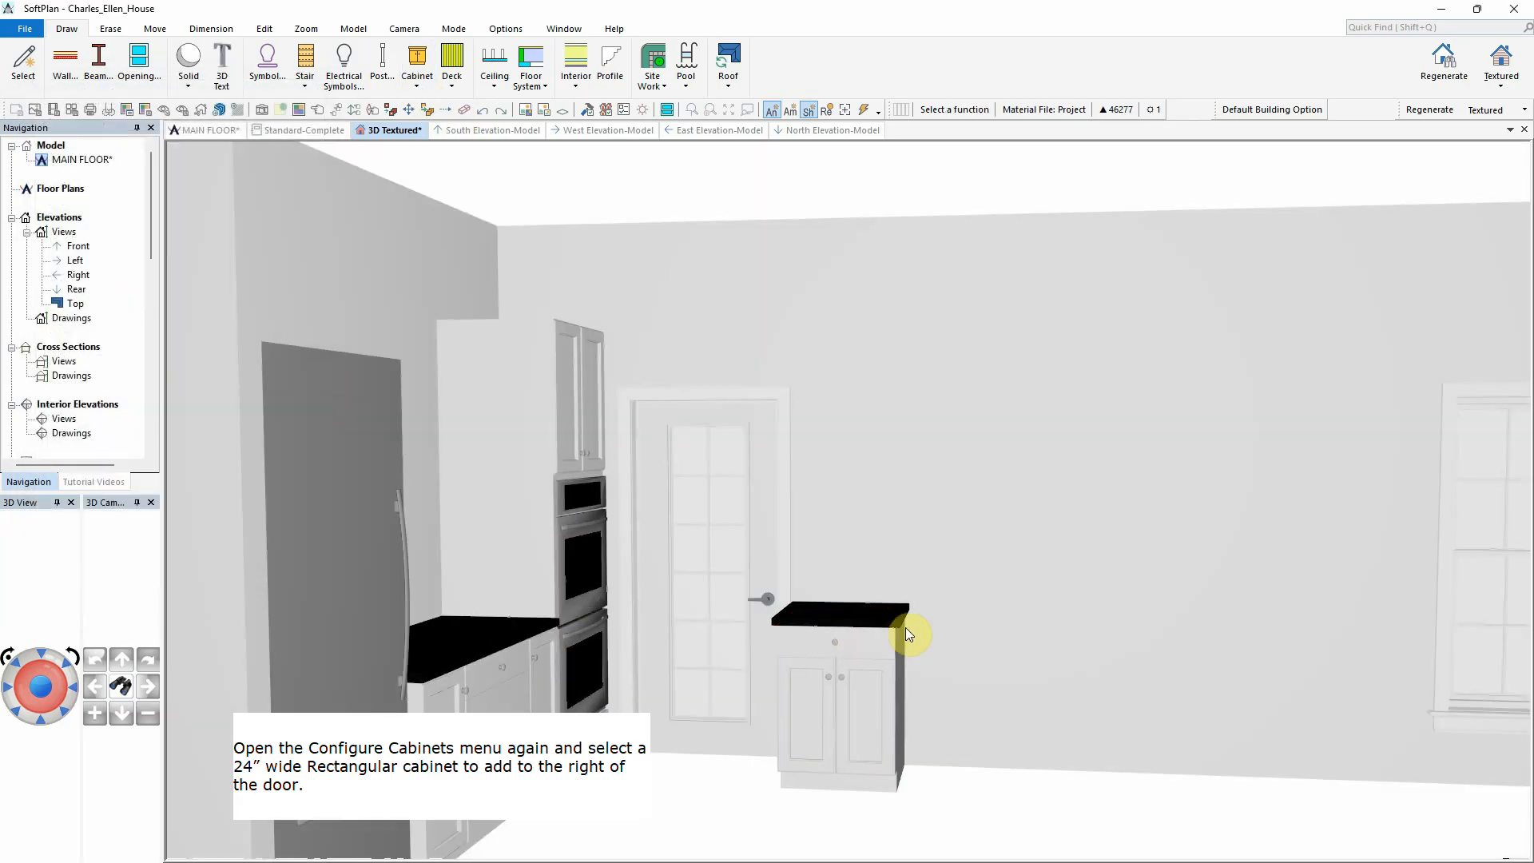
Step: Extend the base cabinet run toward the window with a 24-inch "1-2 drawer - flat" cabinet and a 36-inch wide middle cabinet
click(417, 62)
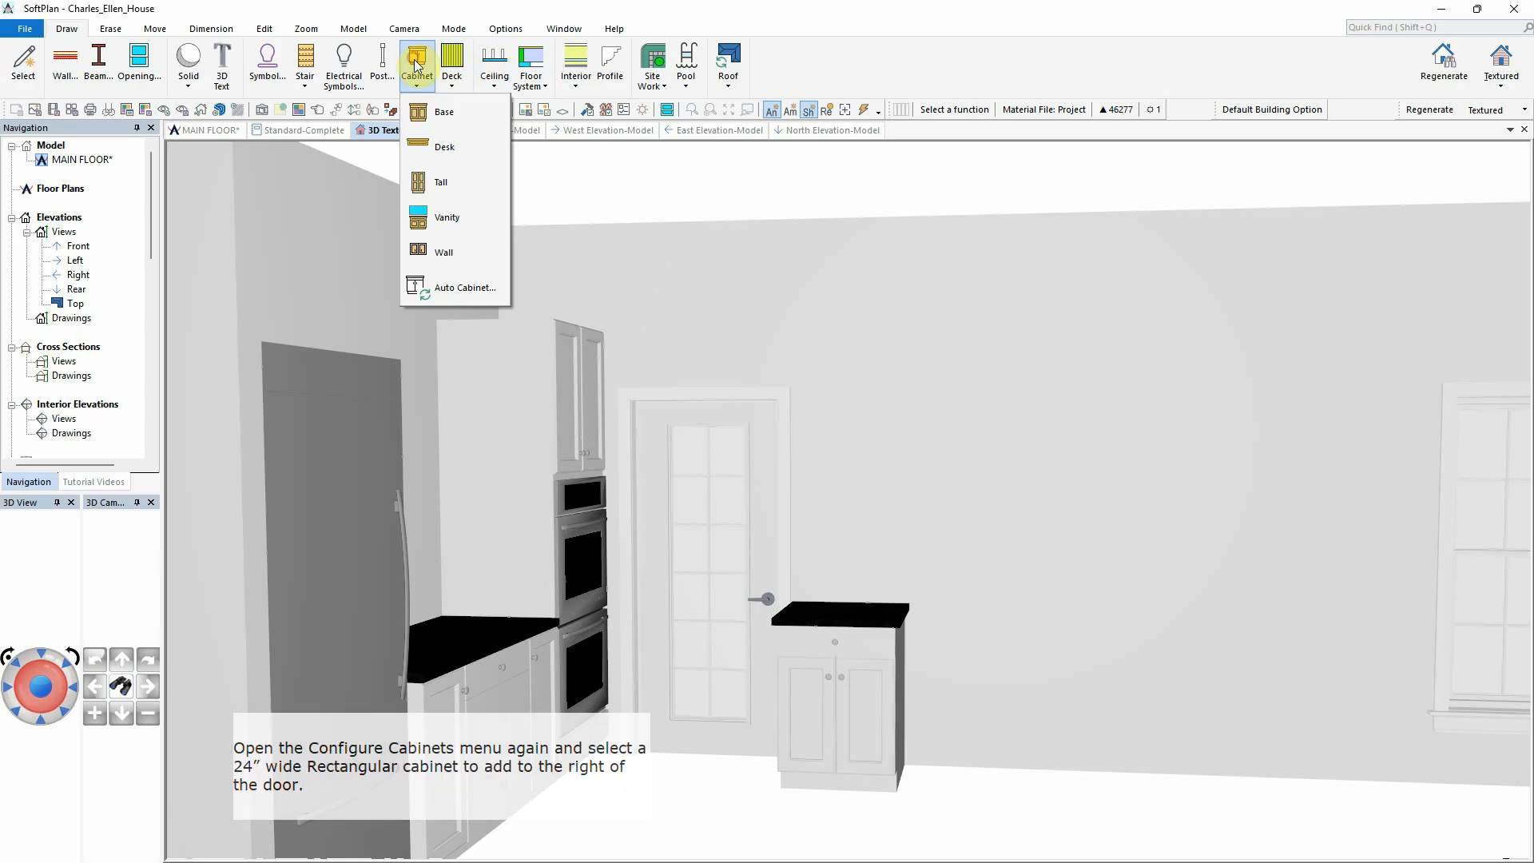
click(441, 119)
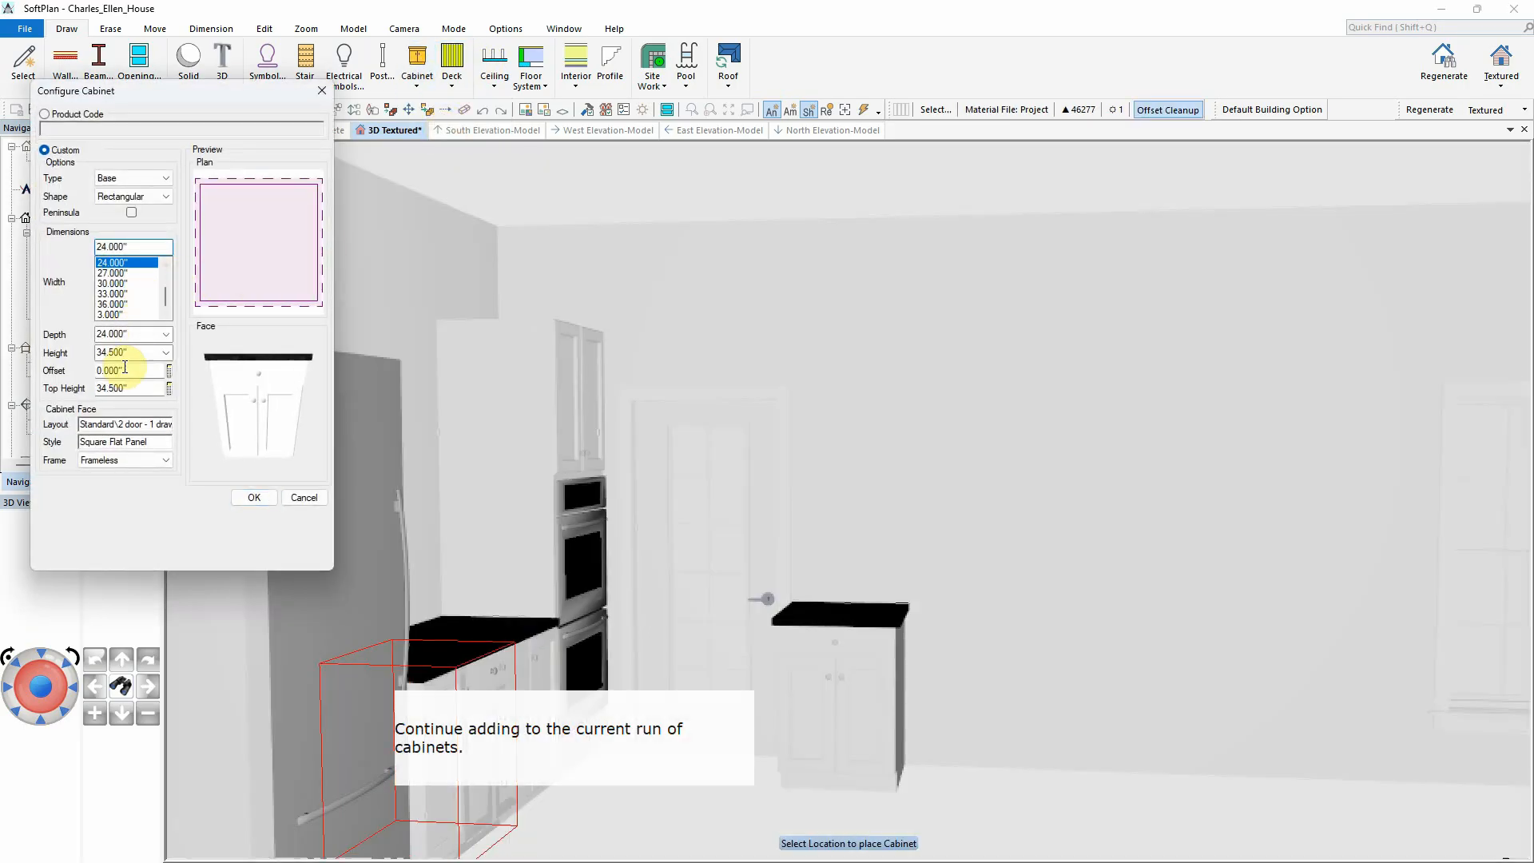
click(135, 424)
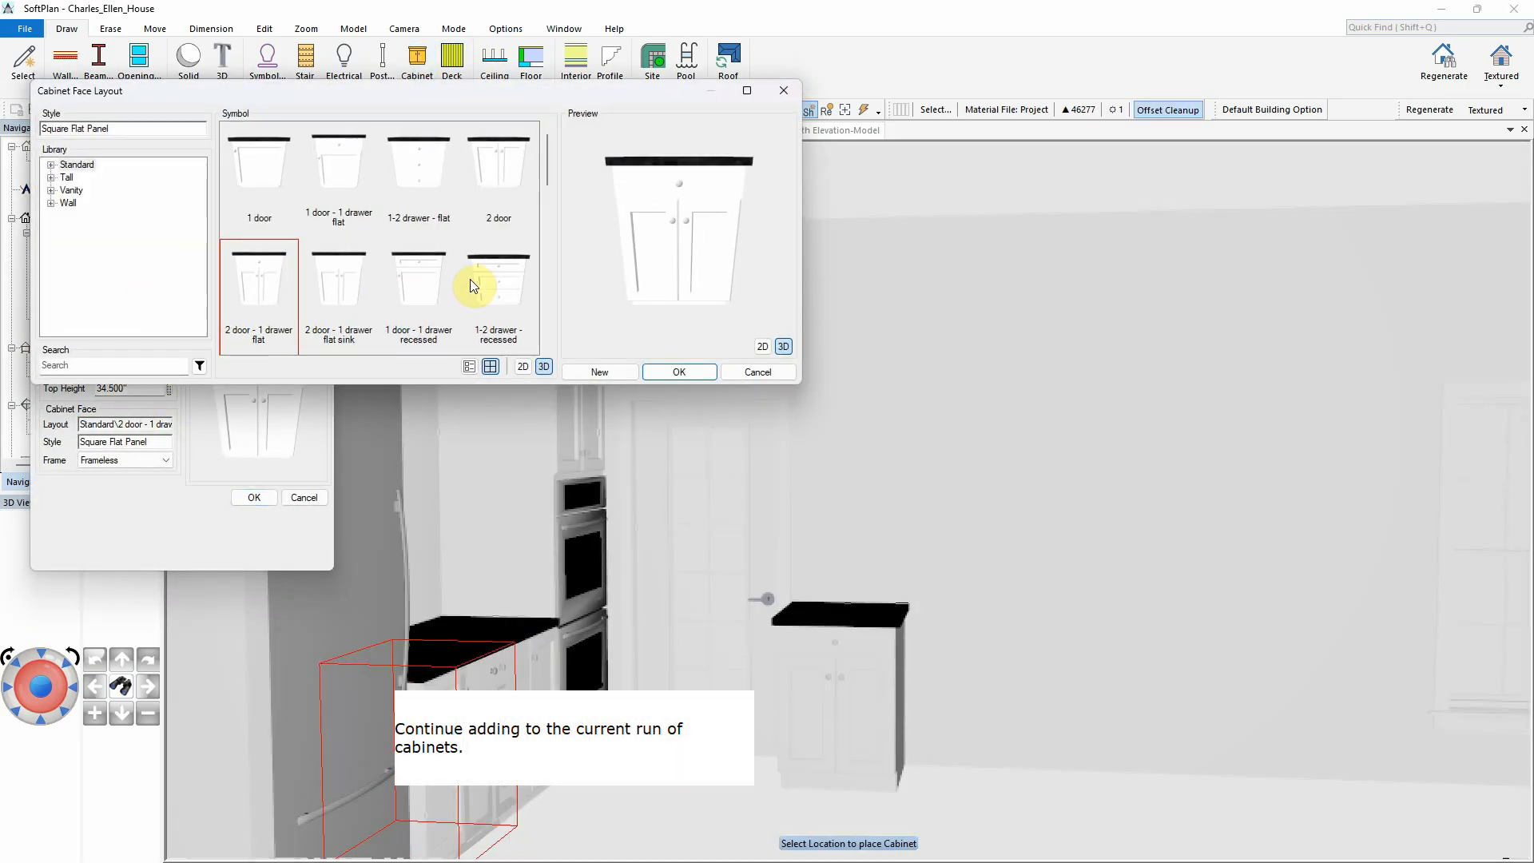
click(418, 191)
click(700, 371)
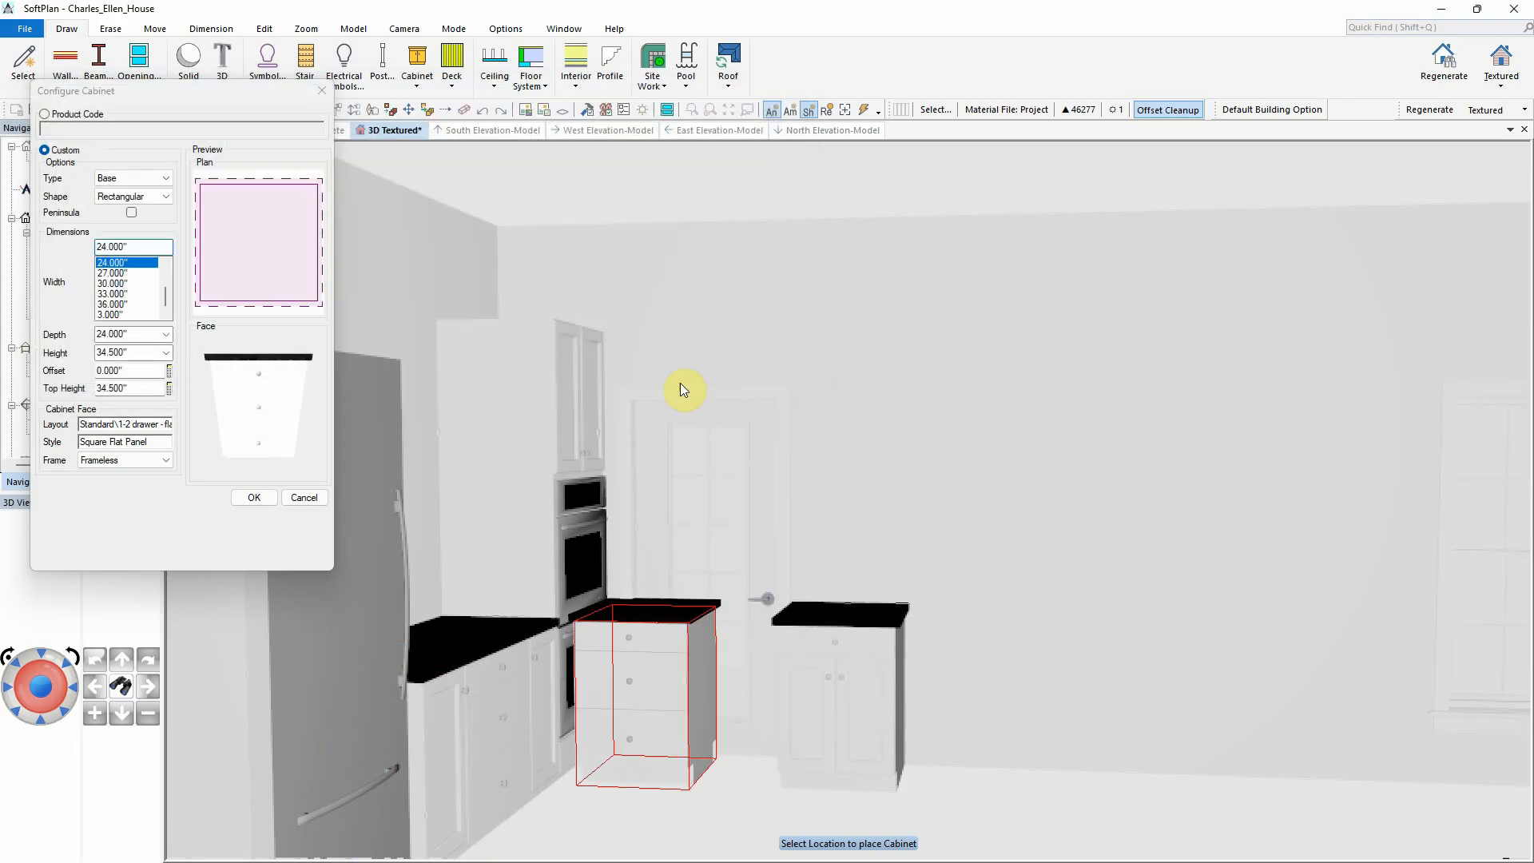
click(916, 553)
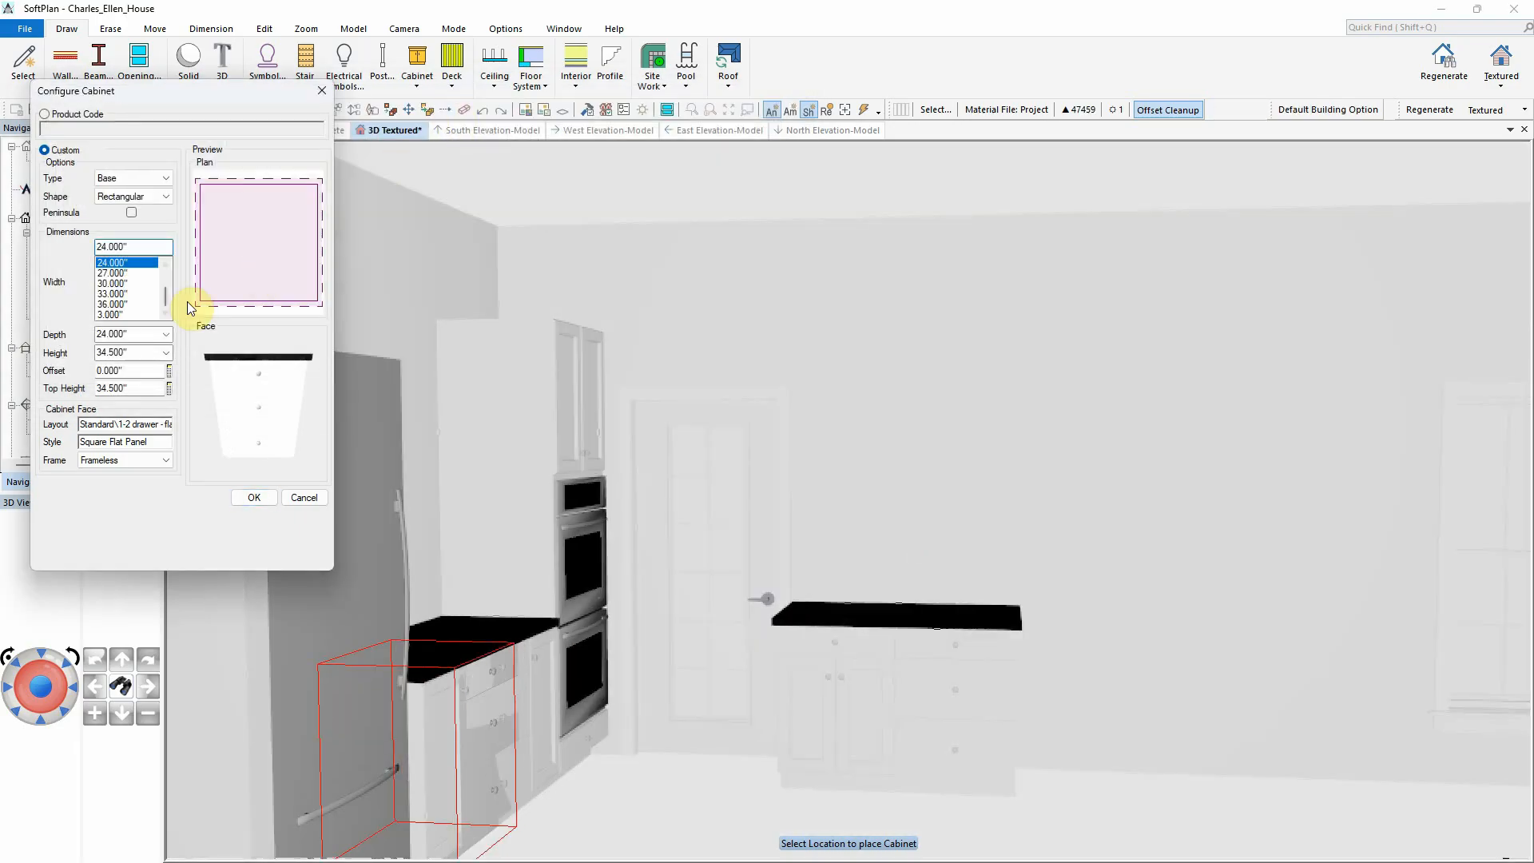
click(127, 303)
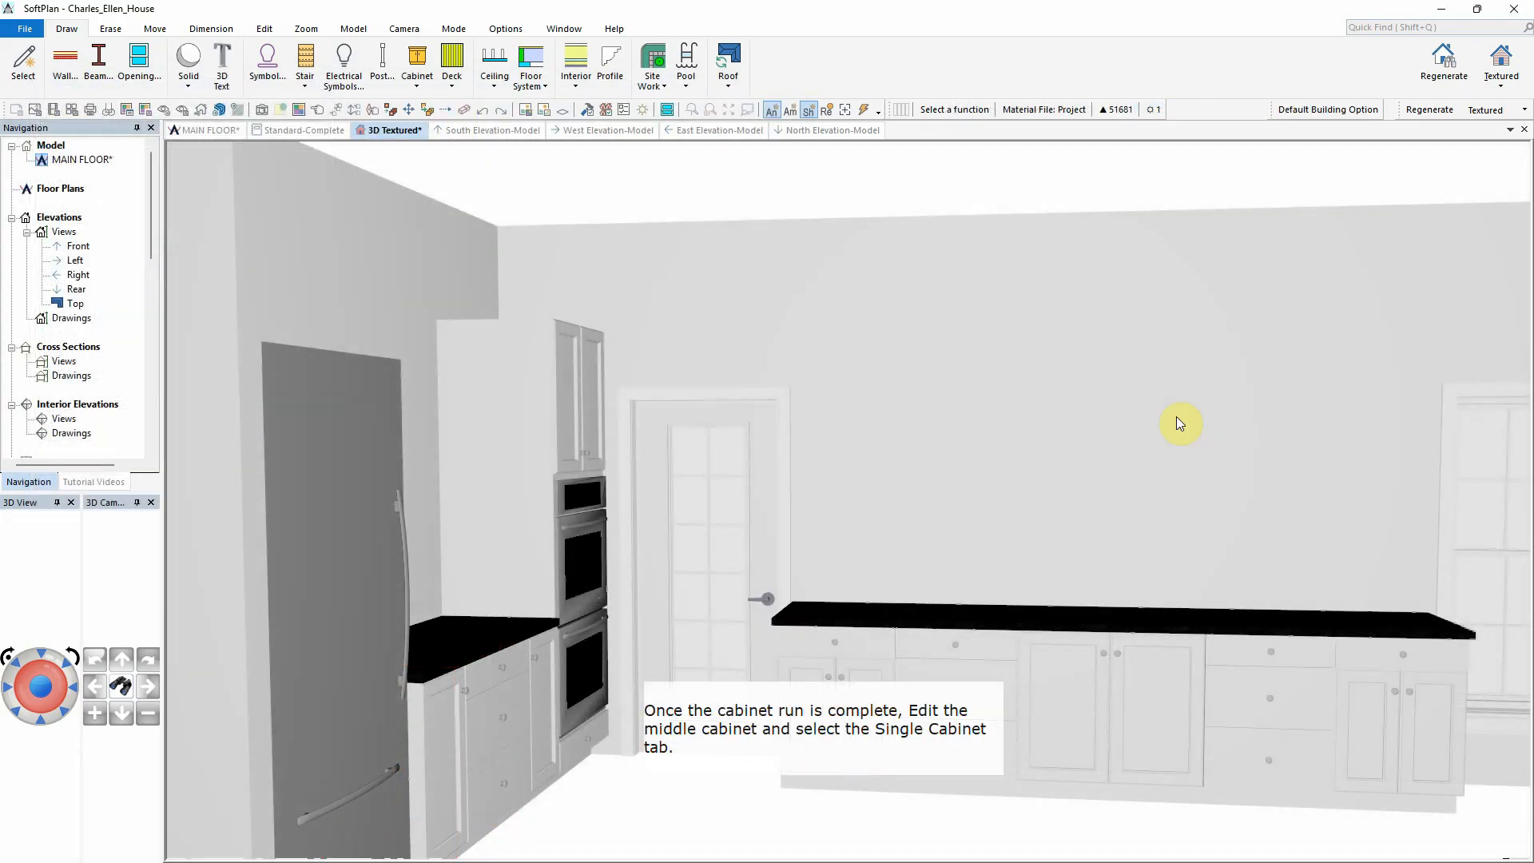
Step: Replace the middle cabinet of the run with the Jenn-Air 36in Pro Style Stainless Dual-Fuel Range with Convection symbol
right_click(1116, 649)
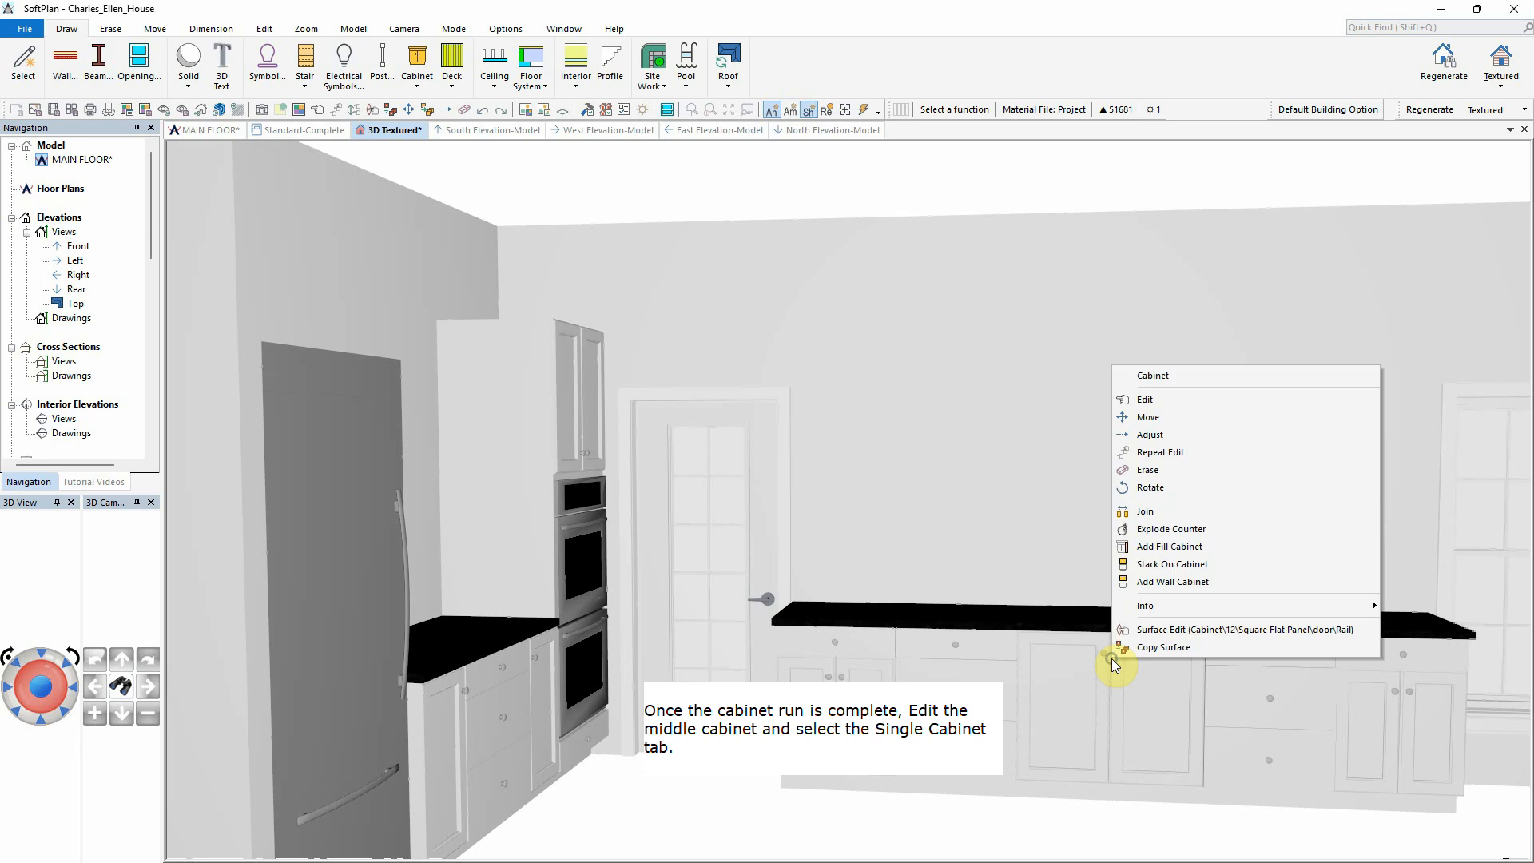
click(1176, 400)
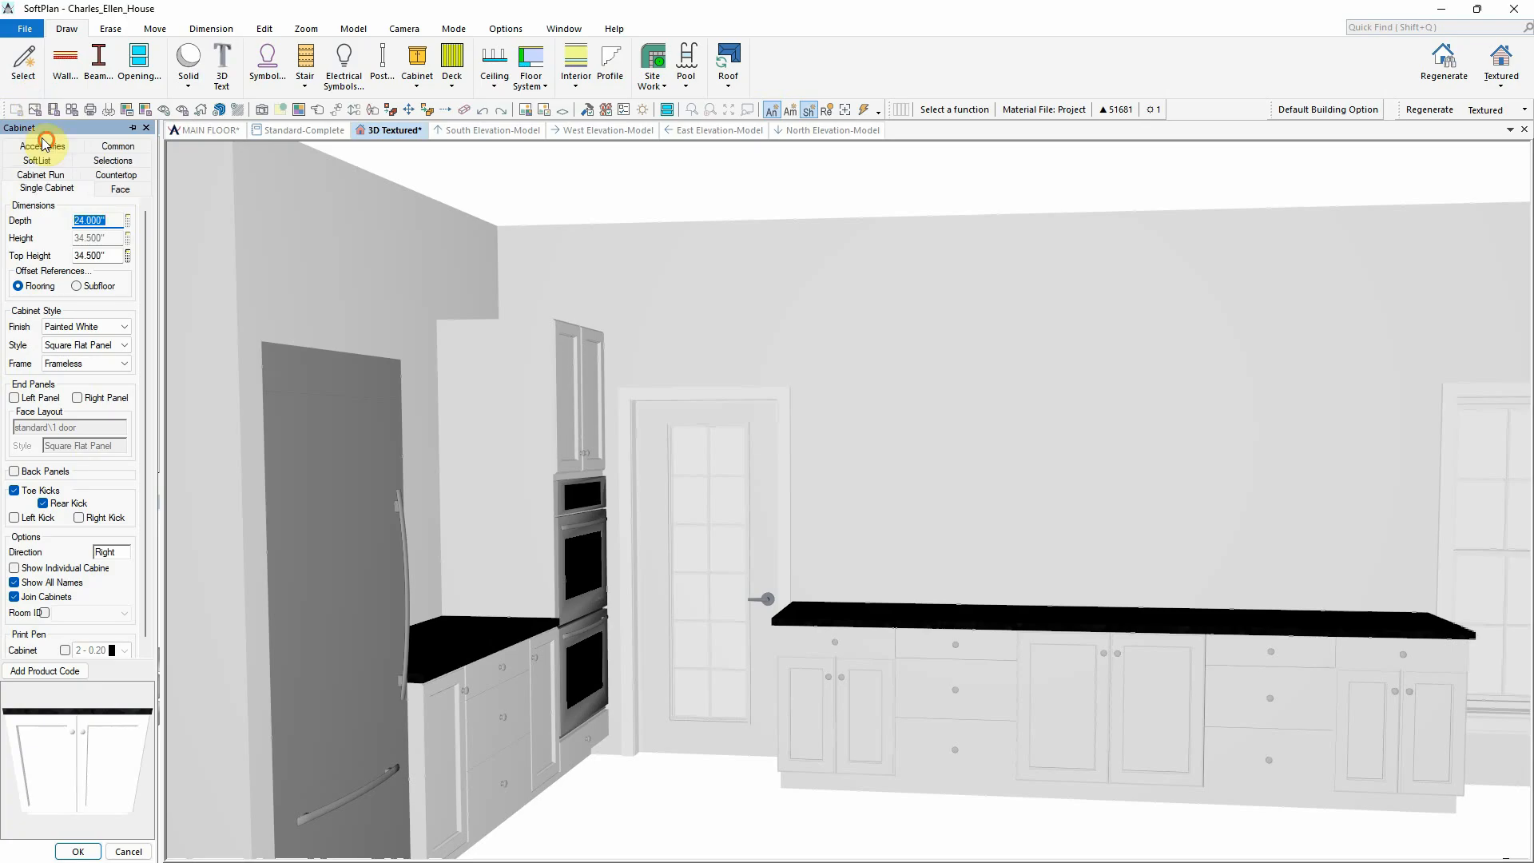
click(46, 147)
click(70, 484)
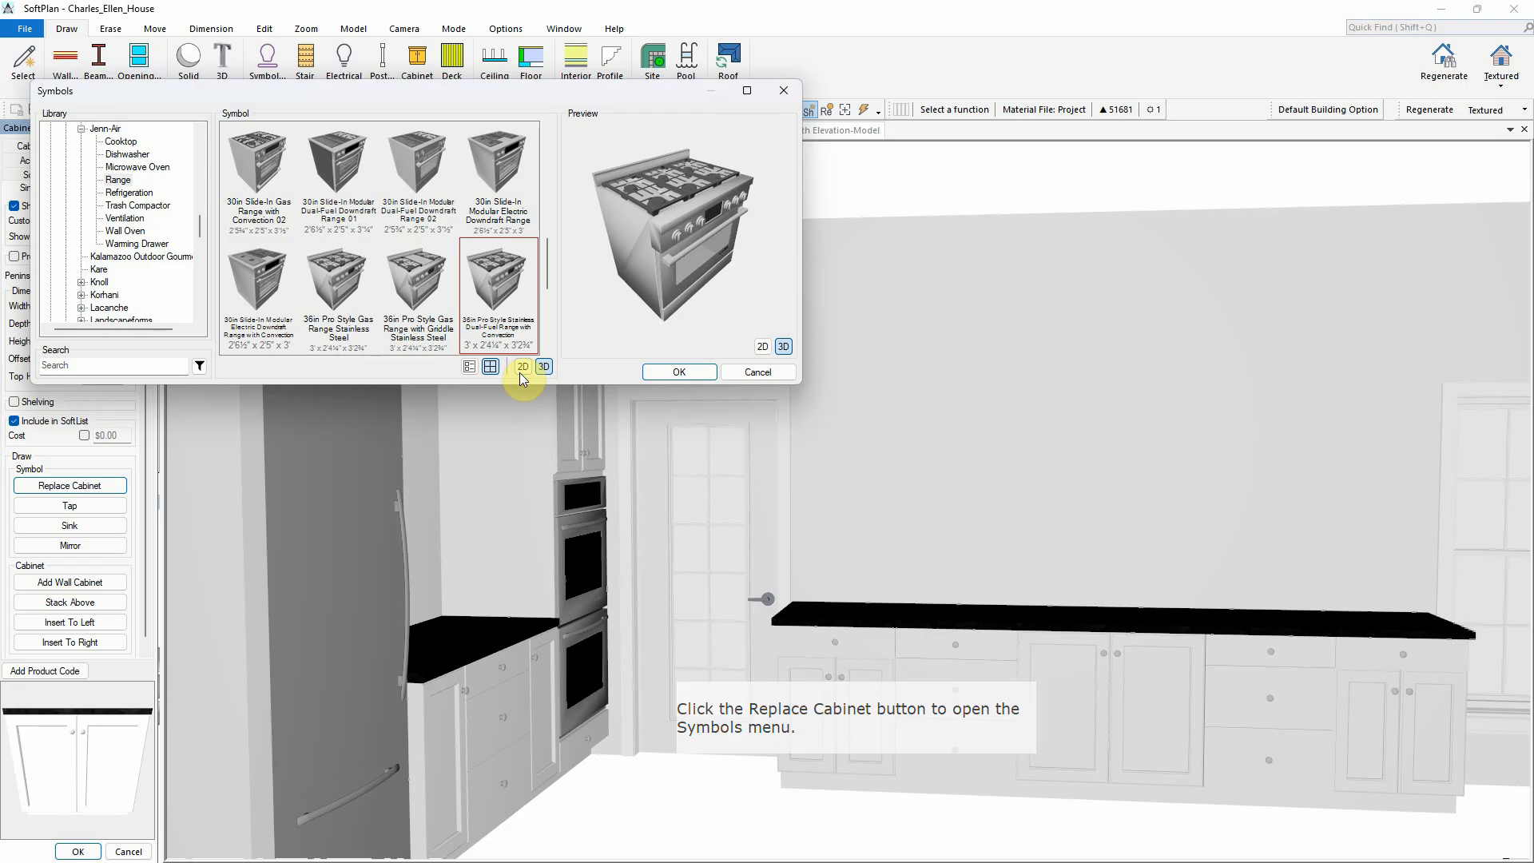
click(655, 369)
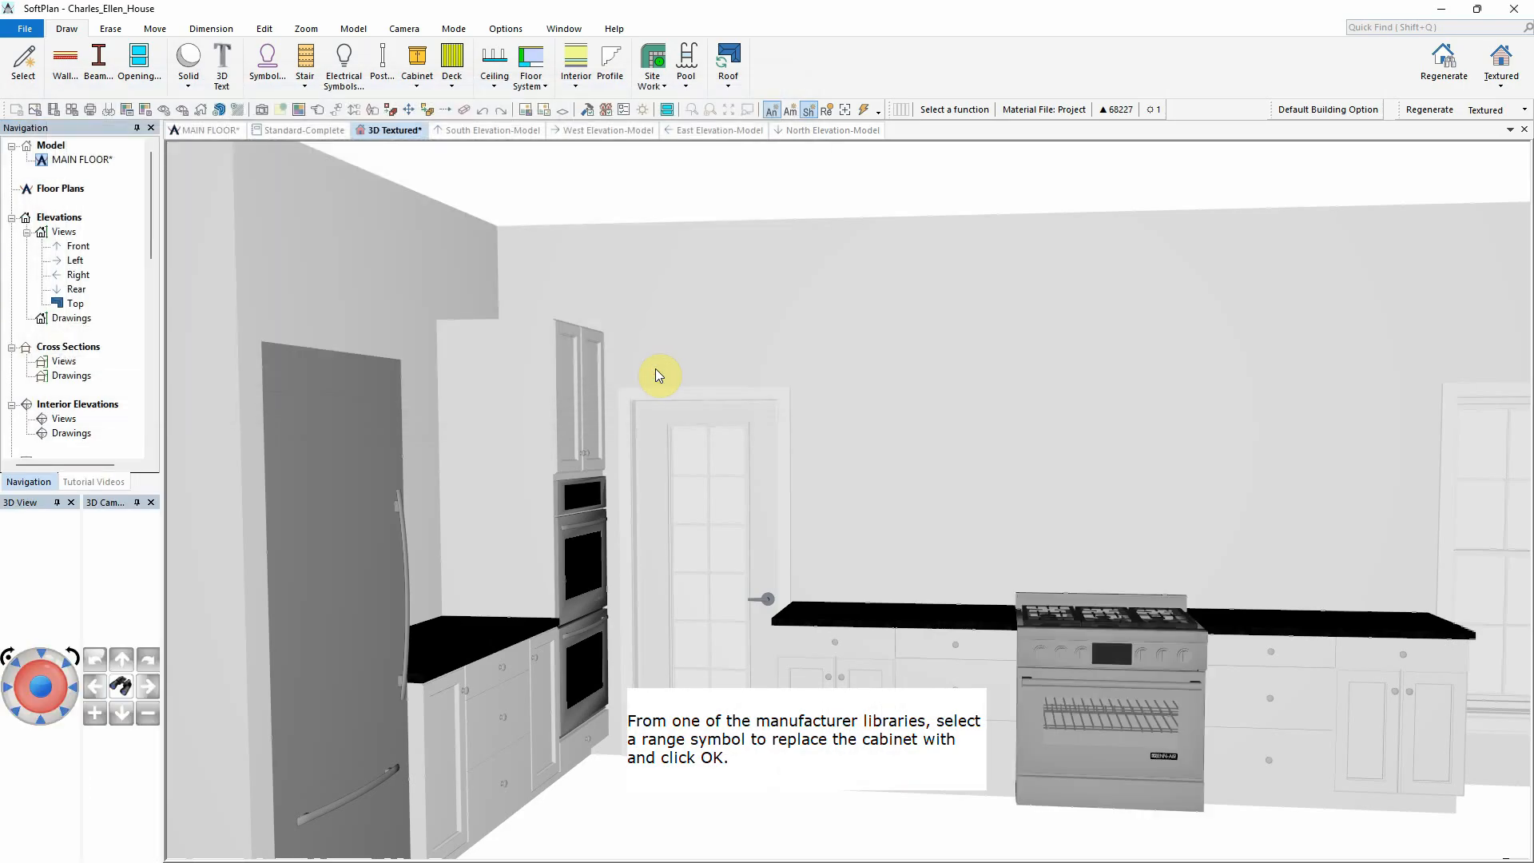
mouse_move(978, 561)
middle_down()
mouse_move(1000, 564)
mouse_move(971, 564)
middle_up()
scroll(971, 563, down, 2)
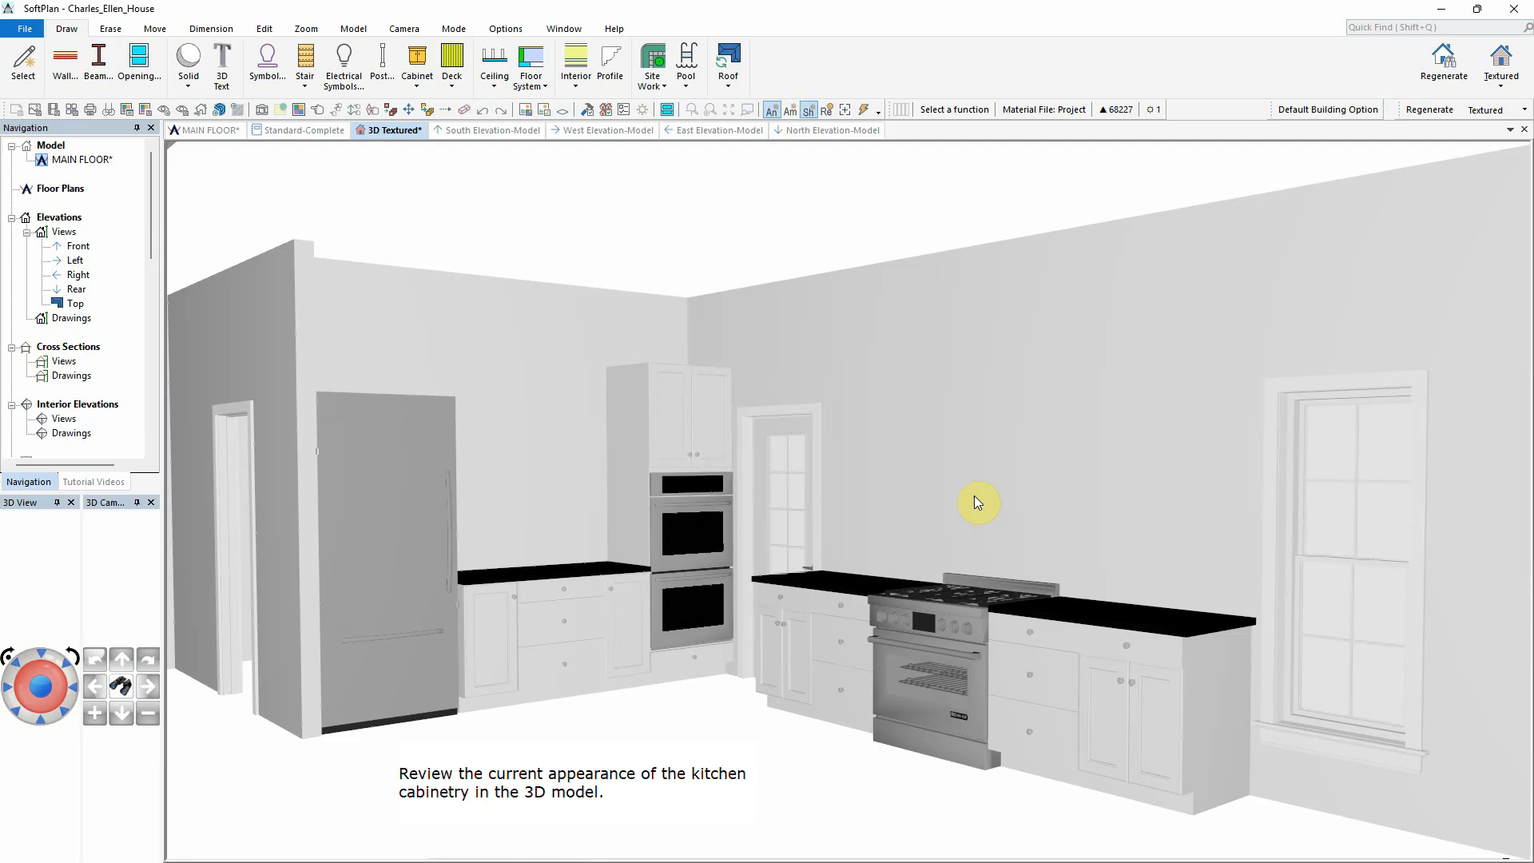
Step: In the main floor plan, place a 36-inch wide rectangular base cabinet facing the range, snapped to the range's midpoint
click(208, 136)
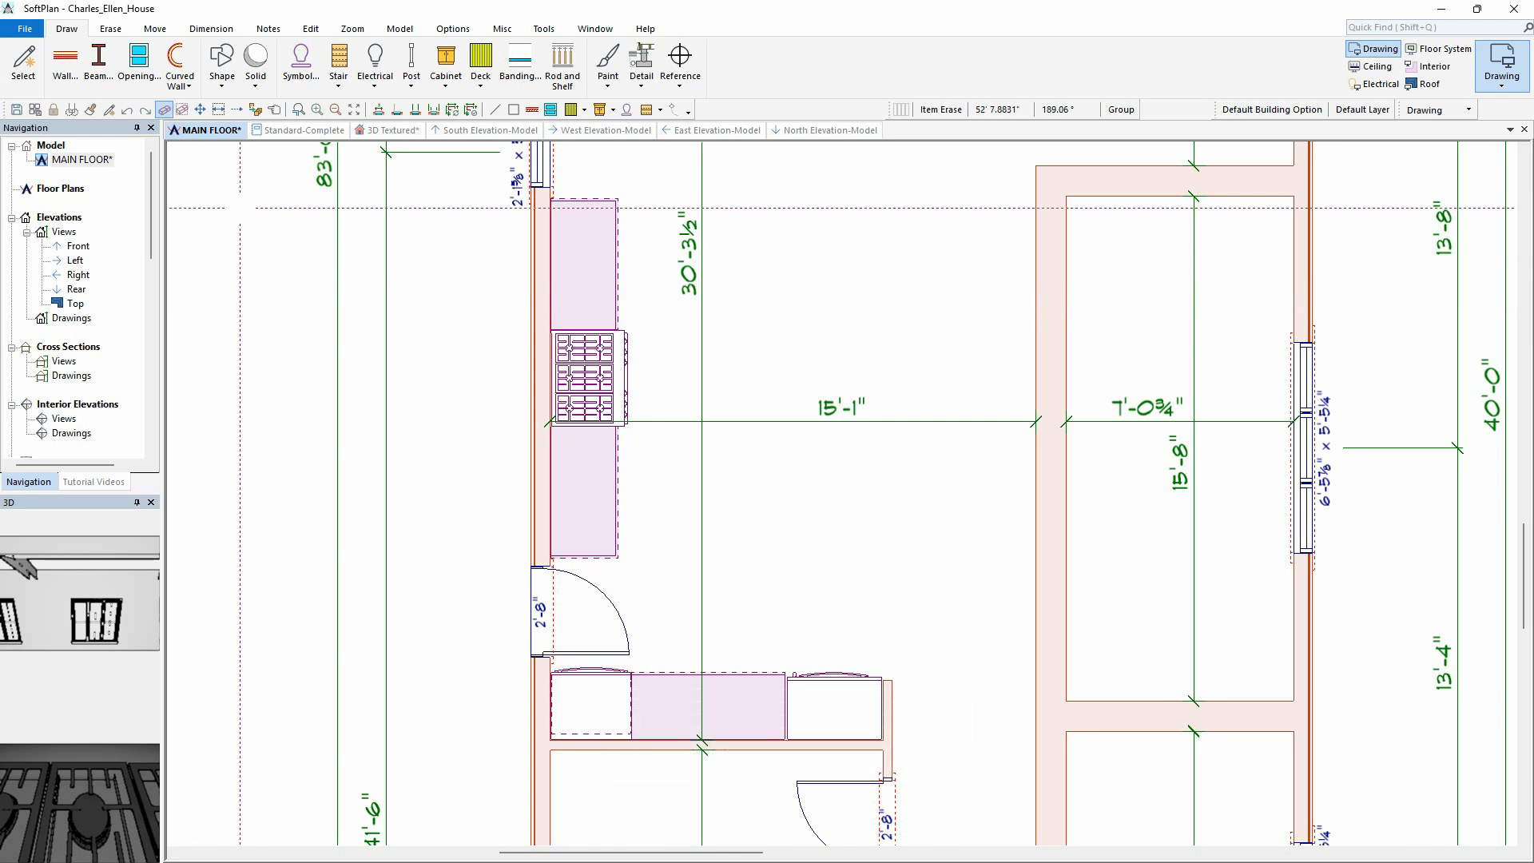
right_click(242, 214)
mouse_move(324, 434)
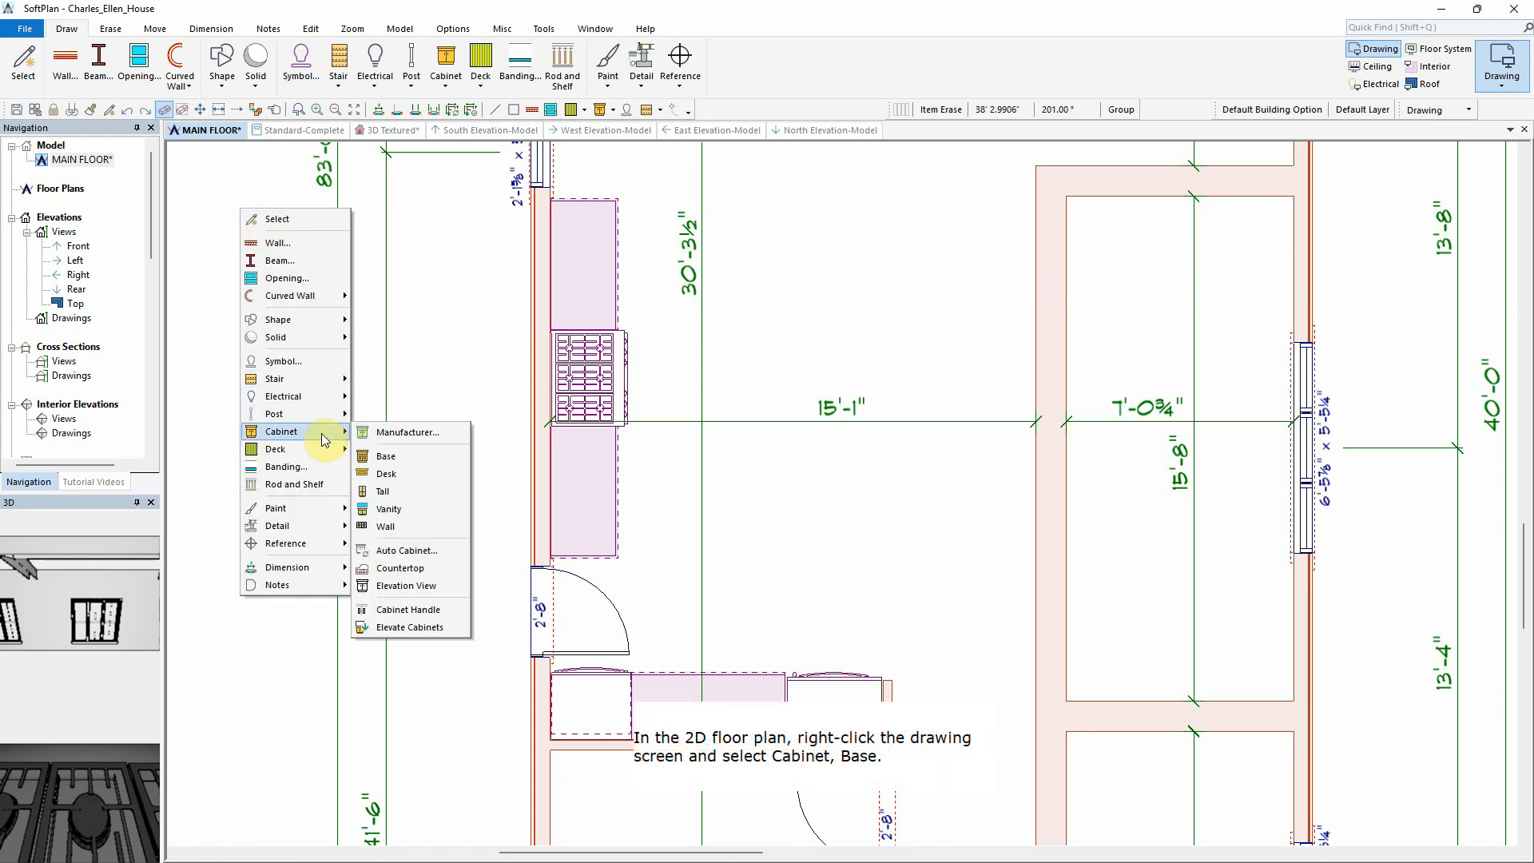
click(401, 455)
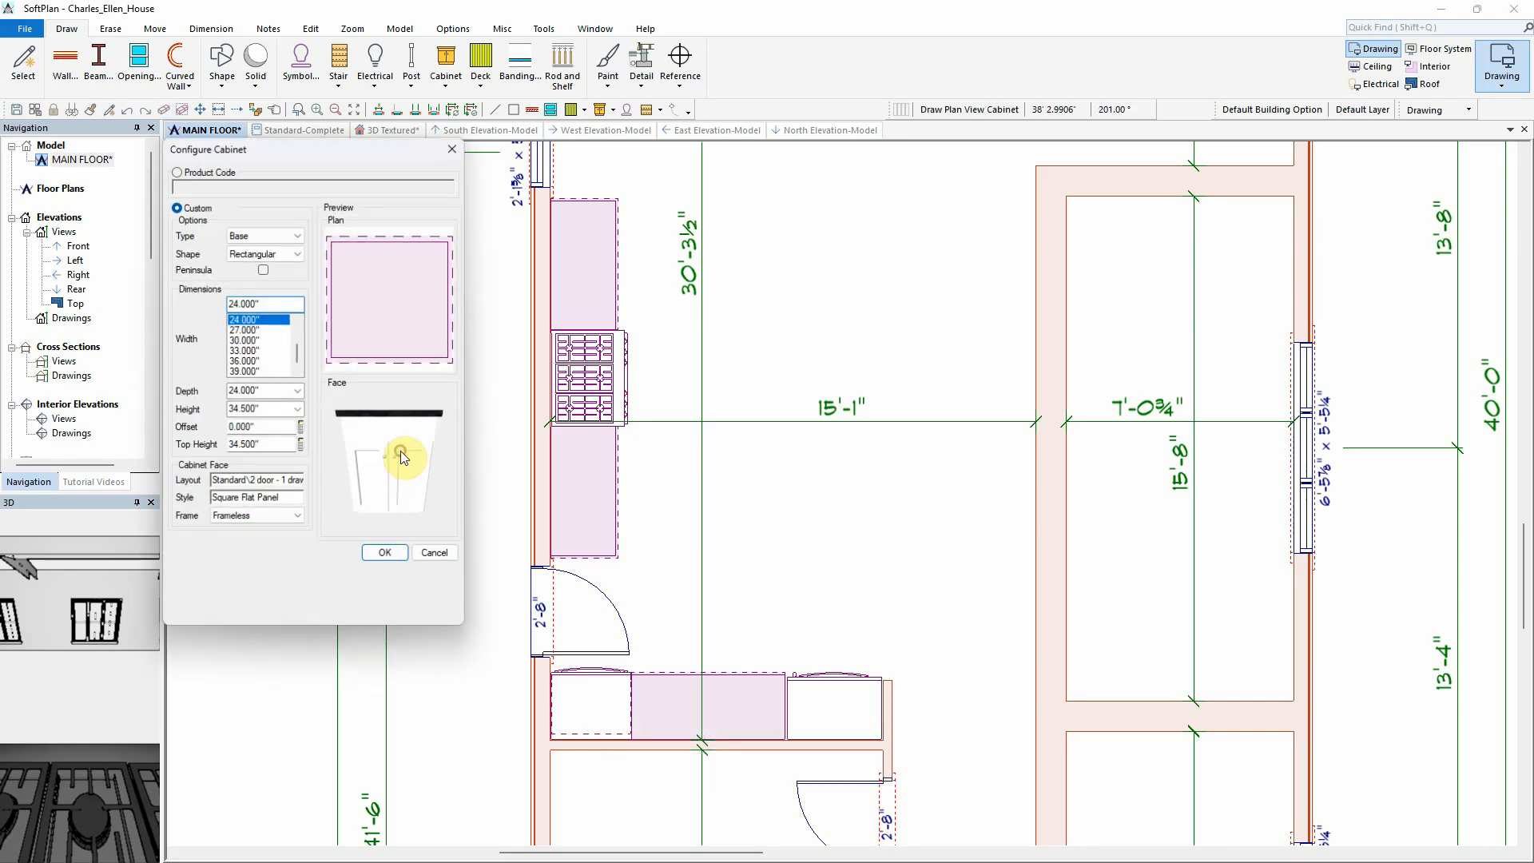
click(250, 361)
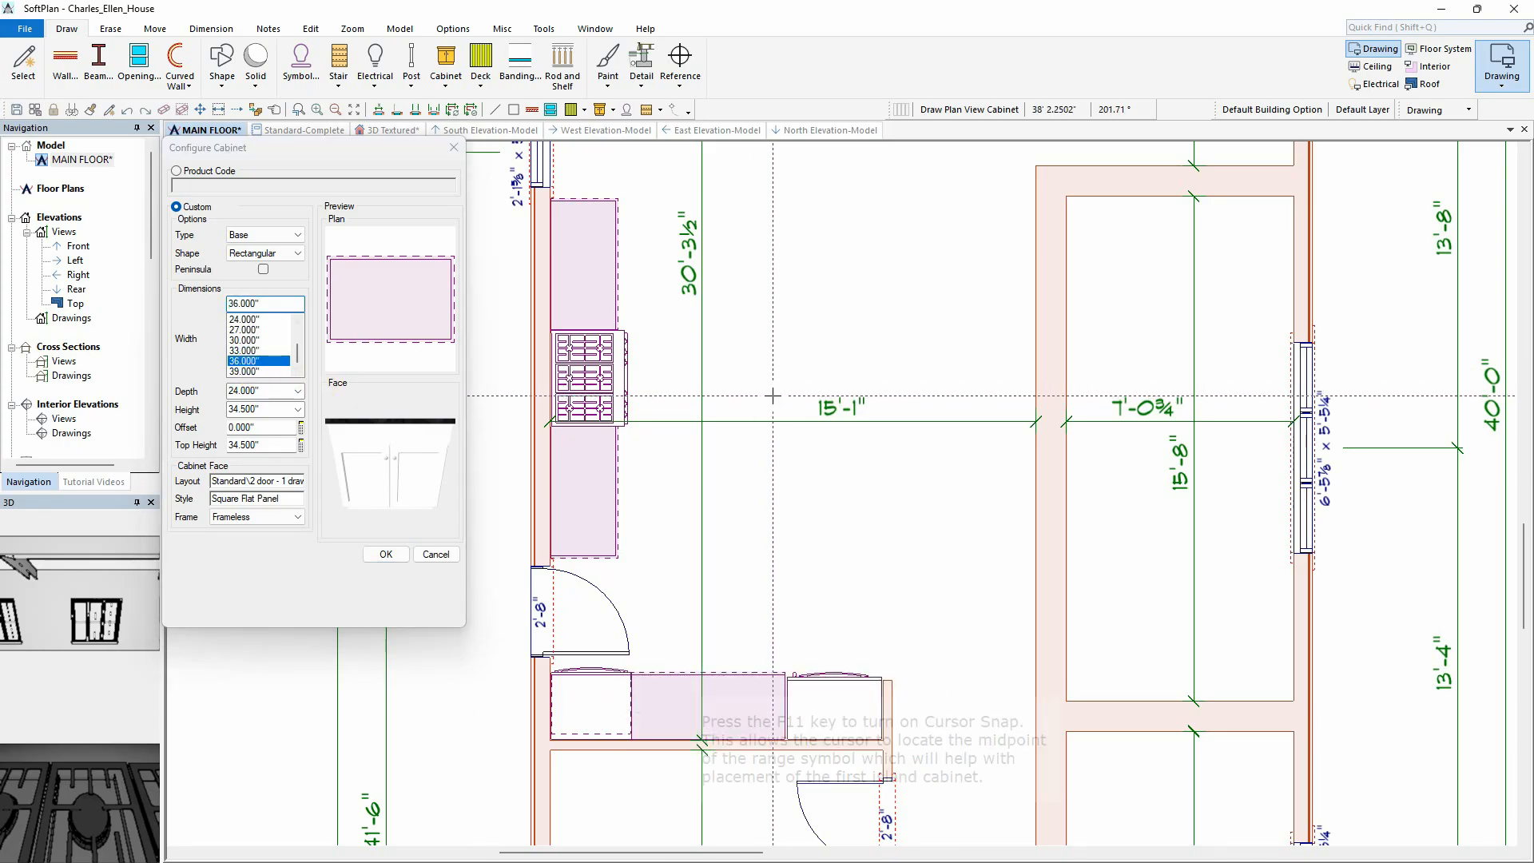
key(F11)
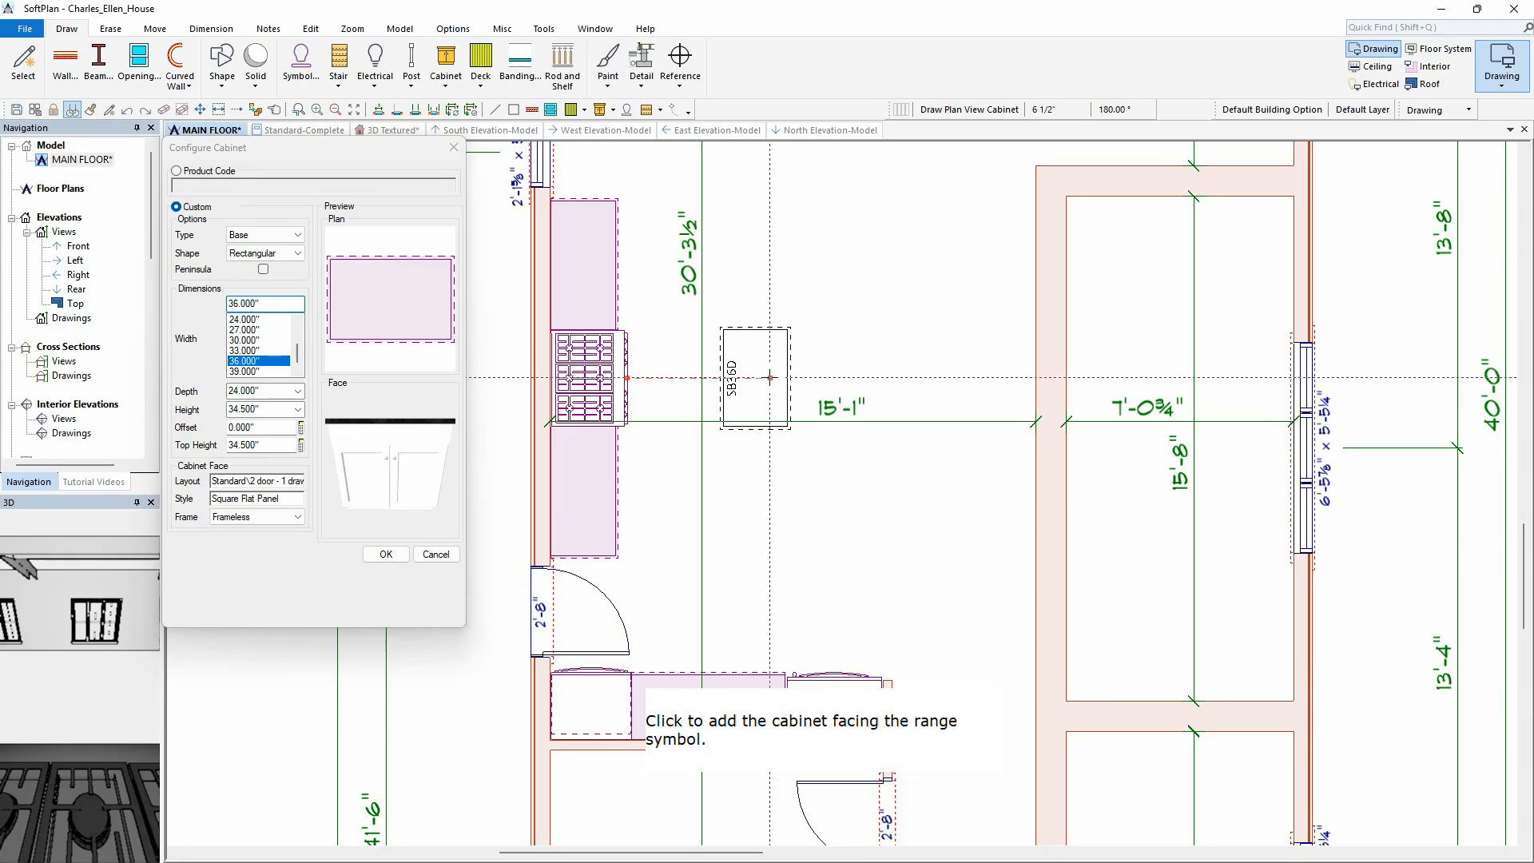
click(769, 377)
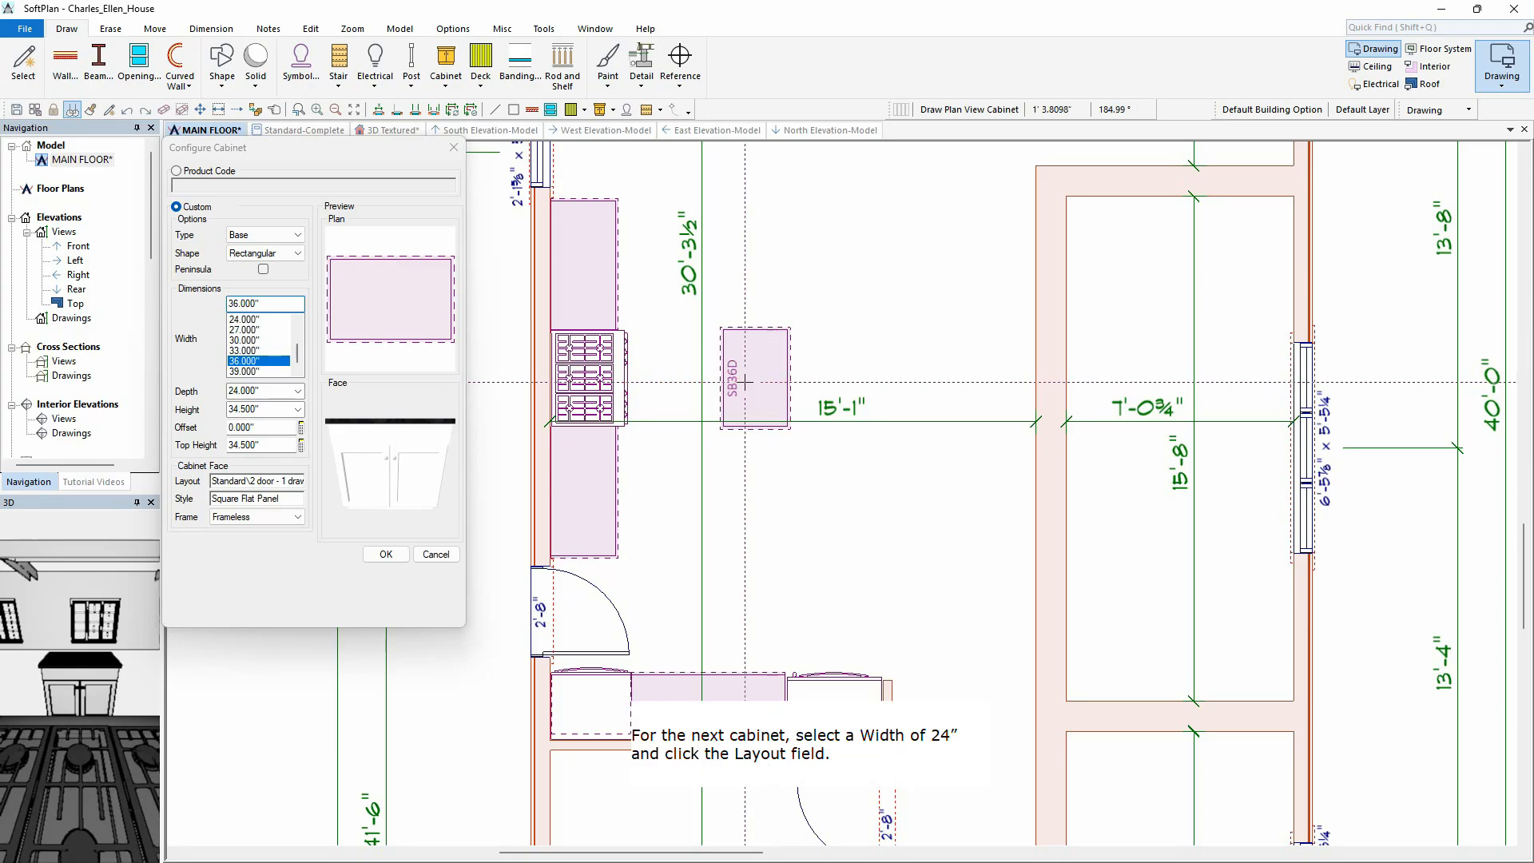
Step: Add two 24-inch base cabinets with the "2 door" face layout on each side of the 36-inch island cabinet
click(250, 321)
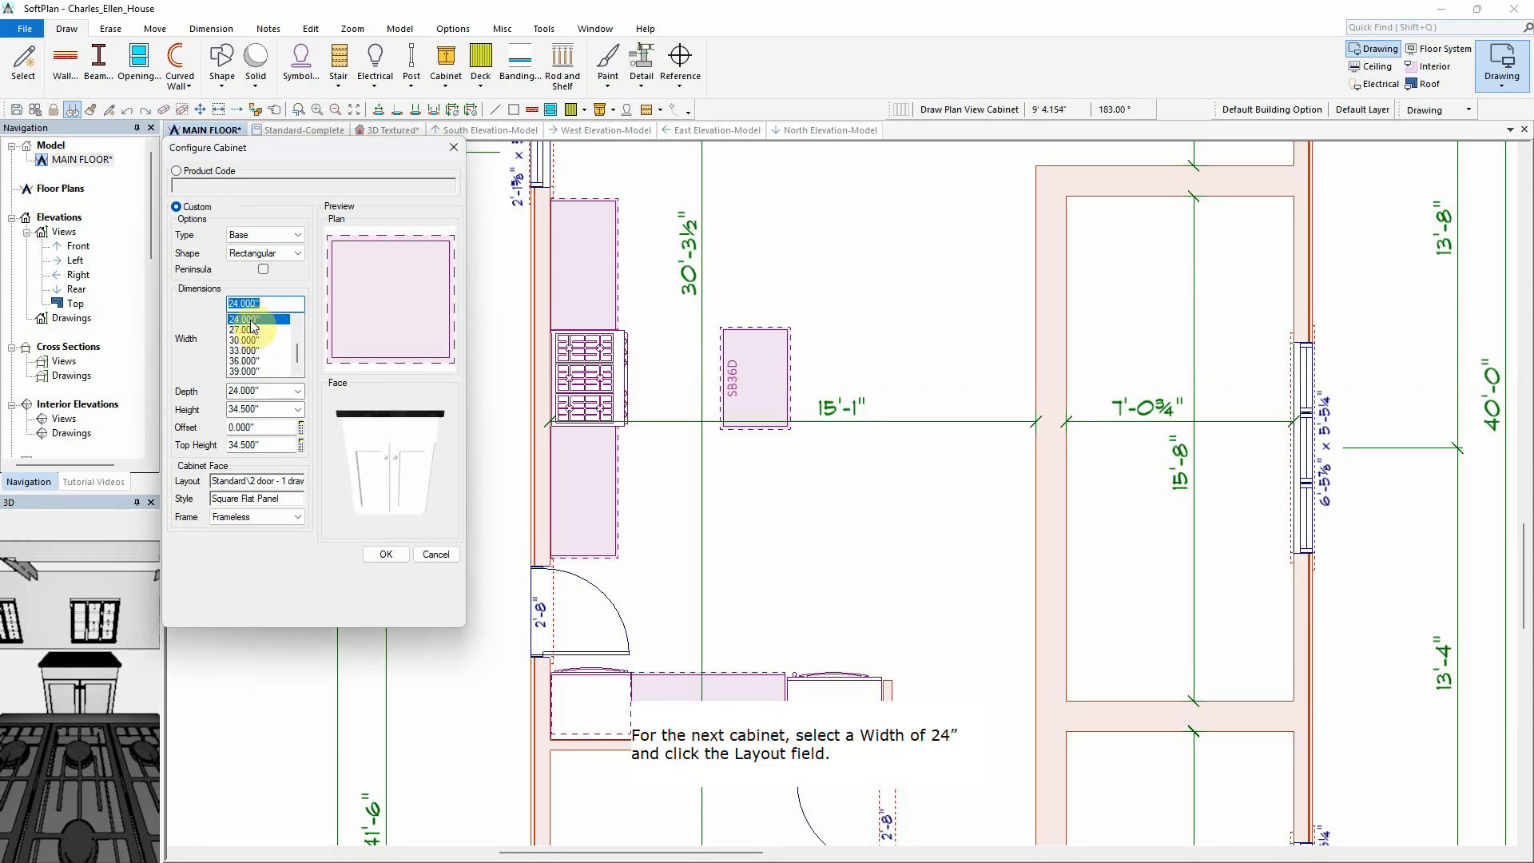
click(264, 480)
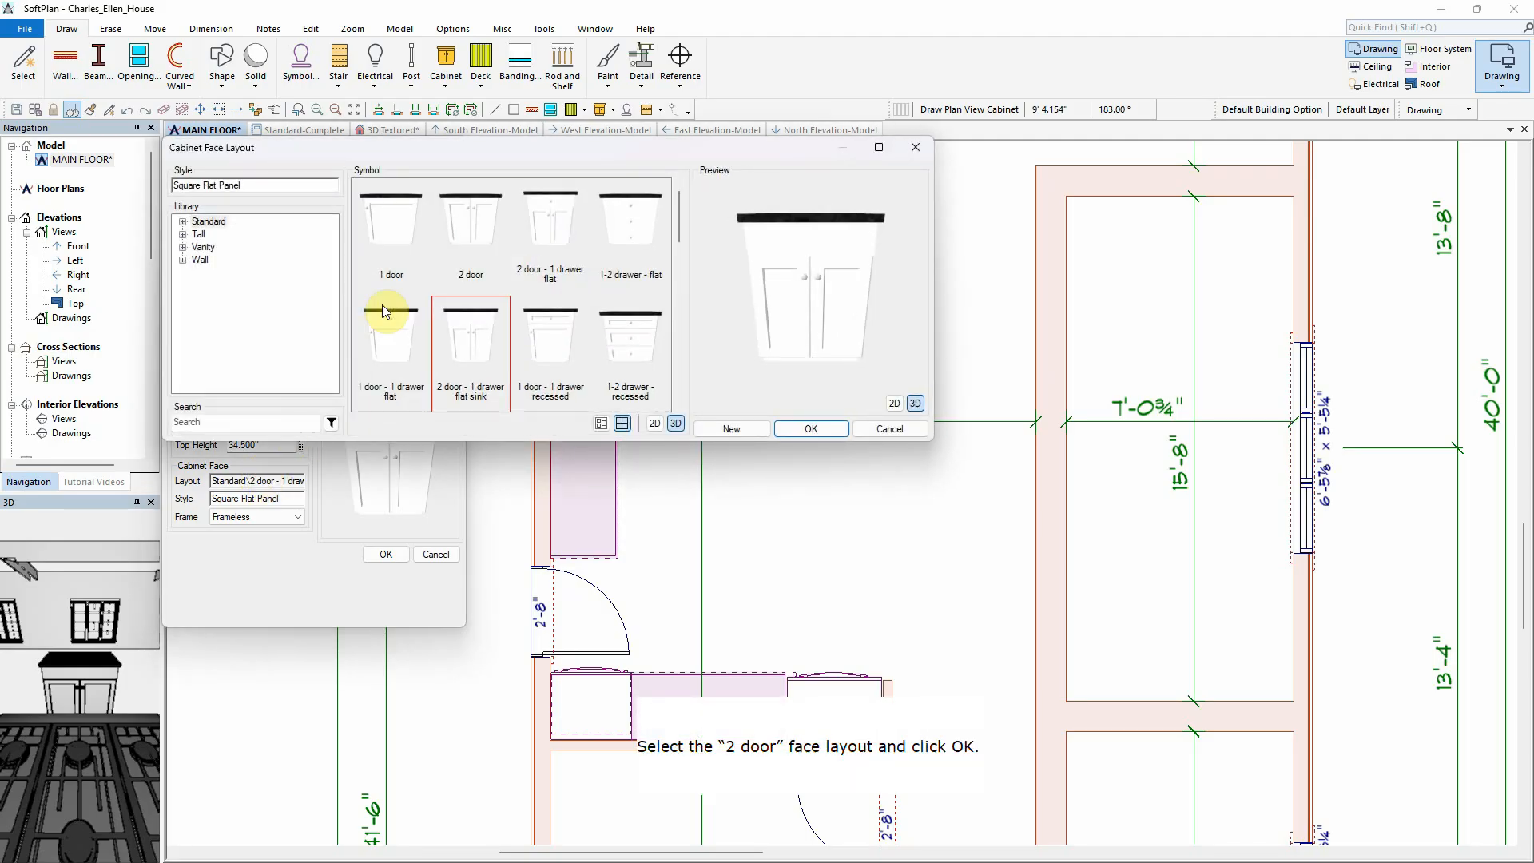
click(483, 218)
click(802, 429)
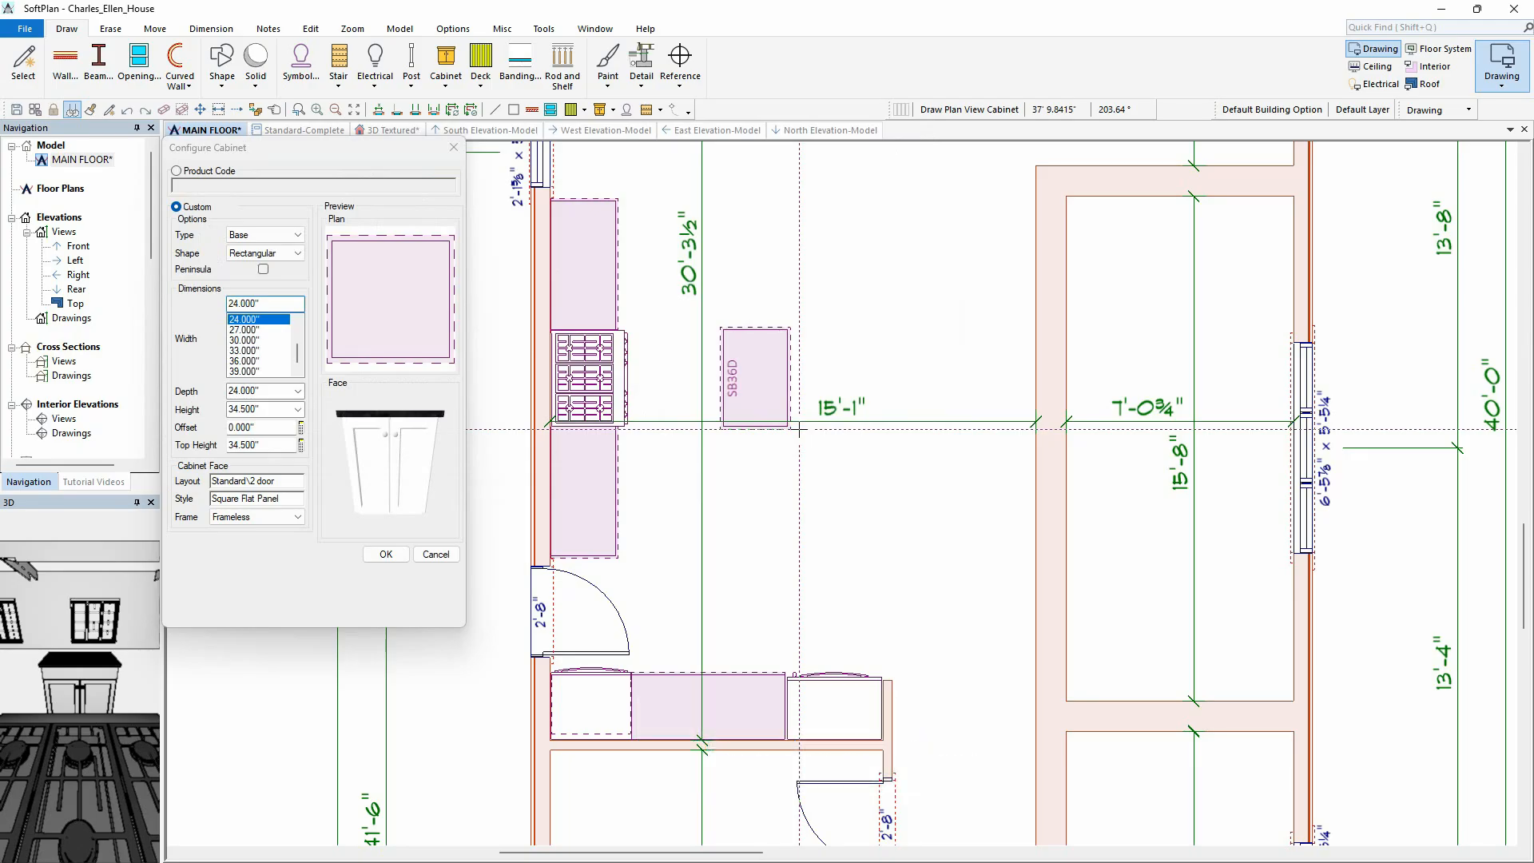
click(790, 429)
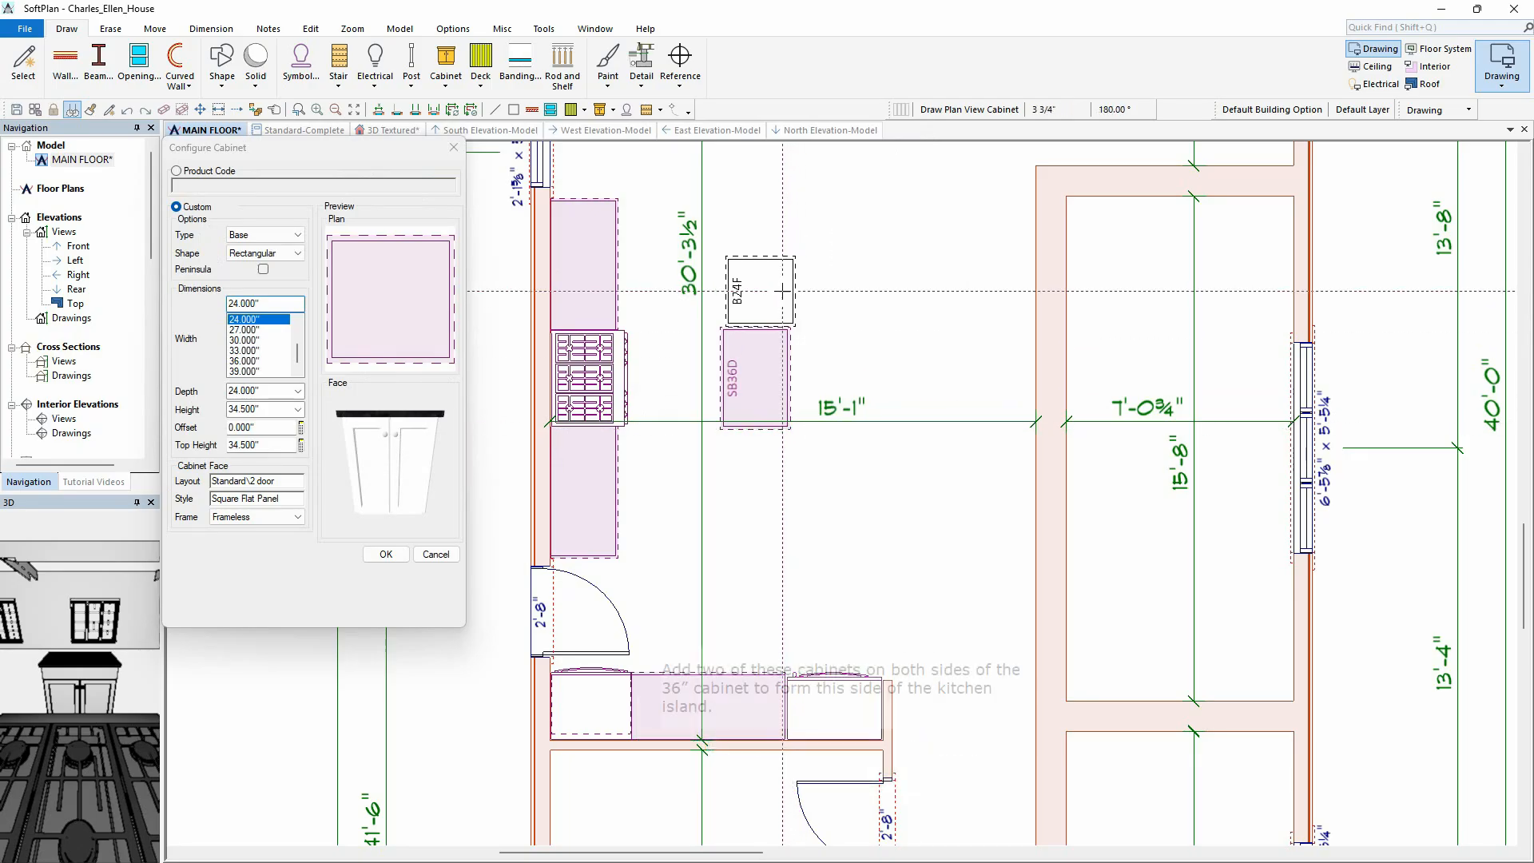
click(767, 457)
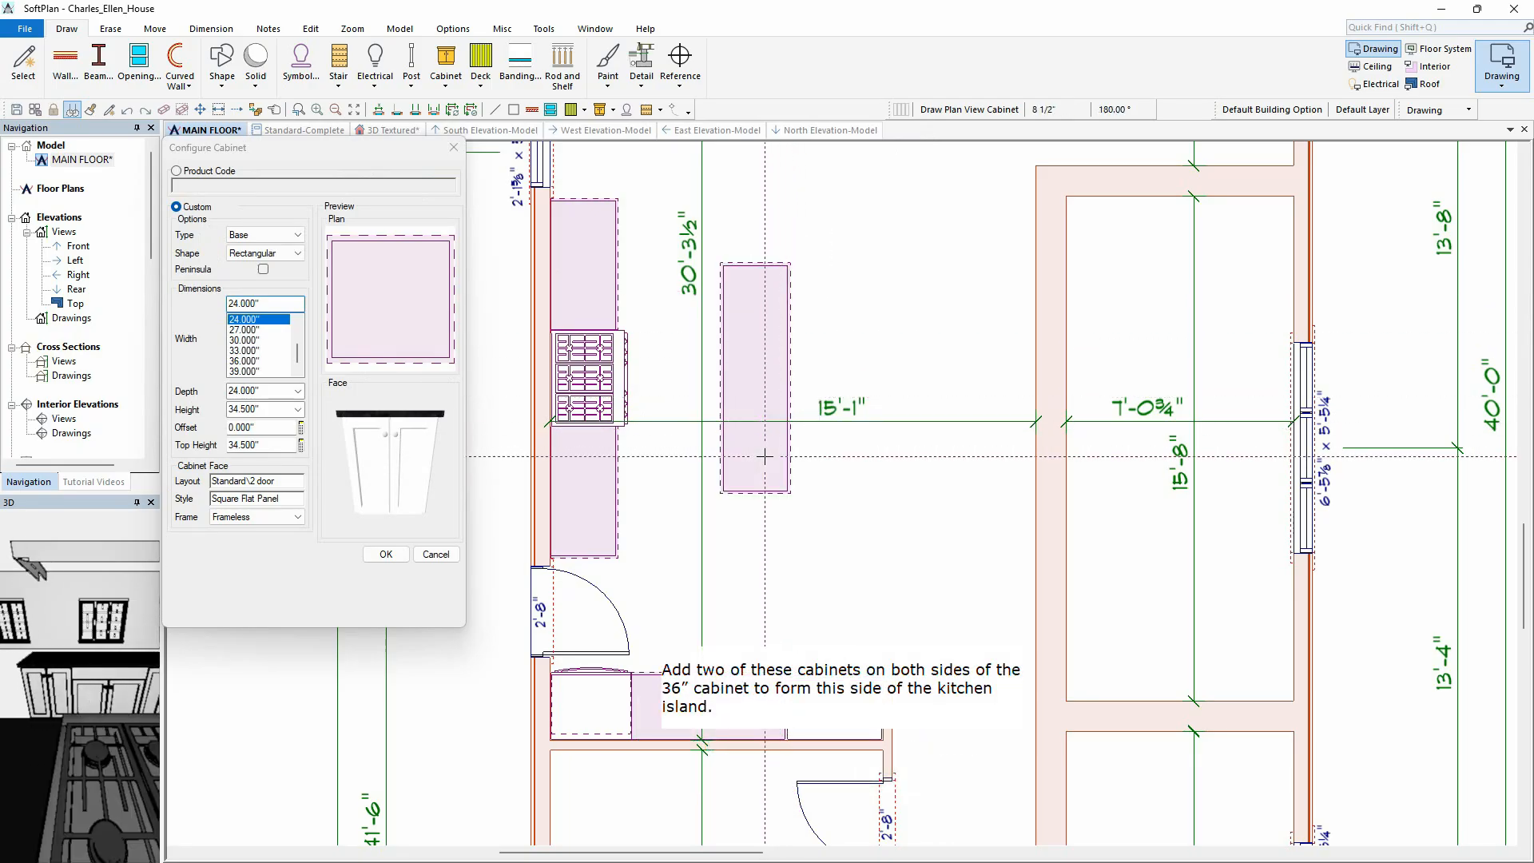
click(770, 516)
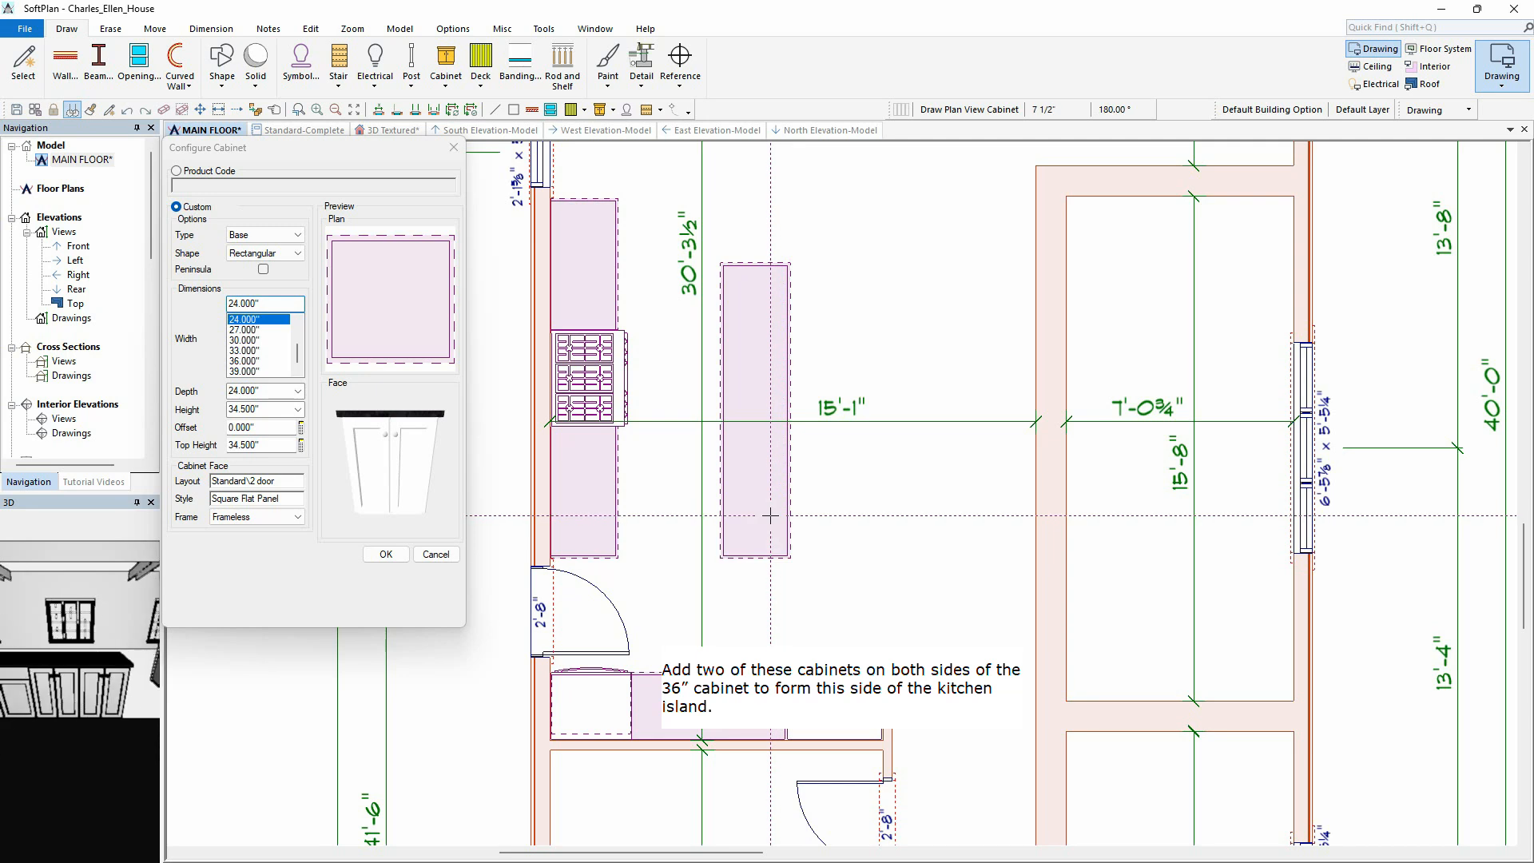
click(769, 236)
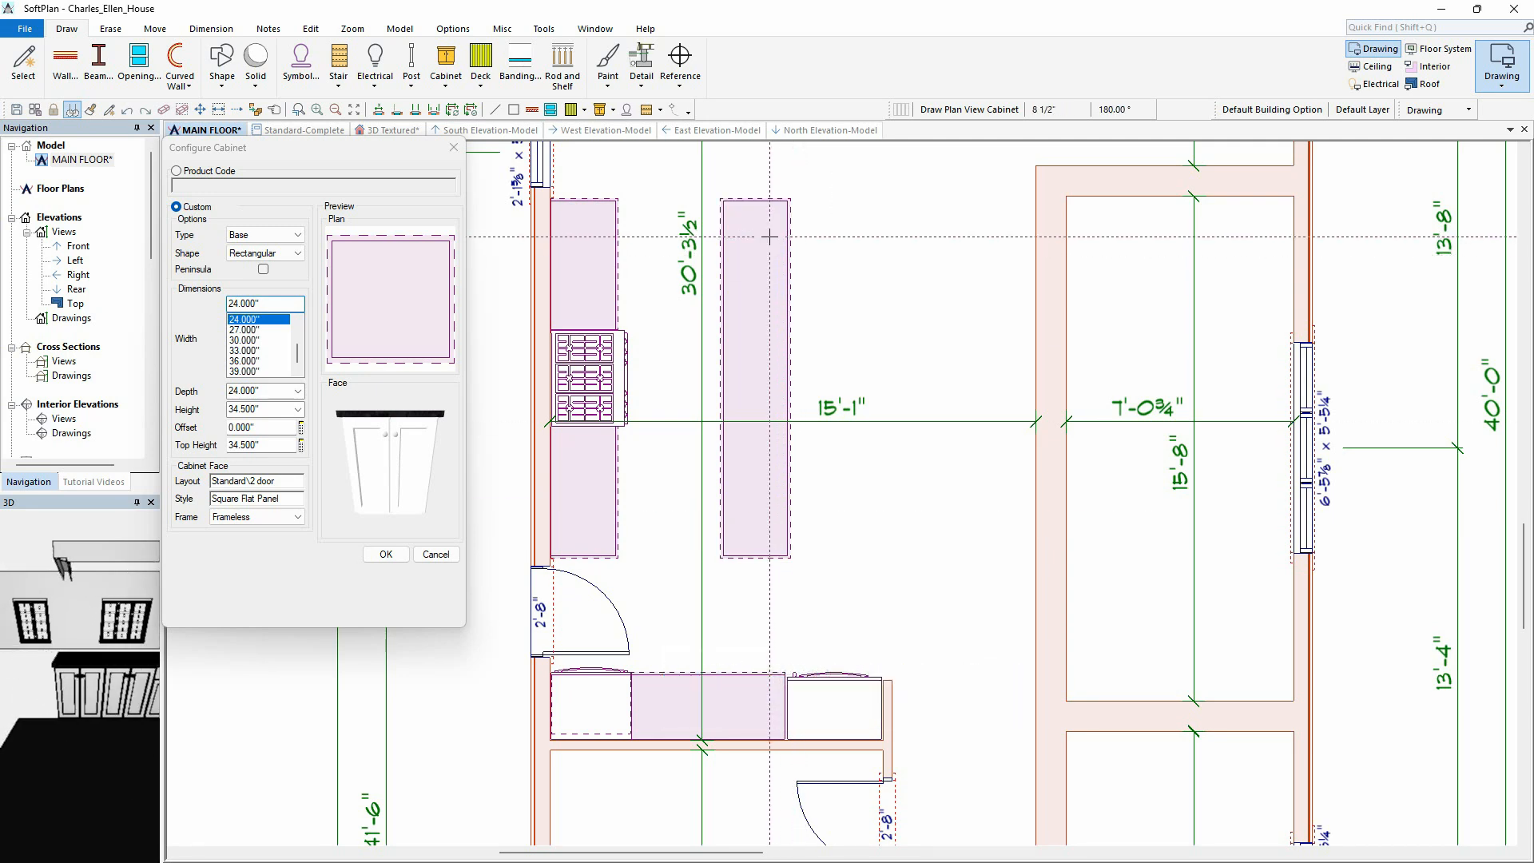
Step: Complete the island's back row with 24-inch and 36-inch "2 door" base cabinets against the back of the front row
click(806, 233)
click(799, 298)
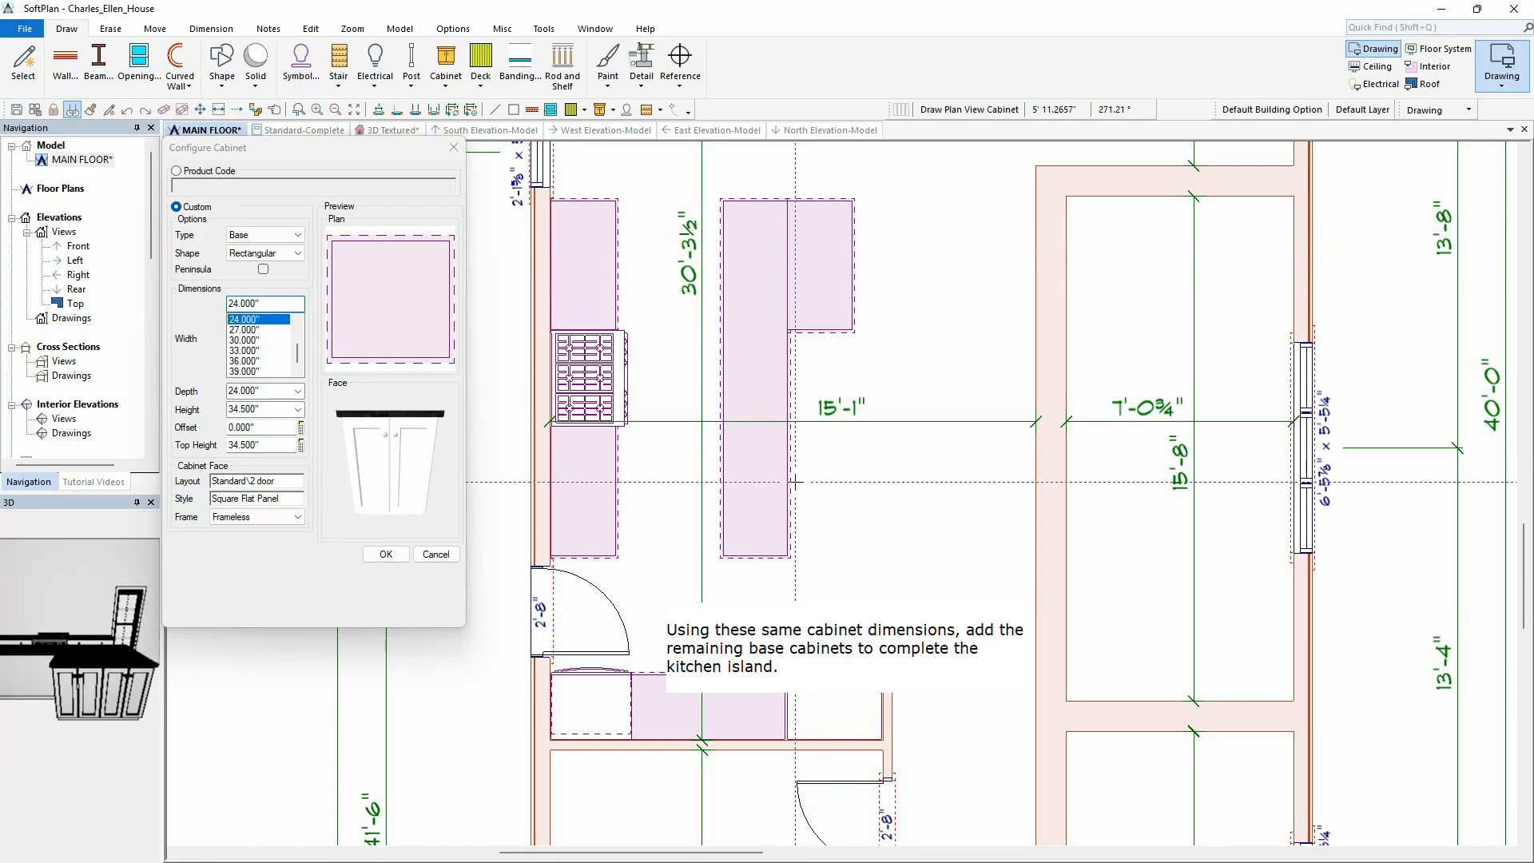
click(257, 361)
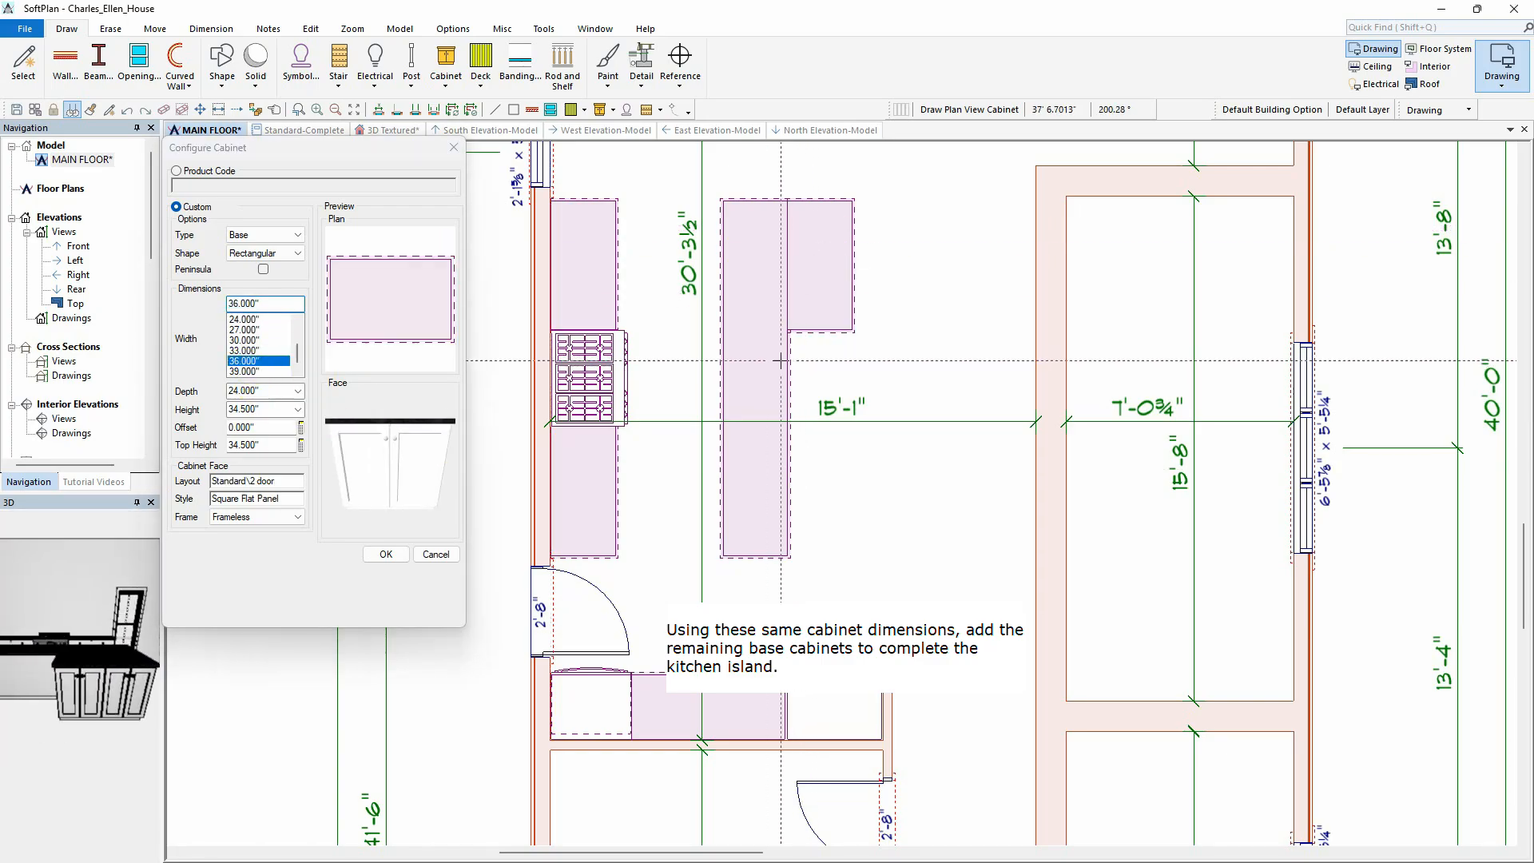
click(802, 380)
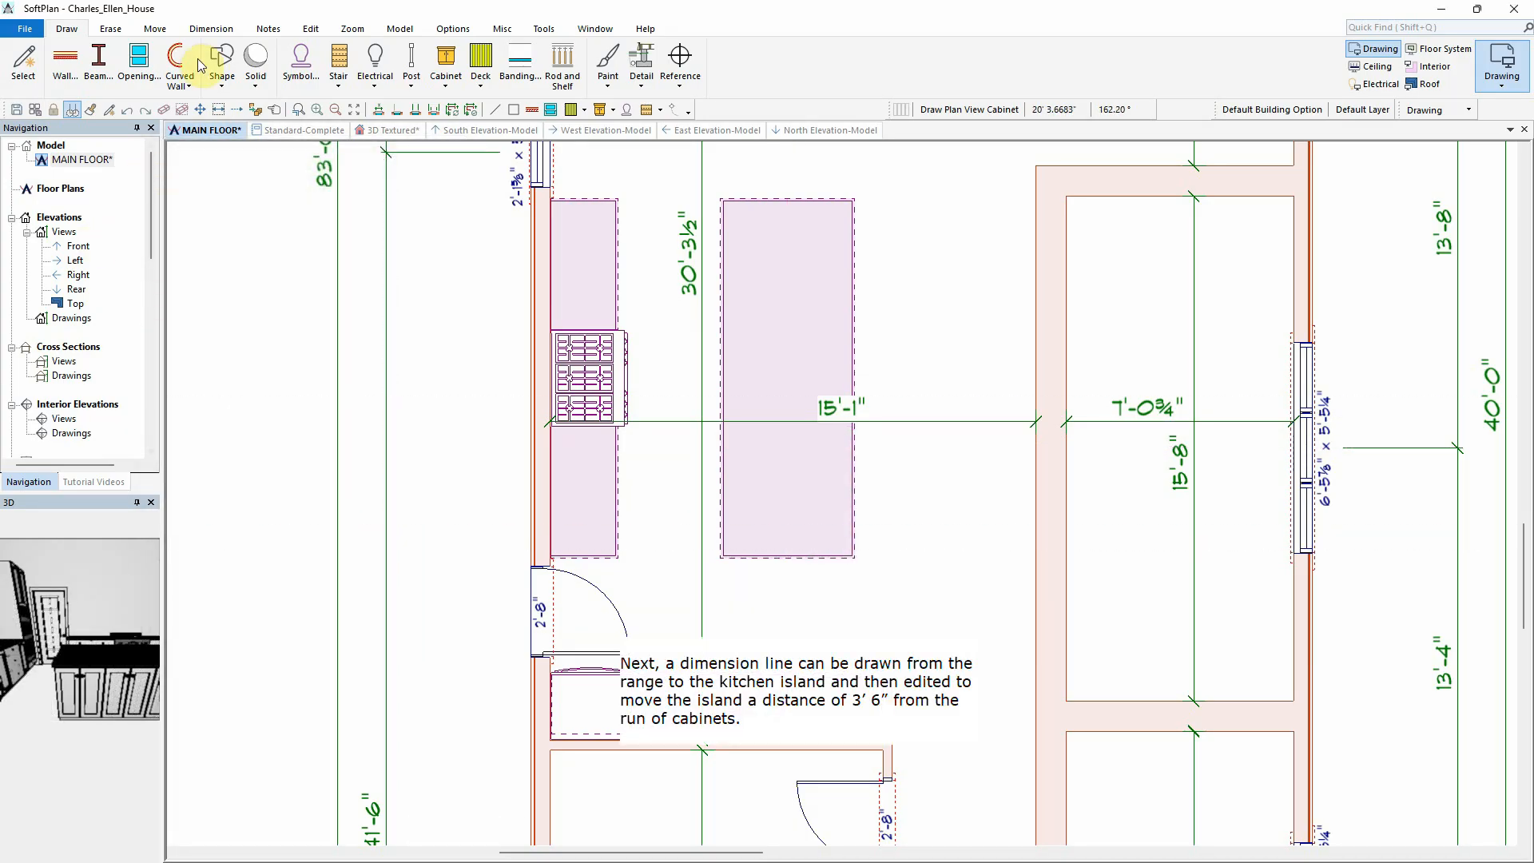
Step: Dimension the gap between the front of the range and the facing side of the kitchen island
click(211, 28)
click(36, 66)
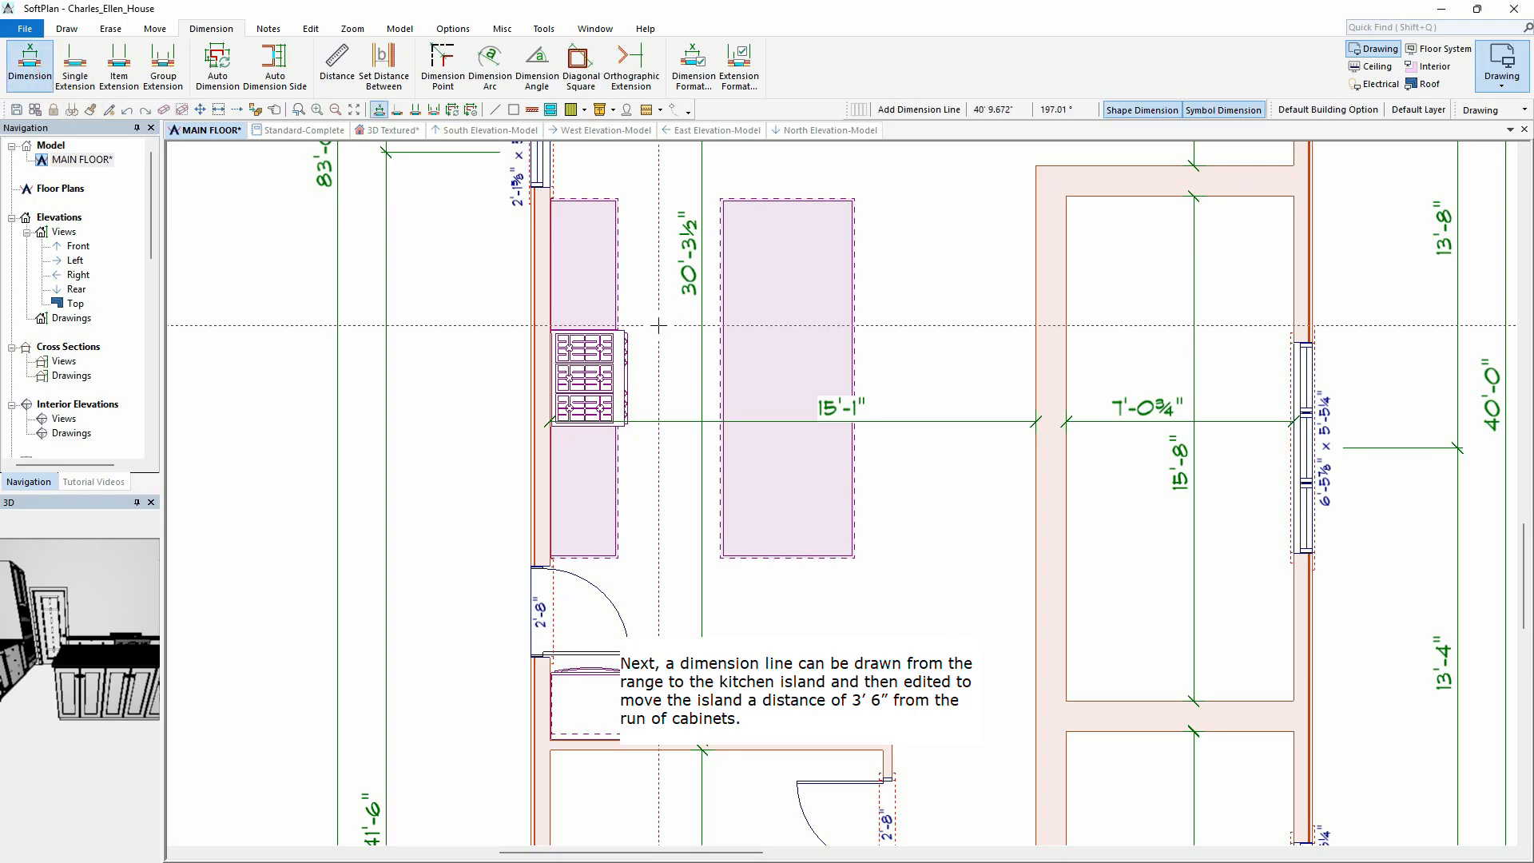
click(627, 381)
click(703, 380)
Step: Set the range-to-island dimension to 42 inches, moving the island away from the range
right_click(681, 376)
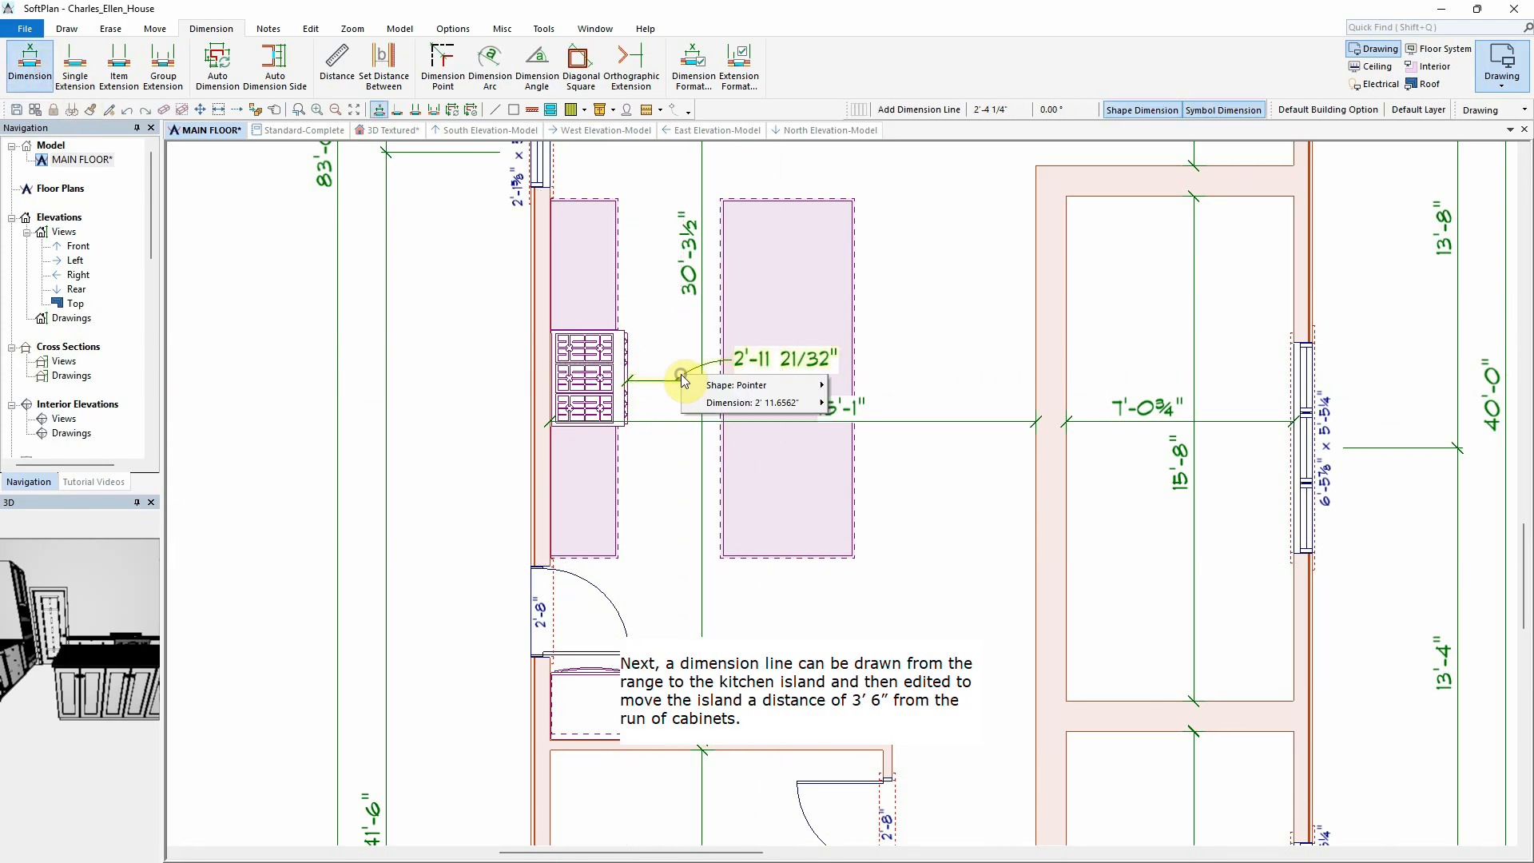
mouse_move(766, 403)
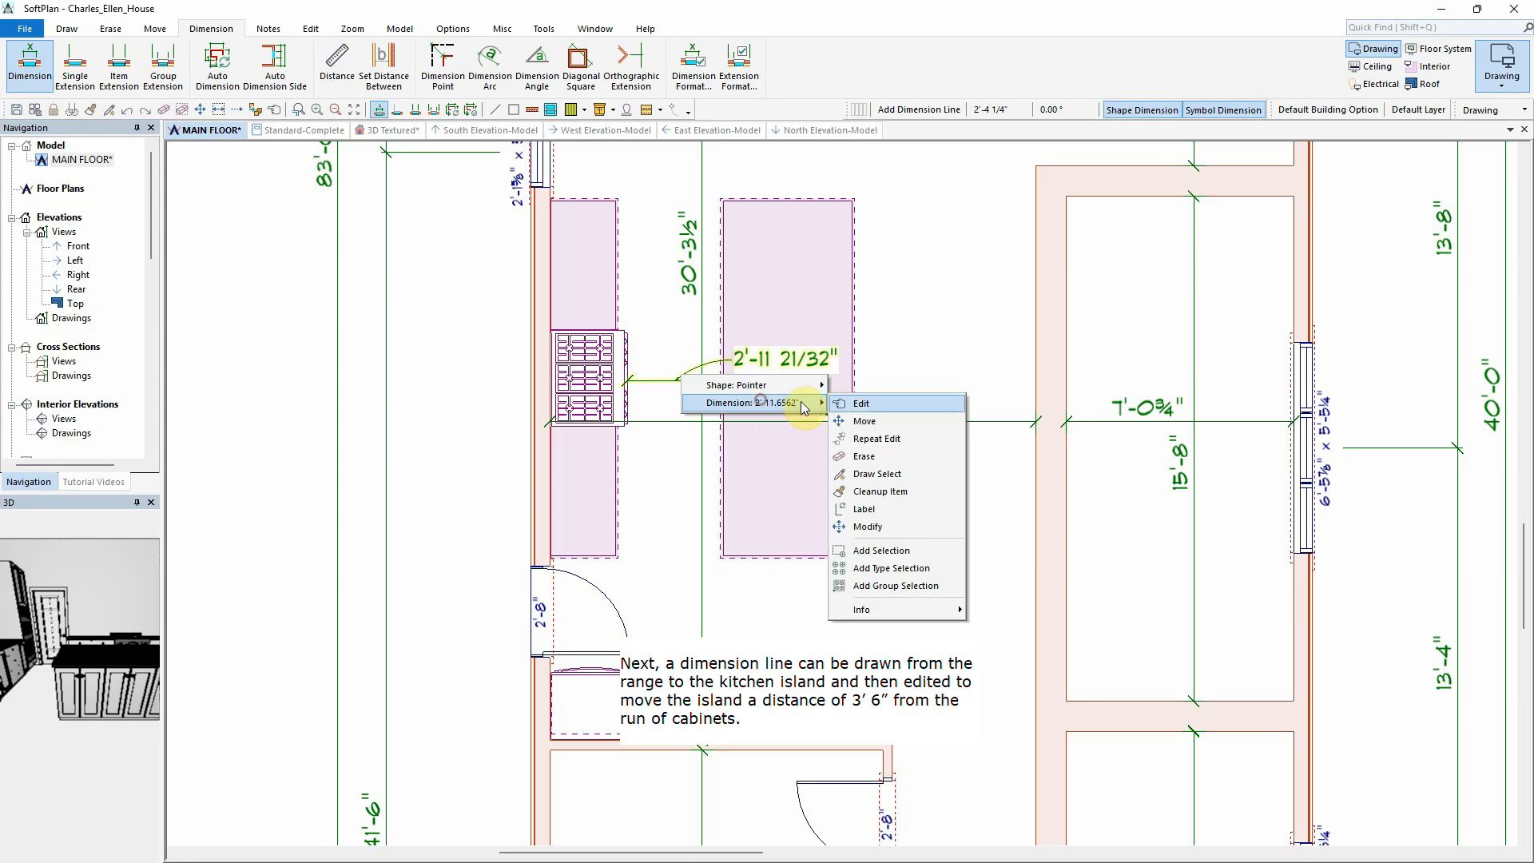
click(863, 404)
text(42)
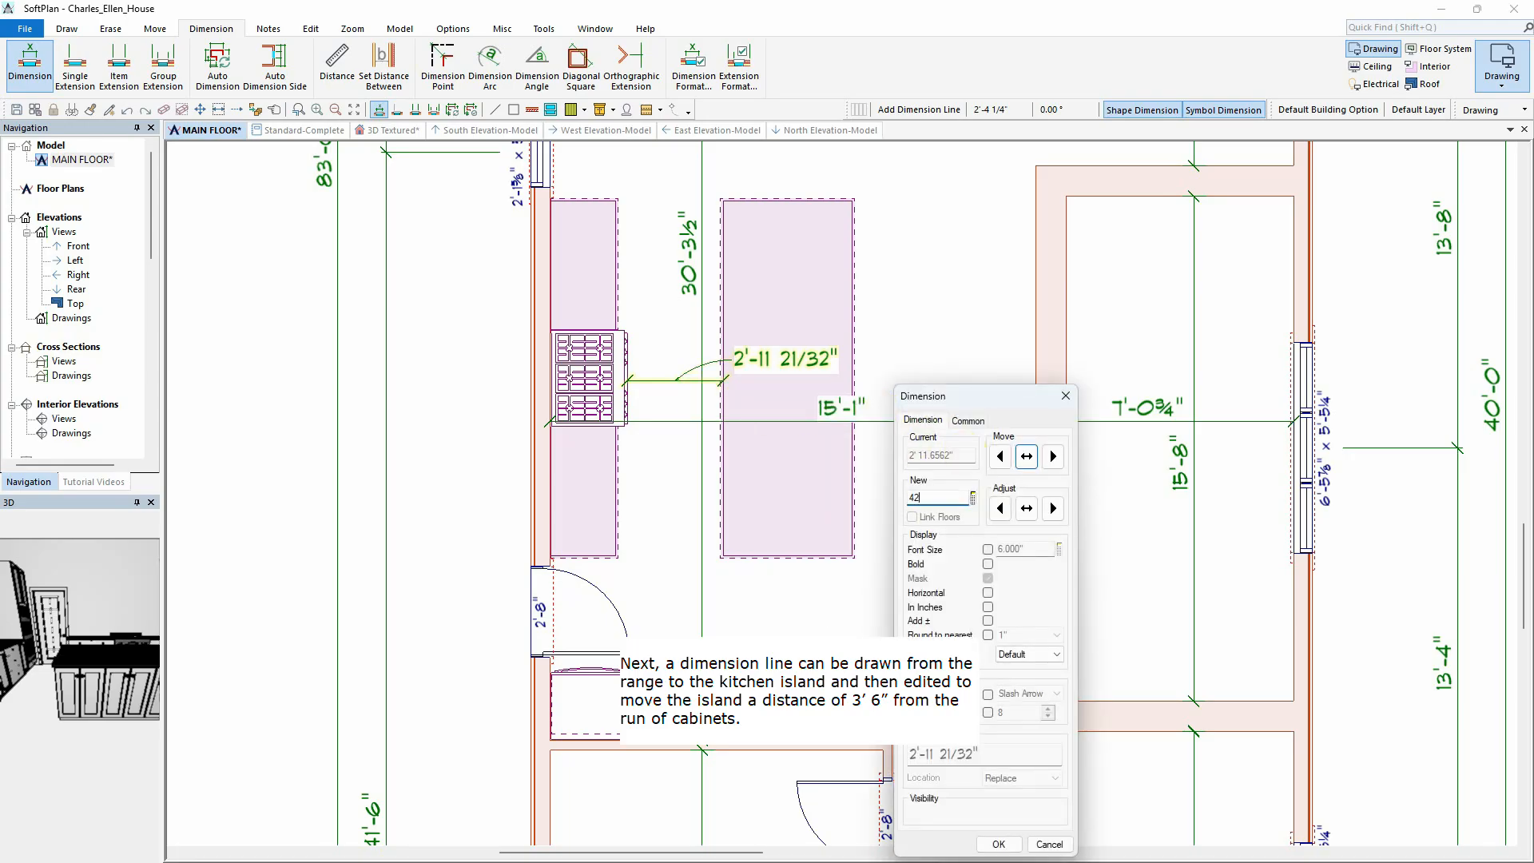
click(1053, 456)
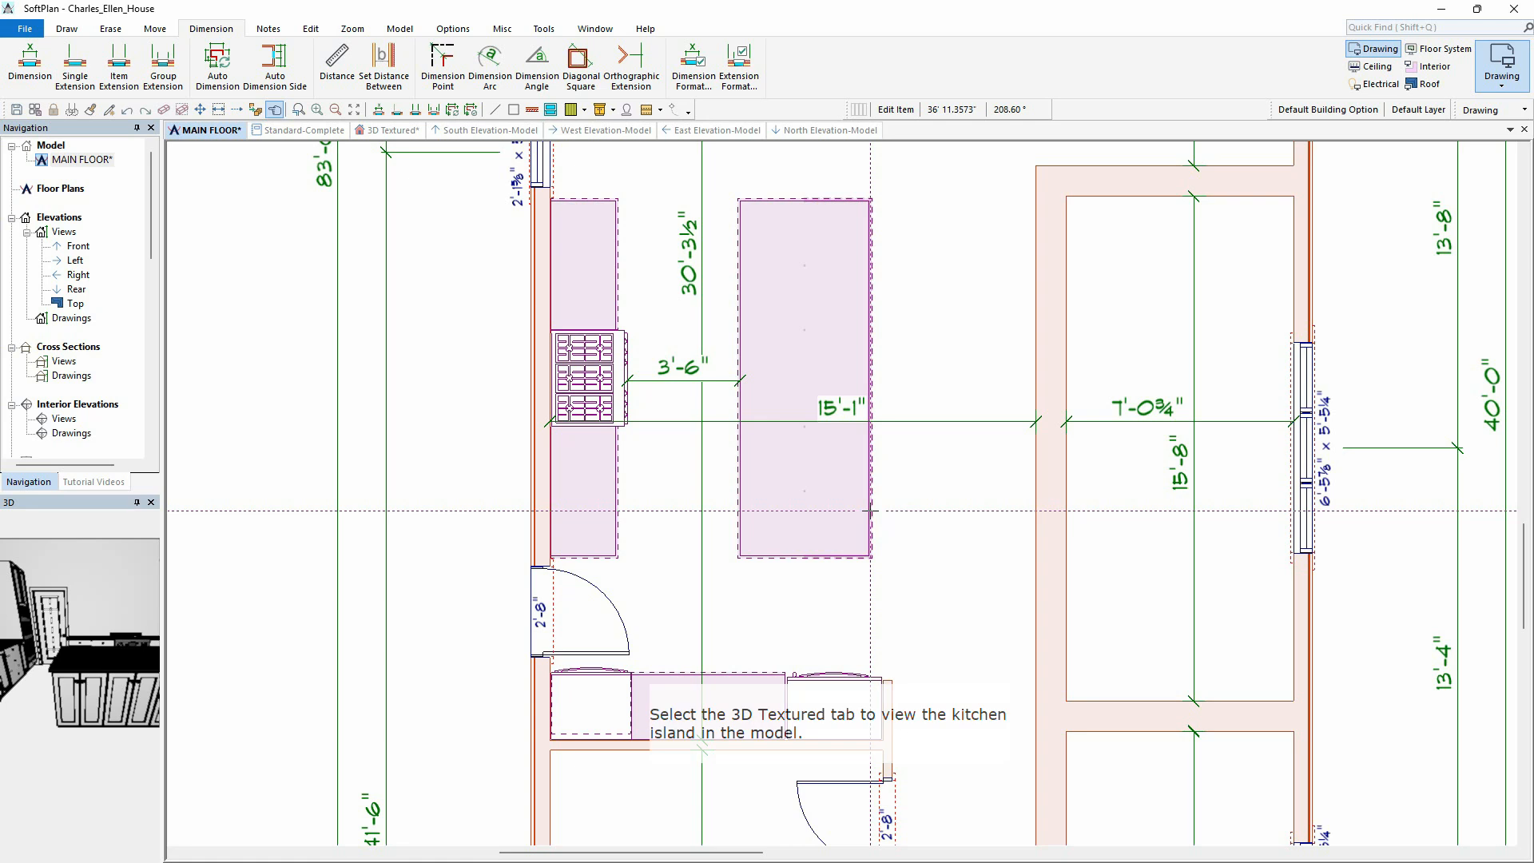
Step: In the textured 3D view, add the Kohler K-6546-4 sink and K-6340 tap to the island's middle 36-inch cabinet on the range side
click(393, 130)
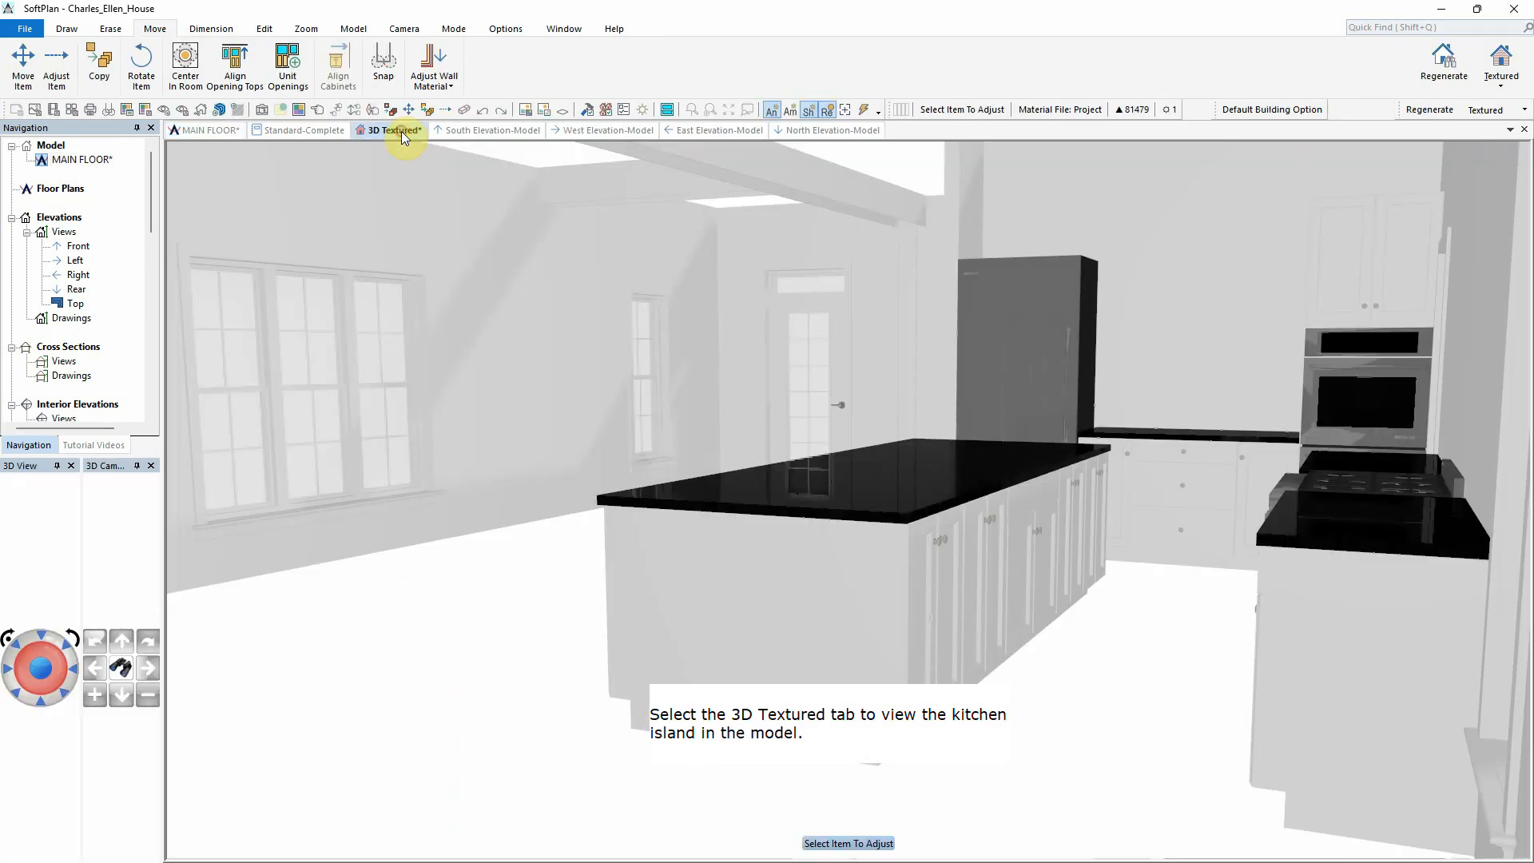
right_click(1034, 501)
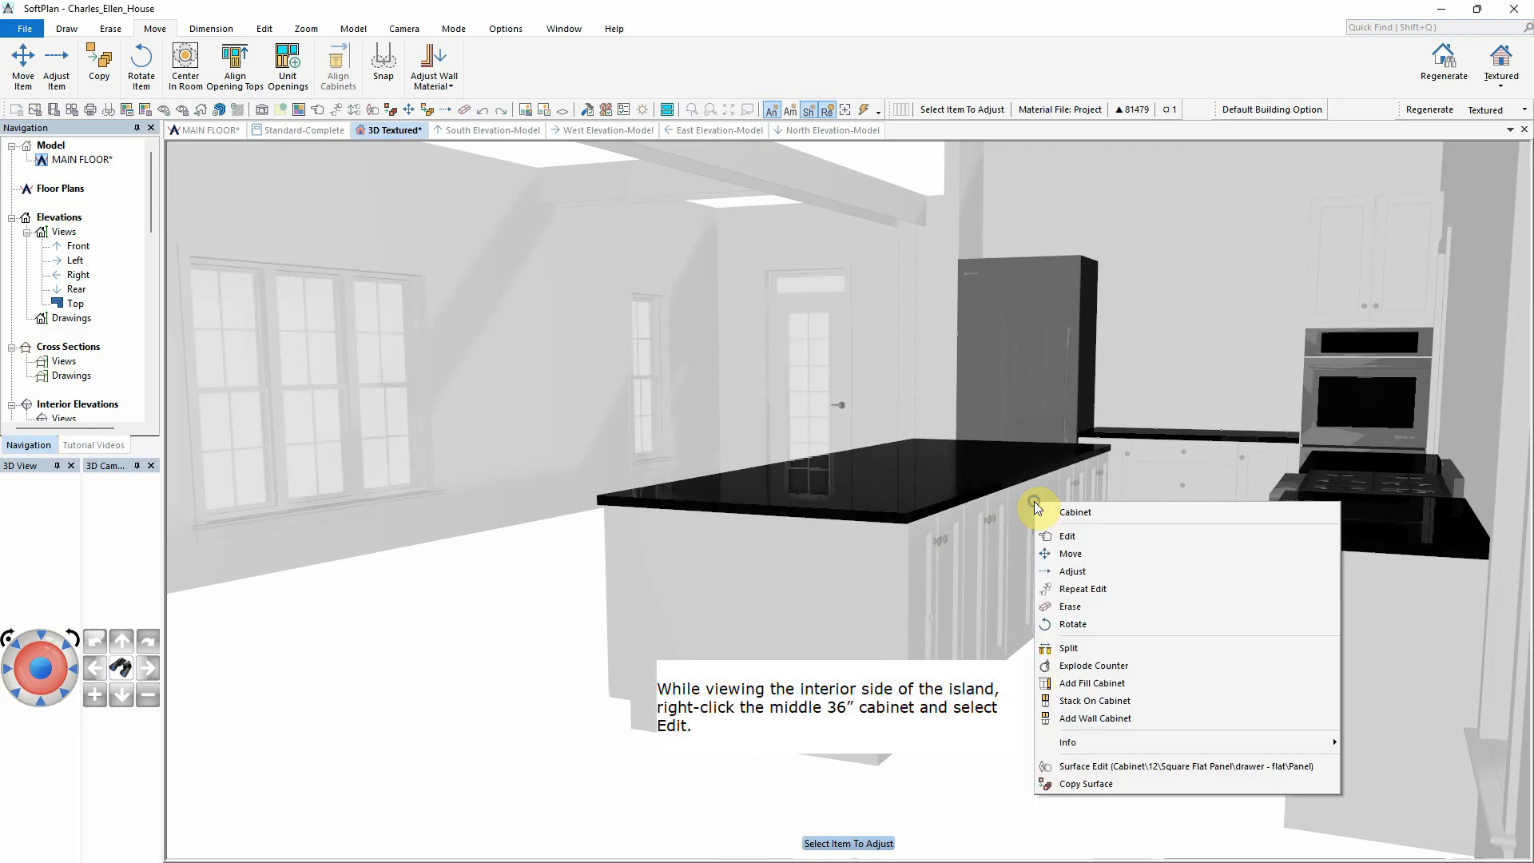
click(1084, 533)
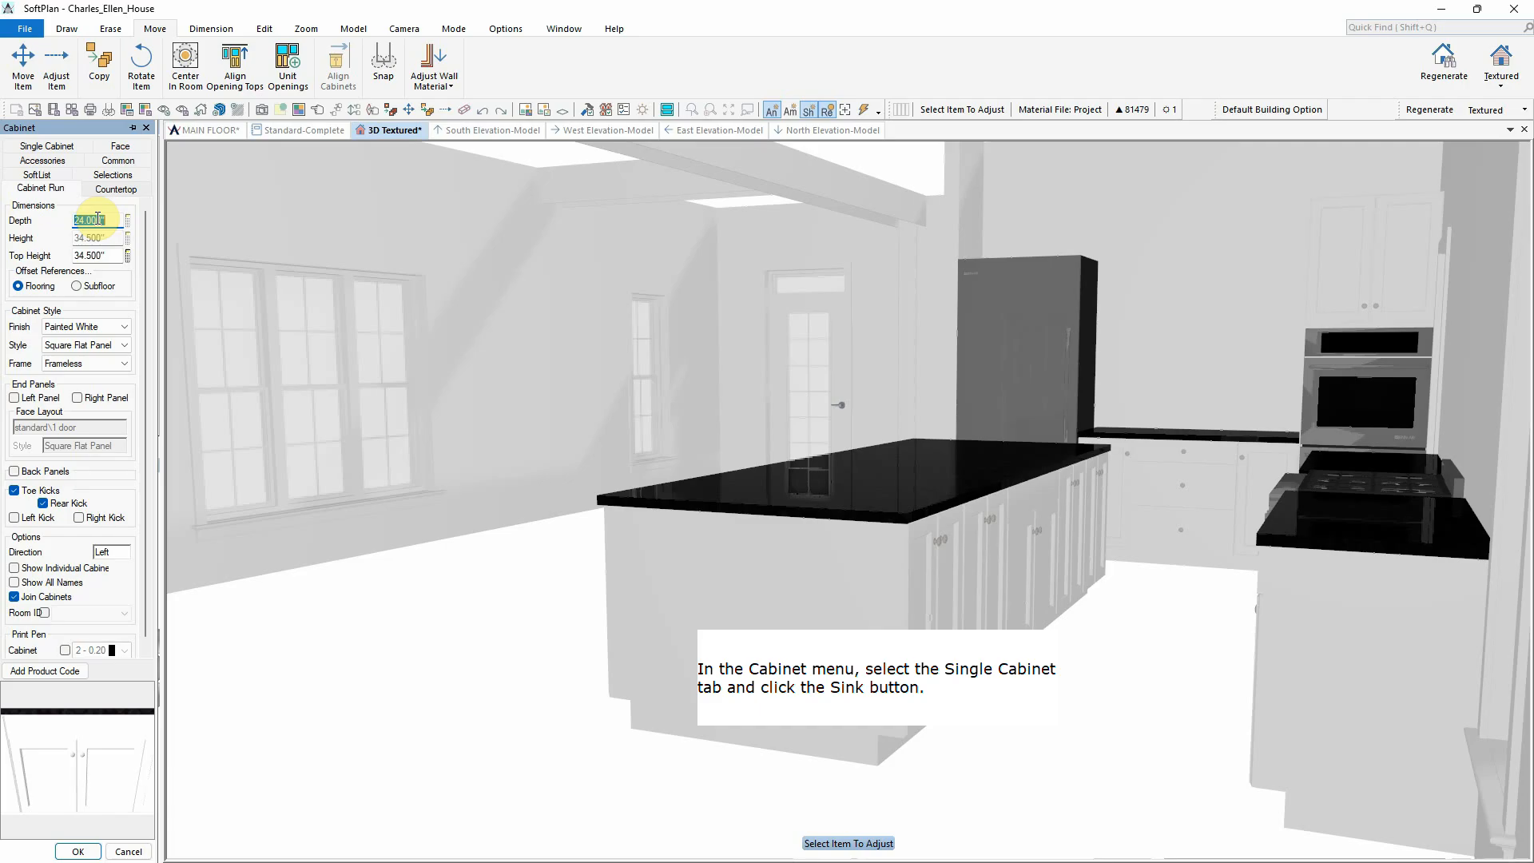
click(52, 146)
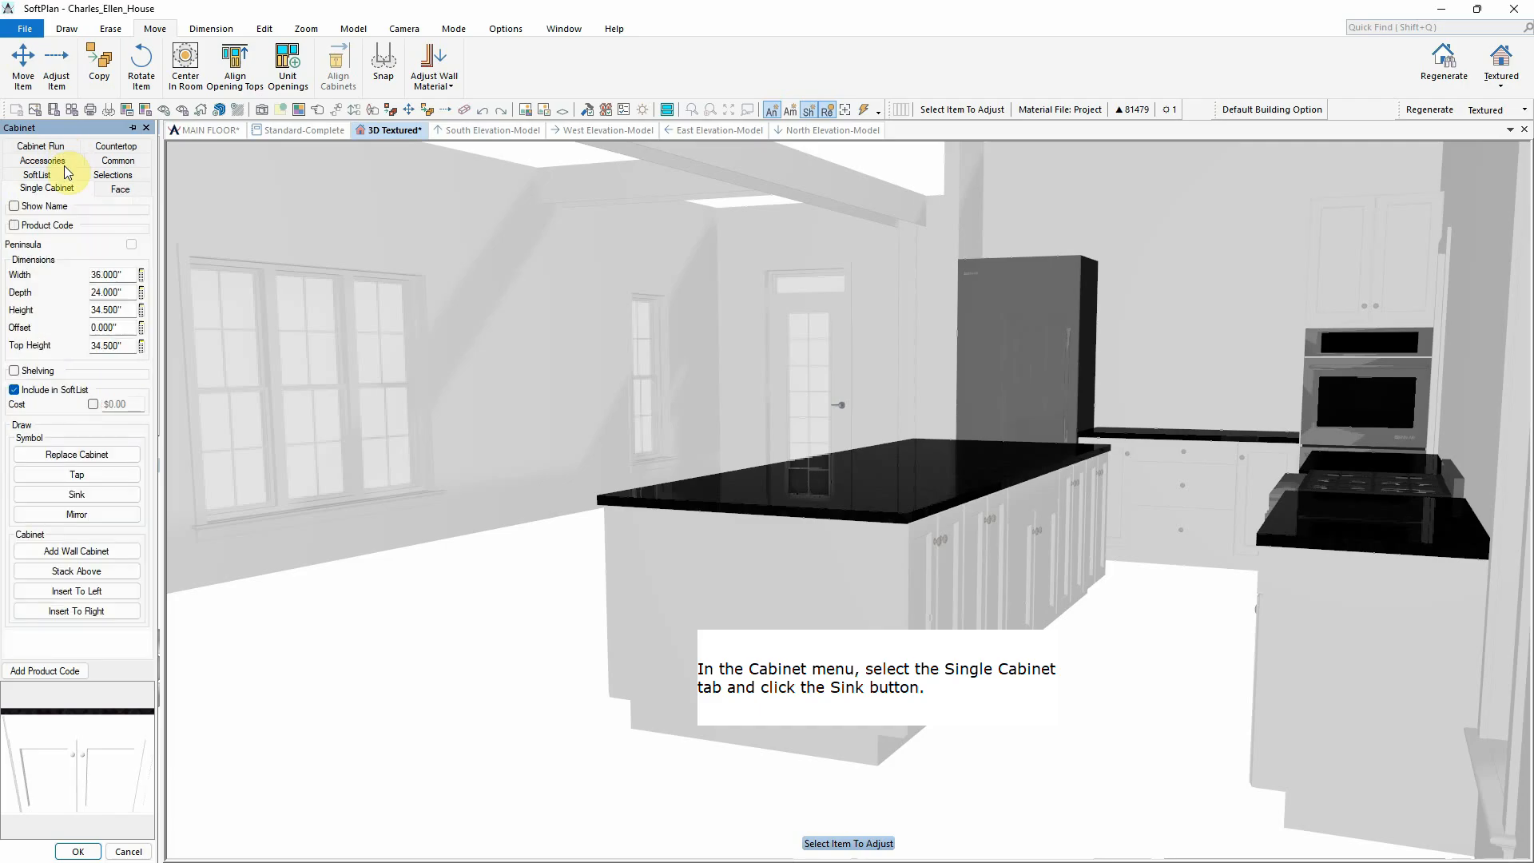
click(76, 495)
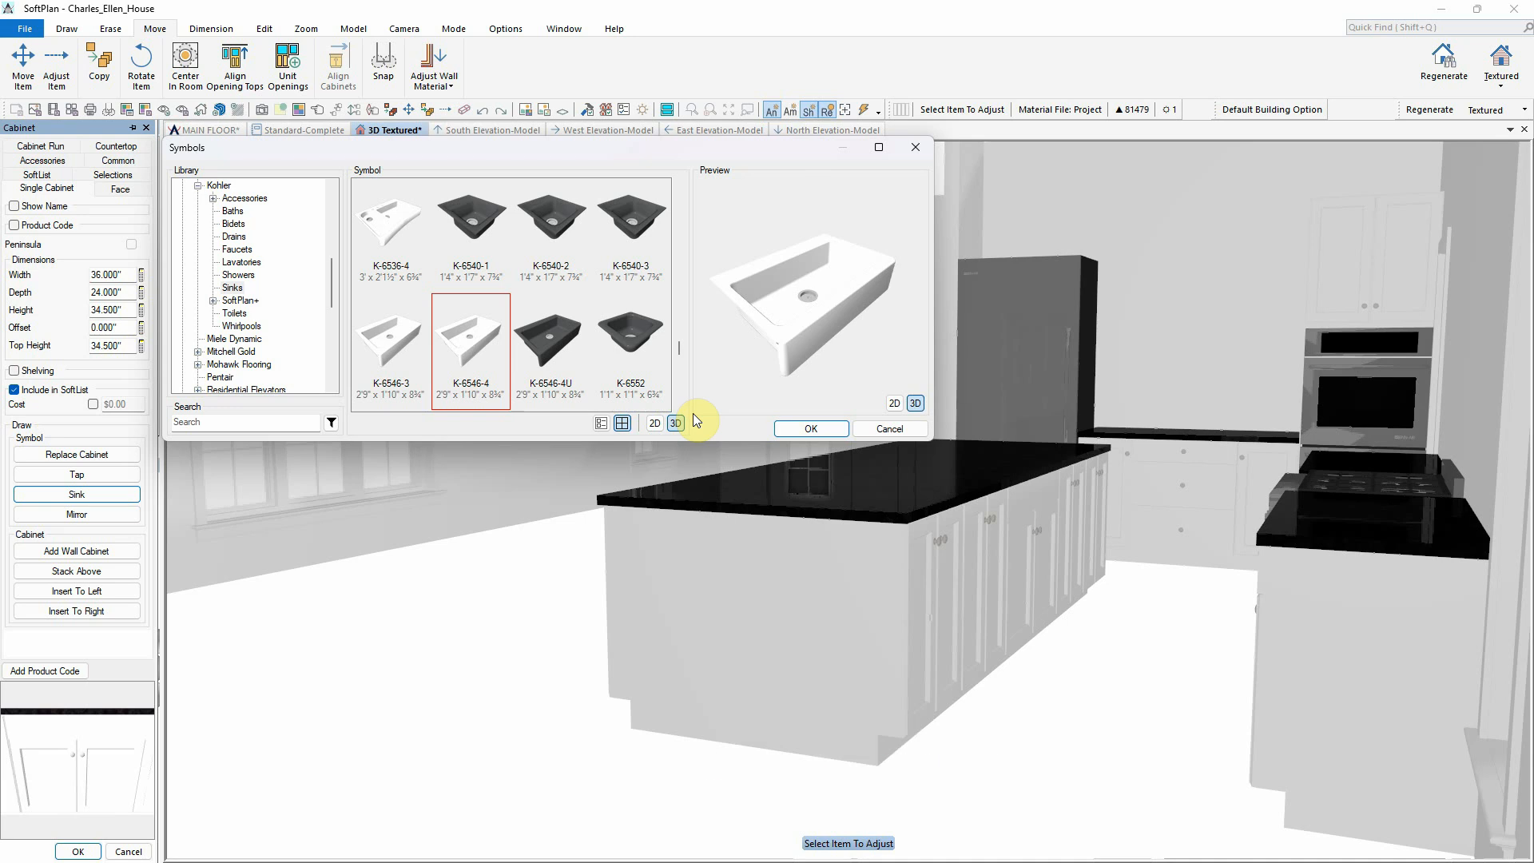
click(808, 428)
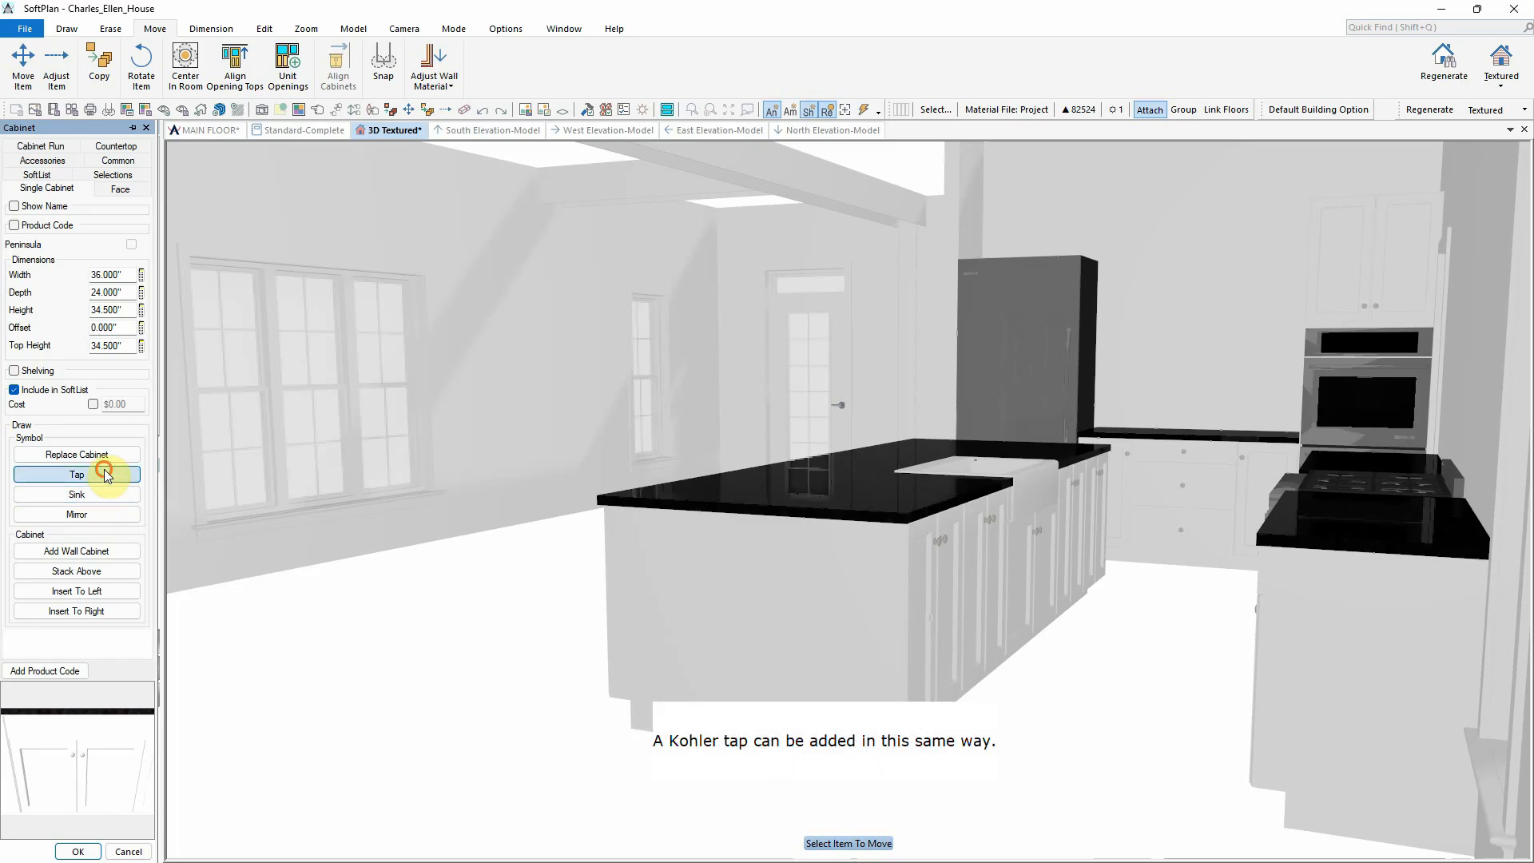
click(108, 476)
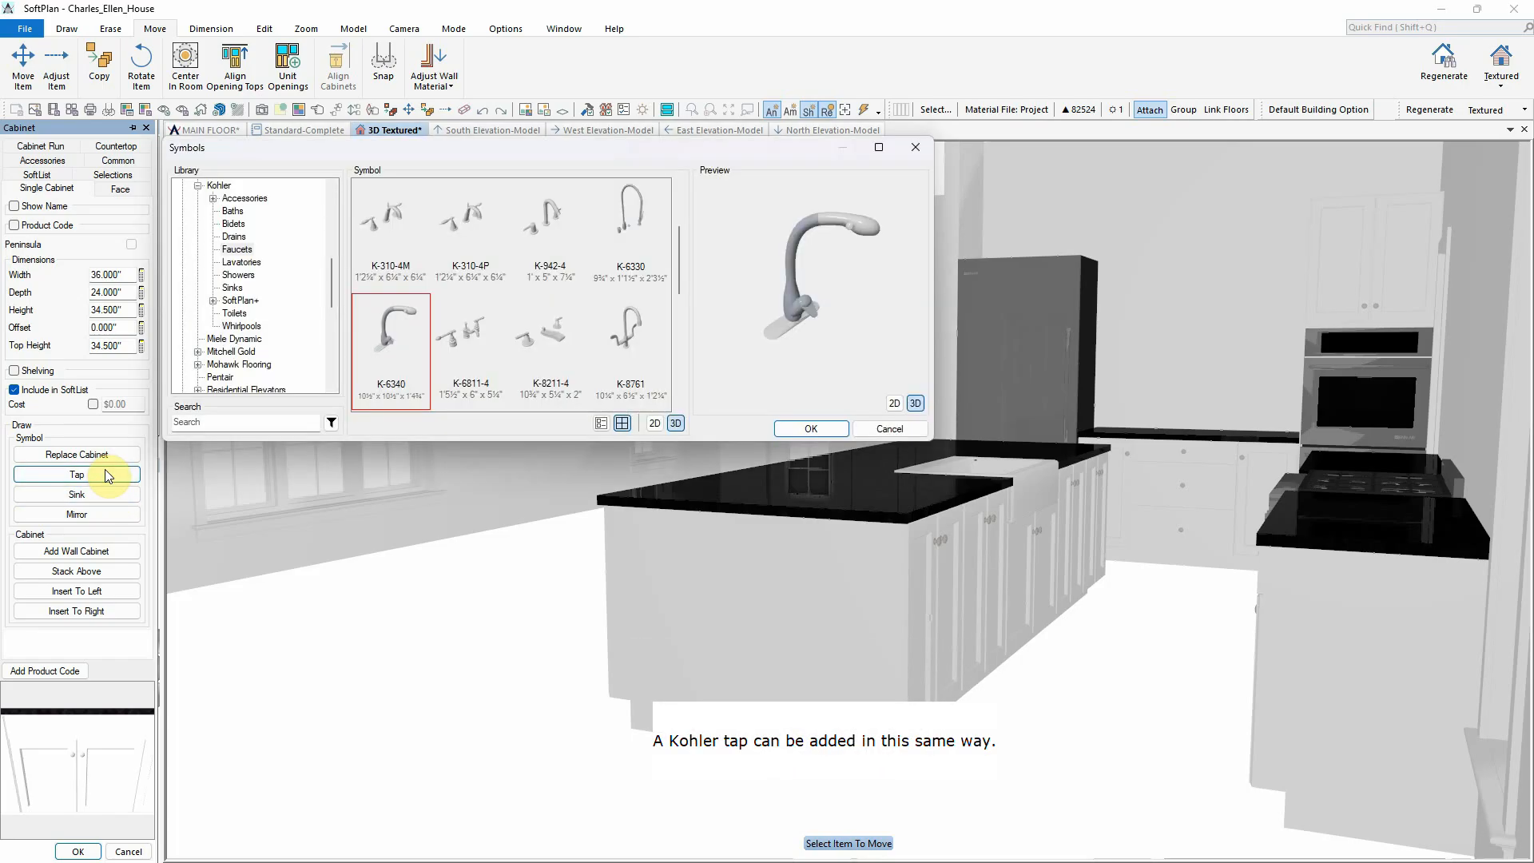
click(811, 428)
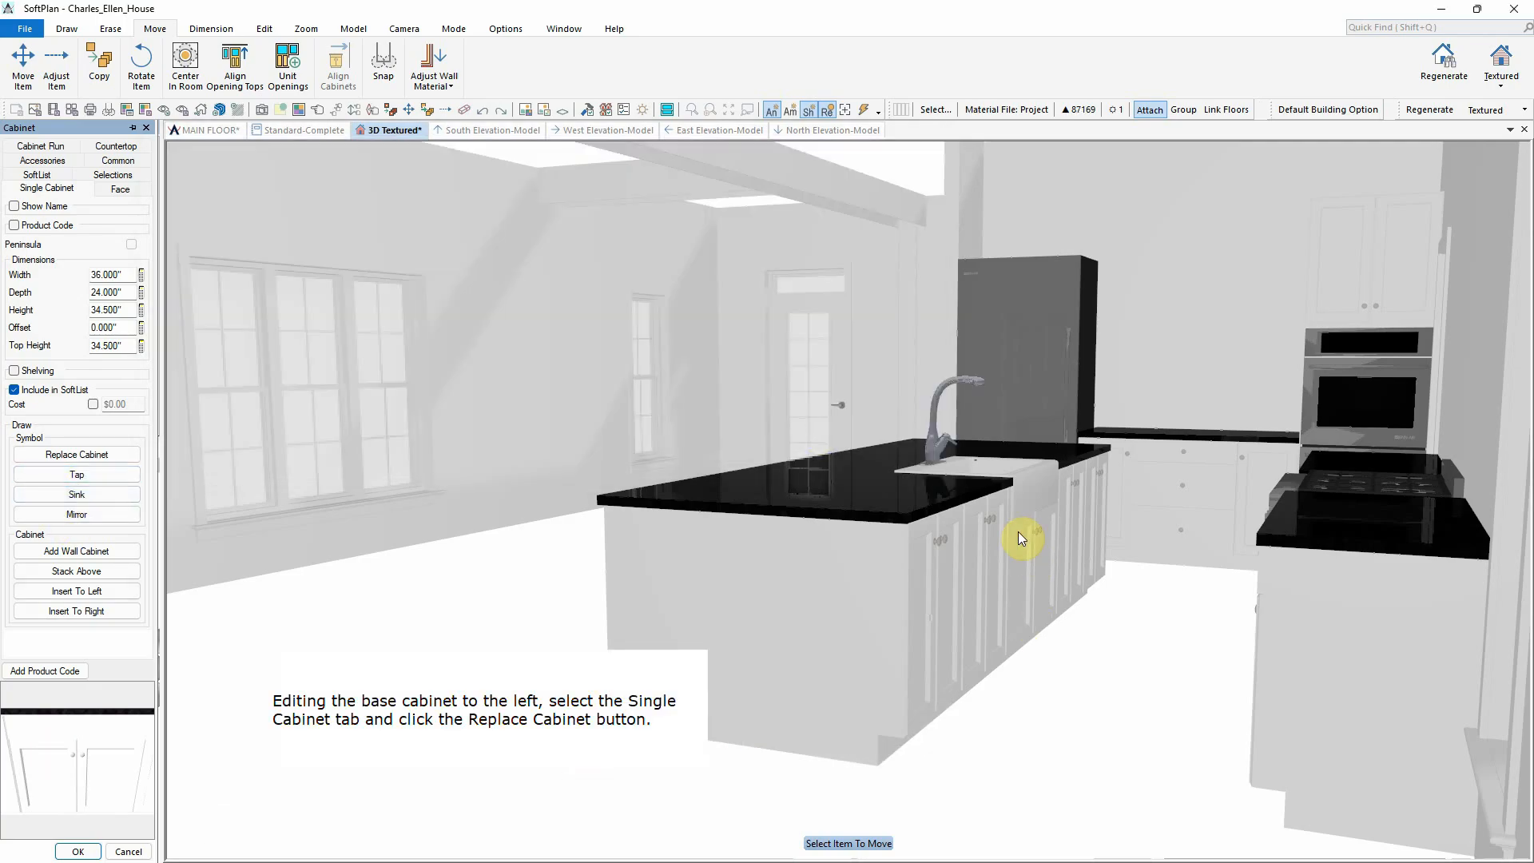
Step: Replace the 24-inch island cabinet to the left of the sink with a Bosch Ascenta Bar Handle Stainless Steel dishwasher symbol
right_click(980, 531)
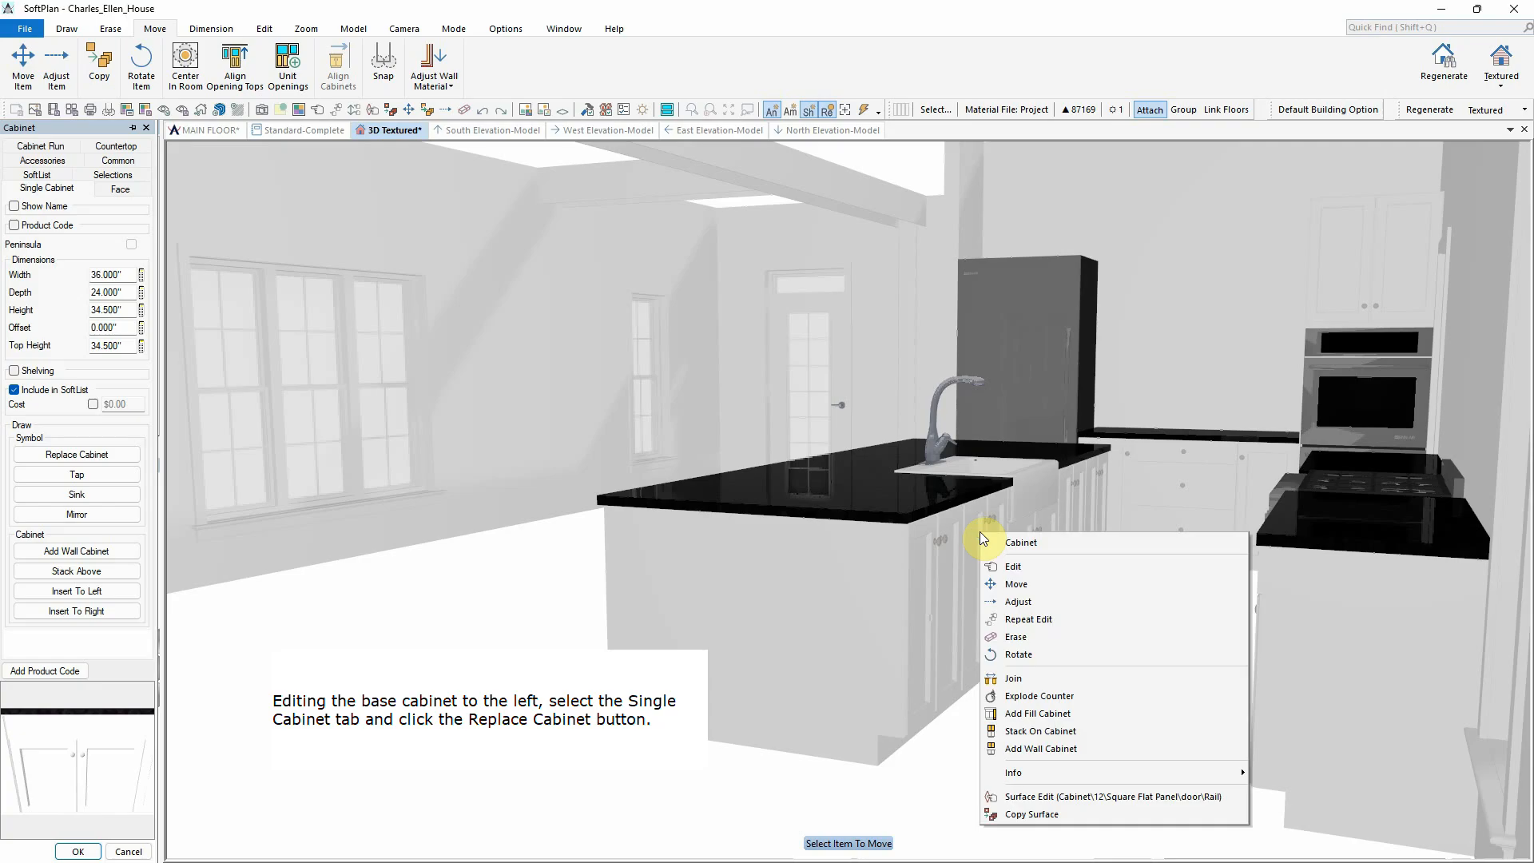
click(1017, 566)
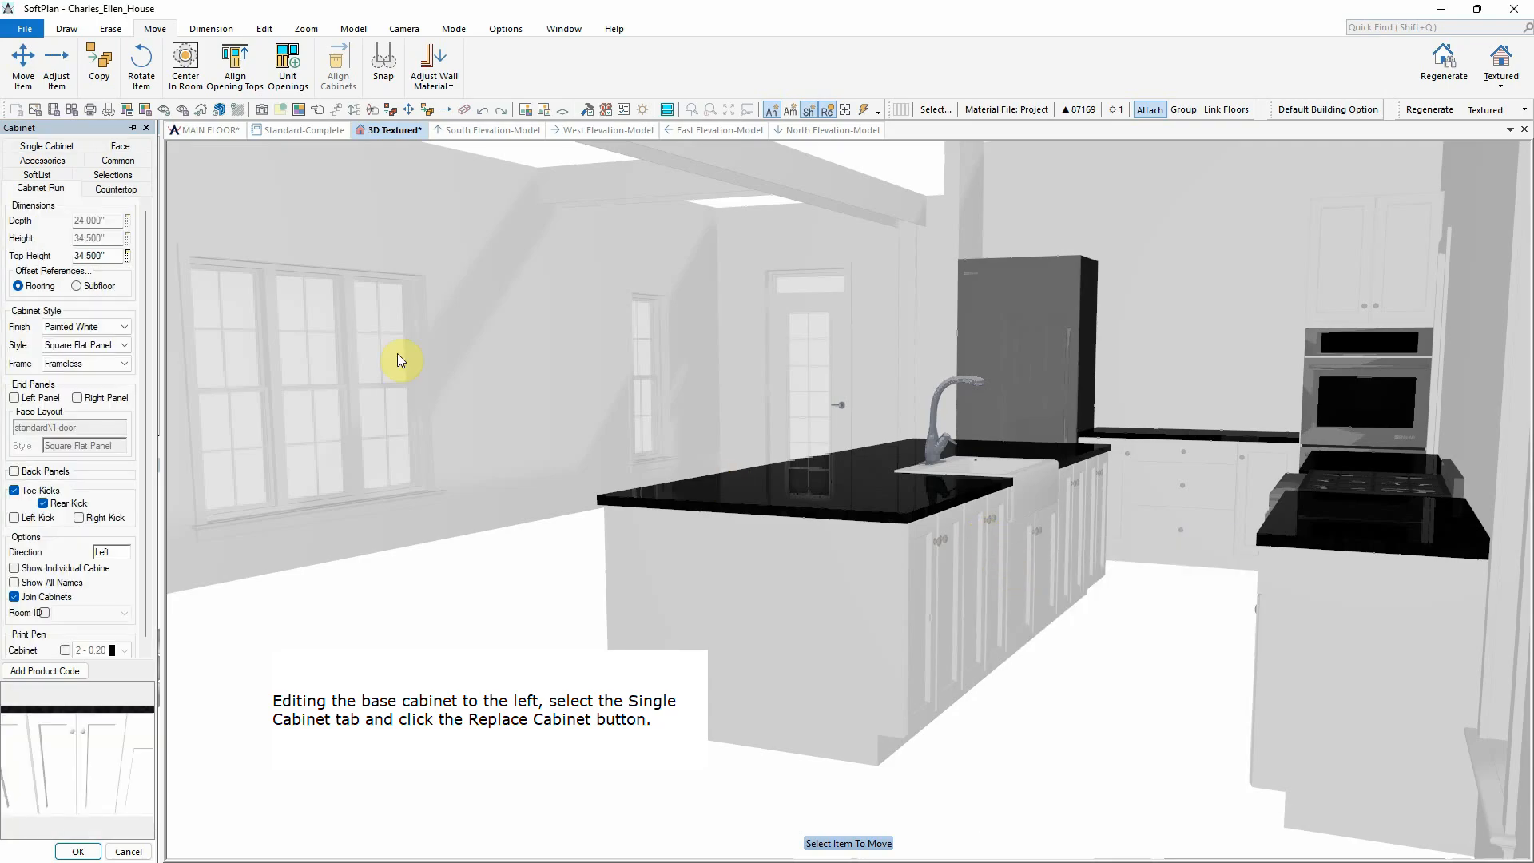
click(47, 146)
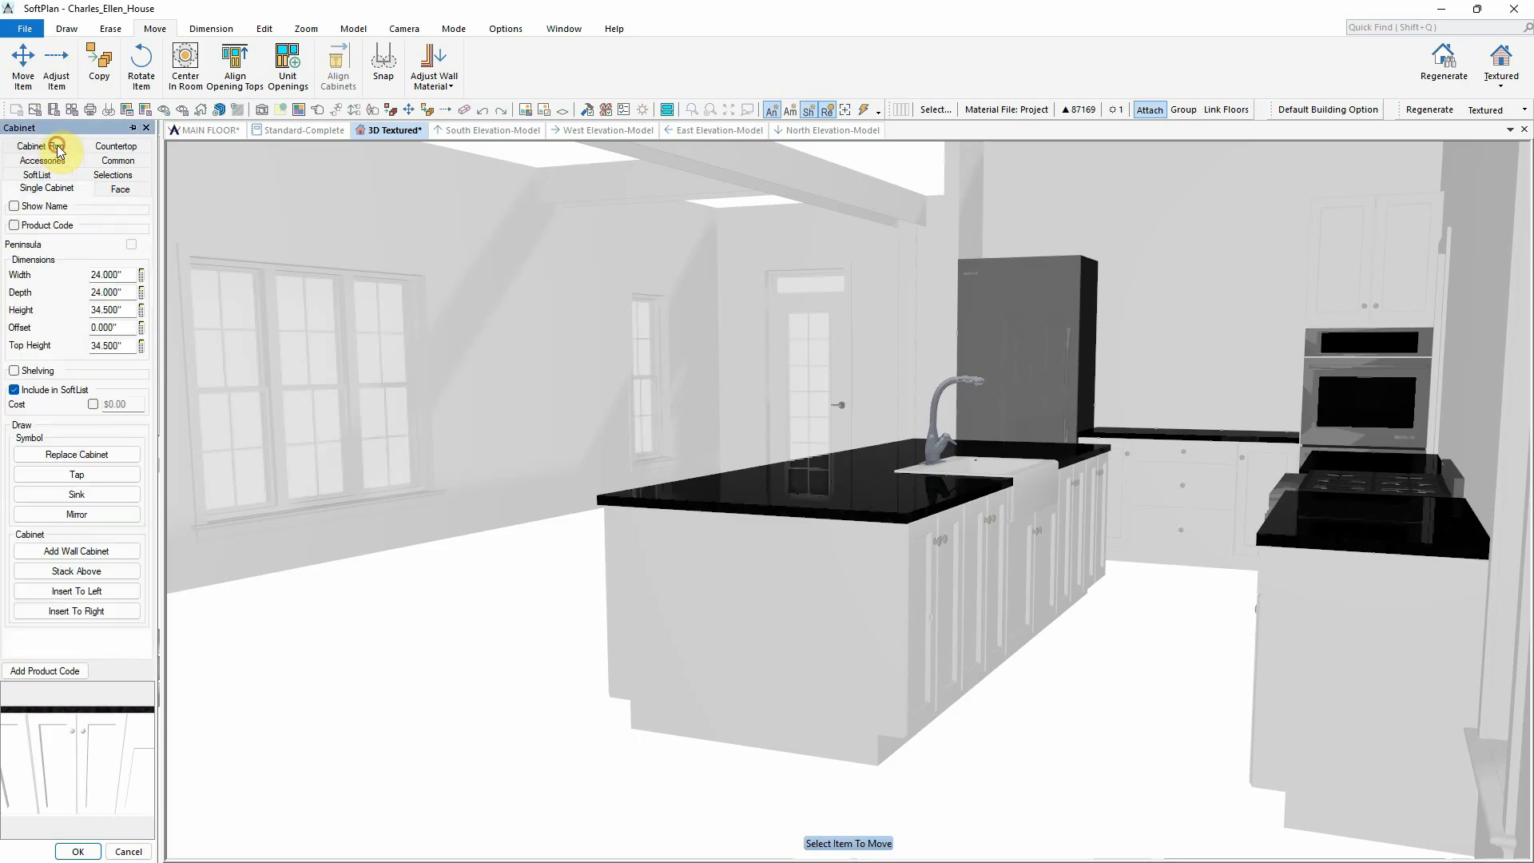
click(72, 454)
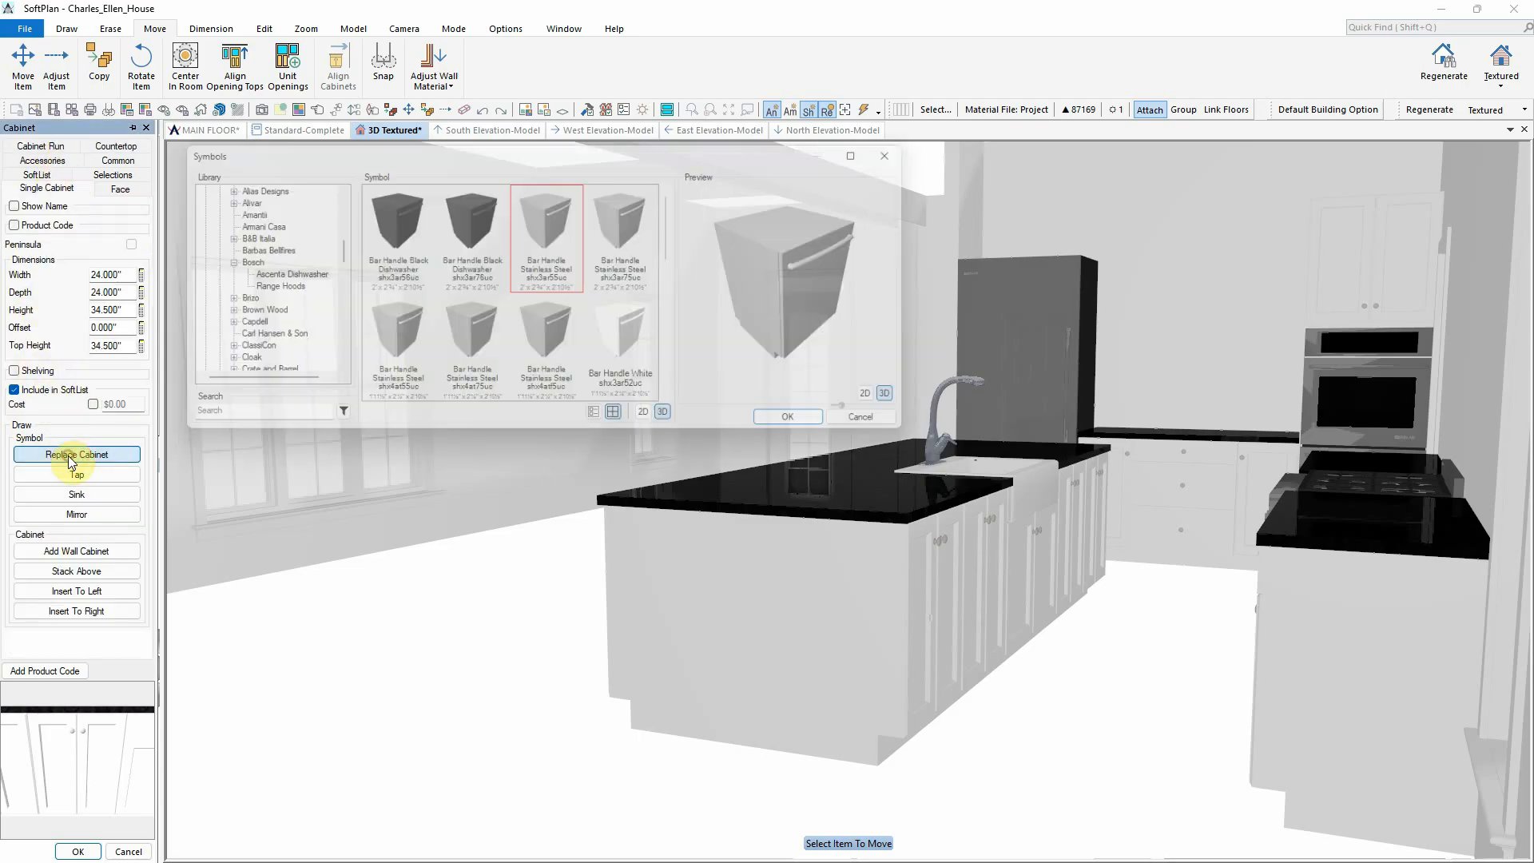
click(794, 428)
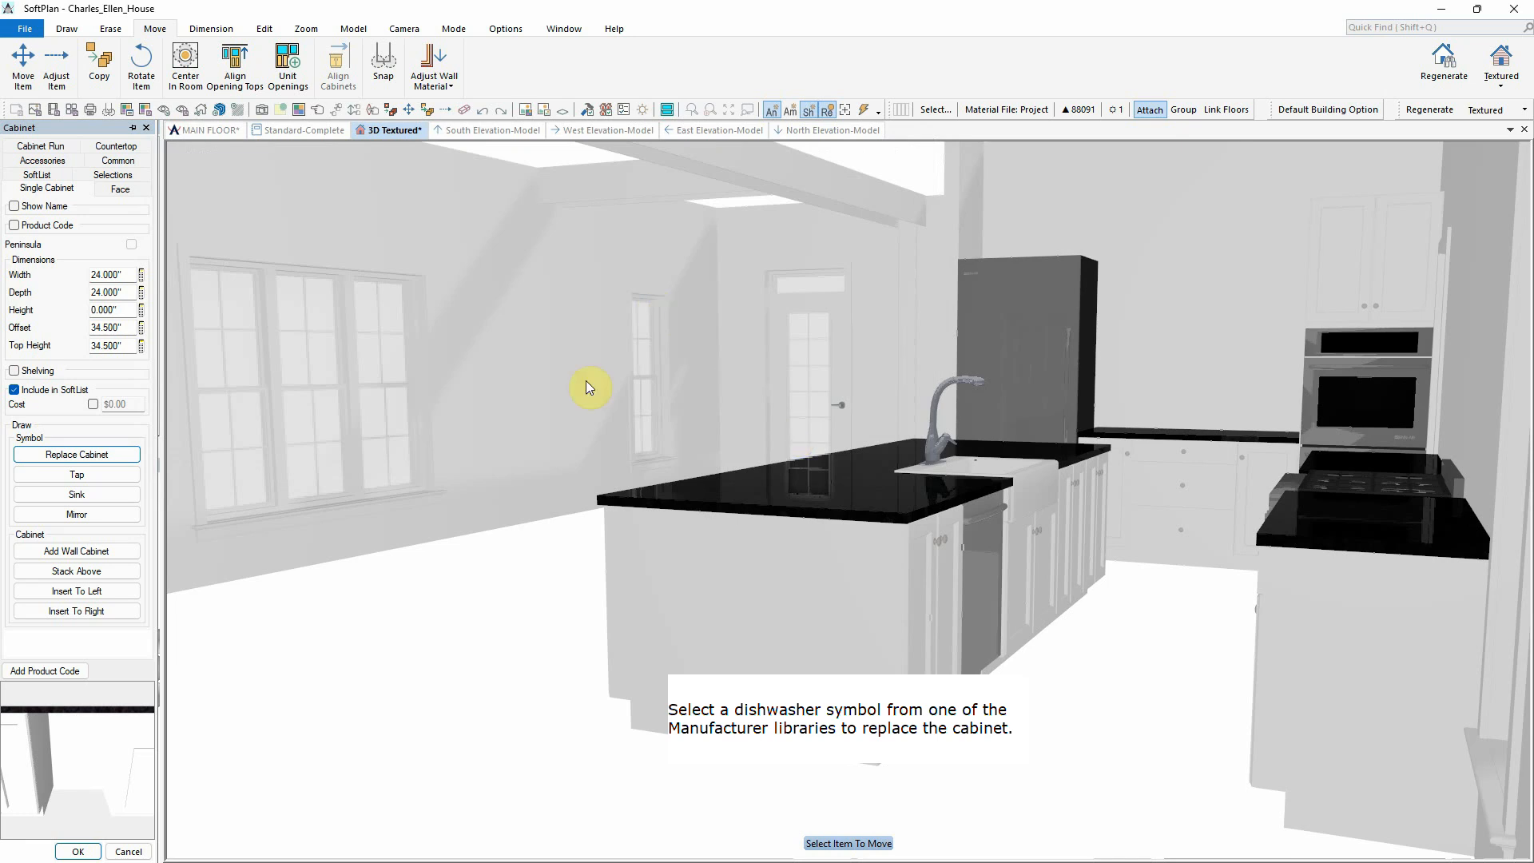
click(75, 849)
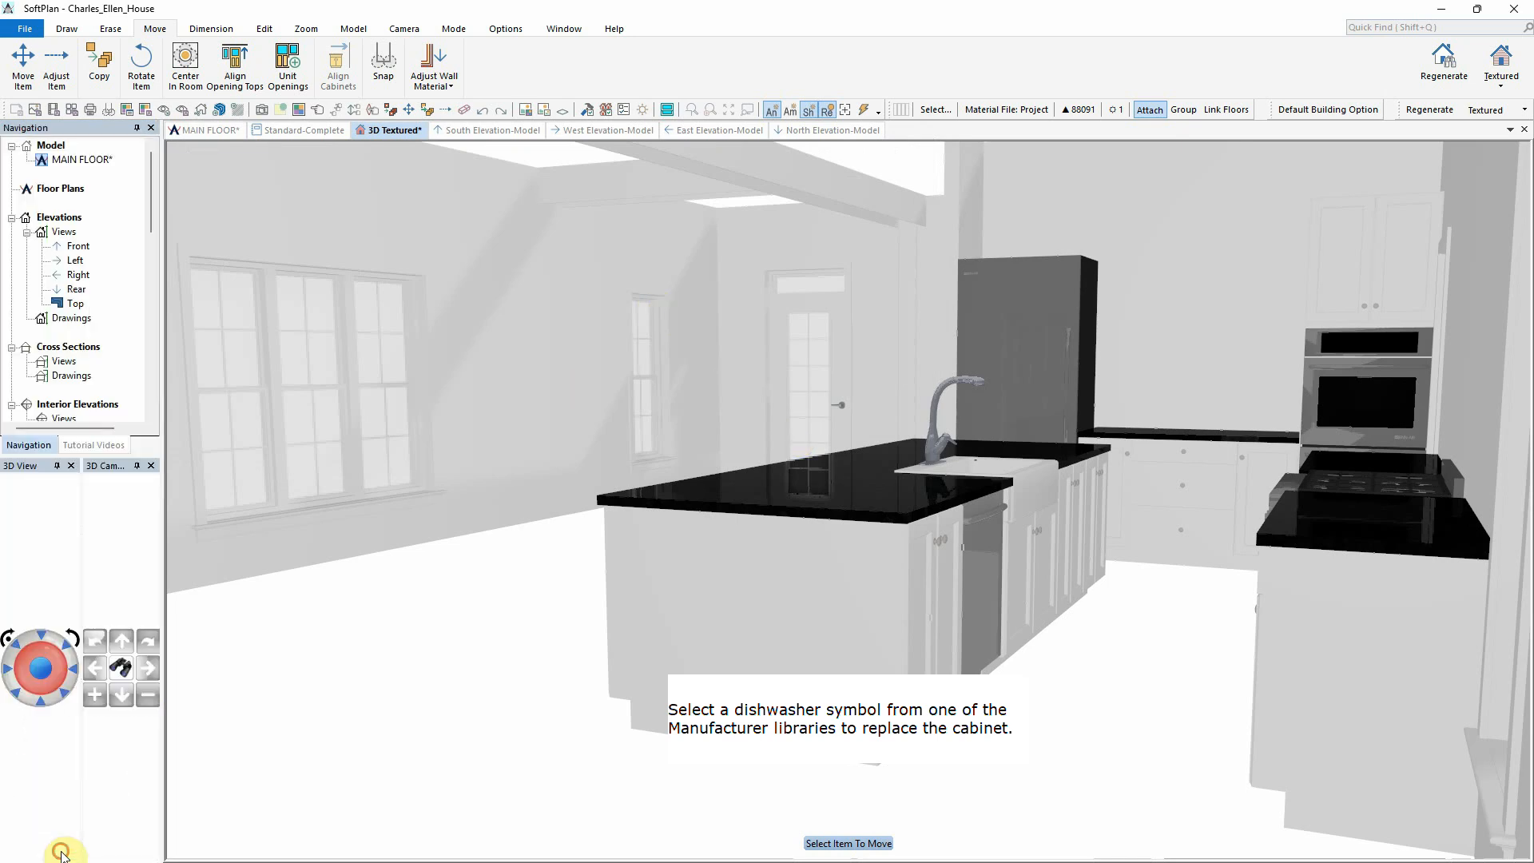
Step: Add left and right end panels to the island's interior cabinet run and repeat the same edit on its exterior run
right_click(794, 604)
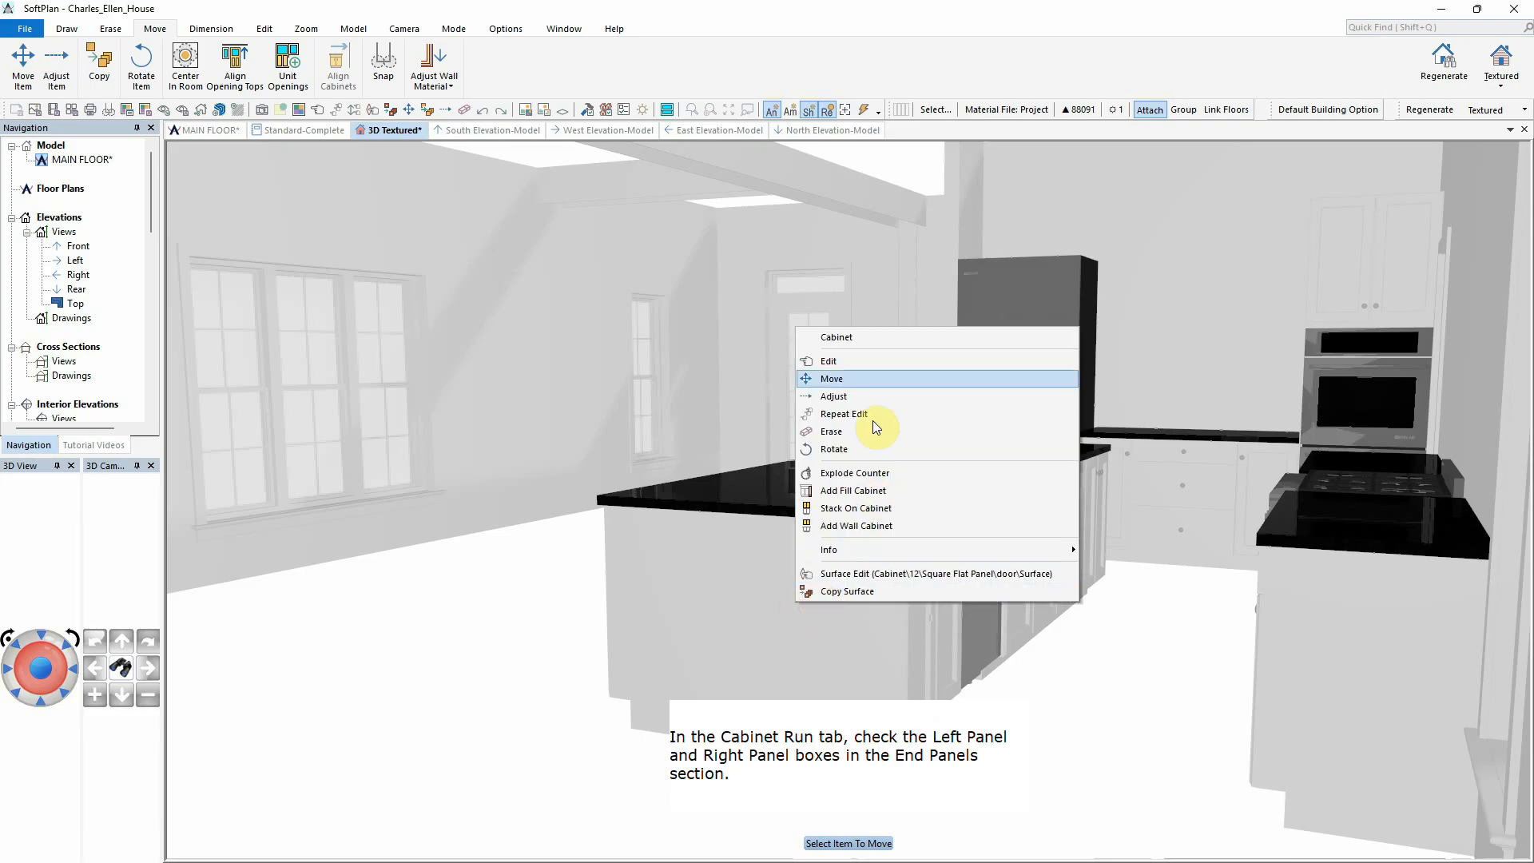
click(866, 363)
click(39, 397)
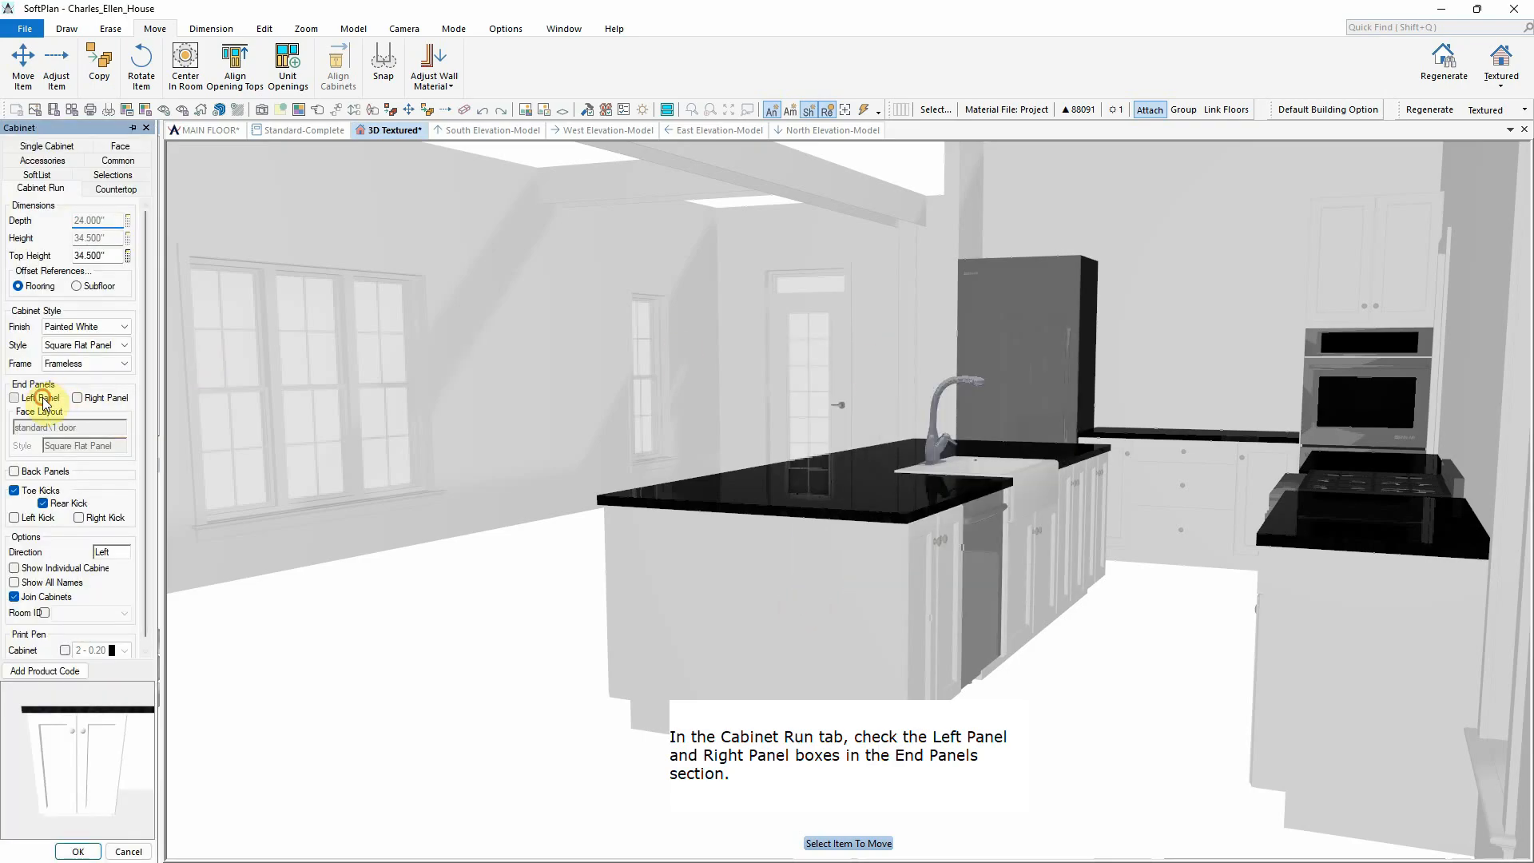
click(88, 398)
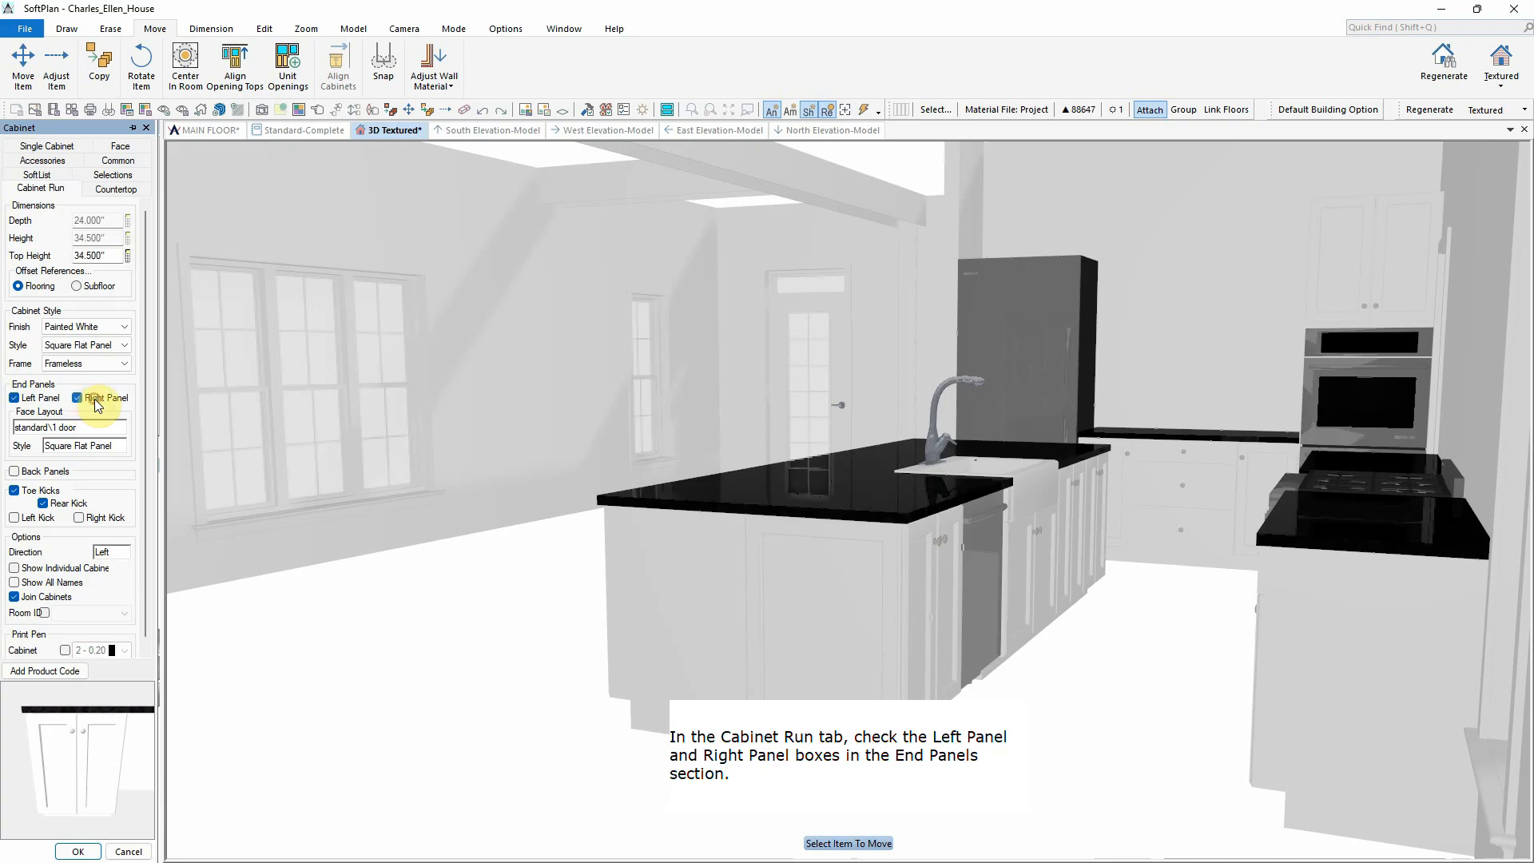
click(74, 848)
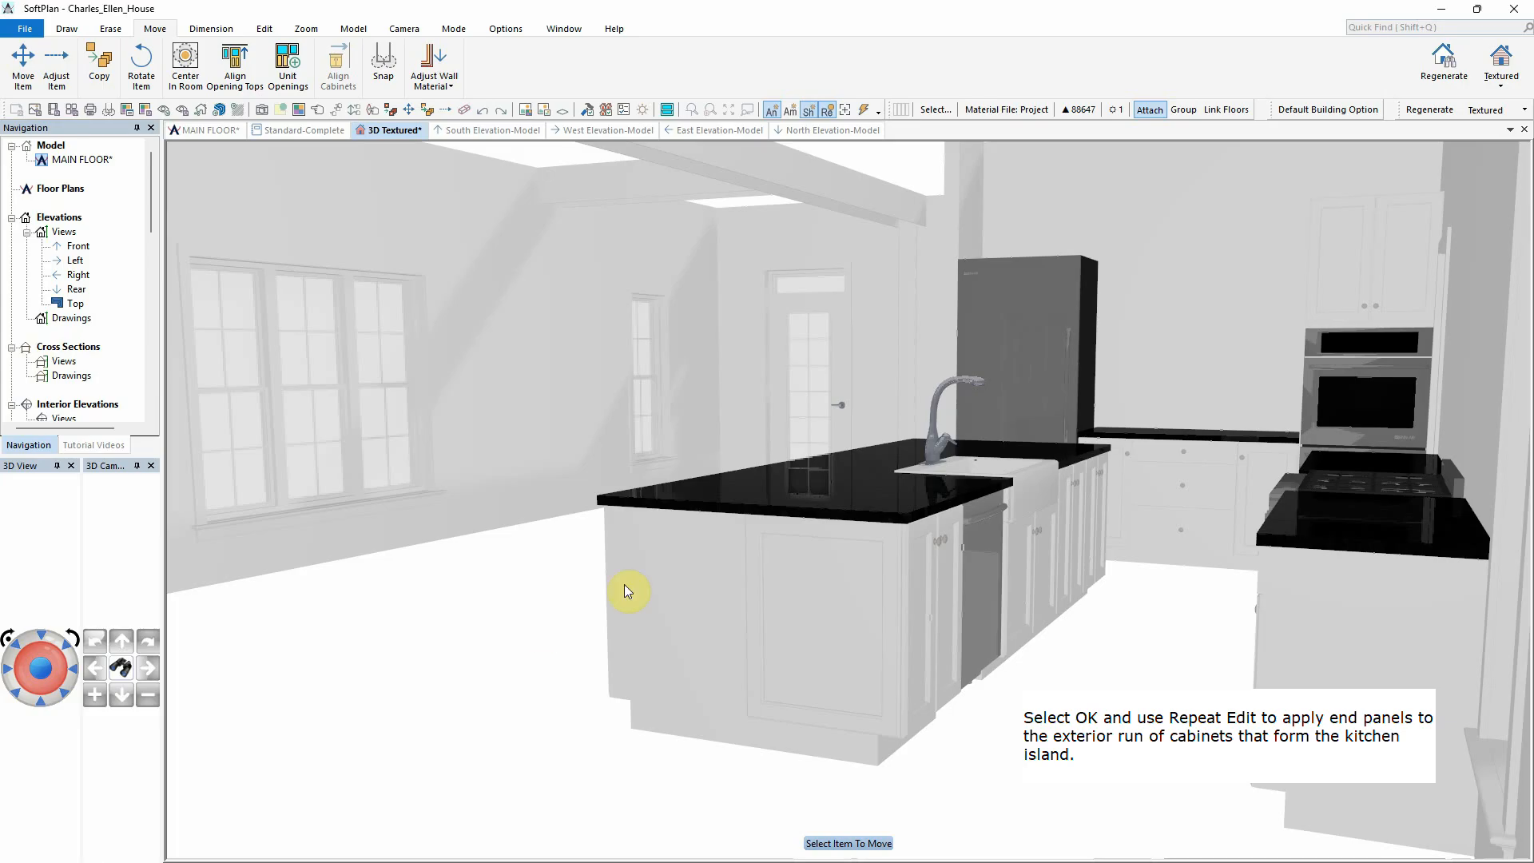
right_click(654, 577)
click(735, 663)
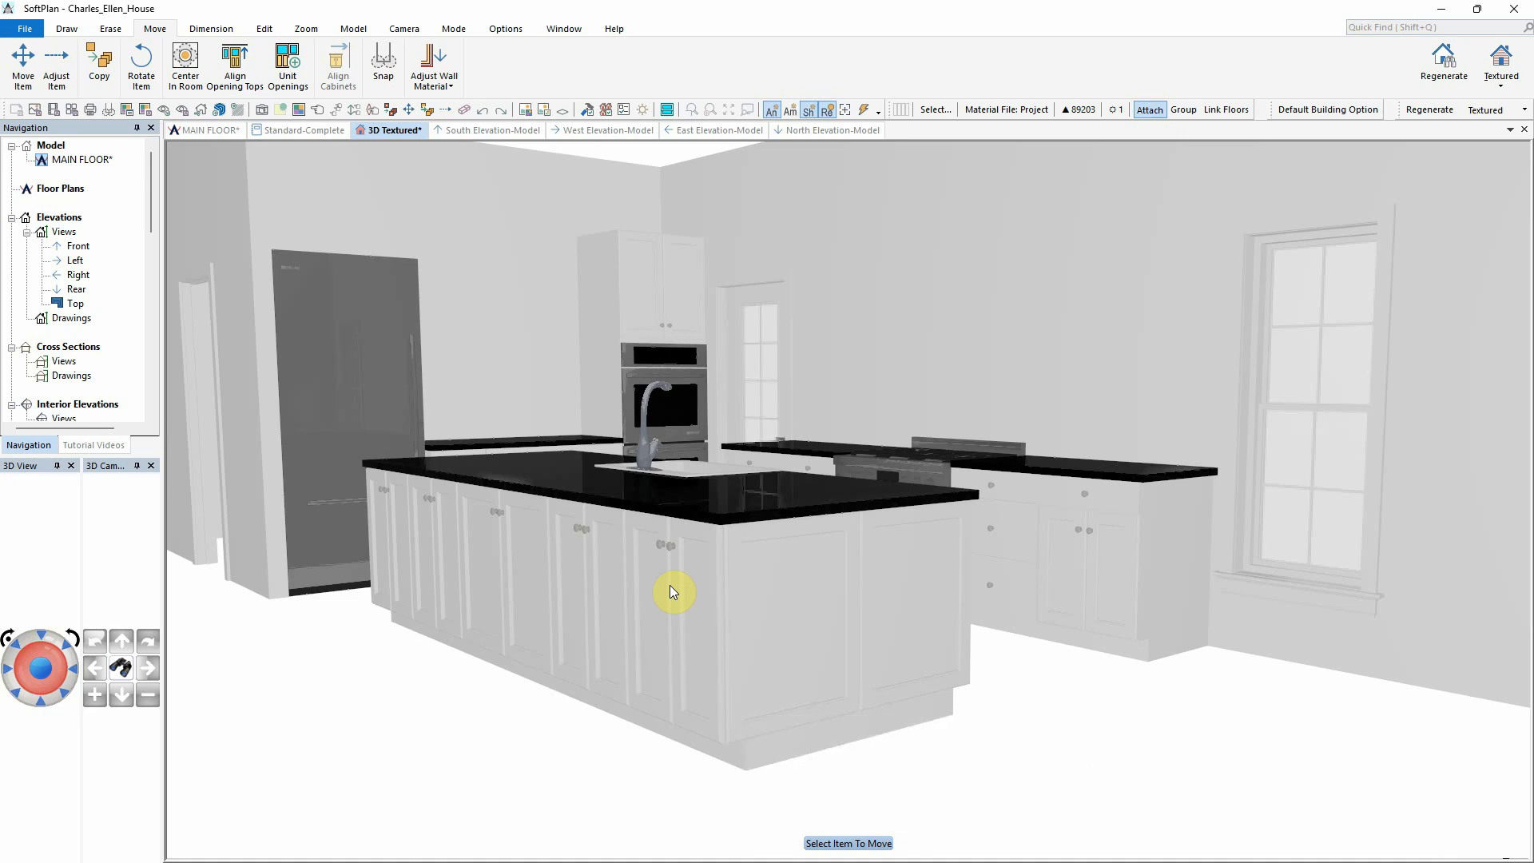
Step: Set the countertop's front overhang to 9 inches on the island's exterior cabinet run
right_click(669, 584)
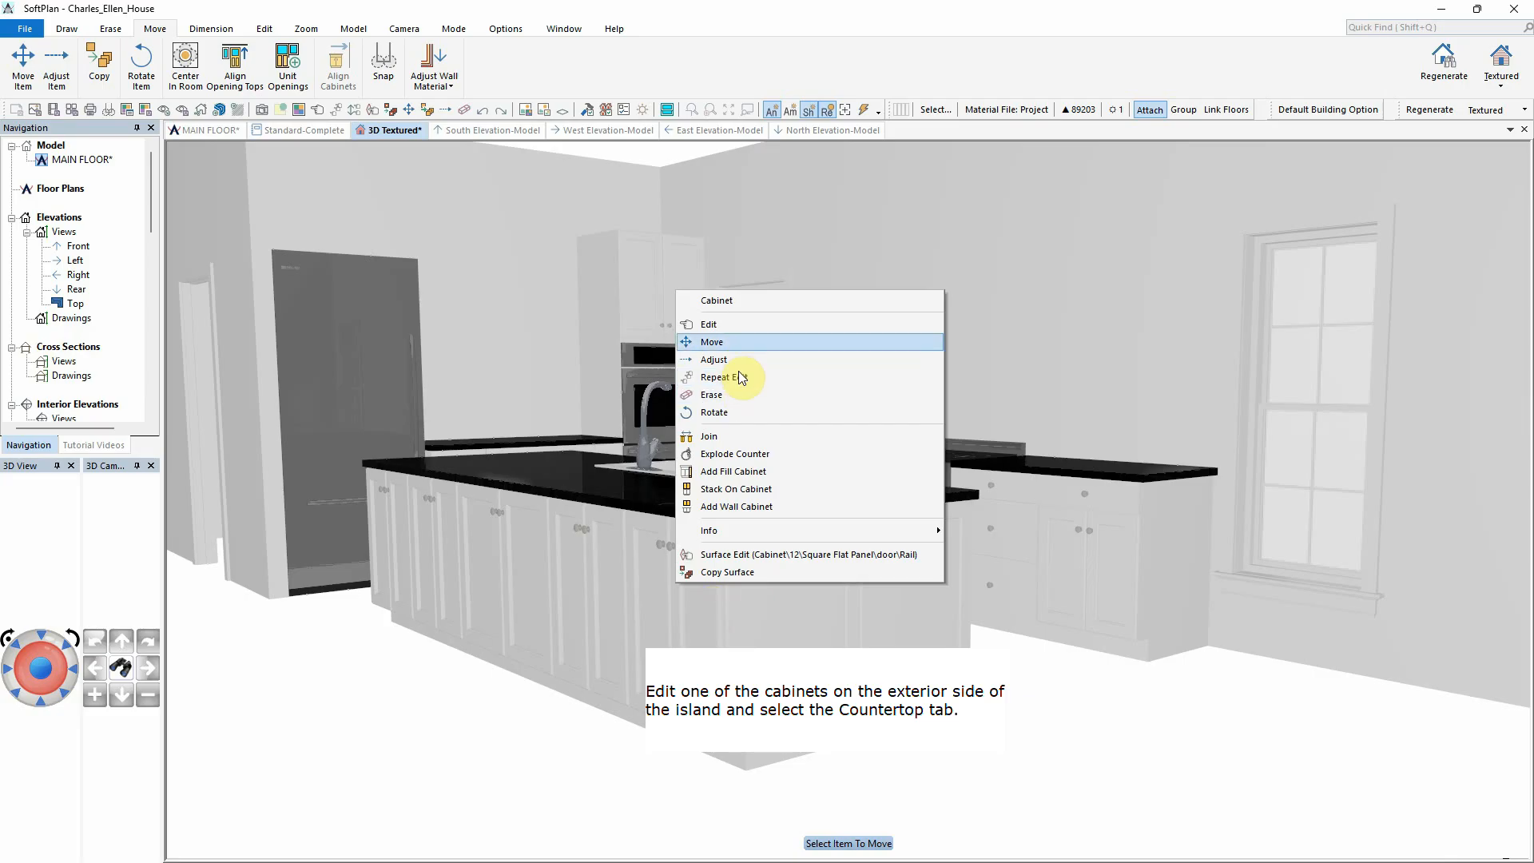
click(735, 325)
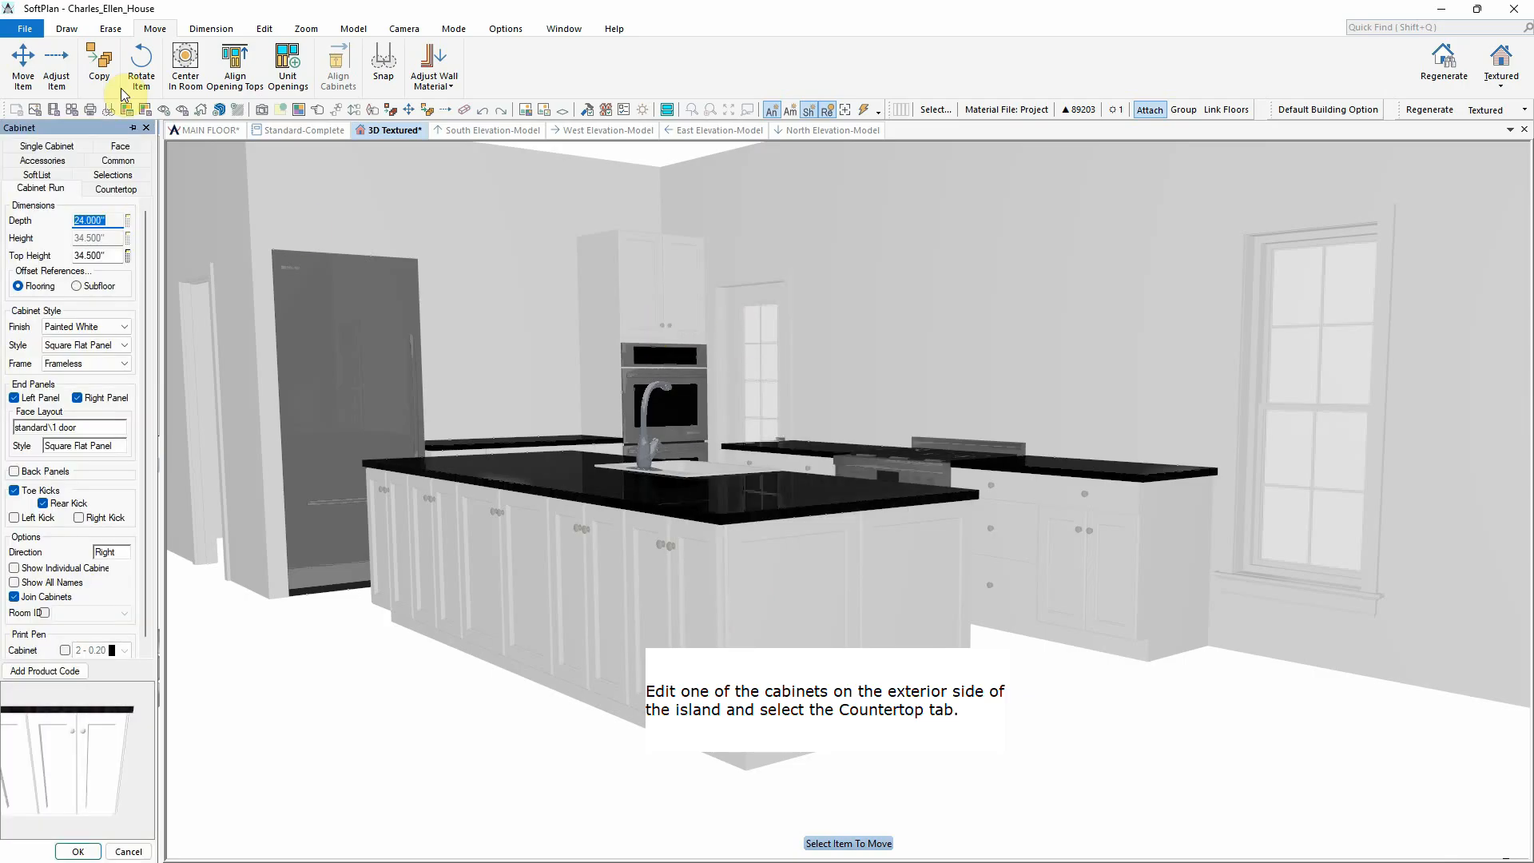
click(116, 189)
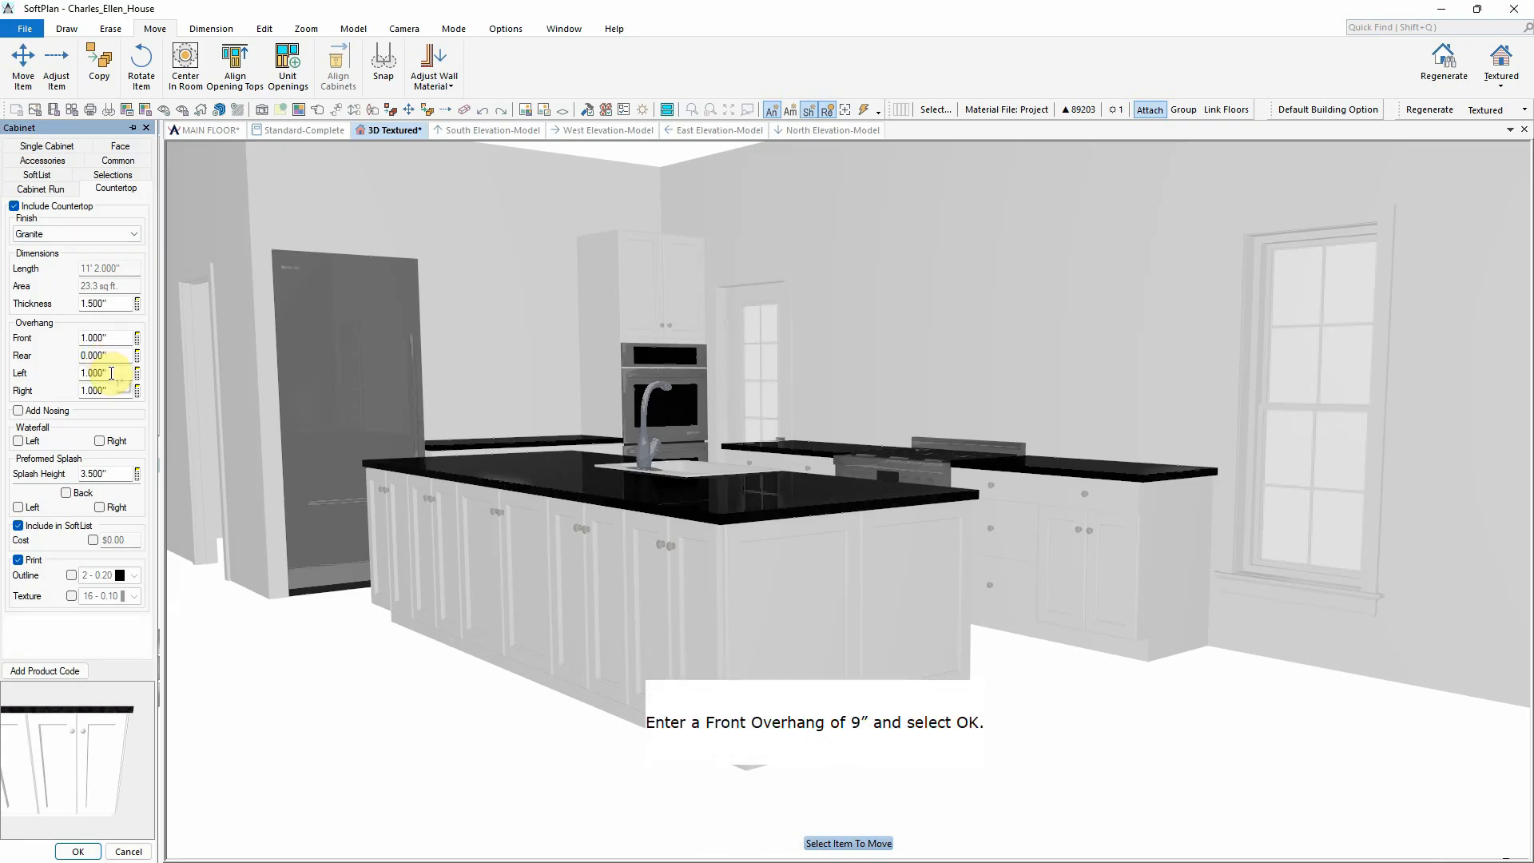
double_click(104, 338)
text(9)
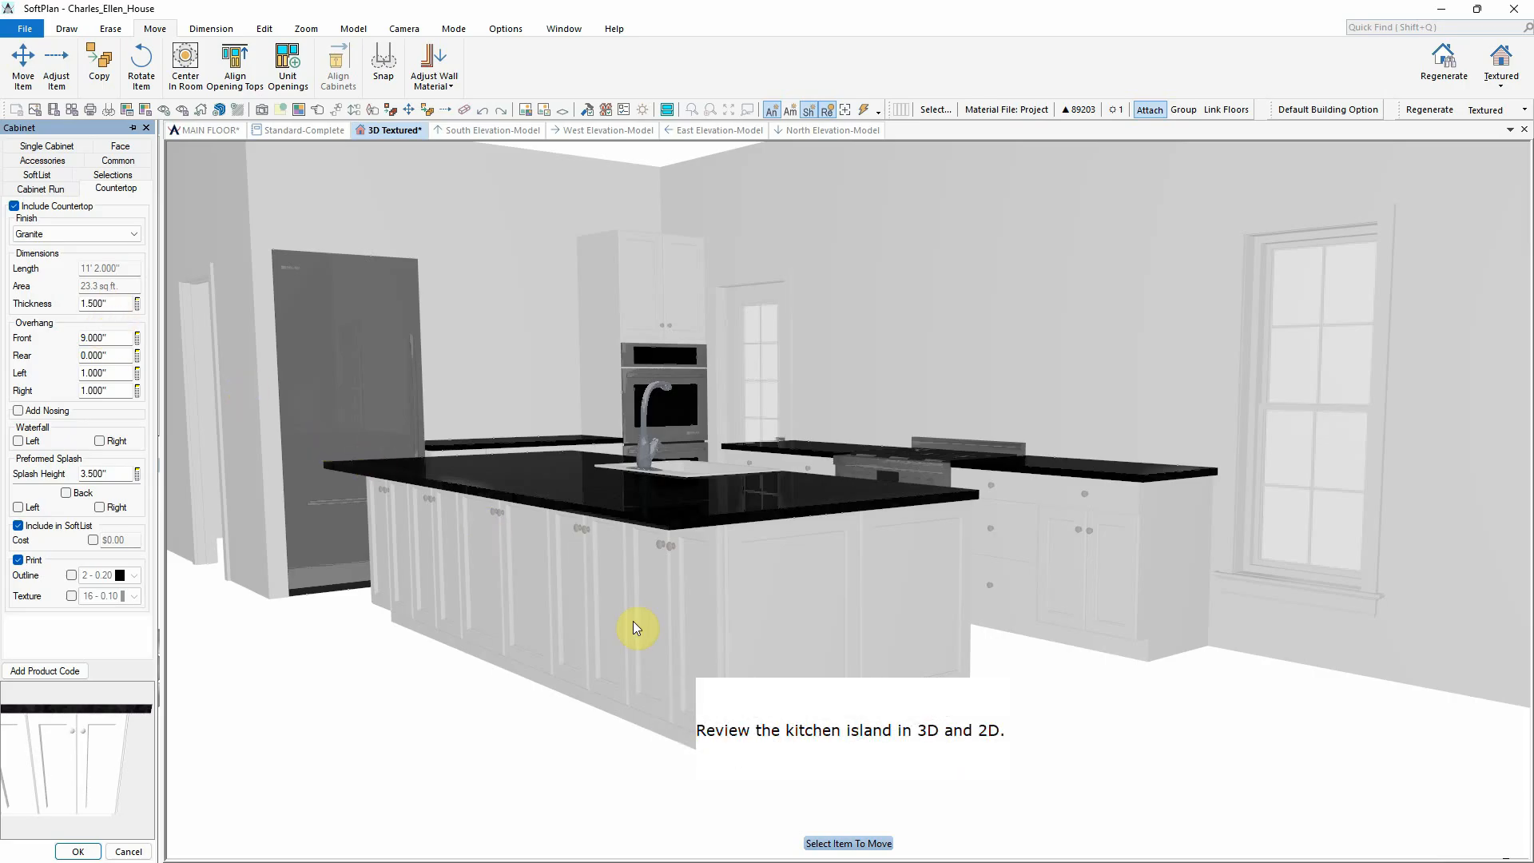
click(77, 852)
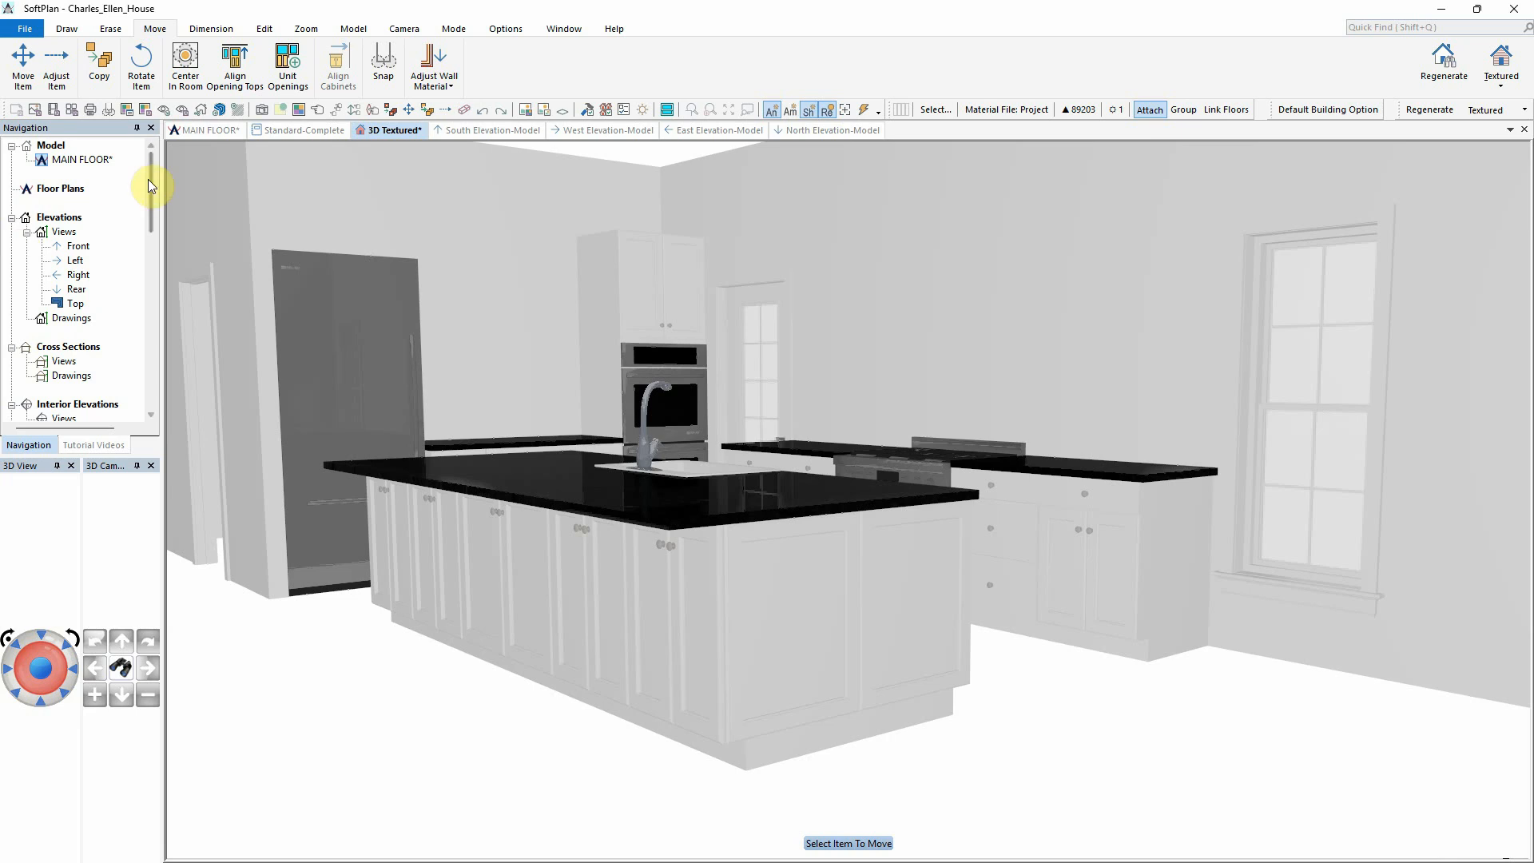
Step: Place two interior elevation markers in the main floor plan, one facing the range wall and one facing the horizontal cabinet run
click(206, 129)
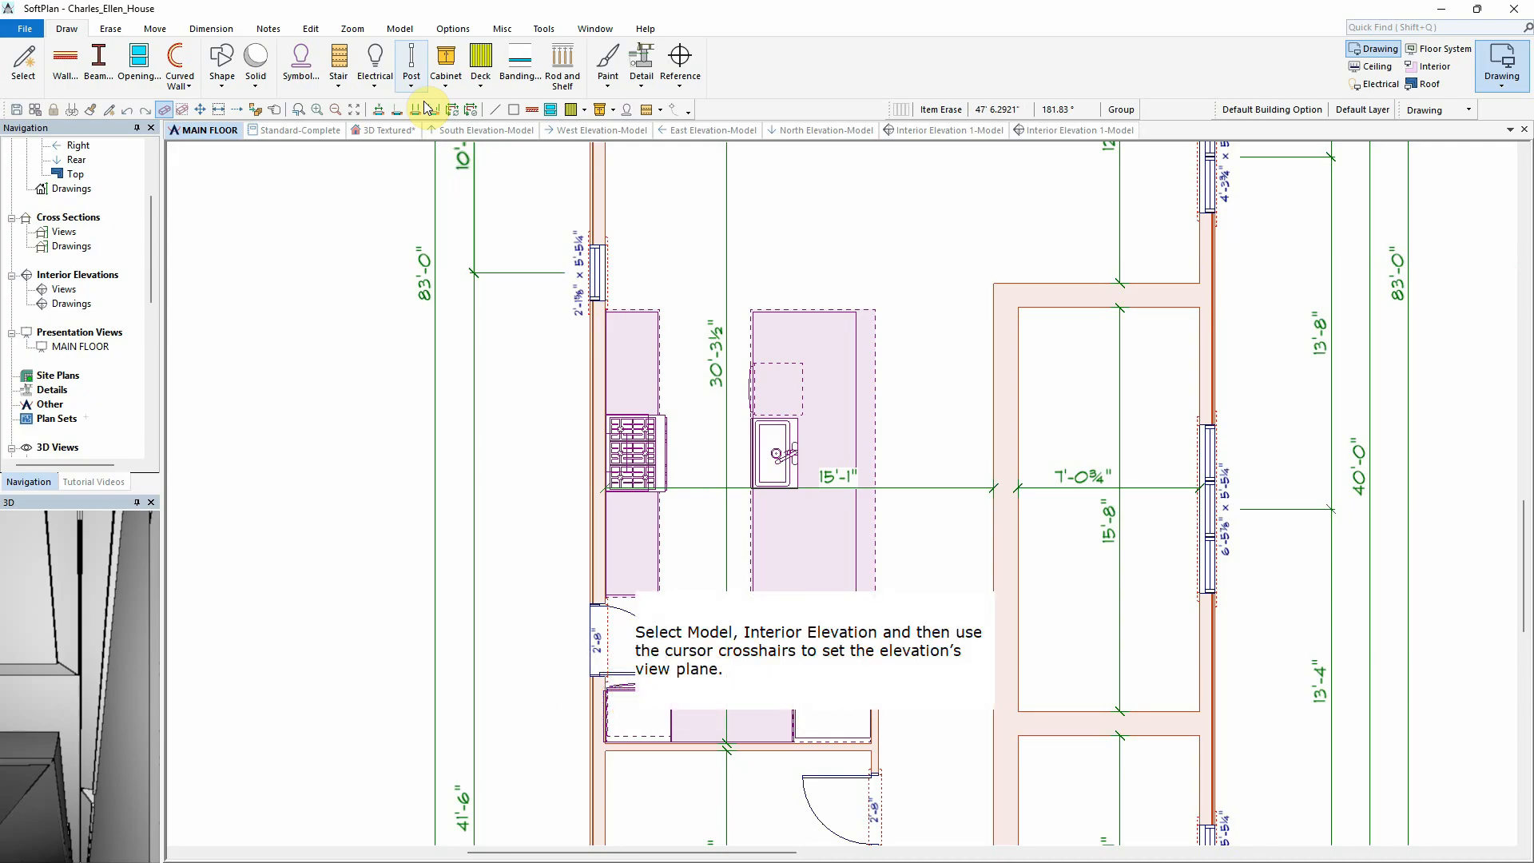
click(407, 32)
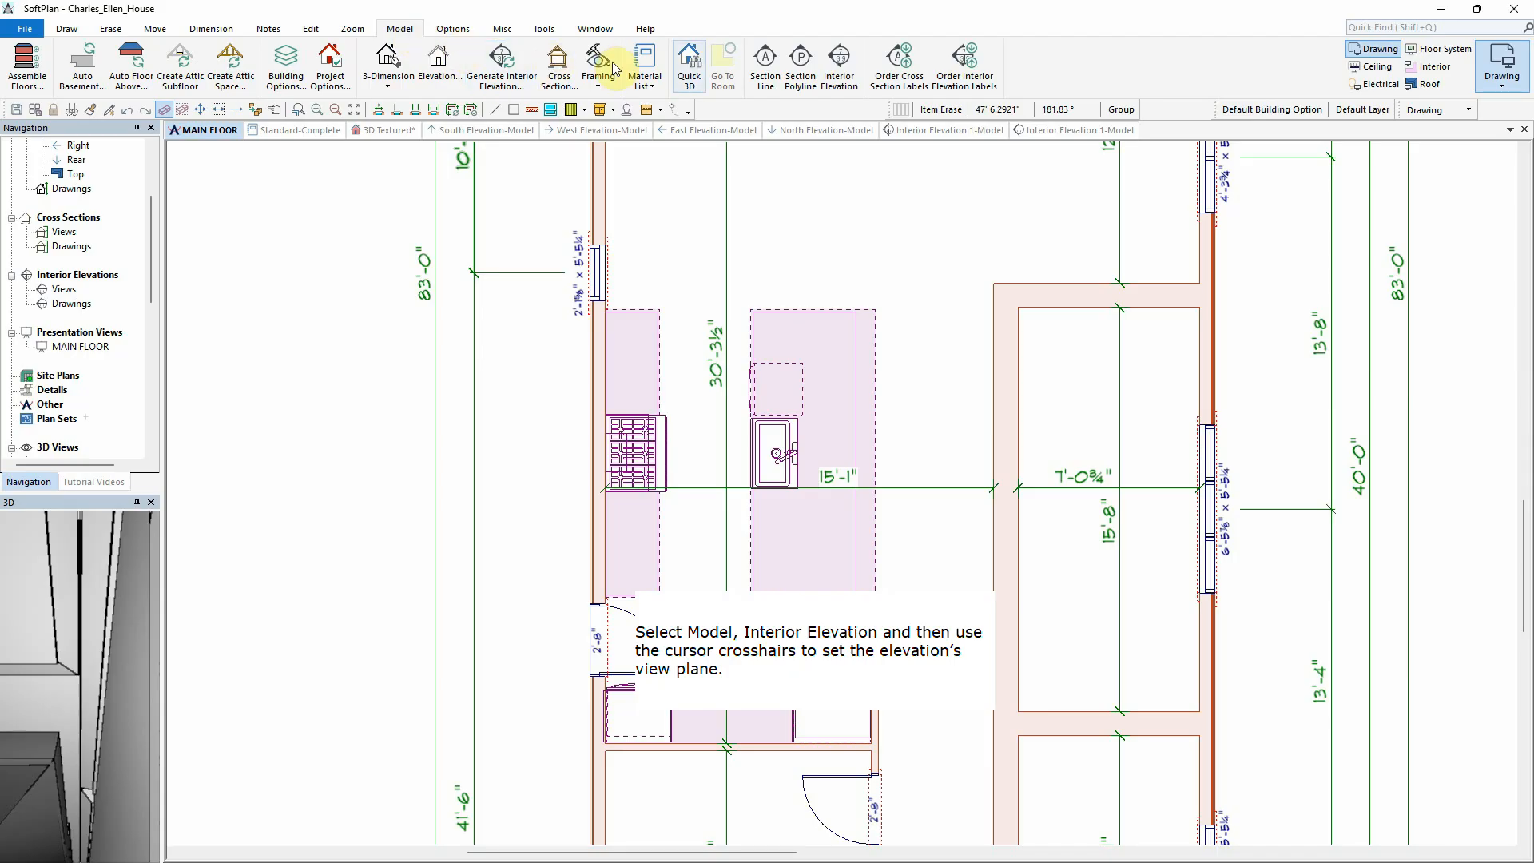
click(831, 64)
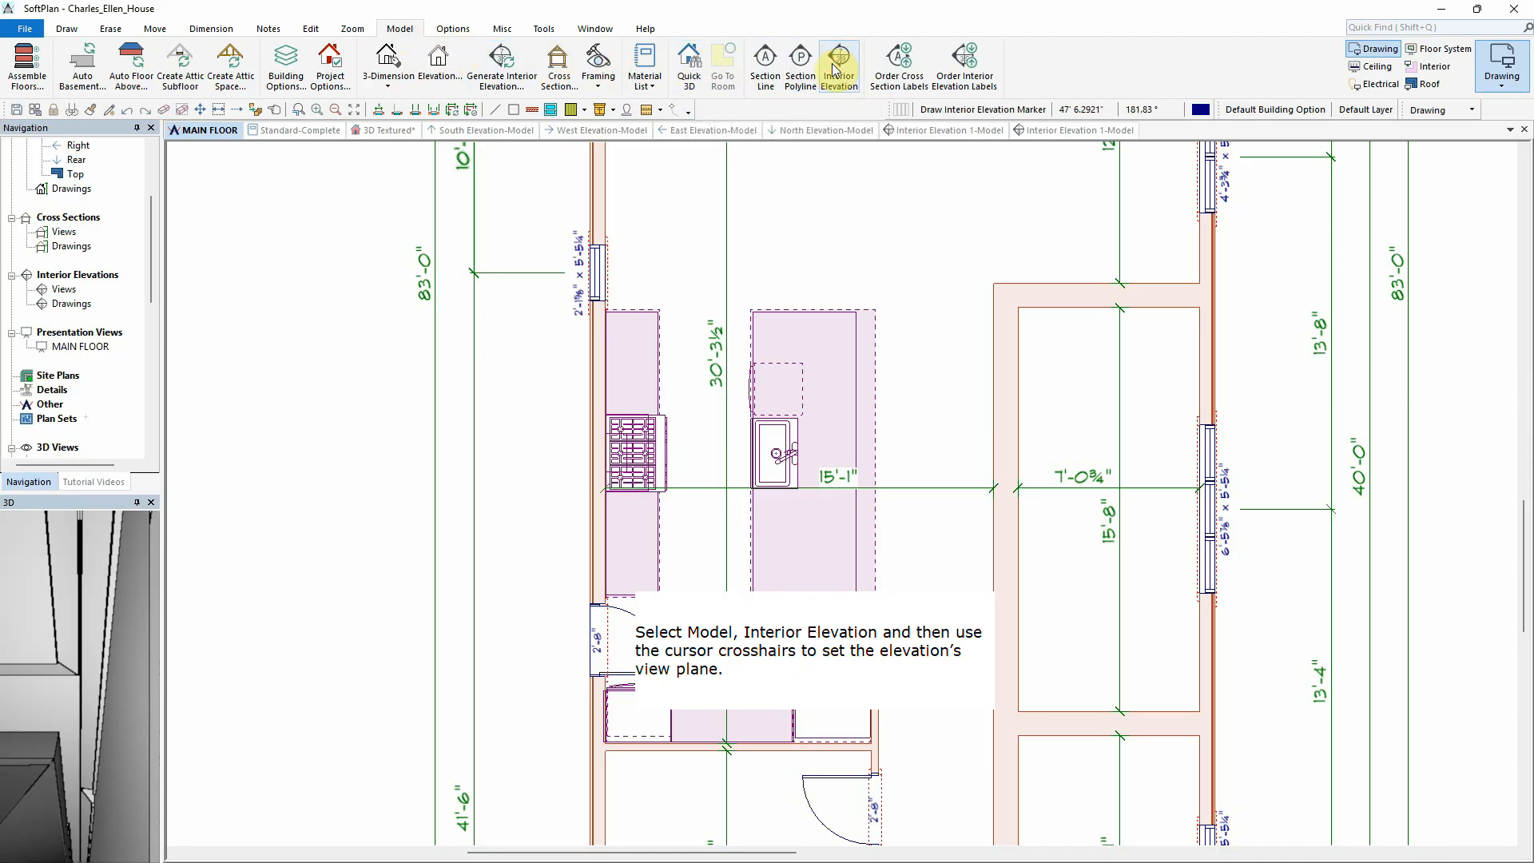
click(703, 526)
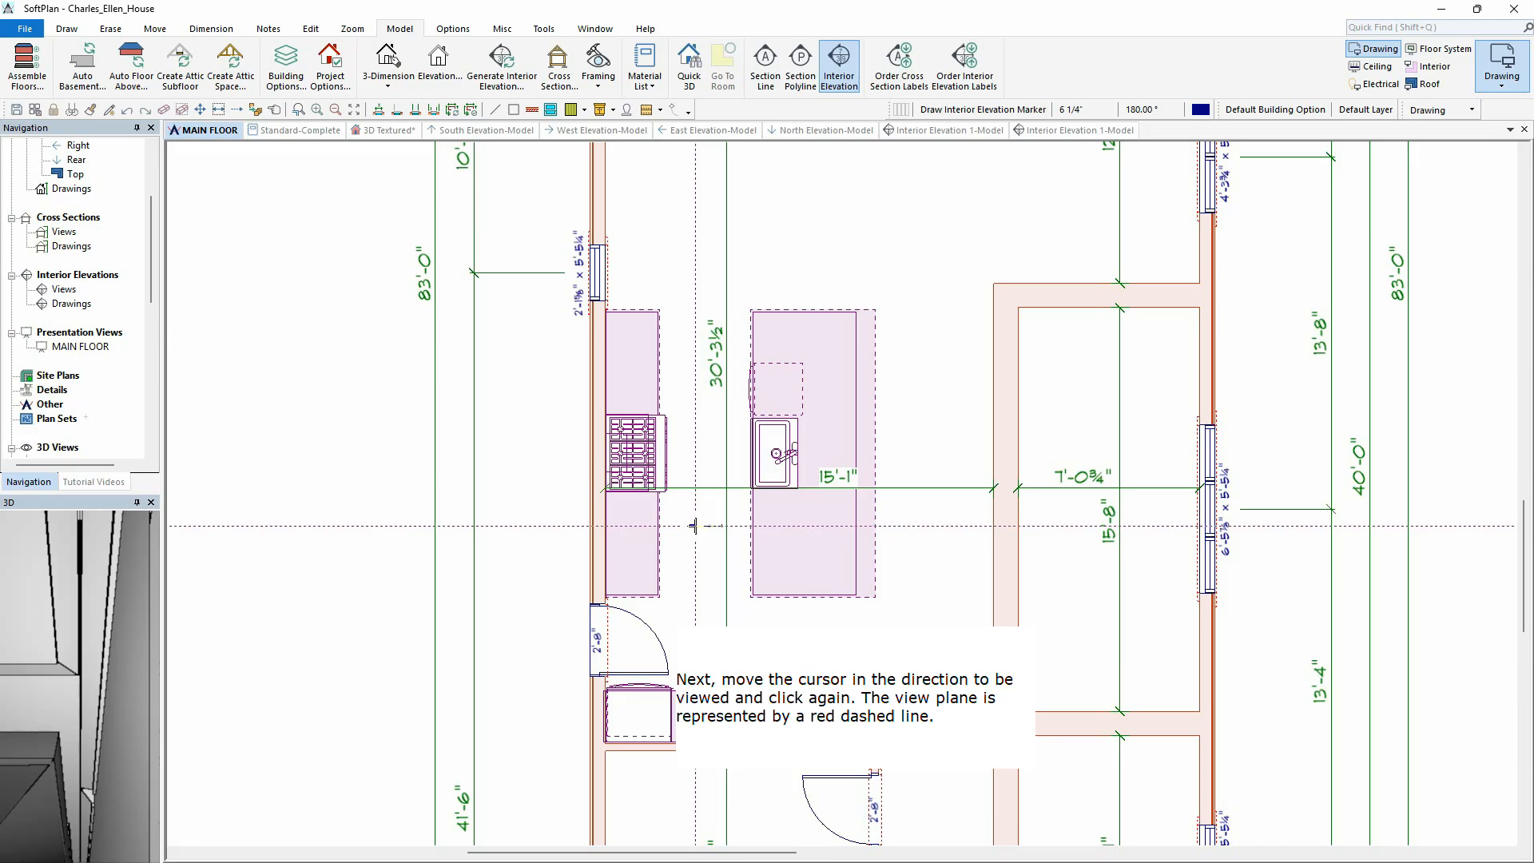
click(698, 526)
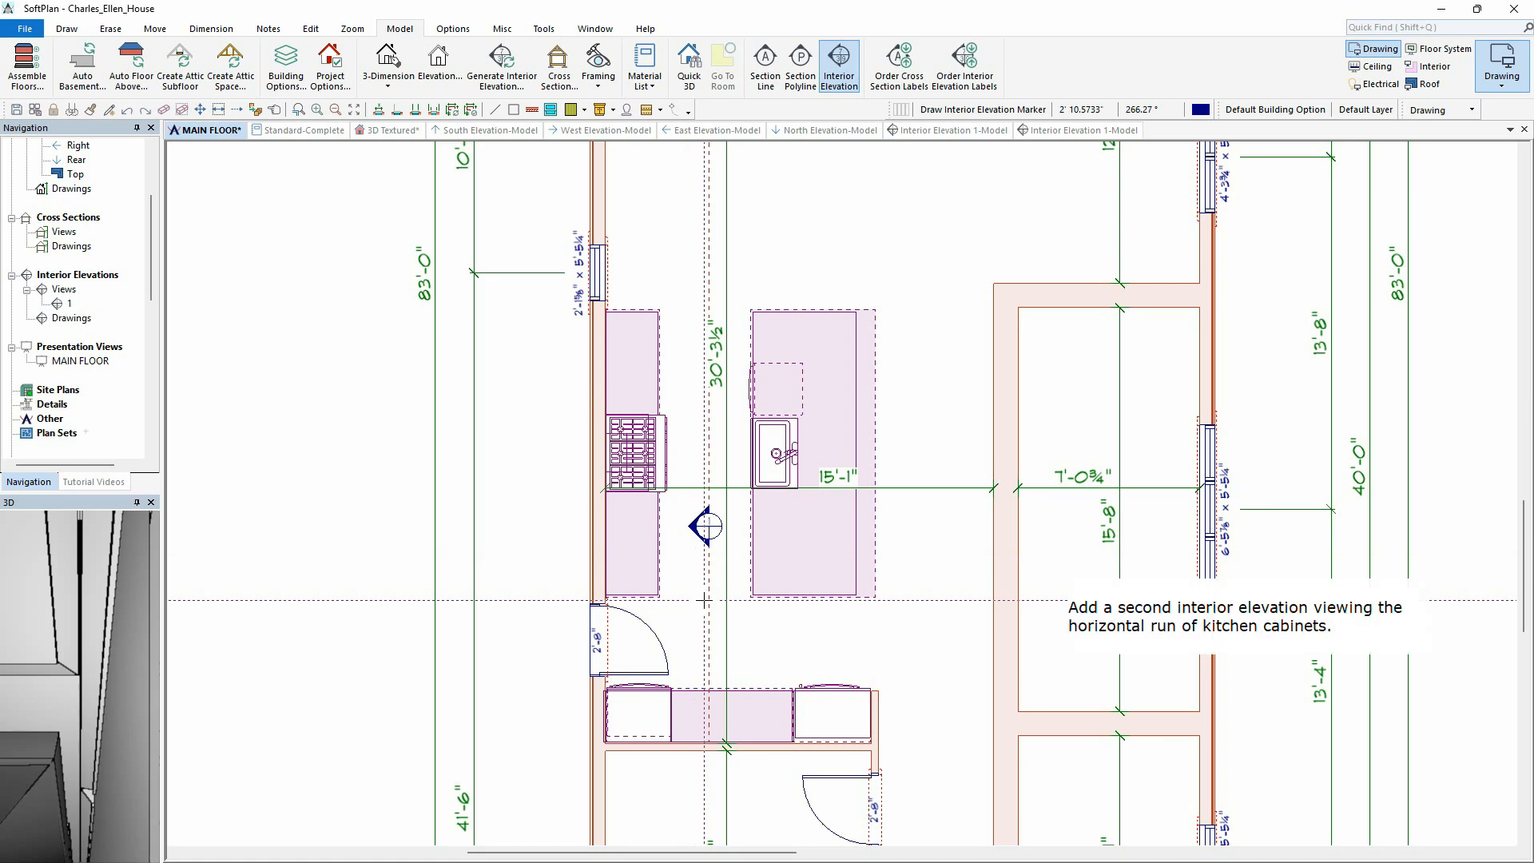
click(780, 626)
click(783, 635)
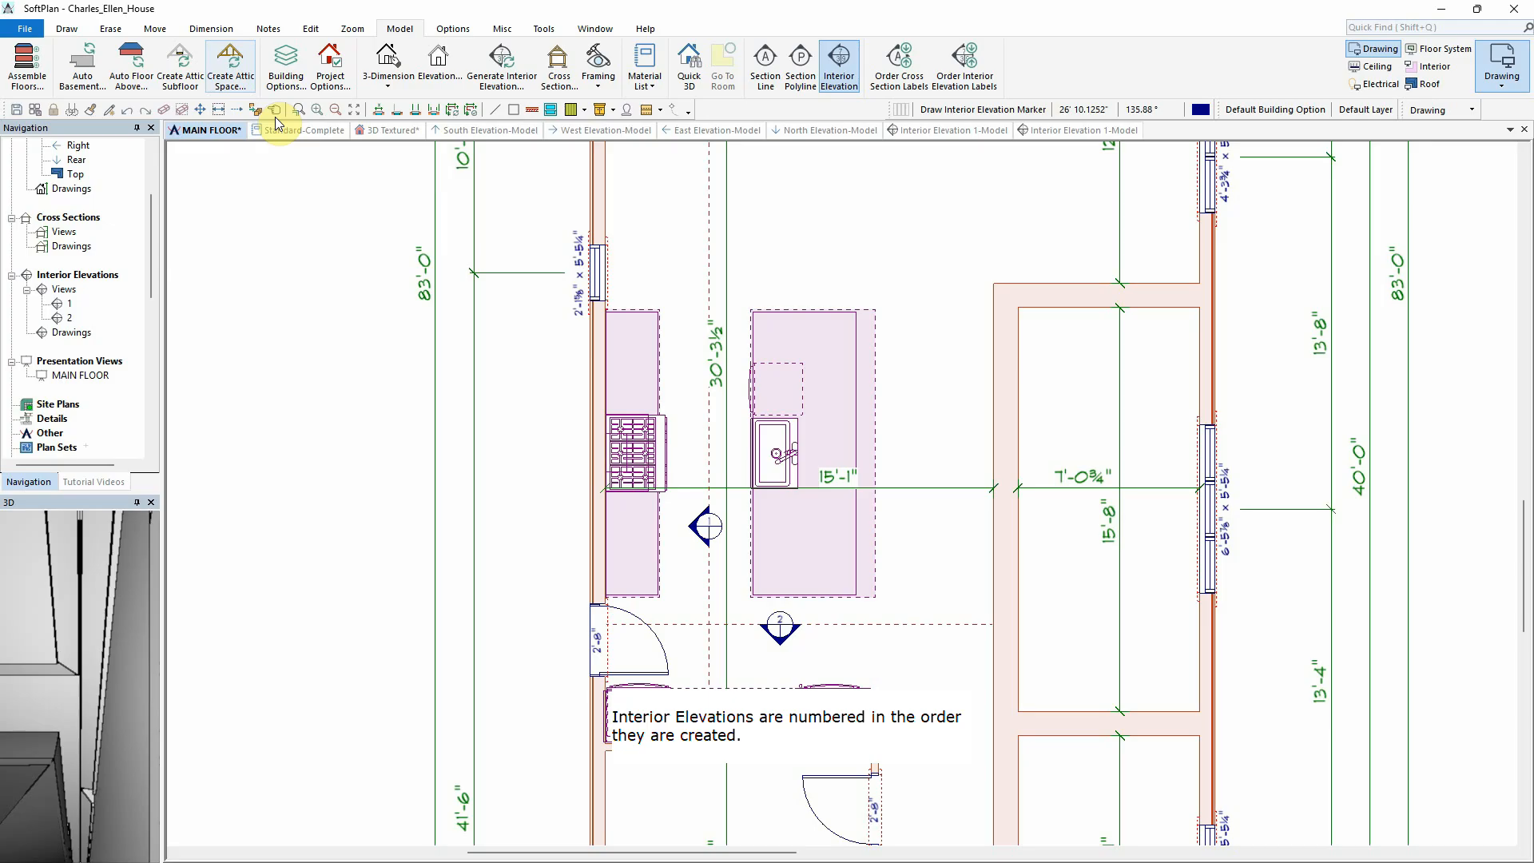
Step: Adjust the view planes of both interior elevation markers so they span only the kitchen cabinetry
click(154, 28)
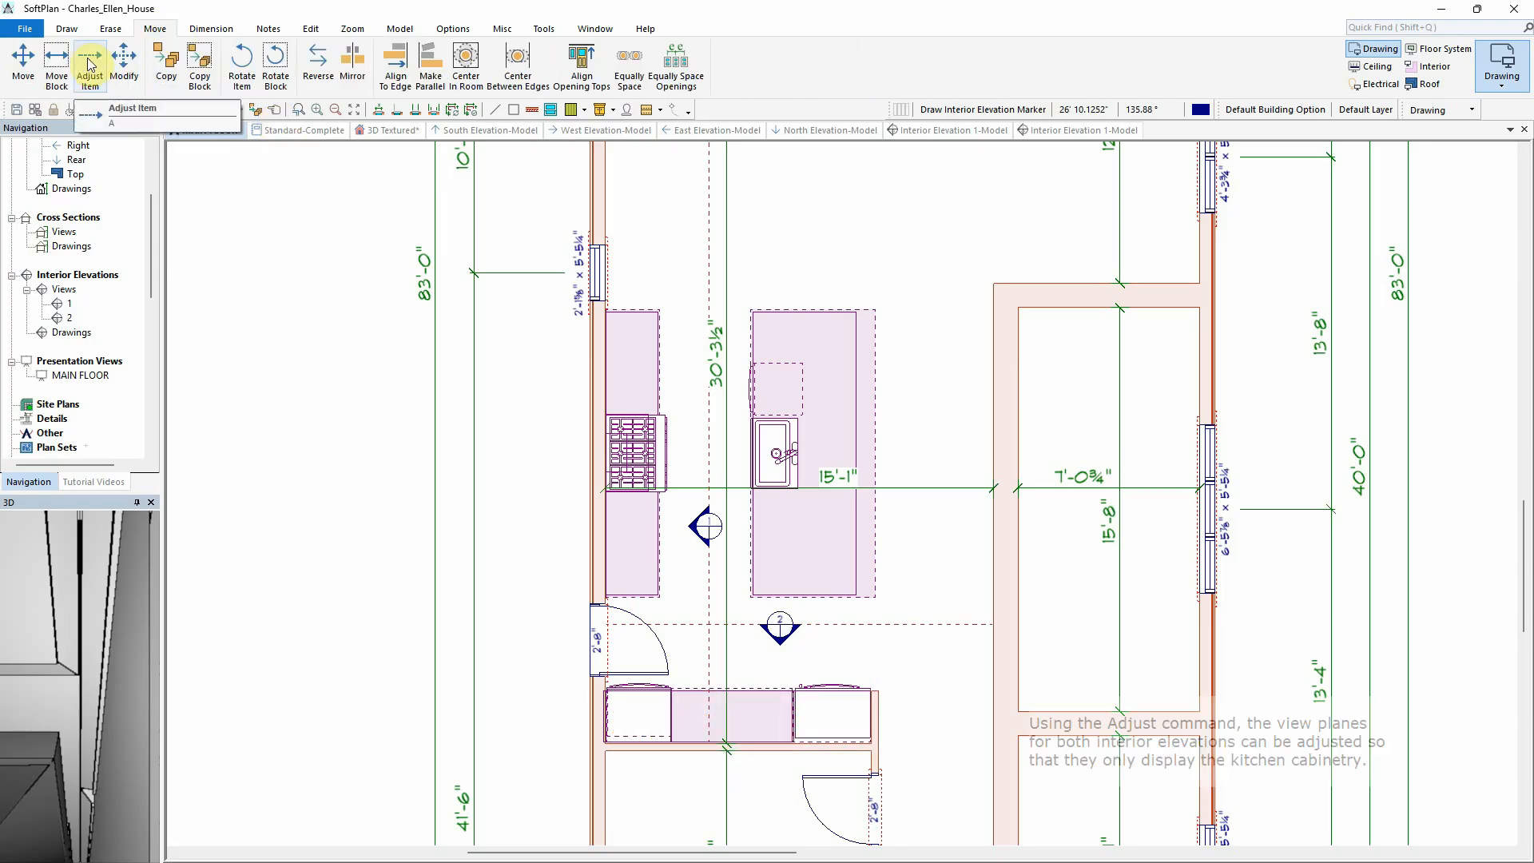
click(90, 64)
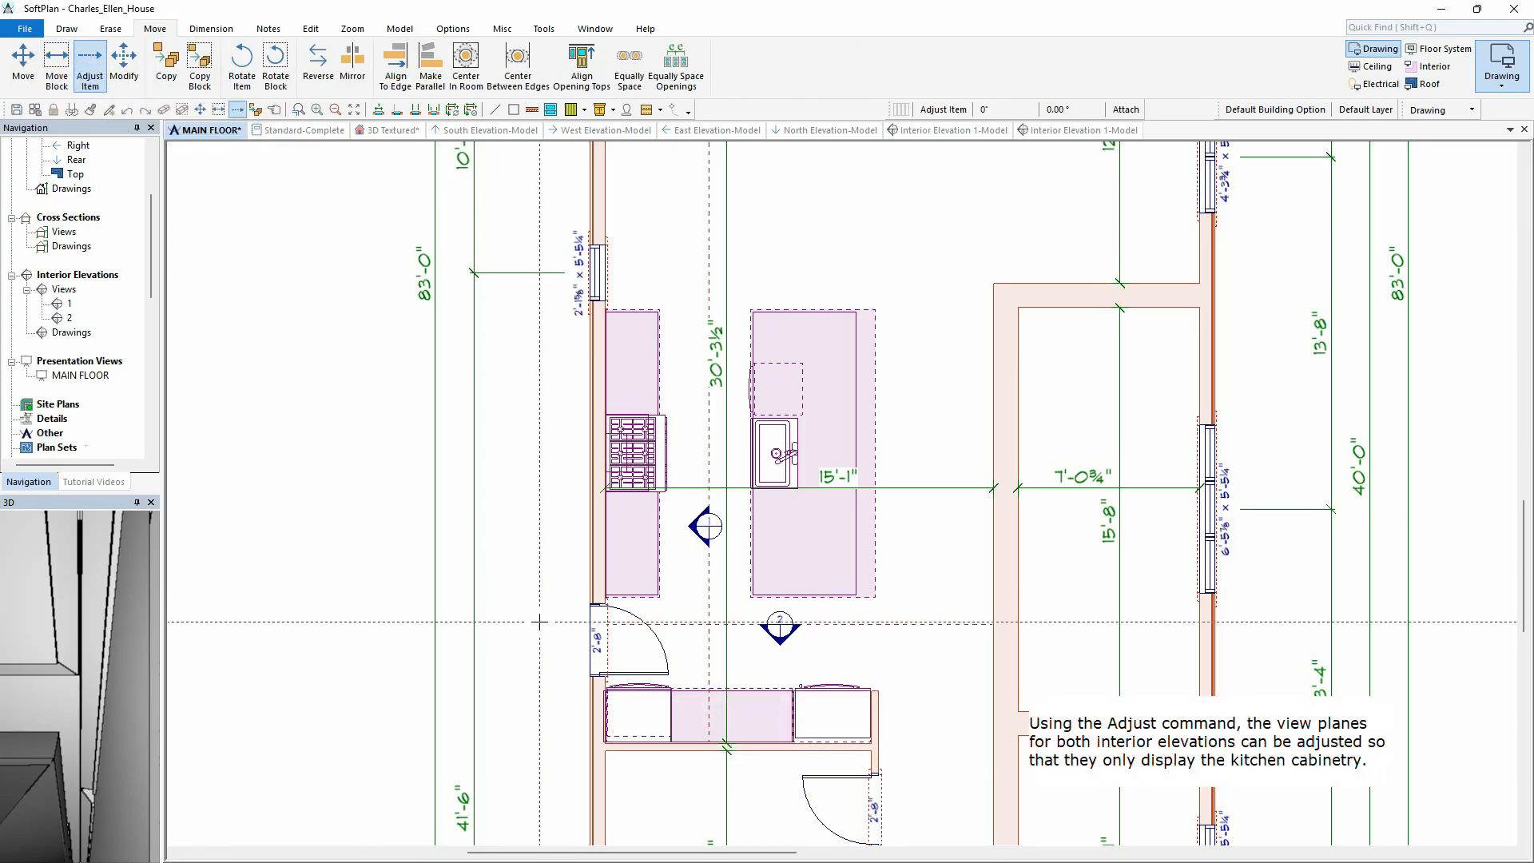
click(706, 525)
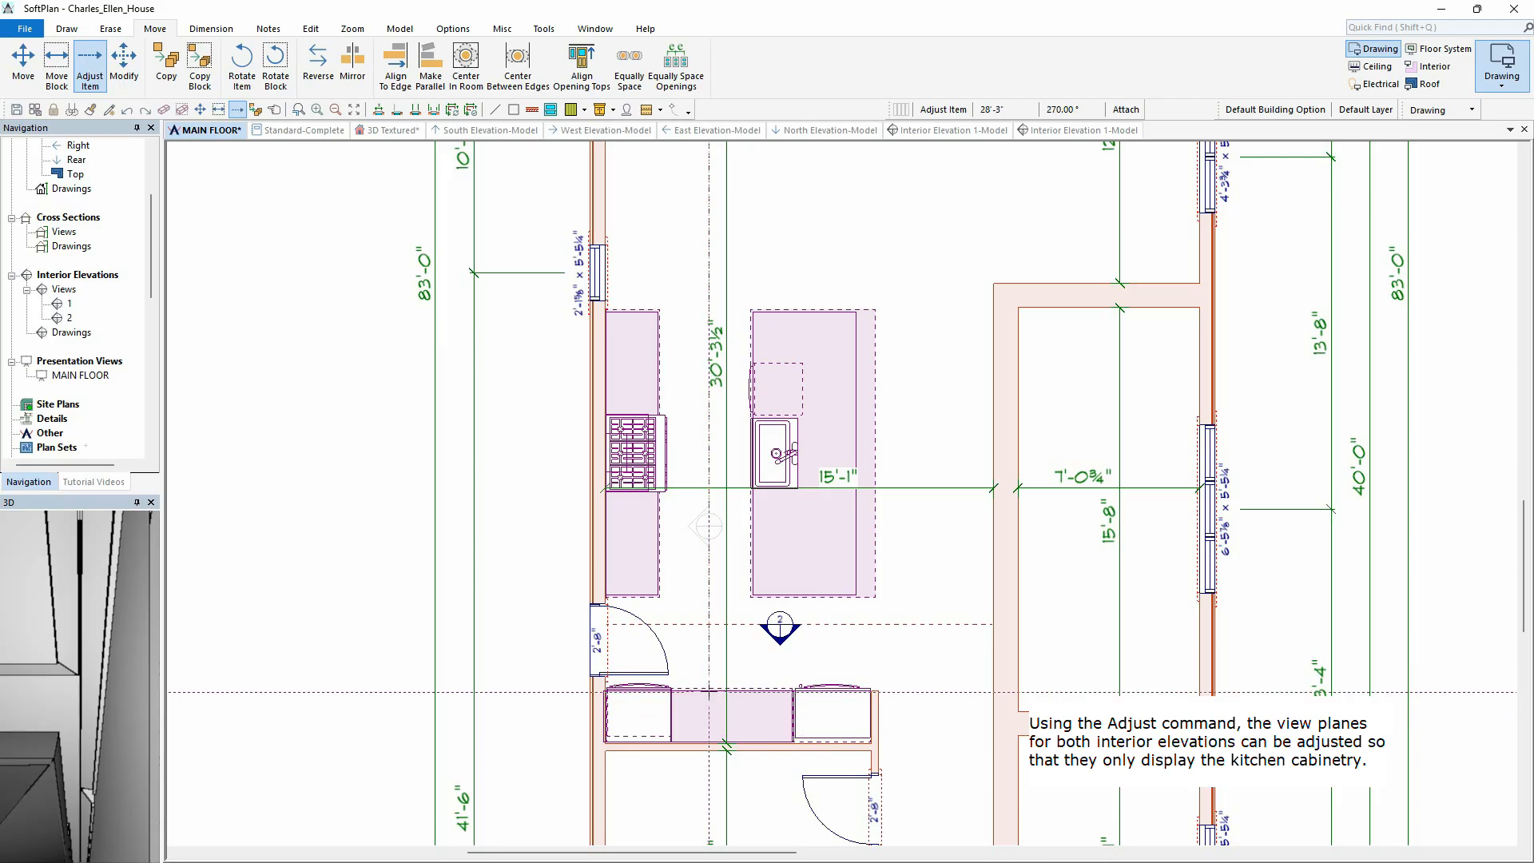
click(709, 596)
click(780, 625)
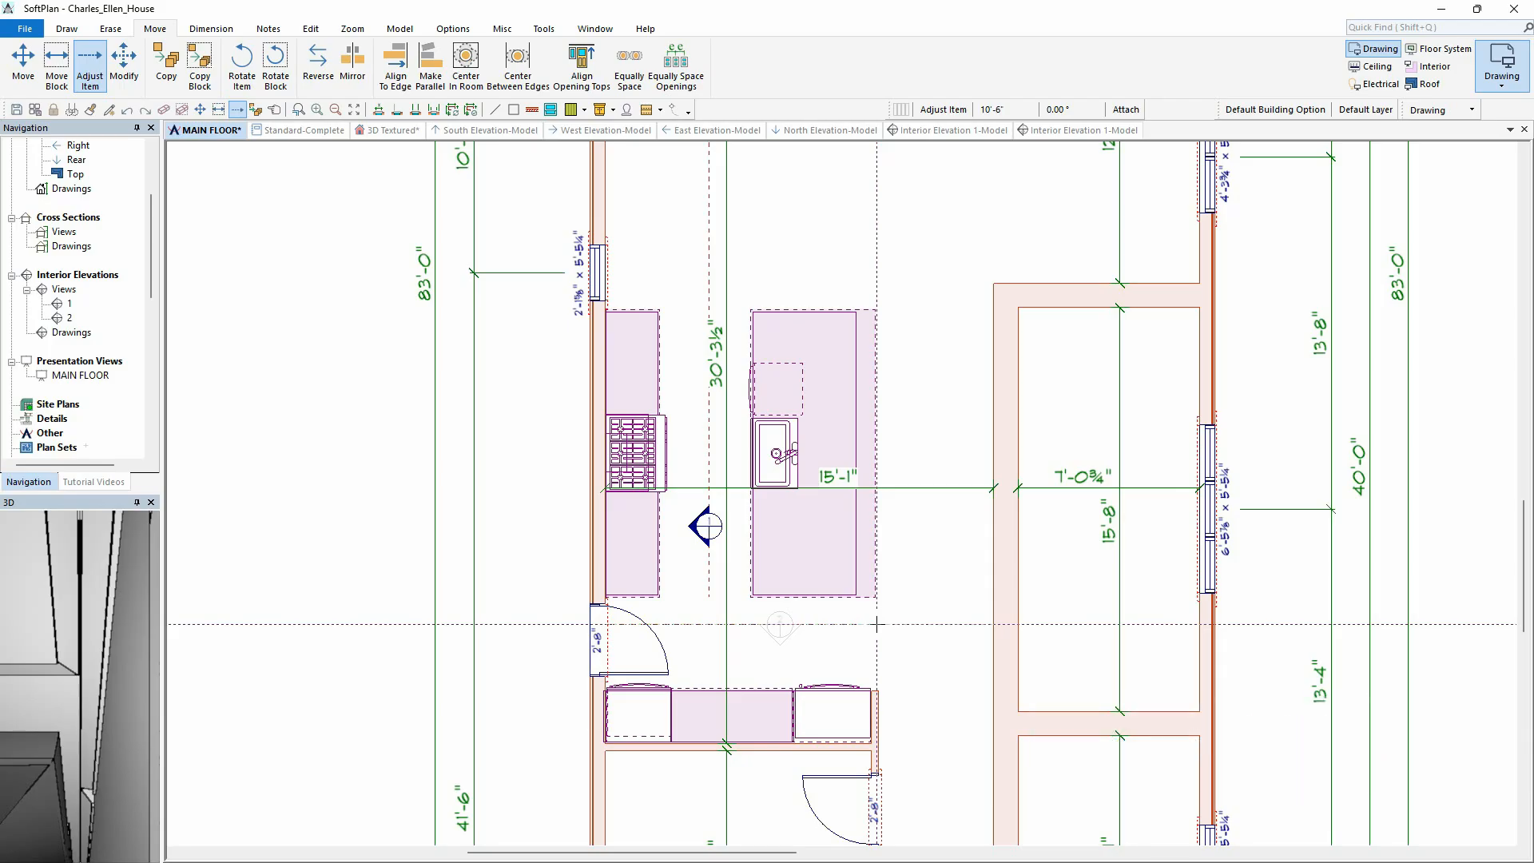
click(876, 623)
middle_drag(848, 386, 837, 631)
click(690, 305)
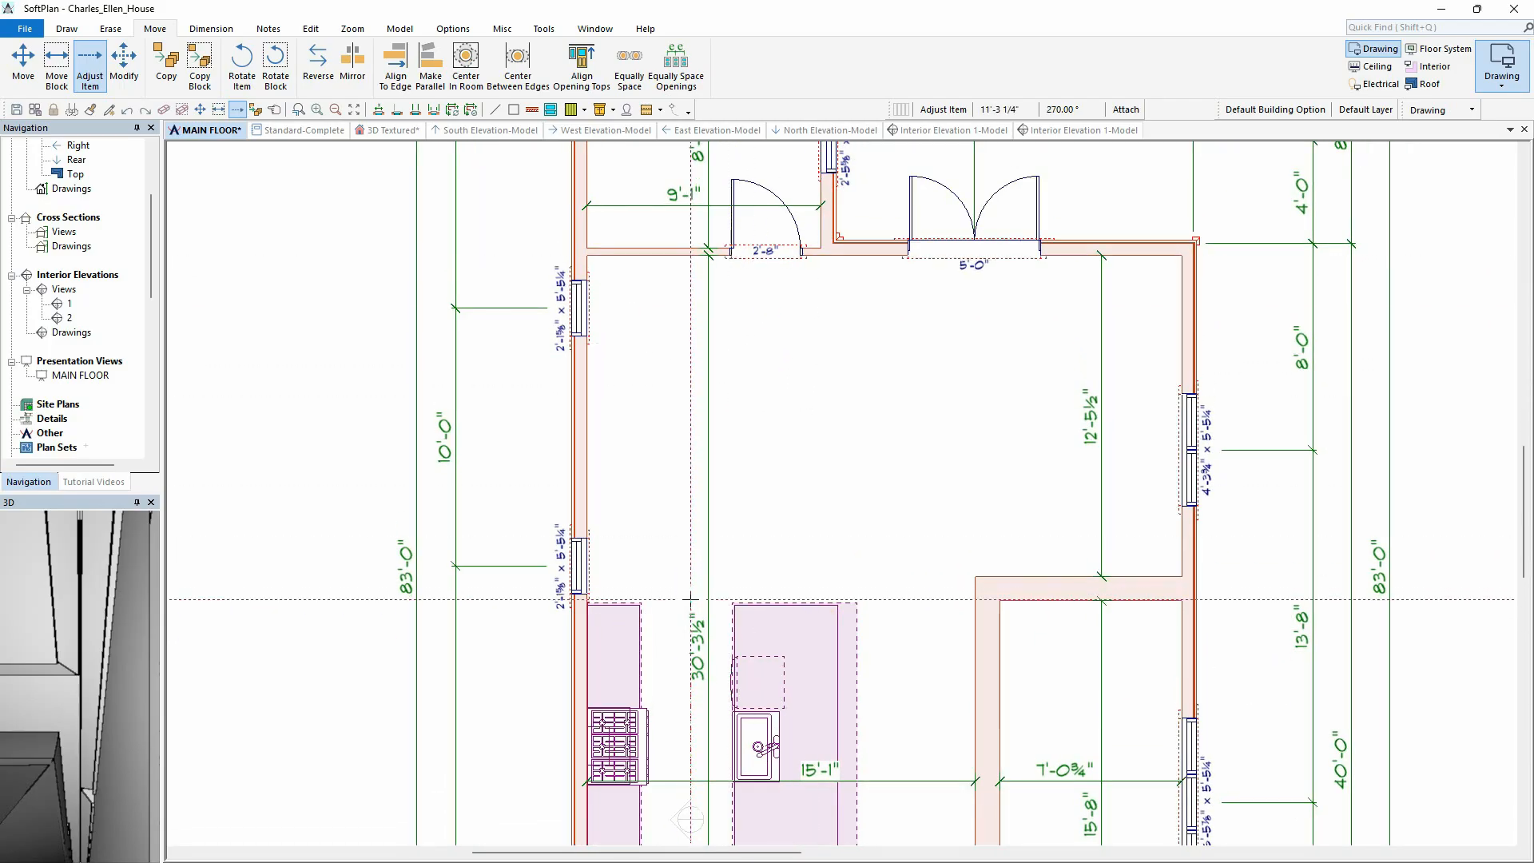
click(765, 604)
Step: Open the view of the interior elevation facing the range wall from its marker in the floor plan
middle_drag(755, 508, 760, 432)
scroll(759, 592, up, 2)
scroll(836, 473, down, 1)
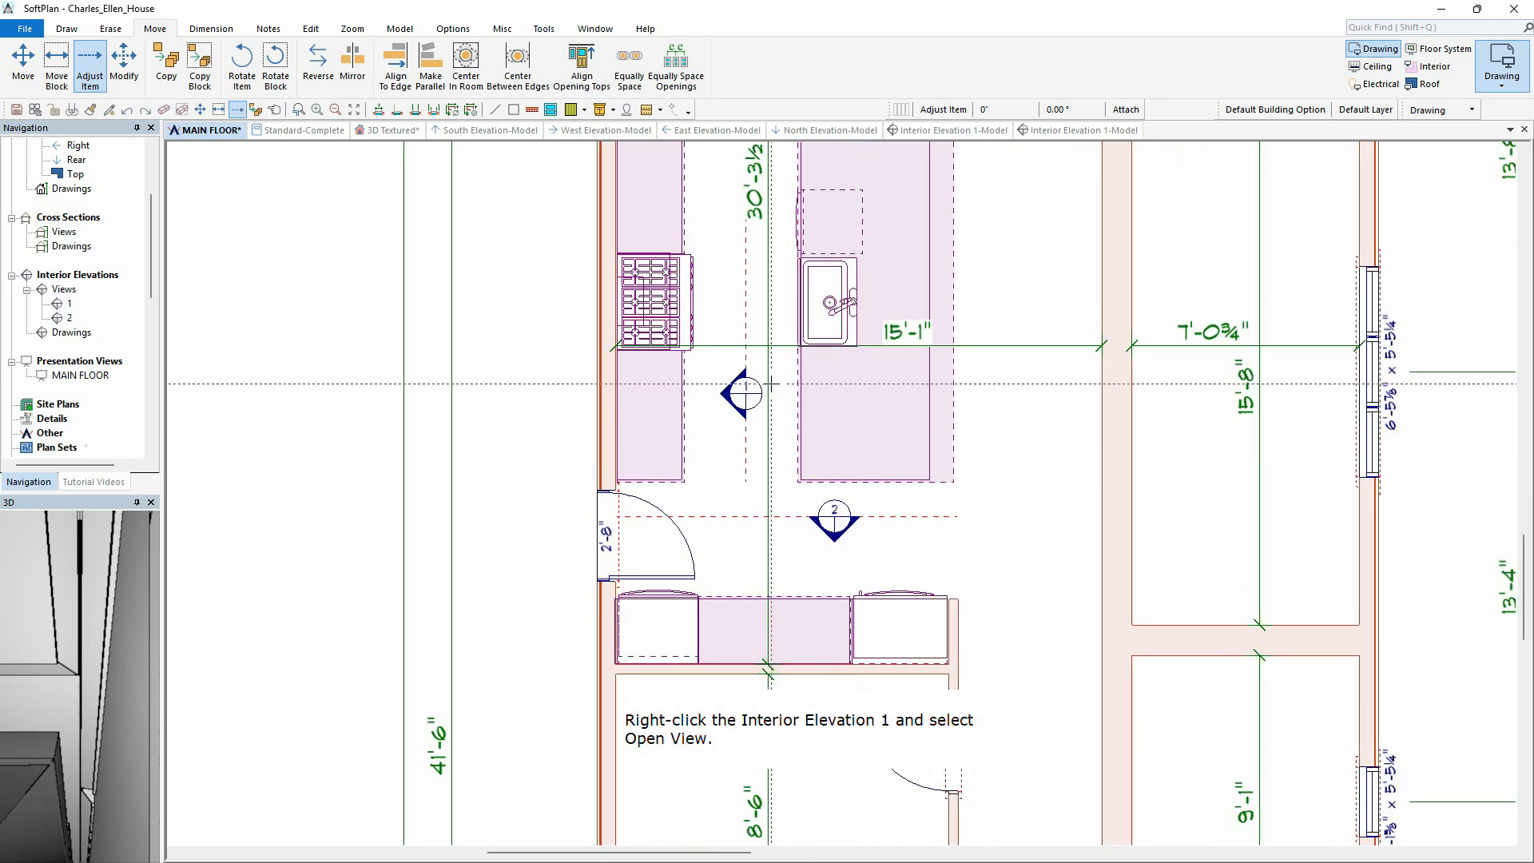
right_click(744, 390)
click(813, 419)
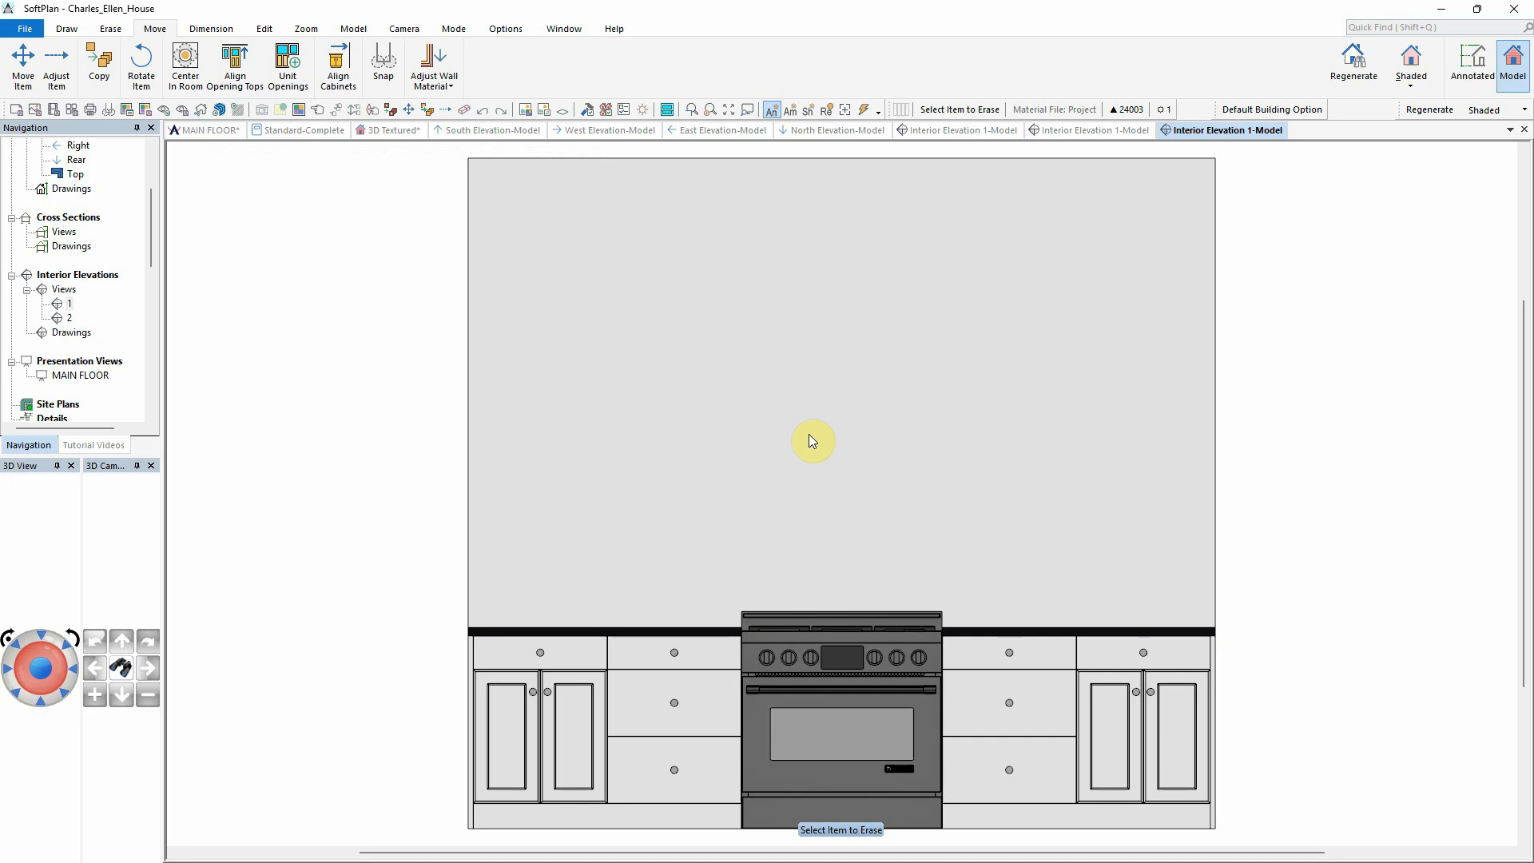
Step: Add a wall cabinet above each of the four base cabinets flanking the range
right_click(583, 648)
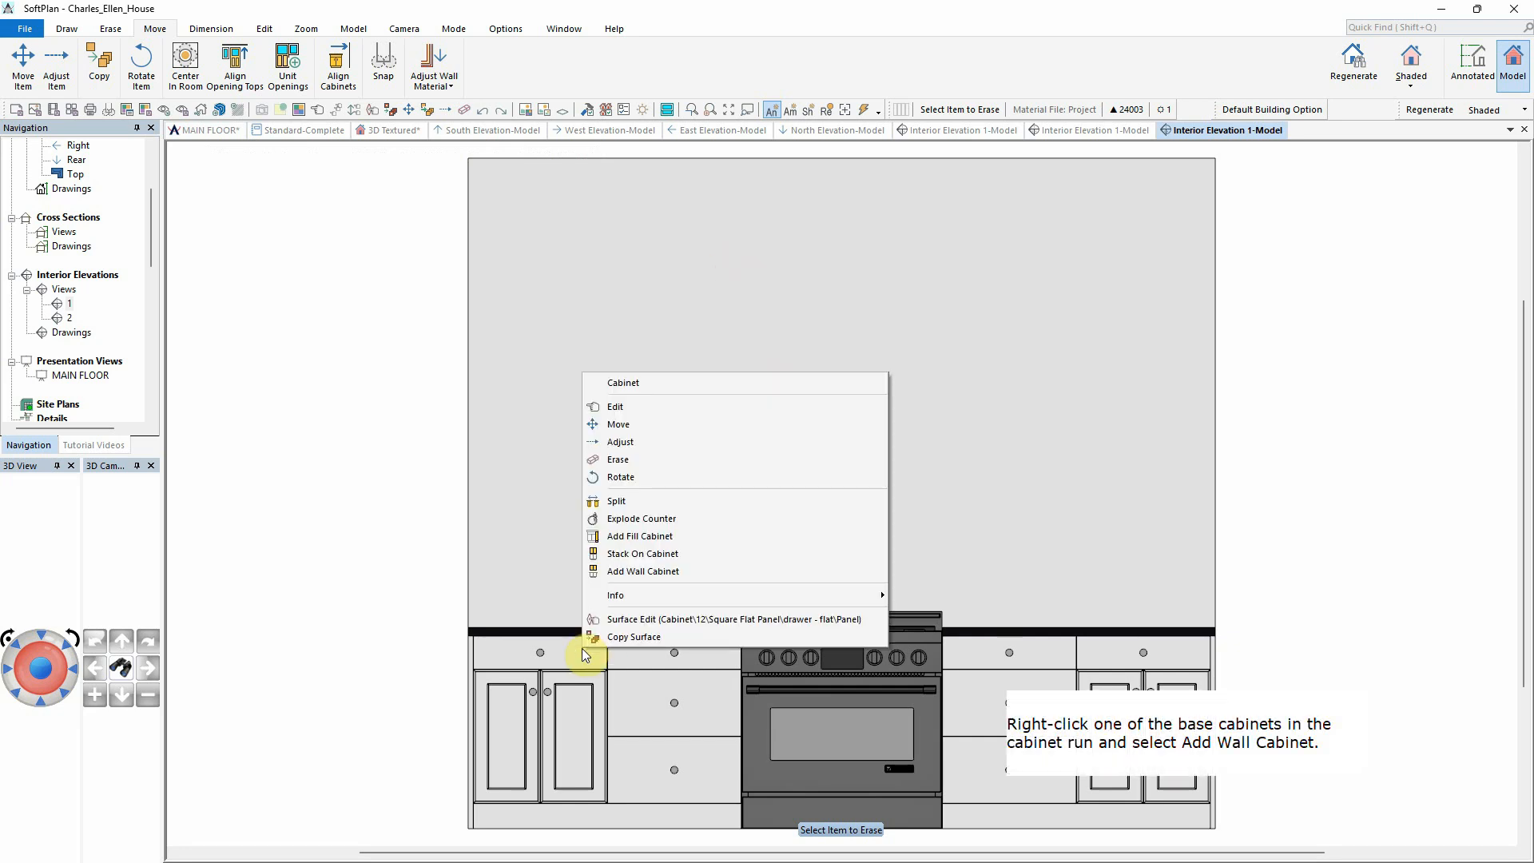
click(673, 572)
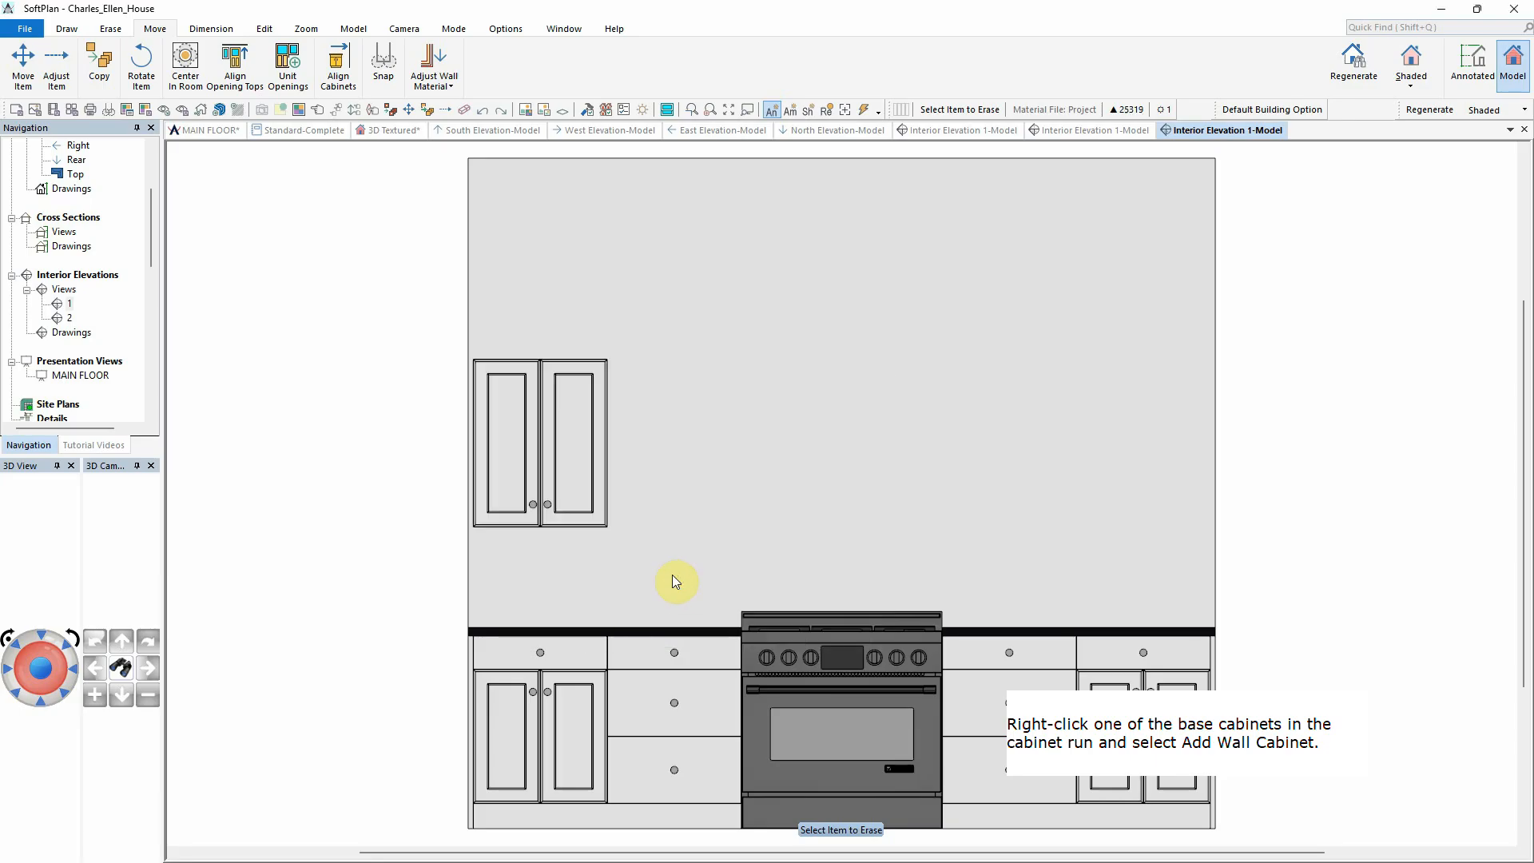
right_click(702, 655)
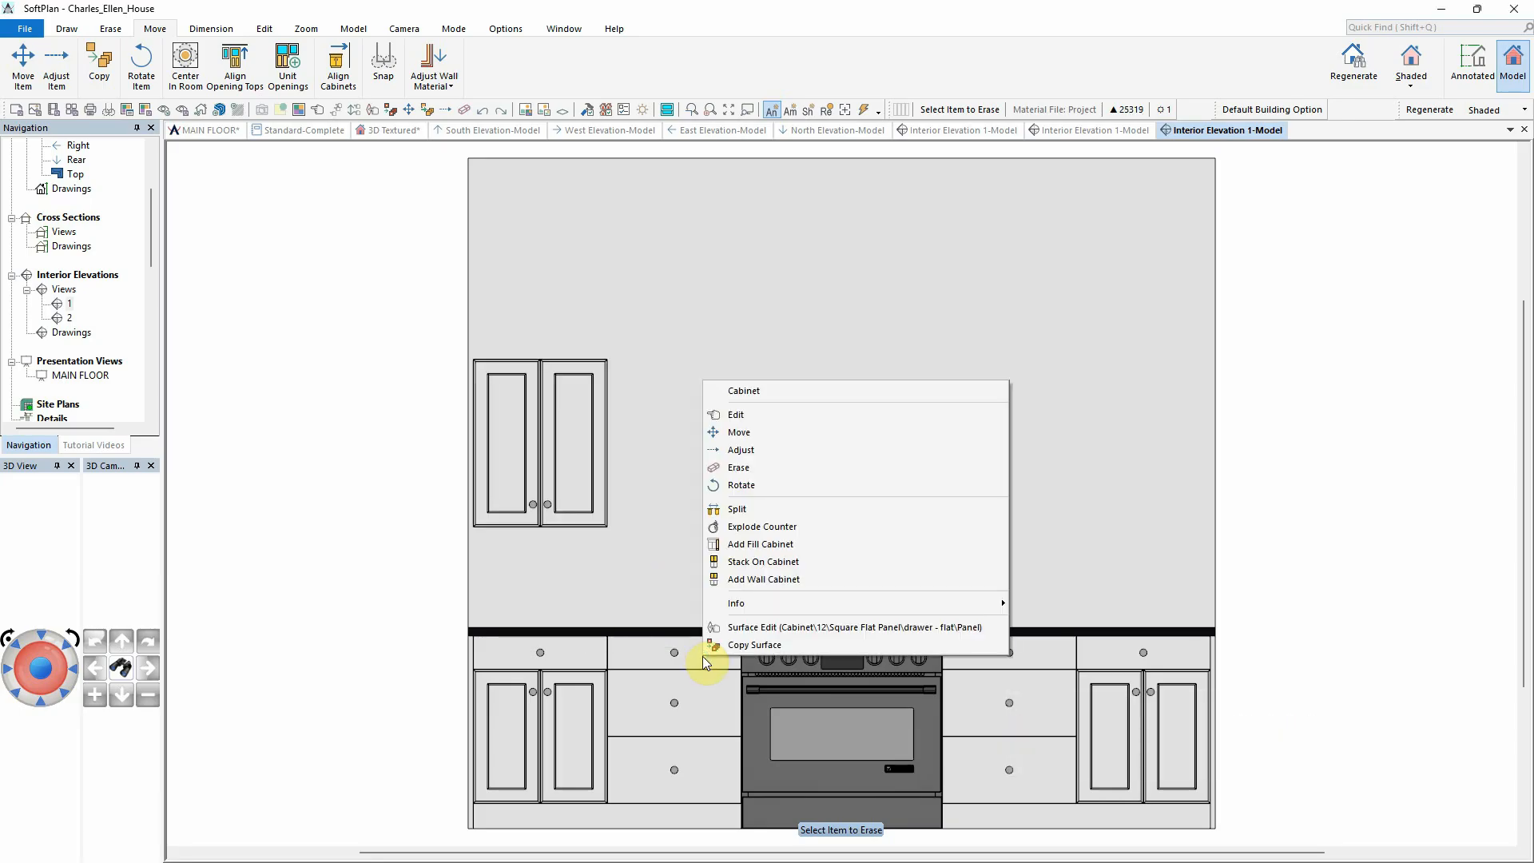
click(770, 572)
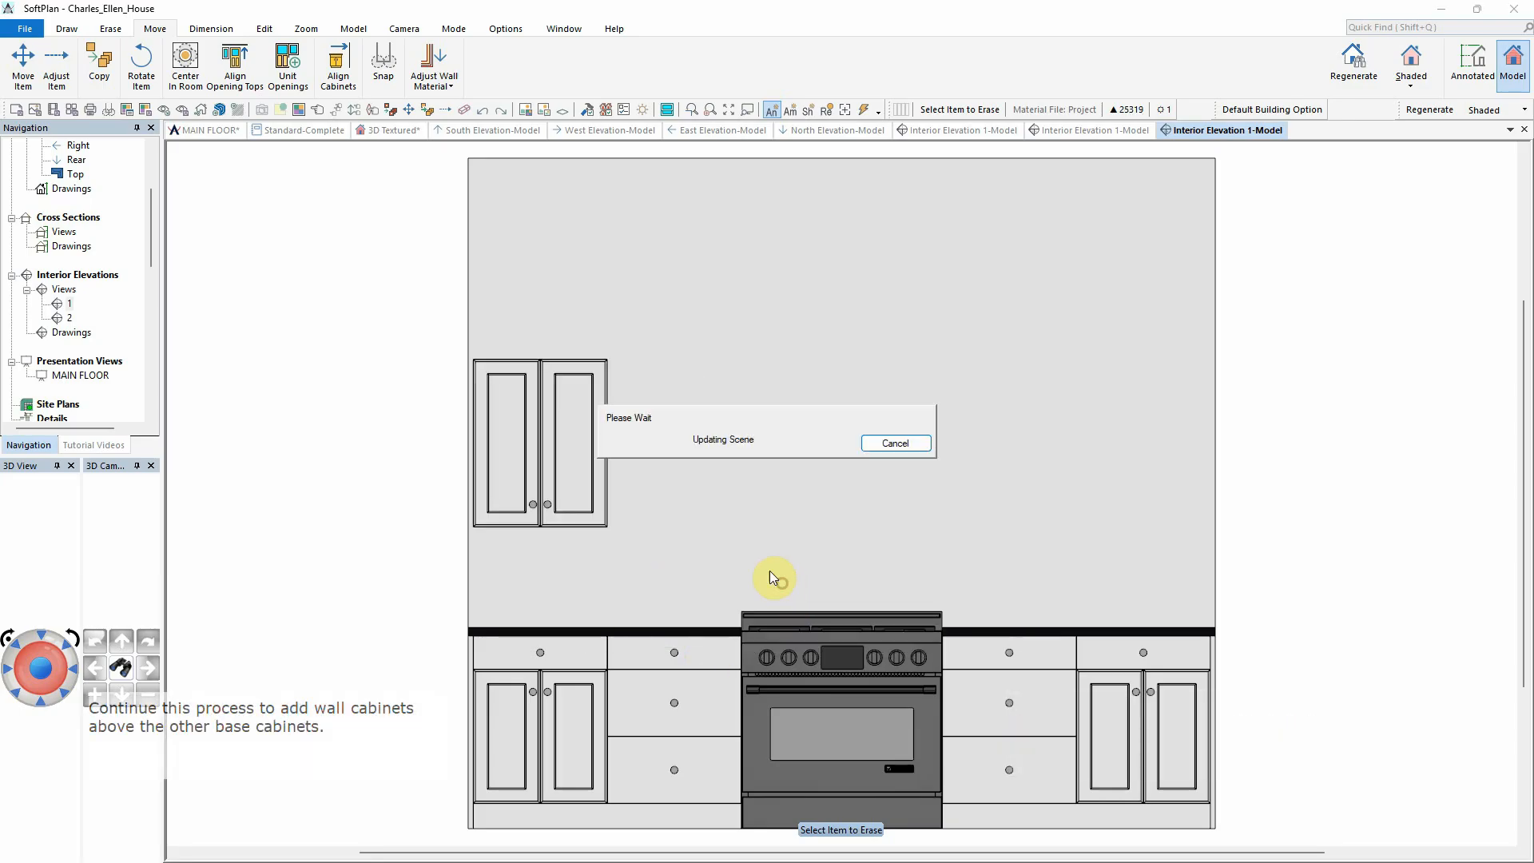
right_click(1010, 659)
click(1086, 583)
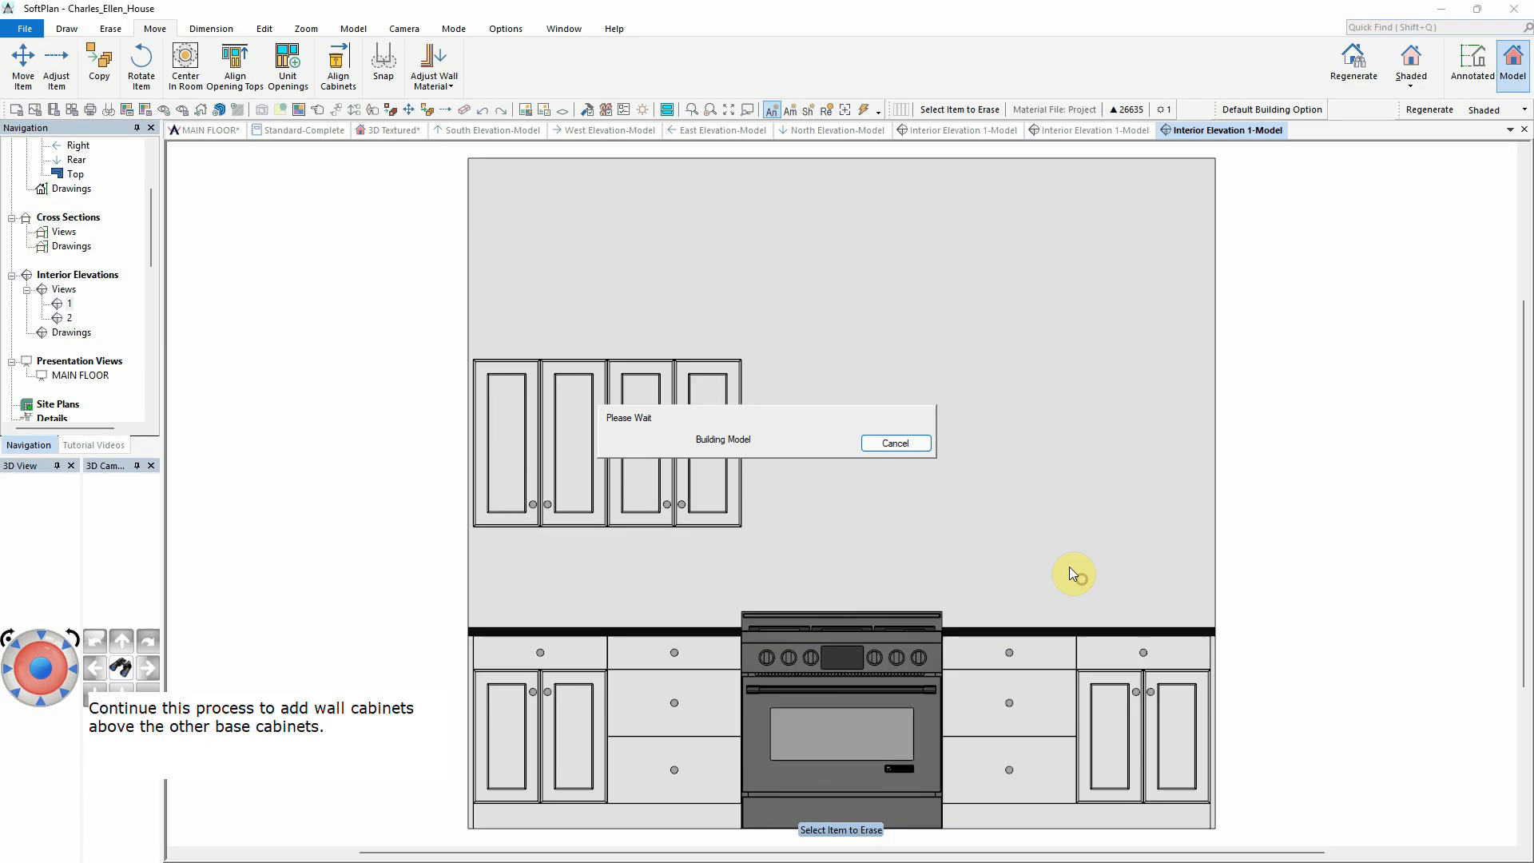
right_click(1112, 664)
click(1185, 592)
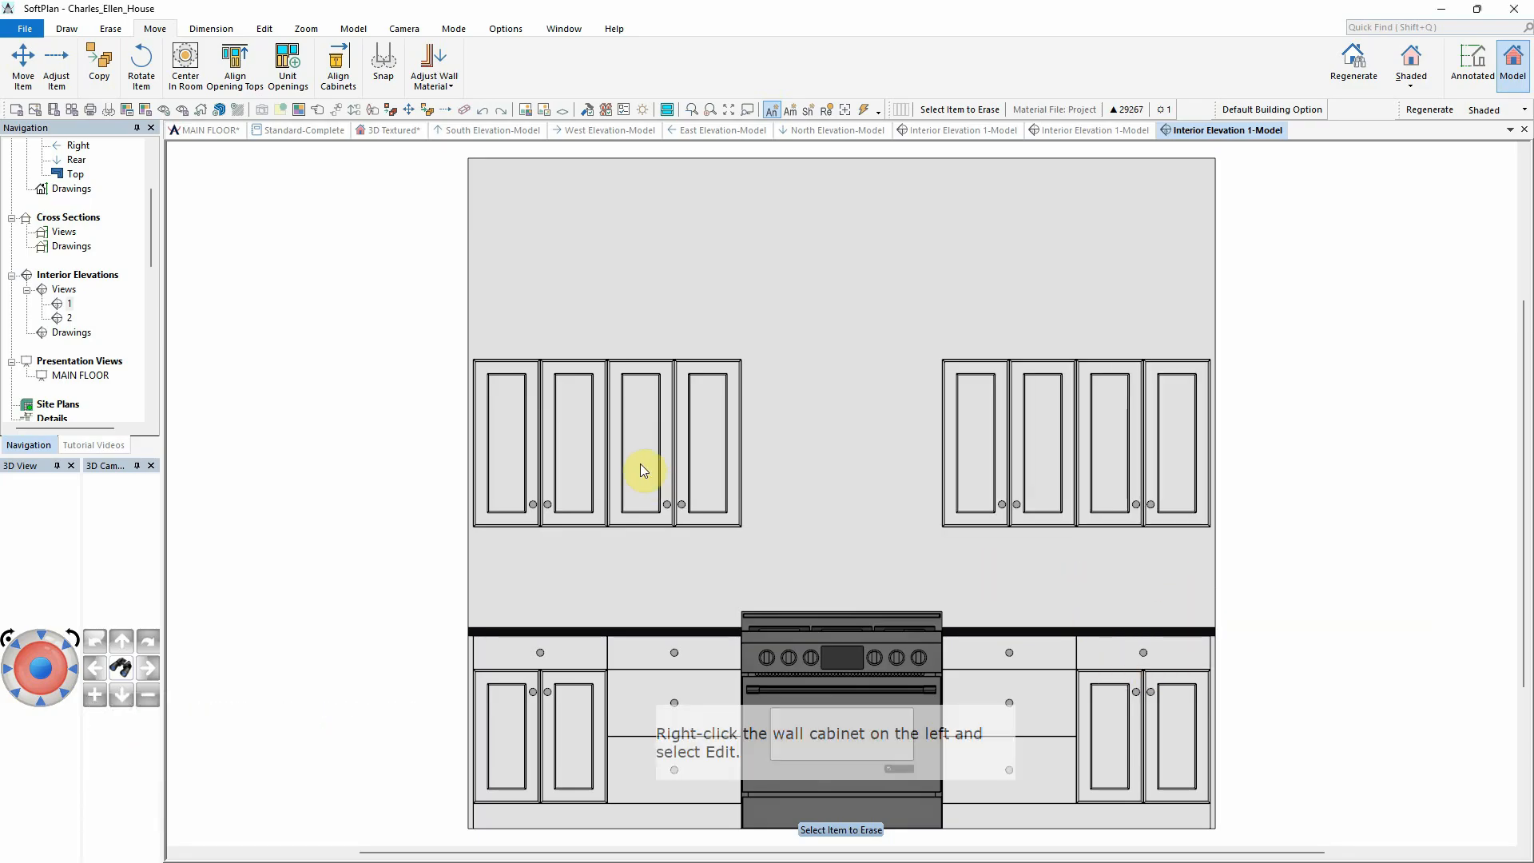
Step: Set the far-left wall cabinet's height to 42 inches and its offset to 54 inches
right_click(575, 439)
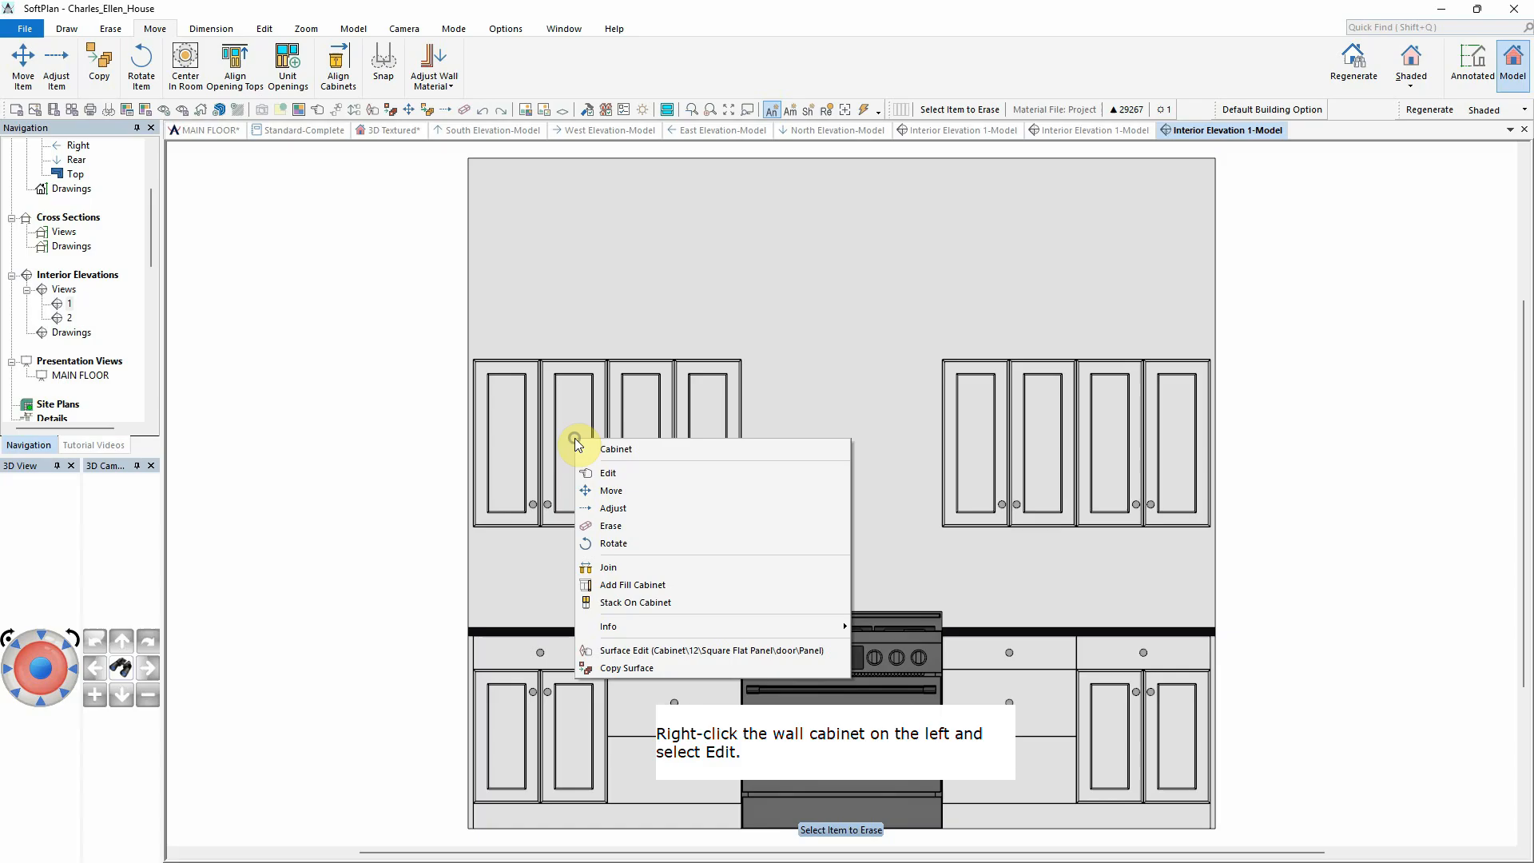
click(639, 471)
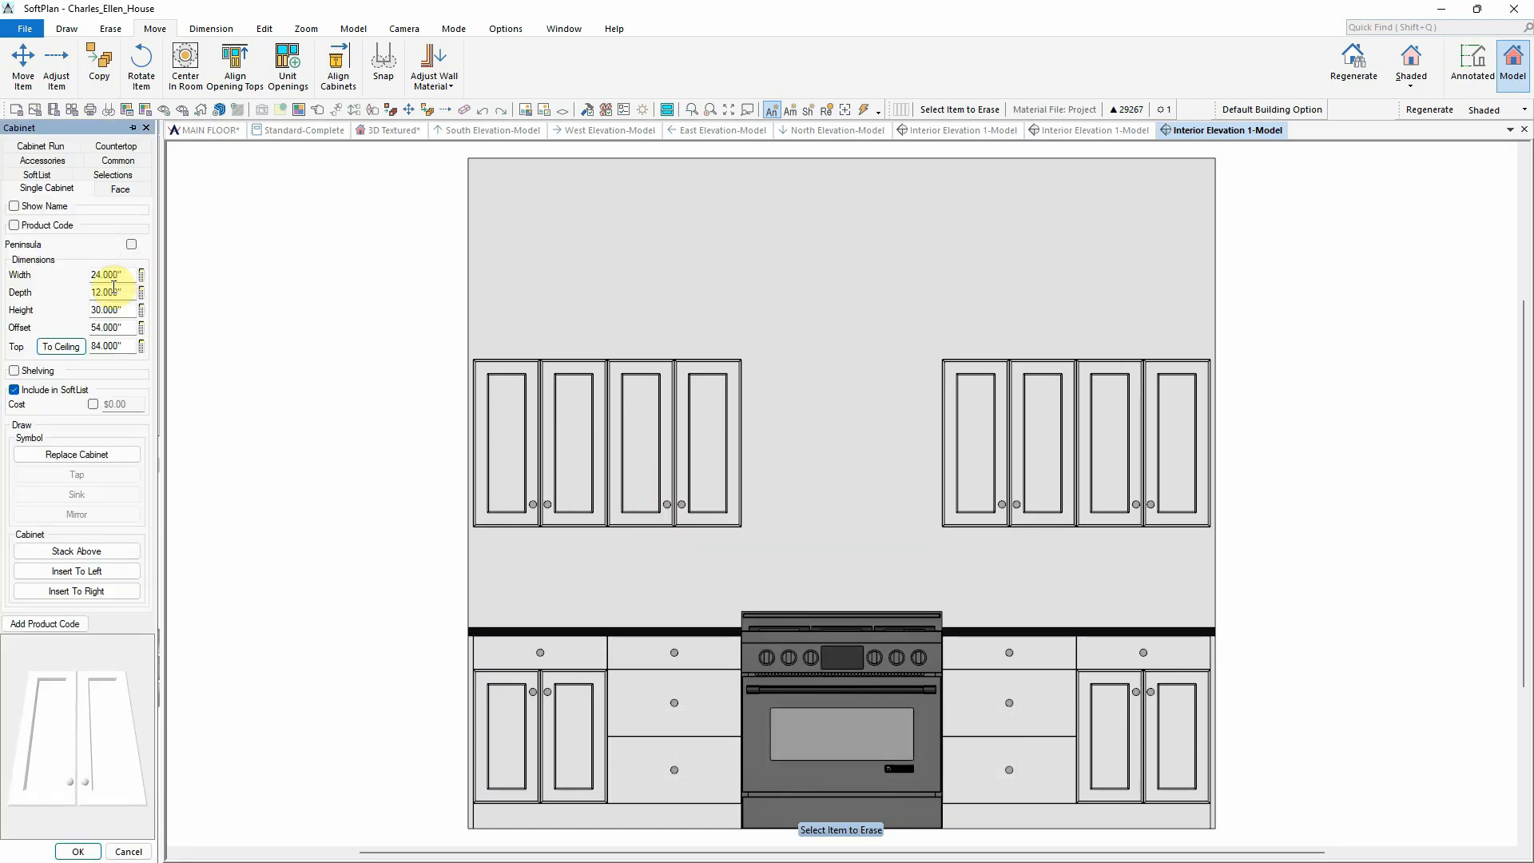
double_click(125, 310)
text(42)
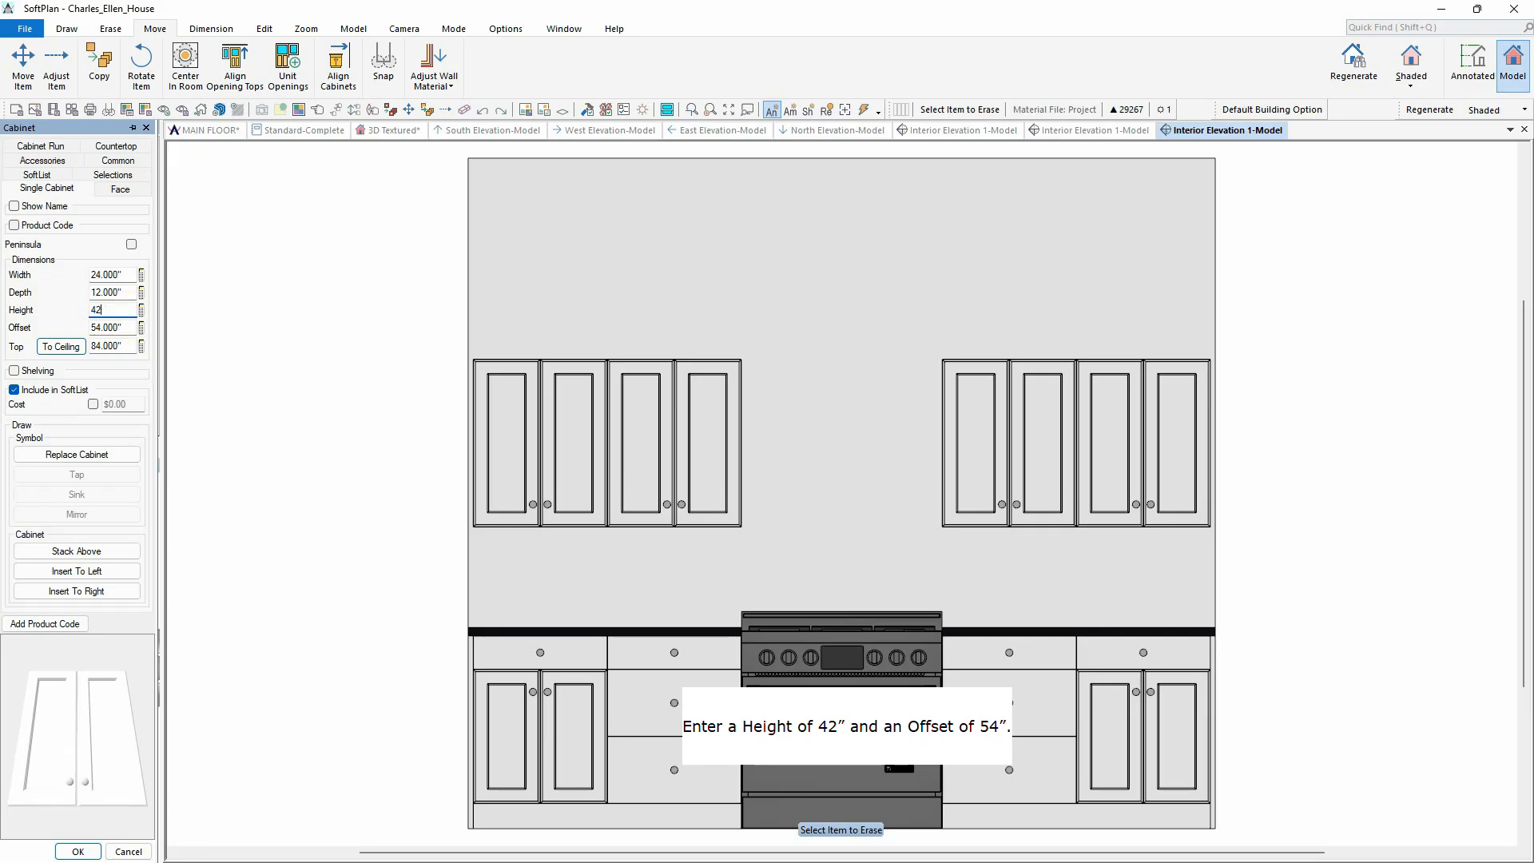
key(Return)
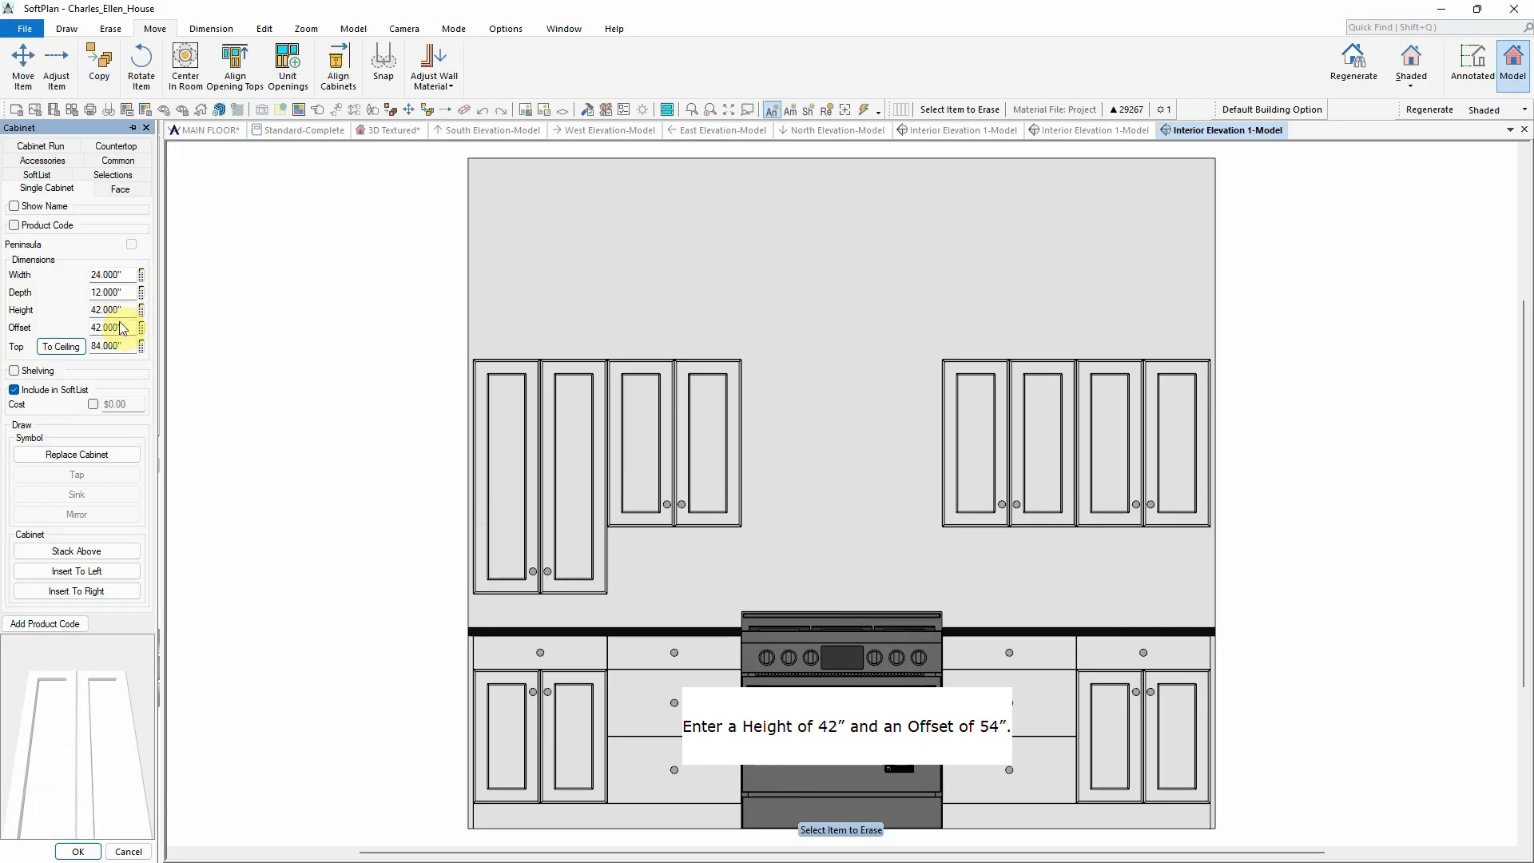
double_click(120, 327)
text(54)
key(Return)
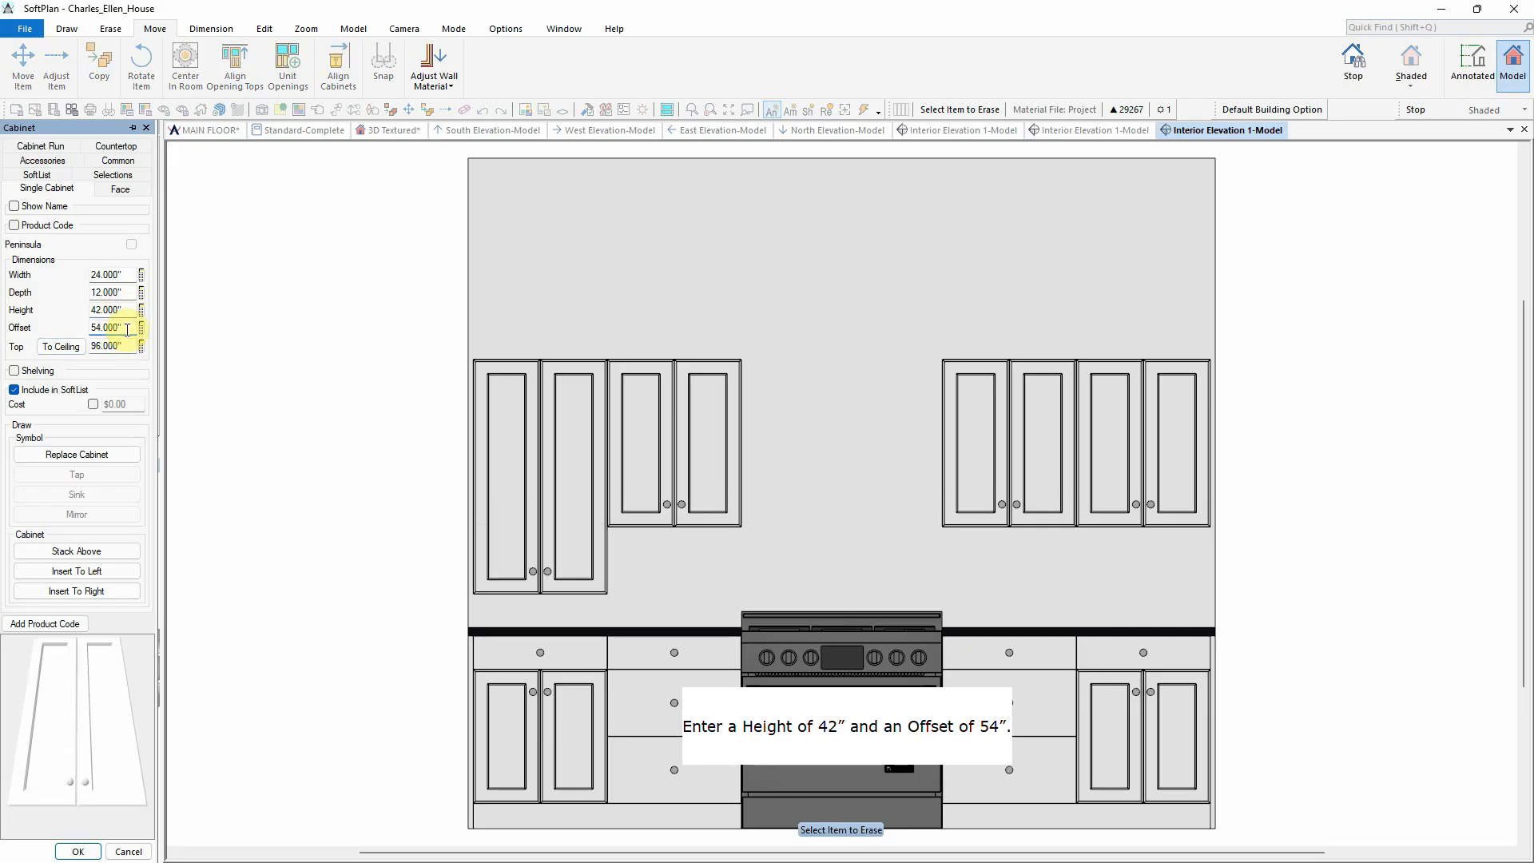
Step: Repeat the far-left wall cabinet's height and offset edit on the other three wall cabinets
right_click(668, 401)
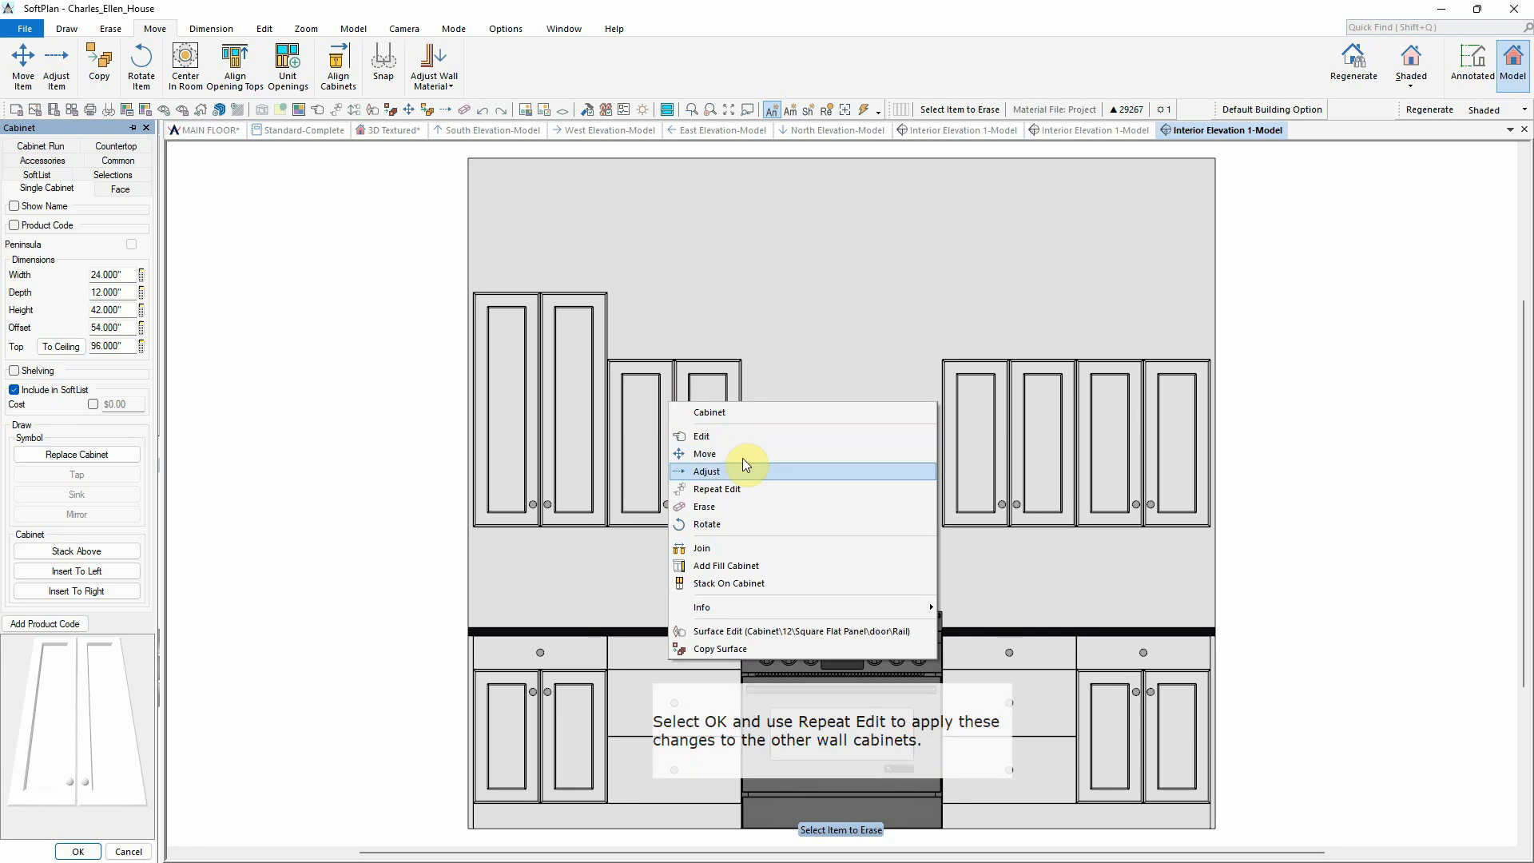
click(751, 487)
right_click(976, 438)
click(1039, 525)
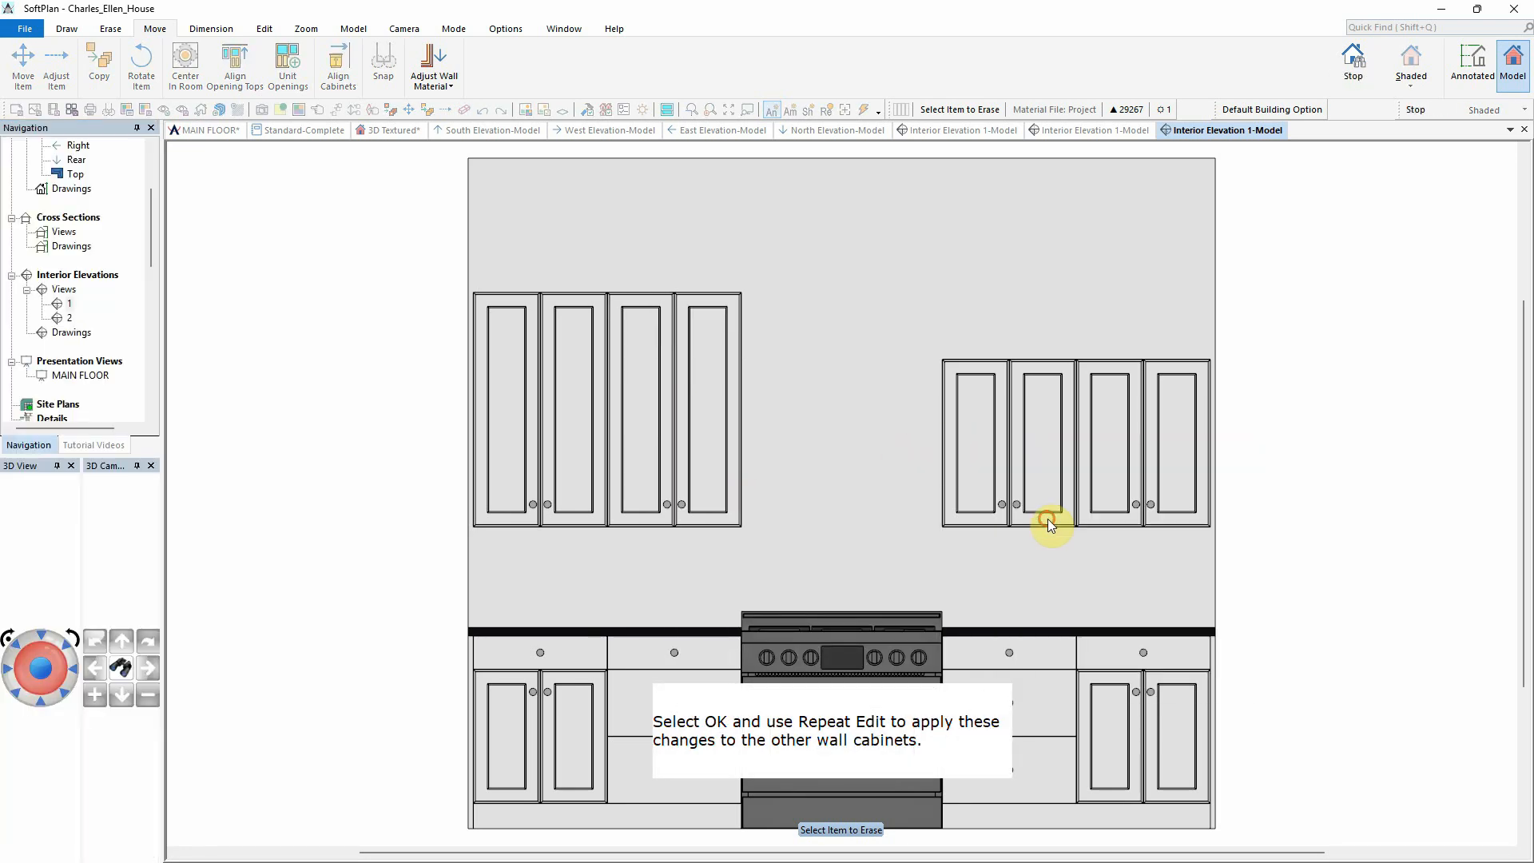
right_click(1120, 437)
click(1189, 526)
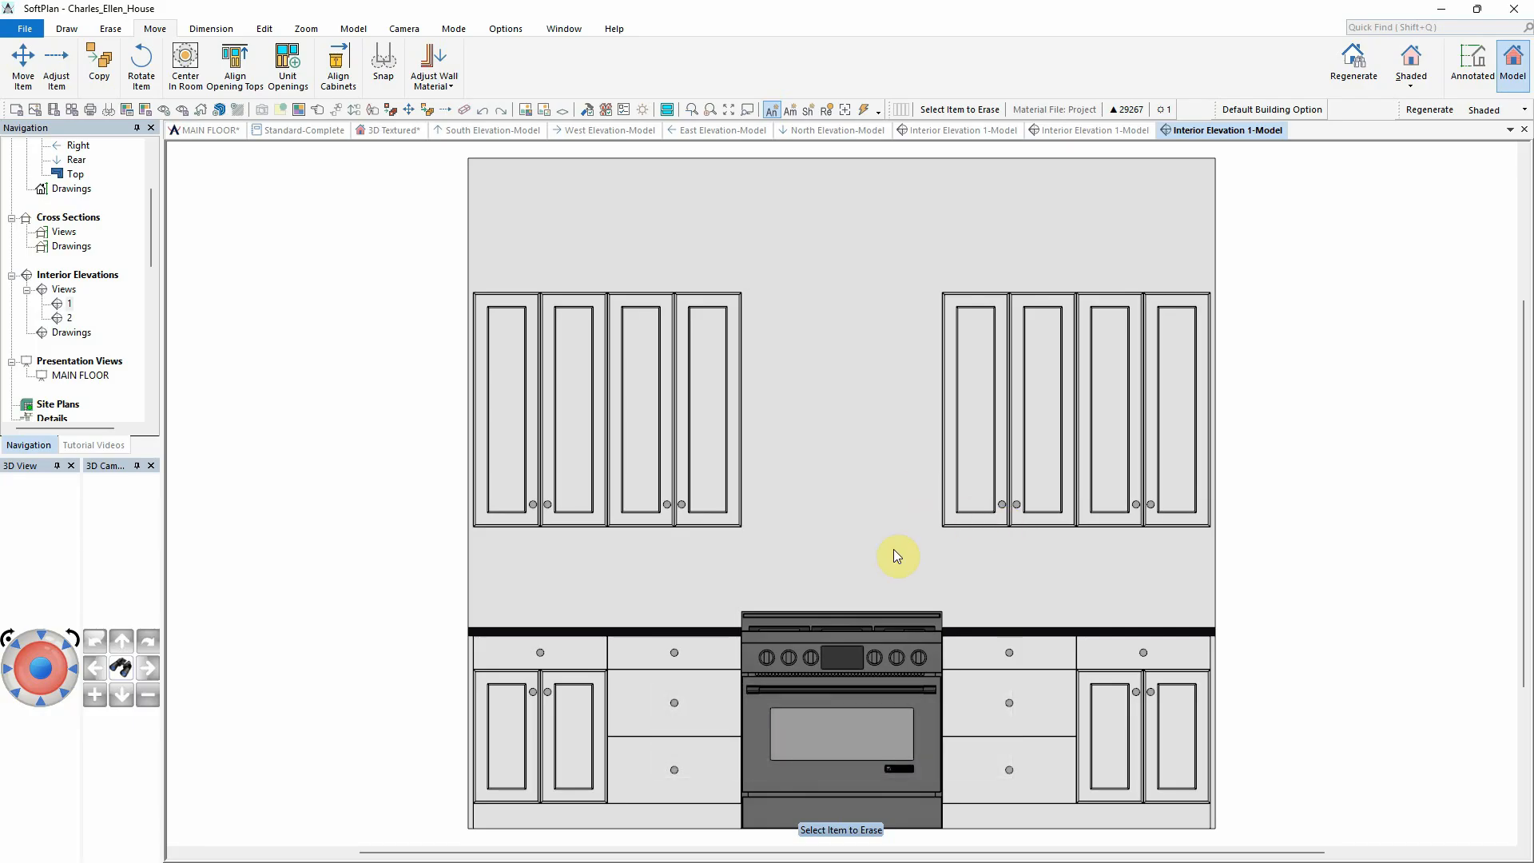
Step: Stack another cabinet on top of each of the four wall cabinets
right_click(535, 449)
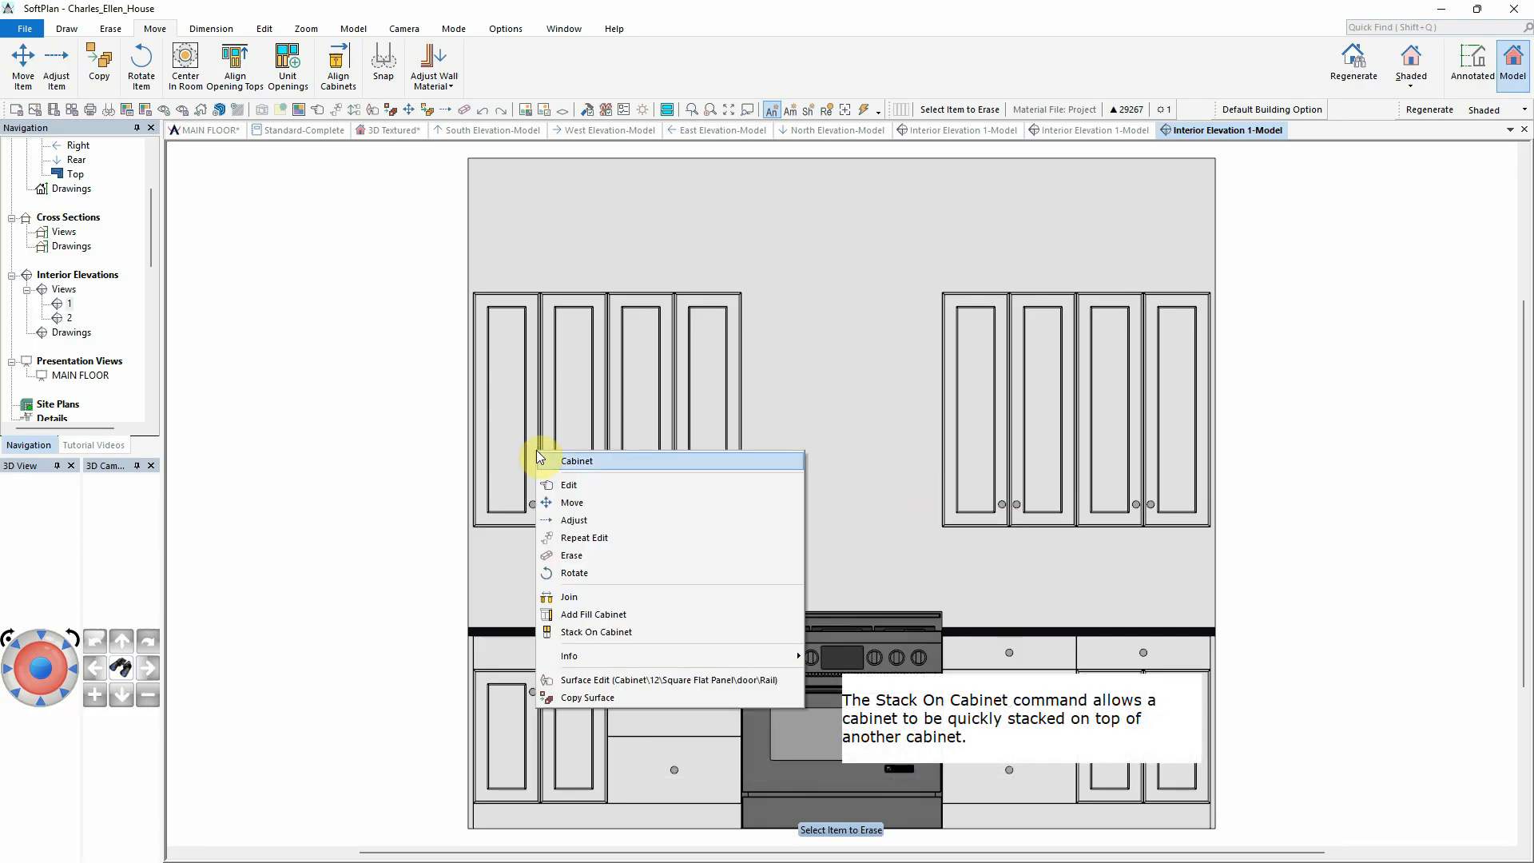
click(627, 632)
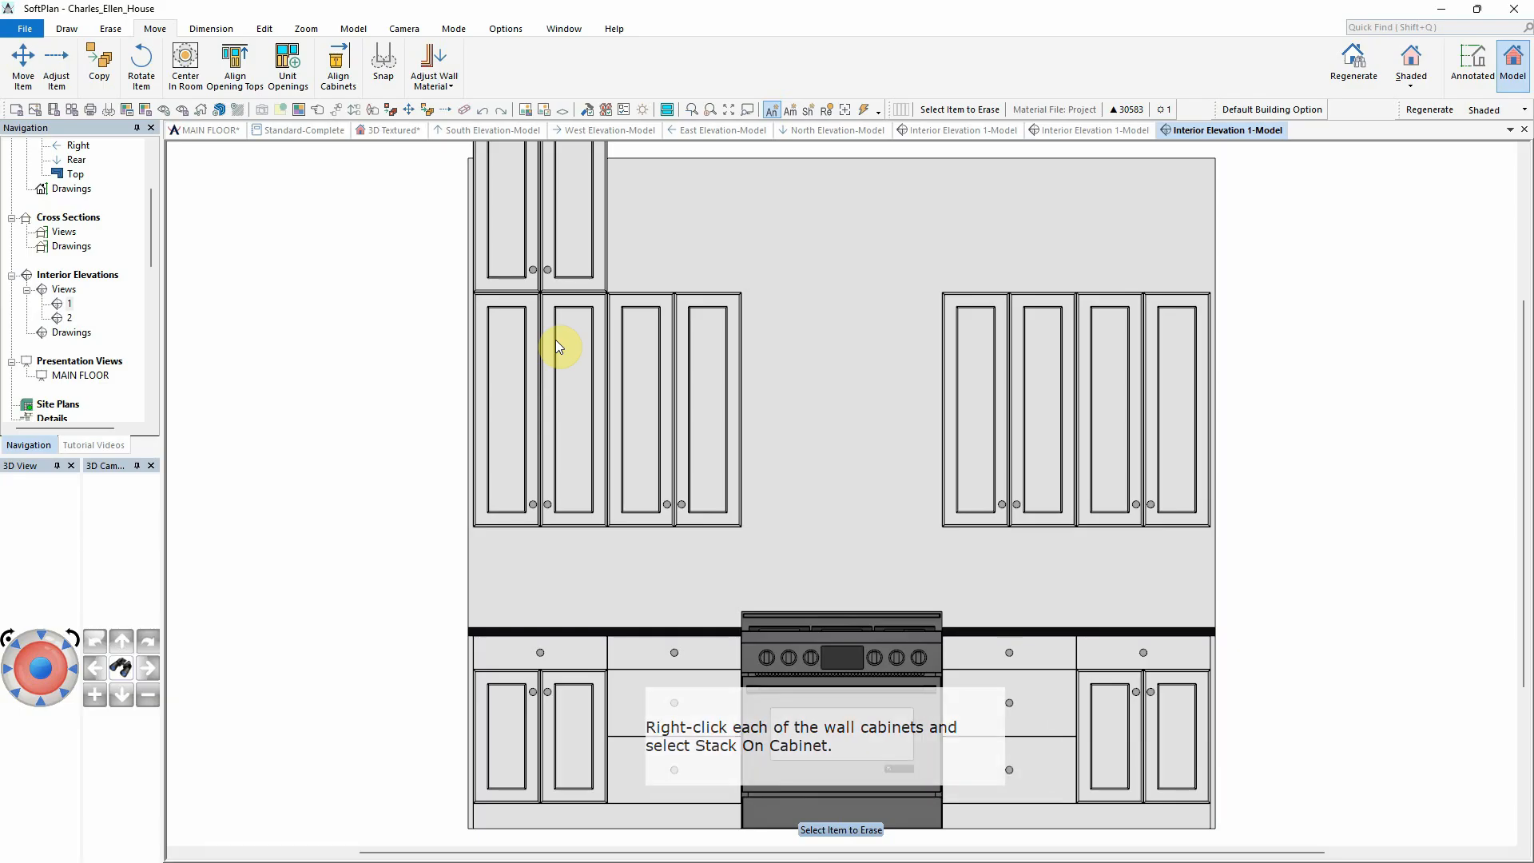
right_click(649, 327)
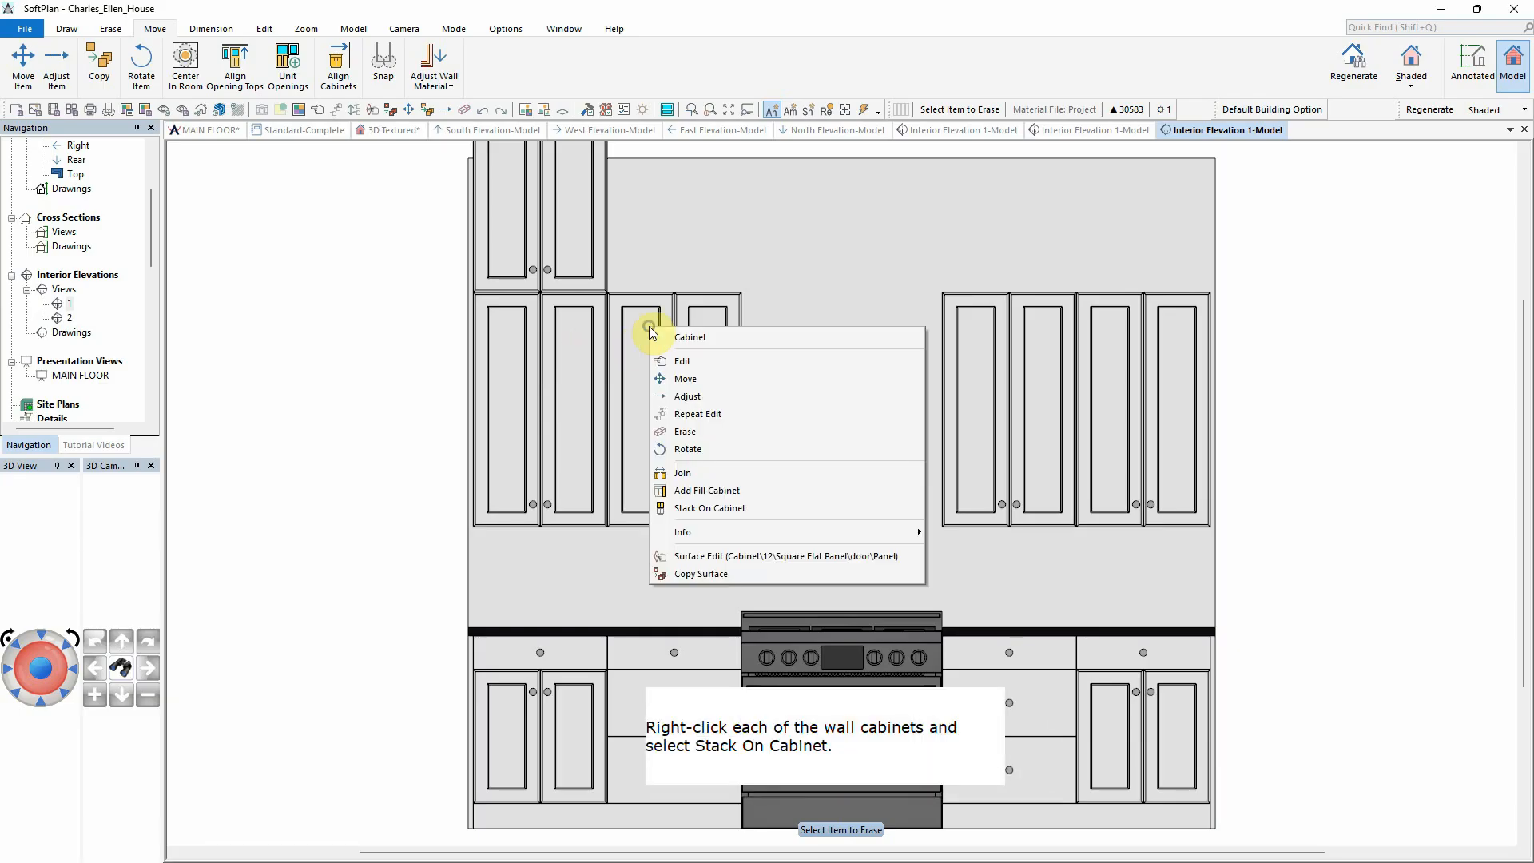
click(760, 515)
right_click(971, 430)
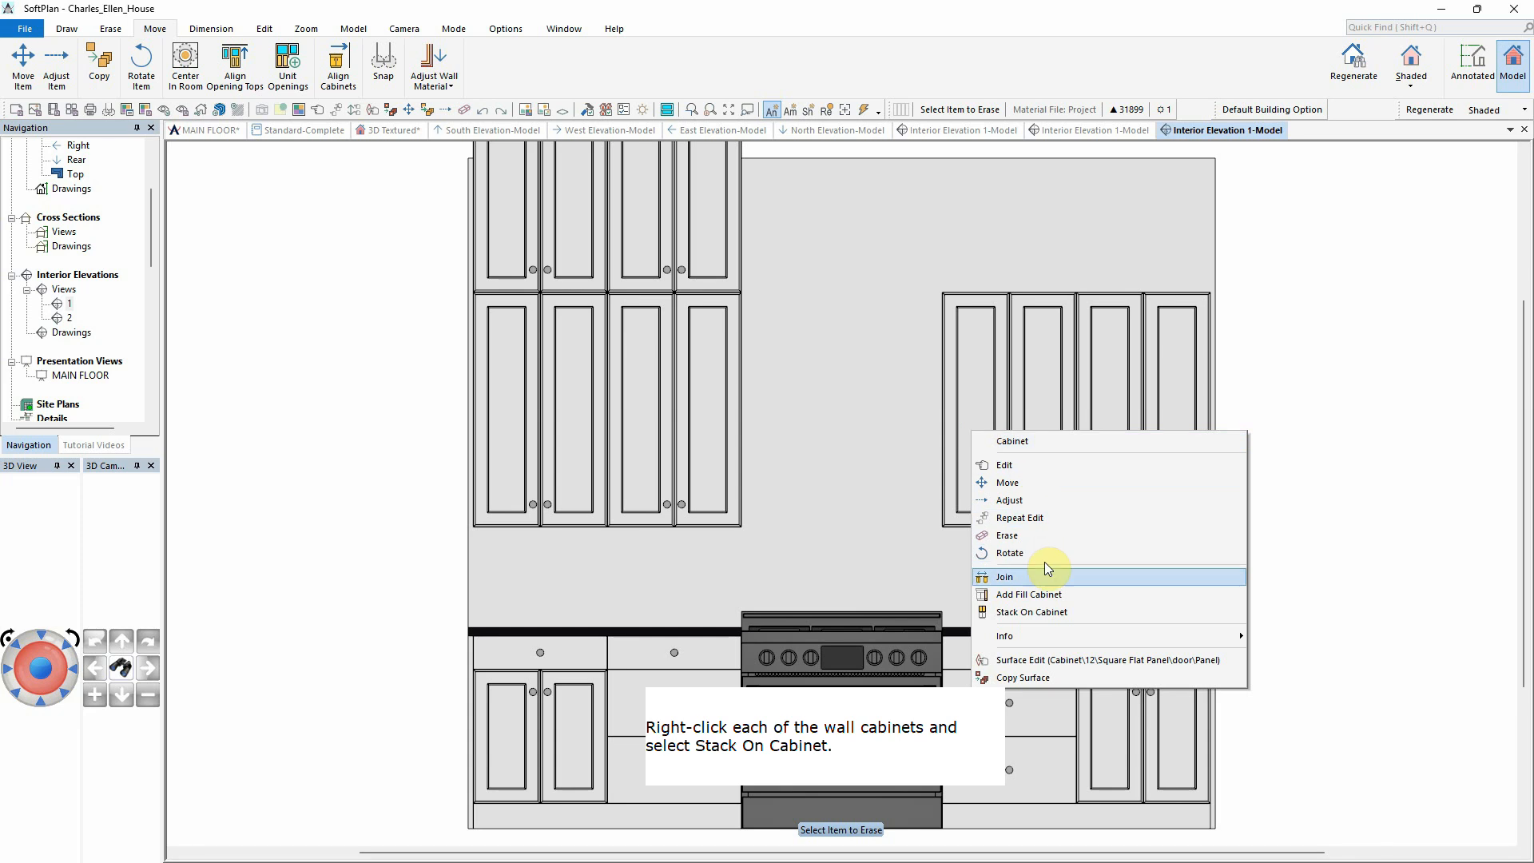
click(1039, 612)
right_click(1142, 432)
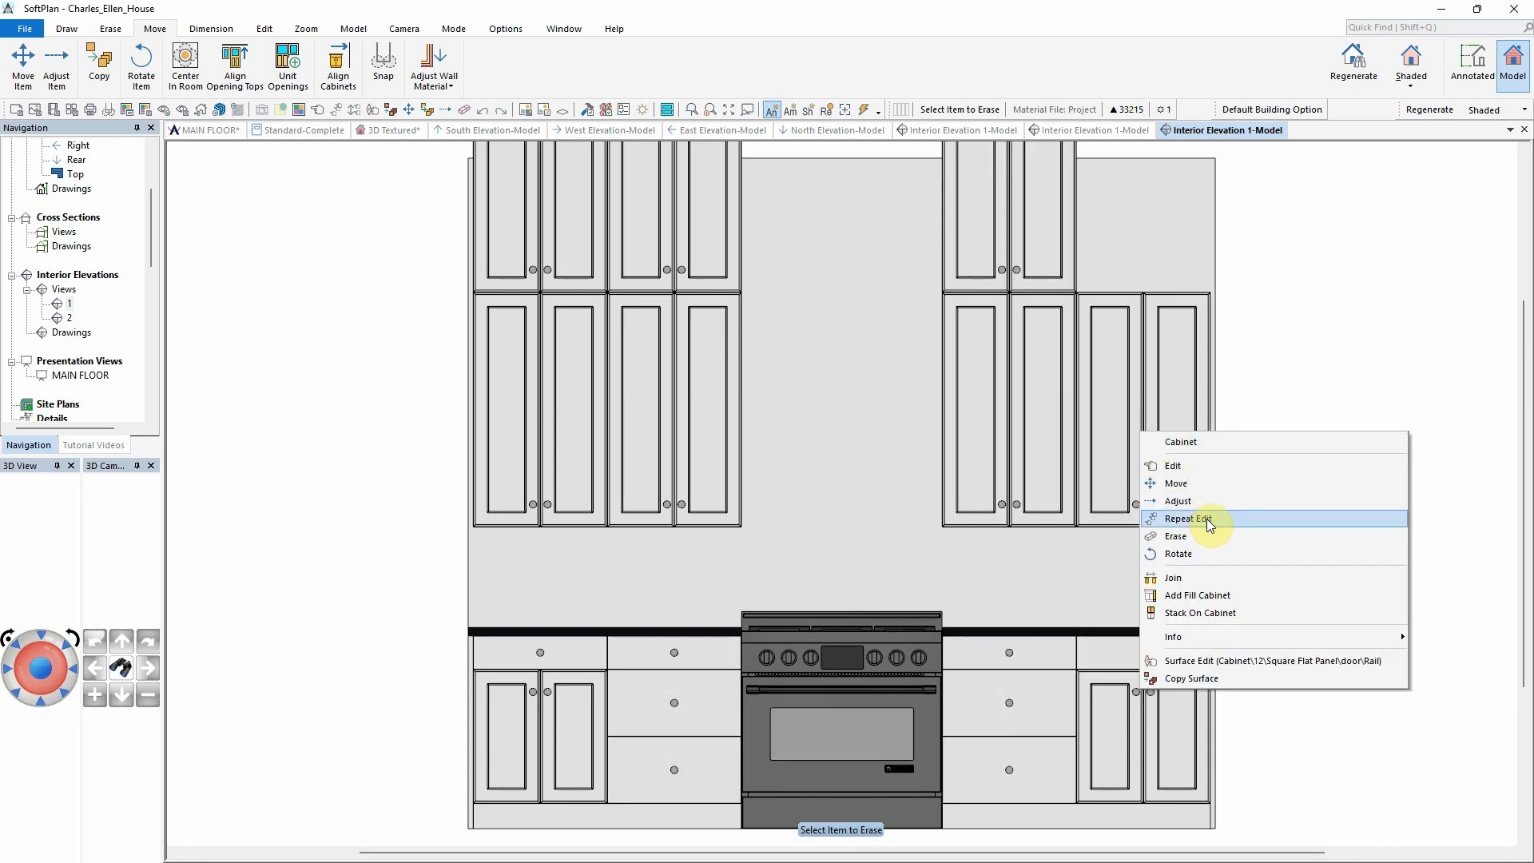
click(1214, 612)
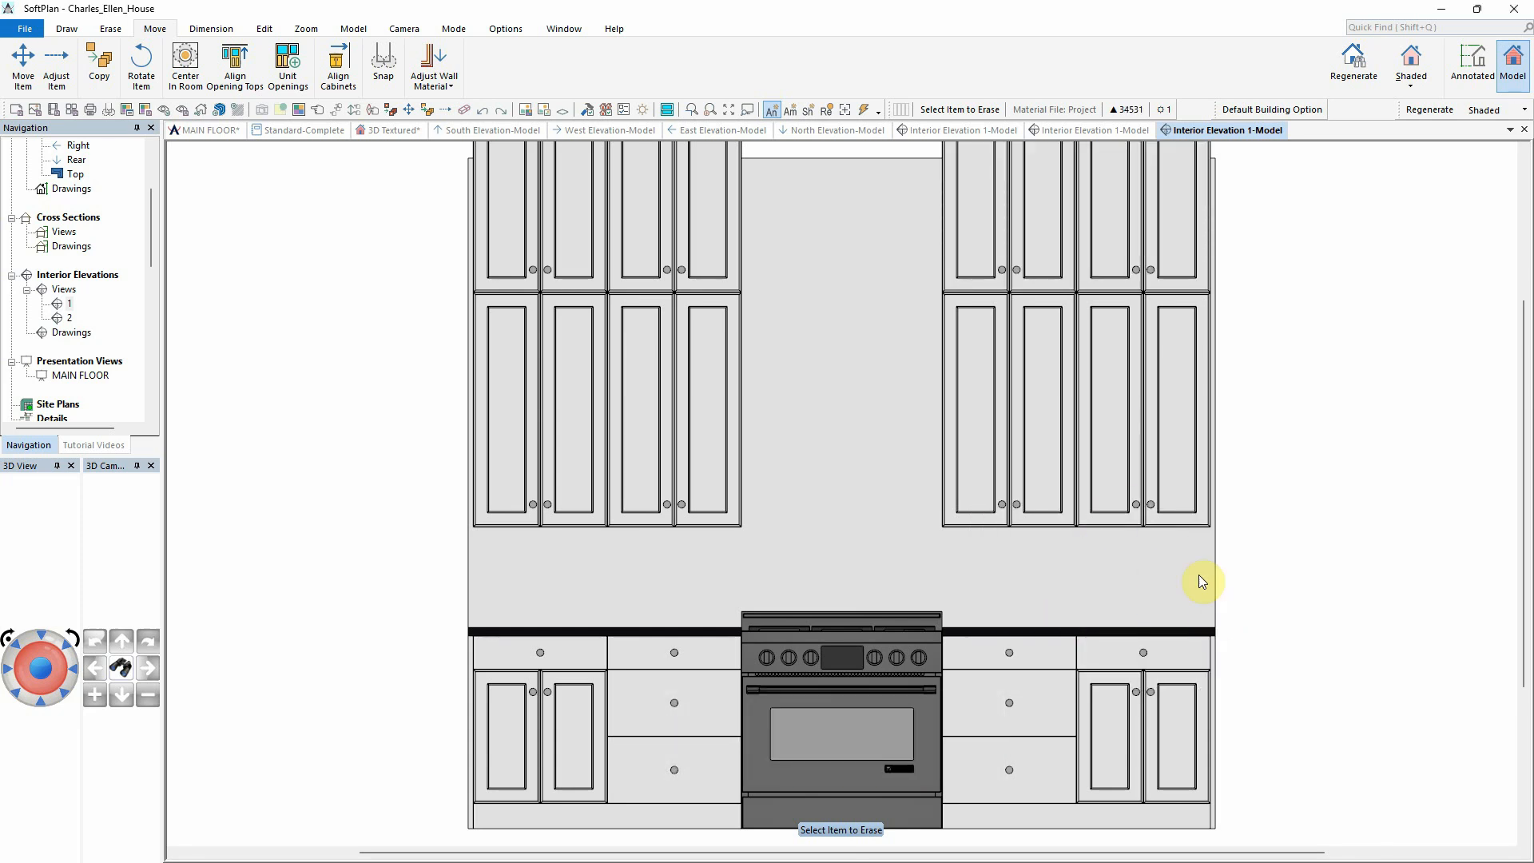
Step: Set the far-left stacked cabinet's height to 21 inches and its offset to 96 inches
right_click(556, 218)
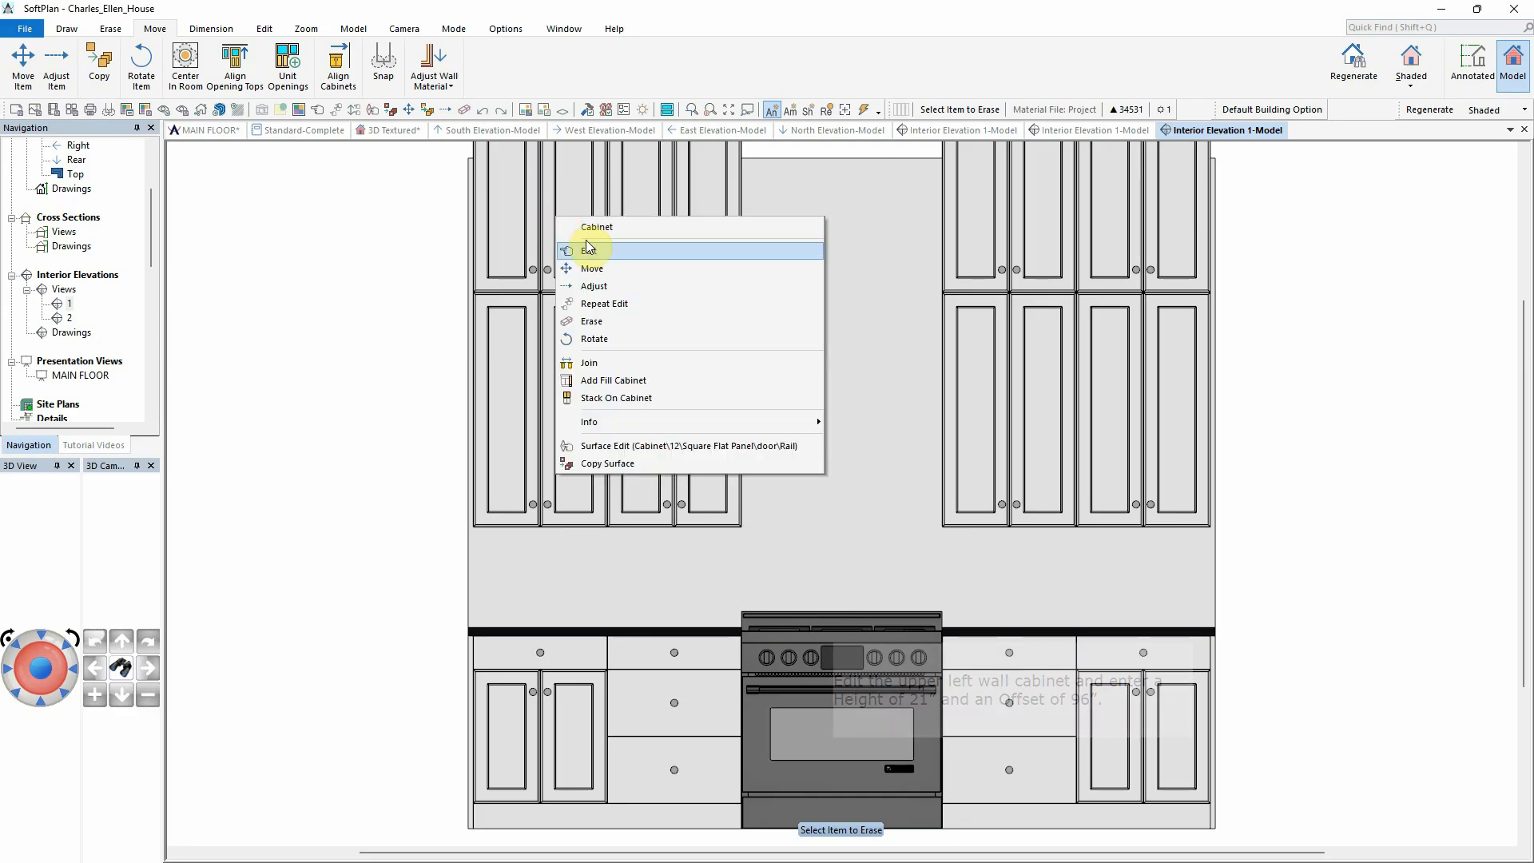
click(608, 253)
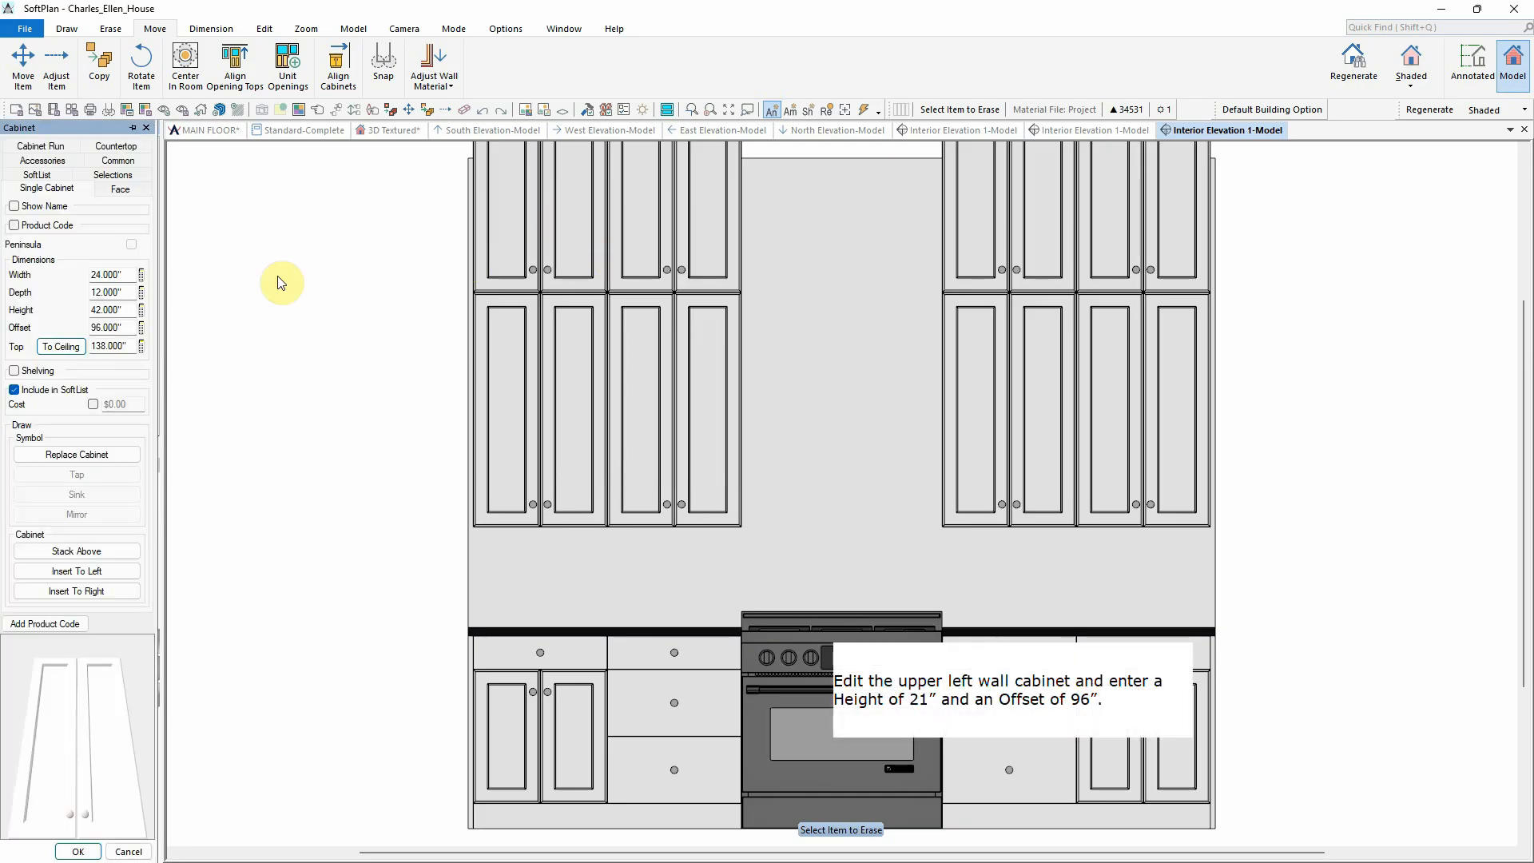
click(124, 311)
text(21)
key(Return)
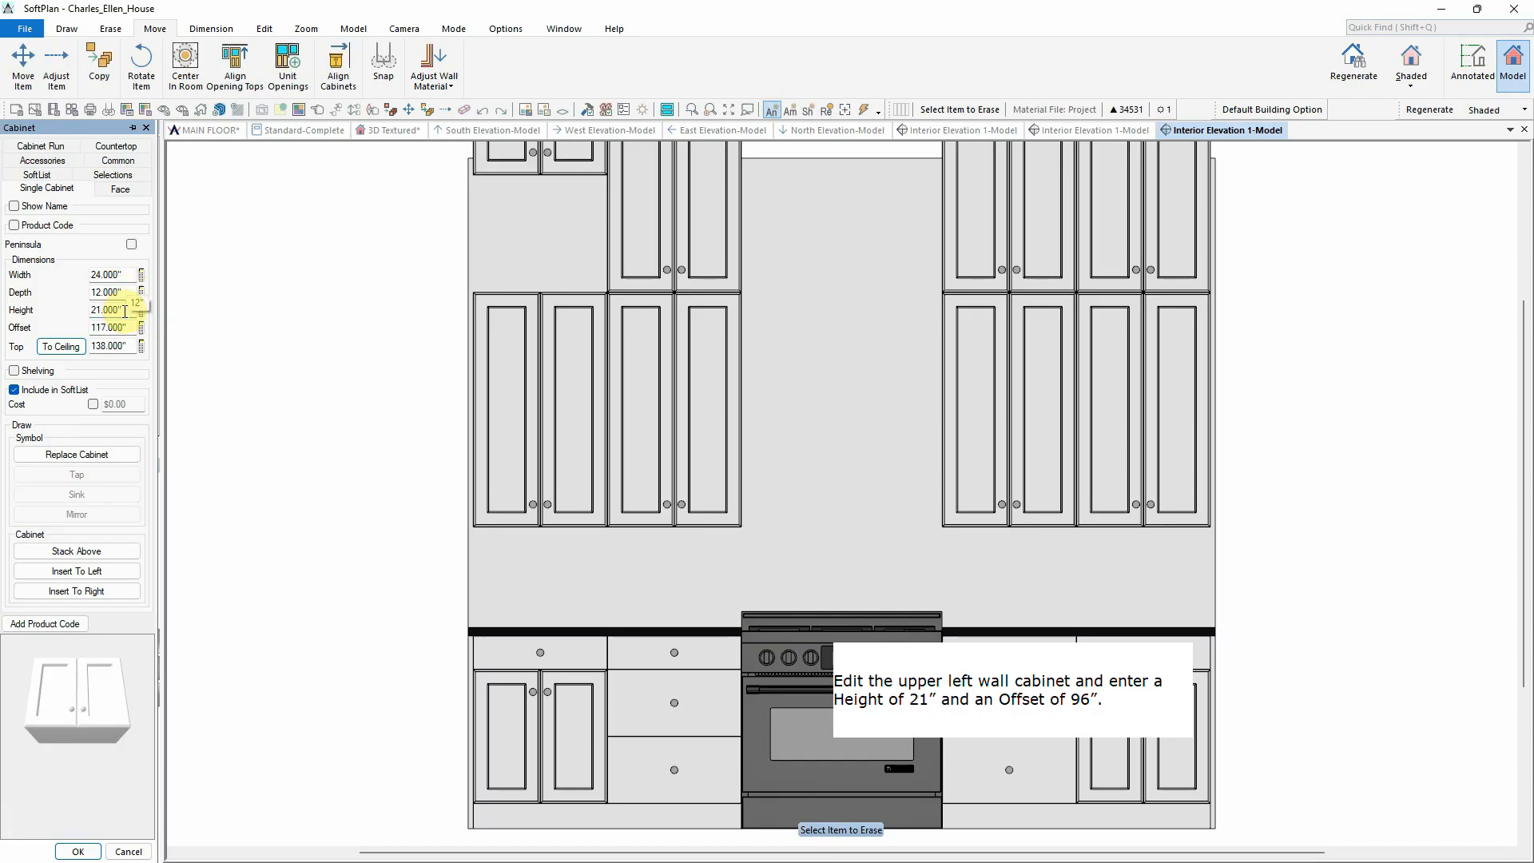
click(131, 328)
text(96)
key(Return)
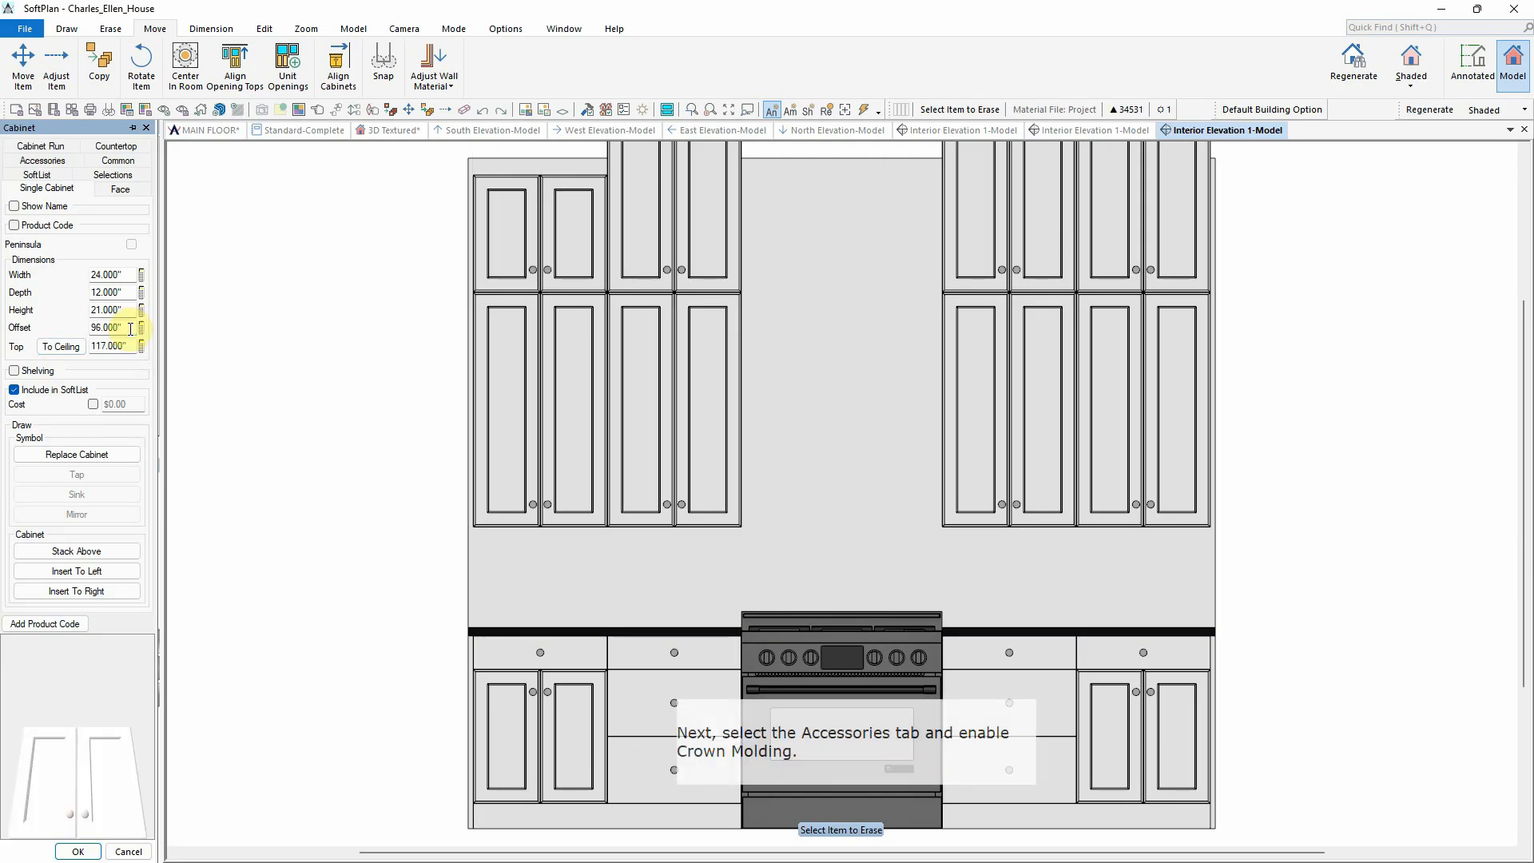
Step: Enable crown molding on the far-left stacked cabinet using the art nouveau profile from the Crown Mold library
click(64, 162)
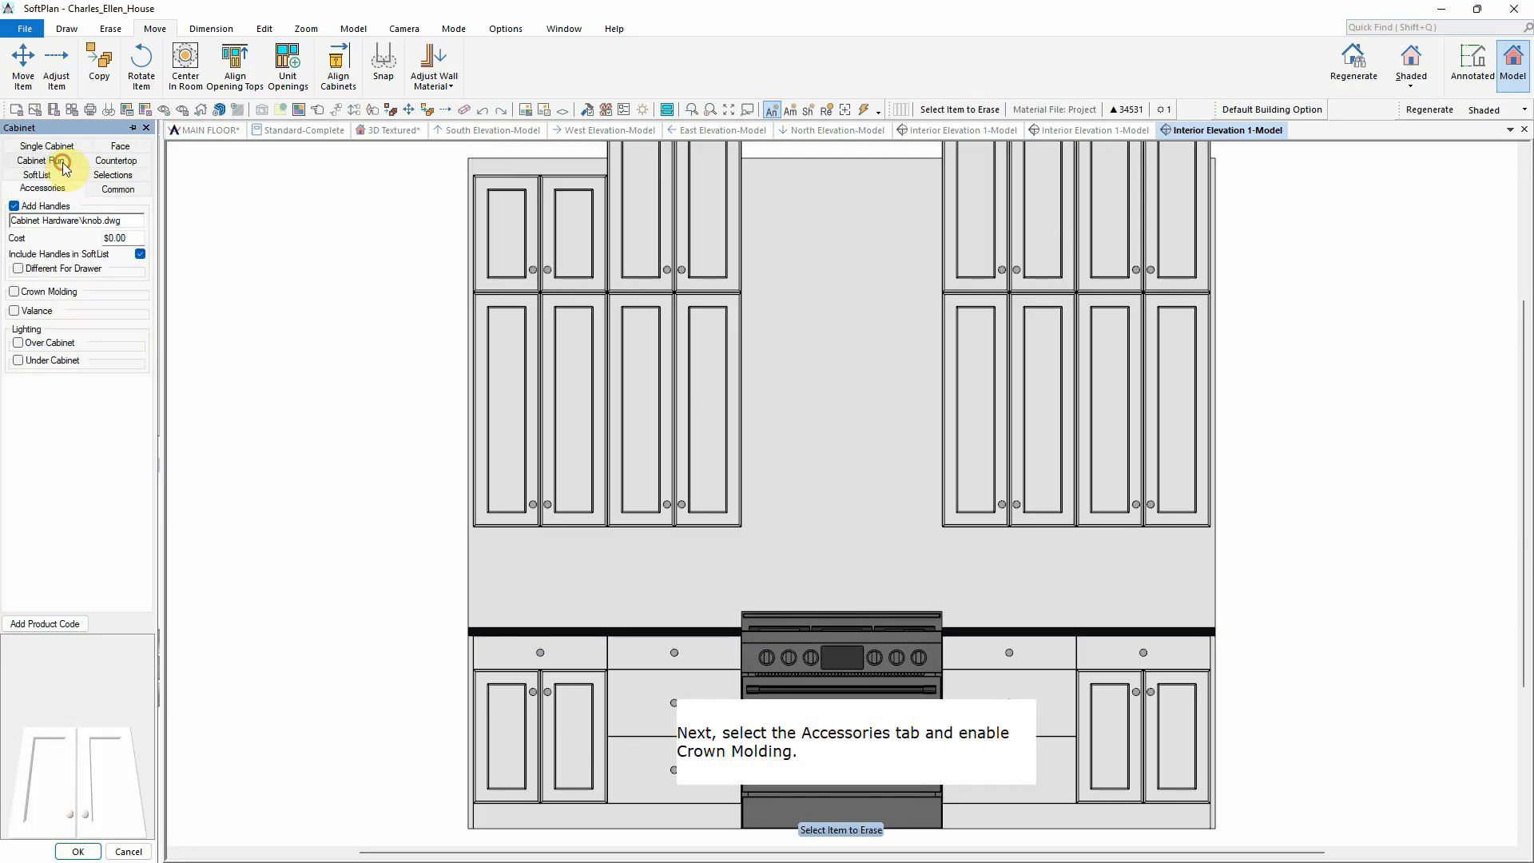
click(47, 292)
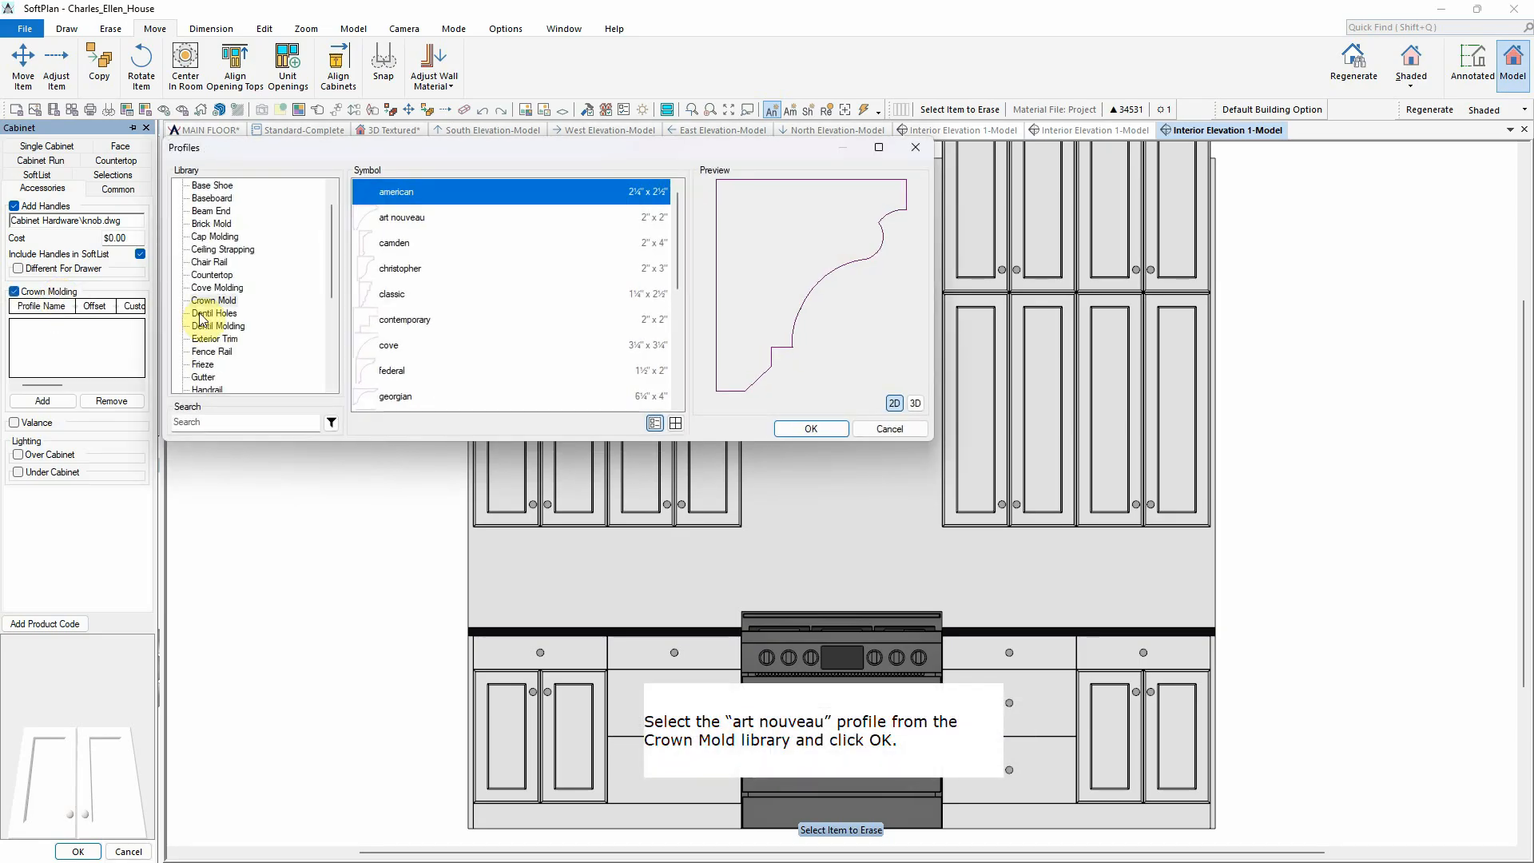
click(406, 217)
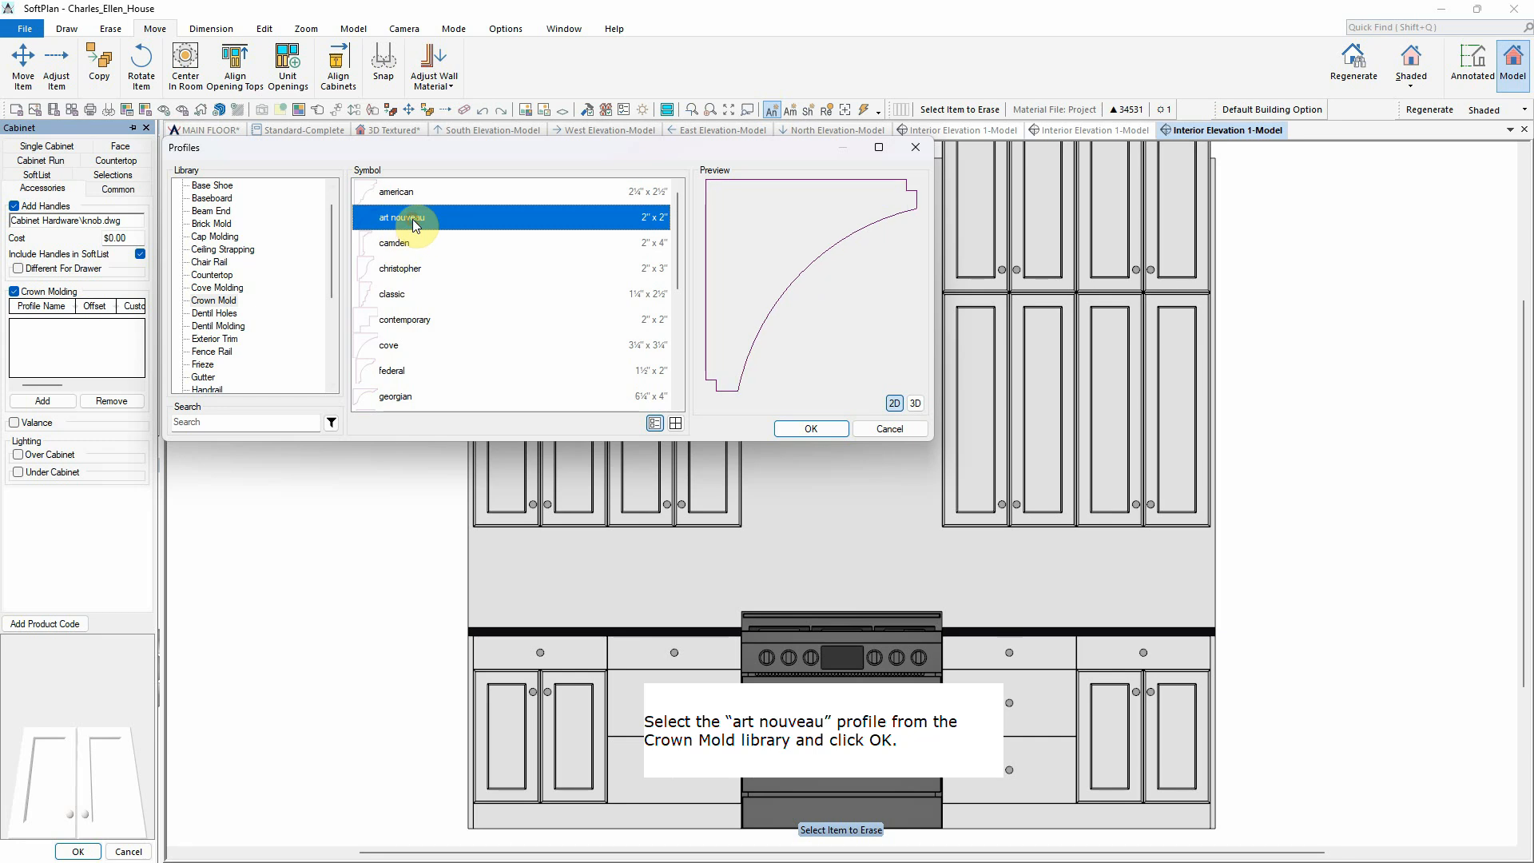
click(828, 431)
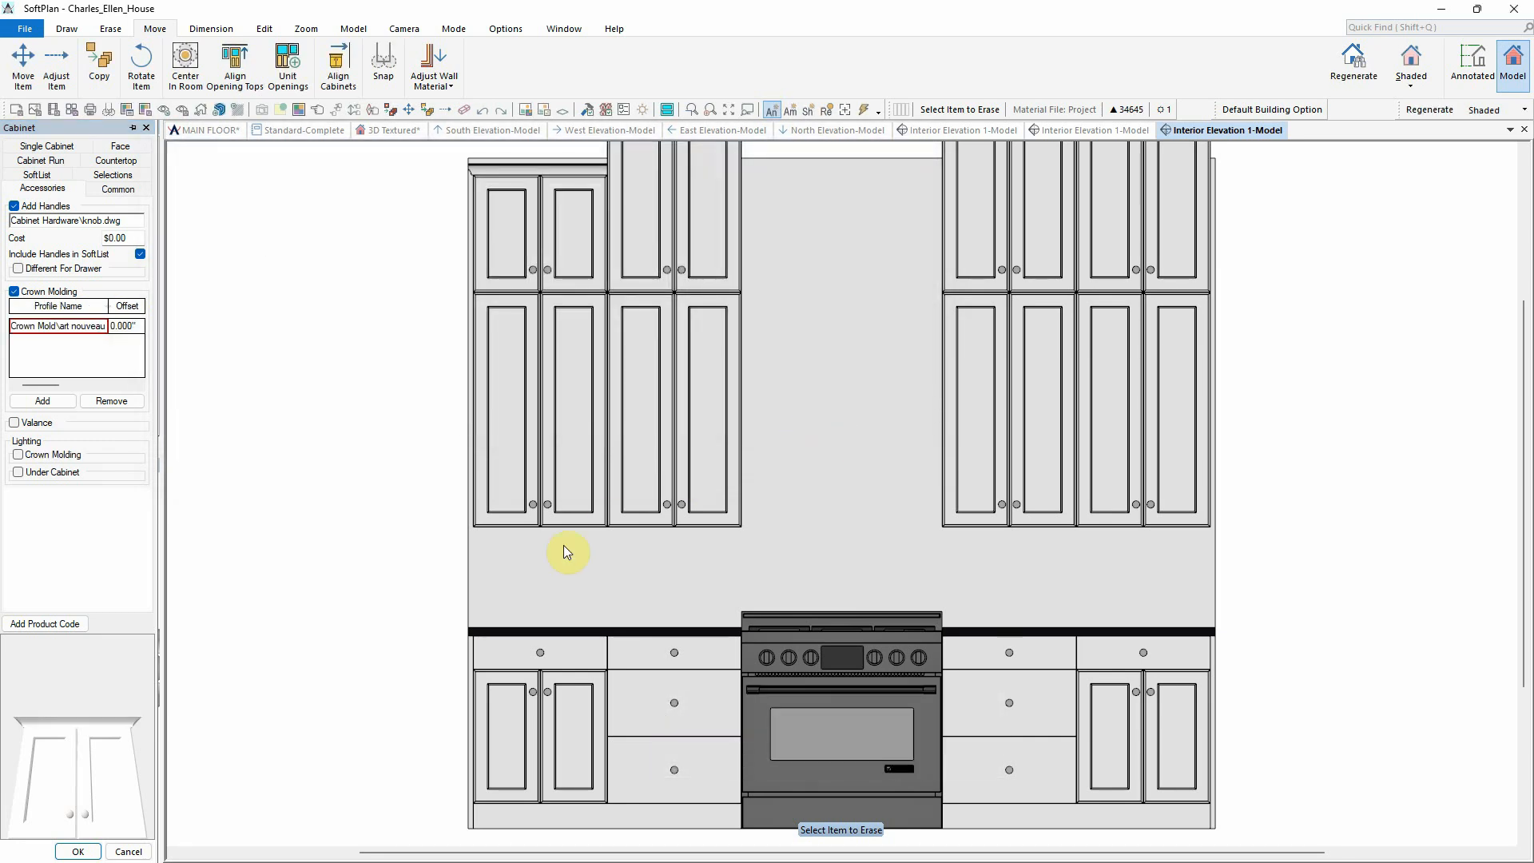
Step: Accept the crown molding edit and repeat the far-left stacked cabinet's changes on the other three stacked wall cabinets
click(88, 851)
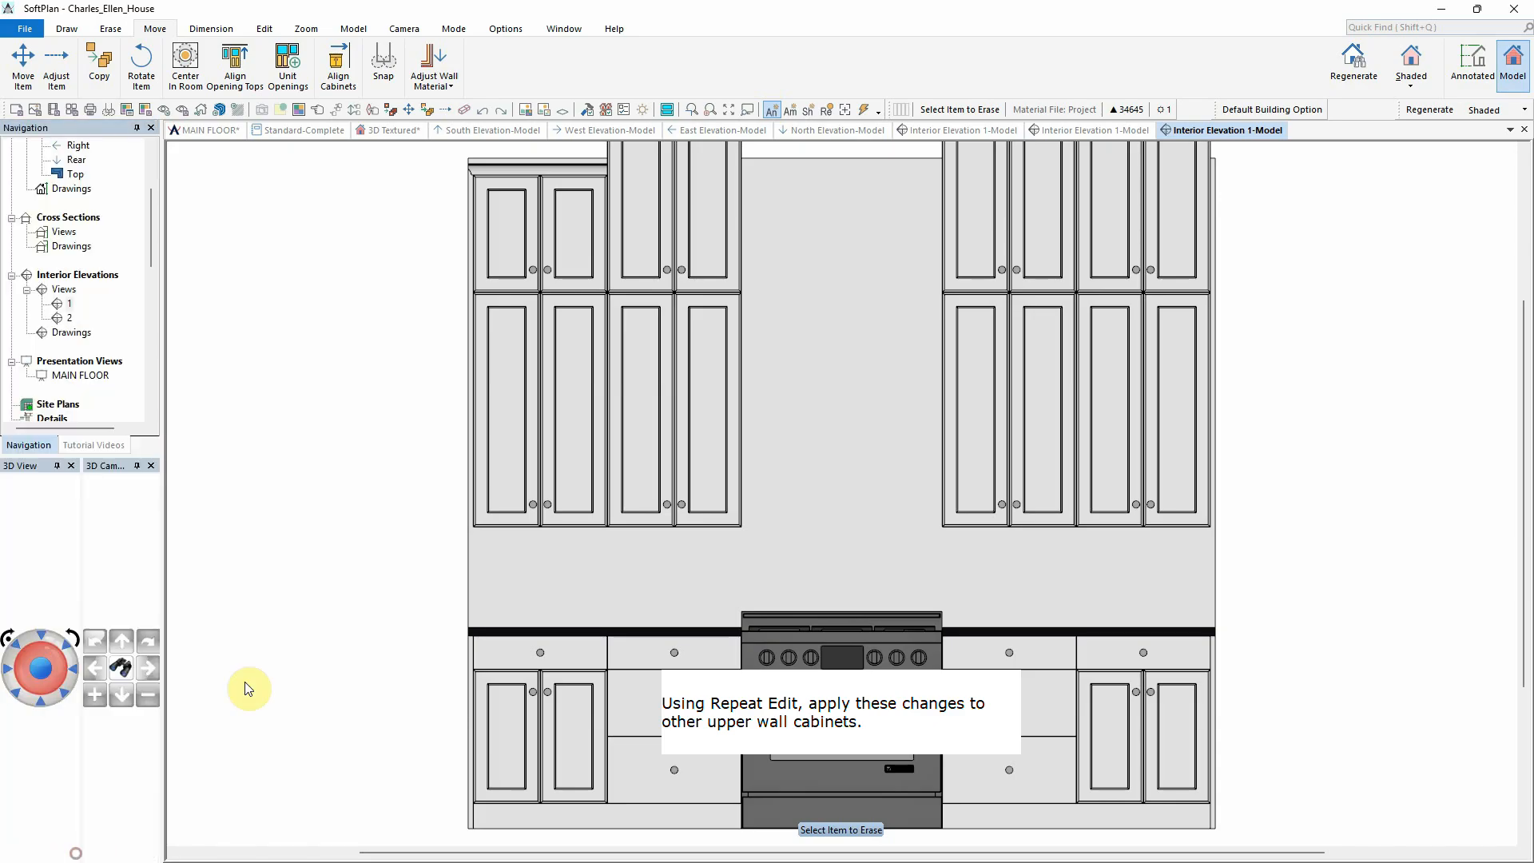
right_click(674, 233)
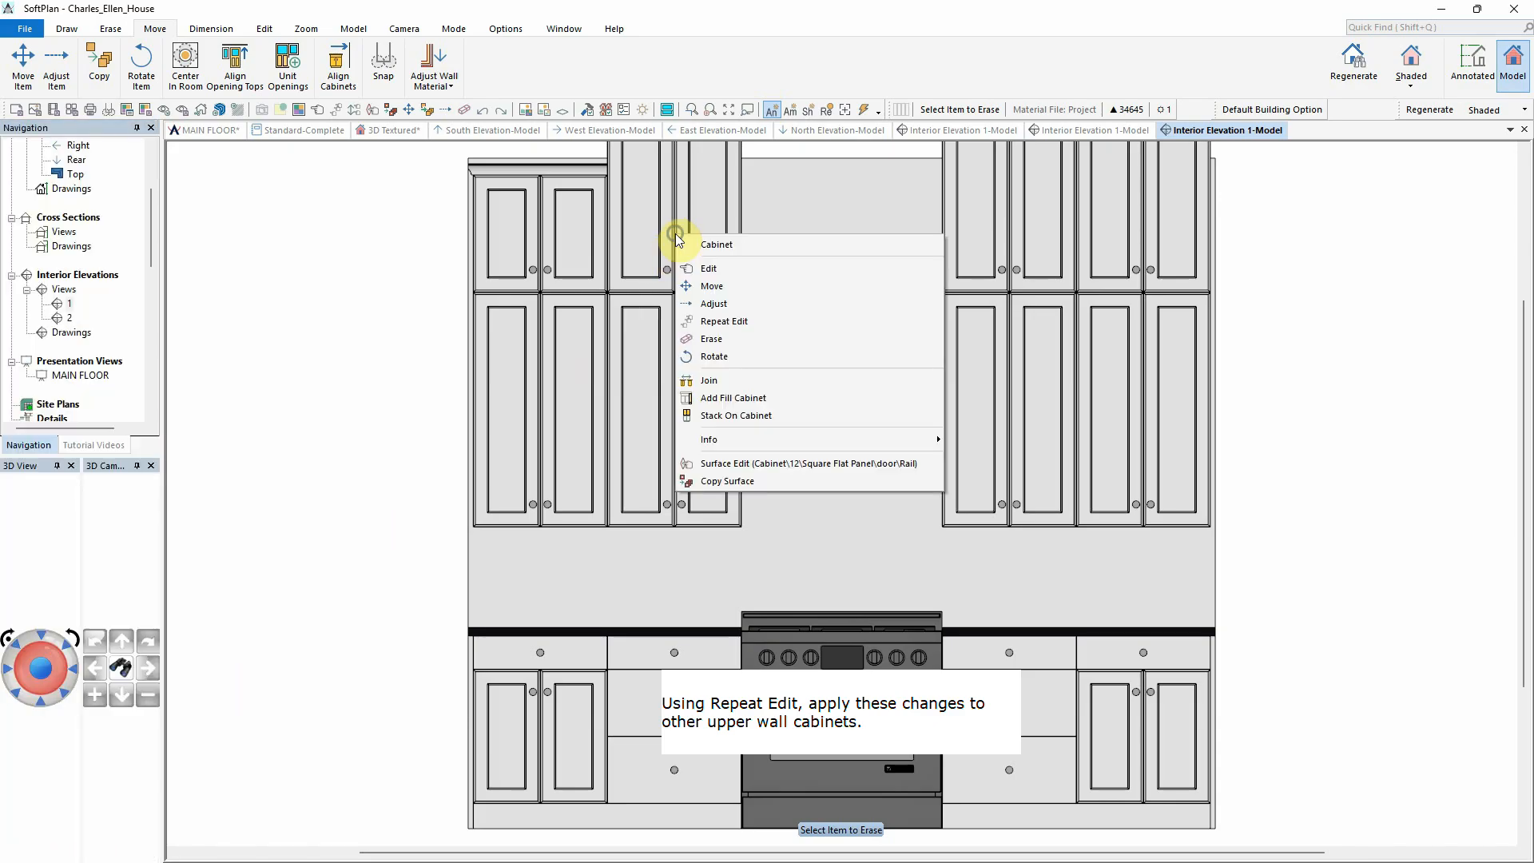
click(741, 320)
right_click(958, 214)
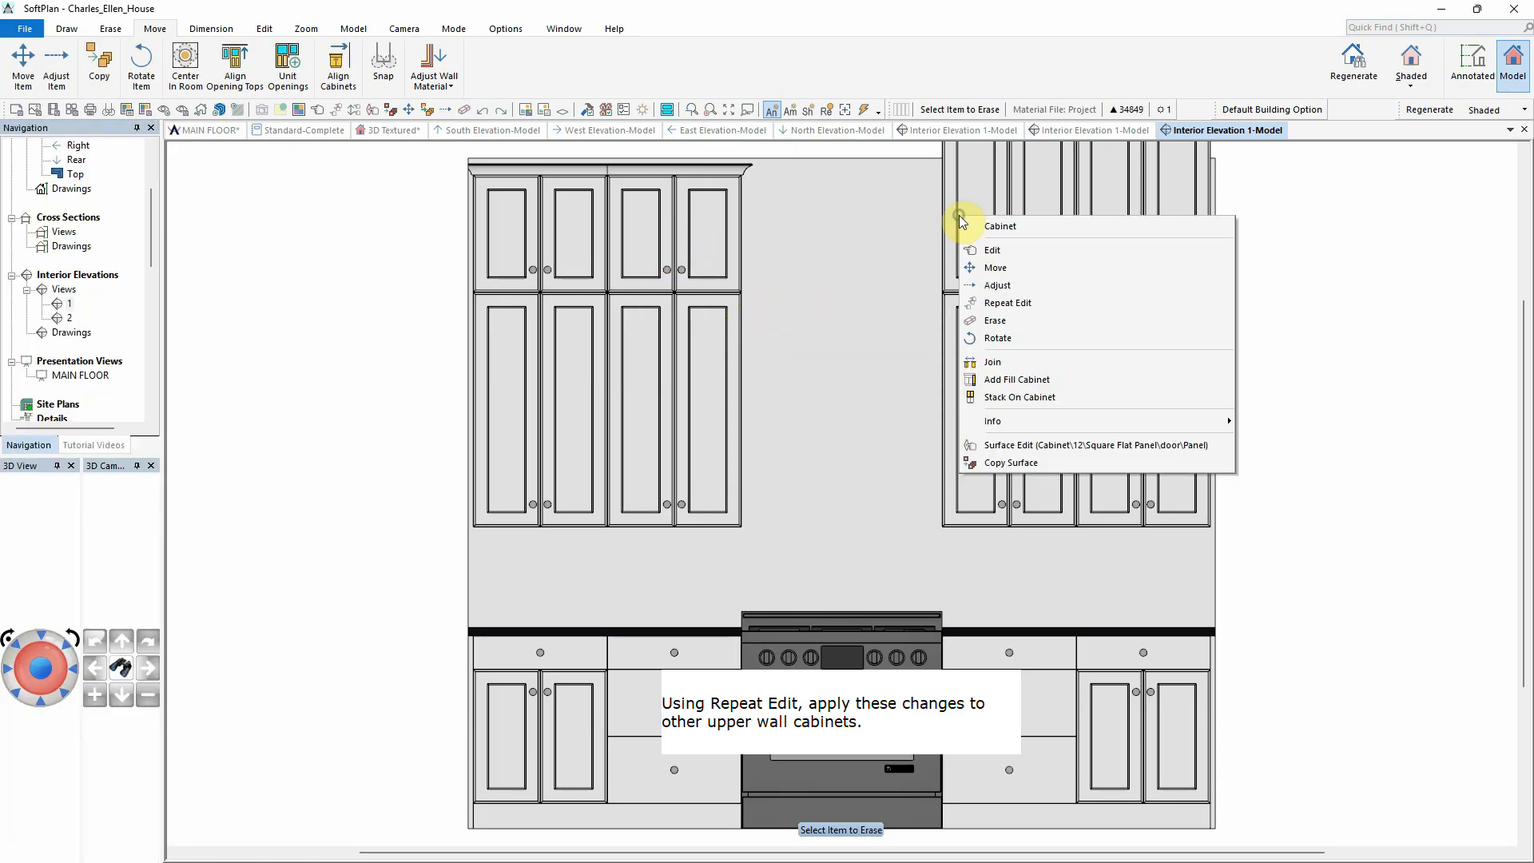
click(1020, 300)
right_click(1142, 206)
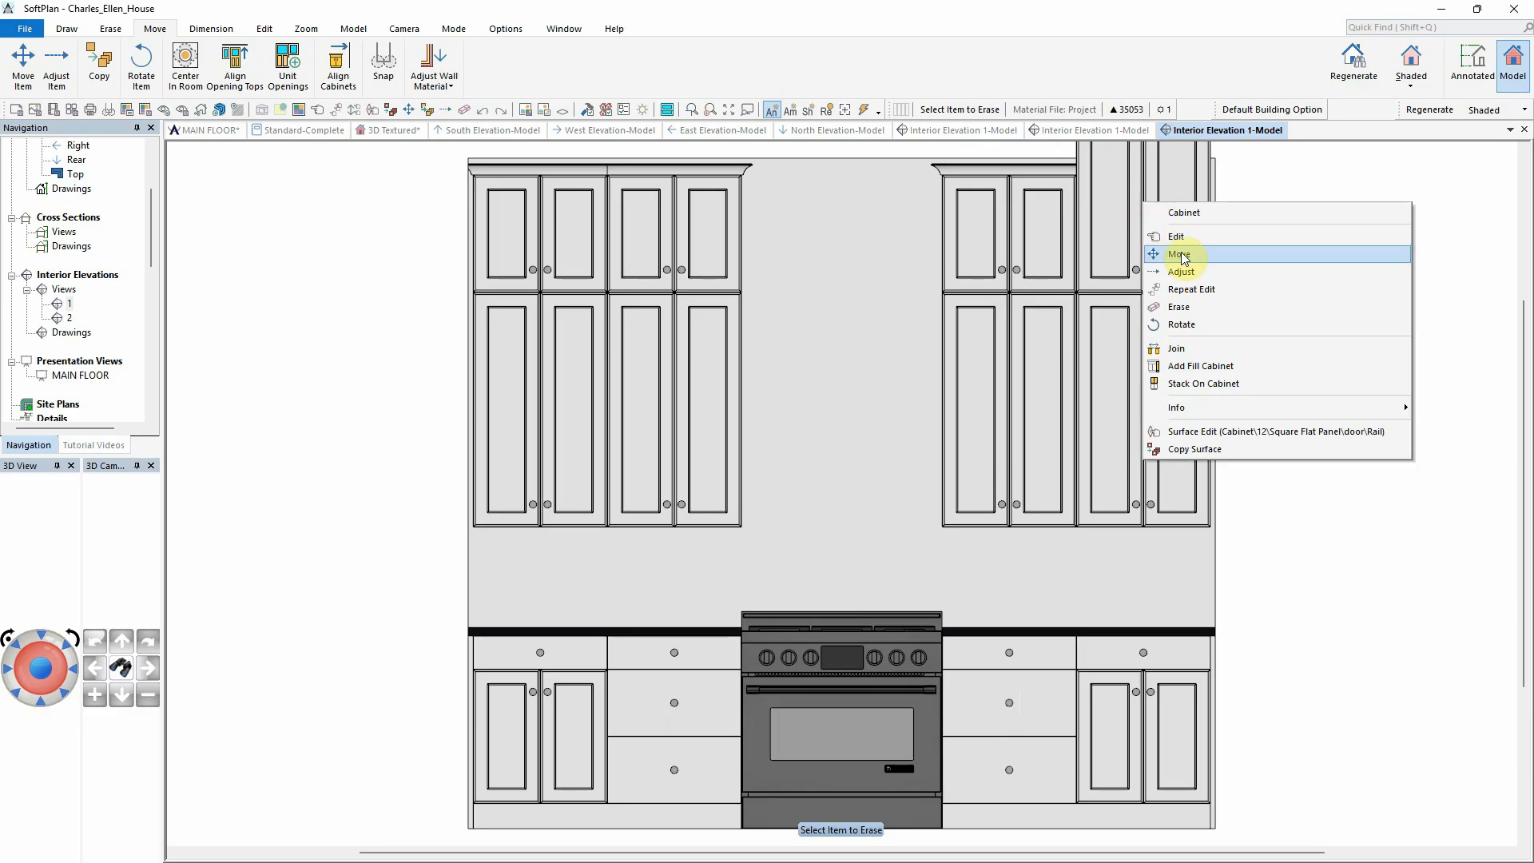
click(1200, 289)
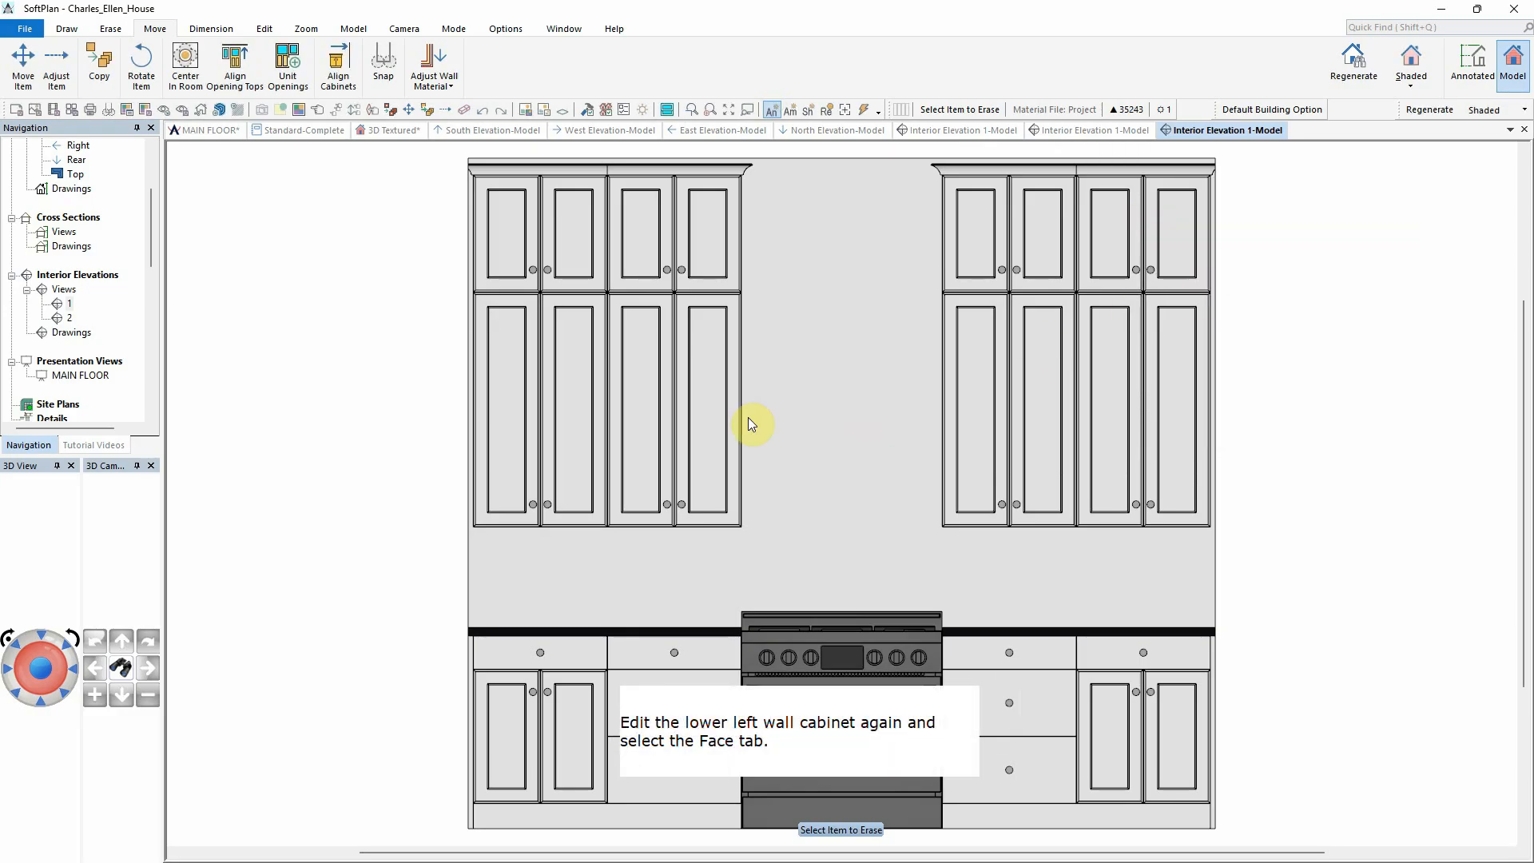
Step: Change the lower far-left wall cabinet's face layout to the Wall library's "2 door - glass grilled"
right_click(549, 386)
click(617, 419)
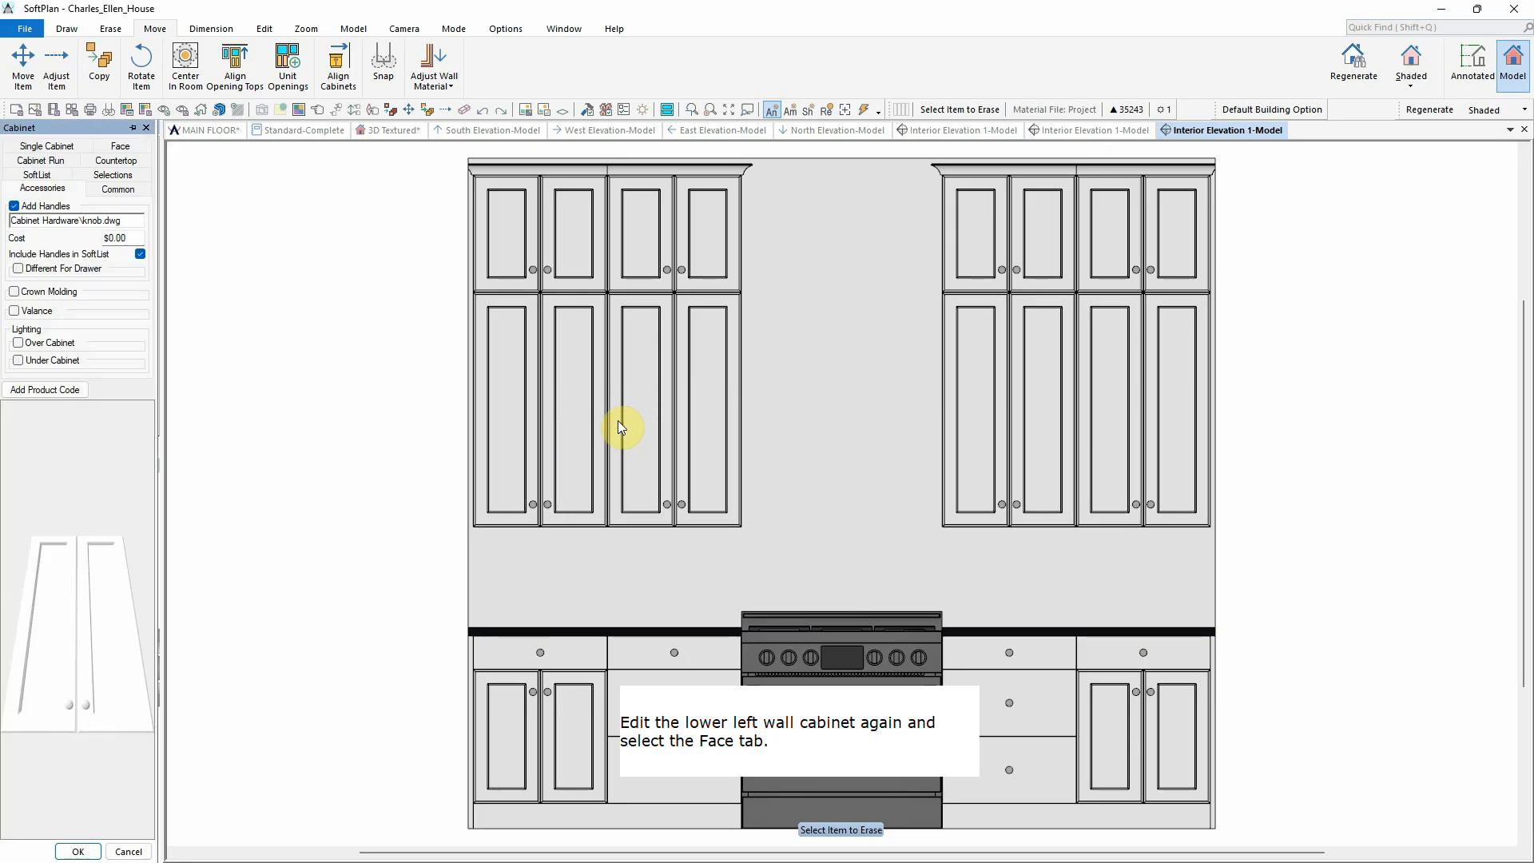
click(120, 147)
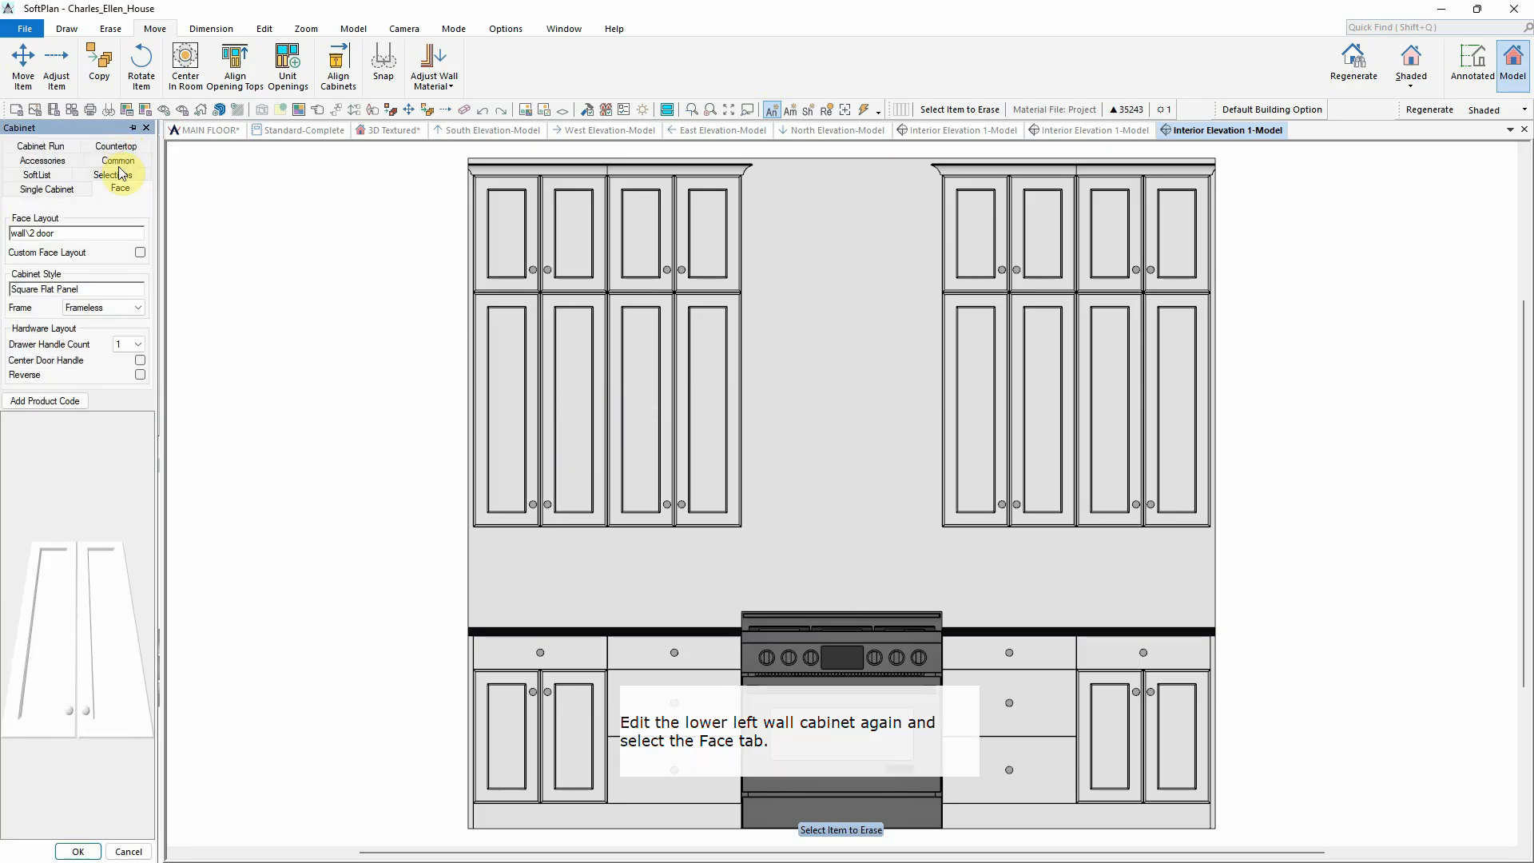
click(93, 233)
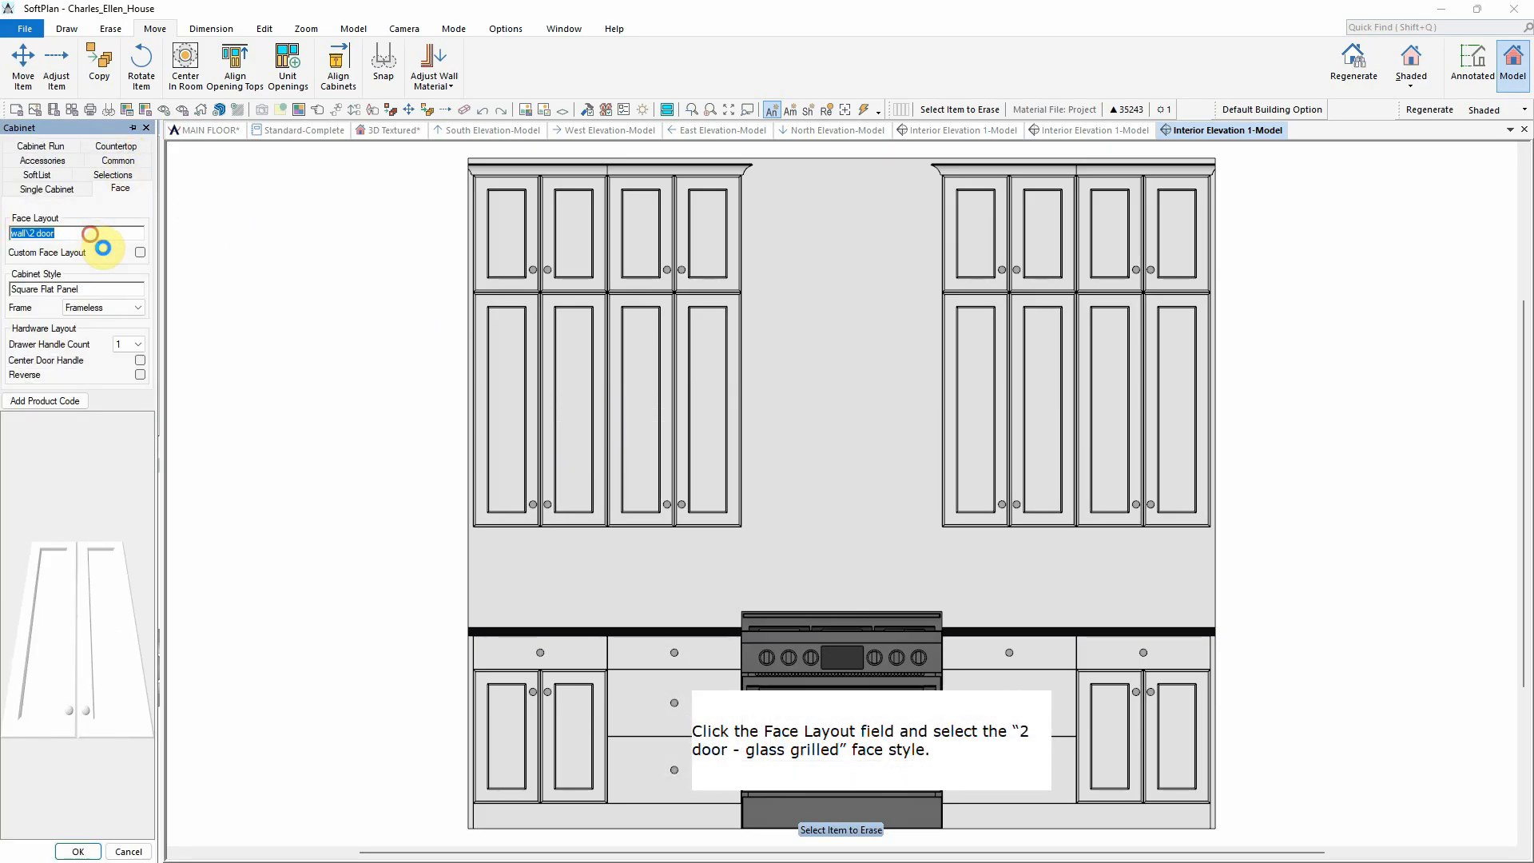
click(477, 239)
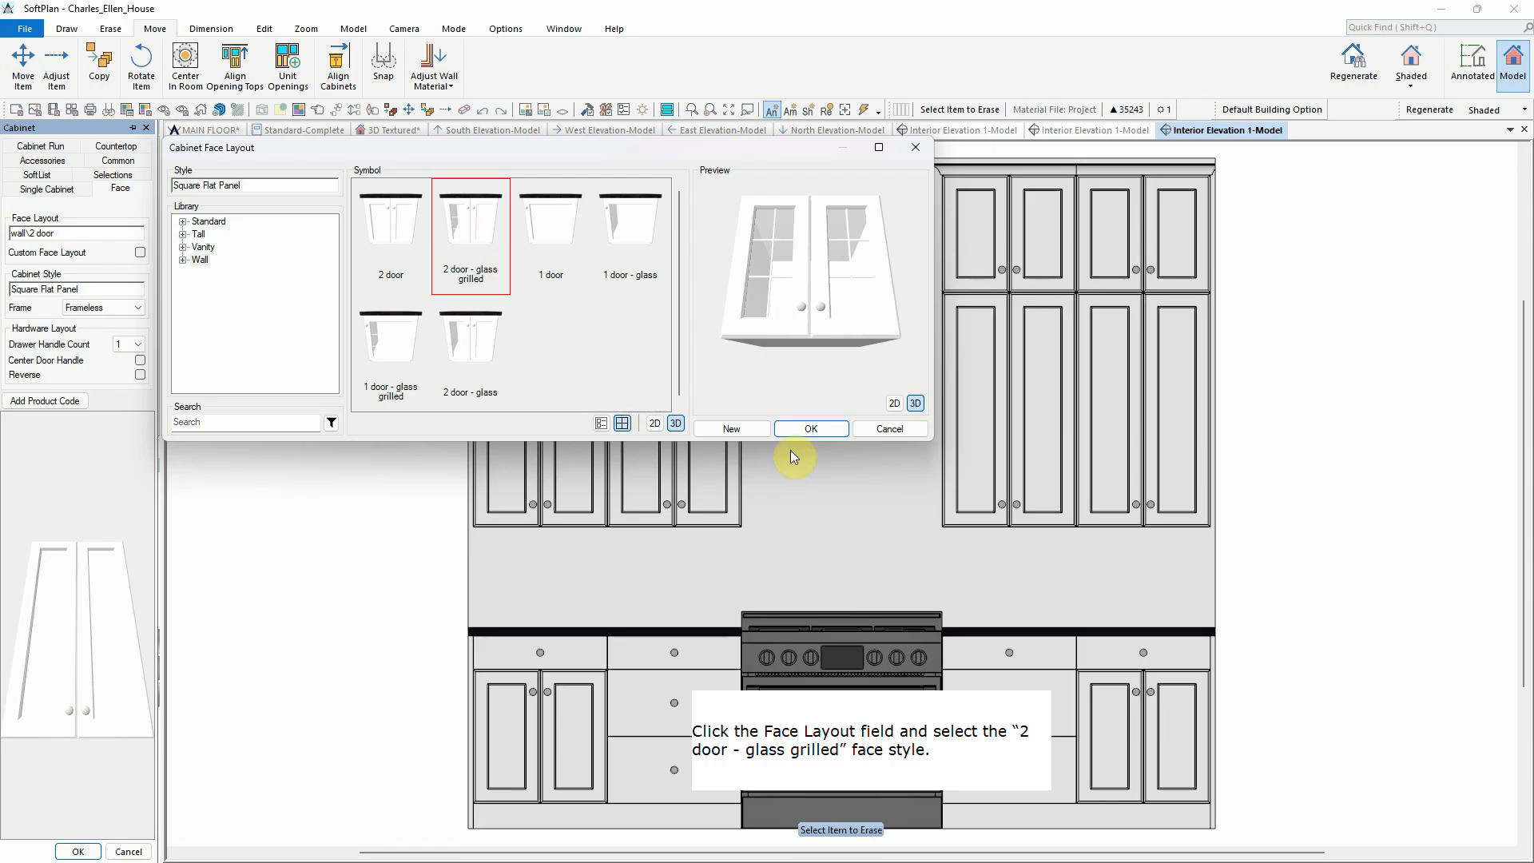
click(808, 430)
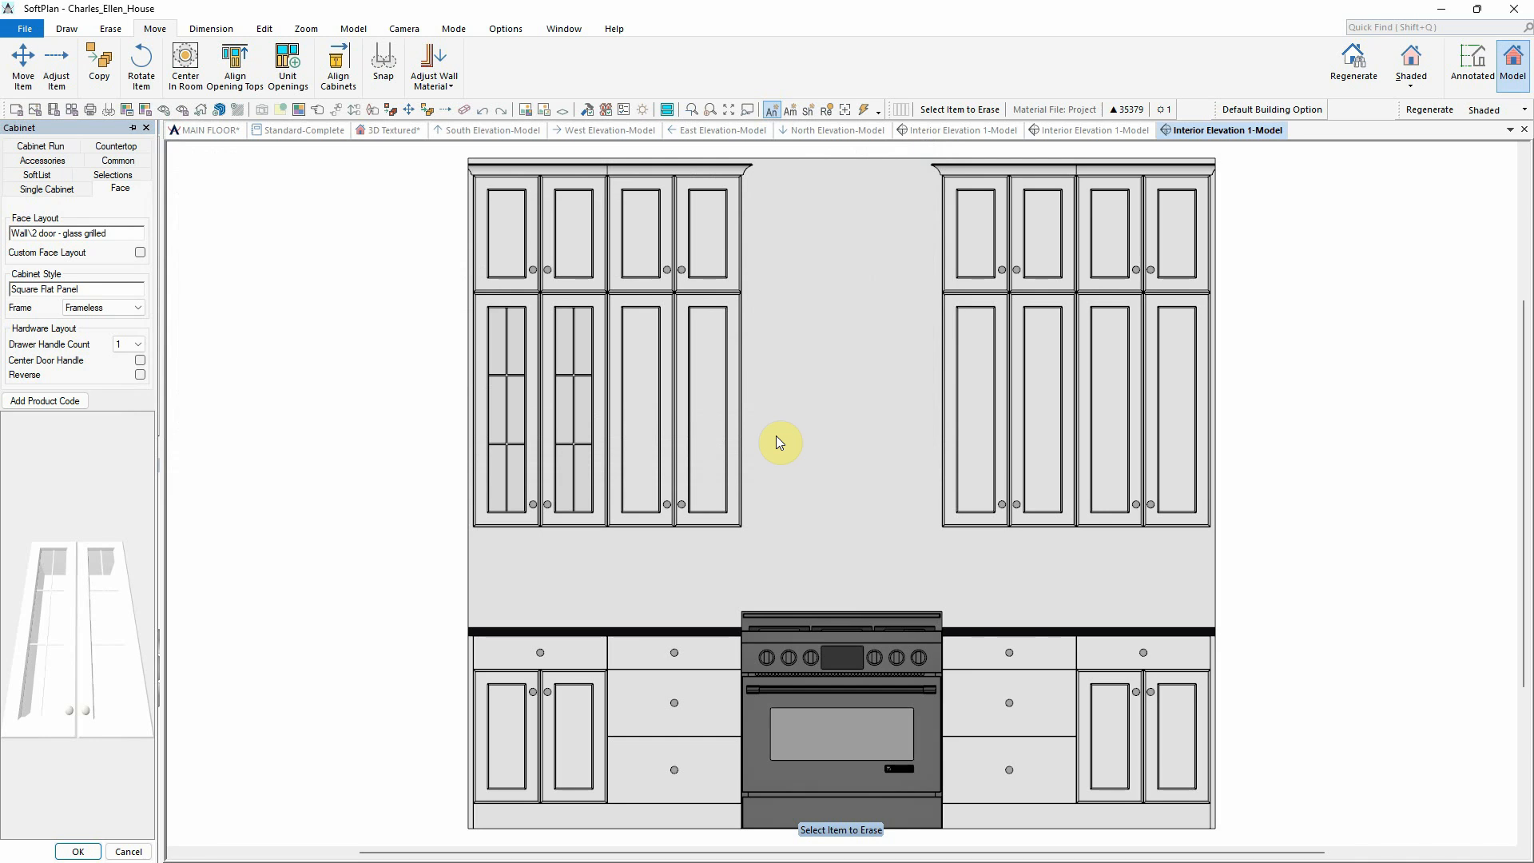
Step: Repeat the glass grilled face edit on the lower far-right wall cabinet and all four stacked upper cabinets
right_click(1157, 438)
click(1225, 517)
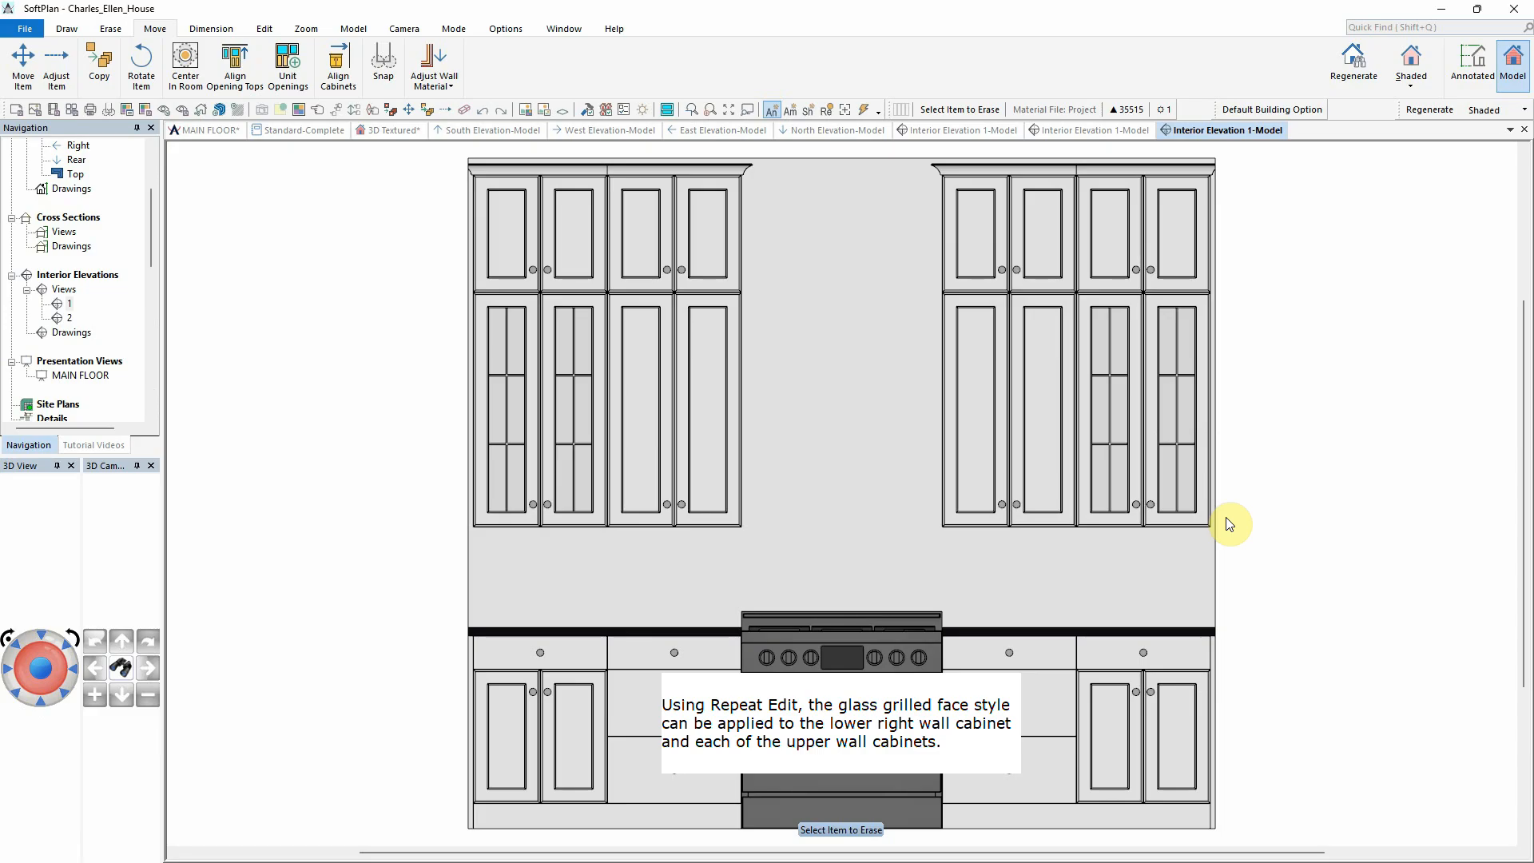
right_click(556, 245)
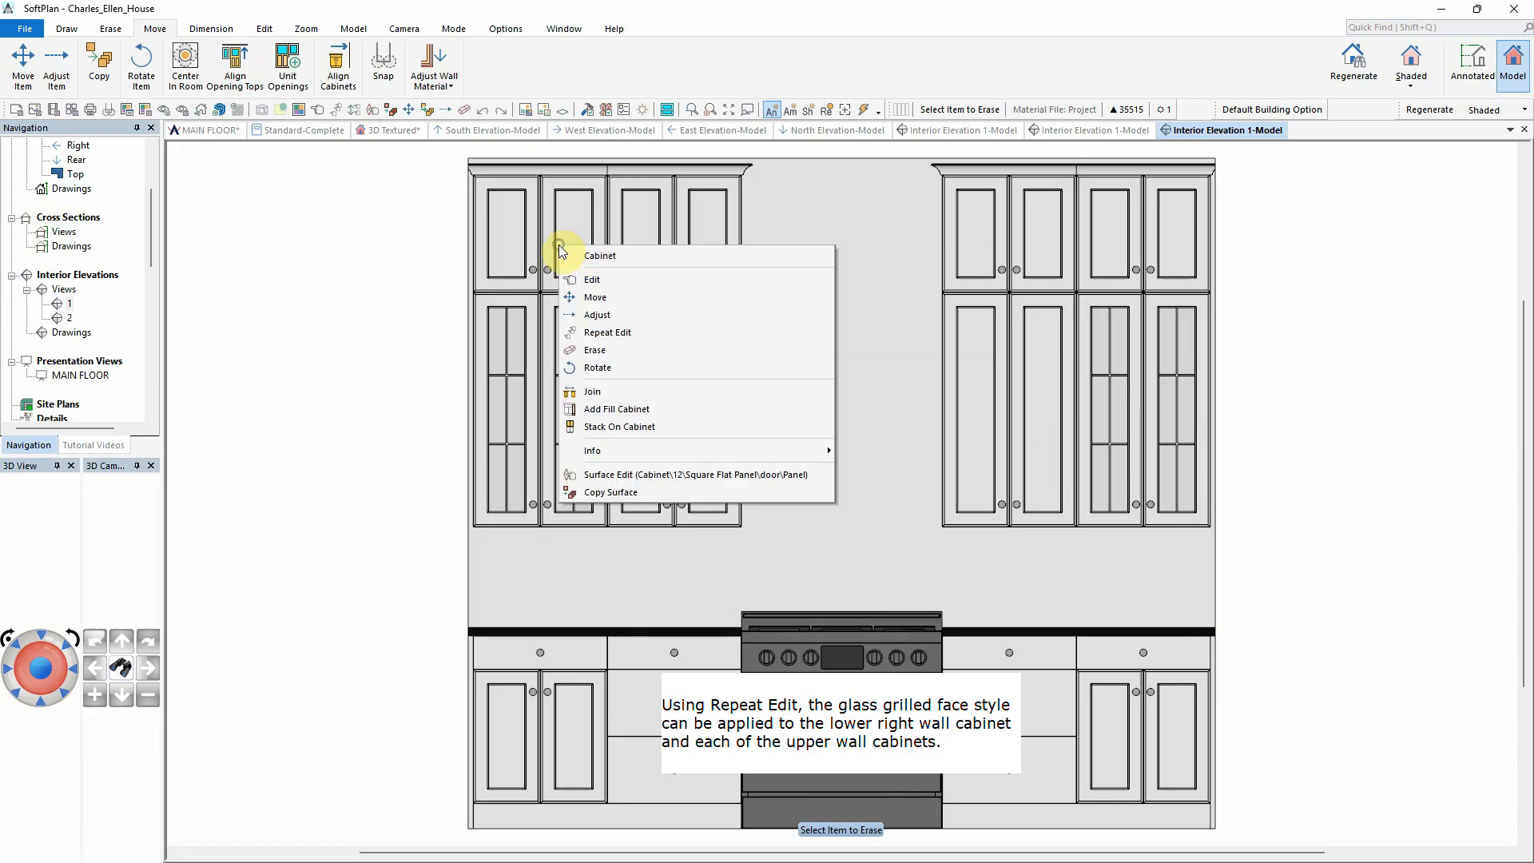
click(659, 333)
right_click(680, 266)
click(744, 352)
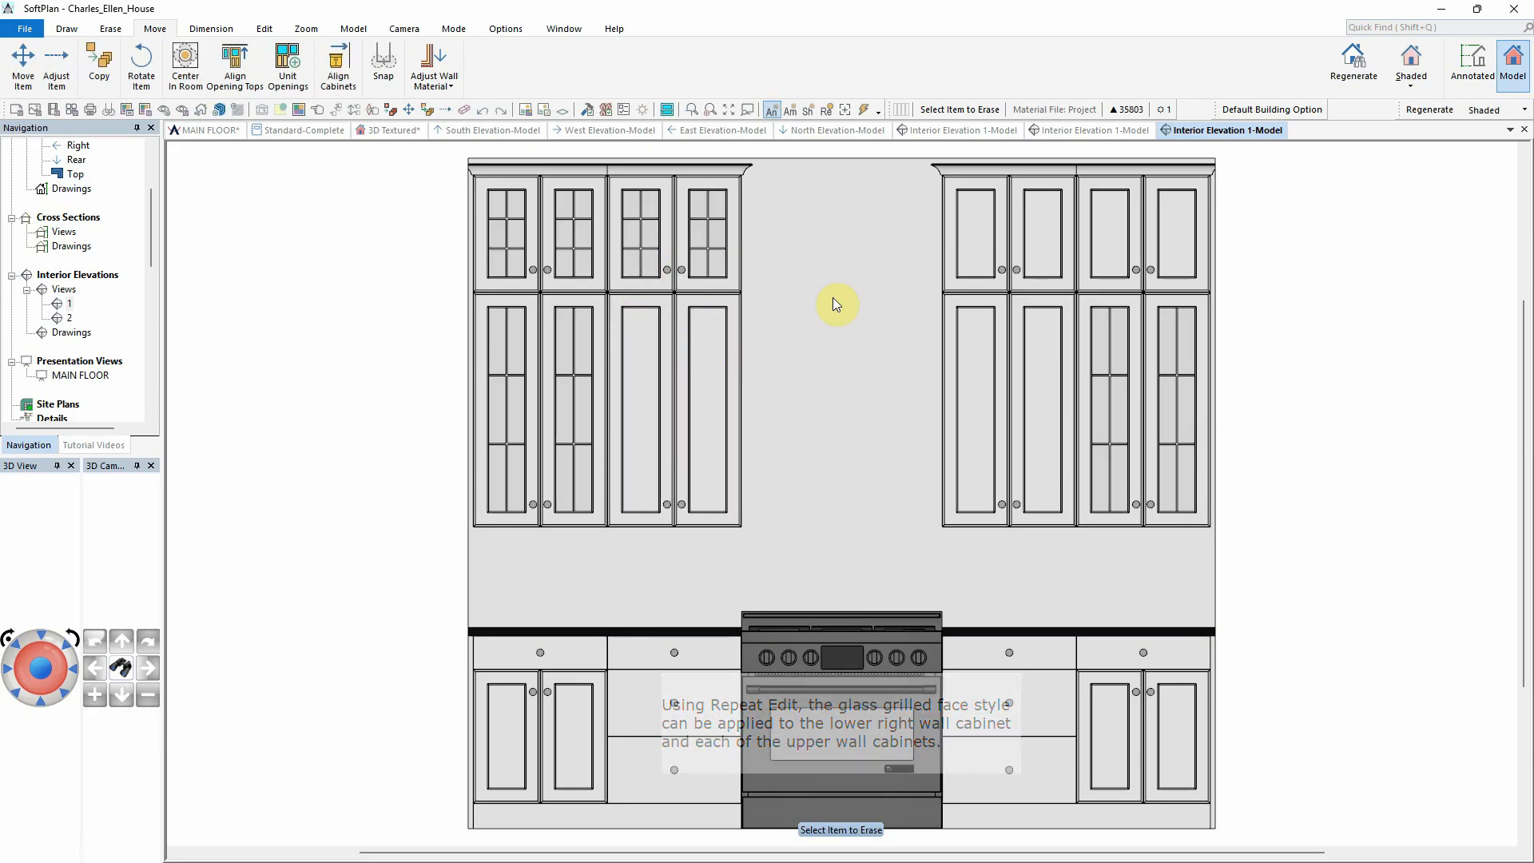
right_click(974, 250)
click(1039, 335)
right_click(1130, 247)
click(1183, 330)
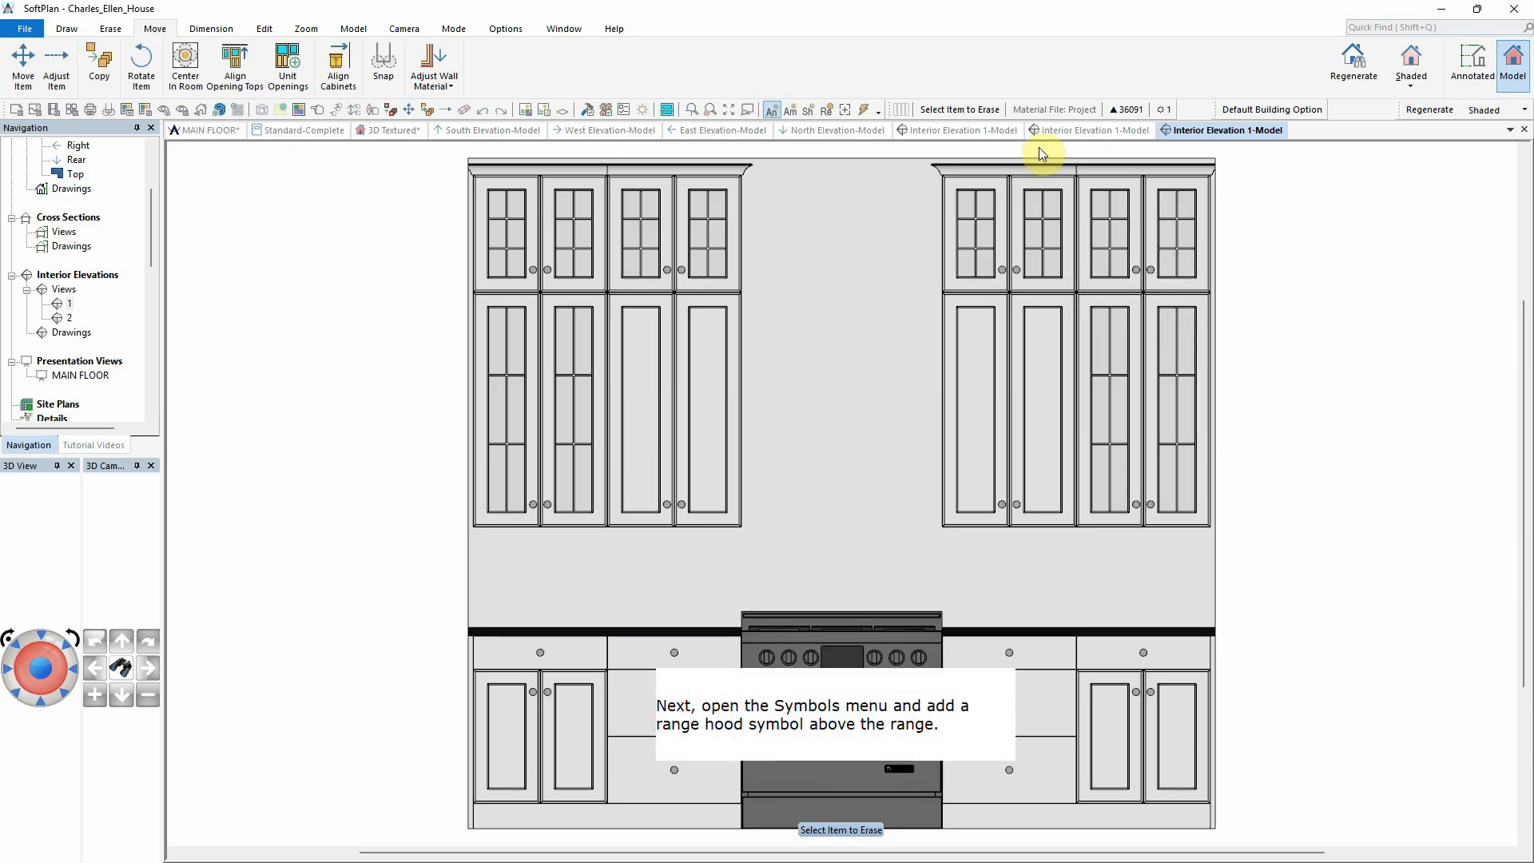
Step: Place the Jenn-Air 36in Euro-Style Low Profile Wall-Mount Canopy Hood symbol centered above the range
click(66, 29)
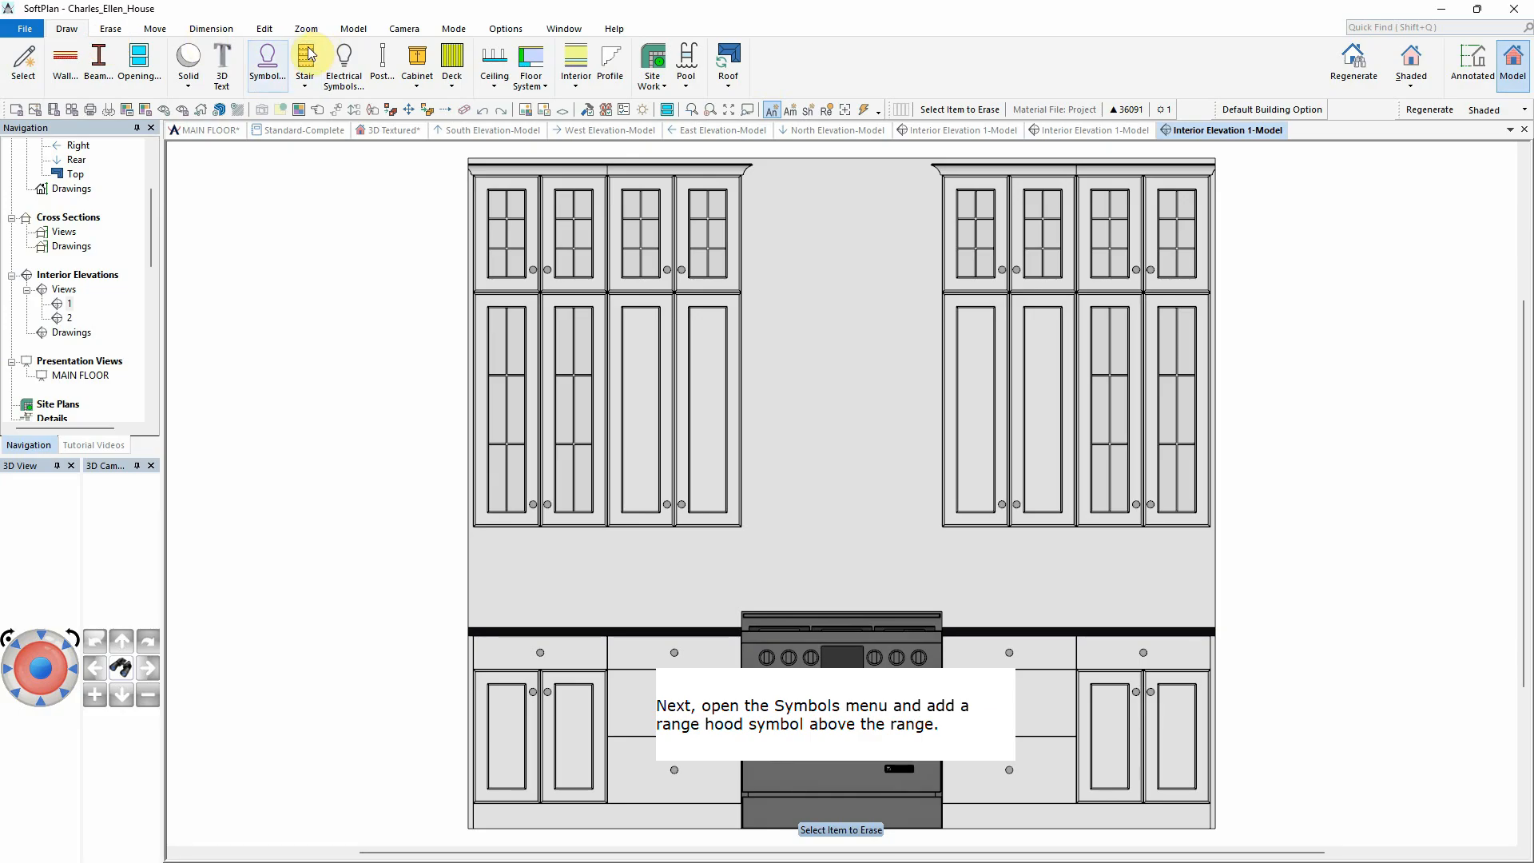
click(264, 74)
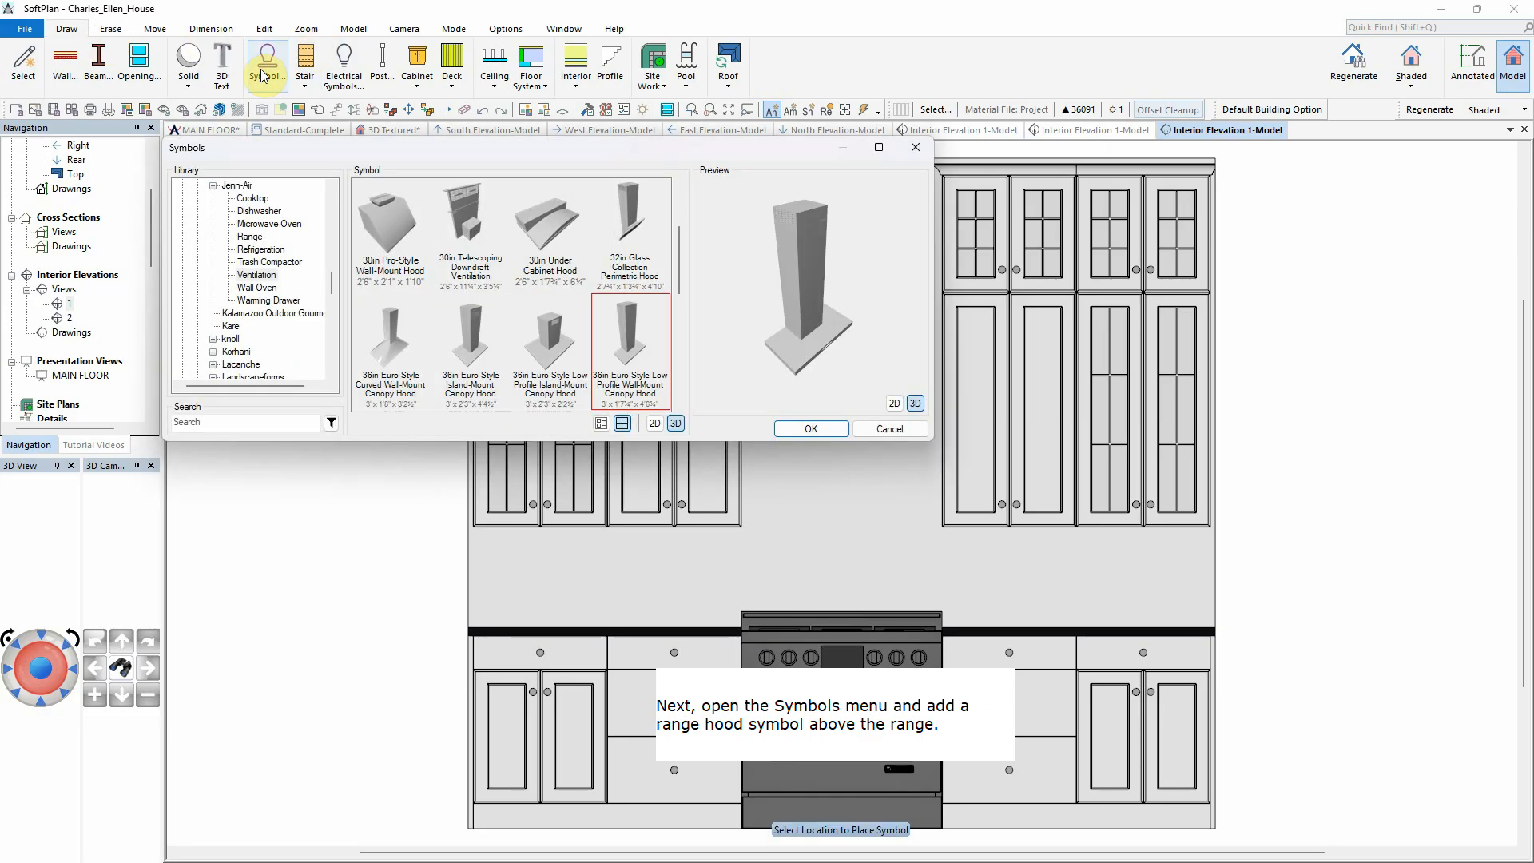
click(813, 429)
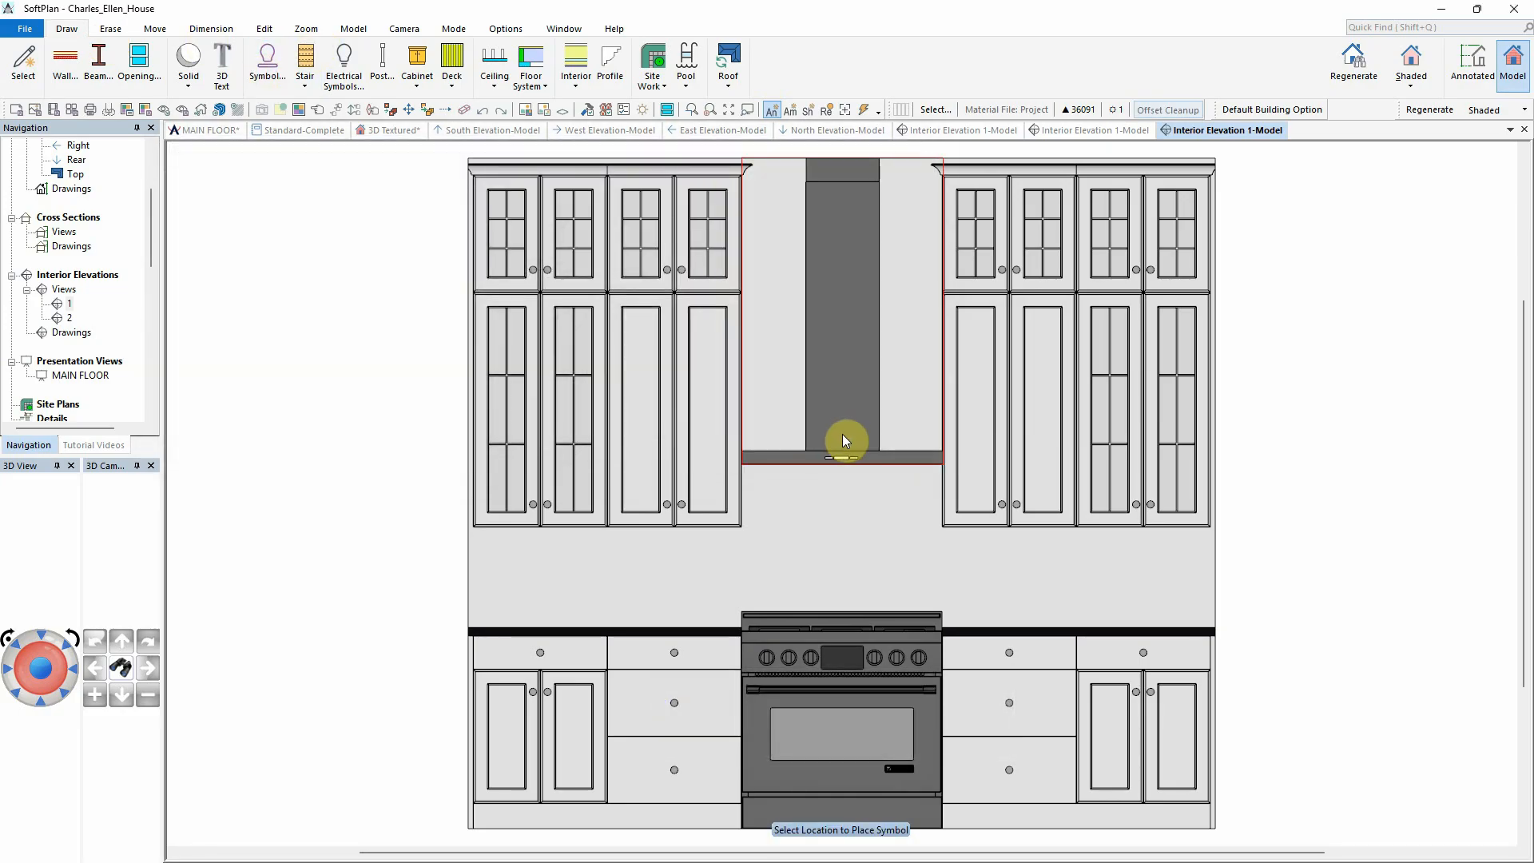
click(842, 436)
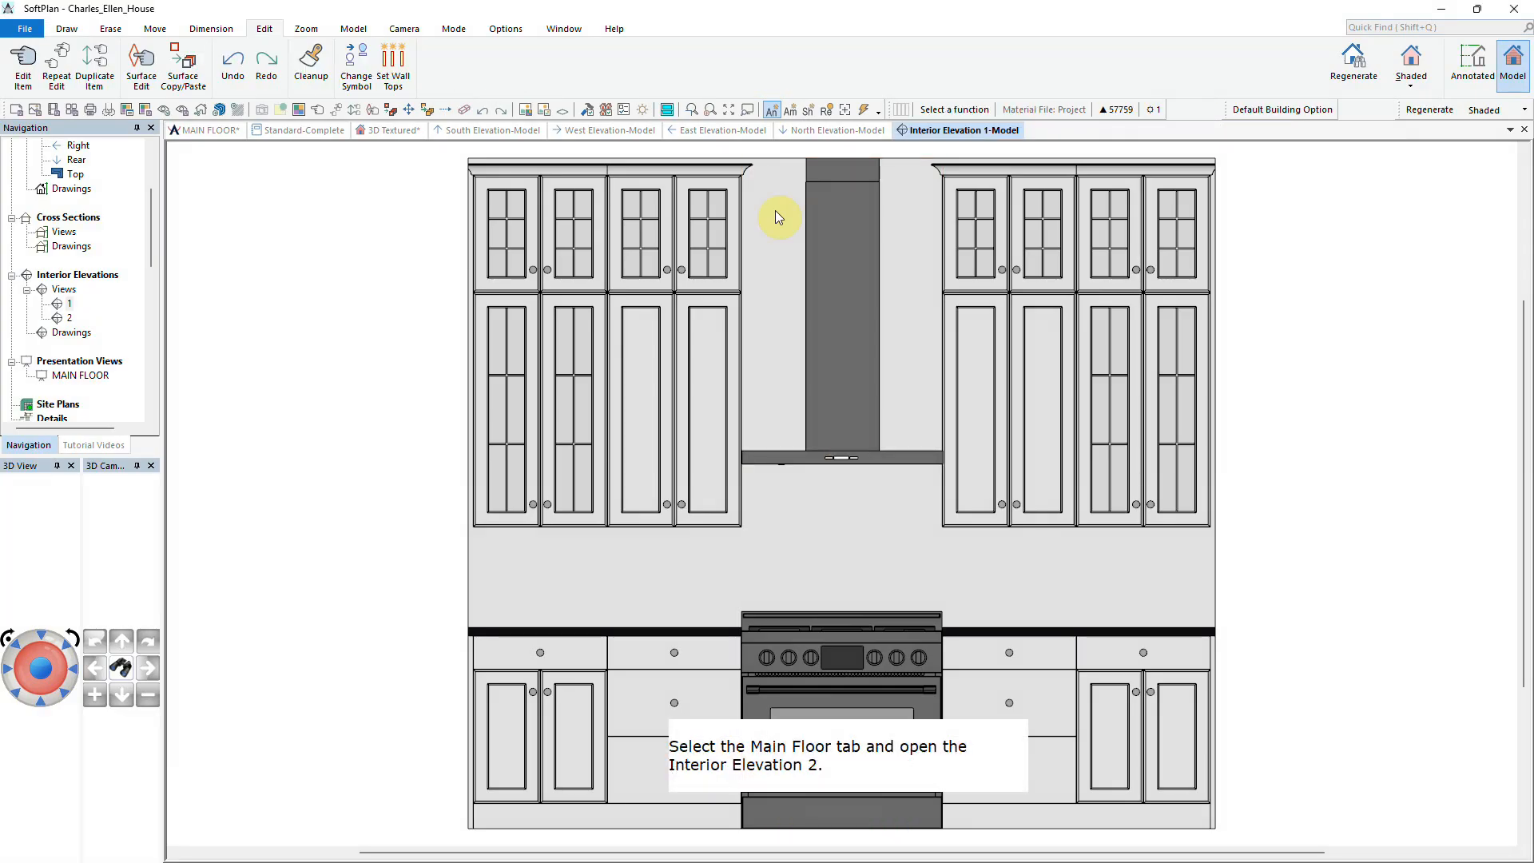
Step: Return to the main floor plan and open Interior Elevation 2 of the refrigerator and oven wall
click(209, 129)
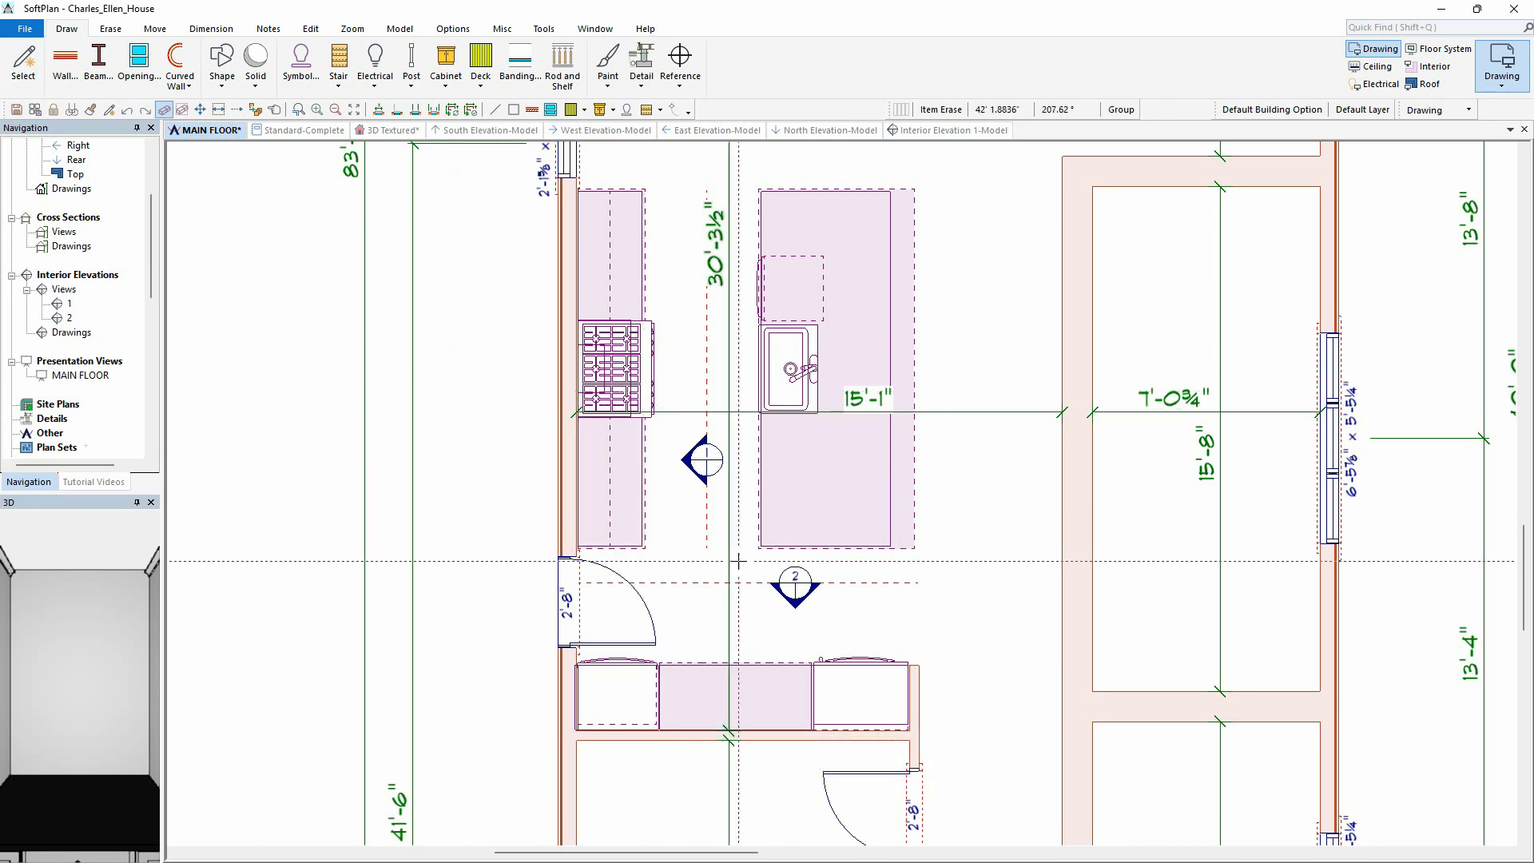
right_click(826, 594)
click(857, 619)
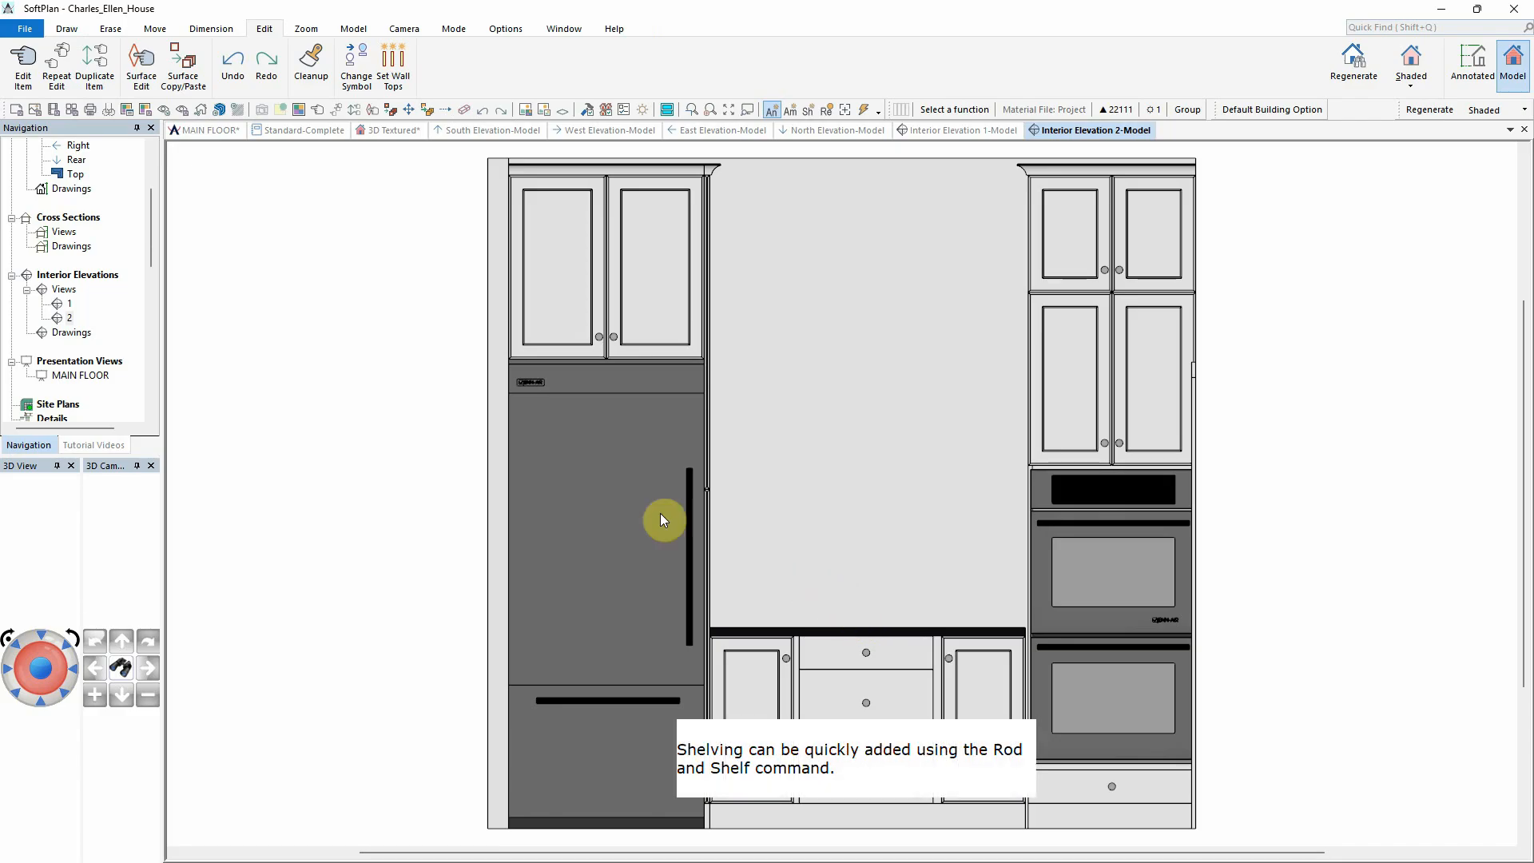
Step: On the main floor plan, draw a rod and shelf about 4'-8 7/8" long along the wall between the refrigerator and oven
click(214, 135)
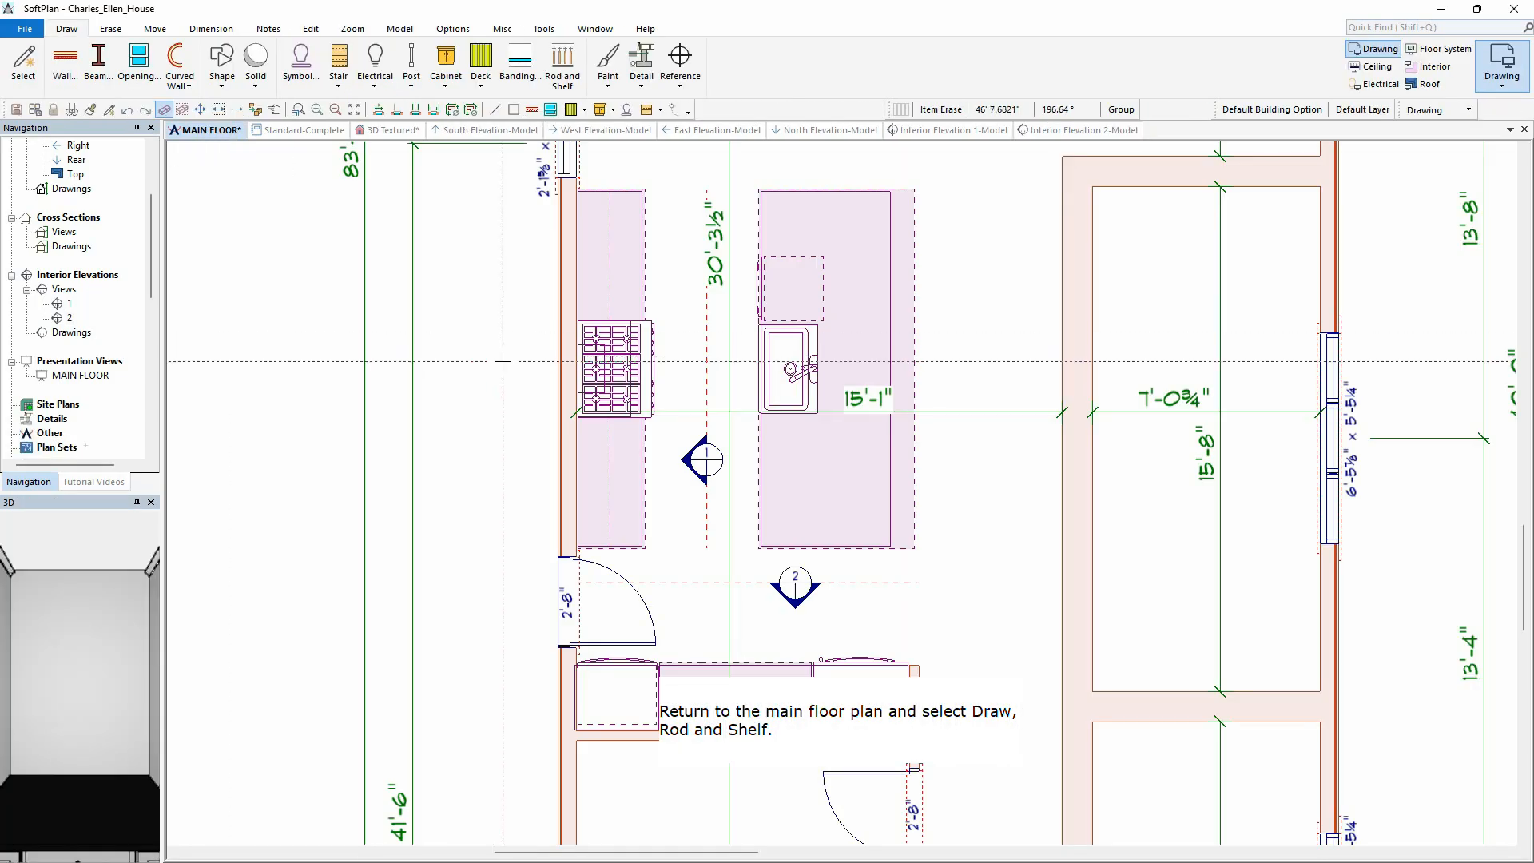
click(576, 73)
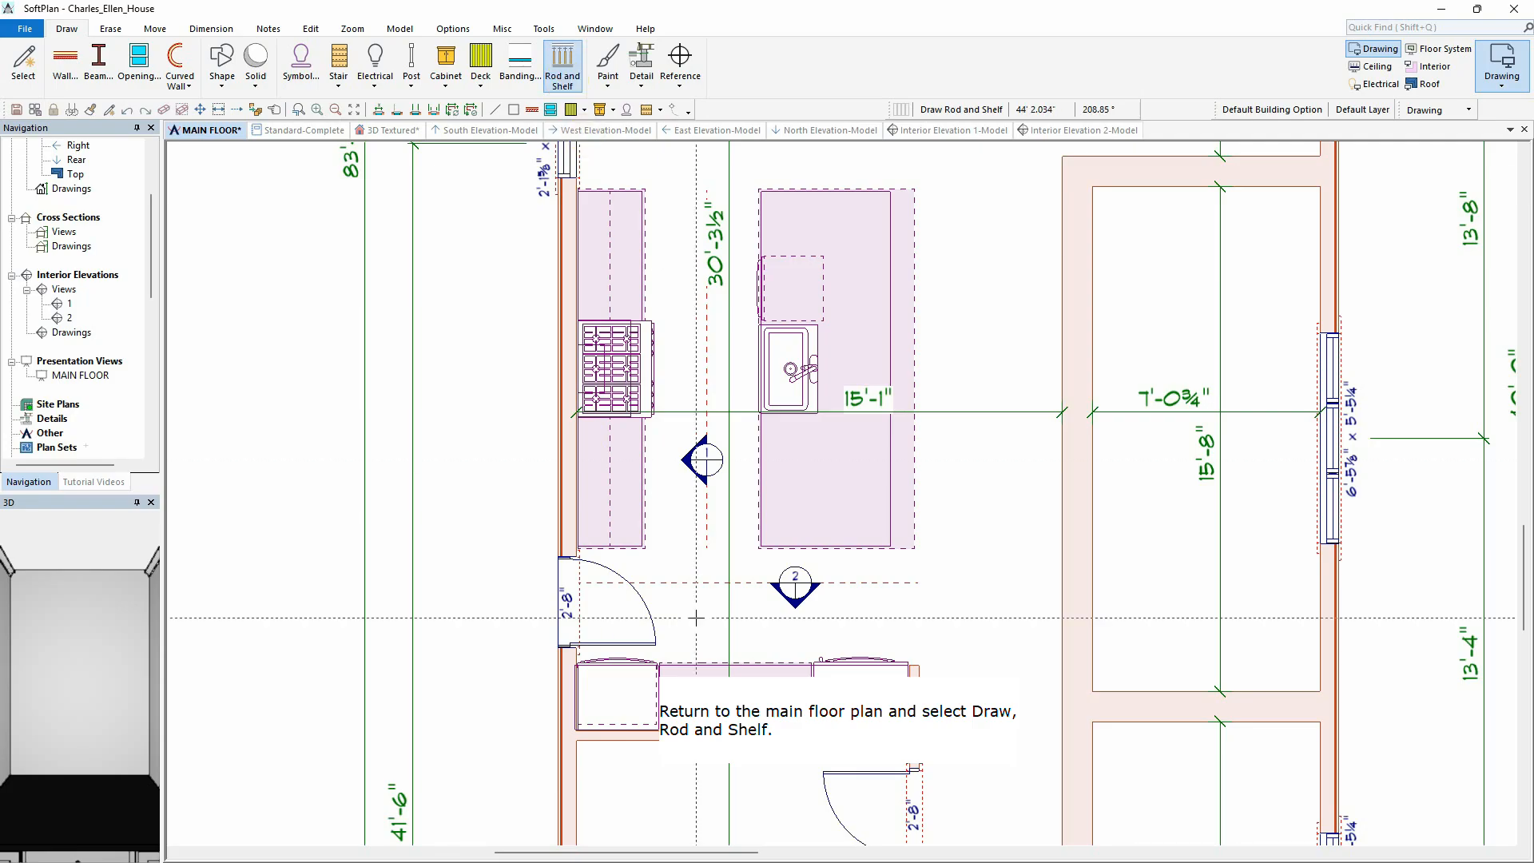
scroll(725, 711, up, 5)
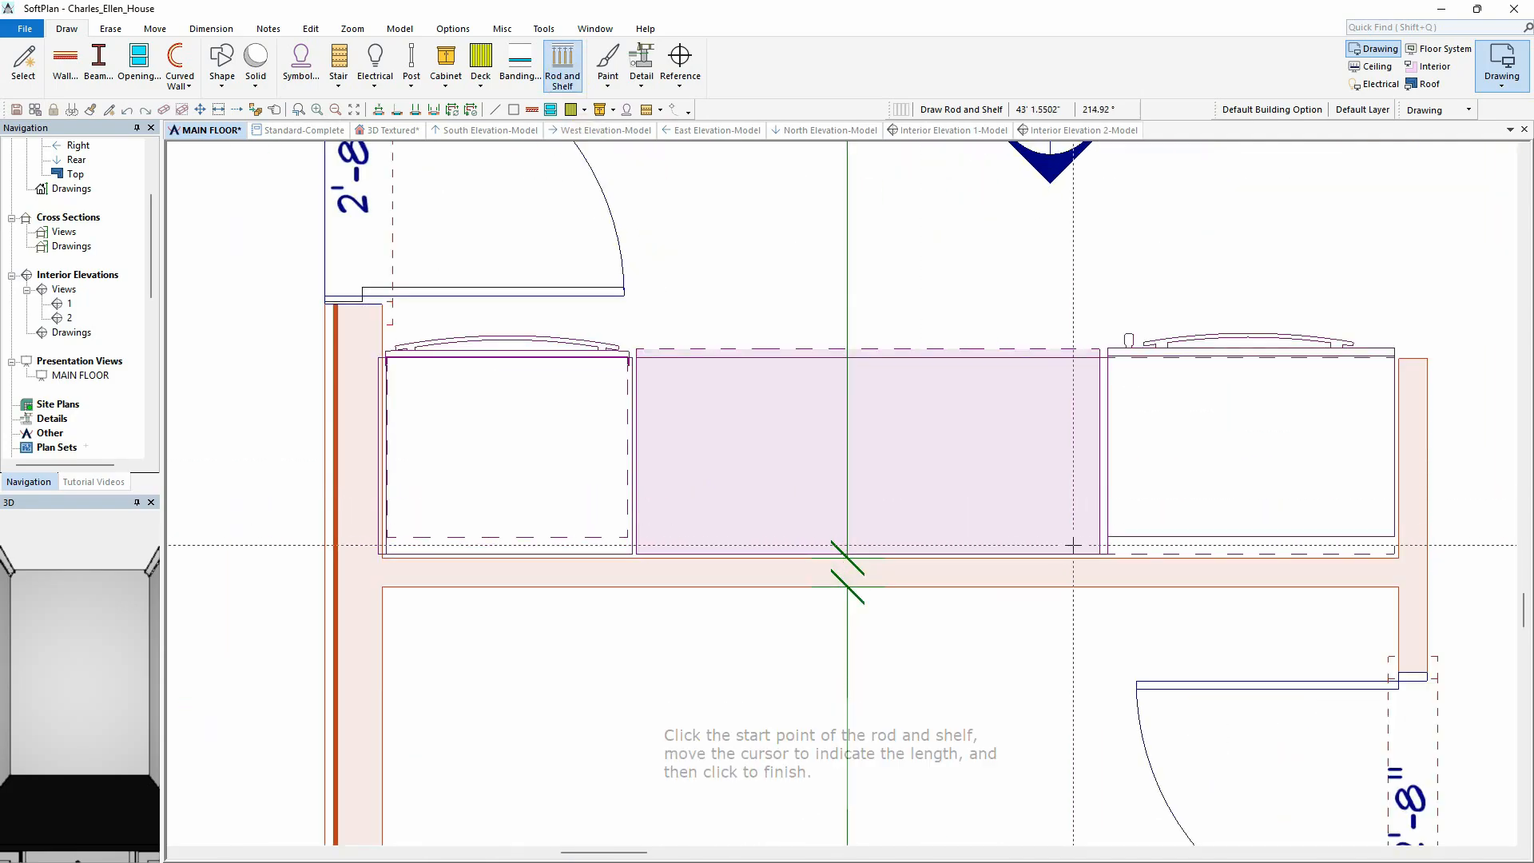
click(1098, 551)
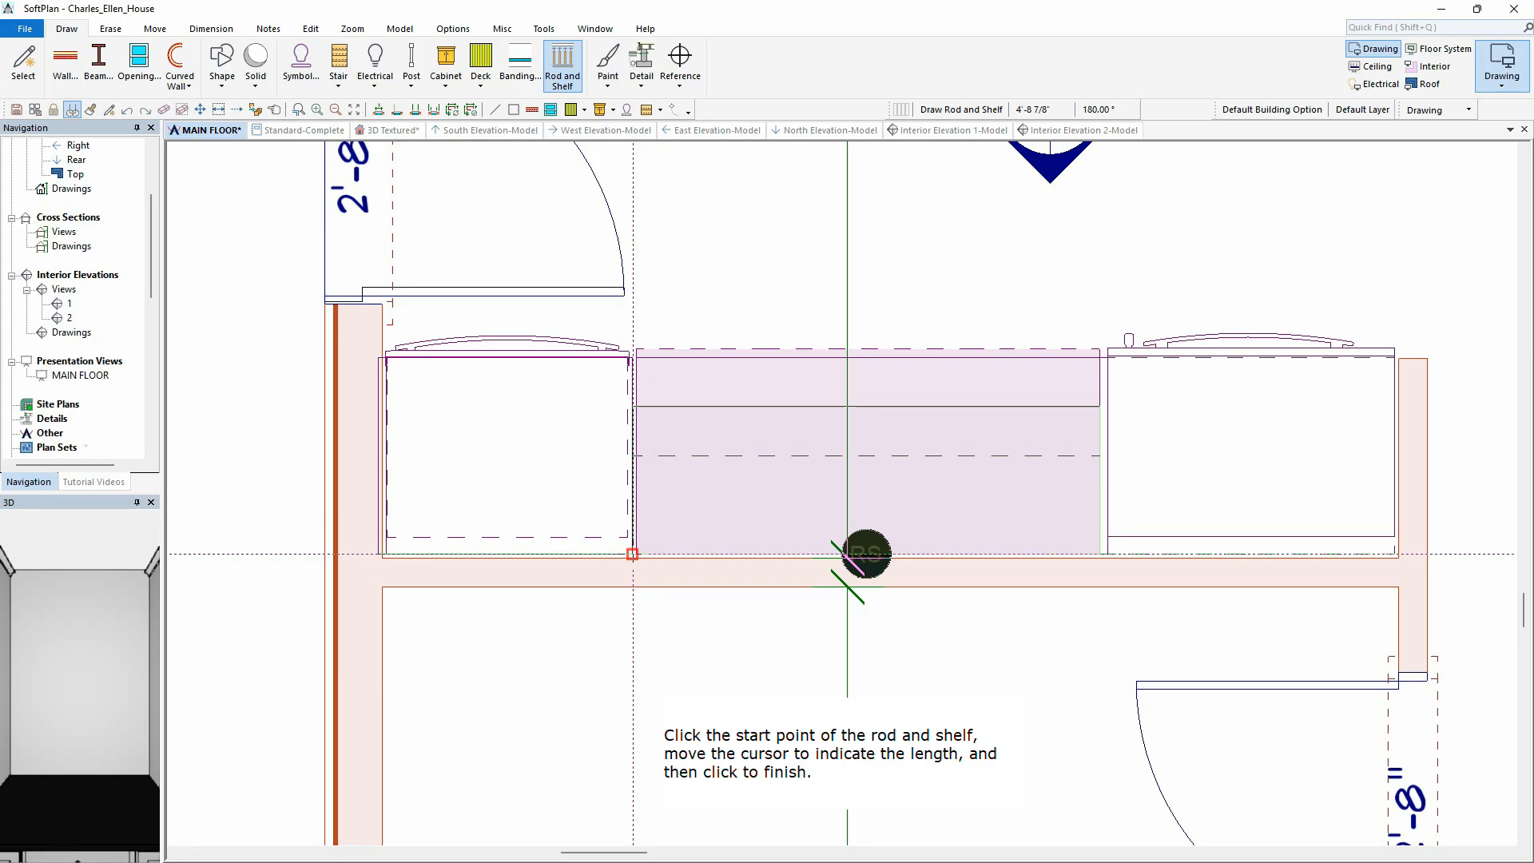
click(632, 554)
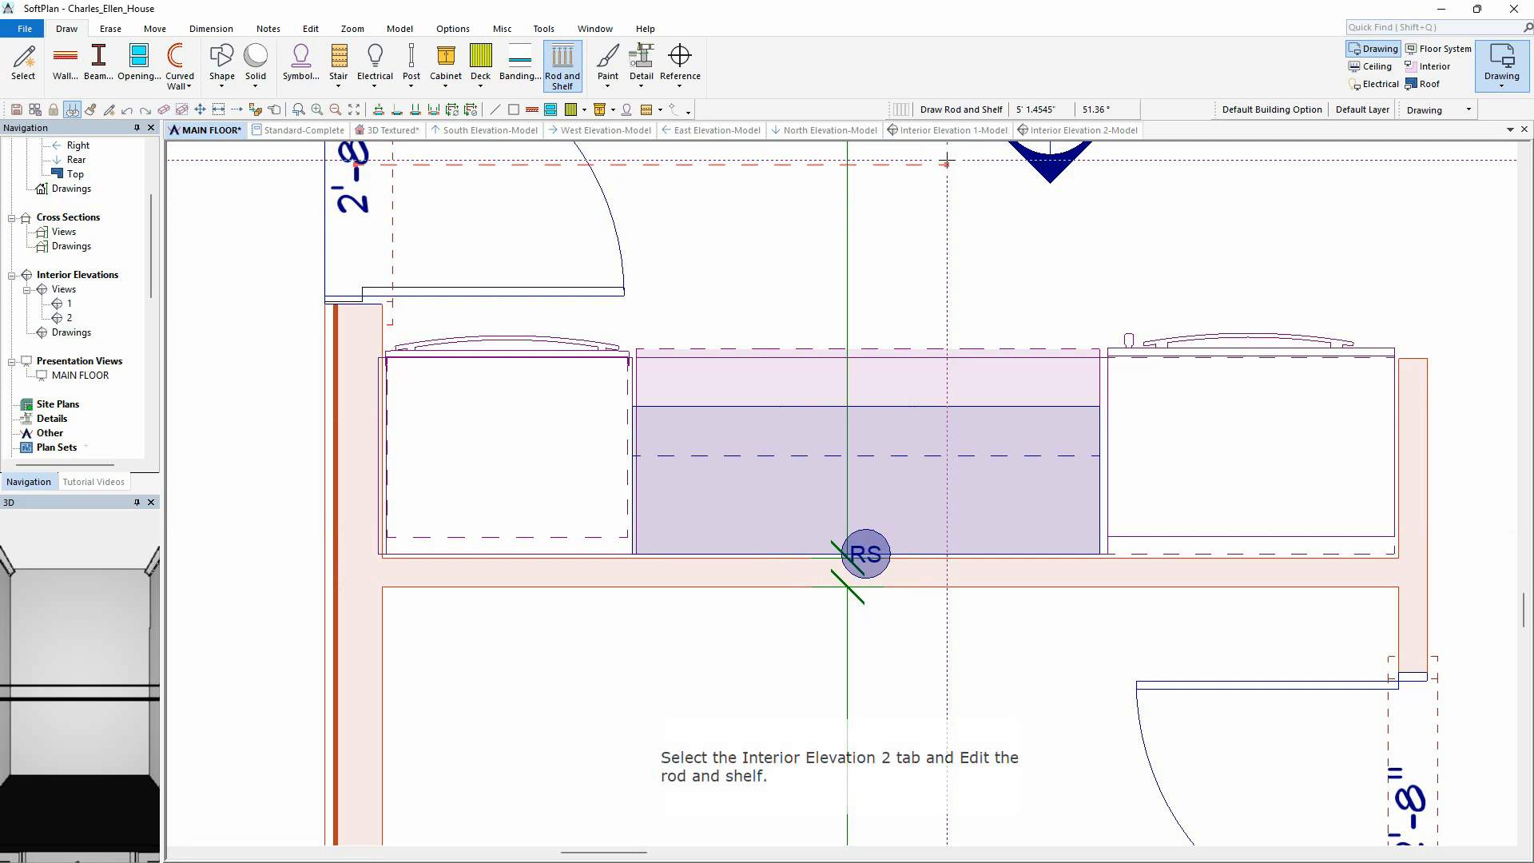
Step: Edit the rod and shelf in Interior Elevation 2 and remove its rod
click(1052, 131)
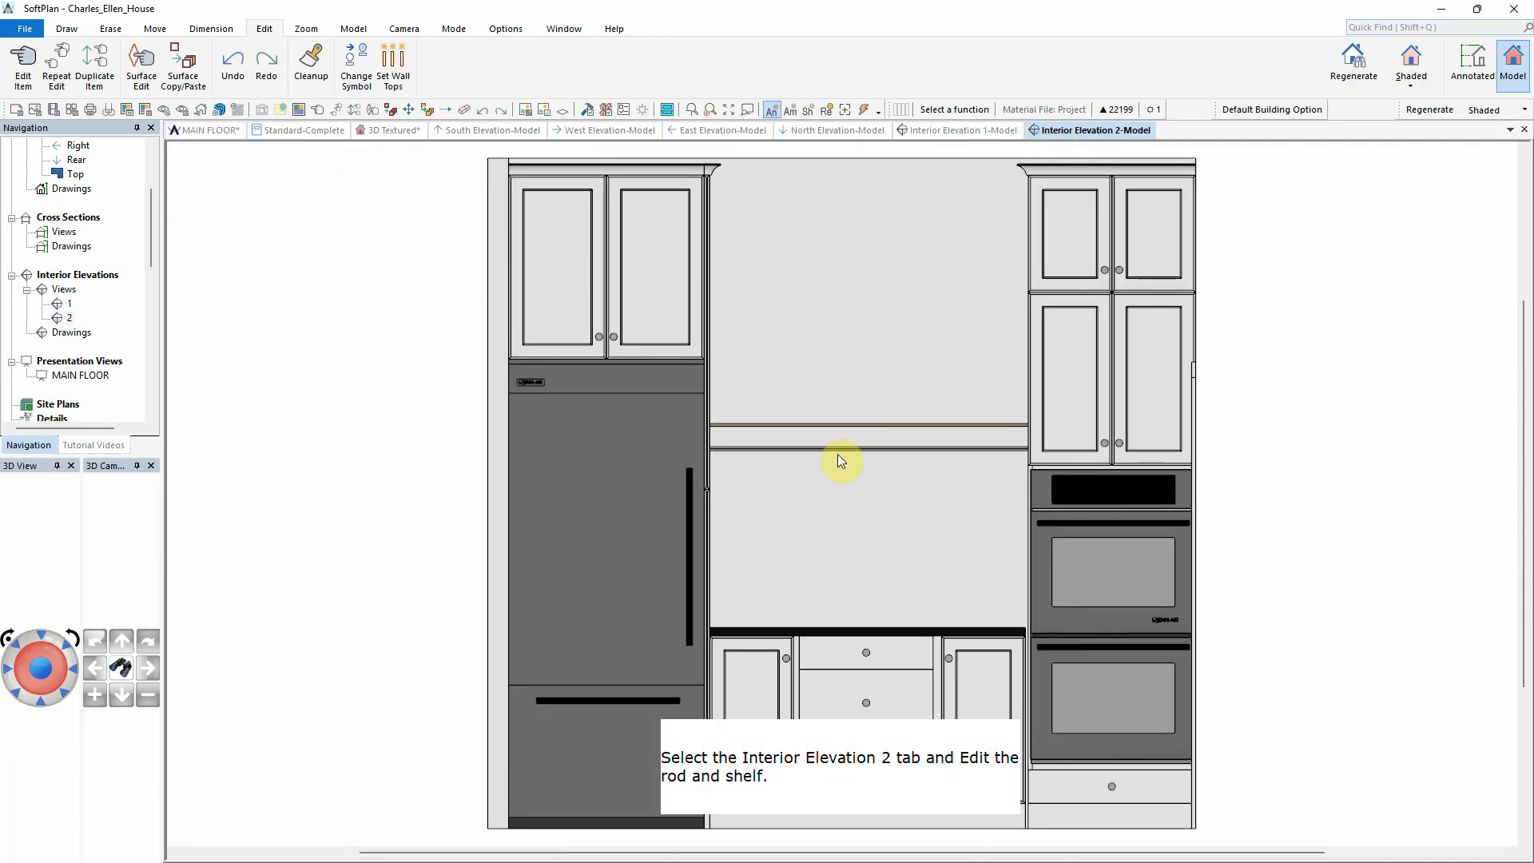
right_click(842, 449)
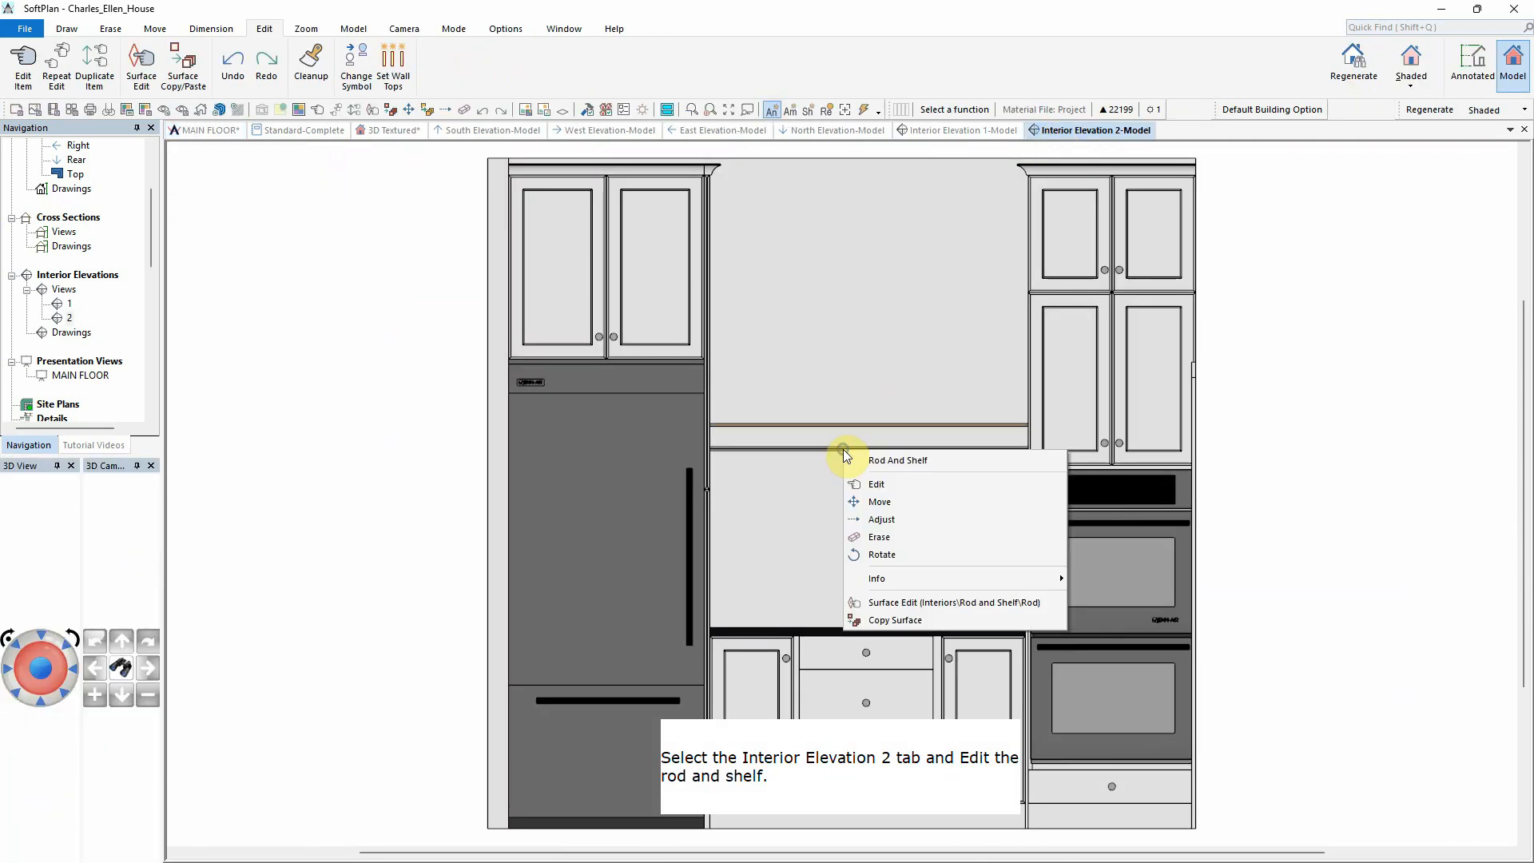
click(878, 483)
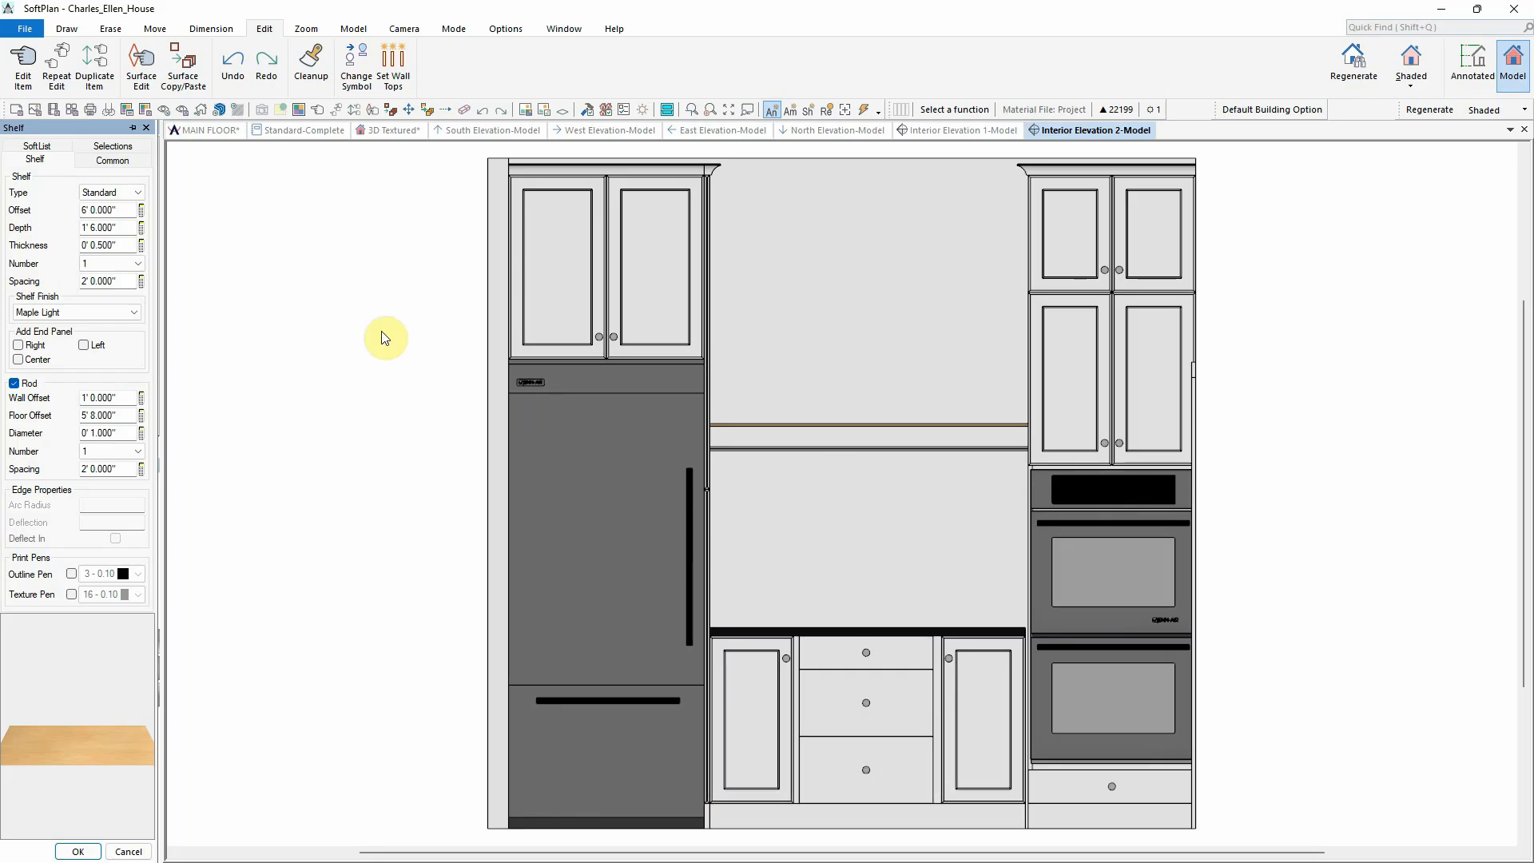
click(37, 384)
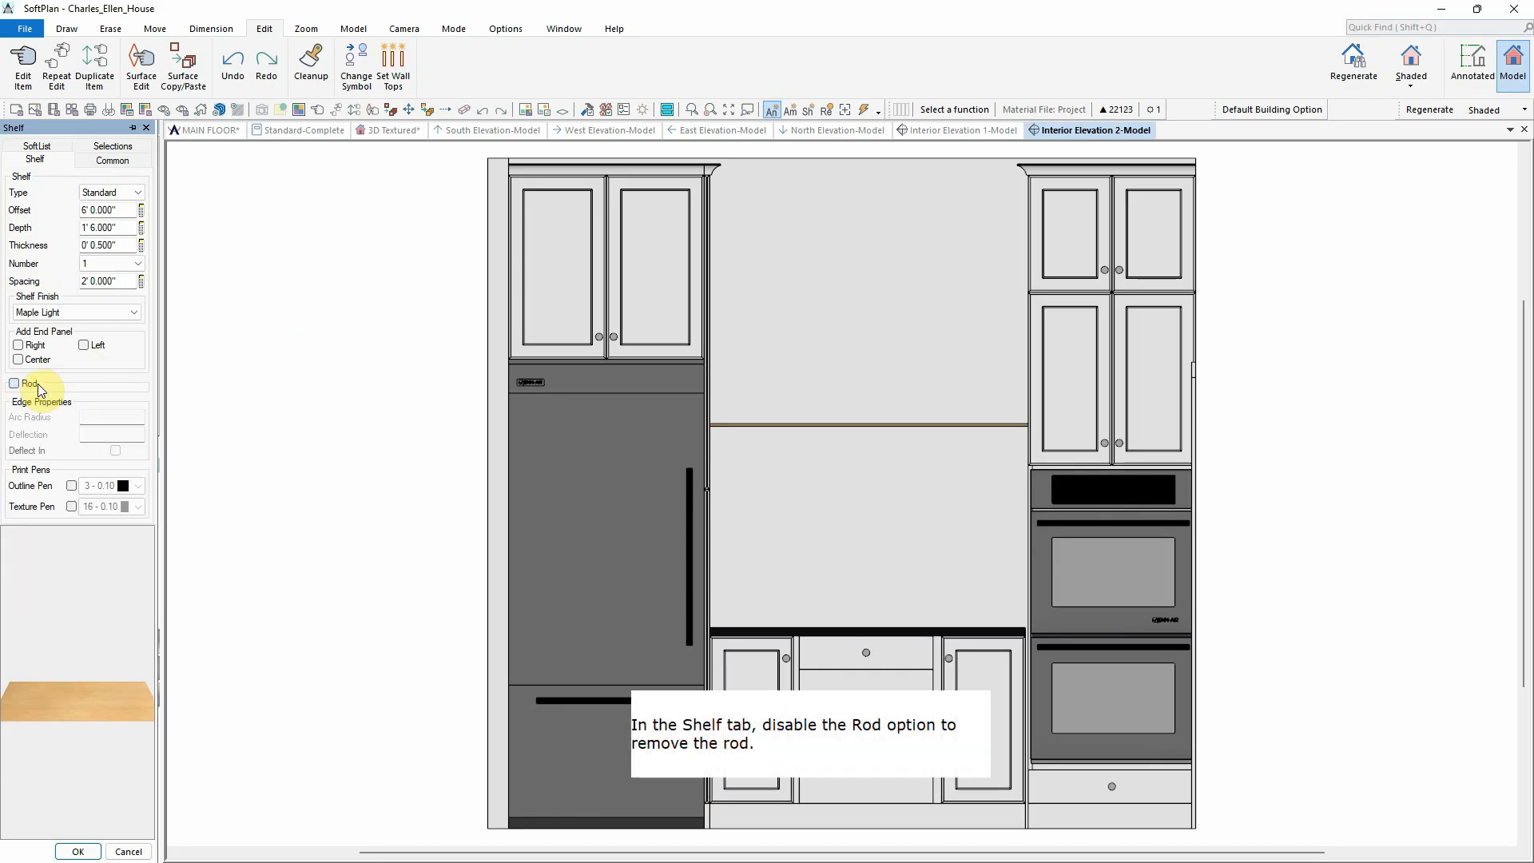
Step: Set the shelf's depth to 12 inches, thickness to 1.5 inches and offset to 54 inches
click(116, 229)
text(12)
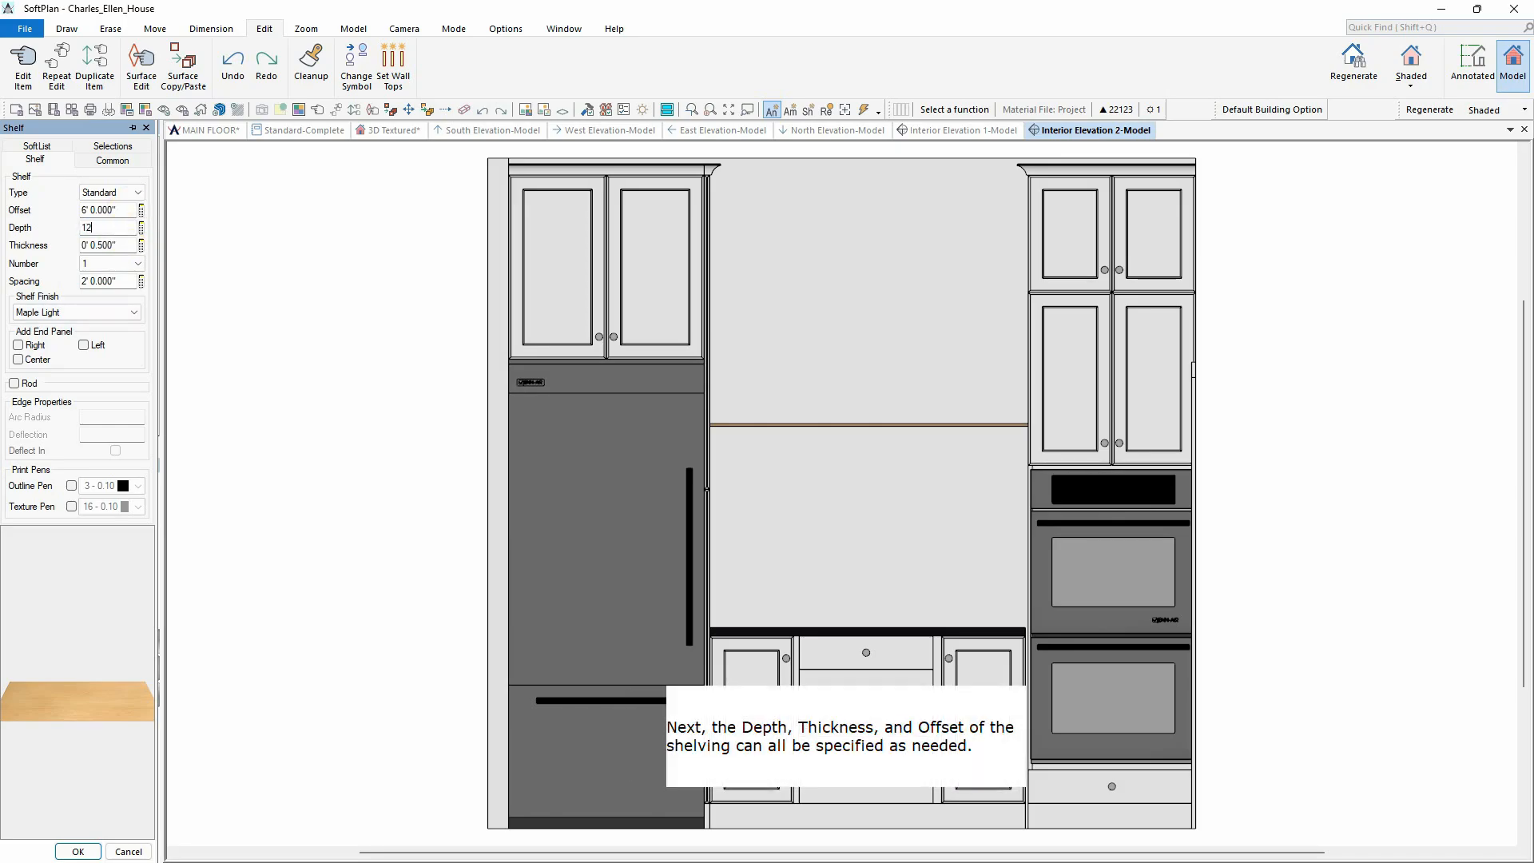
key(Return)
click(119, 244)
text(1.5")
key(Return)
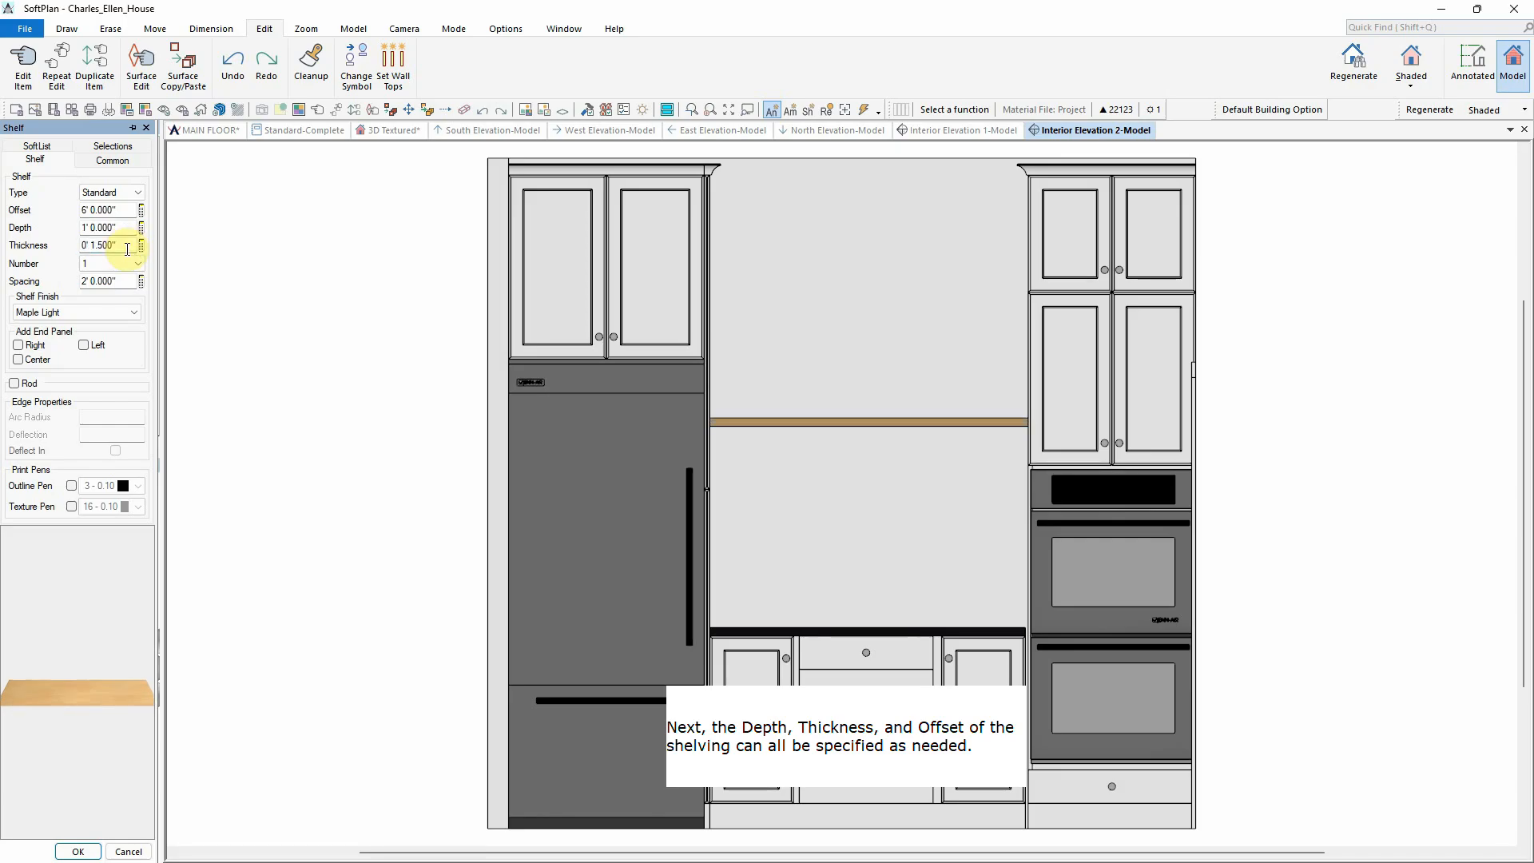
click(111, 209)
text(54)
key(Return)
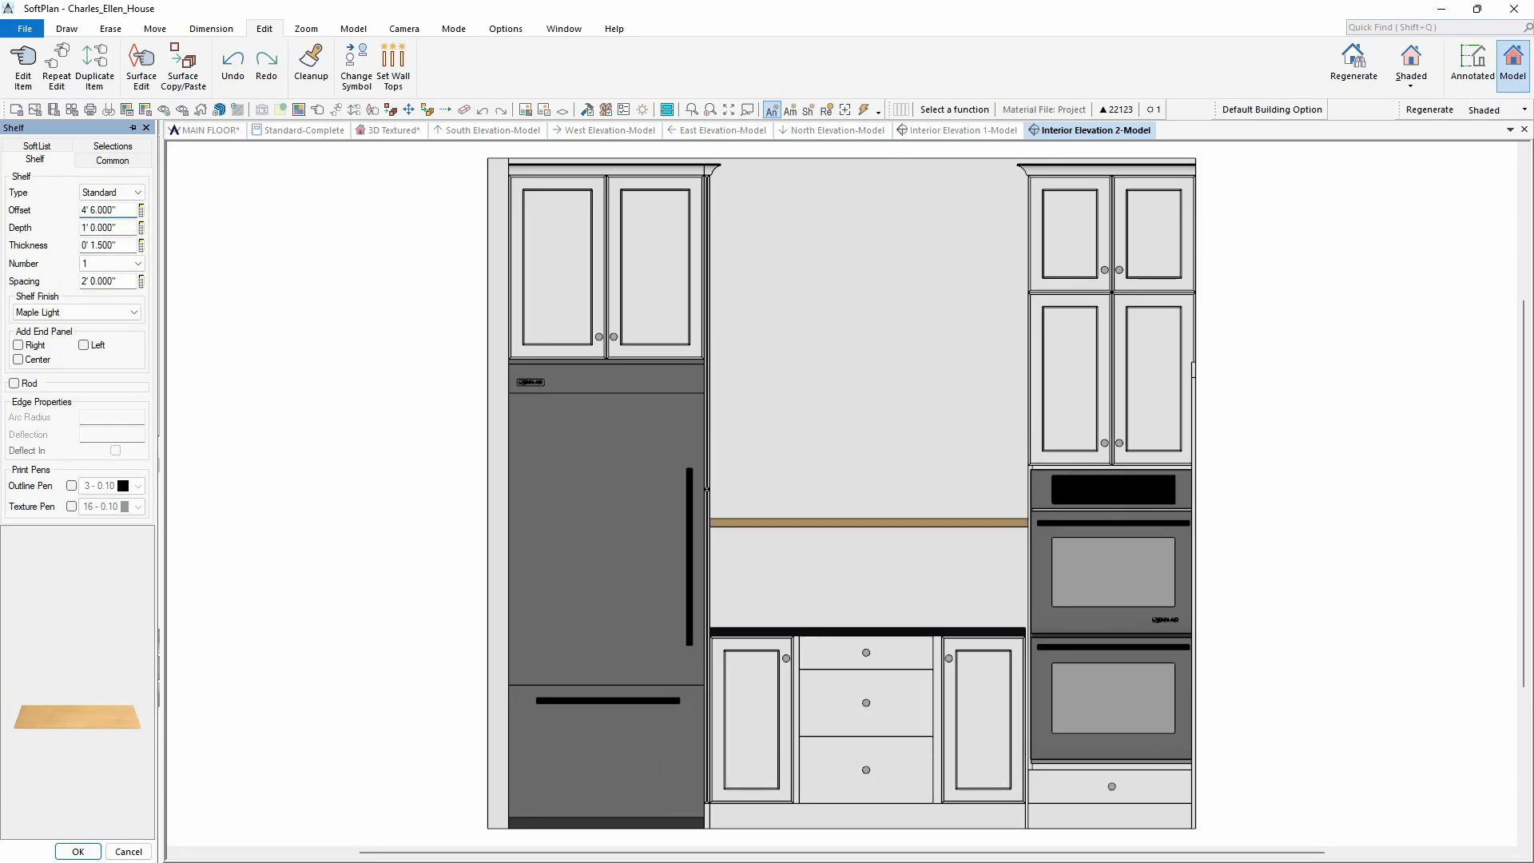
Step: Set the number of shelves to 3 with 15-inch spacing and change the shelf finish to Maple Dark
click(128, 265)
scroll(126, 280, up, 2)
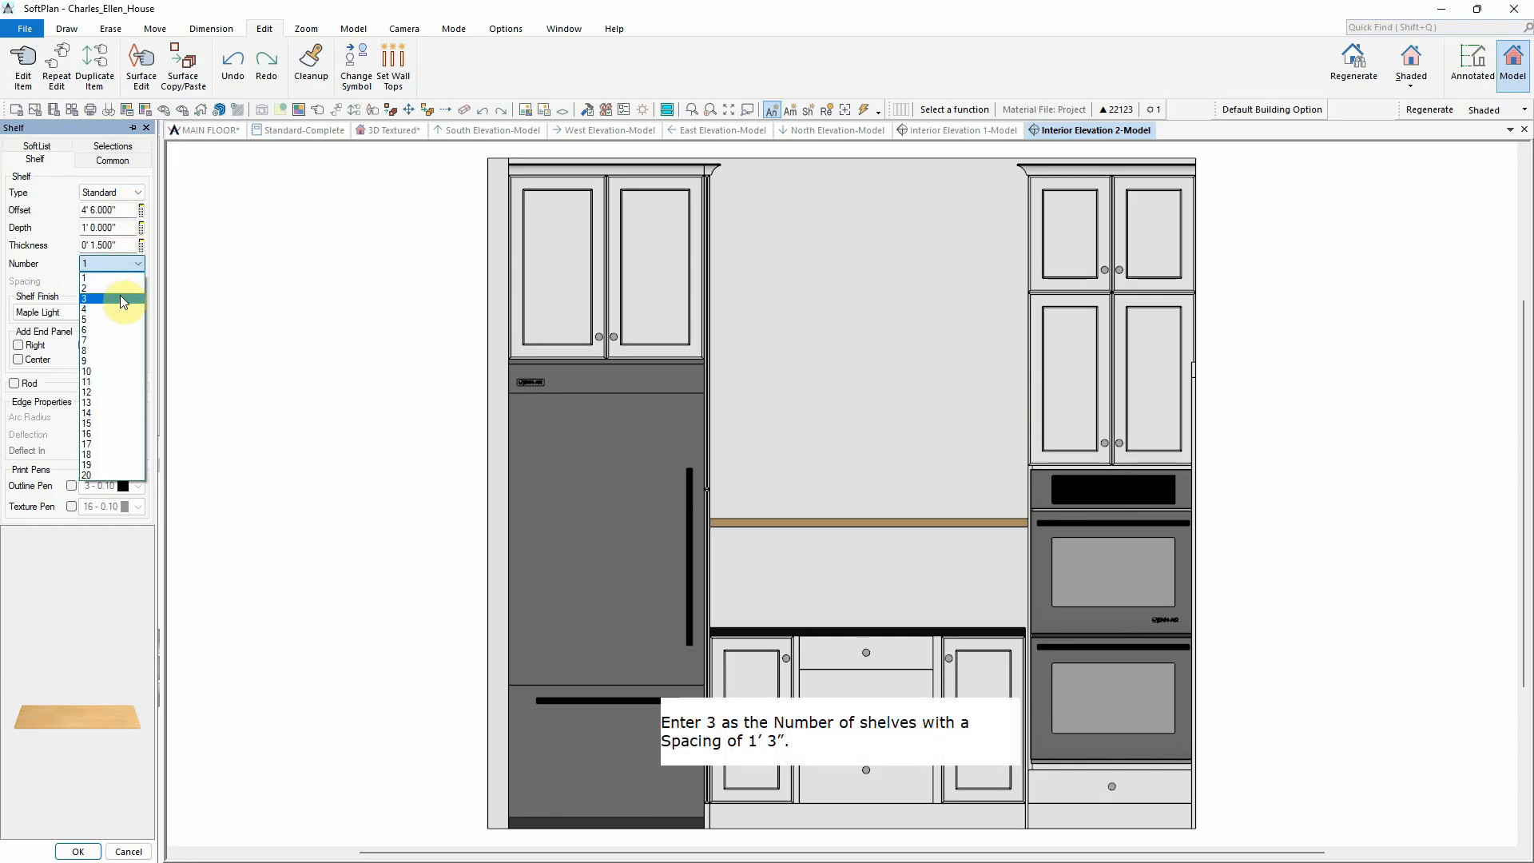
click(124, 299)
click(112, 282)
text(15)
key(Return)
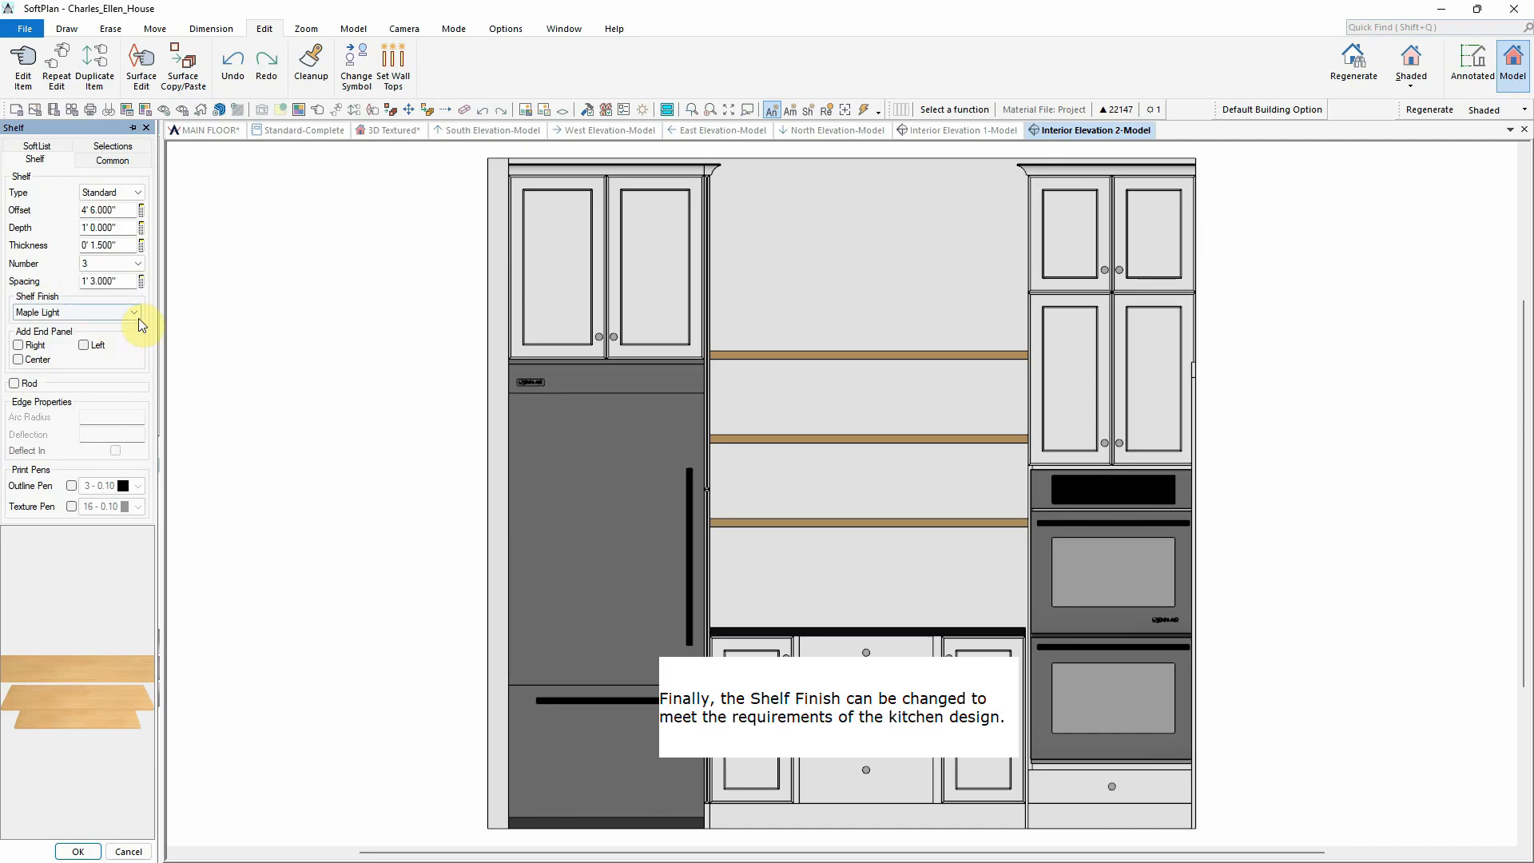
click(137, 315)
click(116, 346)
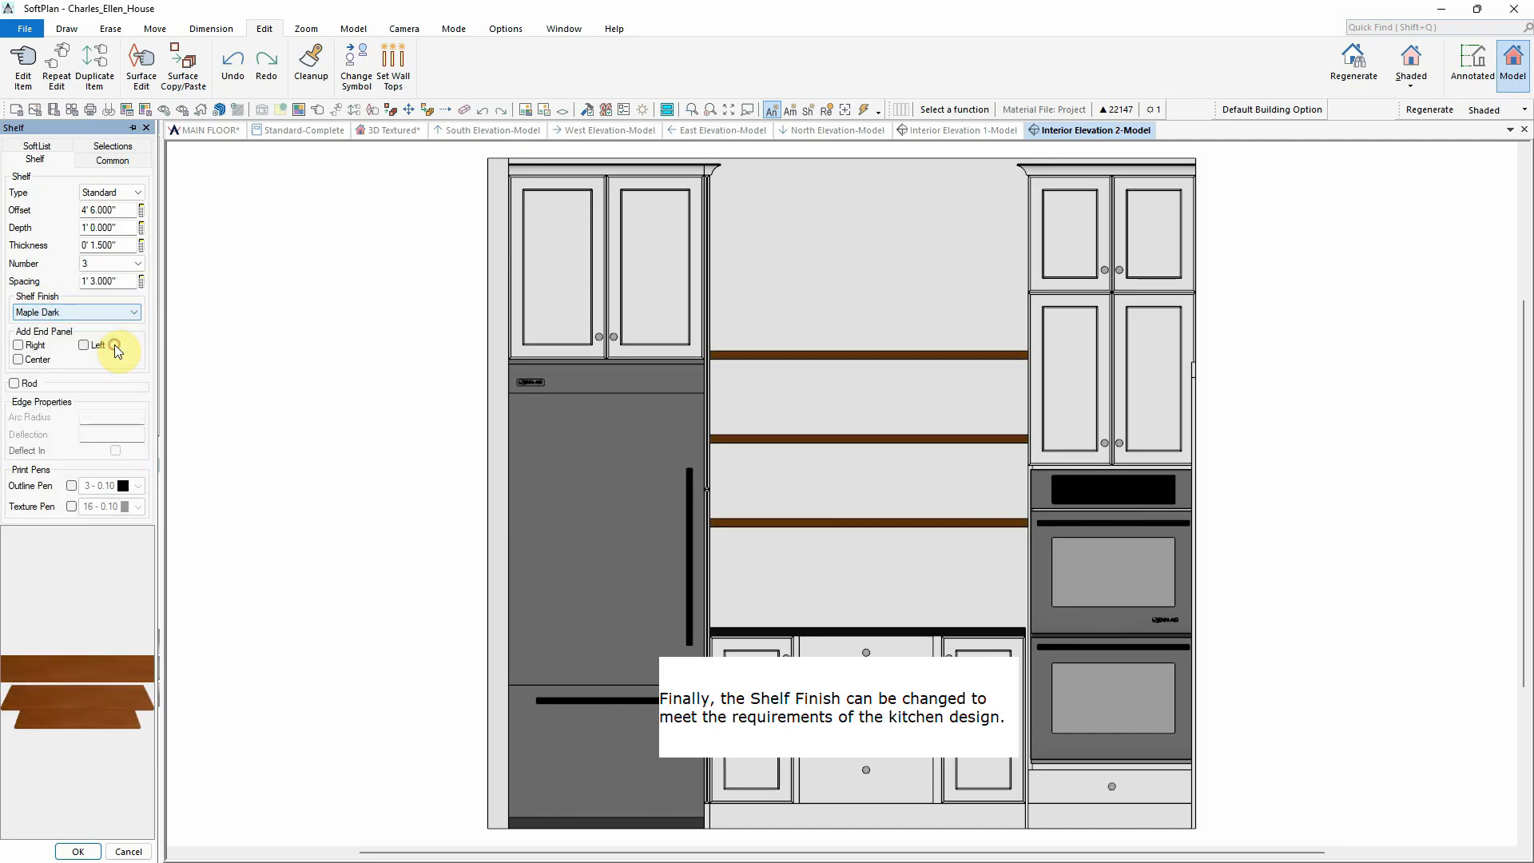
Step: Apply the shelf changes and switch from Interior Elevation 2 to the textured 3D model
click(76, 850)
click(392, 131)
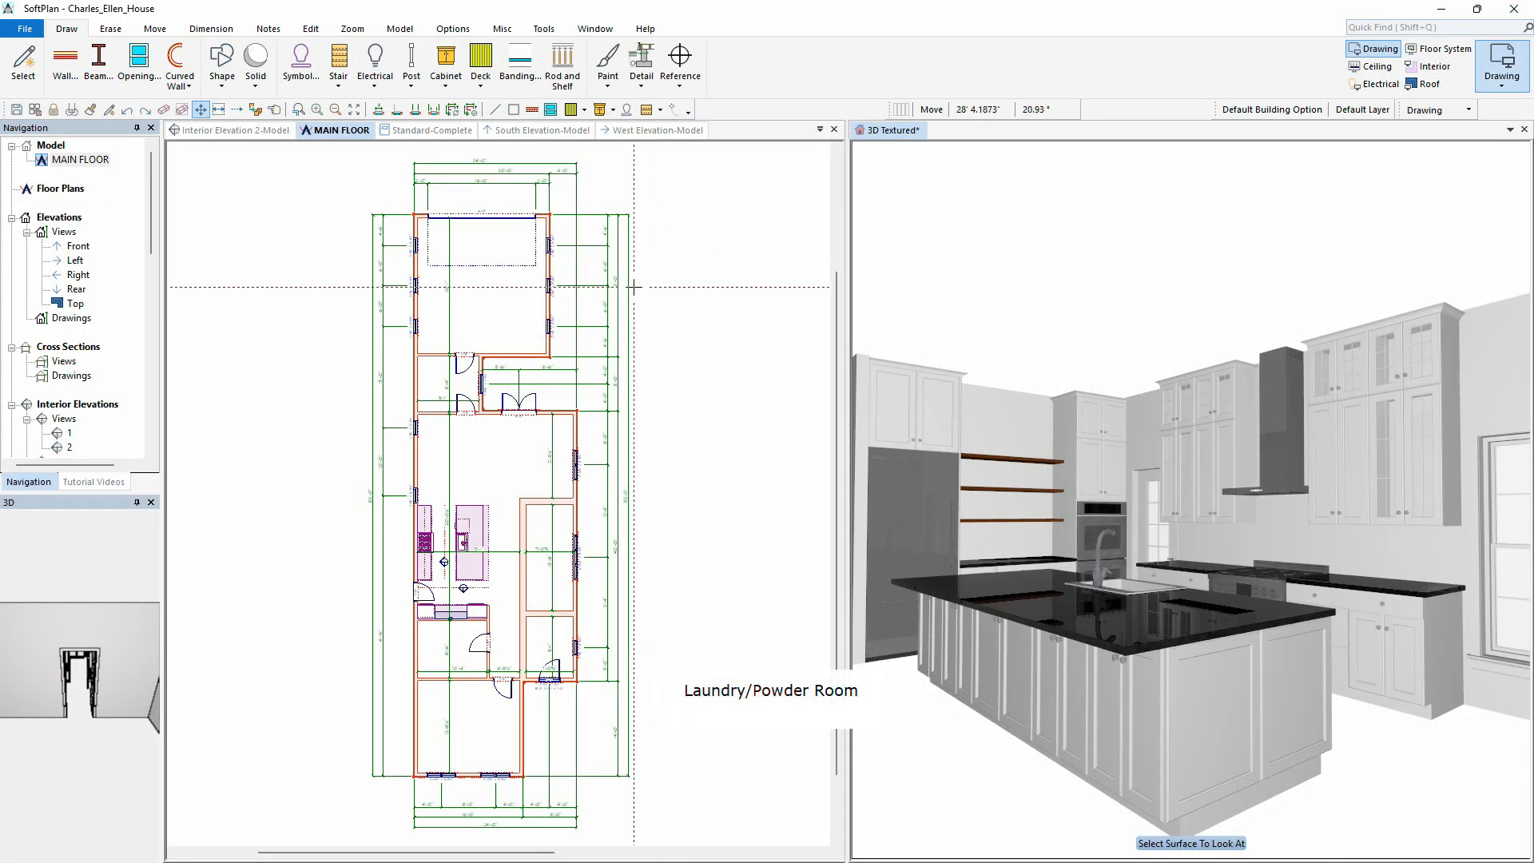
Step: Center the door in the laundry room's upper plan wall along the inner wall length
scroll(459, 382, up, 4)
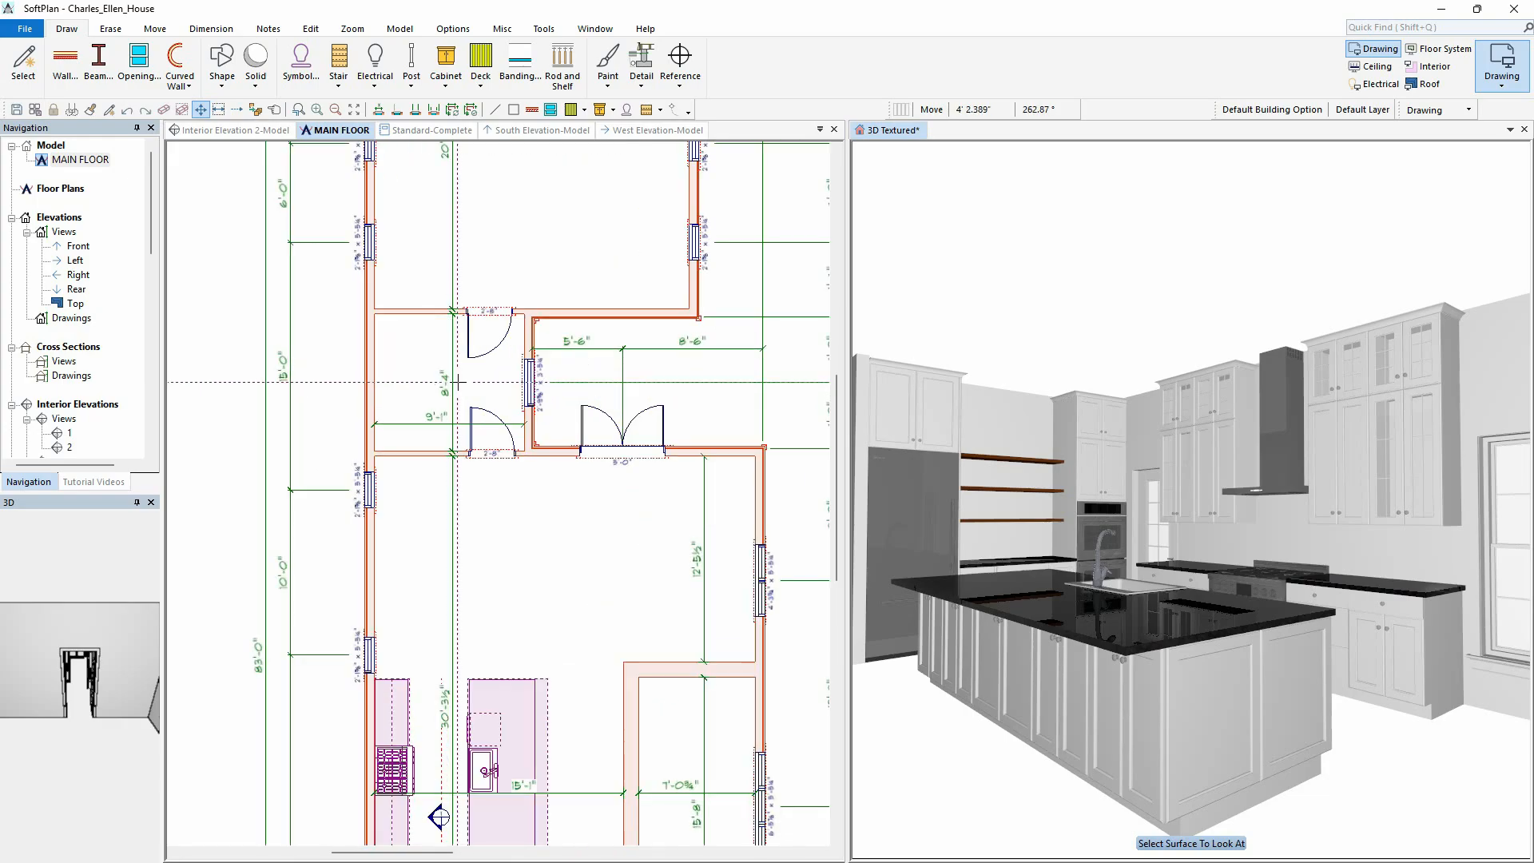
scroll(459, 382, up, 3)
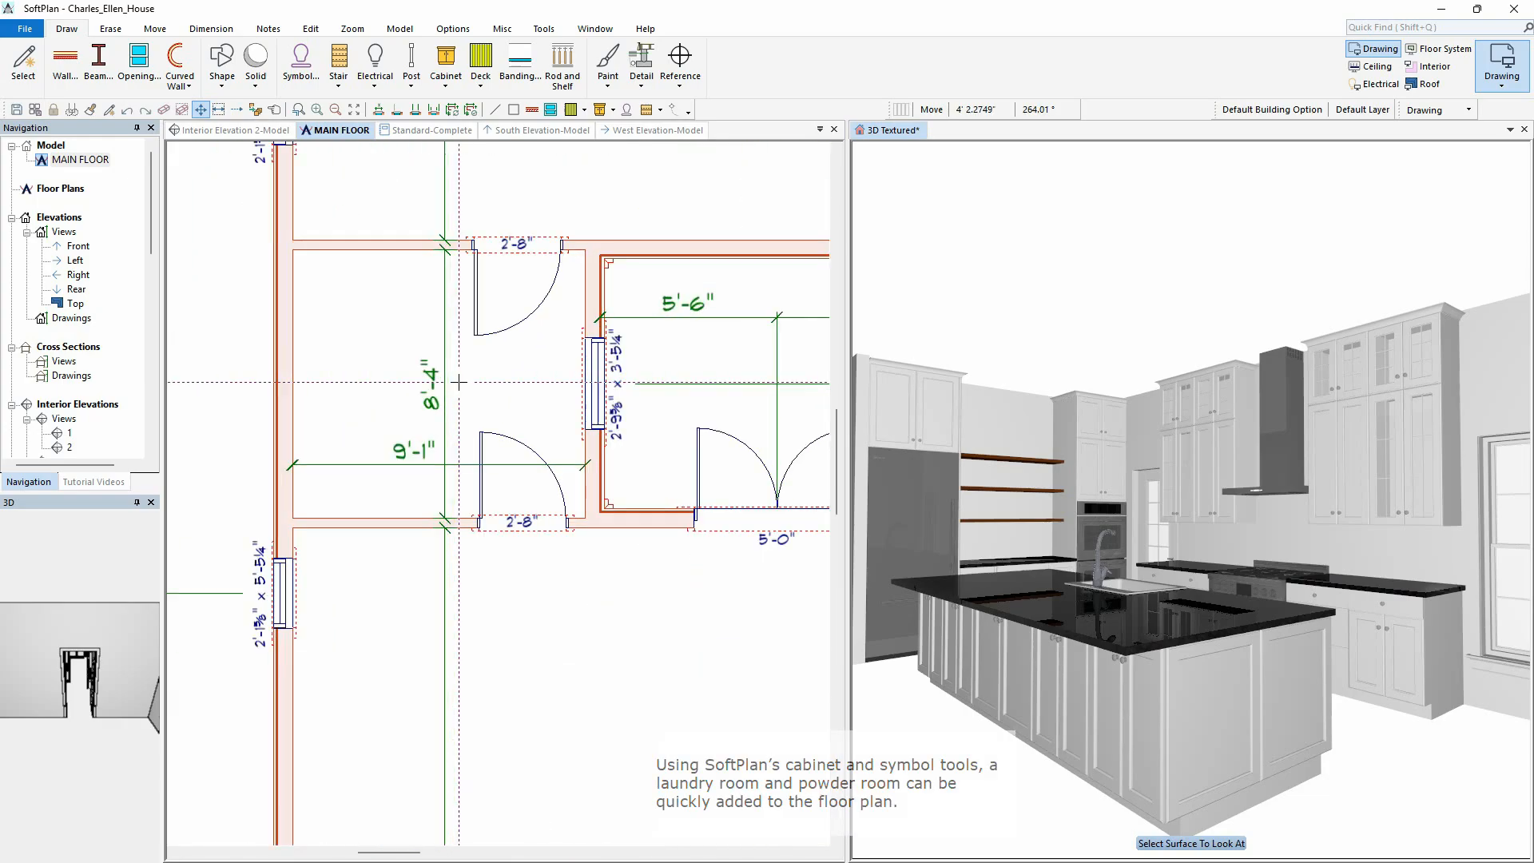
click(890, 148)
click(12, 669)
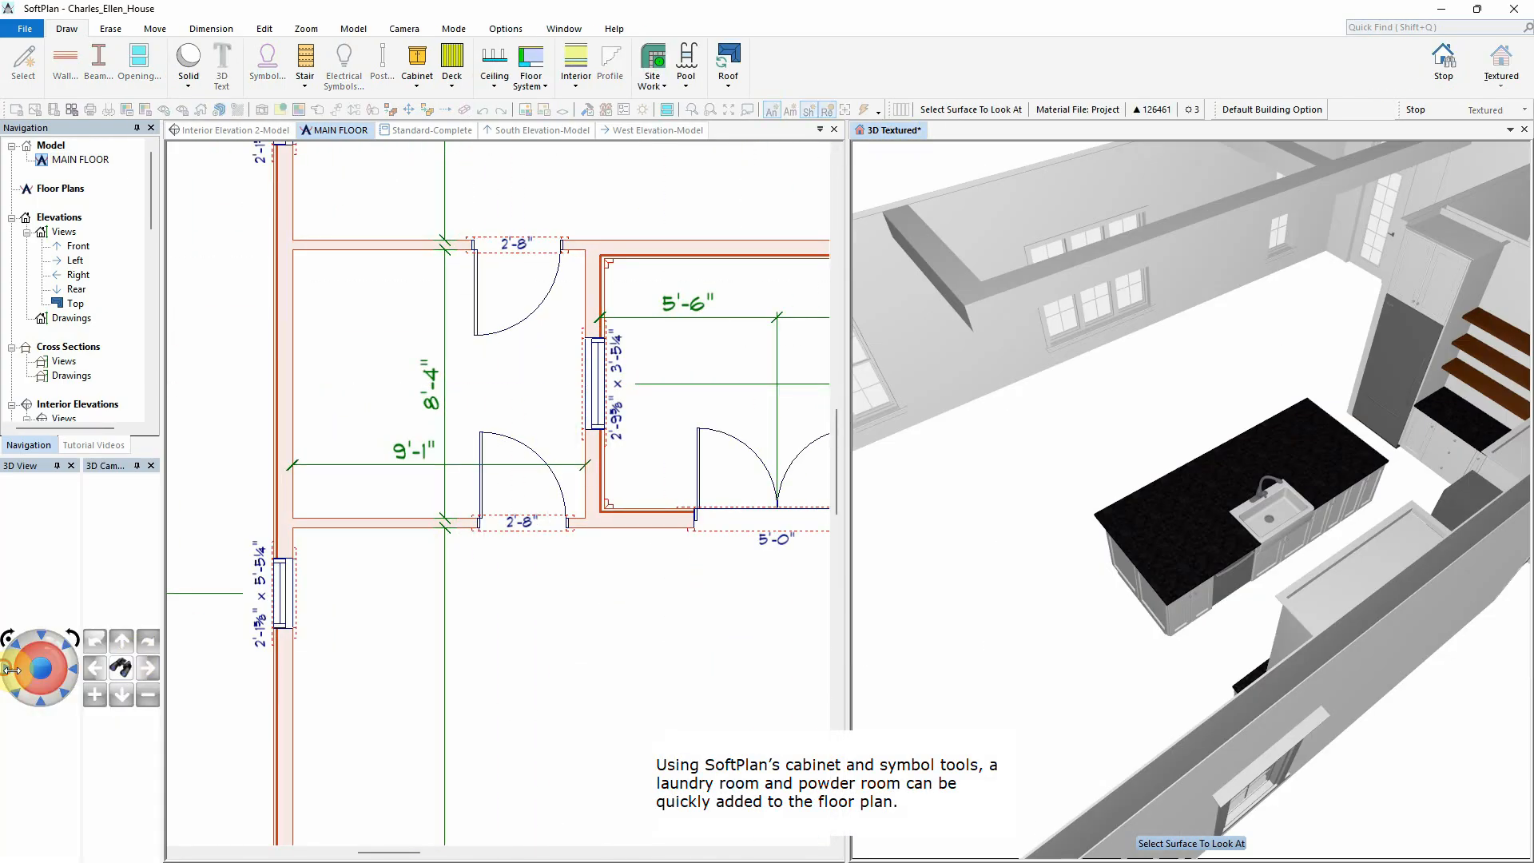
click(121, 668)
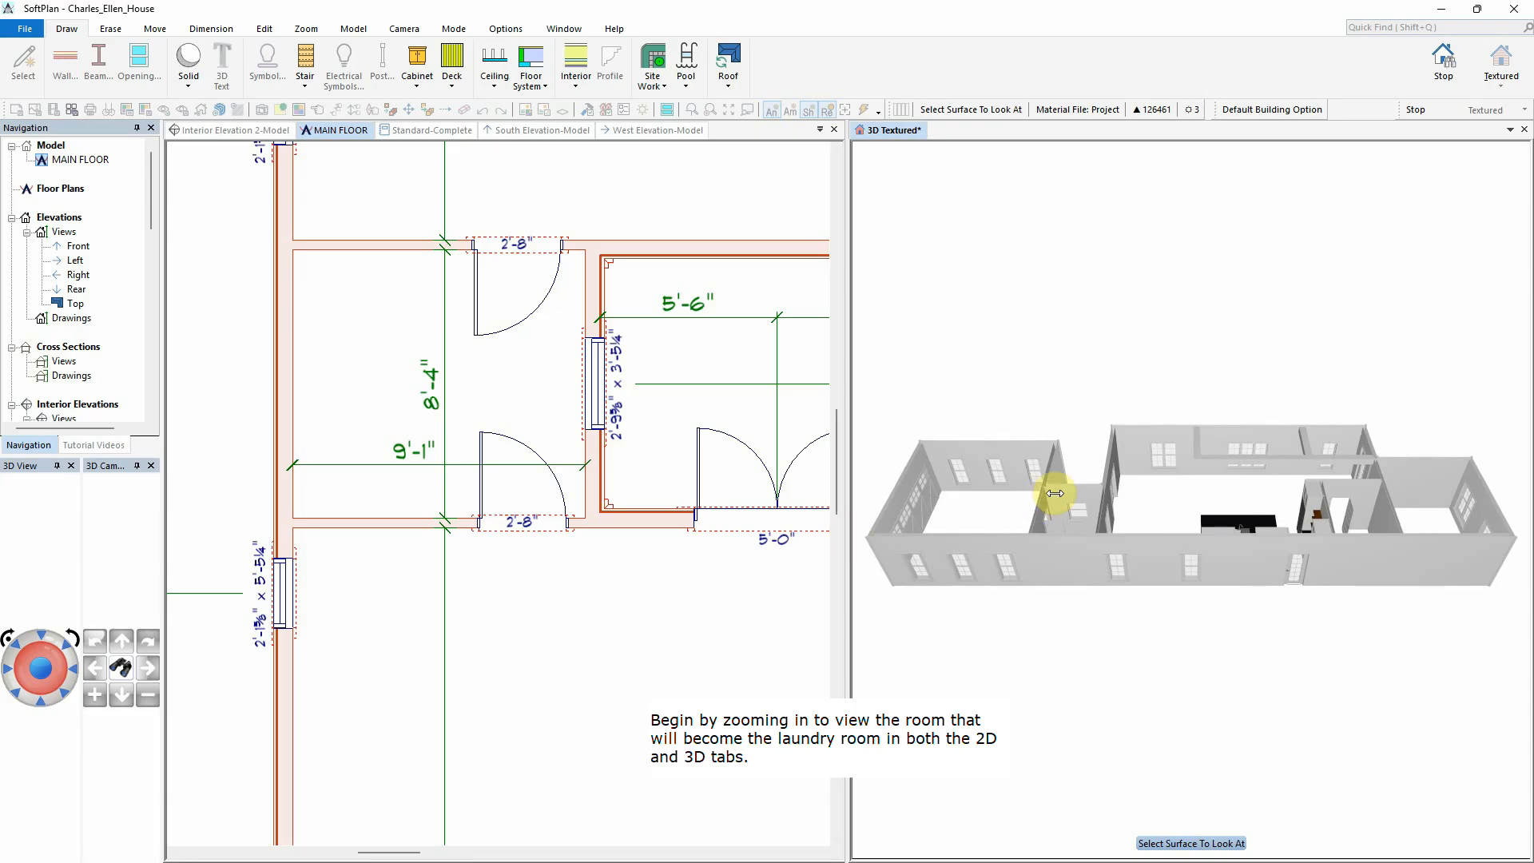
click(1080, 496)
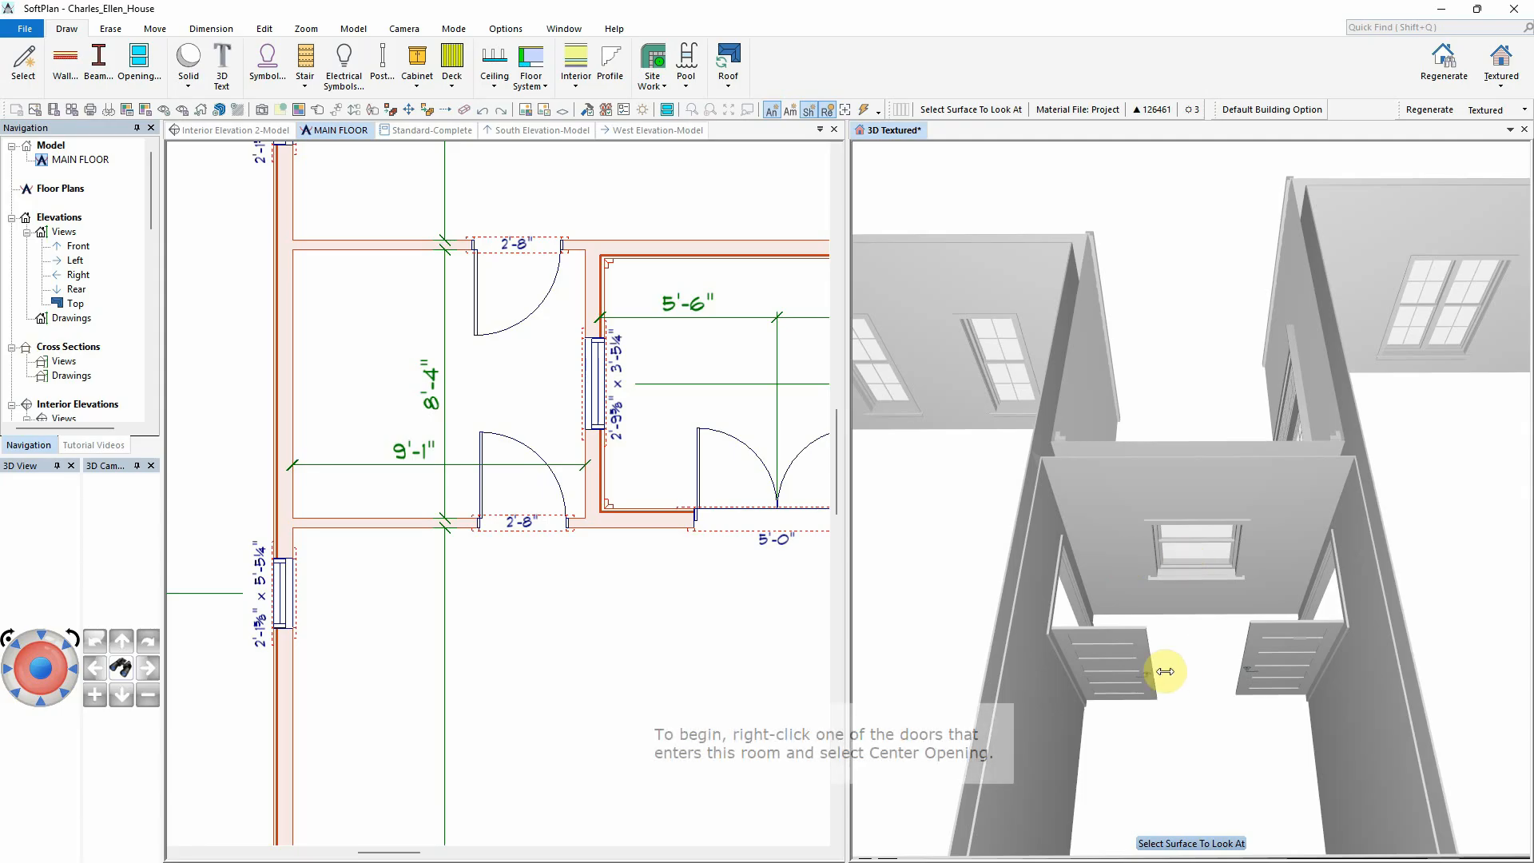
right_click(1123, 659)
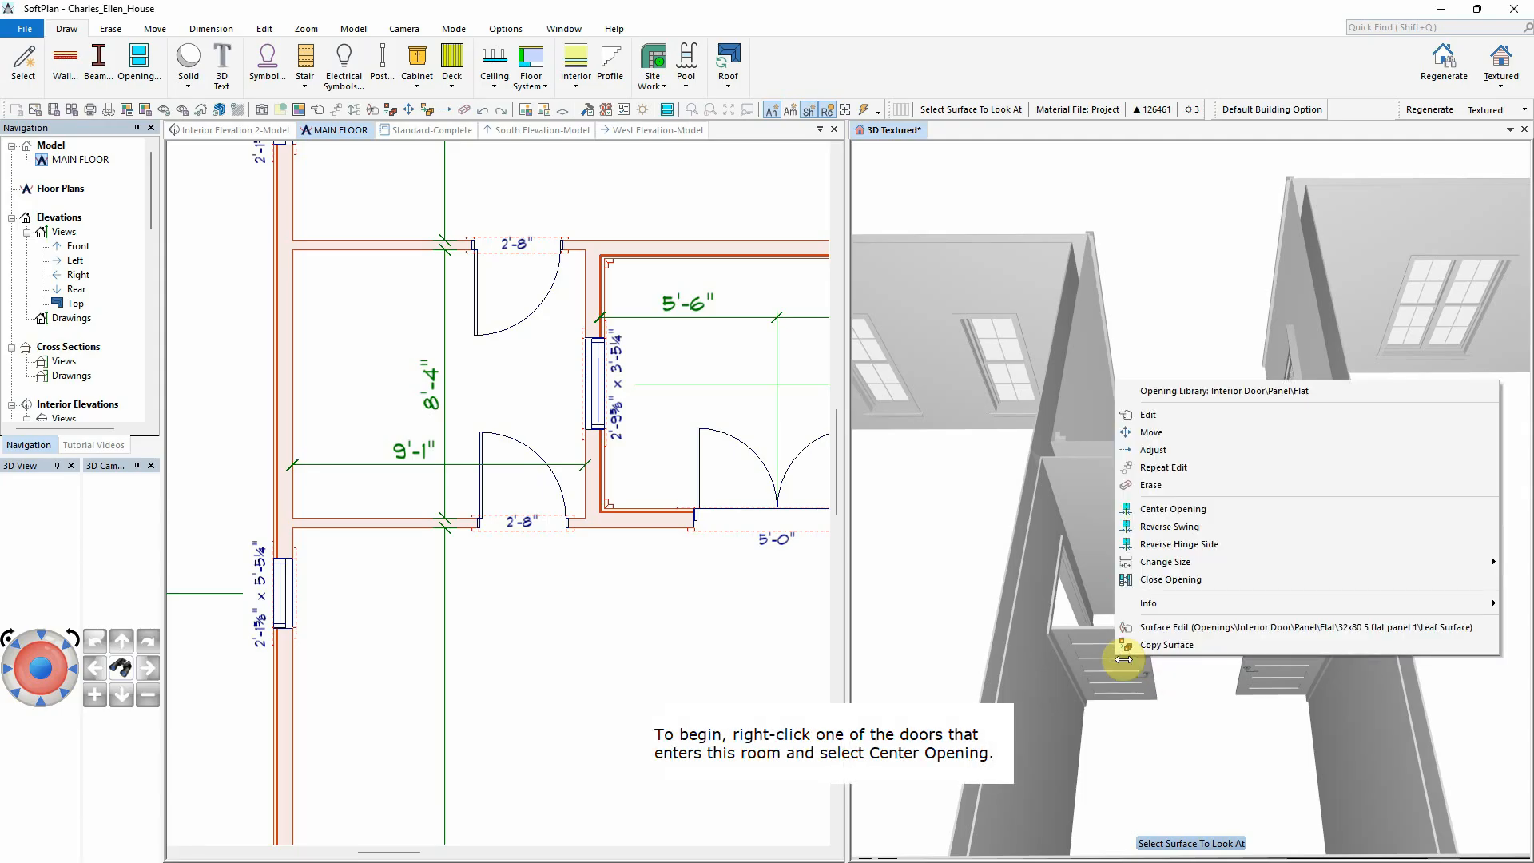
click(1186, 509)
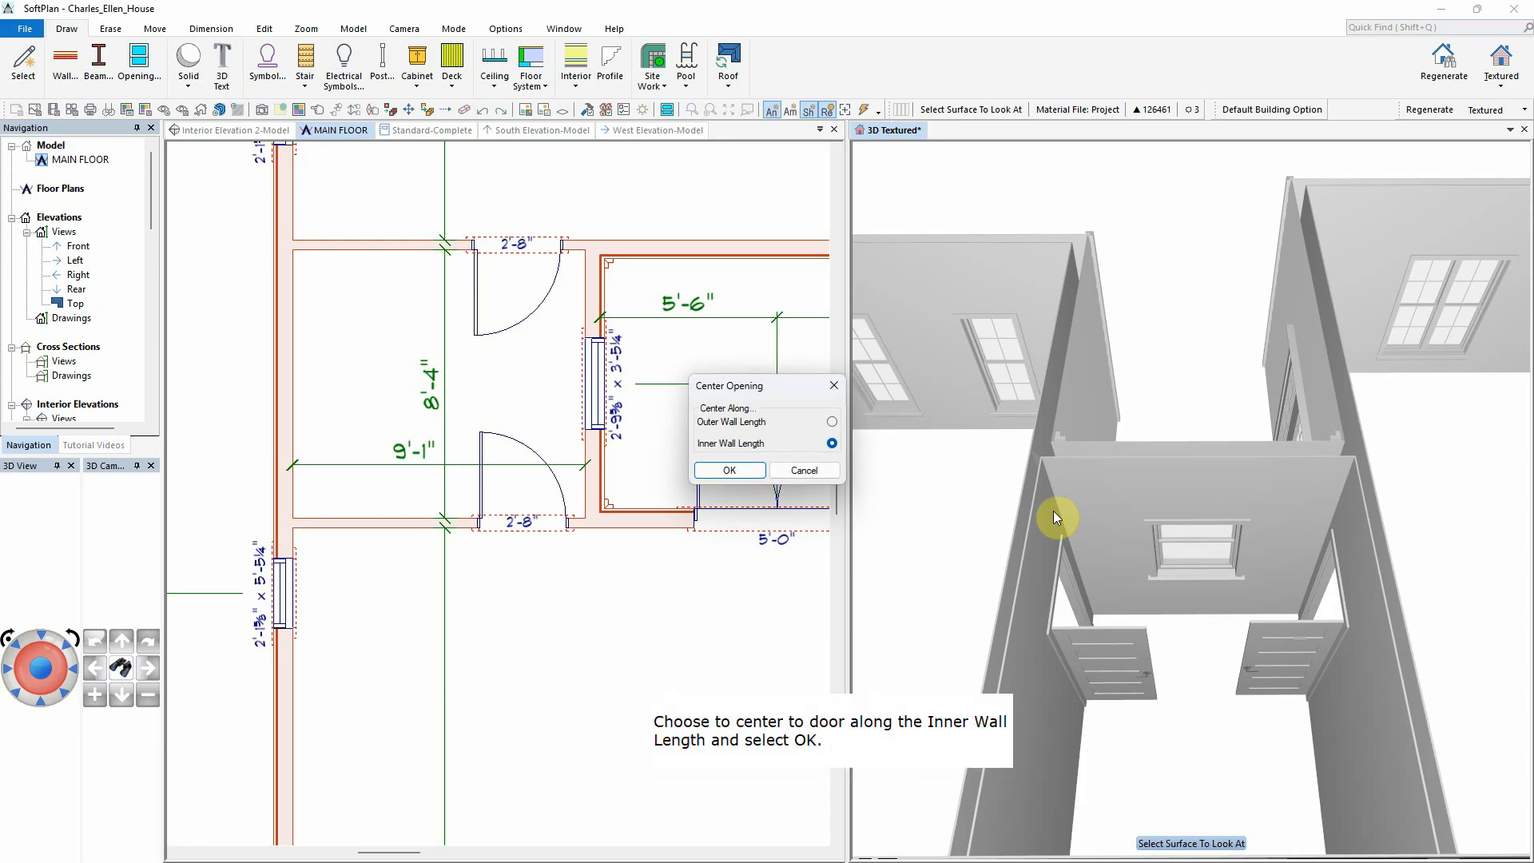
click(719, 470)
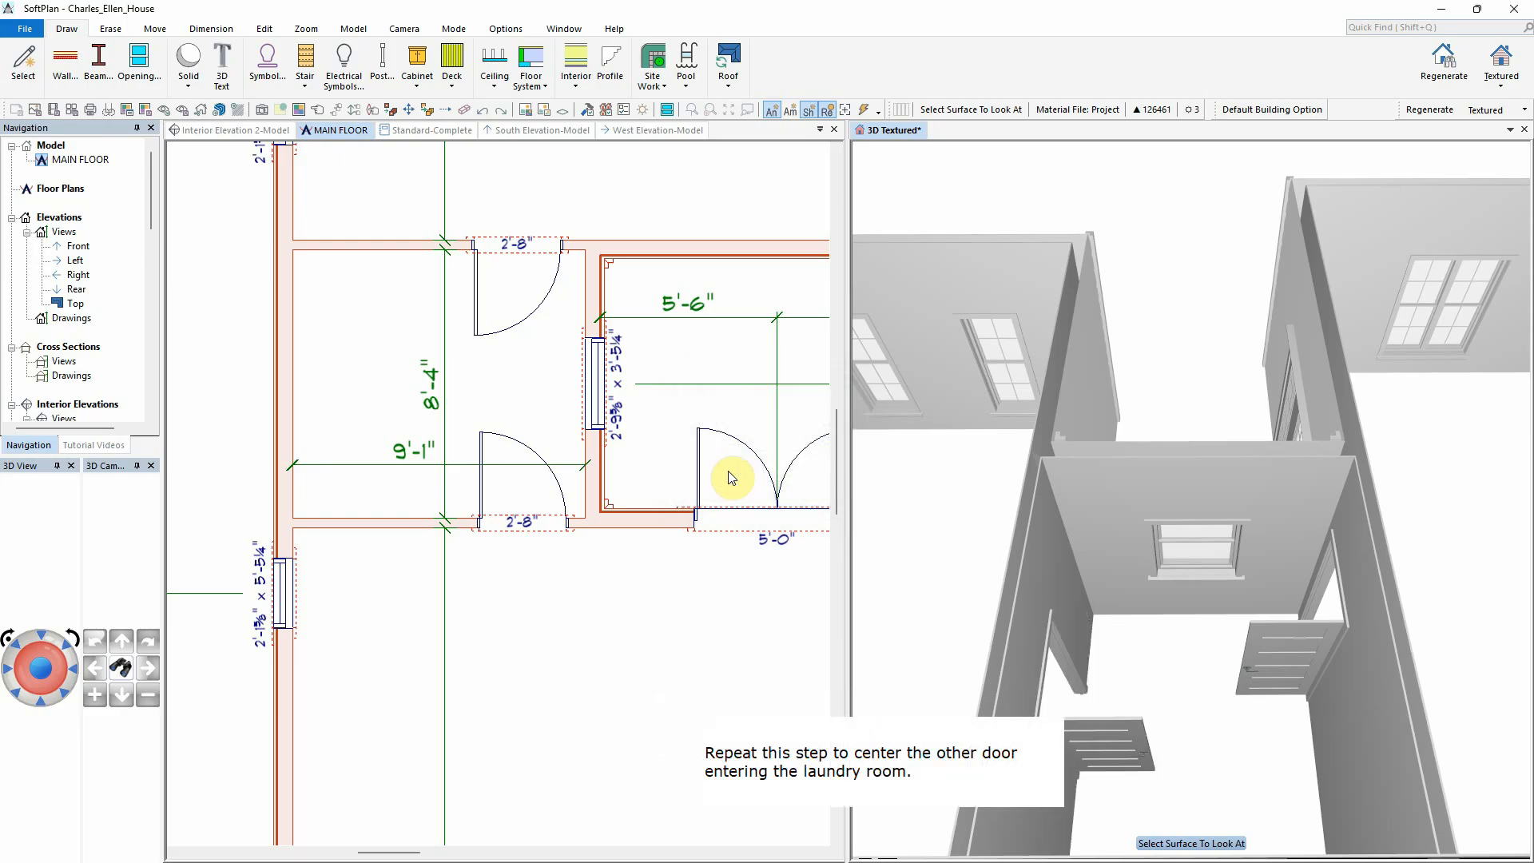
Step: Center the laundry room's opposite door along the outer wall length
right_click(1259, 640)
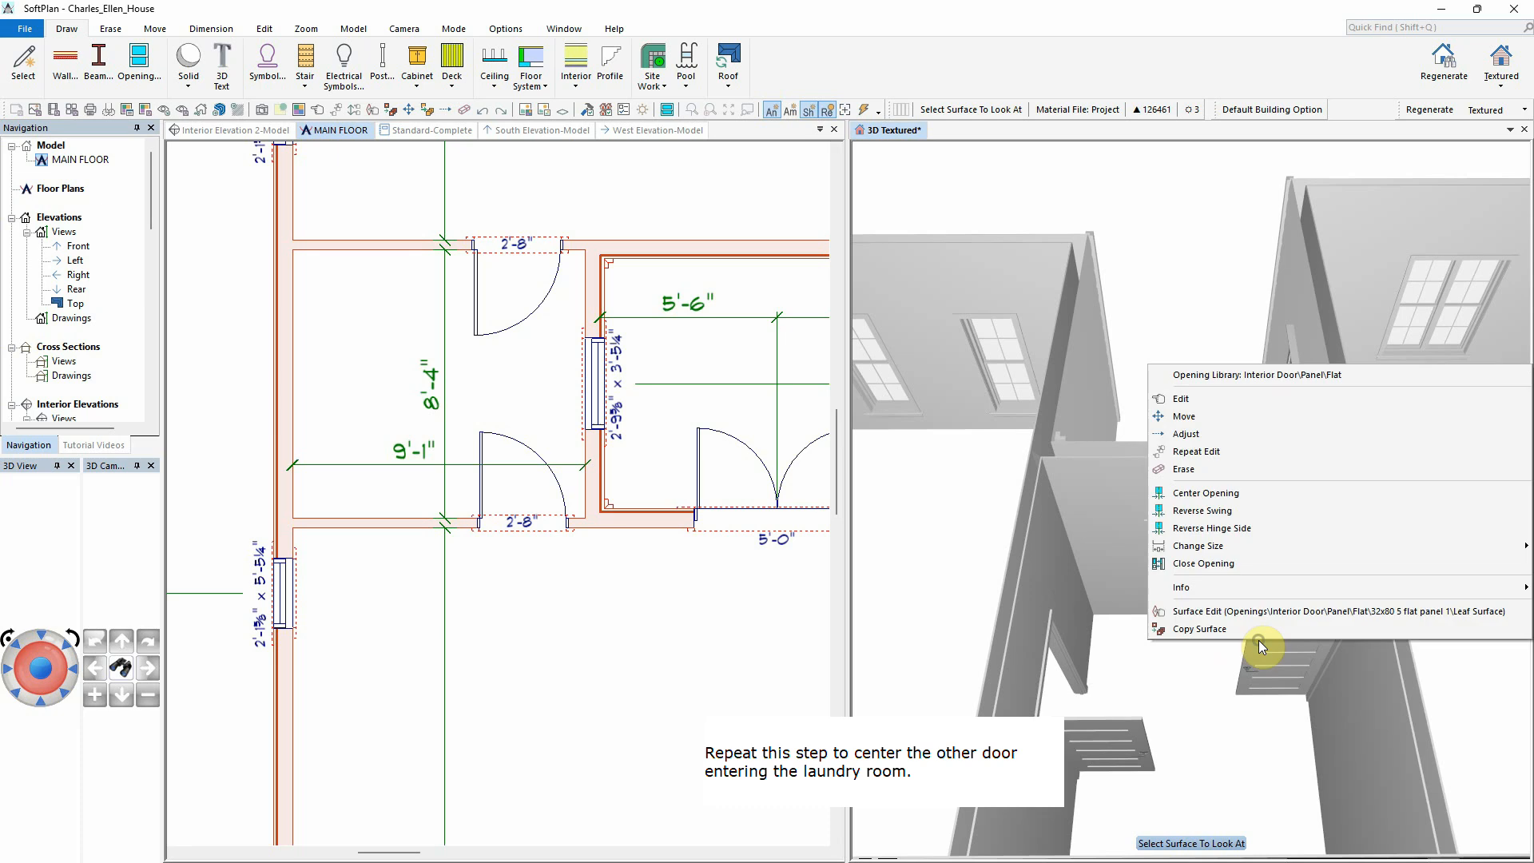
click(1253, 490)
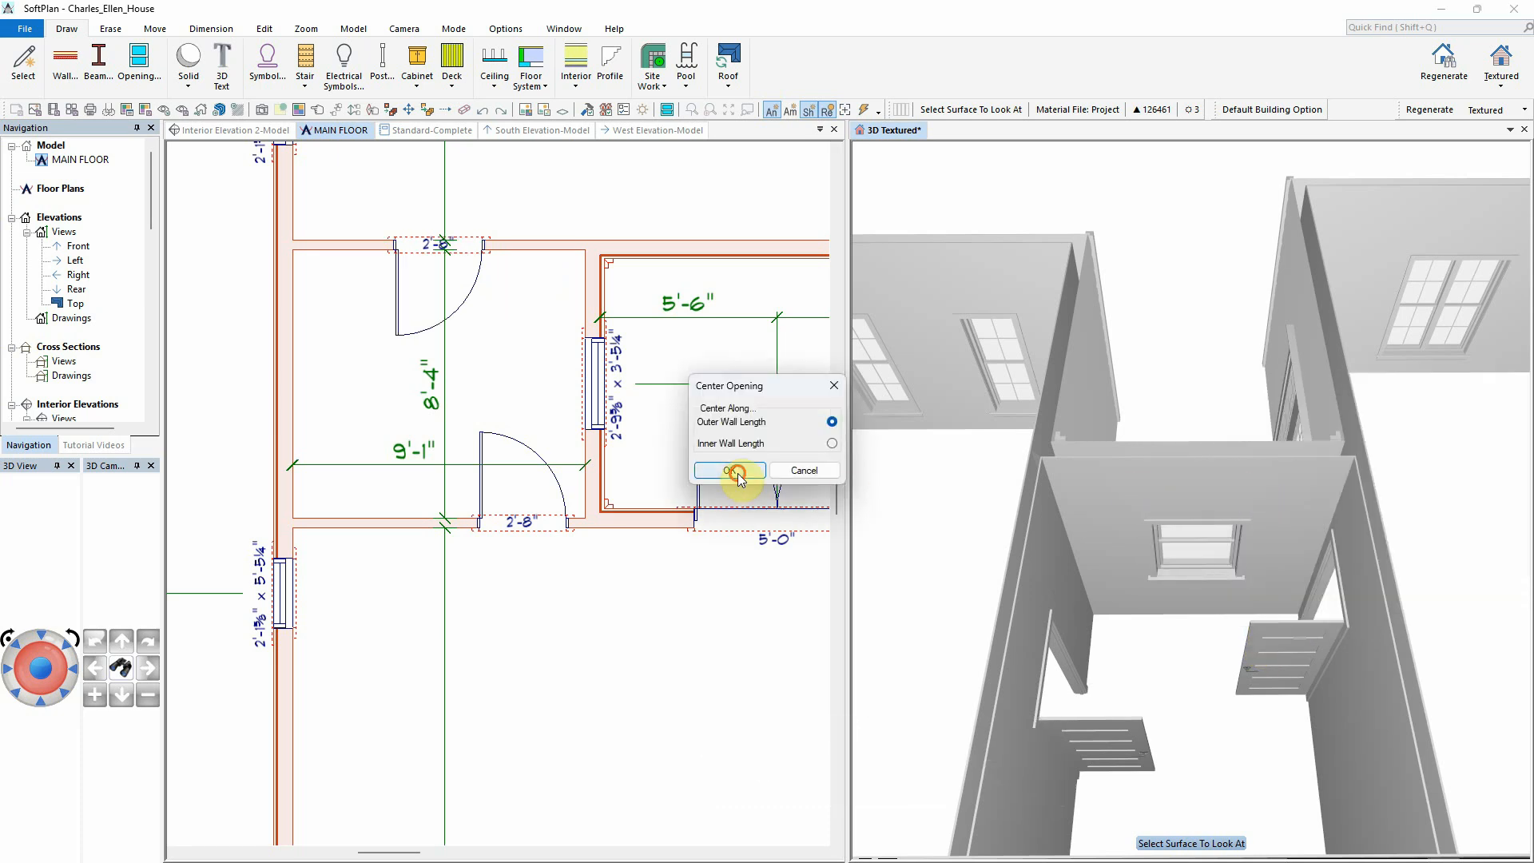
click(730, 471)
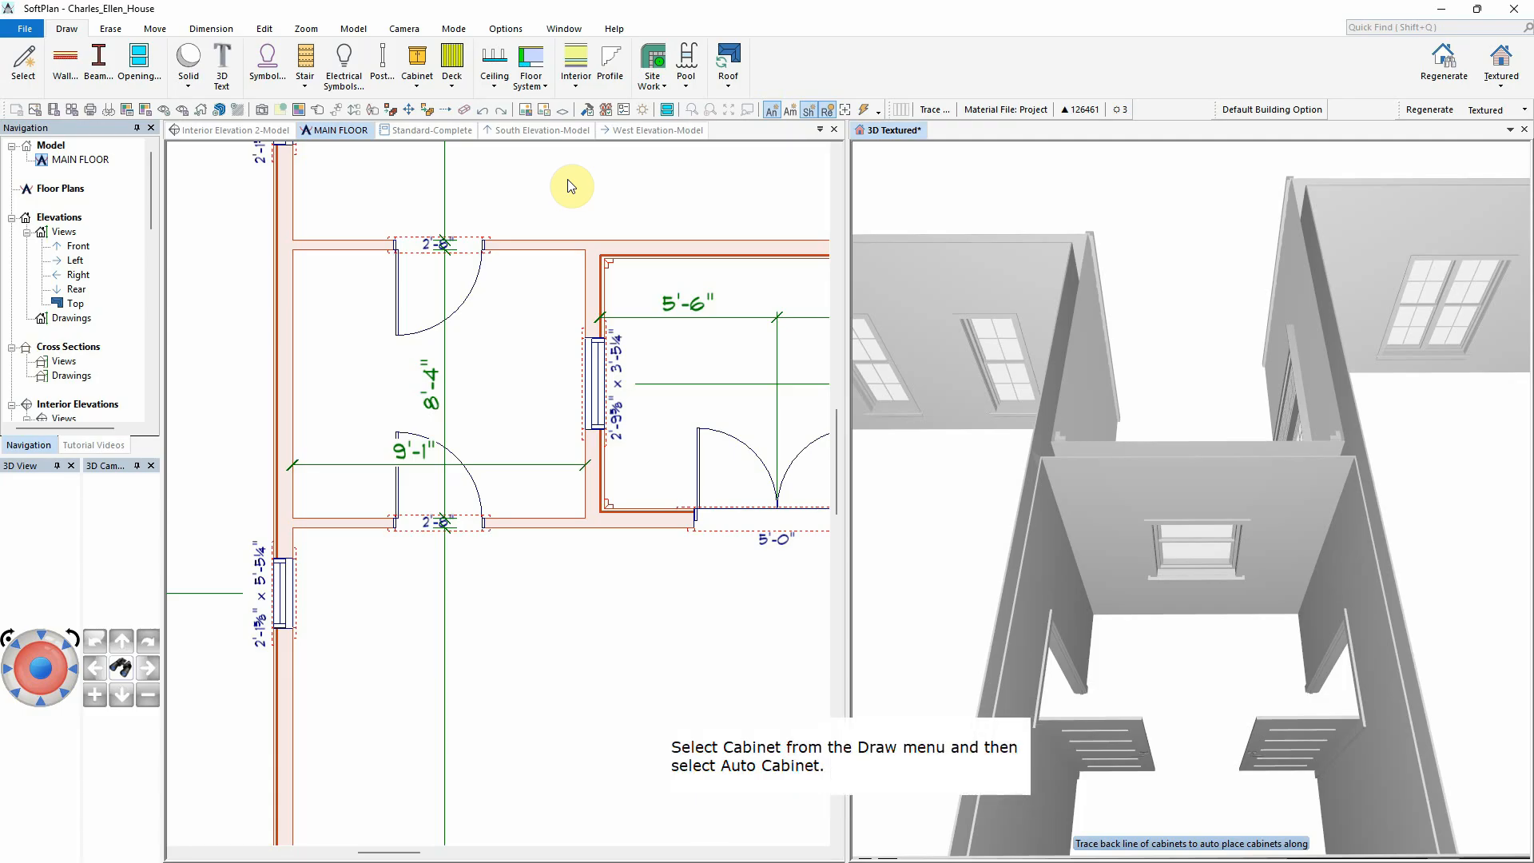
Step: Auto-place Painted White upper cabinets and Painted Blue base cabinets along the full length of the laundry room's window wall
click(417, 66)
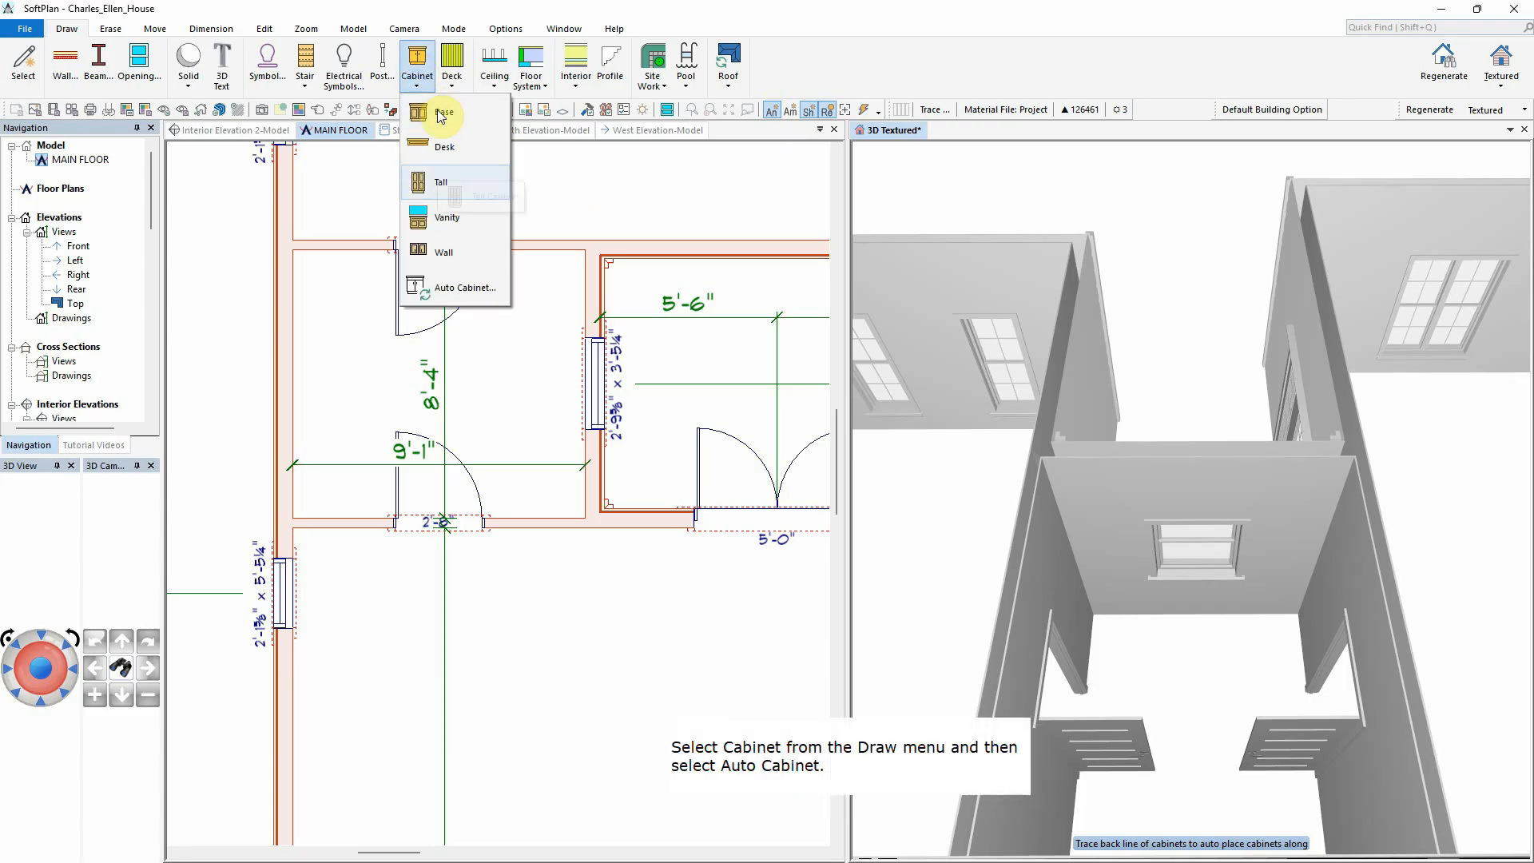
click(460, 288)
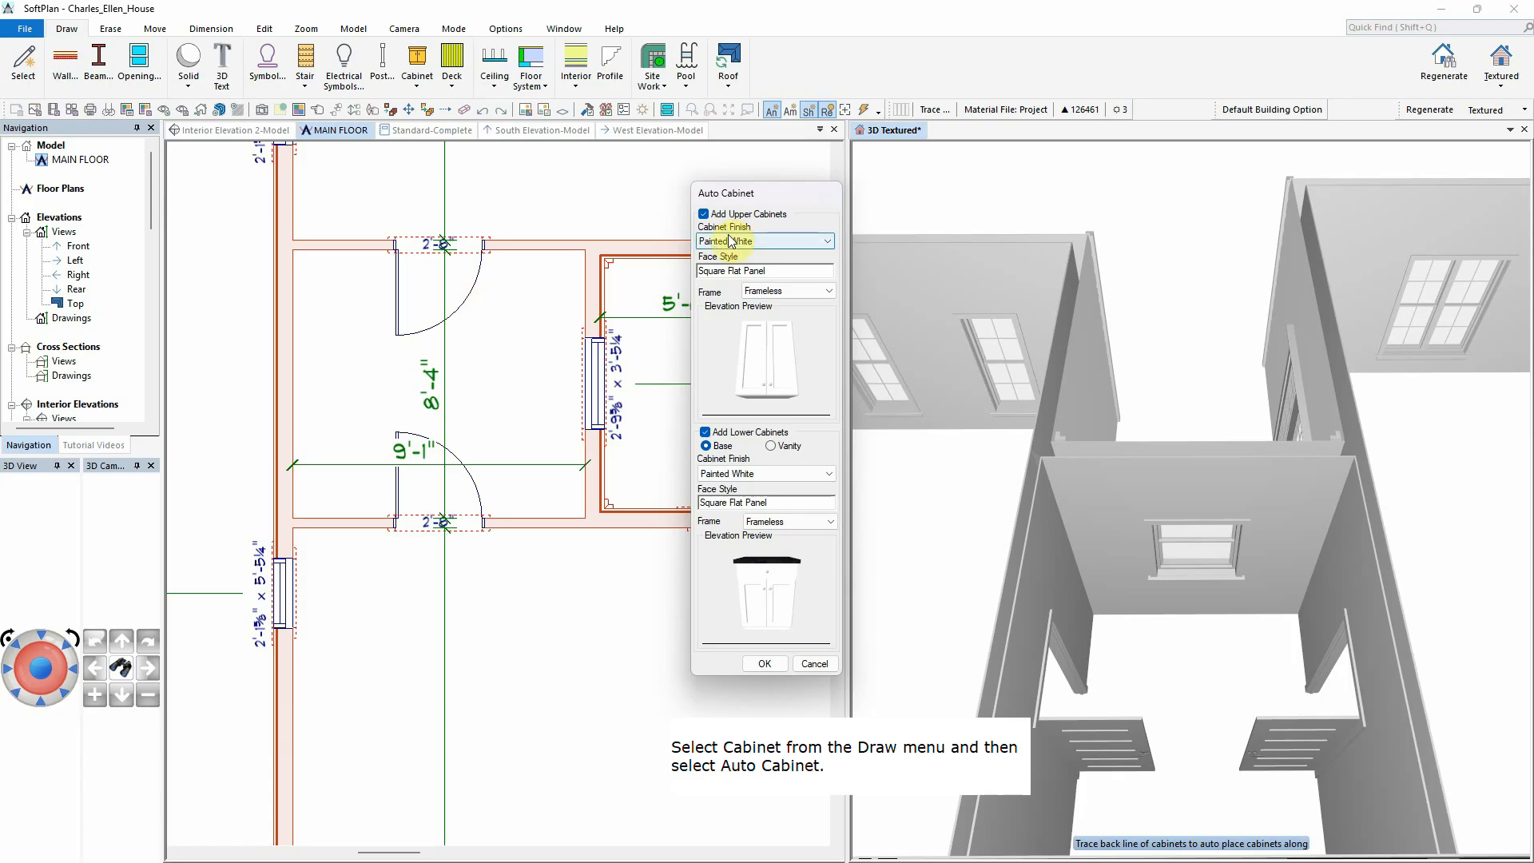
click(825, 239)
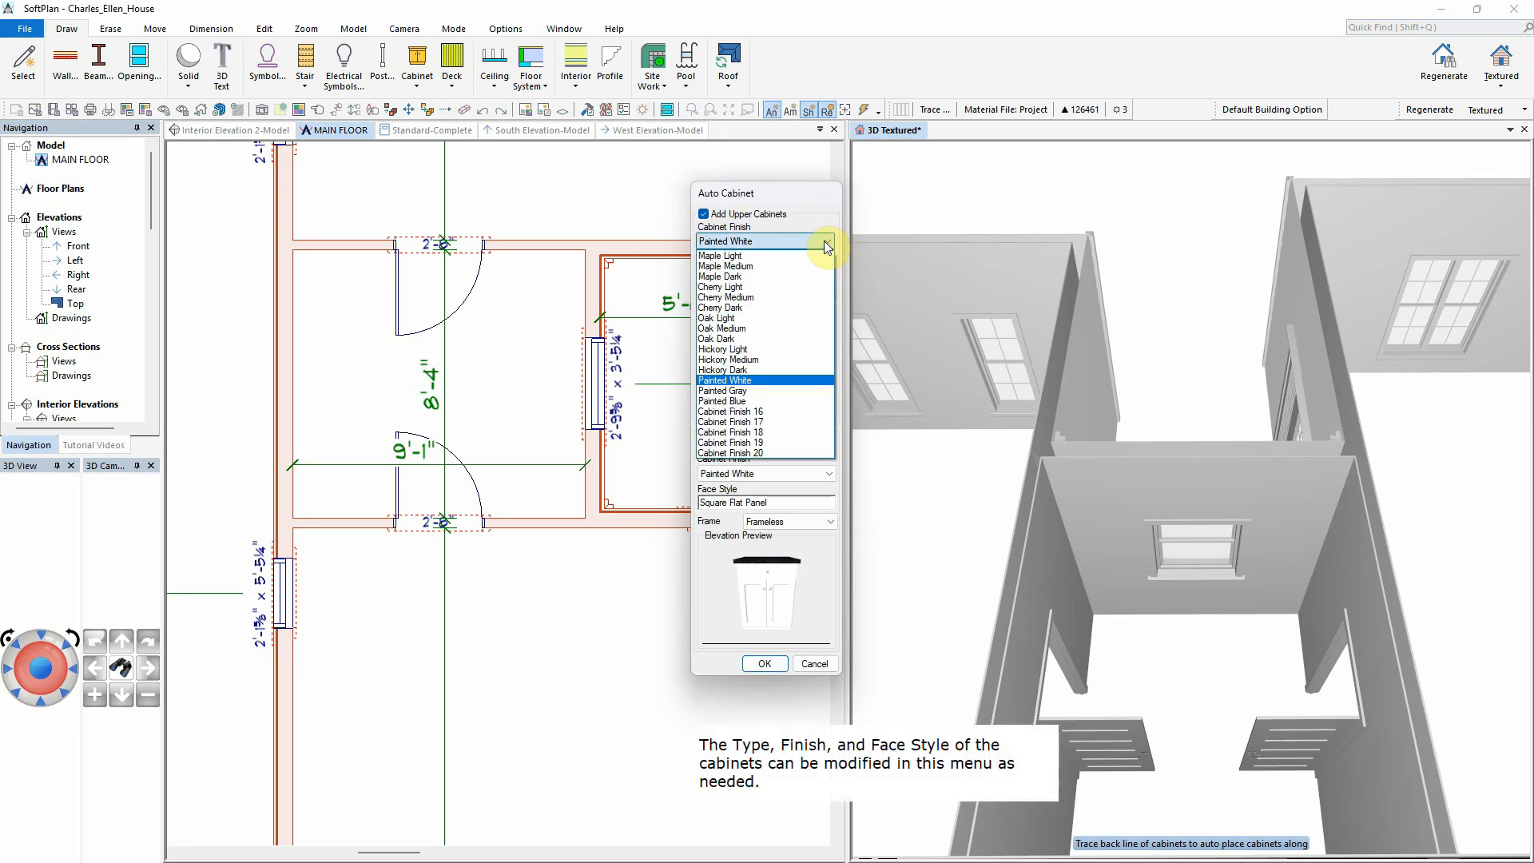
click(825, 242)
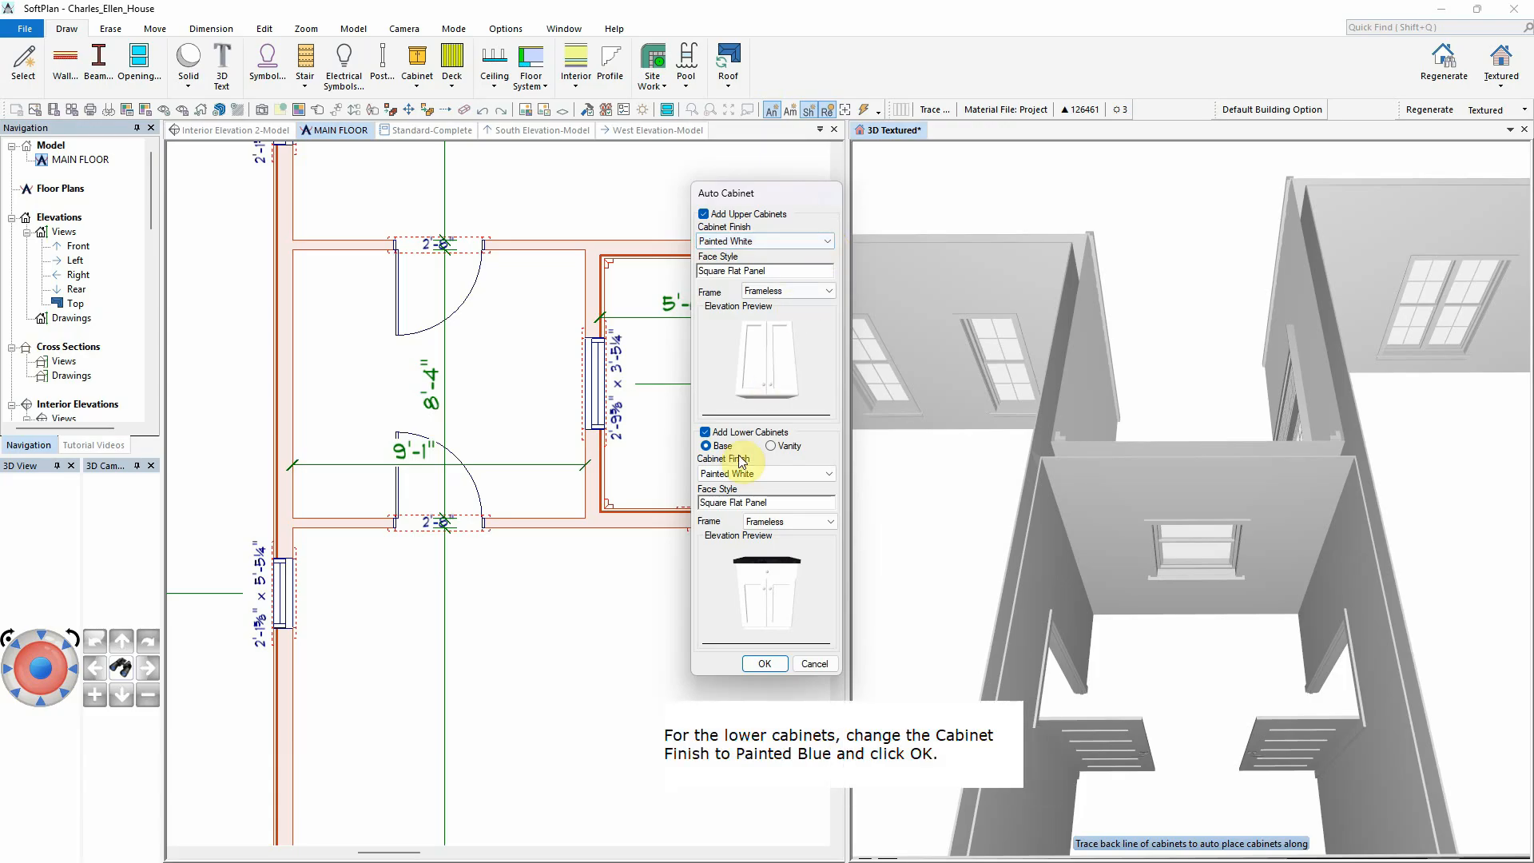
click(826, 475)
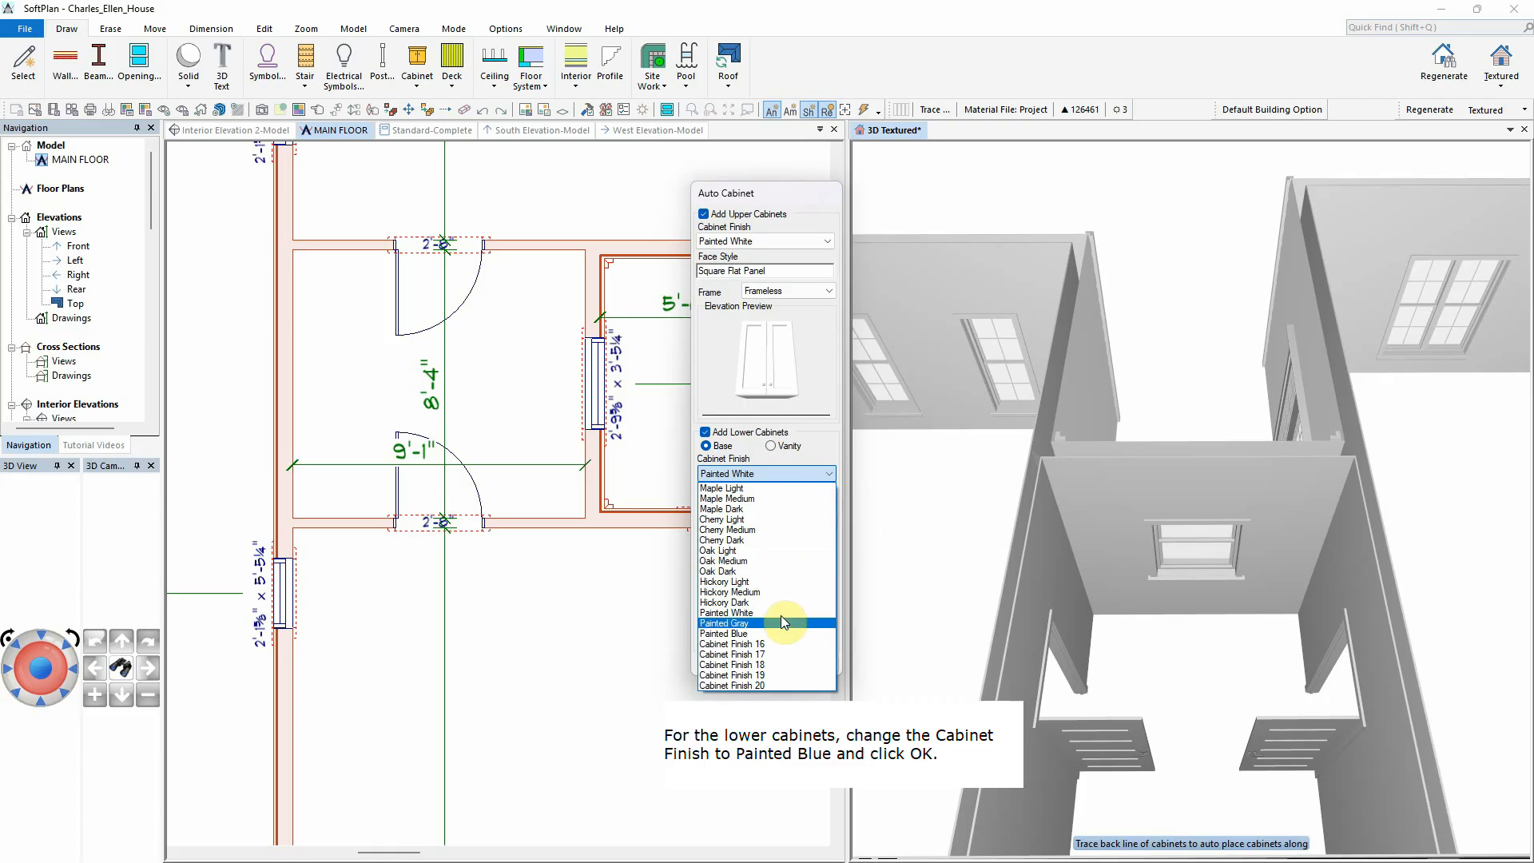
click(777, 635)
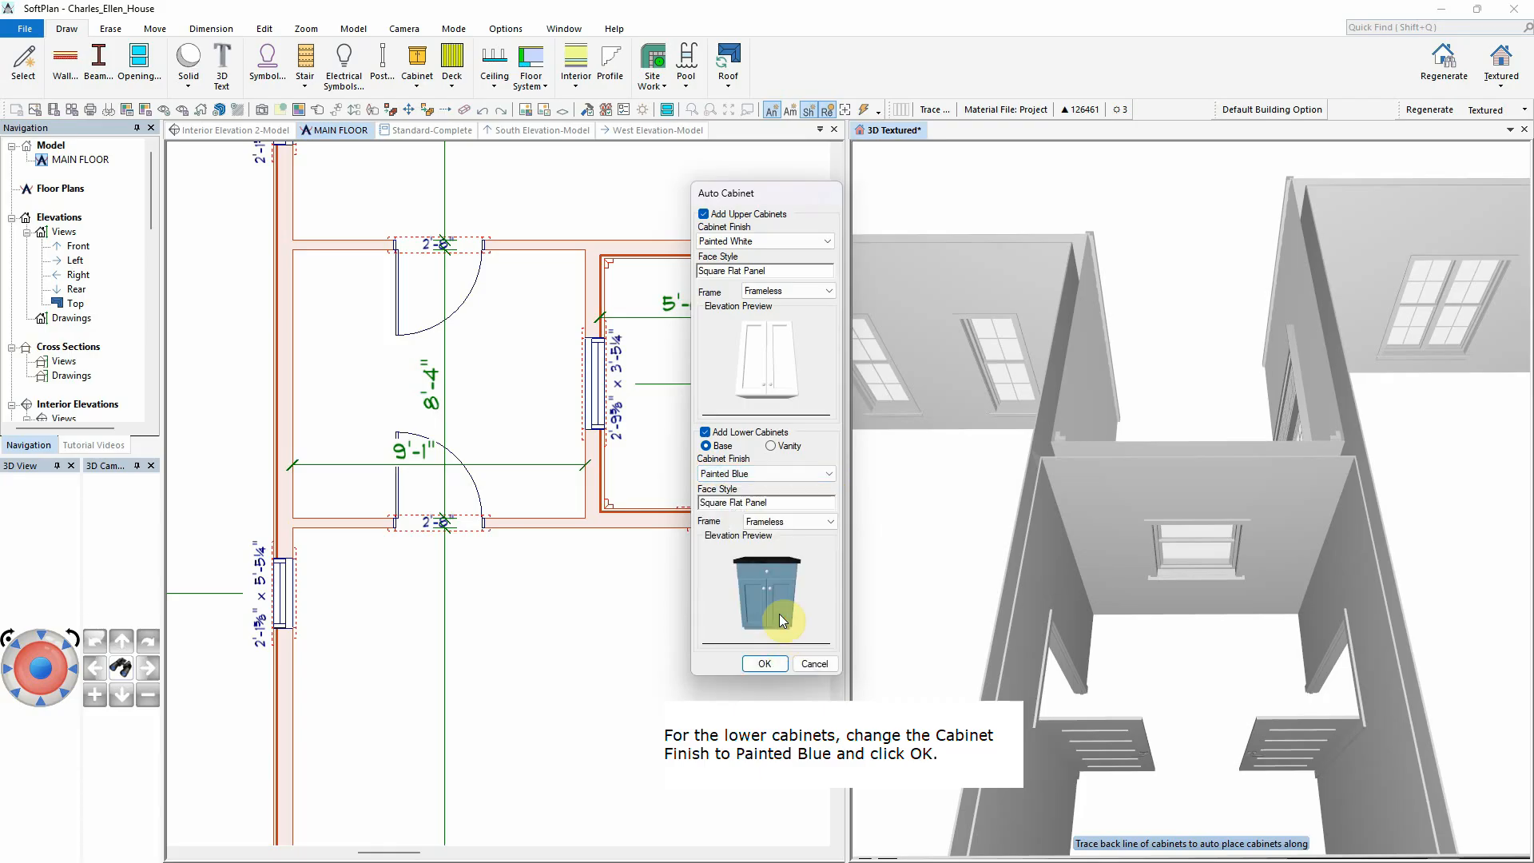
click(765, 664)
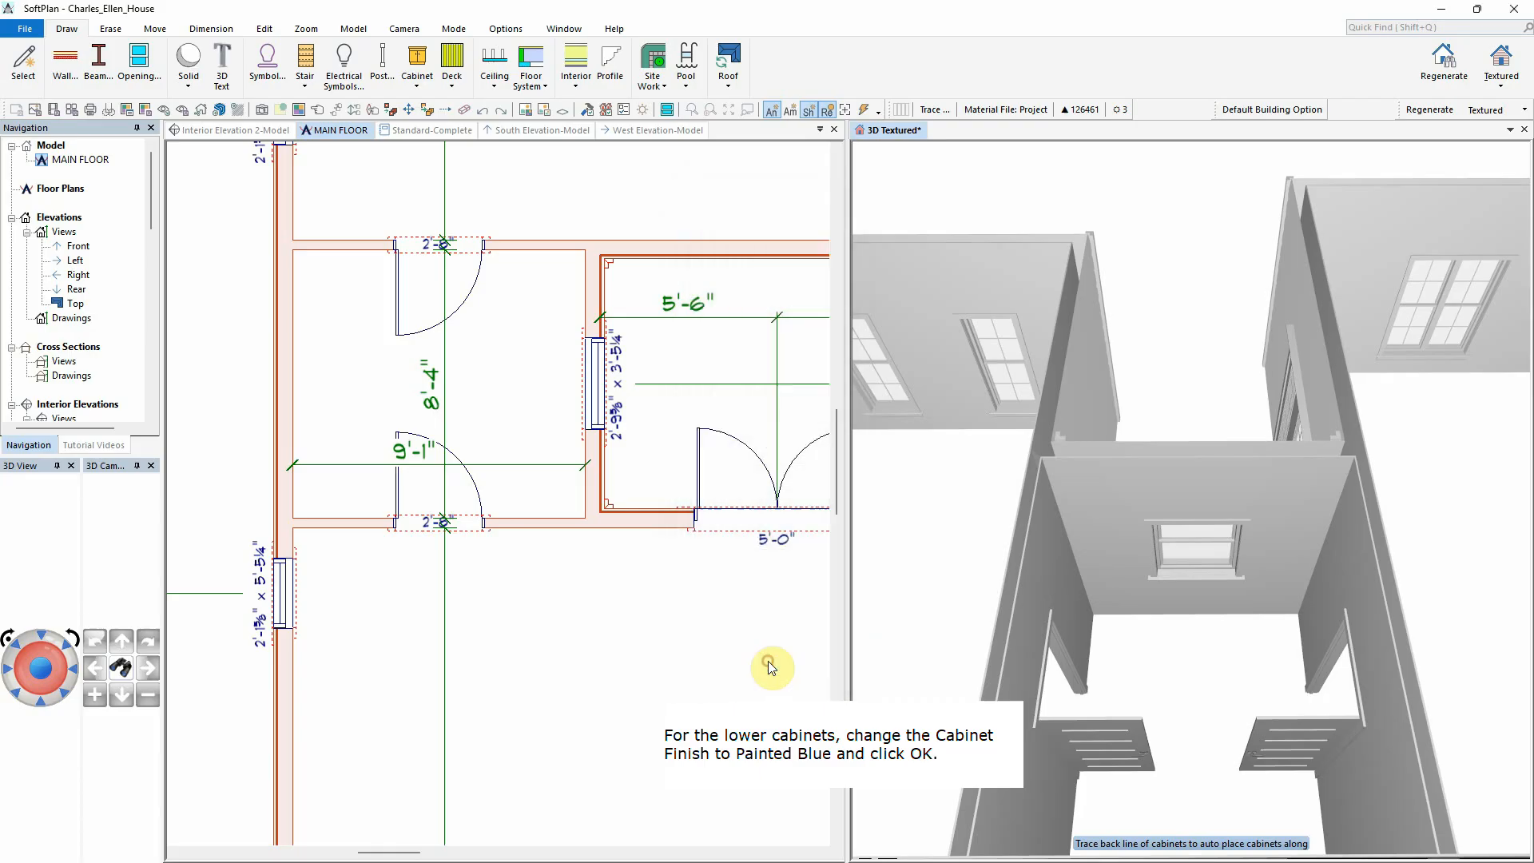
click(1094, 614)
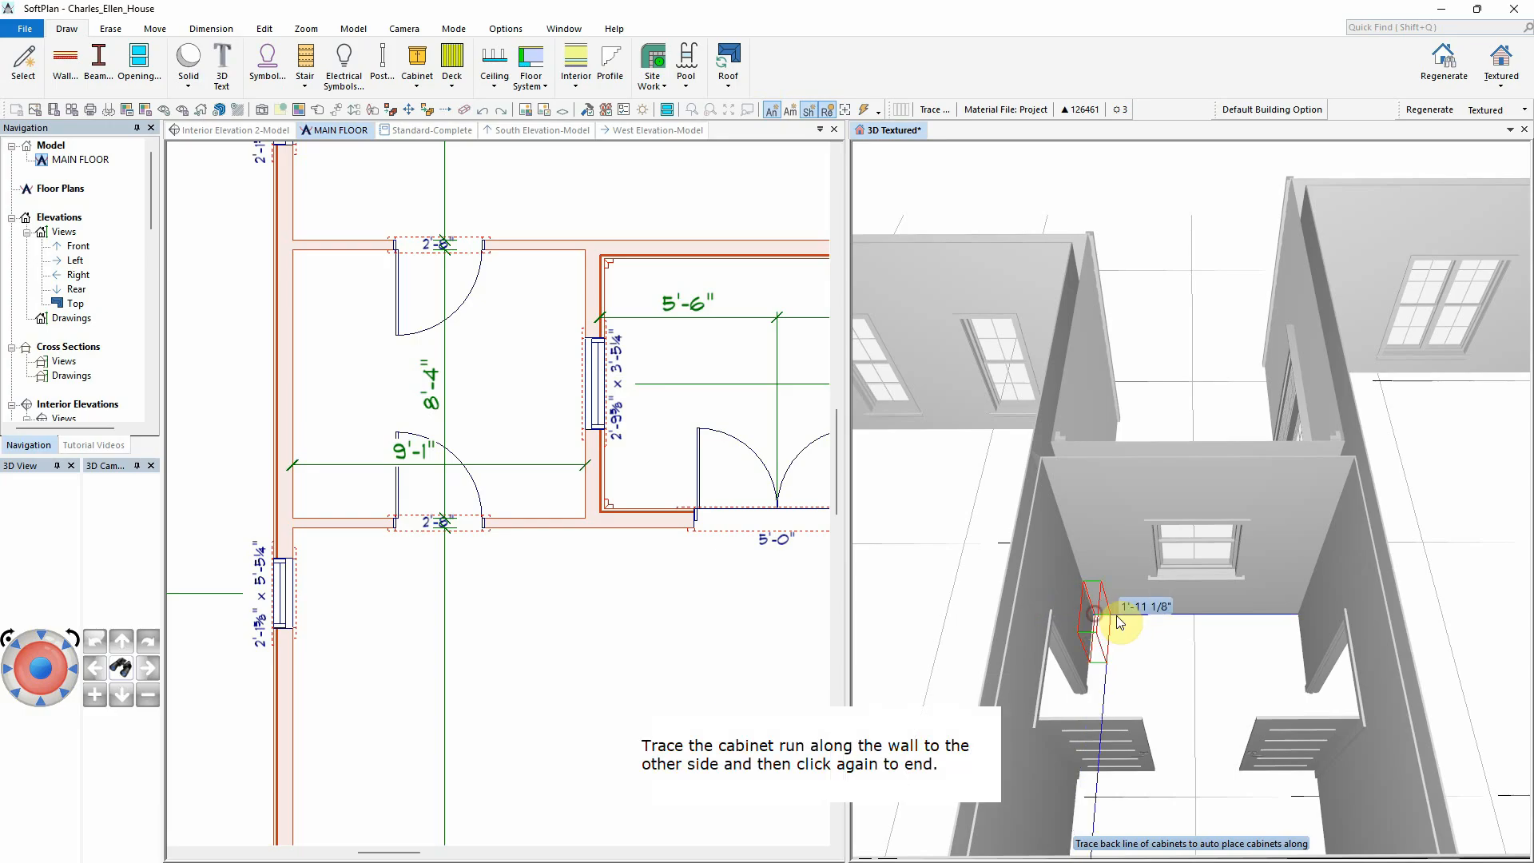
click(1306, 594)
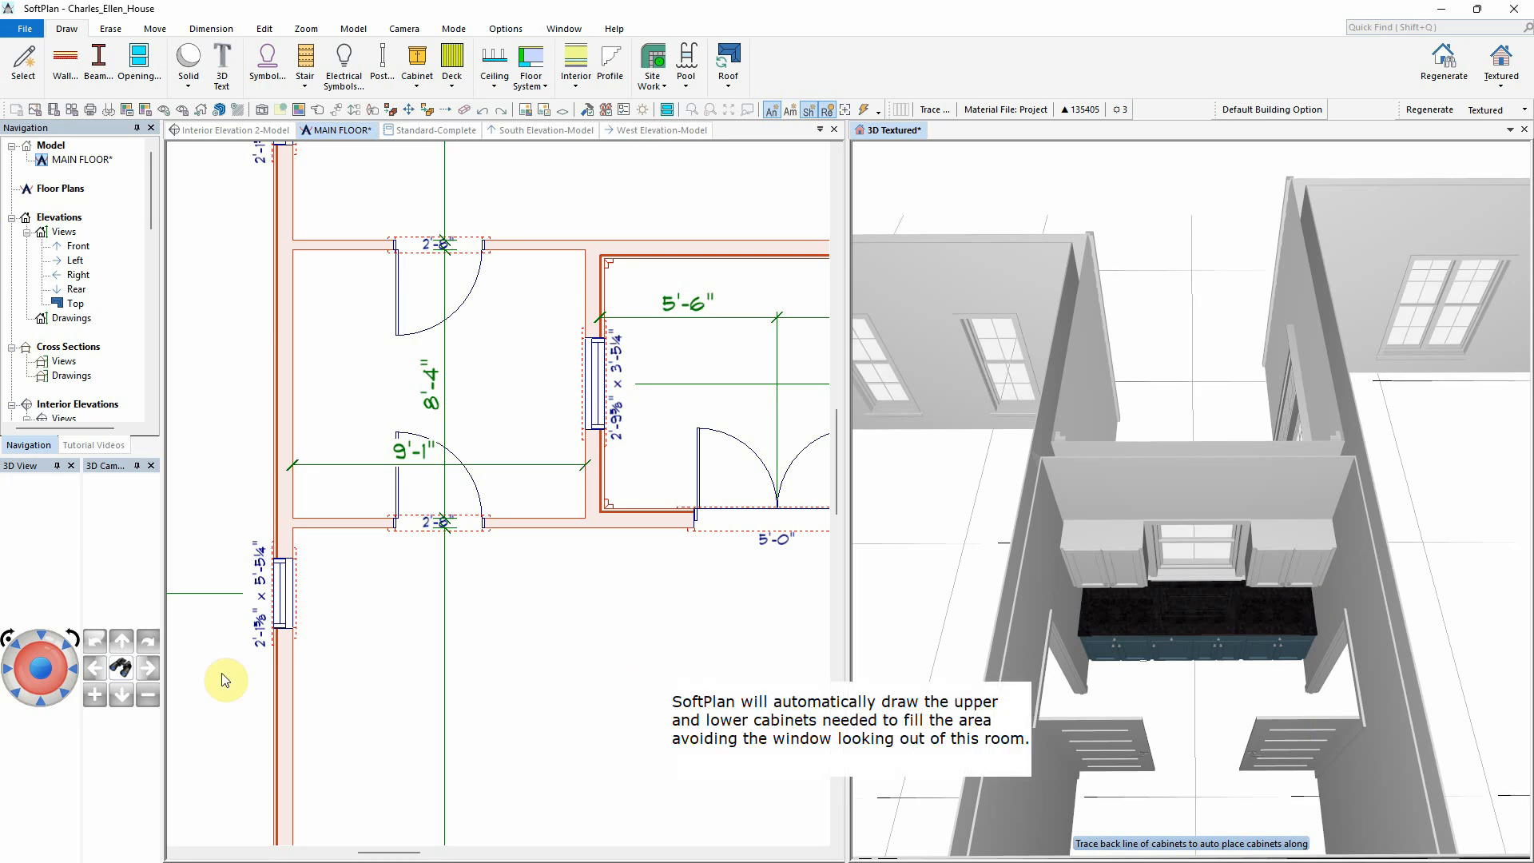
Step: Edit one of the wall cabinets beside the laundry room window and add crown molding with the art nouveau profile
click(121, 667)
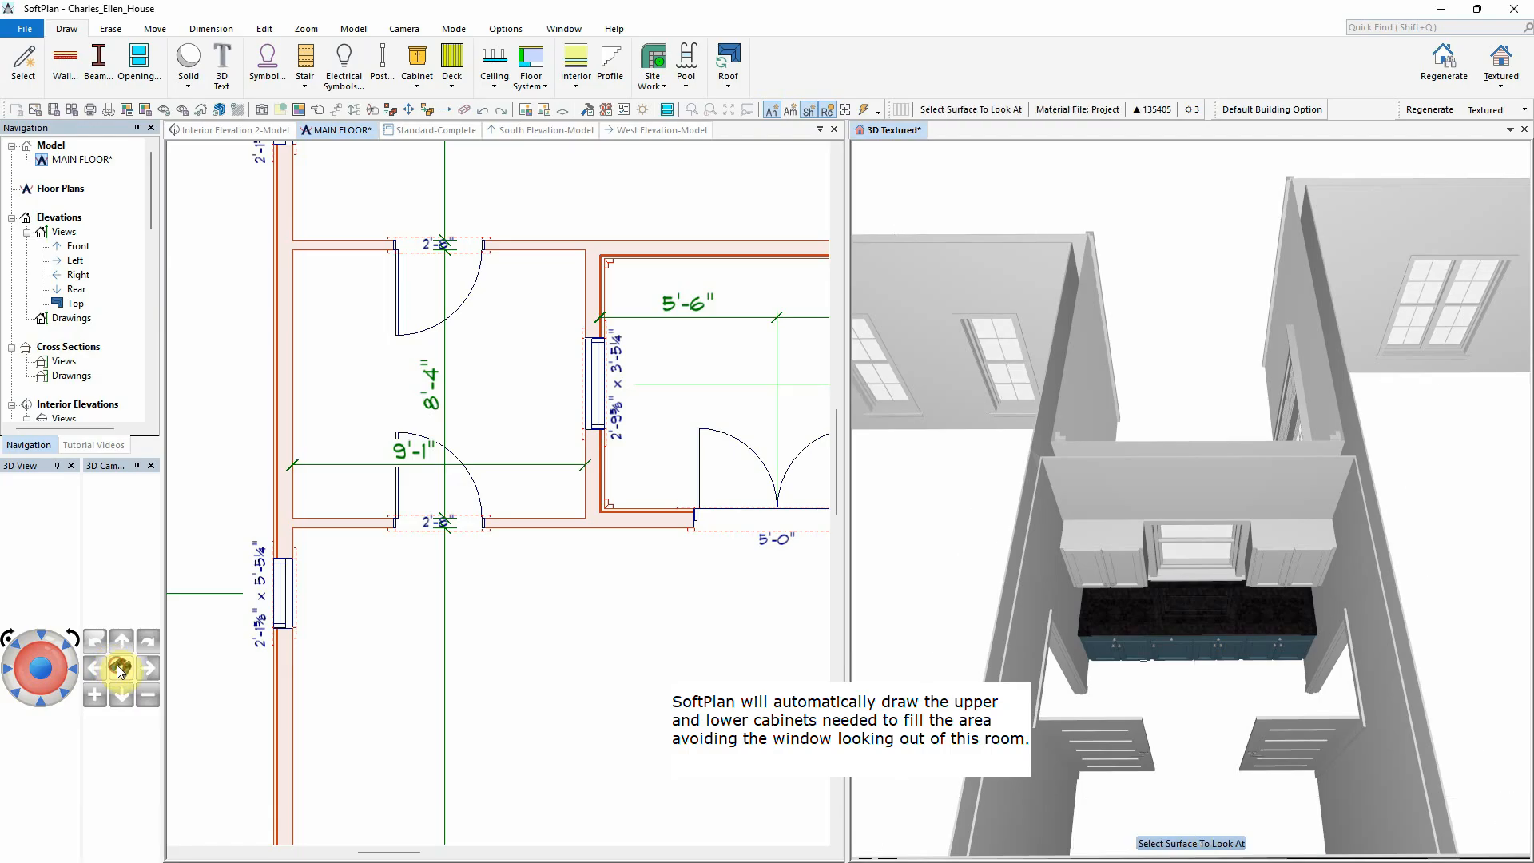
click(1155, 599)
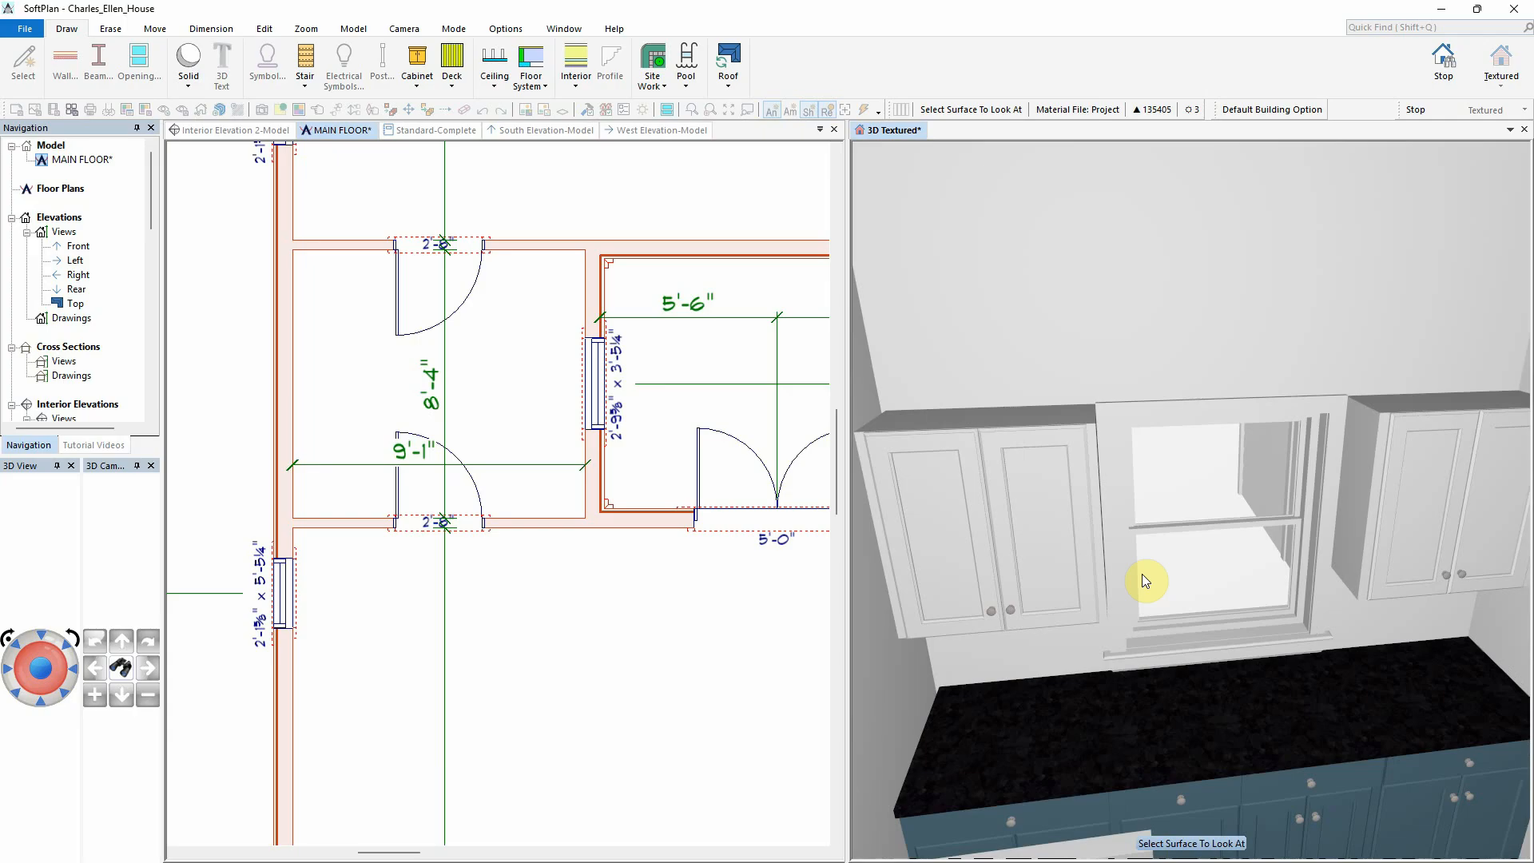
right_click(1027, 523)
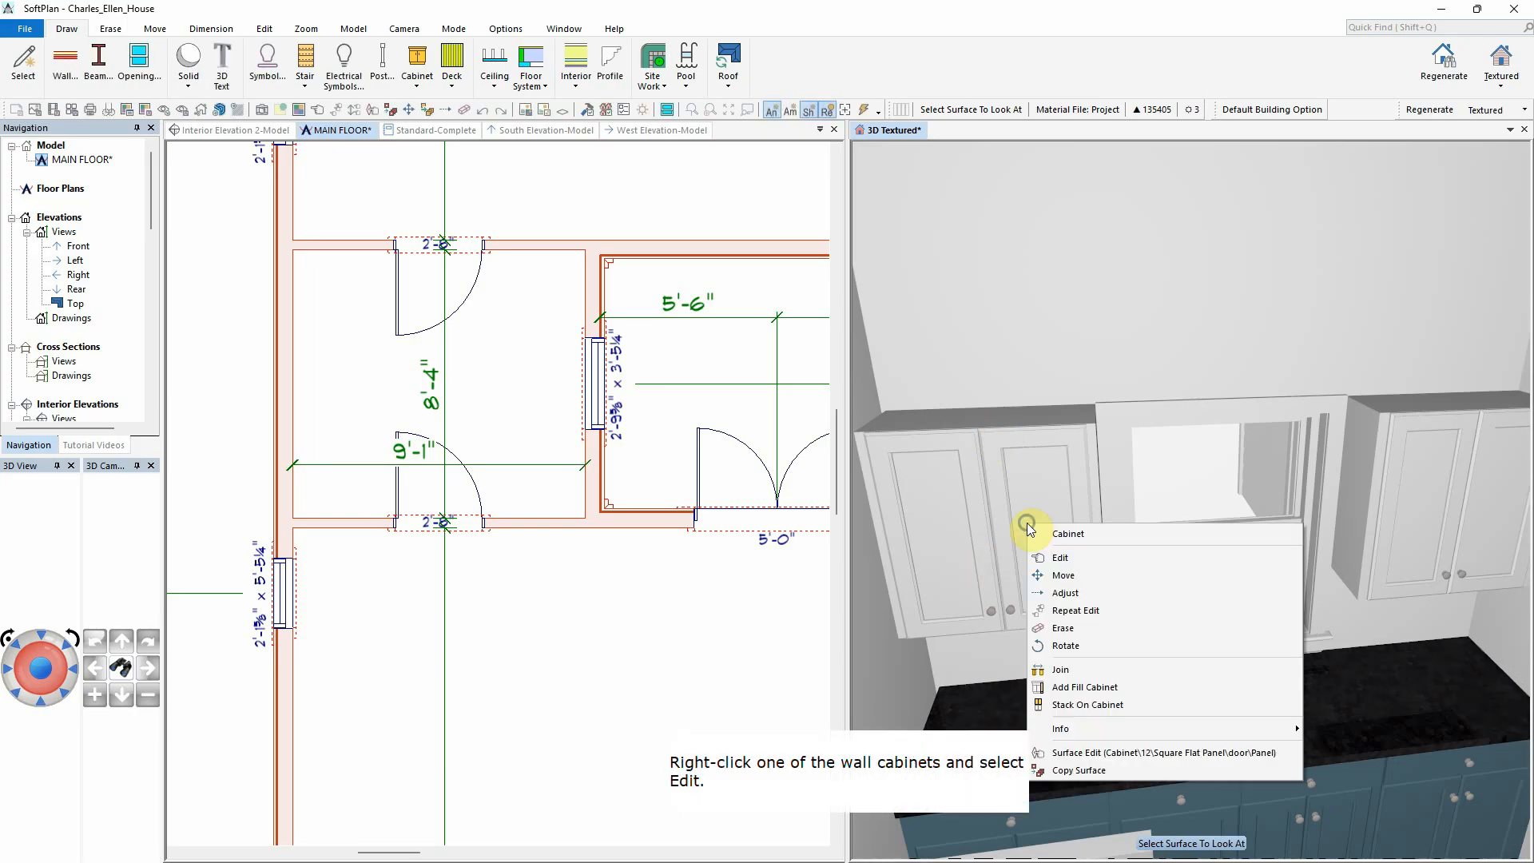
click(1059, 558)
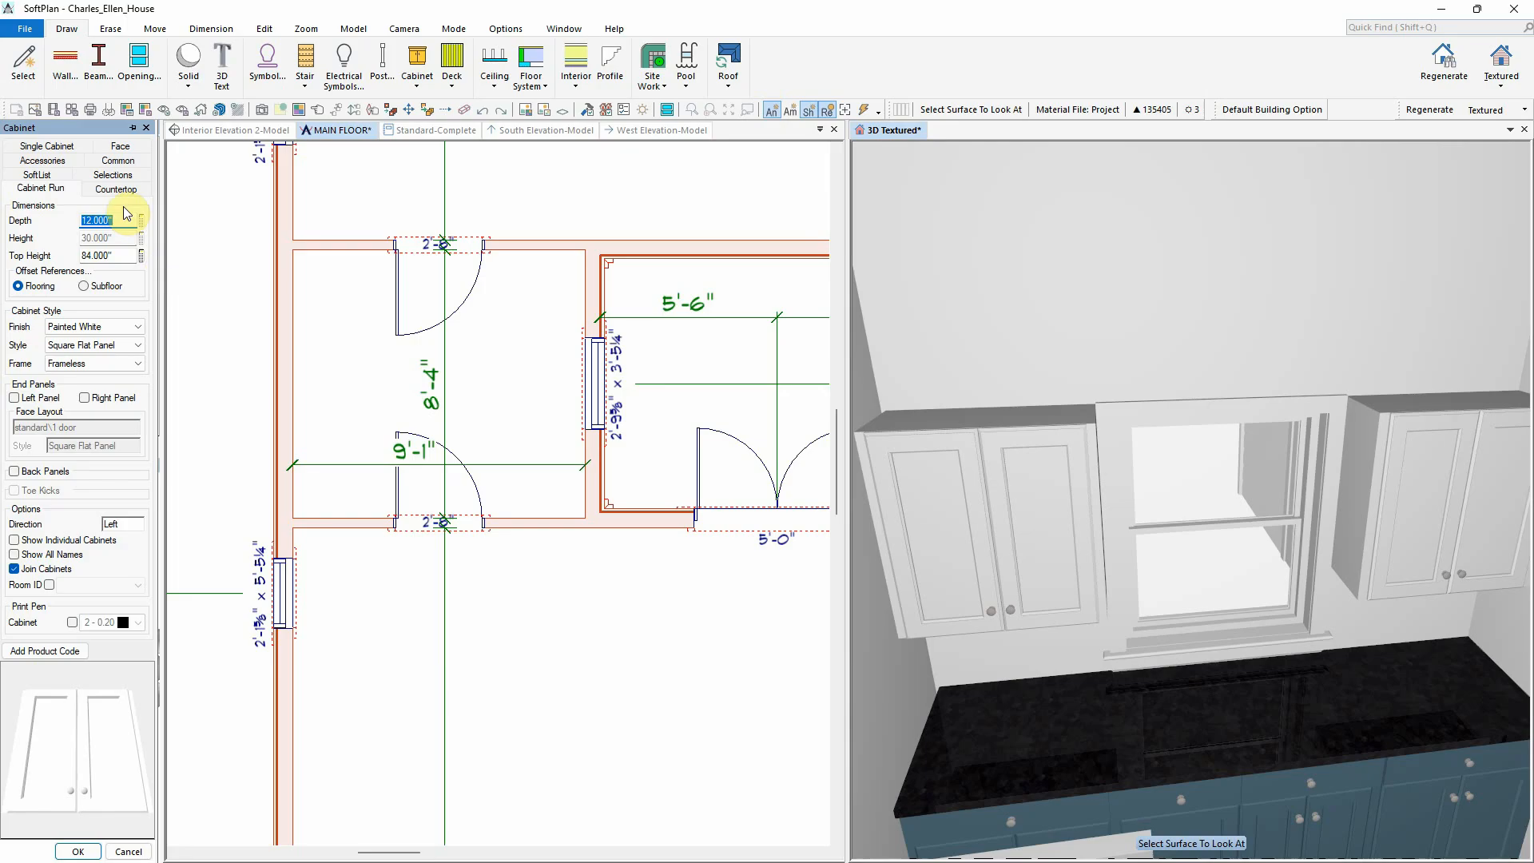
click(60, 162)
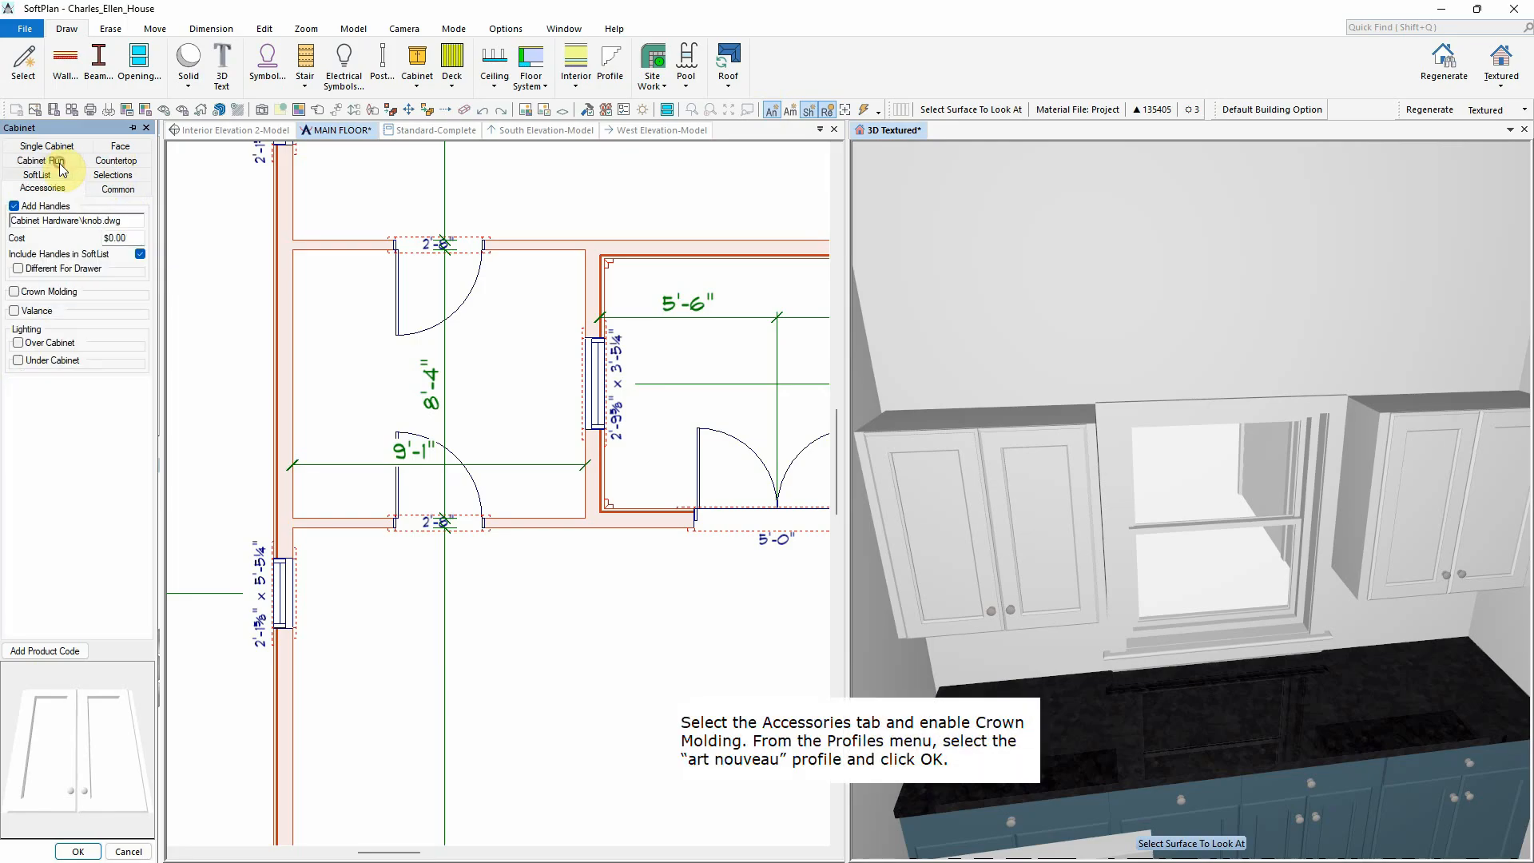
click(32, 292)
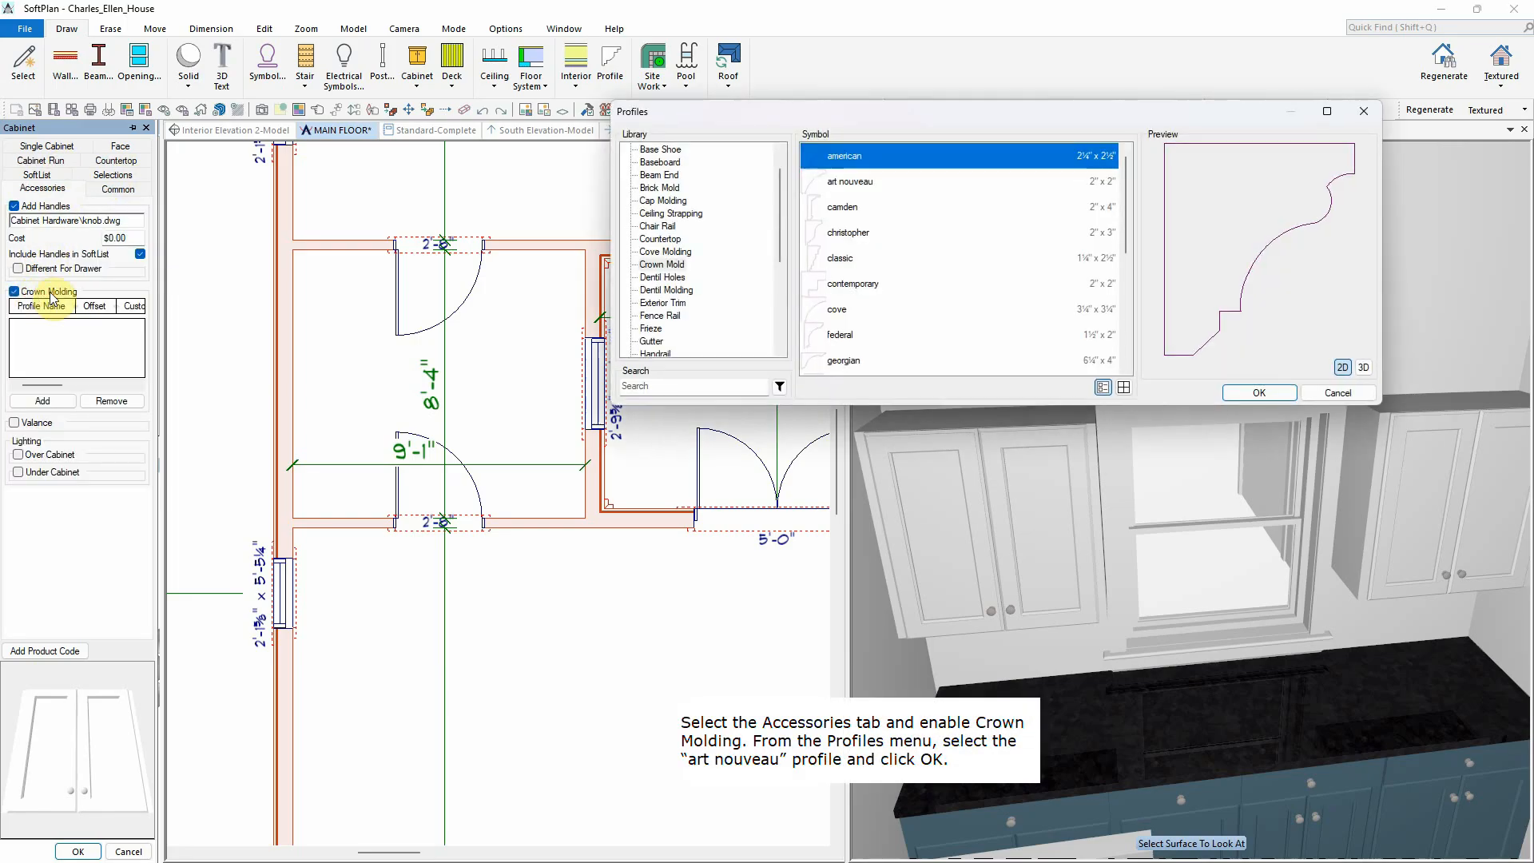
click(850, 183)
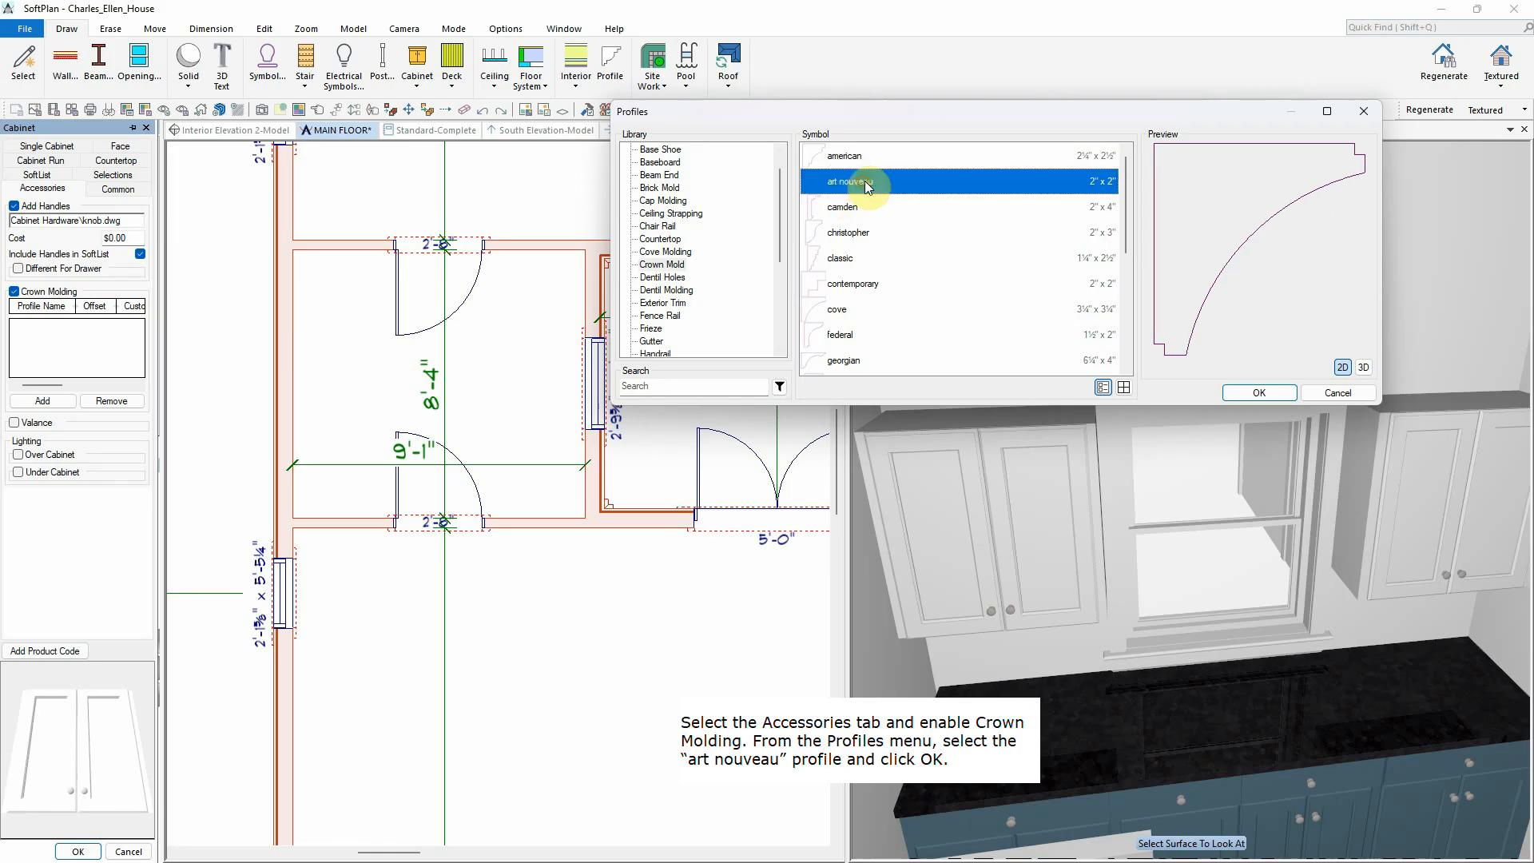
click(1258, 390)
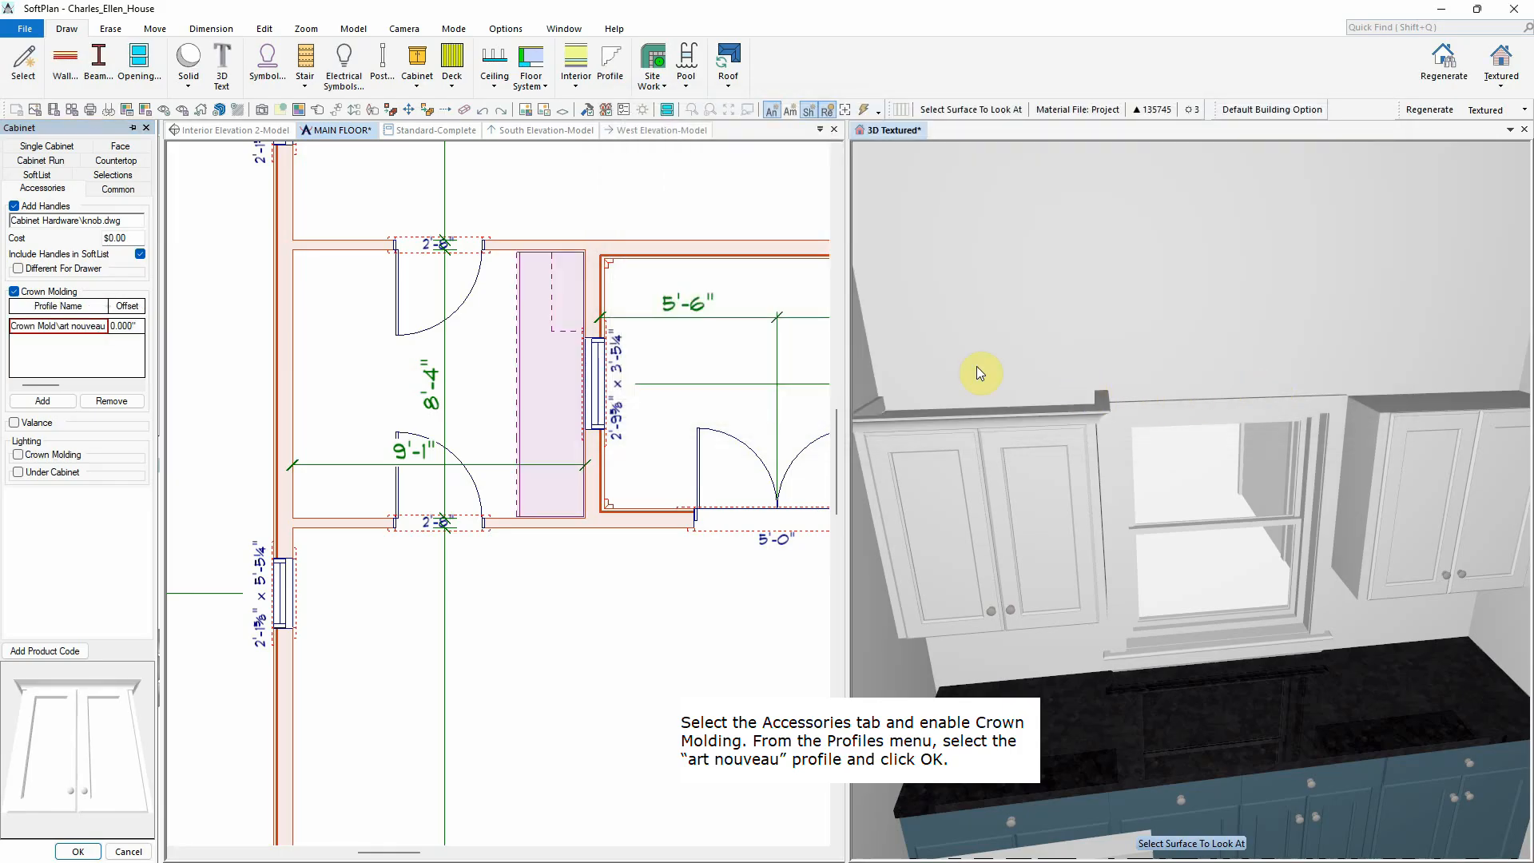
Step: Change that wall cabinet's handles to the Belwith Keeler symbol 76888.skp from the SoftPlan+ cabinet hardware library
click(61, 222)
click(99, 388)
click(116, 413)
click(166, 427)
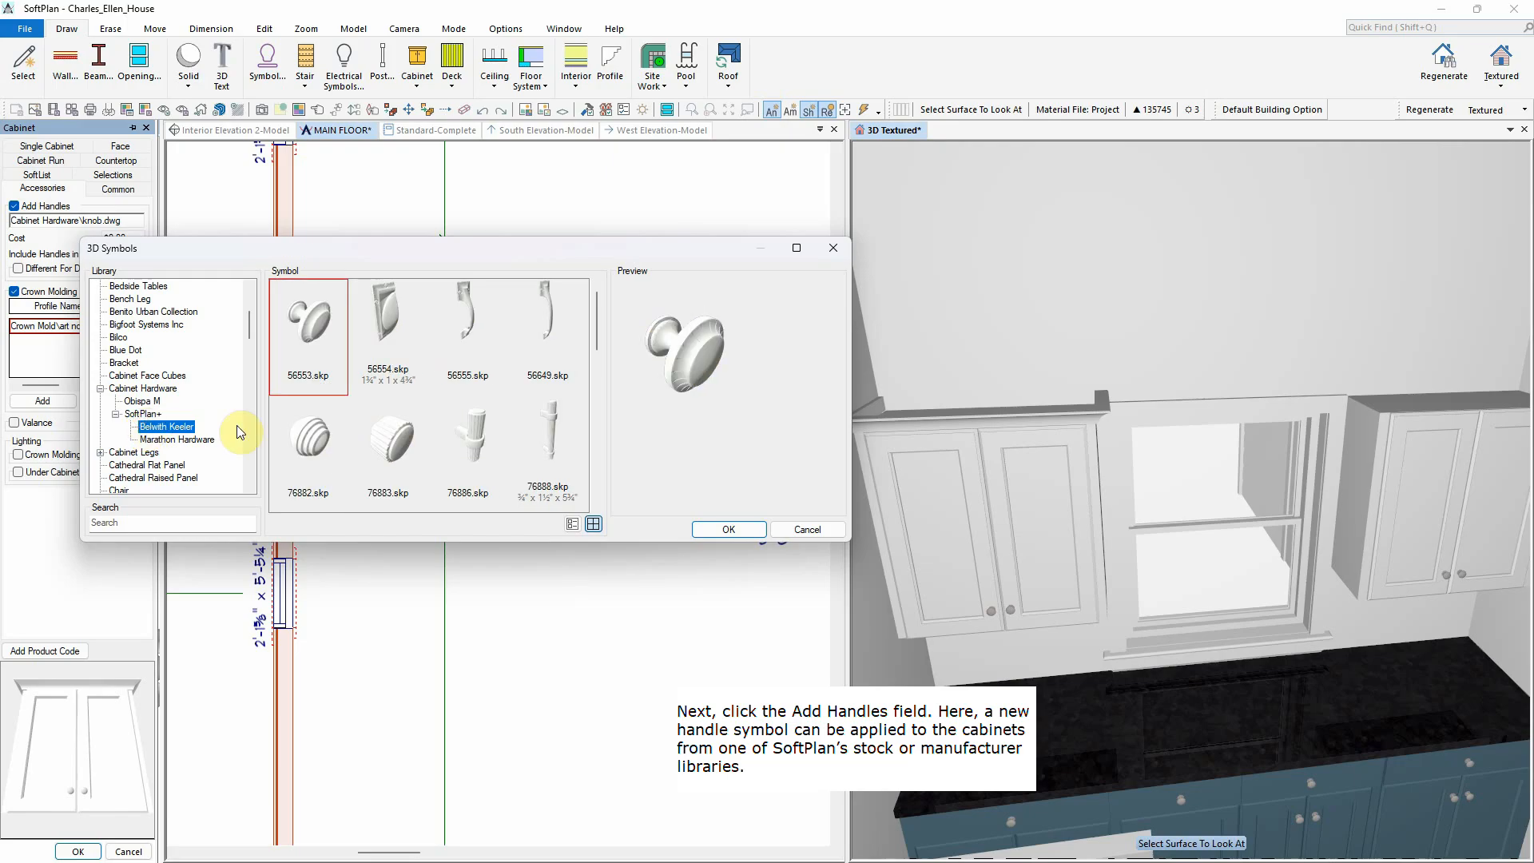
click(552, 431)
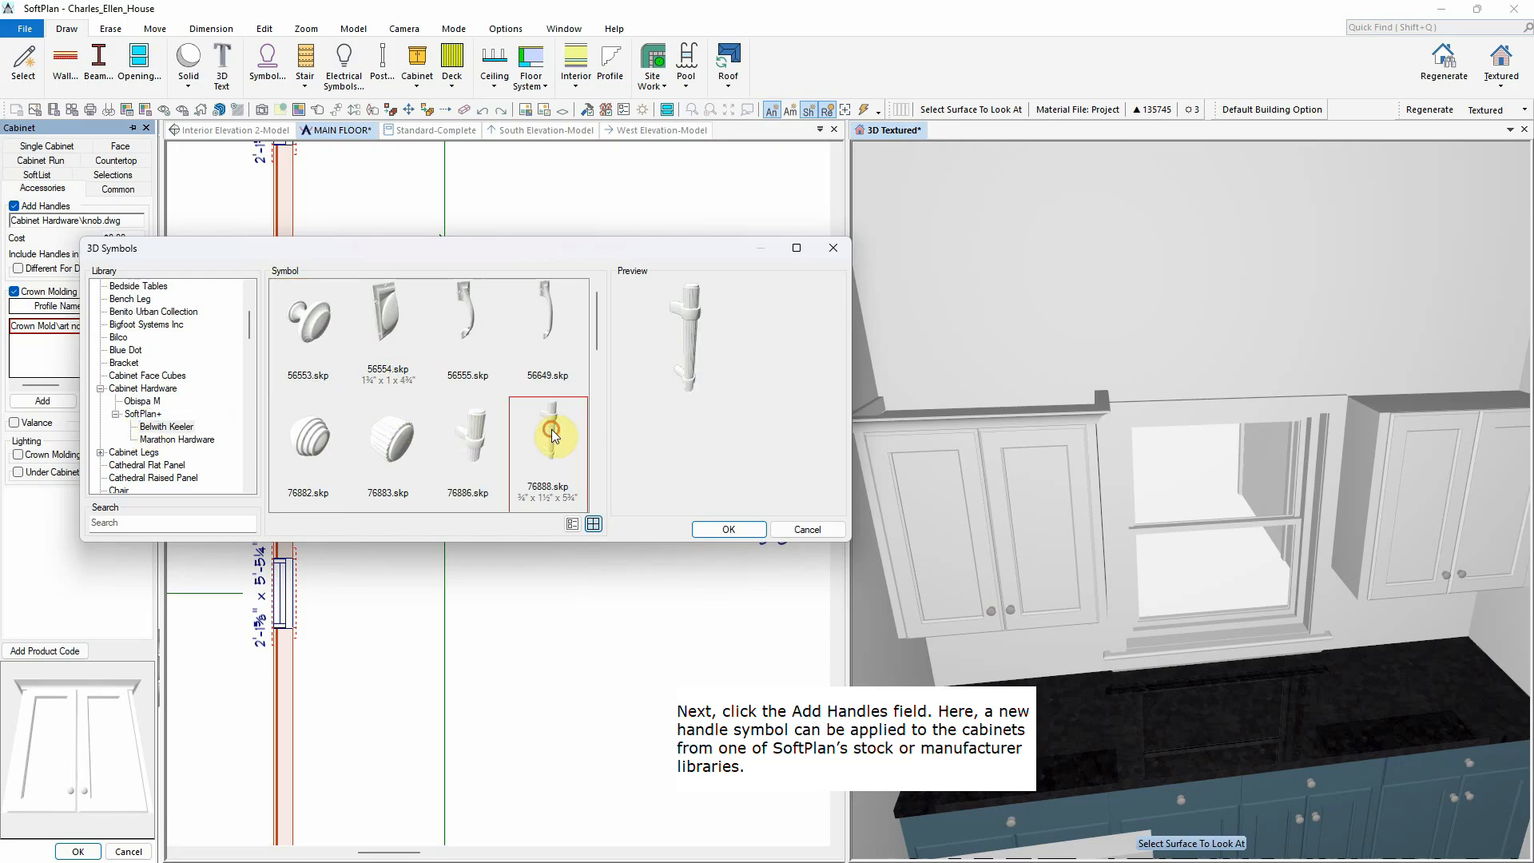
click(727, 529)
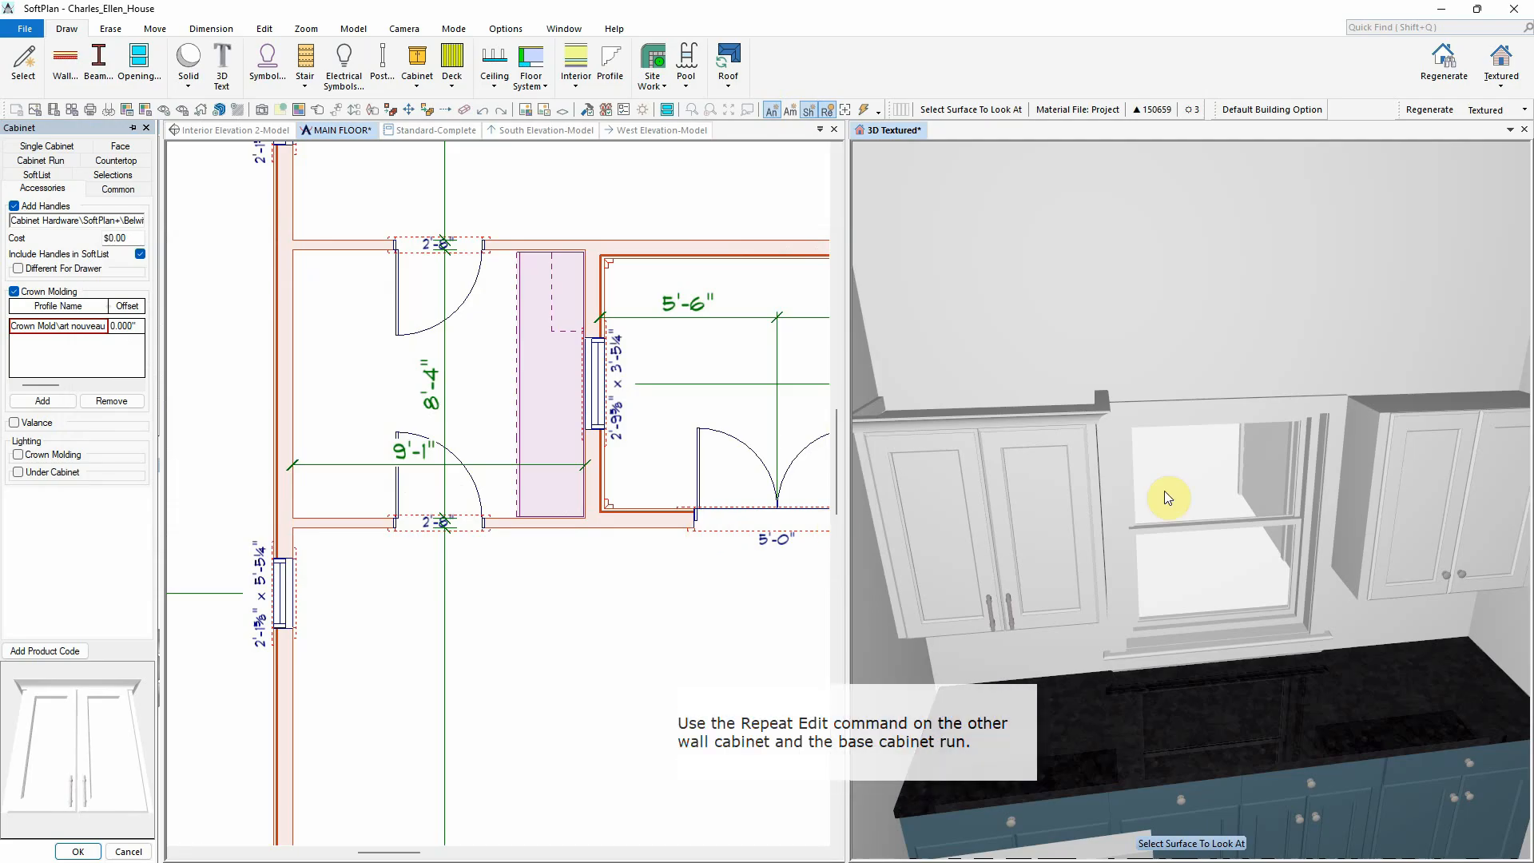
Step: Repeat the cabinet edit on the other wall cabinet and on the blue base cabinet run
right_click(1508, 471)
click(1422, 555)
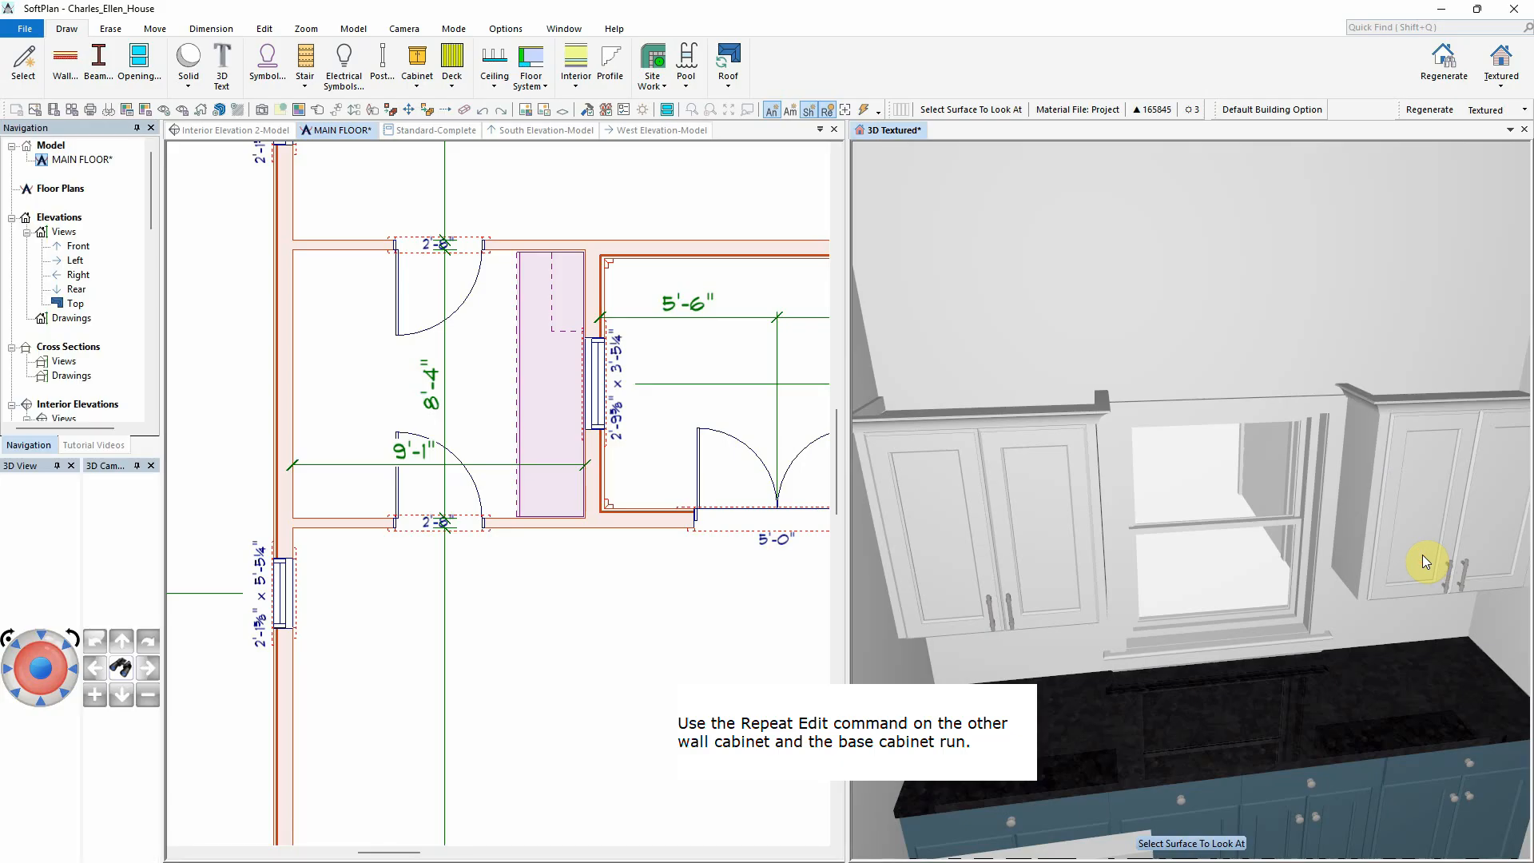
right_click(1062, 809)
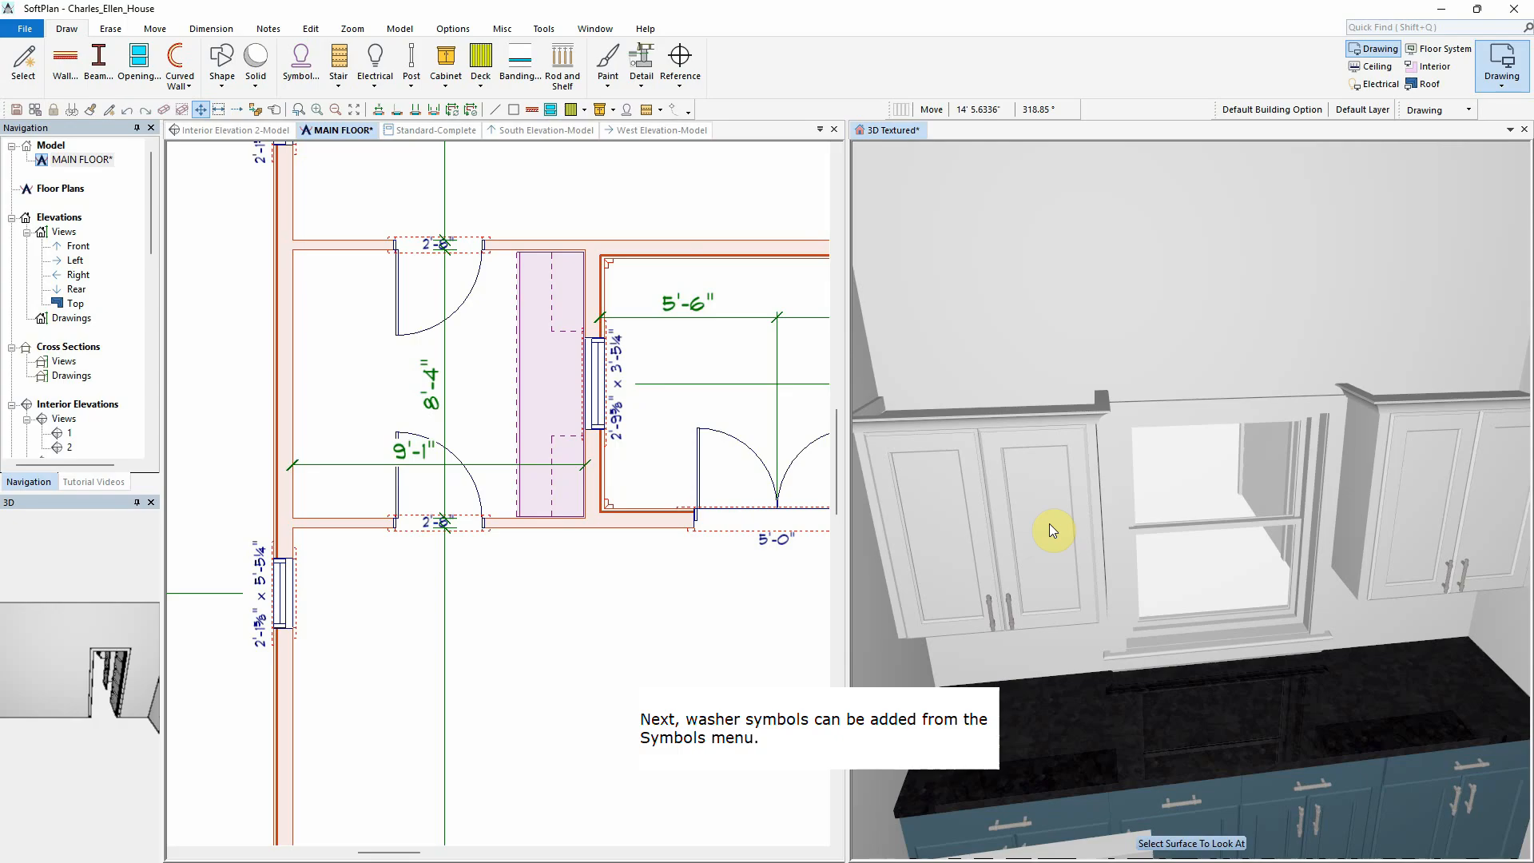
Step: Close both laundry room doors in the 3D model by disabling Open In Model on one and repeating that edit on the other
drag(1049, 524, 957, 556)
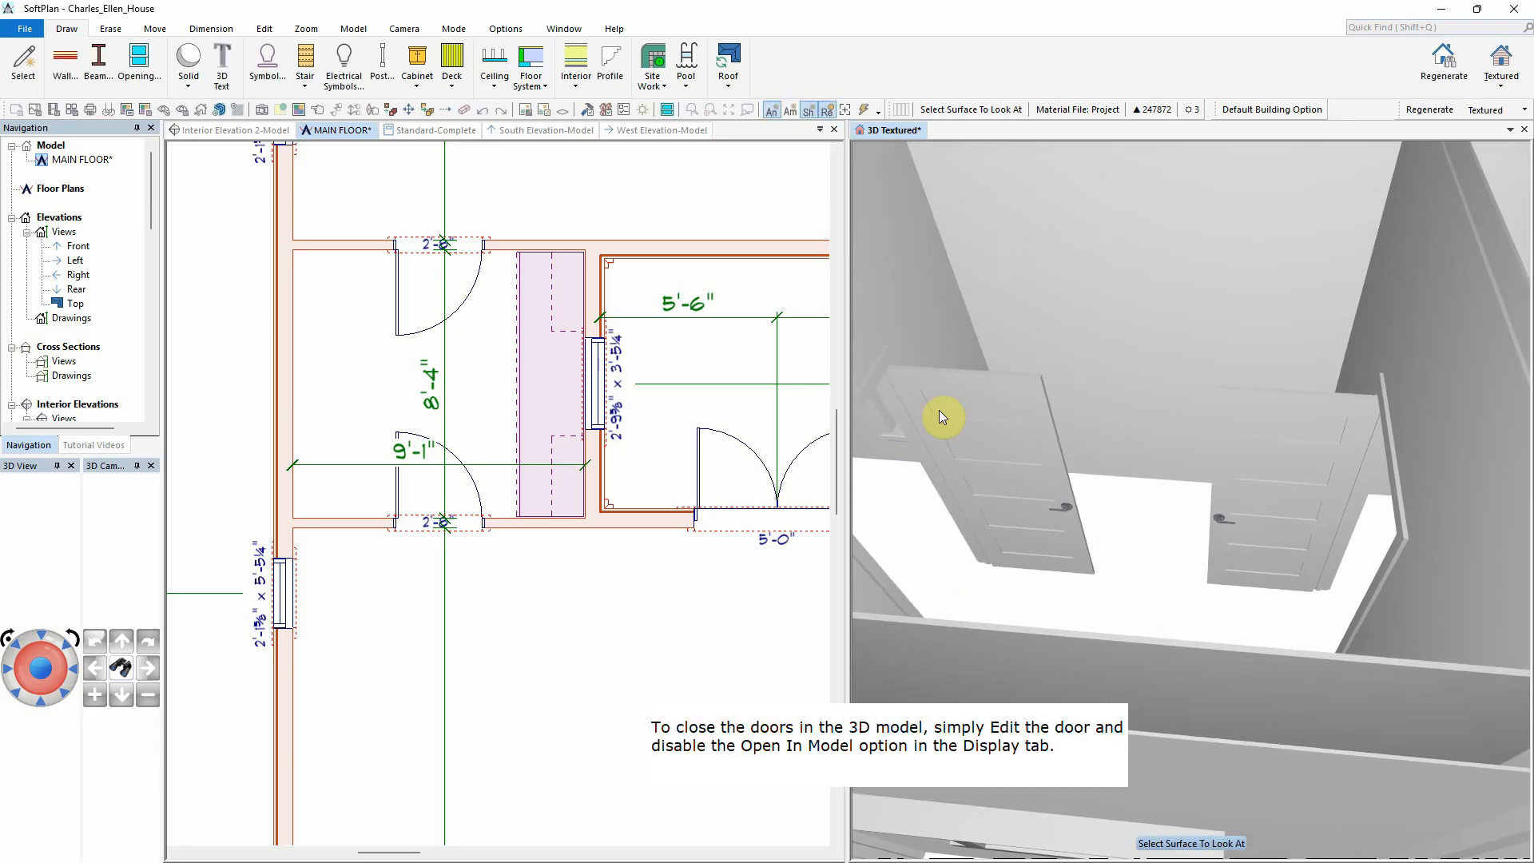
right_click(976, 445)
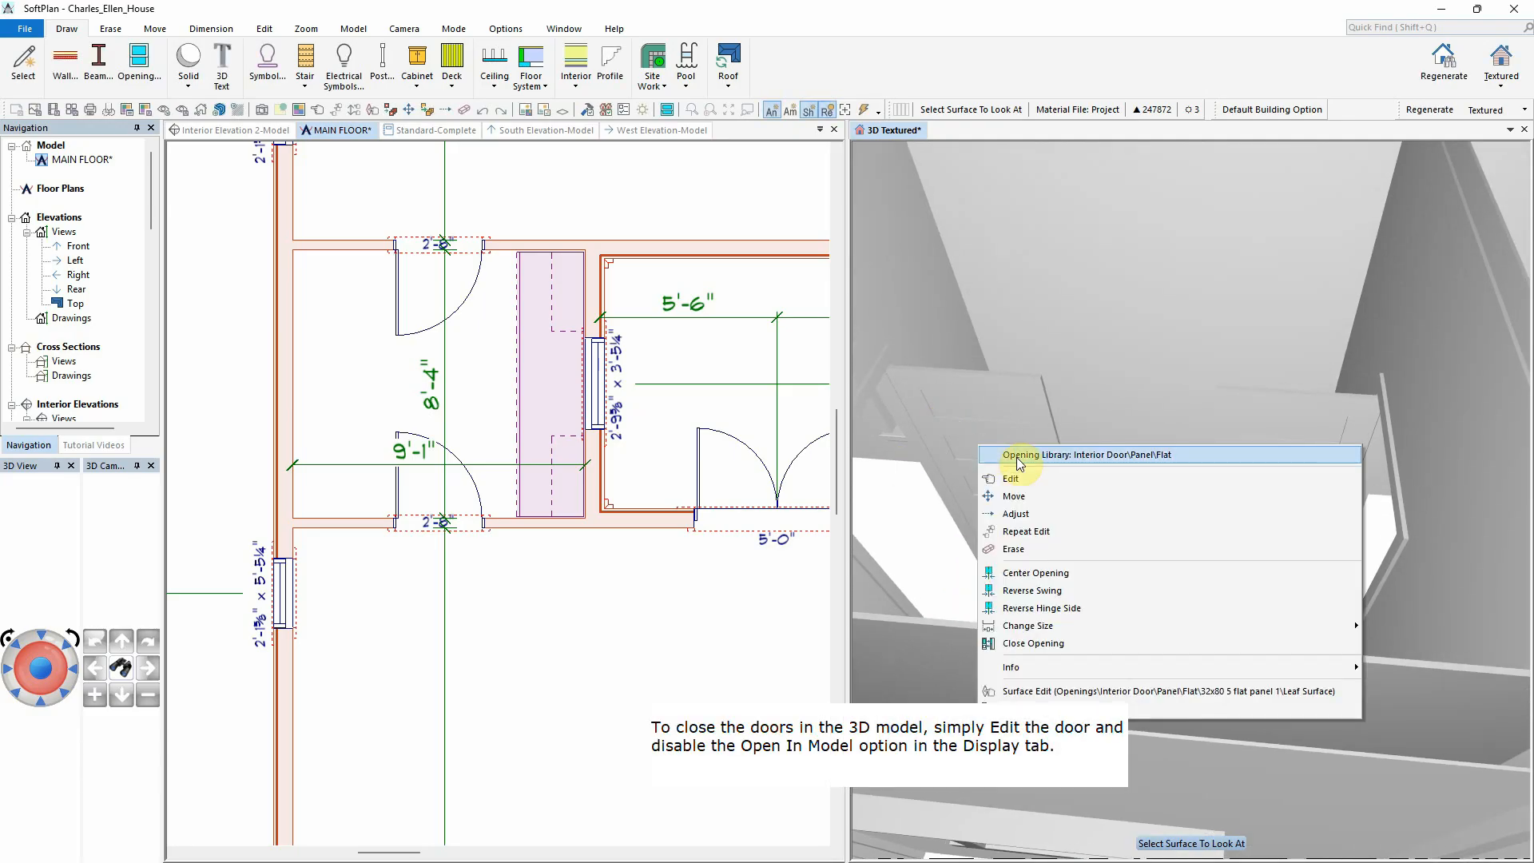
click(1013, 478)
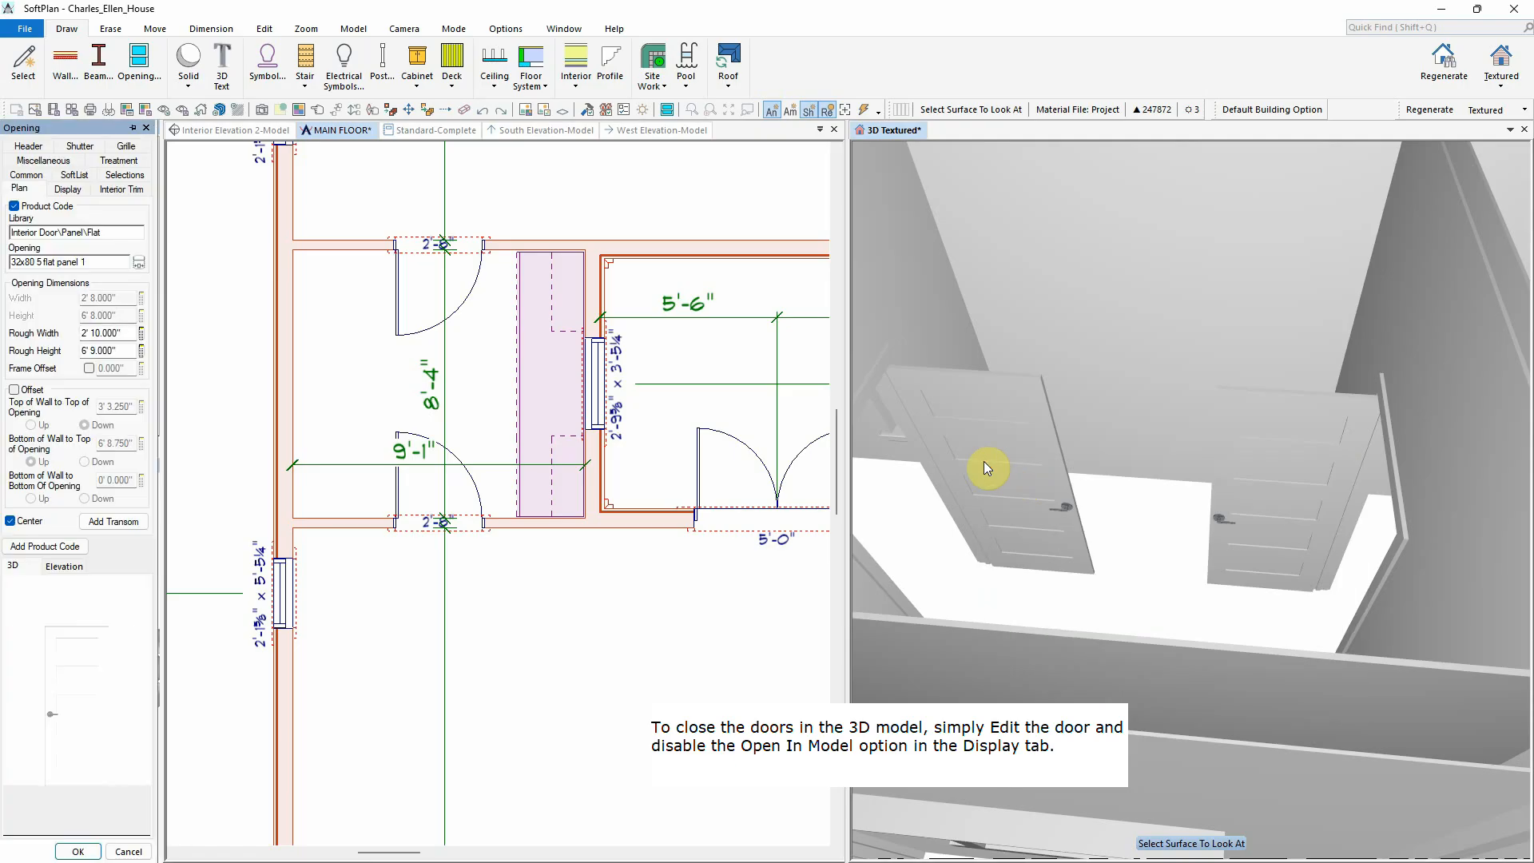
click(70, 190)
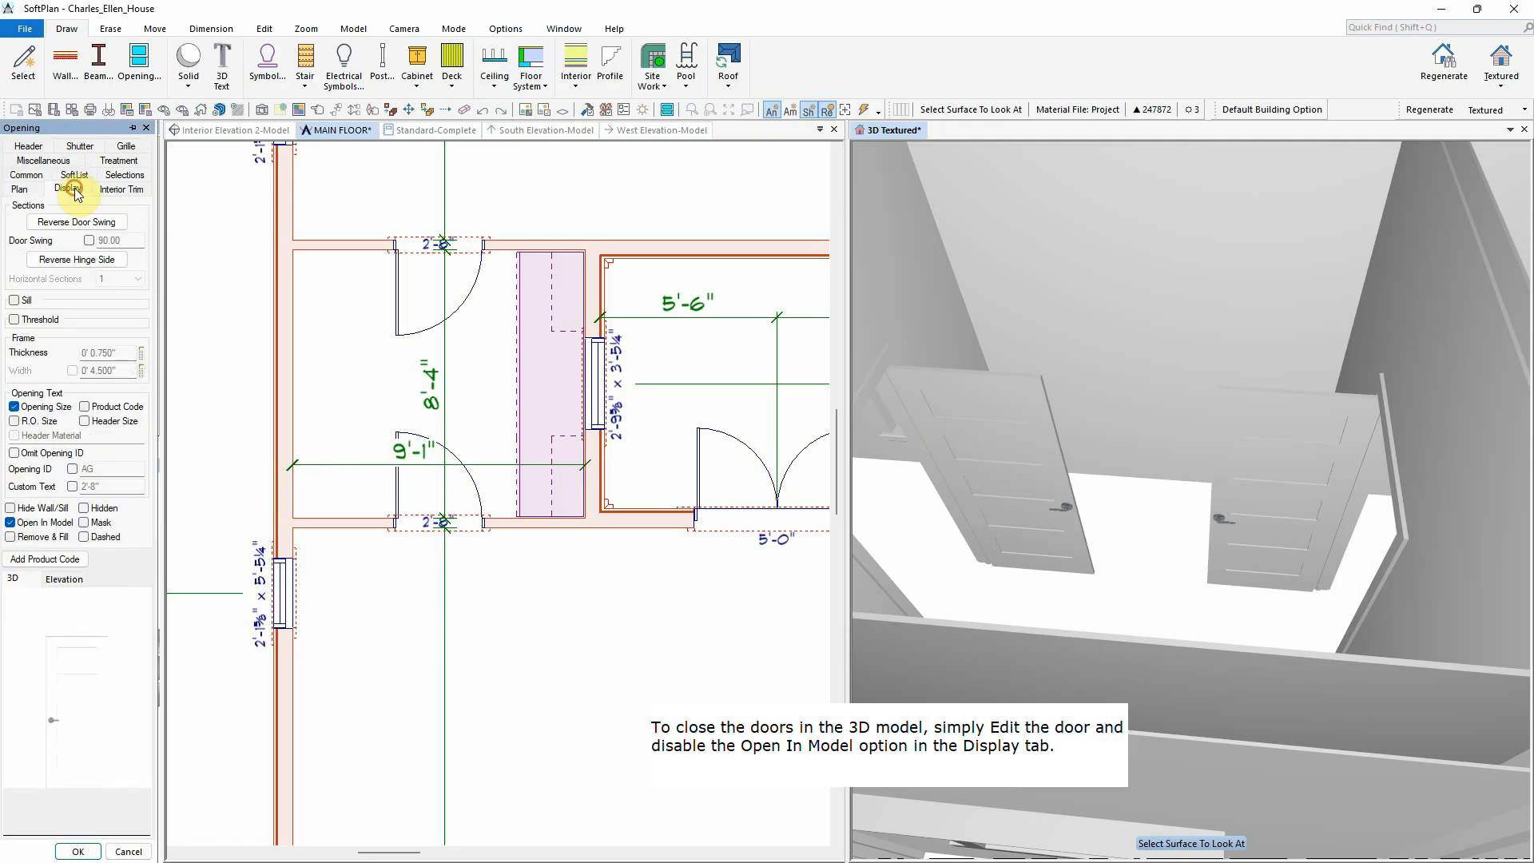
click(28, 524)
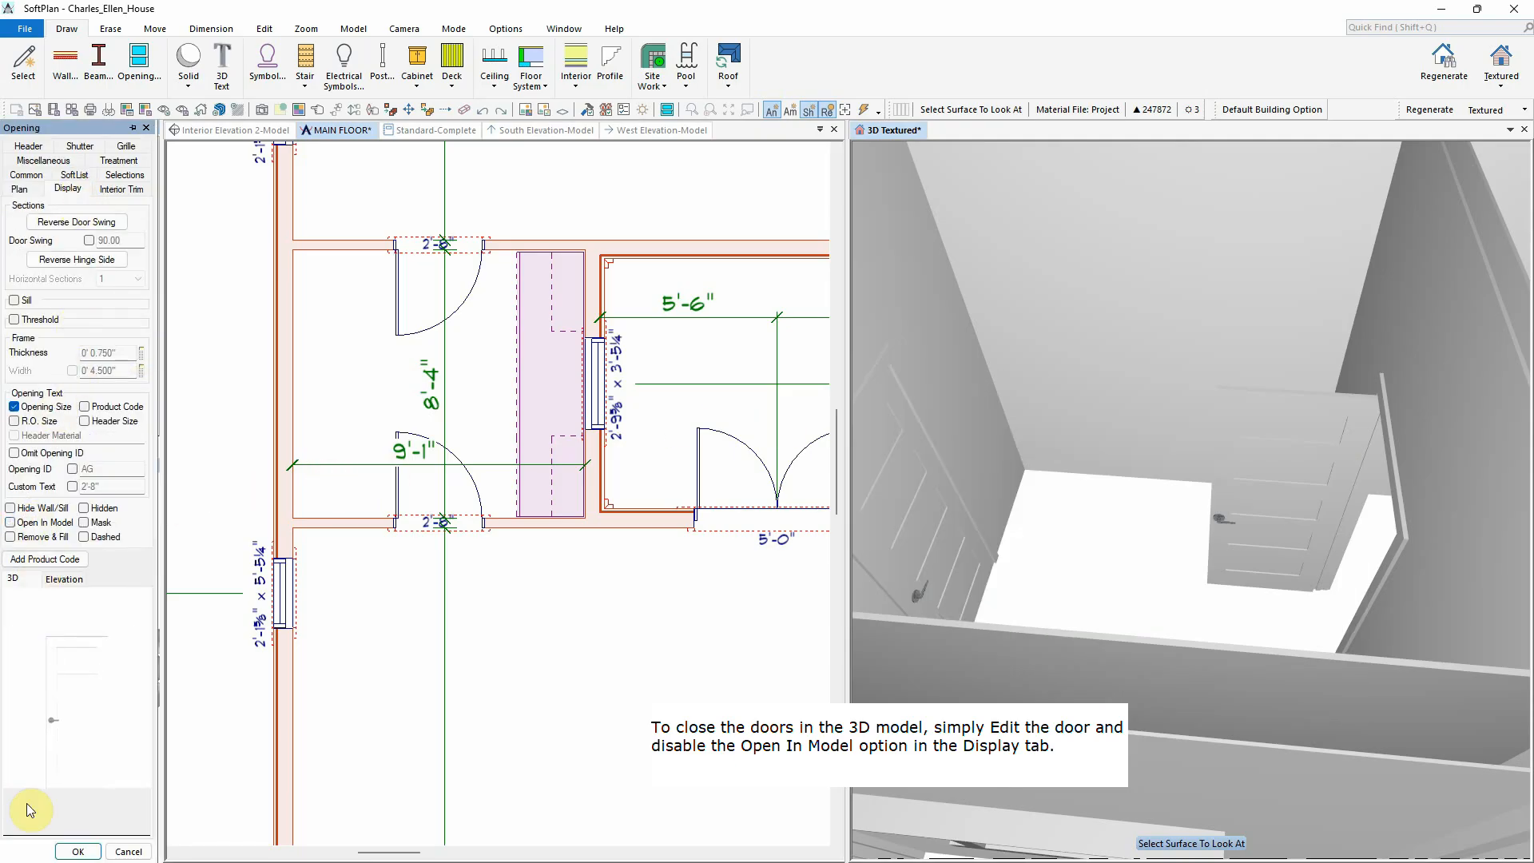
click(78, 850)
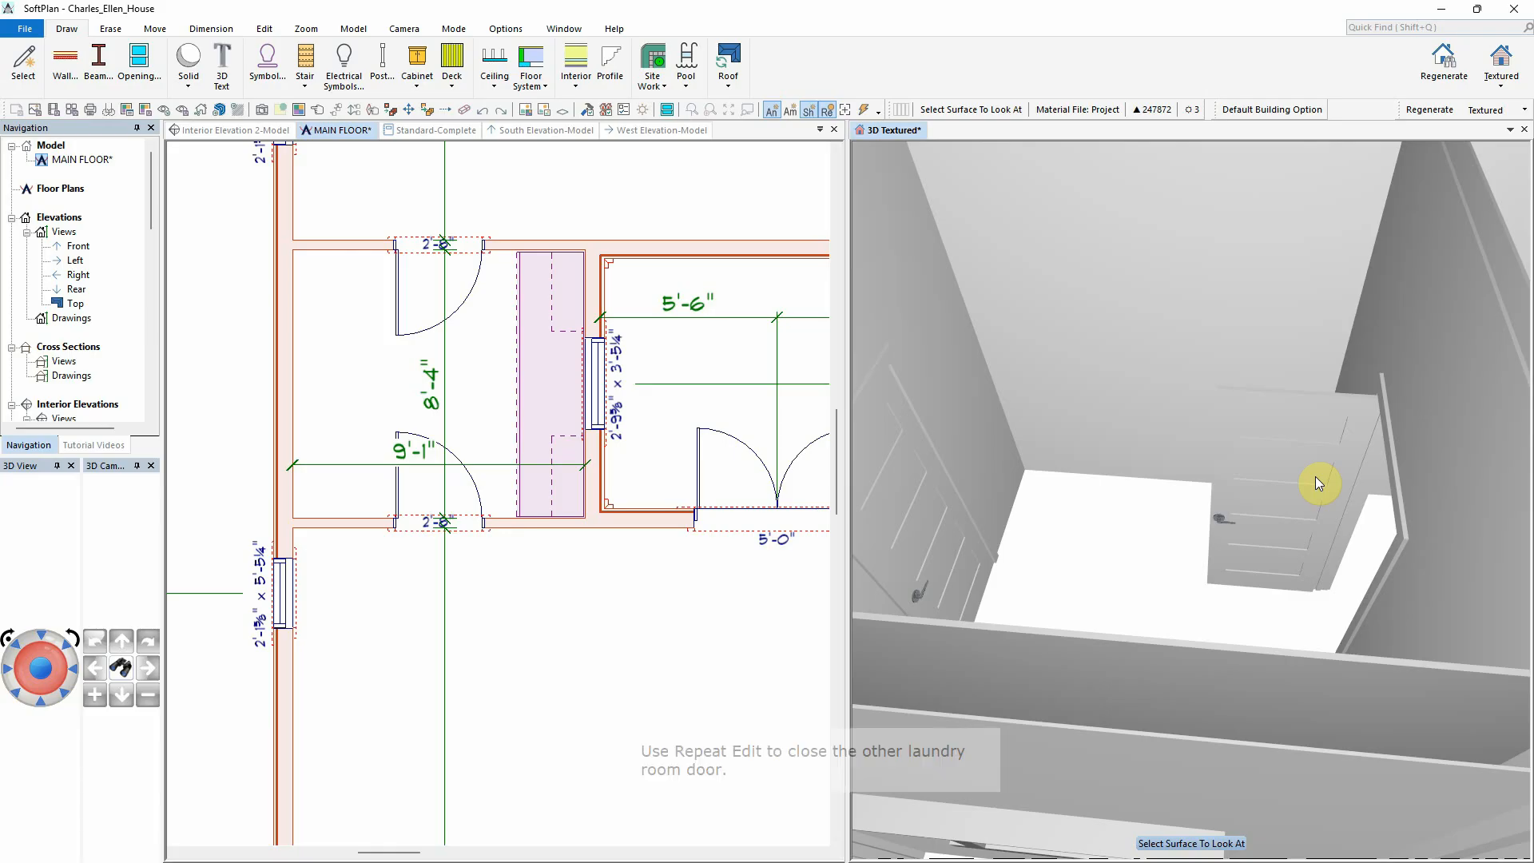
right_click(1268, 479)
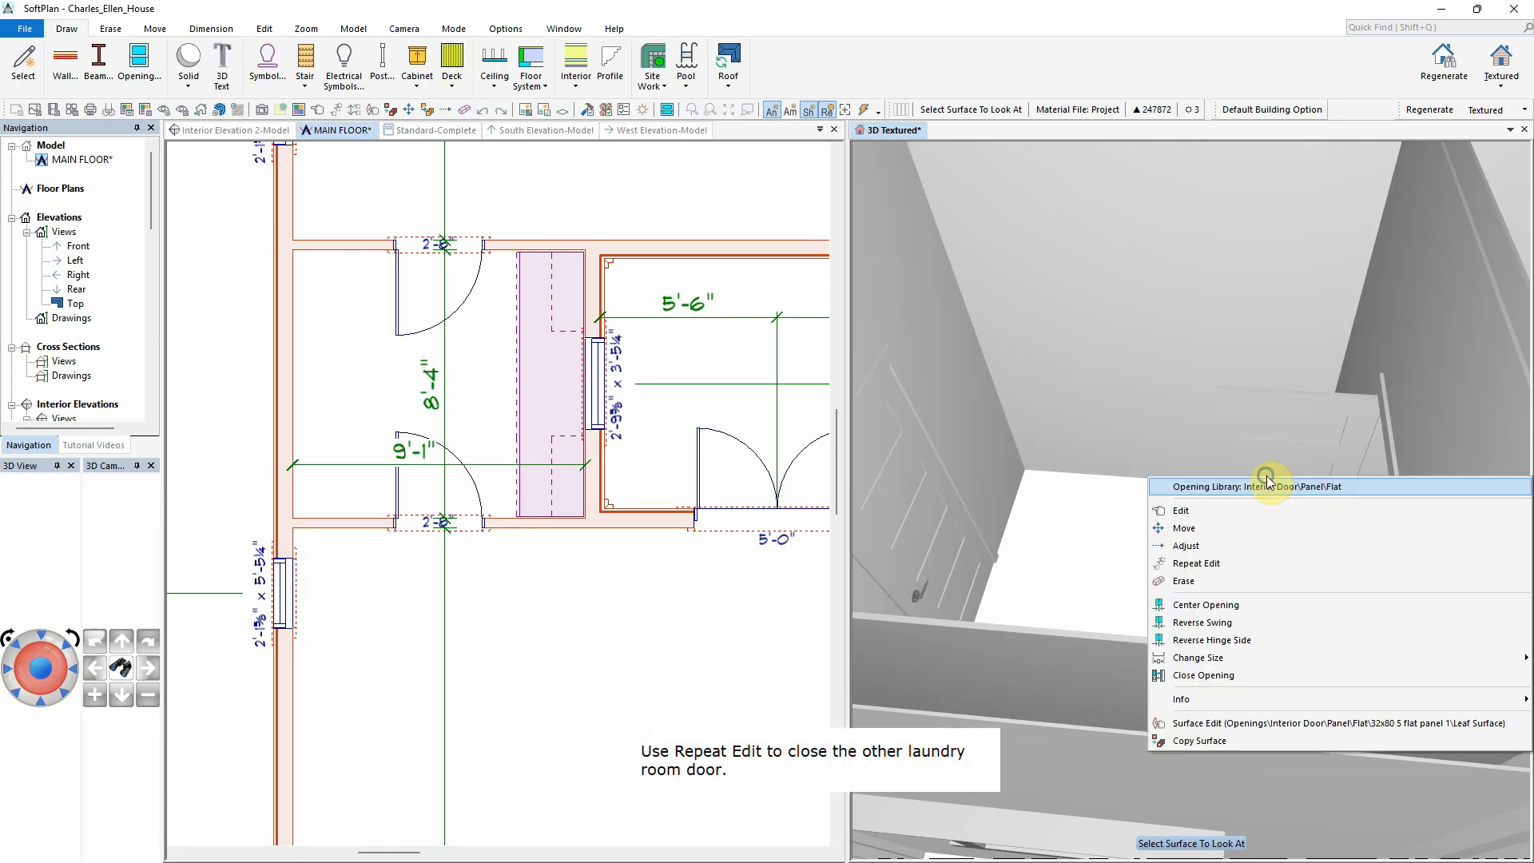
click(1272, 565)
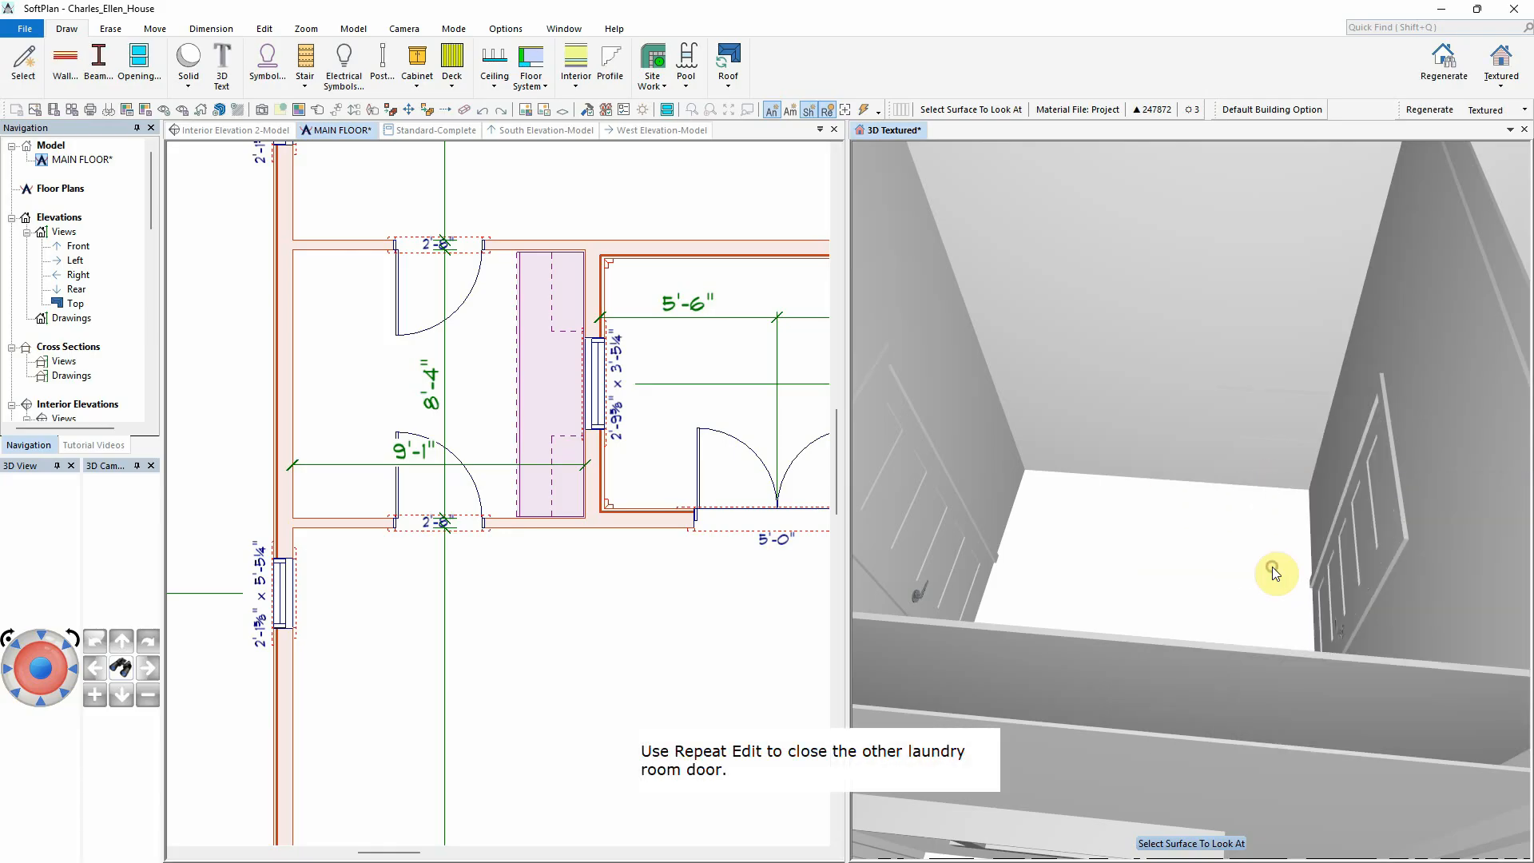
Step: Place the General Electric king-size capacity frontload washer in white in both corners of the laundry room wall opposite the window
click(685, 298)
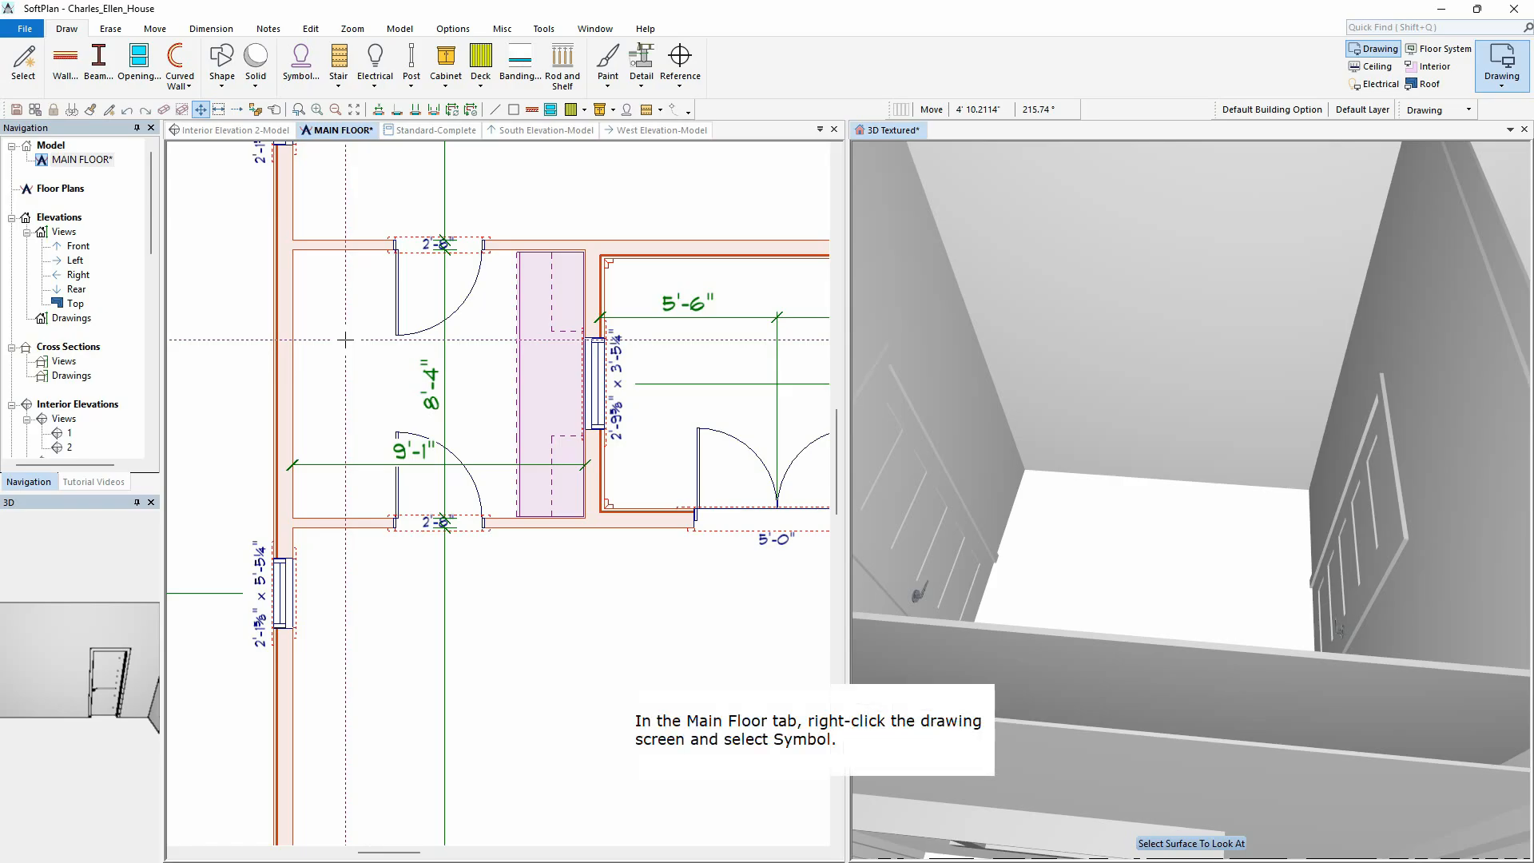
right_click(345, 339)
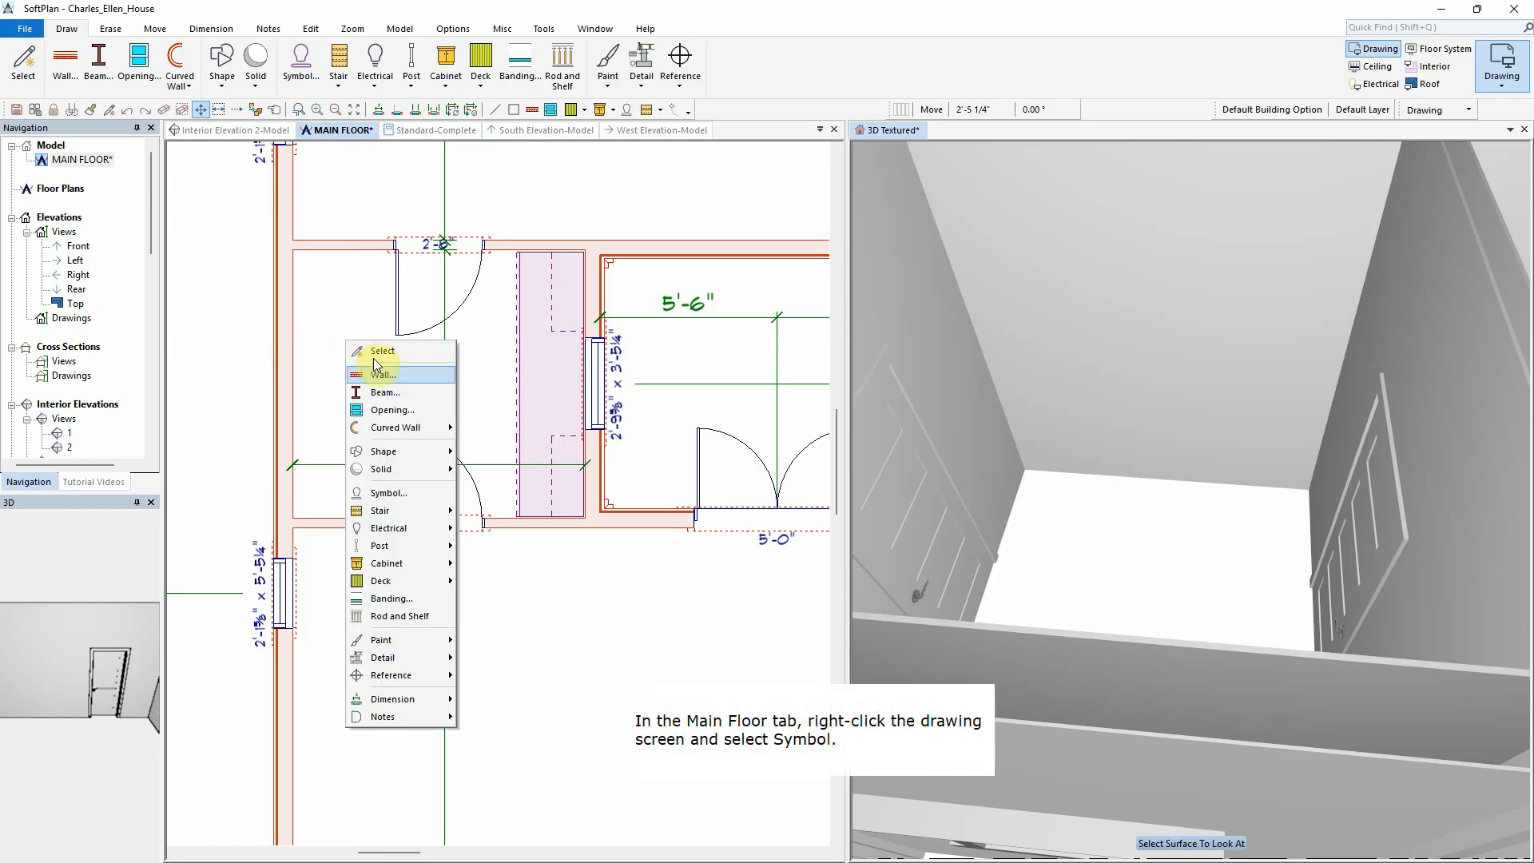
click(425, 496)
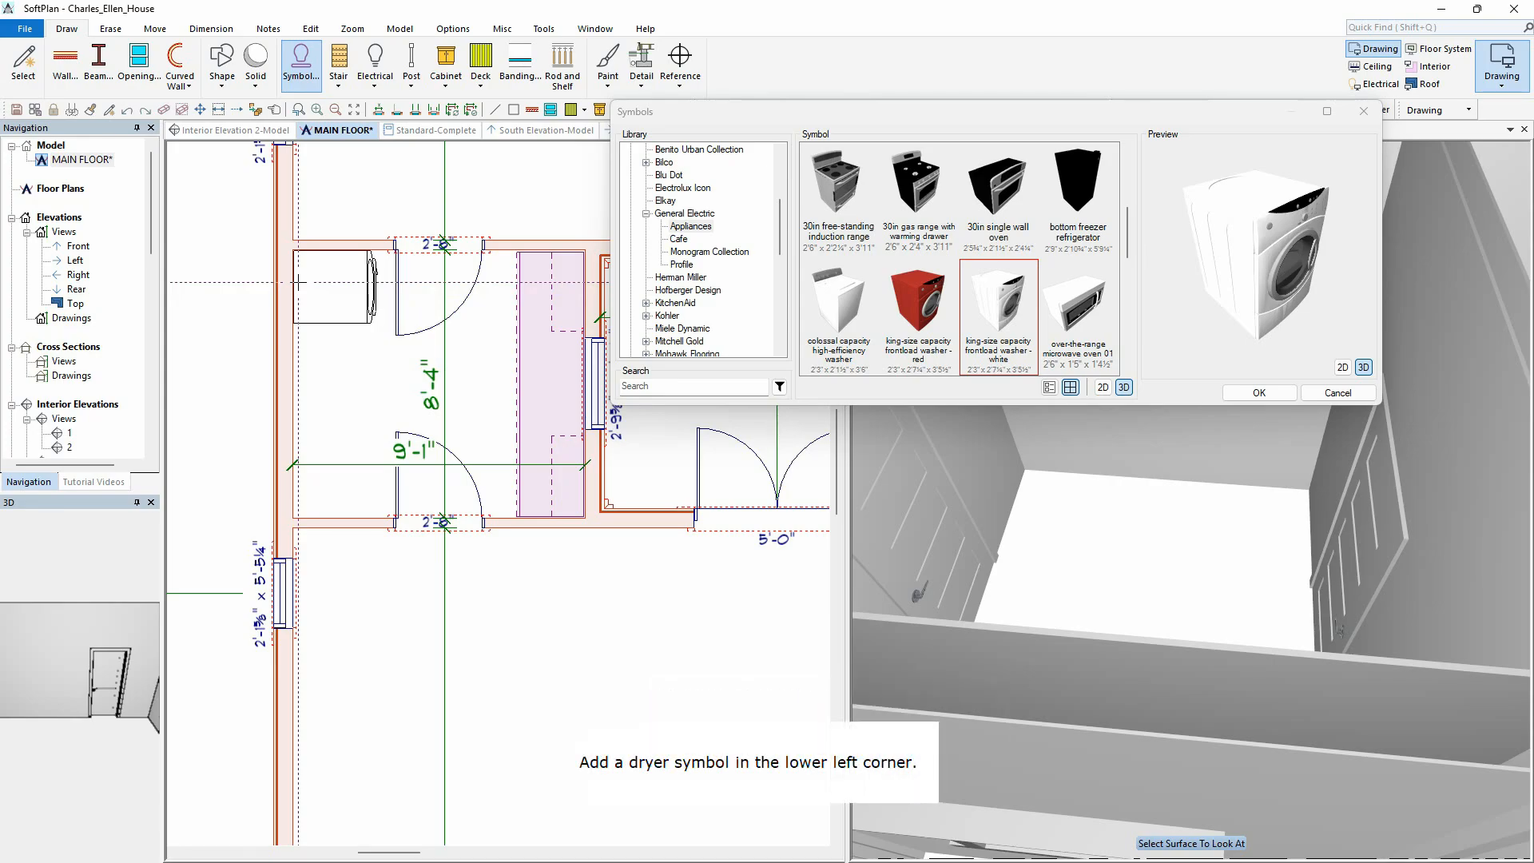
click(298, 281)
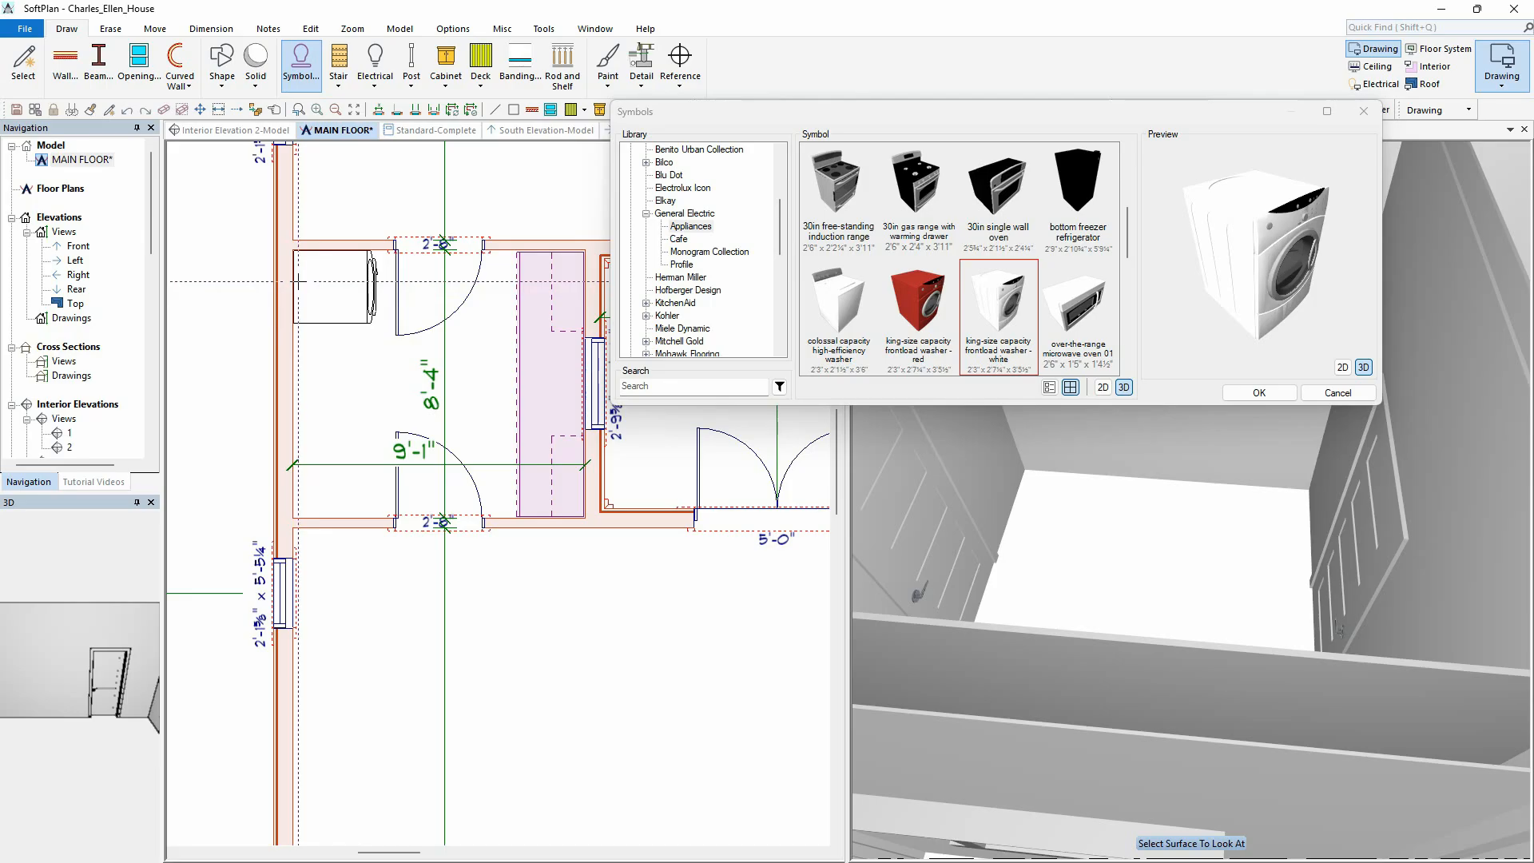
click(298, 481)
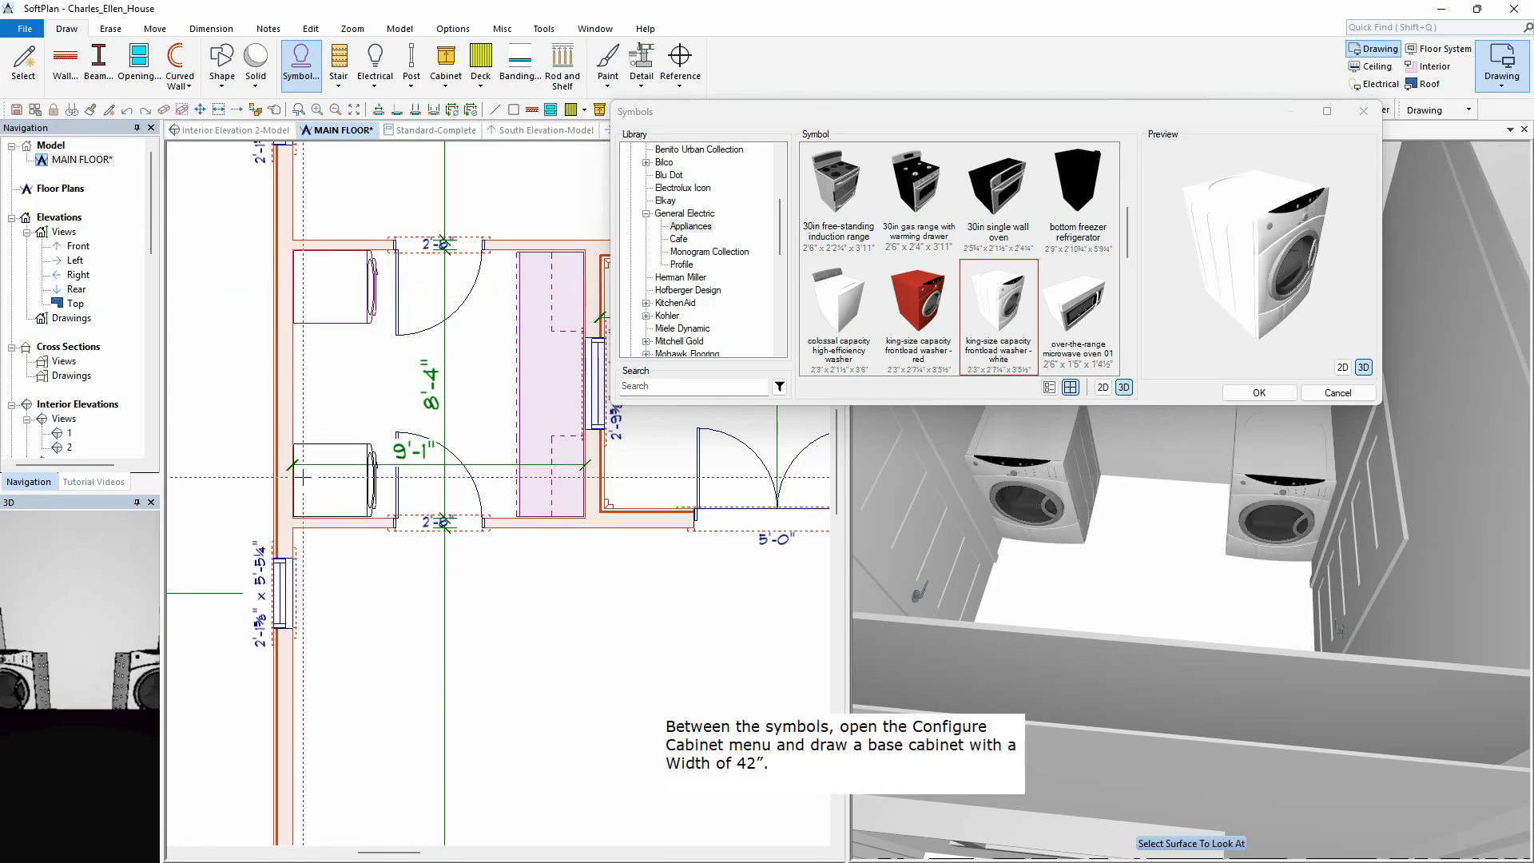
Step: Draw a custom rectangular base cabinet 42" wide between the two washer symbols
click(446, 72)
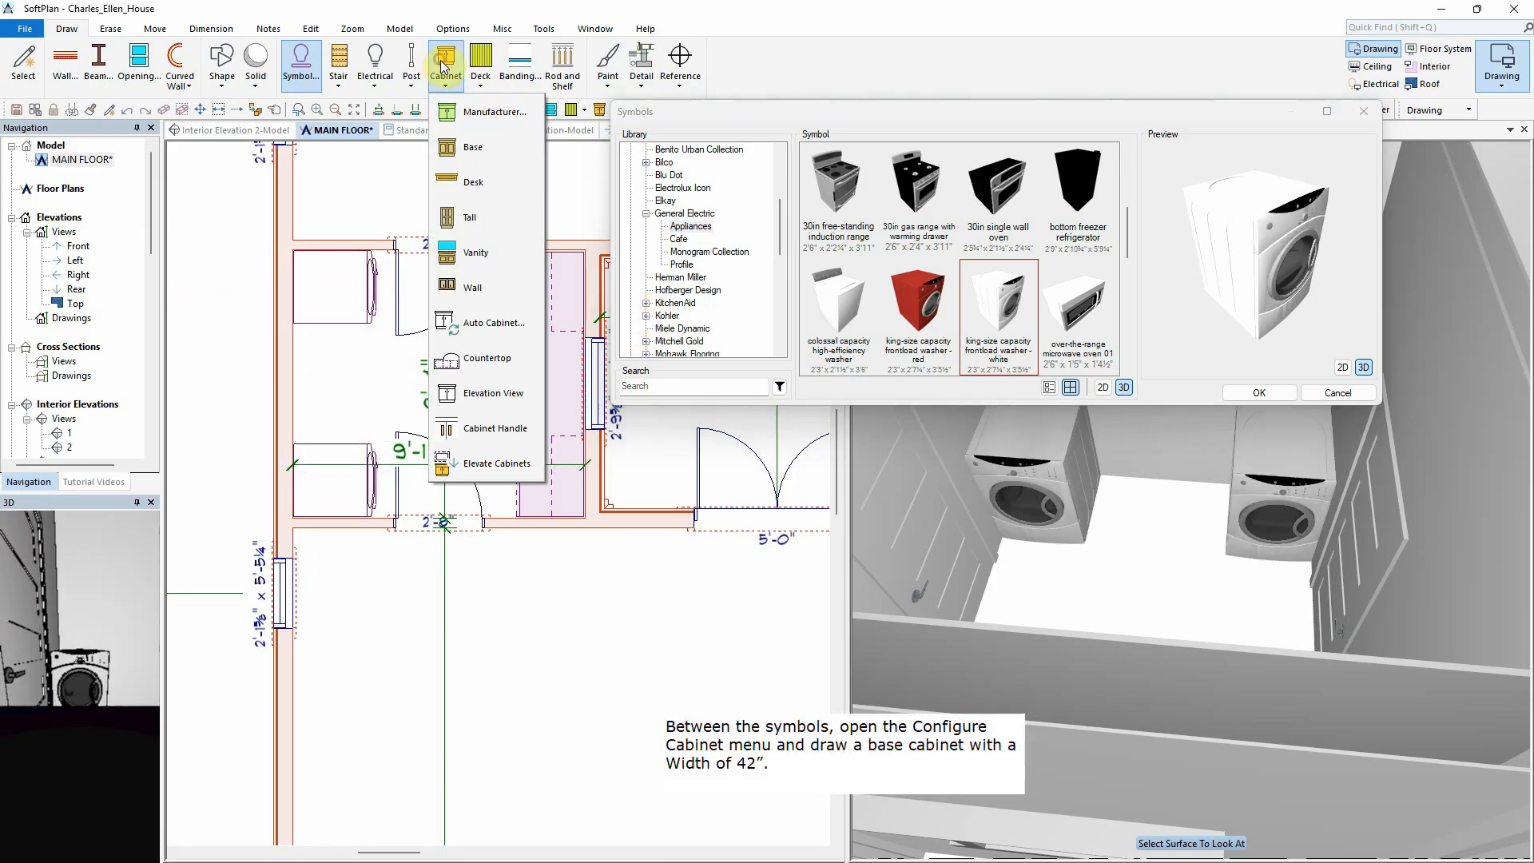
click(473, 147)
double_click(698, 266)
text(42.000")
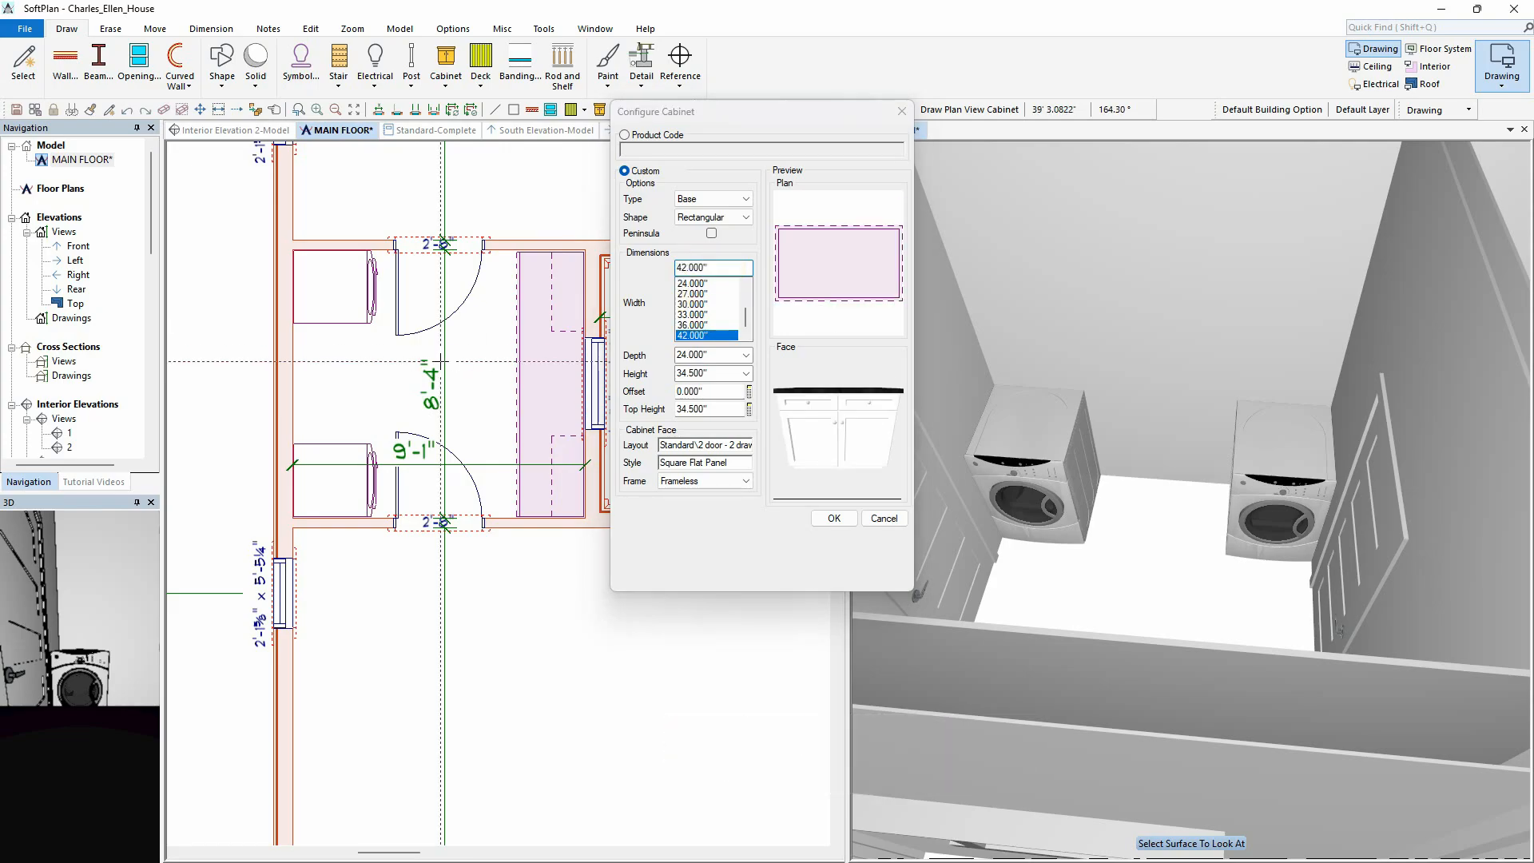
click(292, 383)
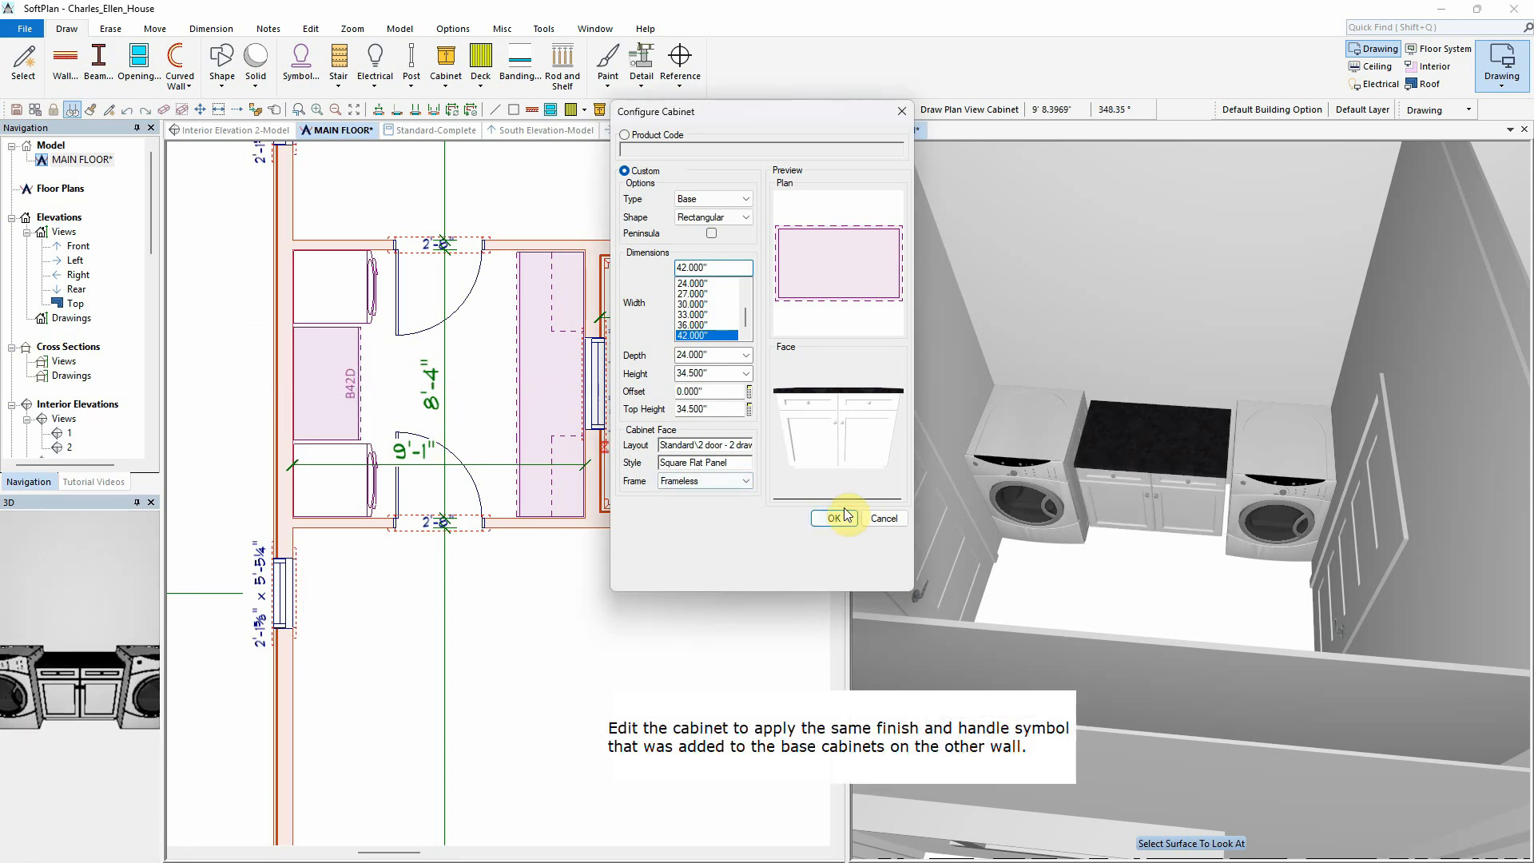
click(834, 518)
Step: Hide the new base cabinet's name and give it the Painted Blue finish and handles used on the opposite base cabinets
right_click(351, 397)
click(380, 432)
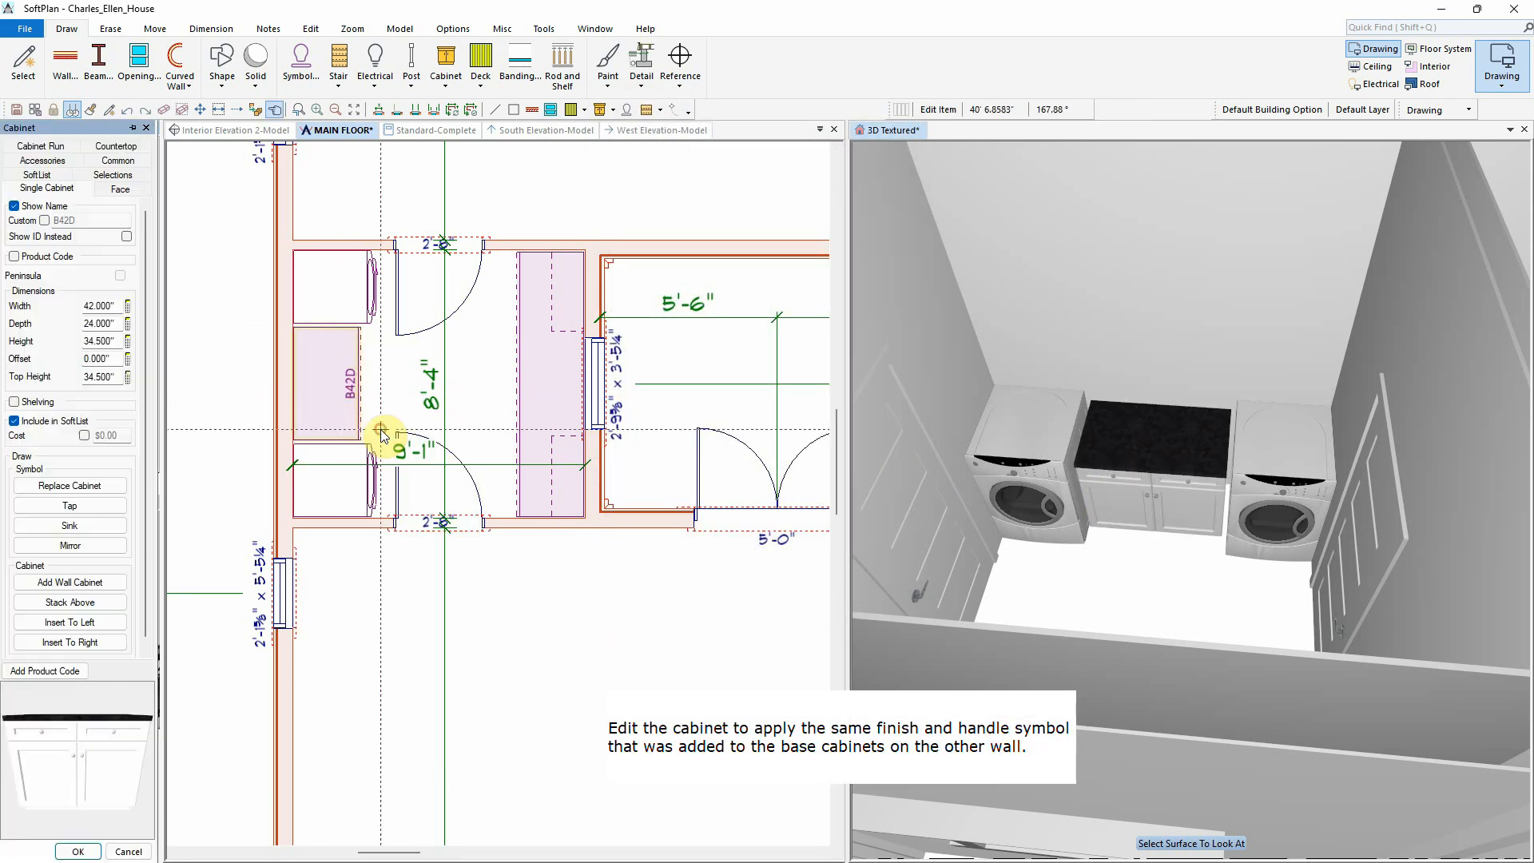
click(16, 206)
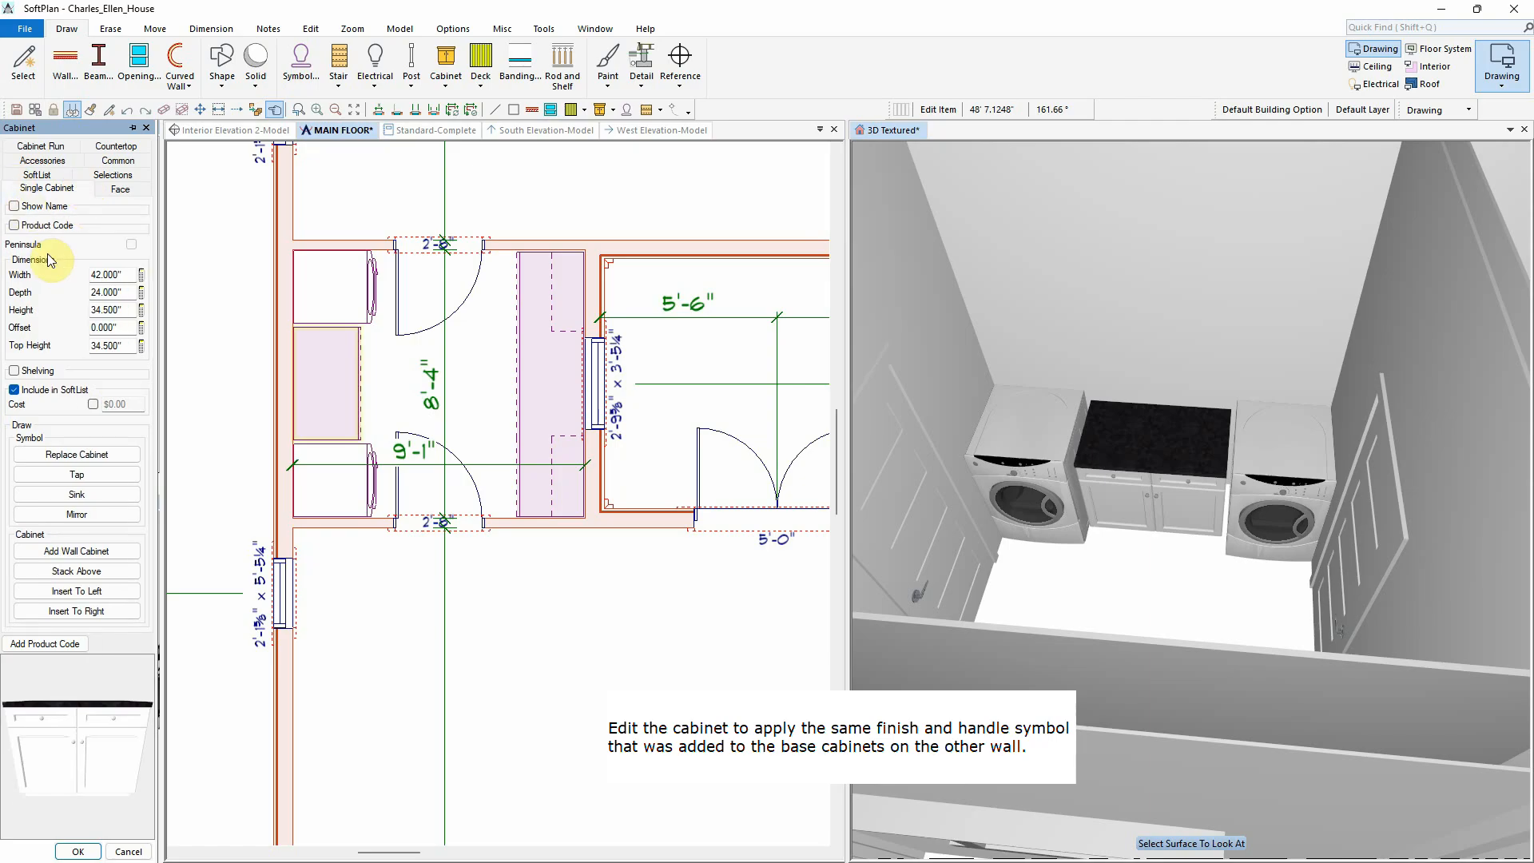
click(41, 147)
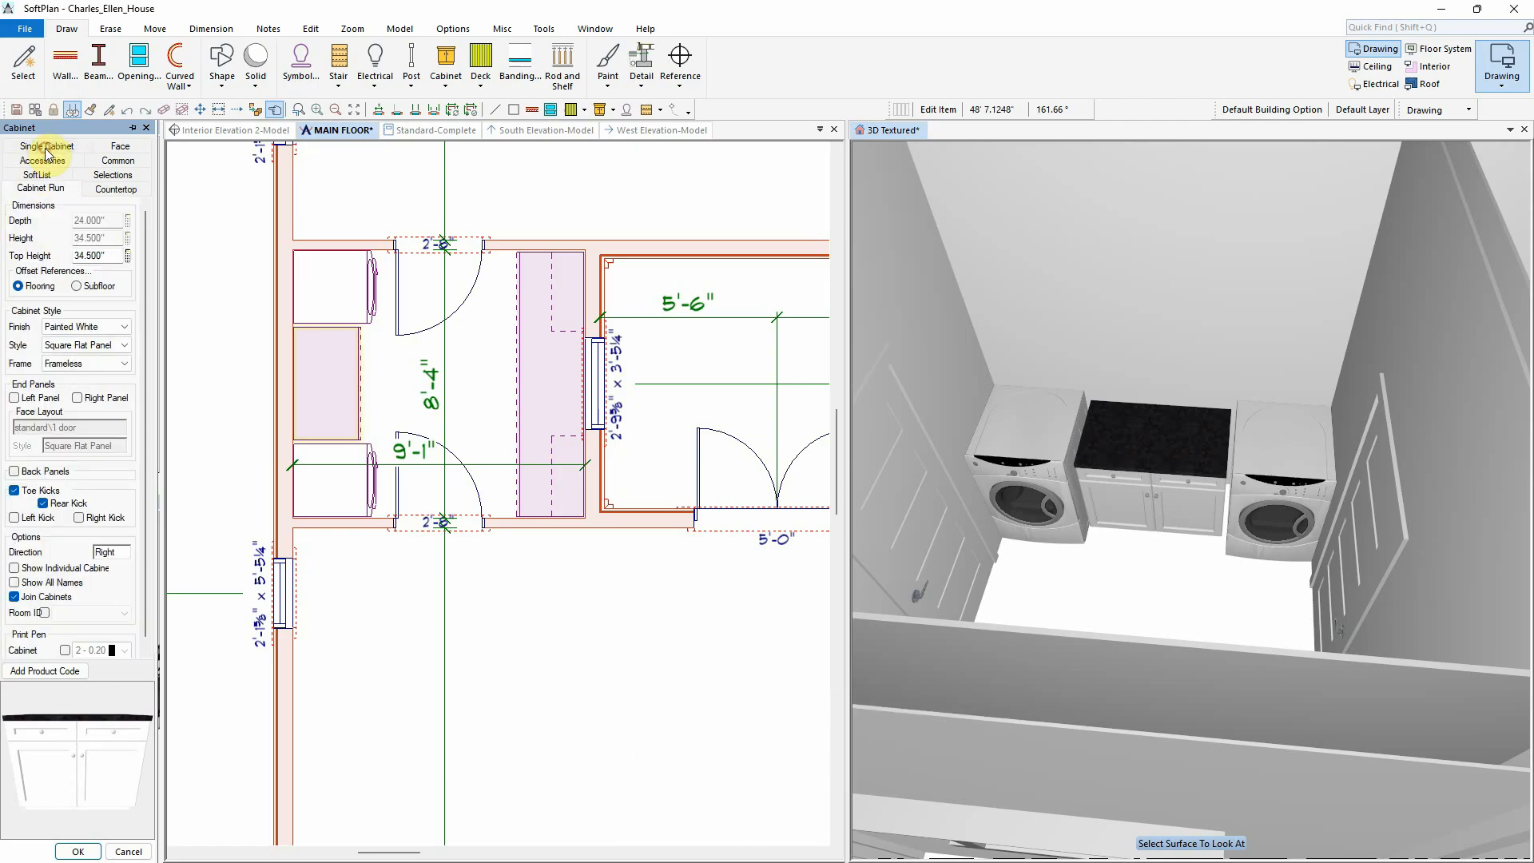
click(120, 329)
click(99, 487)
click(77, 852)
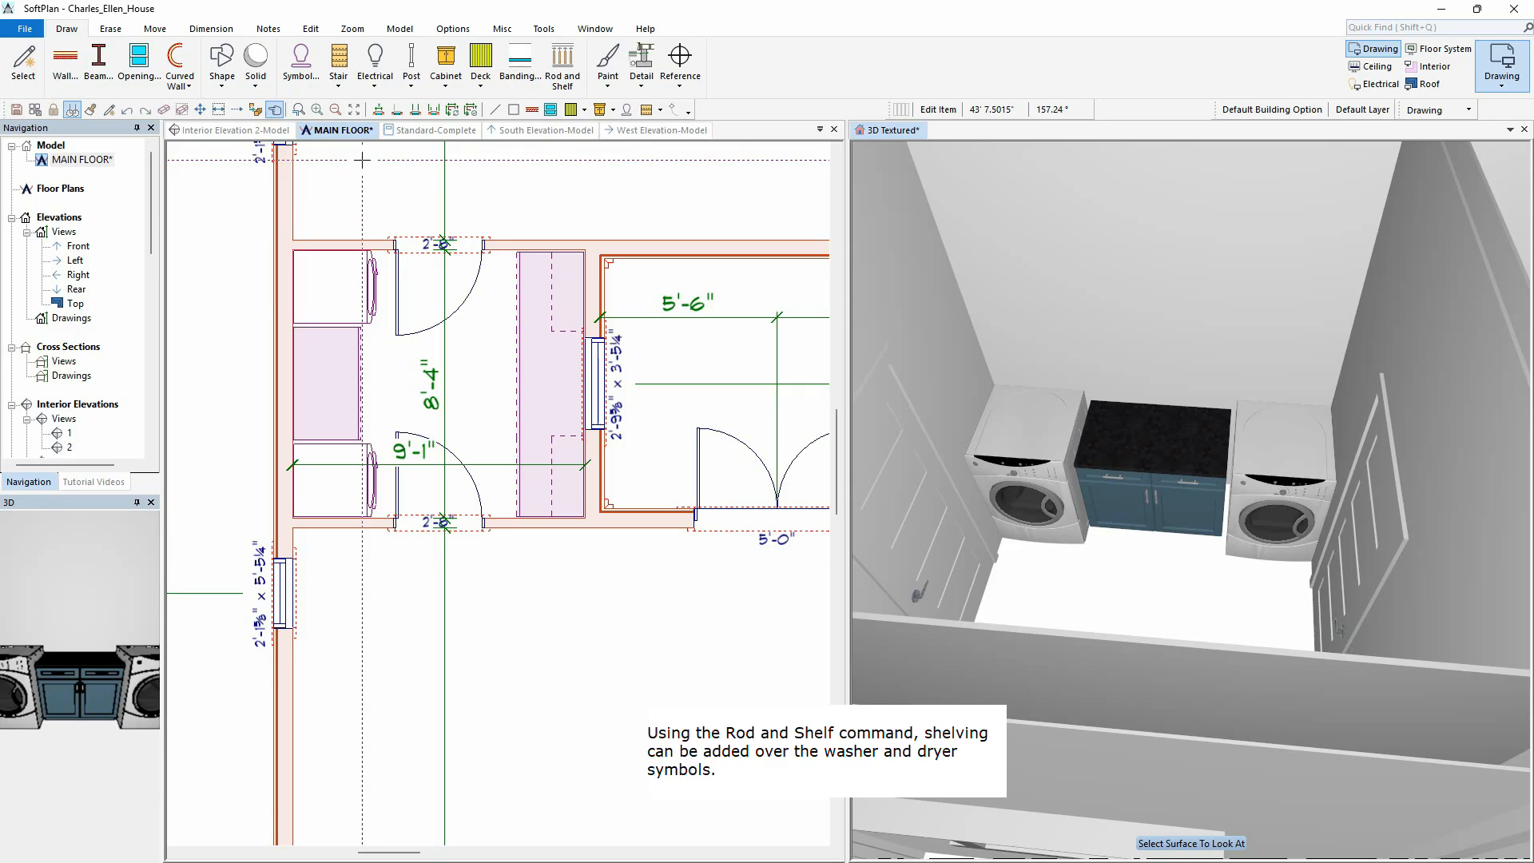
Step: Draw a rod and shelf along the full length of the laundry room wall behind the washers
click(563, 66)
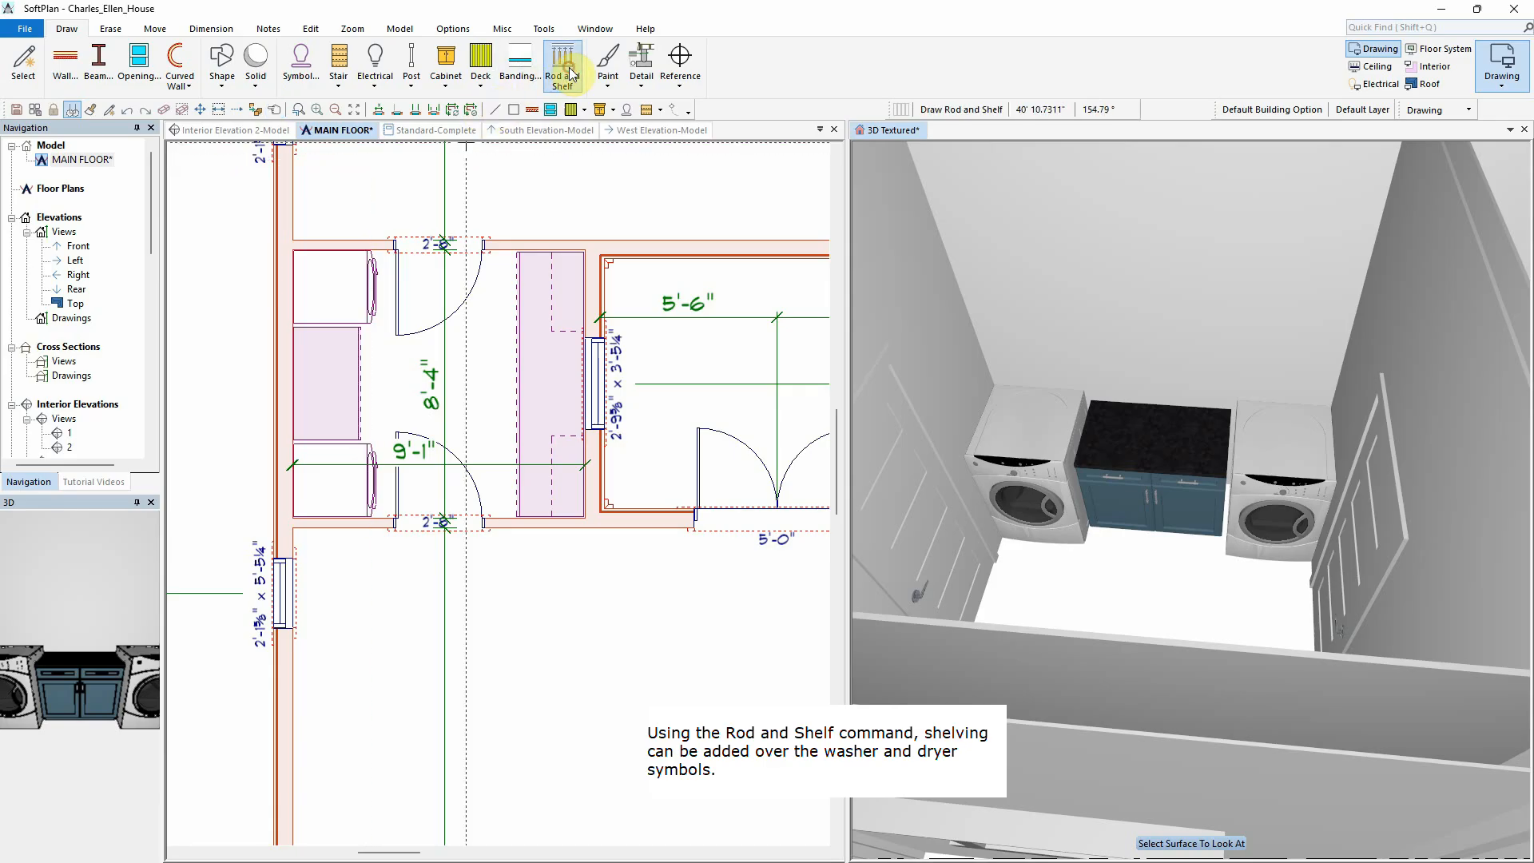
click(294, 252)
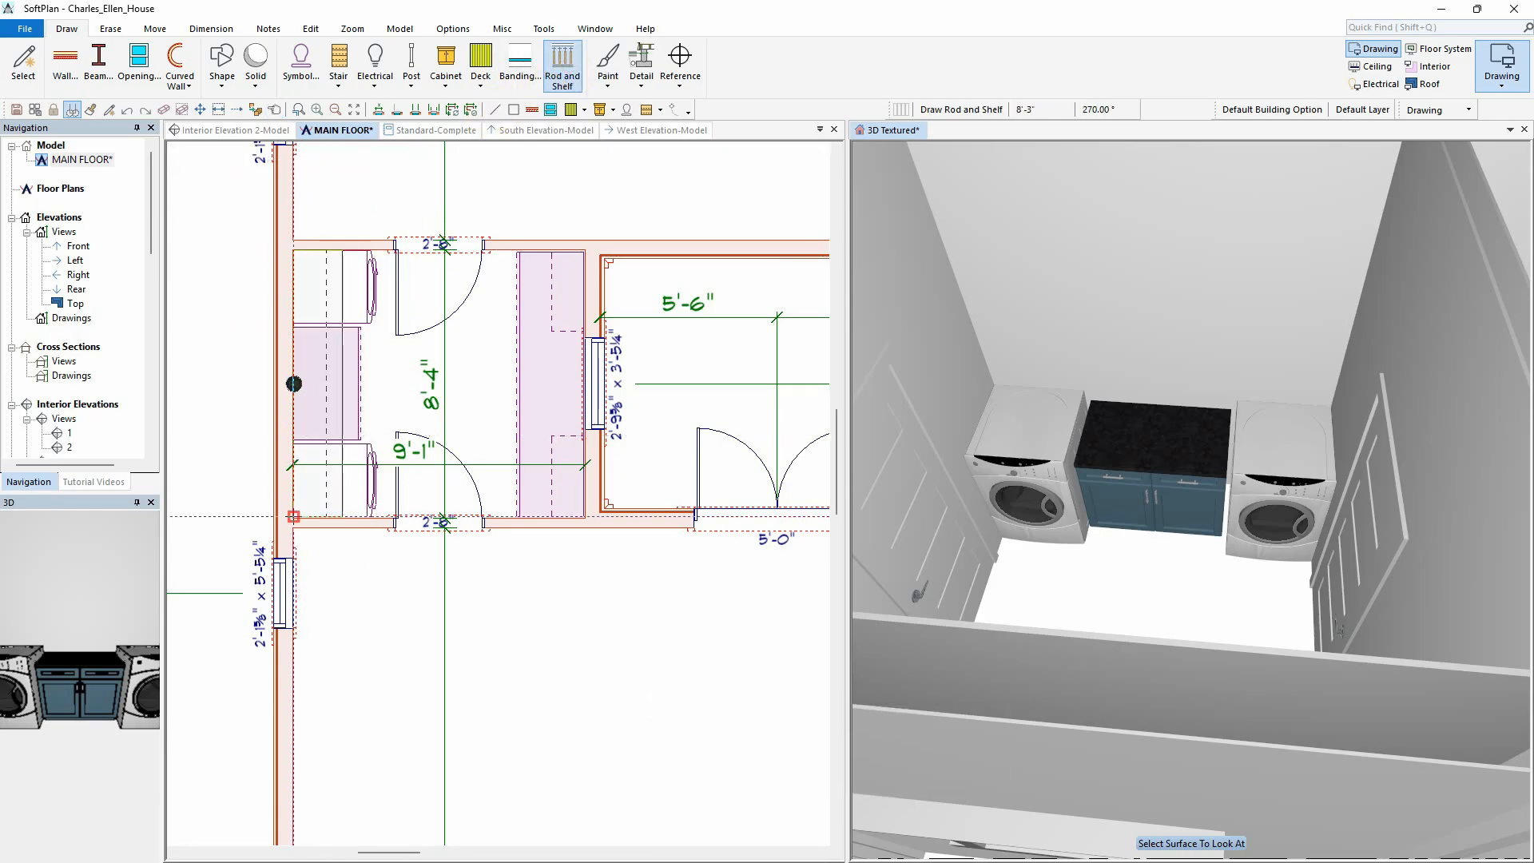
click(293, 516)
Step: Disable the rod and set the shelf's Offset to 4' 6", Depth to 1' 4" and Thickness to 1.5"
right_click(1104, 329)
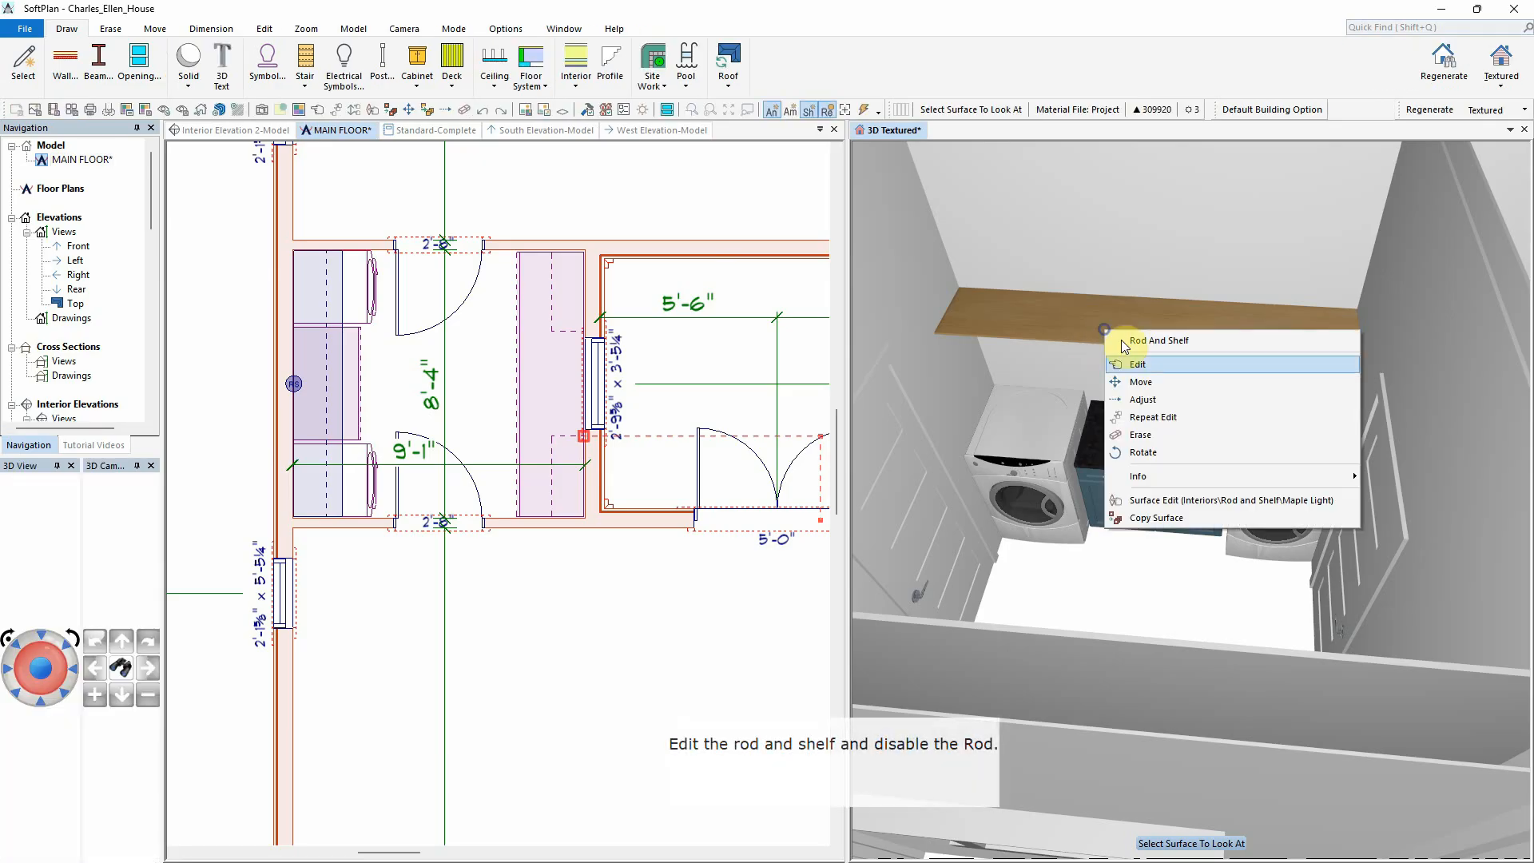
click(1150, 365)
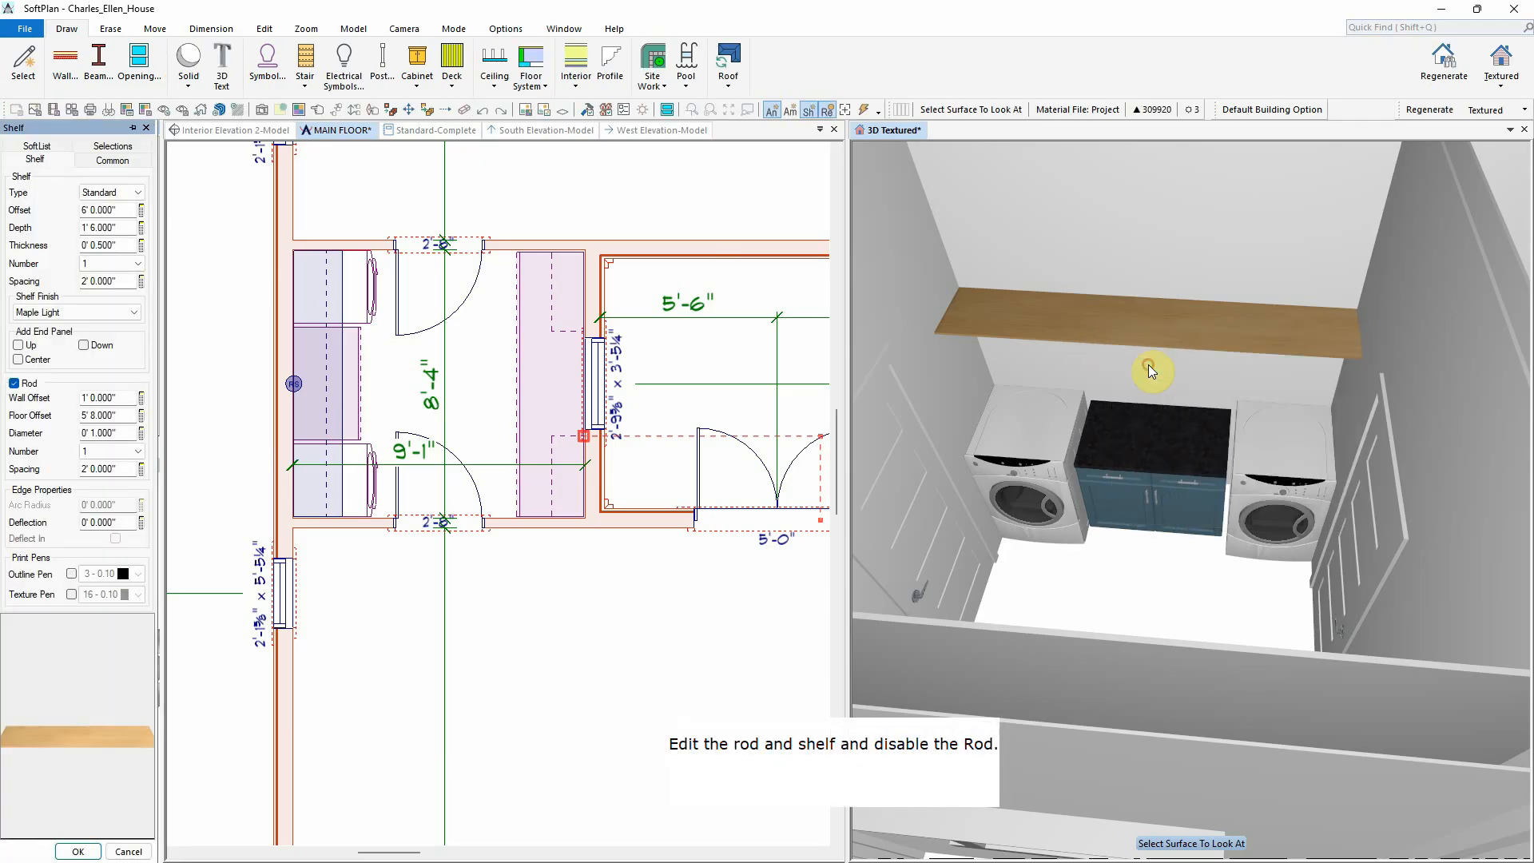
click(14, 383)
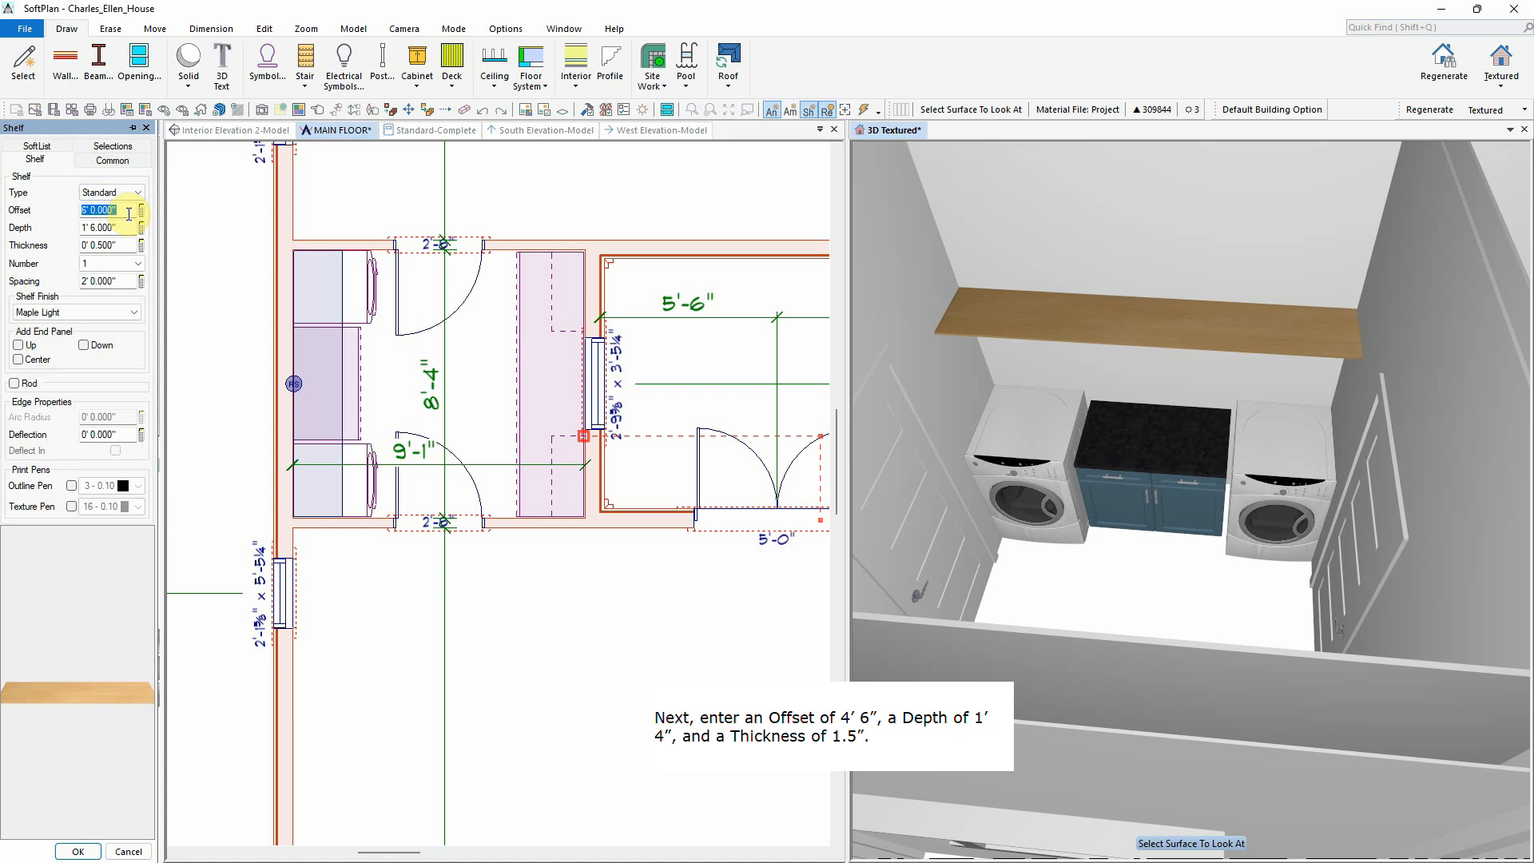
key(Return)
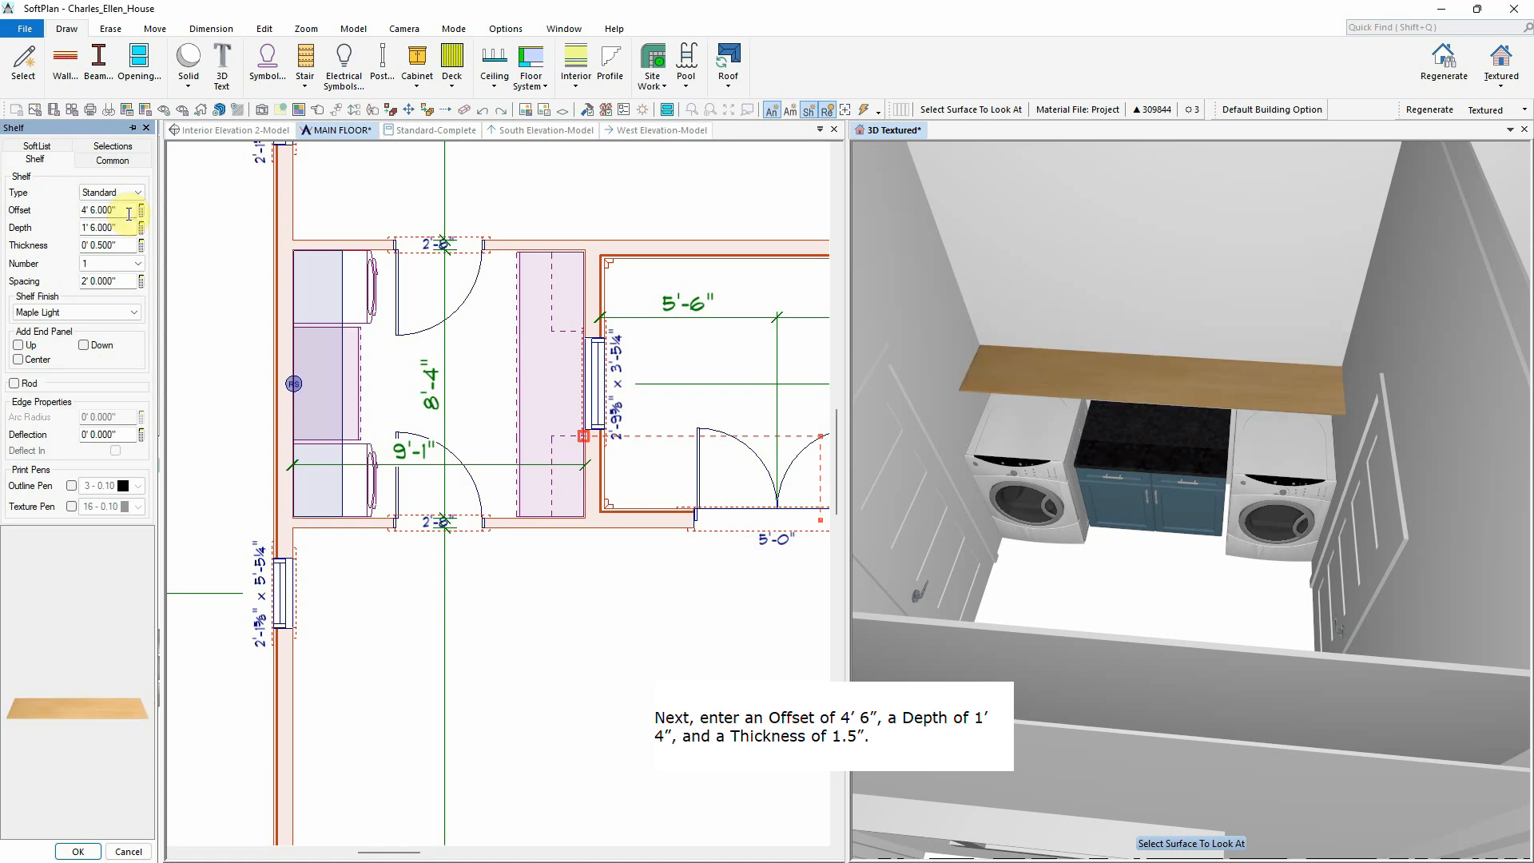
key(Return)
text(1.5)
key(Return)
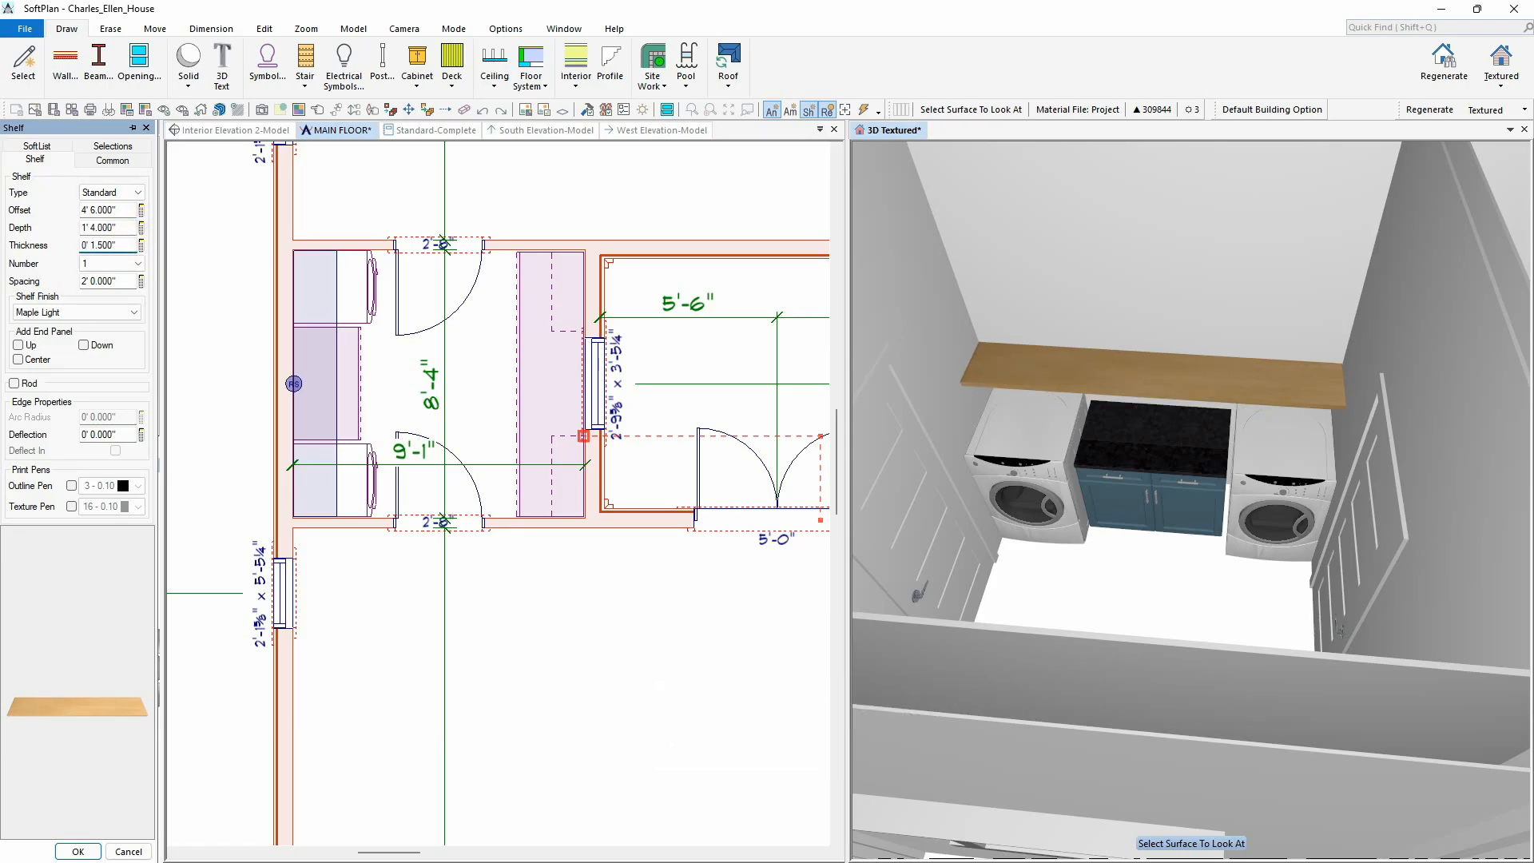
Step: Set the number of shelves to 2 with a Spacing of 1' 4"
click(137, 263)
click(129, 289)
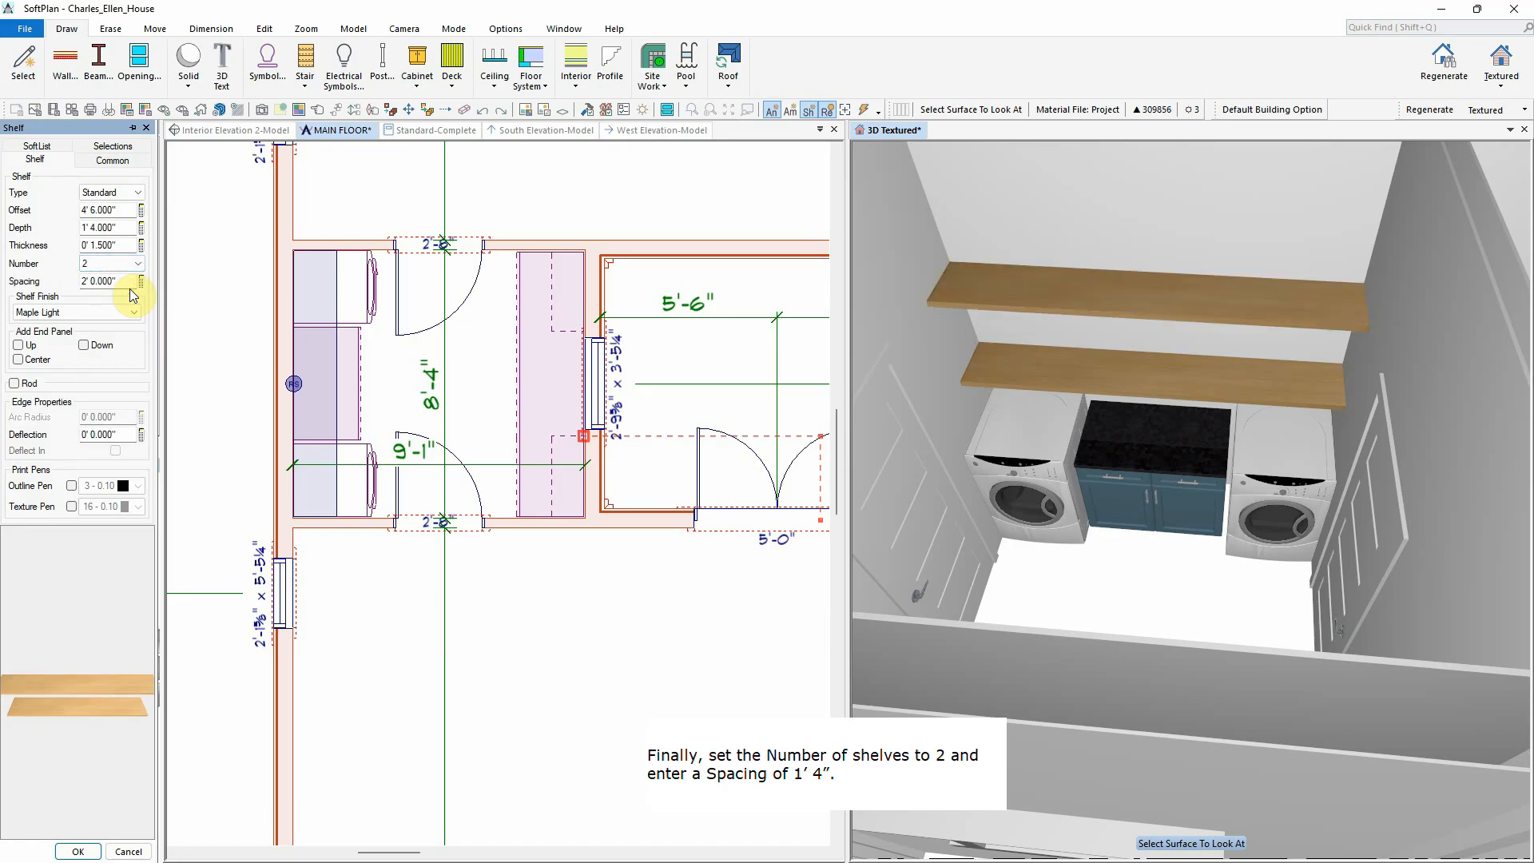
click(132, 280)
text(16")
key(Return)
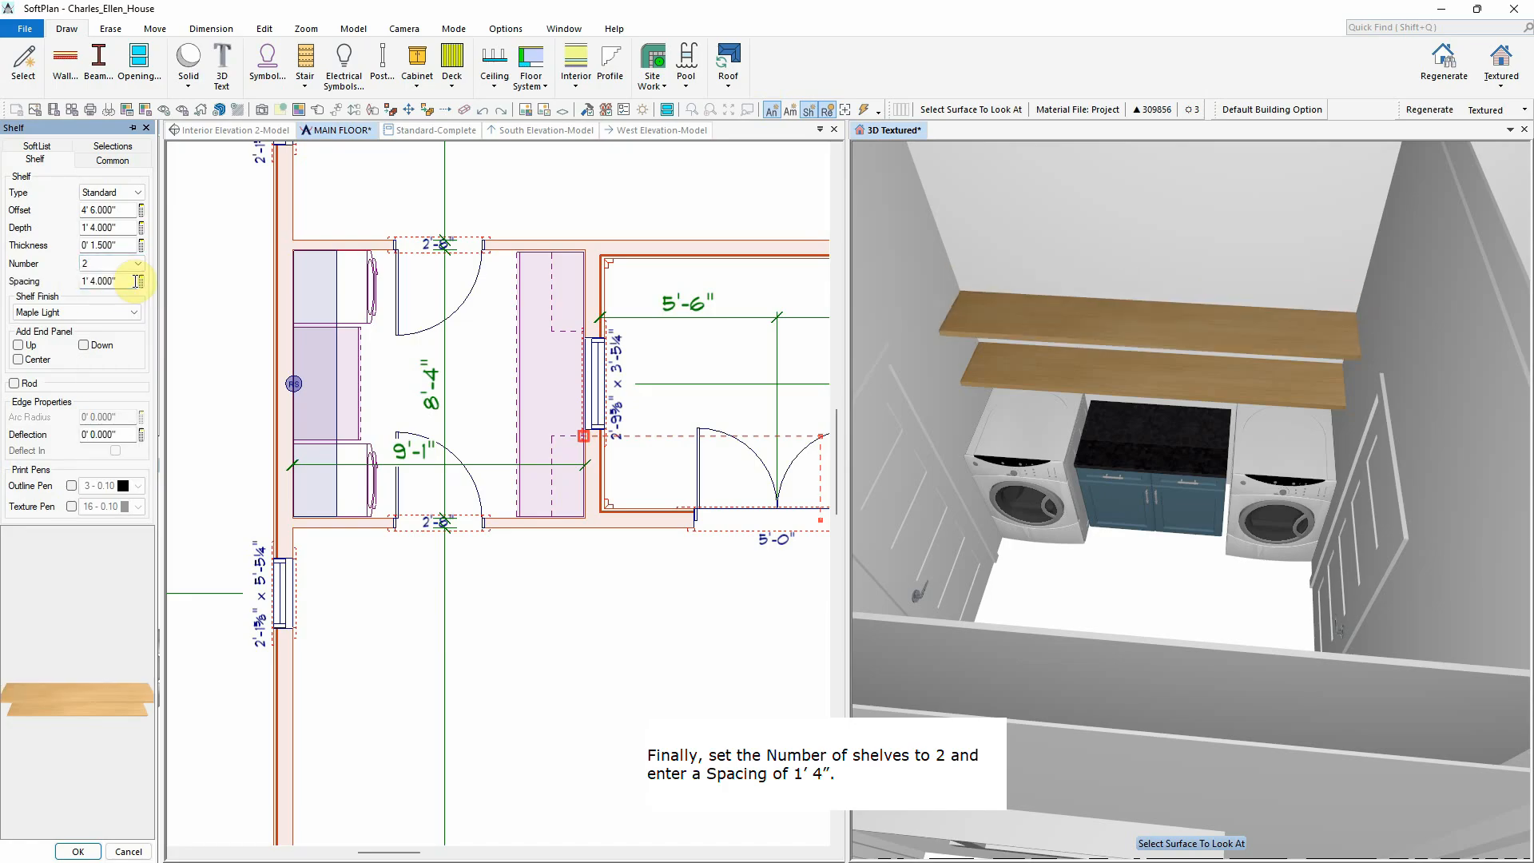
click(79, 851)
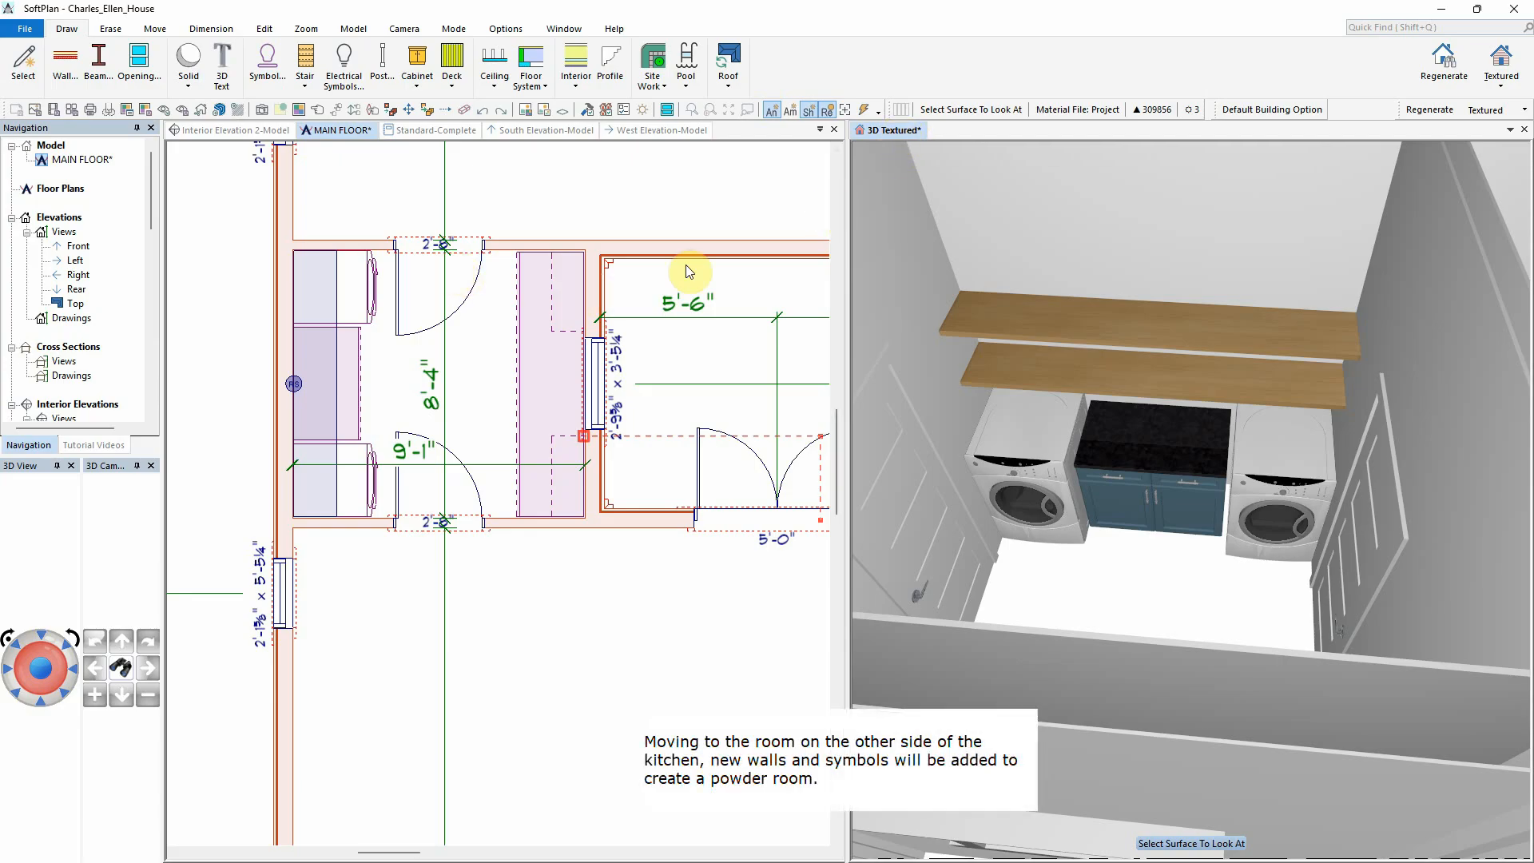
Step: Erase the 8'-6" and 10'-4" dimensions from the room on the other side of the kitchen wall
click(65, 693)
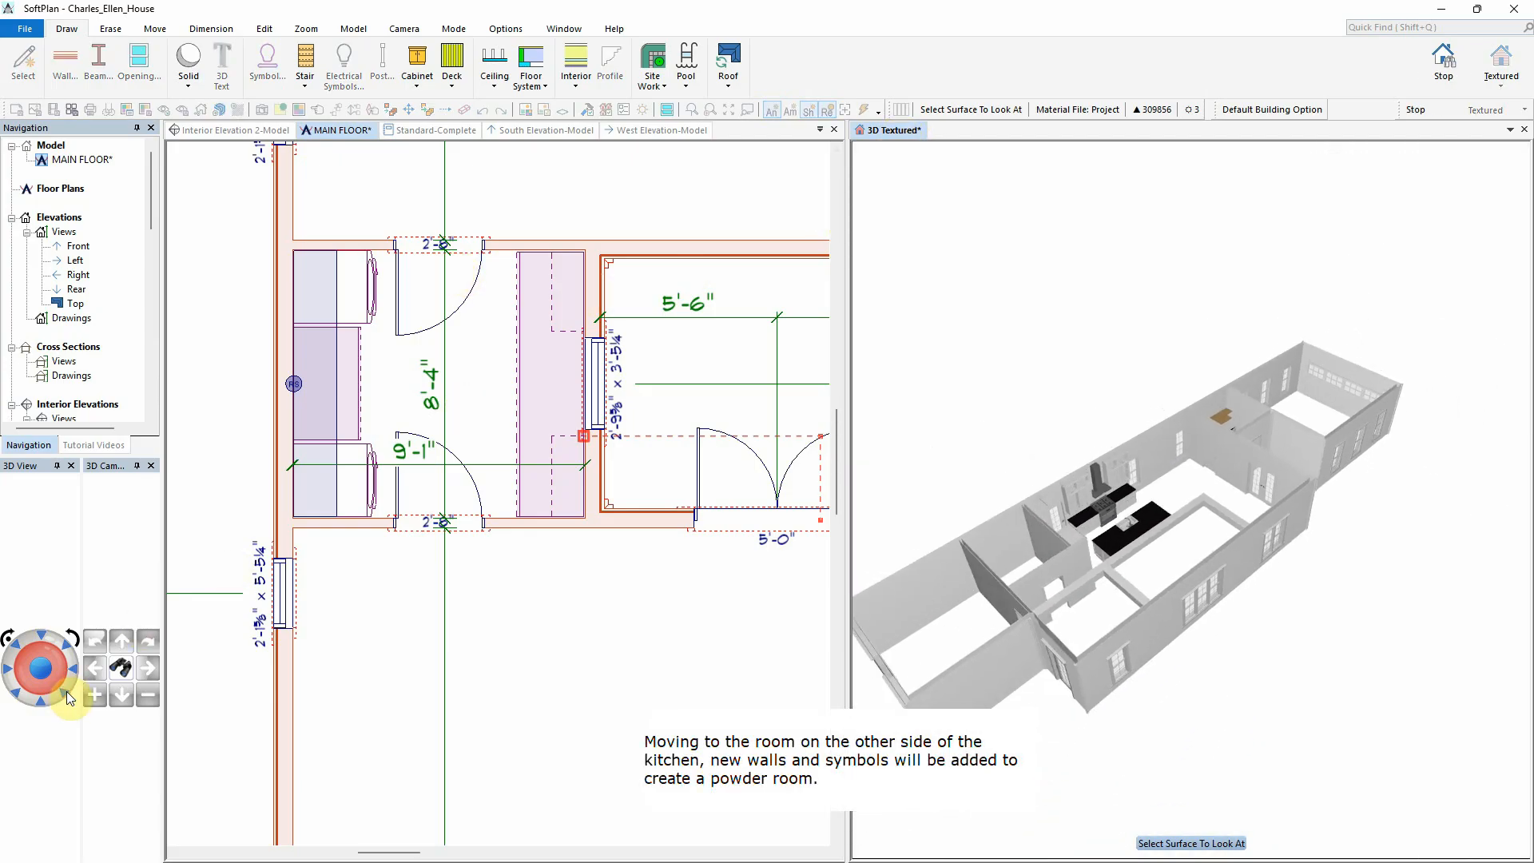
click(356, 137)
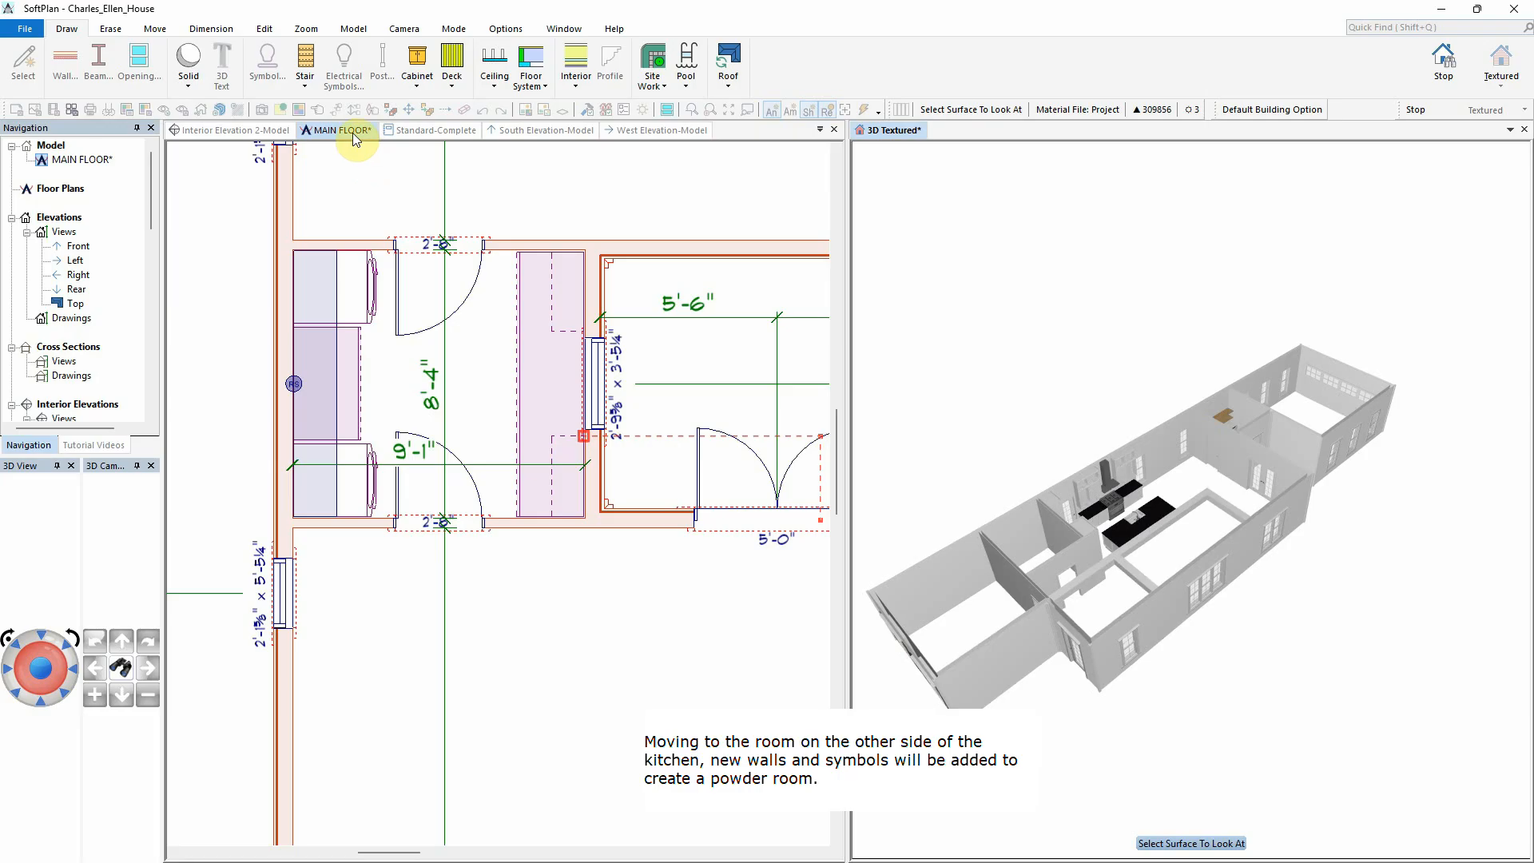
click(354, 109)
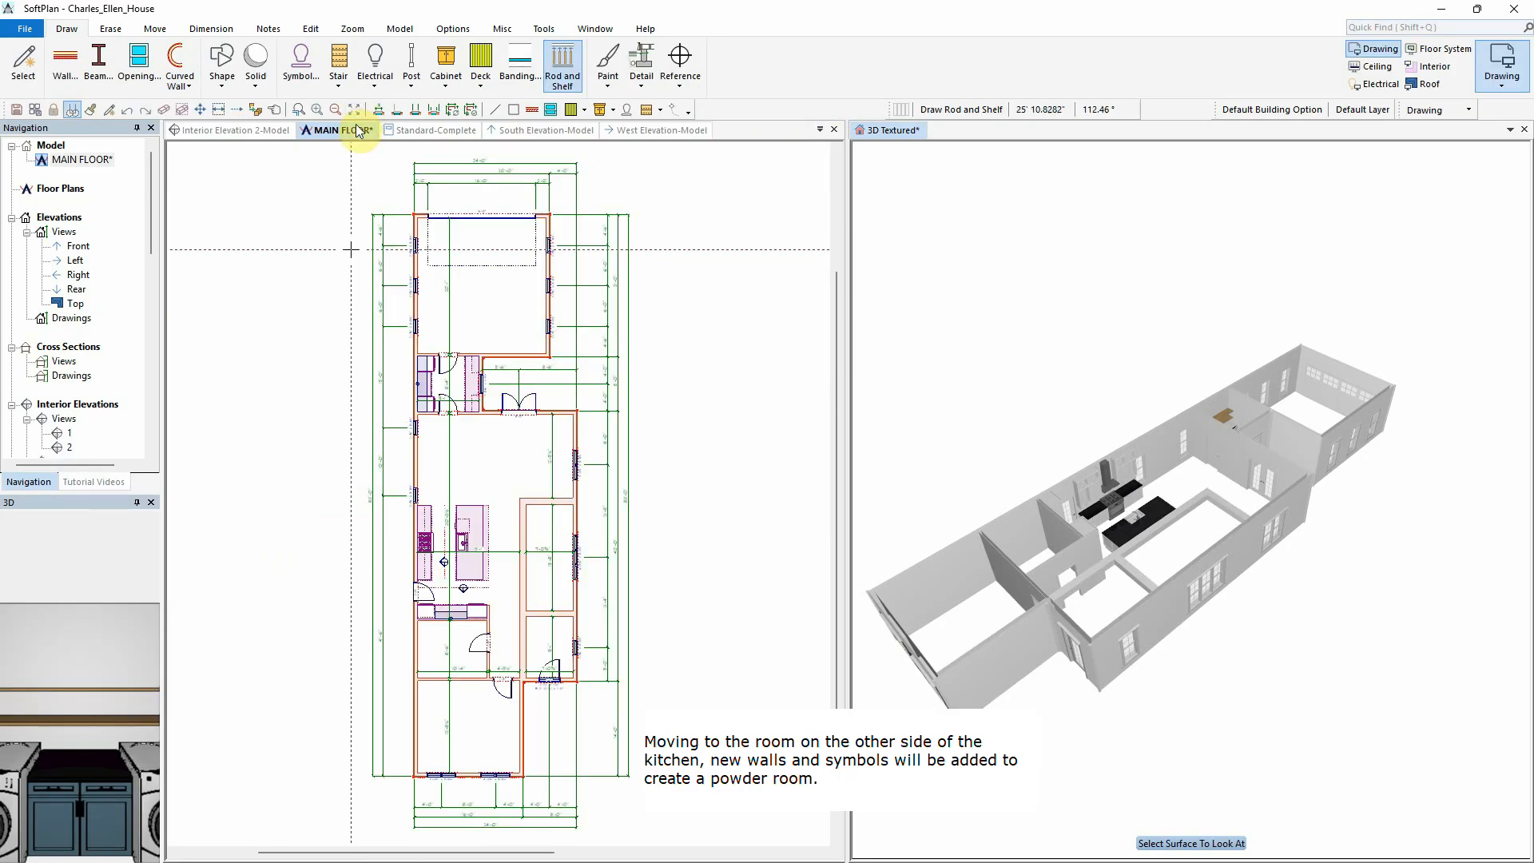
scroll(453, 657, up, 5)
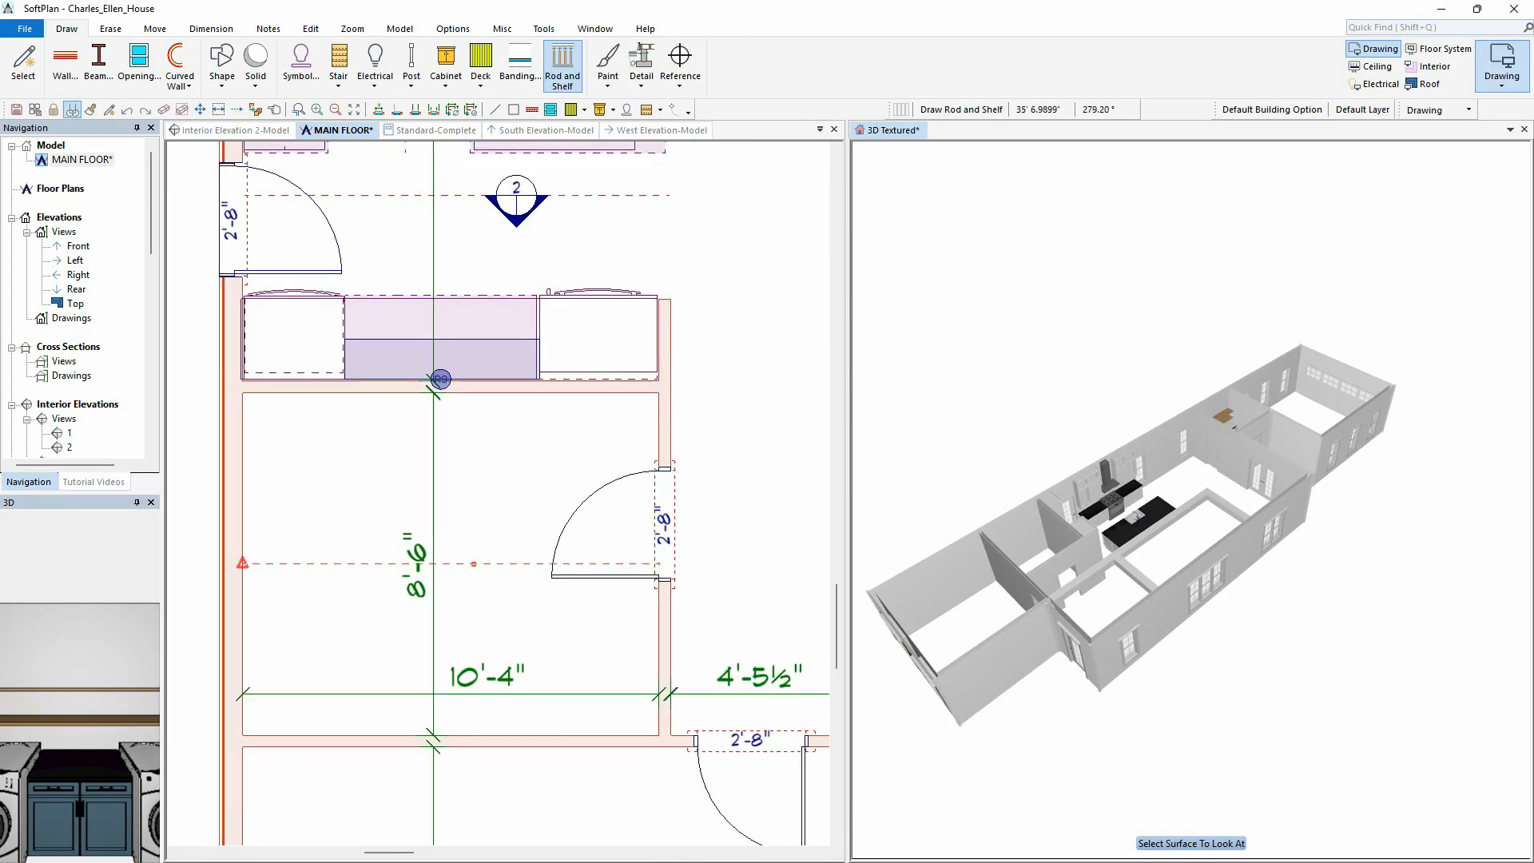
right_click(485, 406)
click(551, 511)
right_click(540, 527)
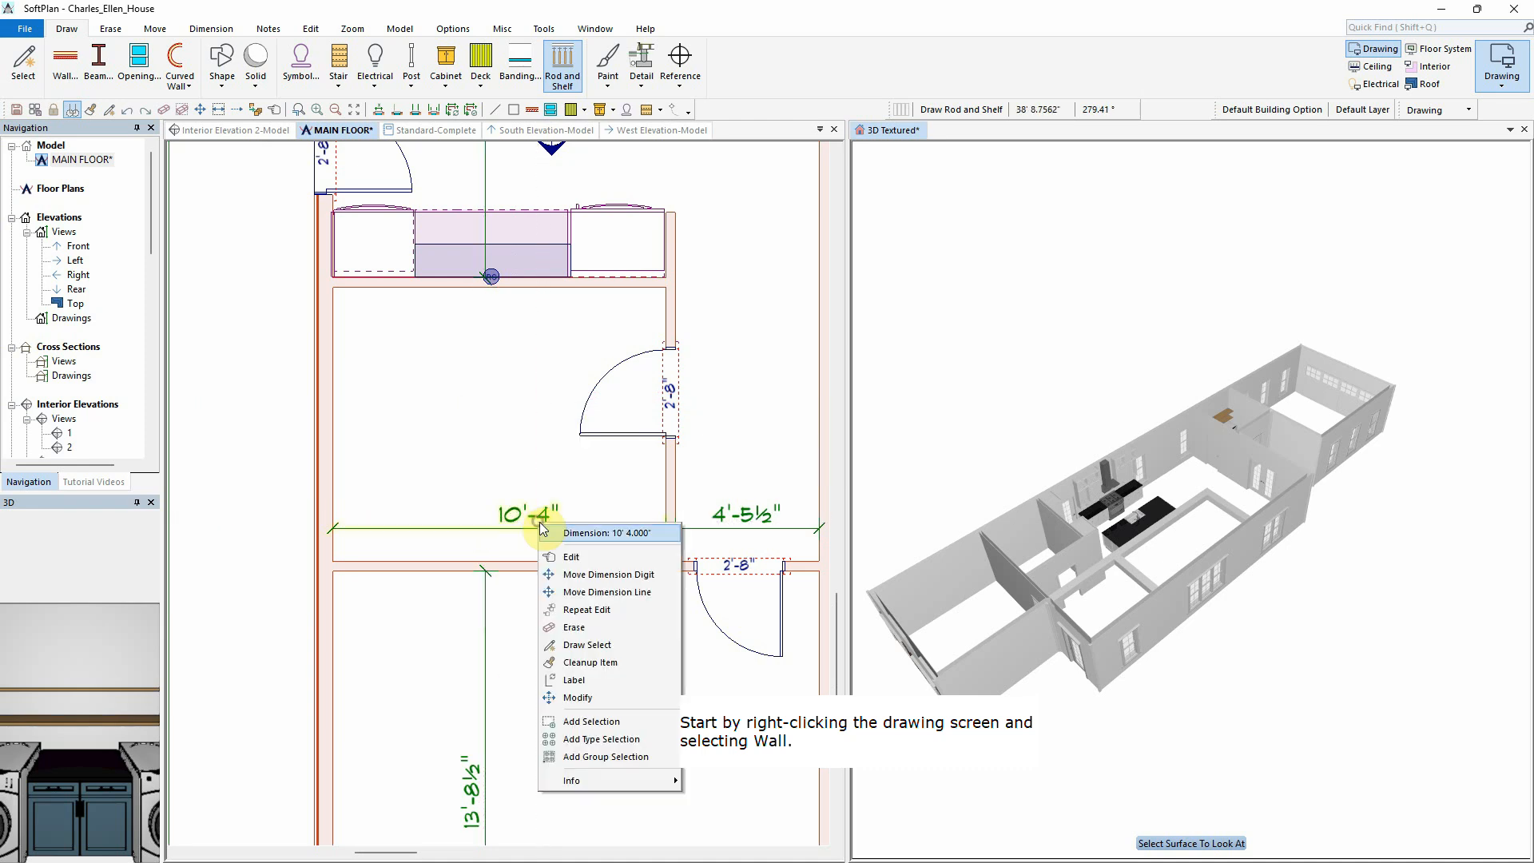
click(603, 627)
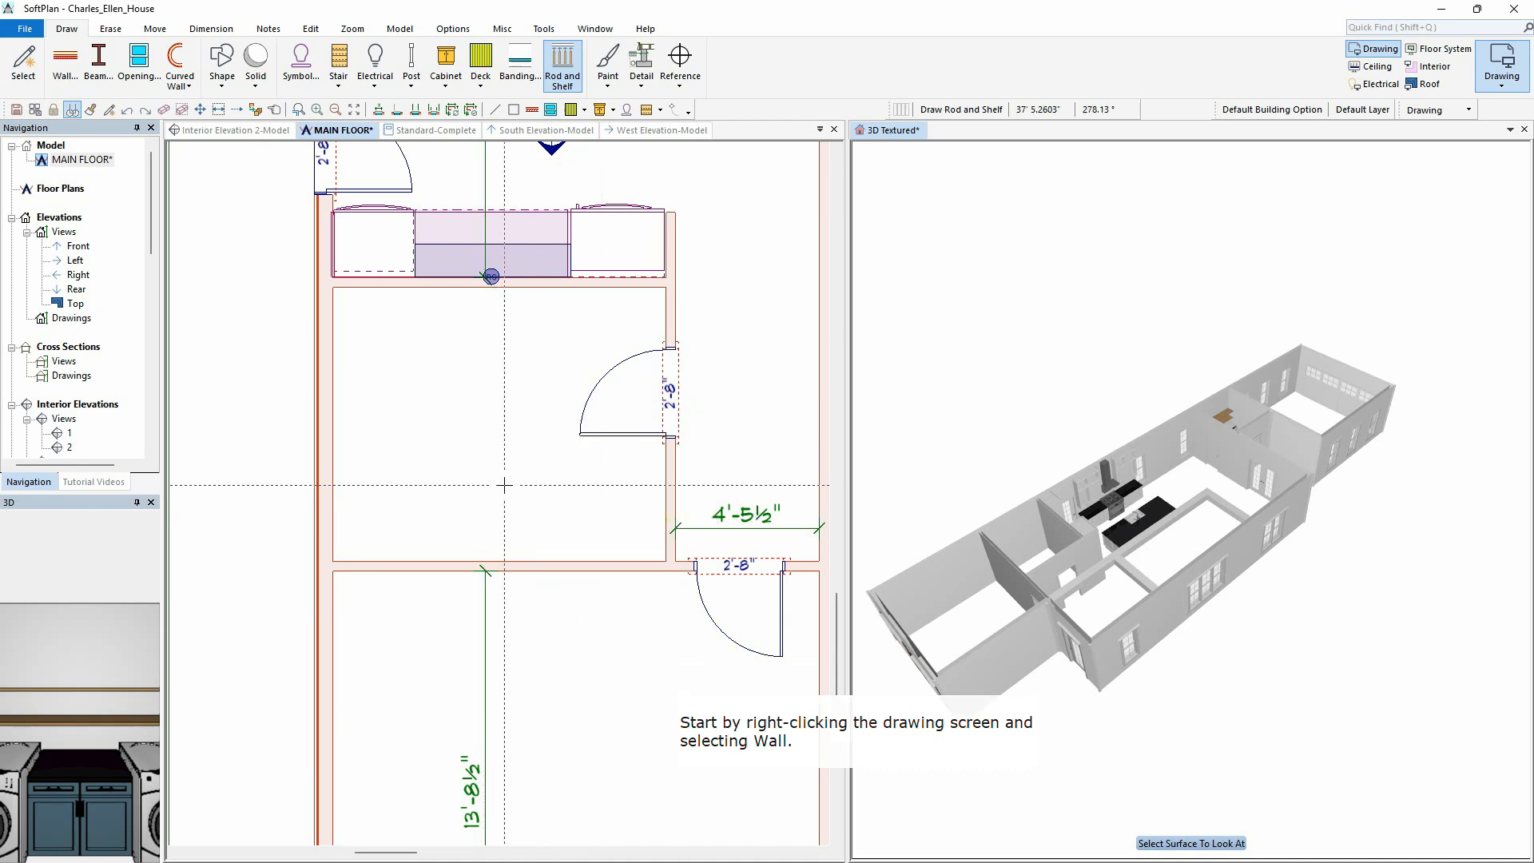
Step: Draw two intersecting Partition 3.5" walls that enclose the corner of the room around its 2'-8" door, behind the kitchen cabinets
right_click(260, 275)
click(310, 313)
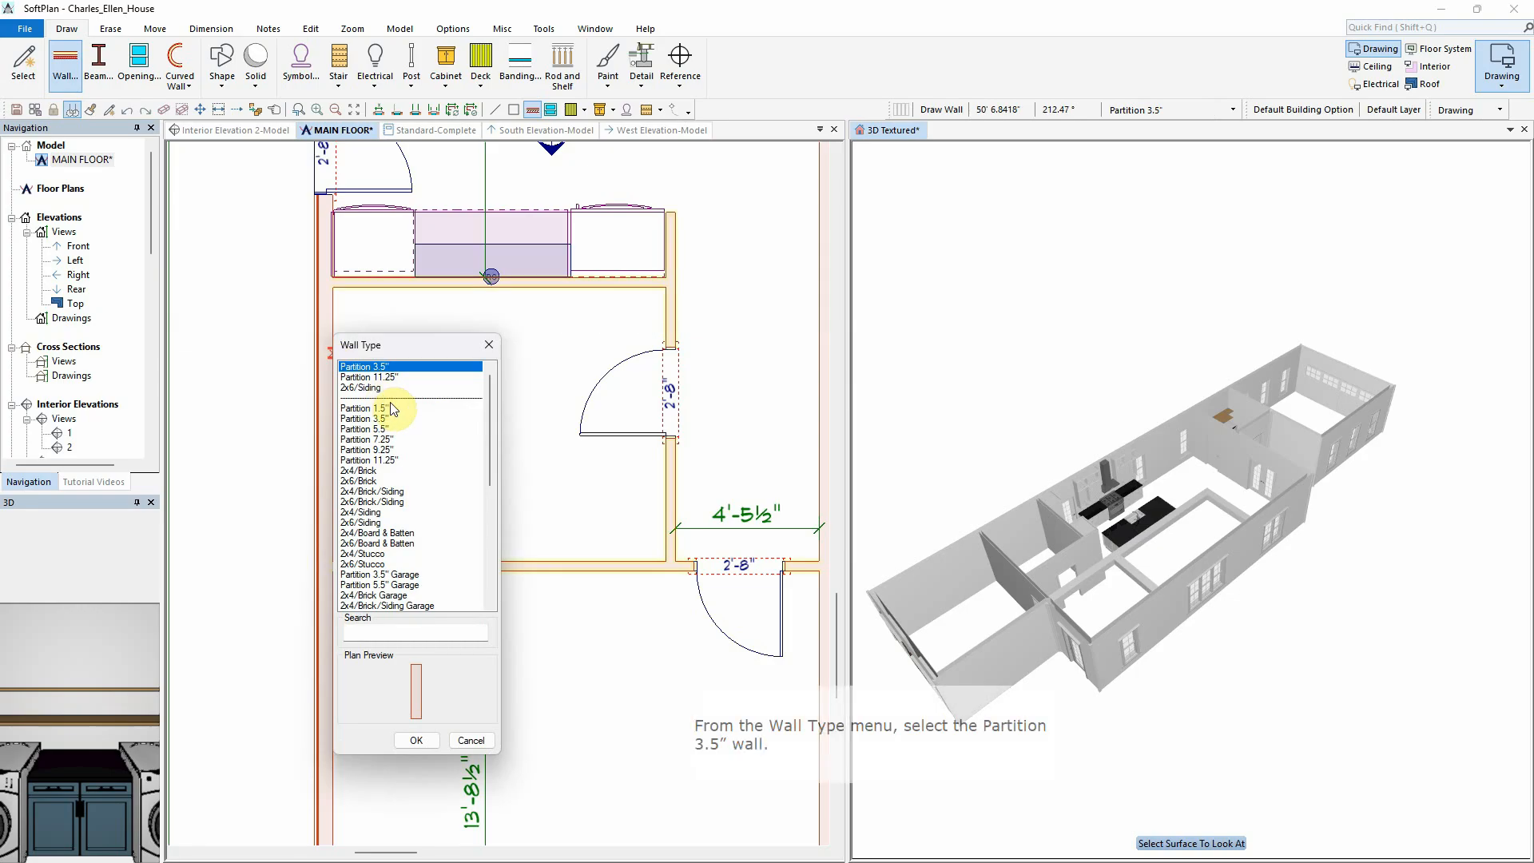
click(420, 737)
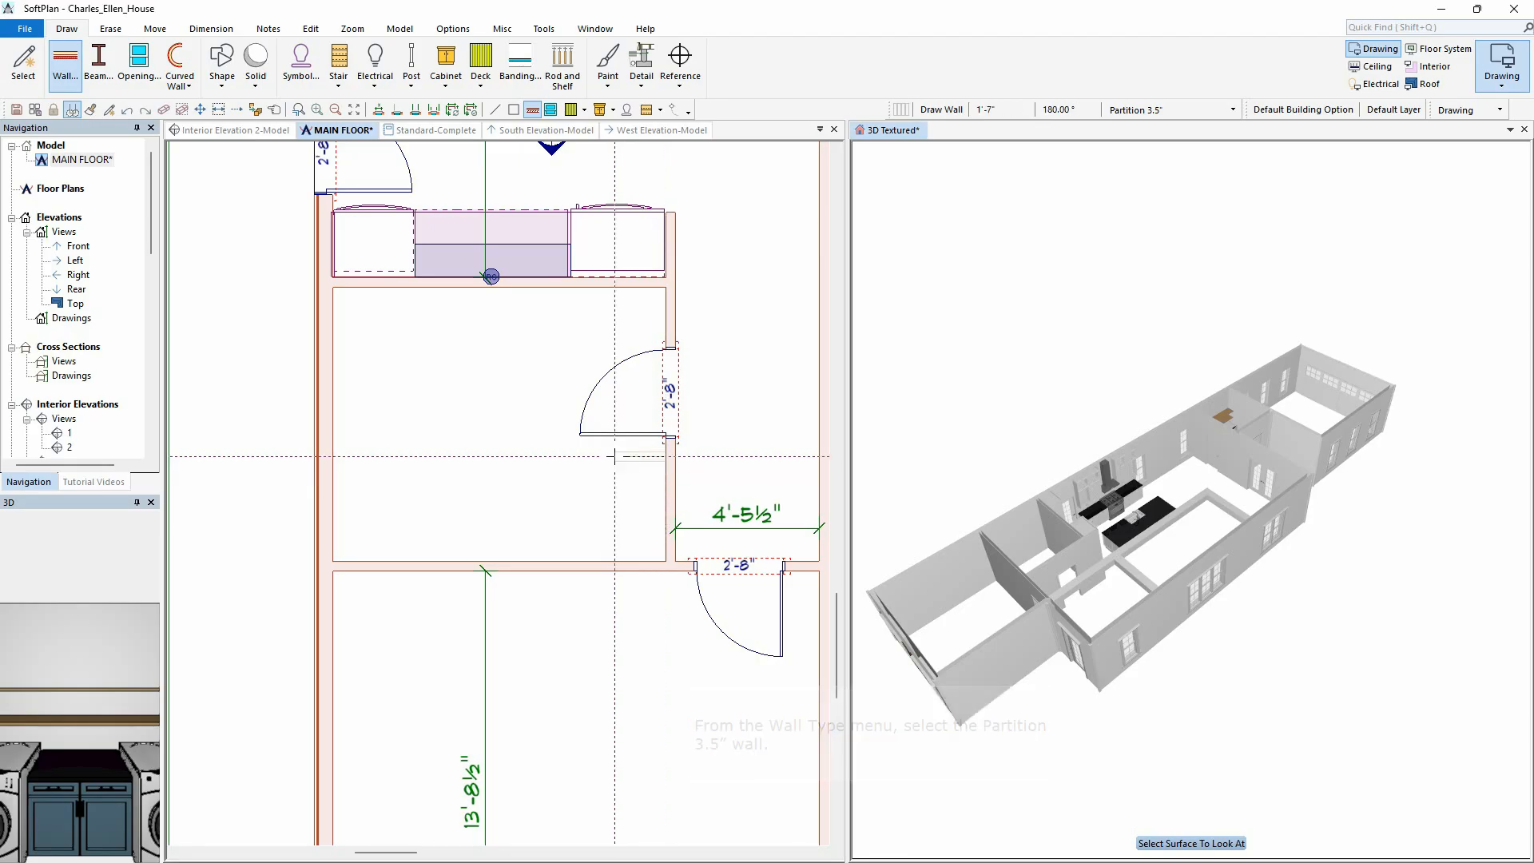
click(425, 456)
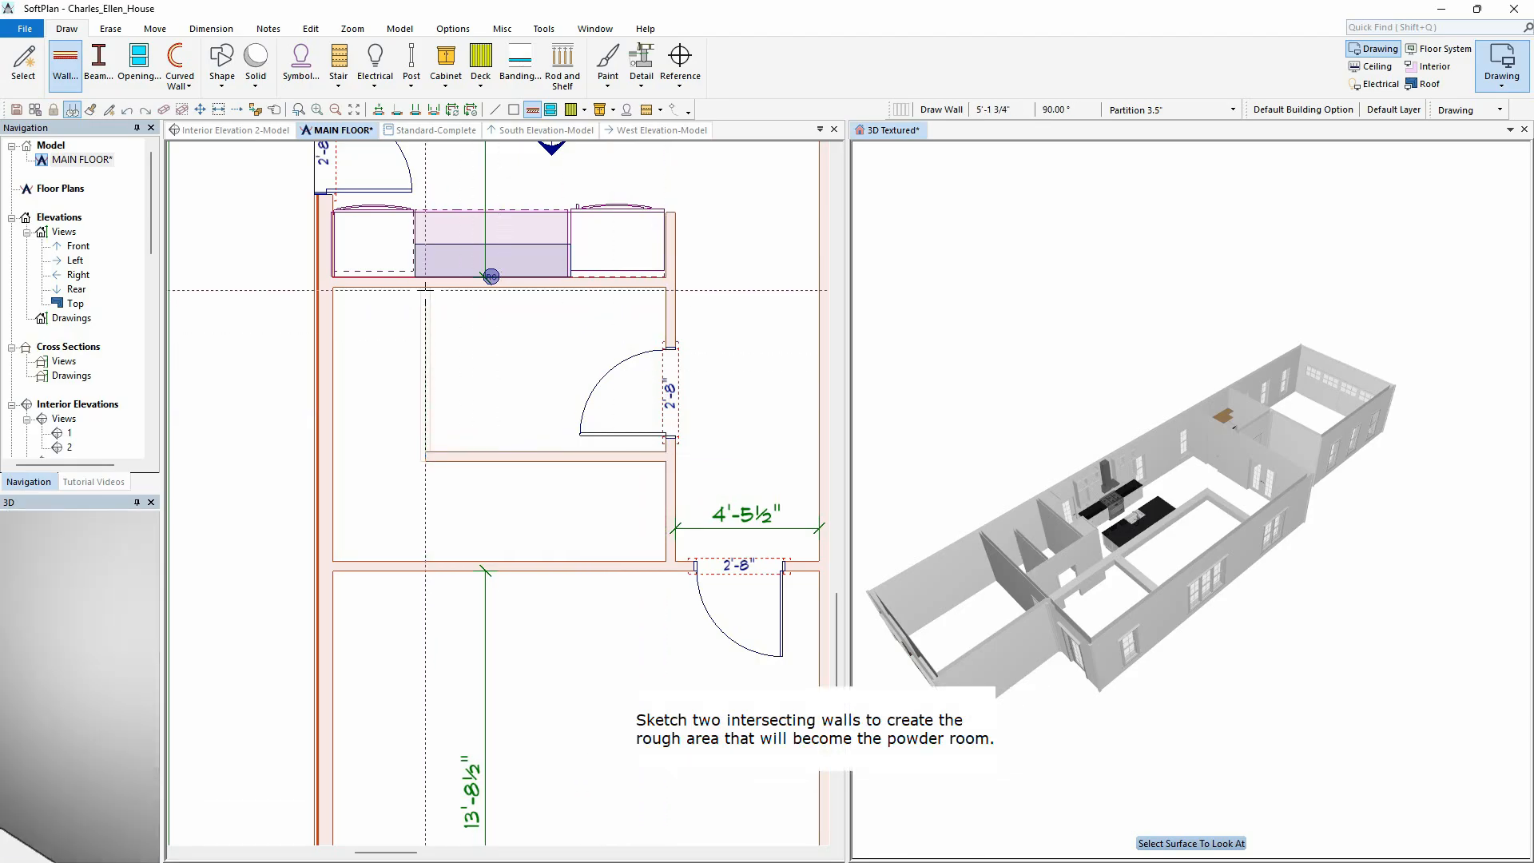
click(426, 290)
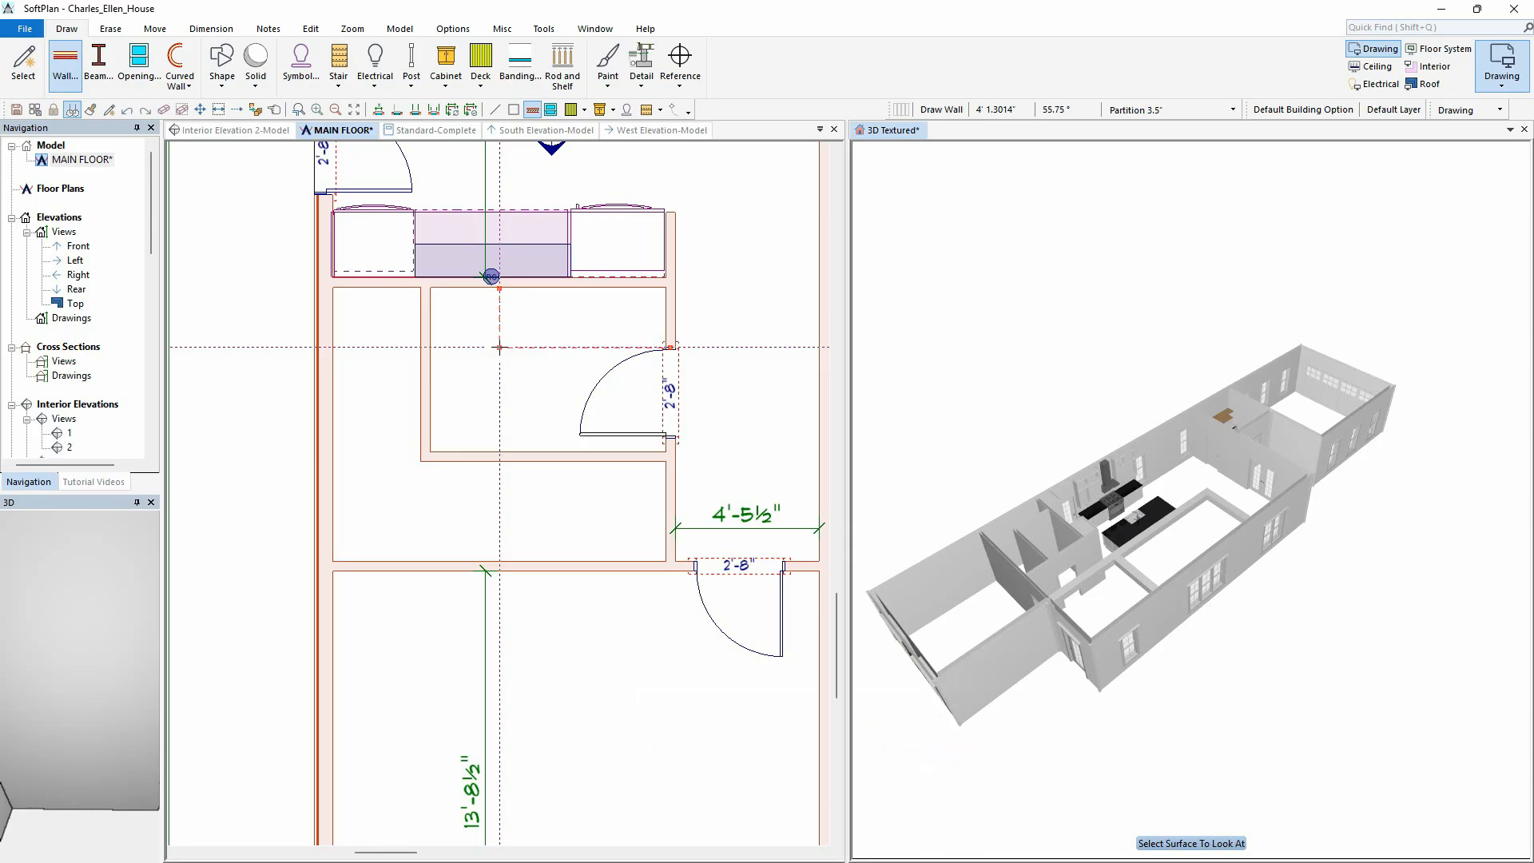
Step: Add vertical and horizontal dimension lines across the room to dimension both new partition walls
click(211, 29)
click(24, 64)
click(485, 570)
click(485, 331)
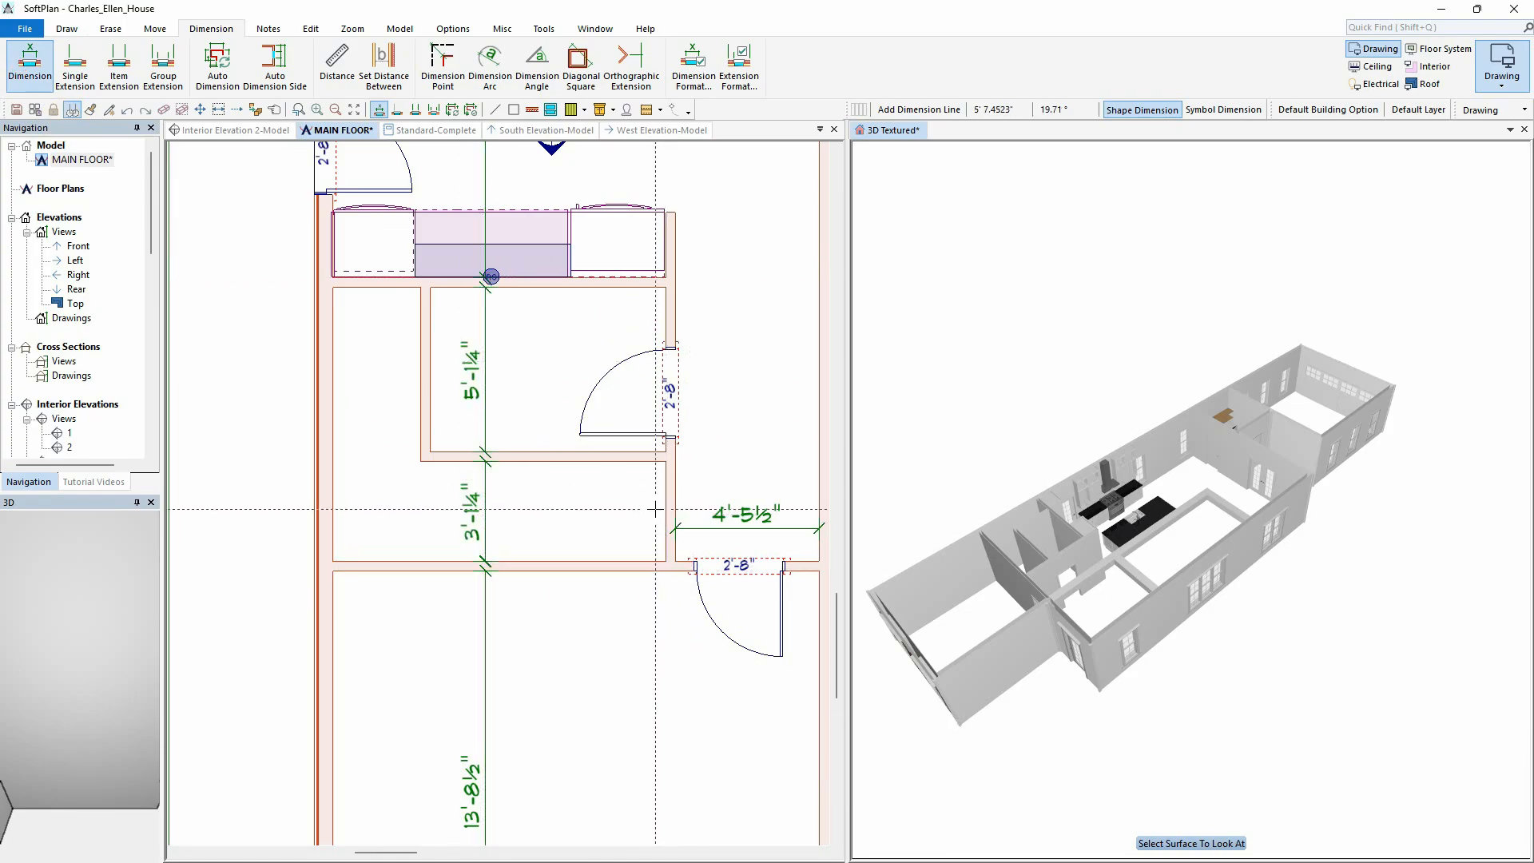
click(333, 334)
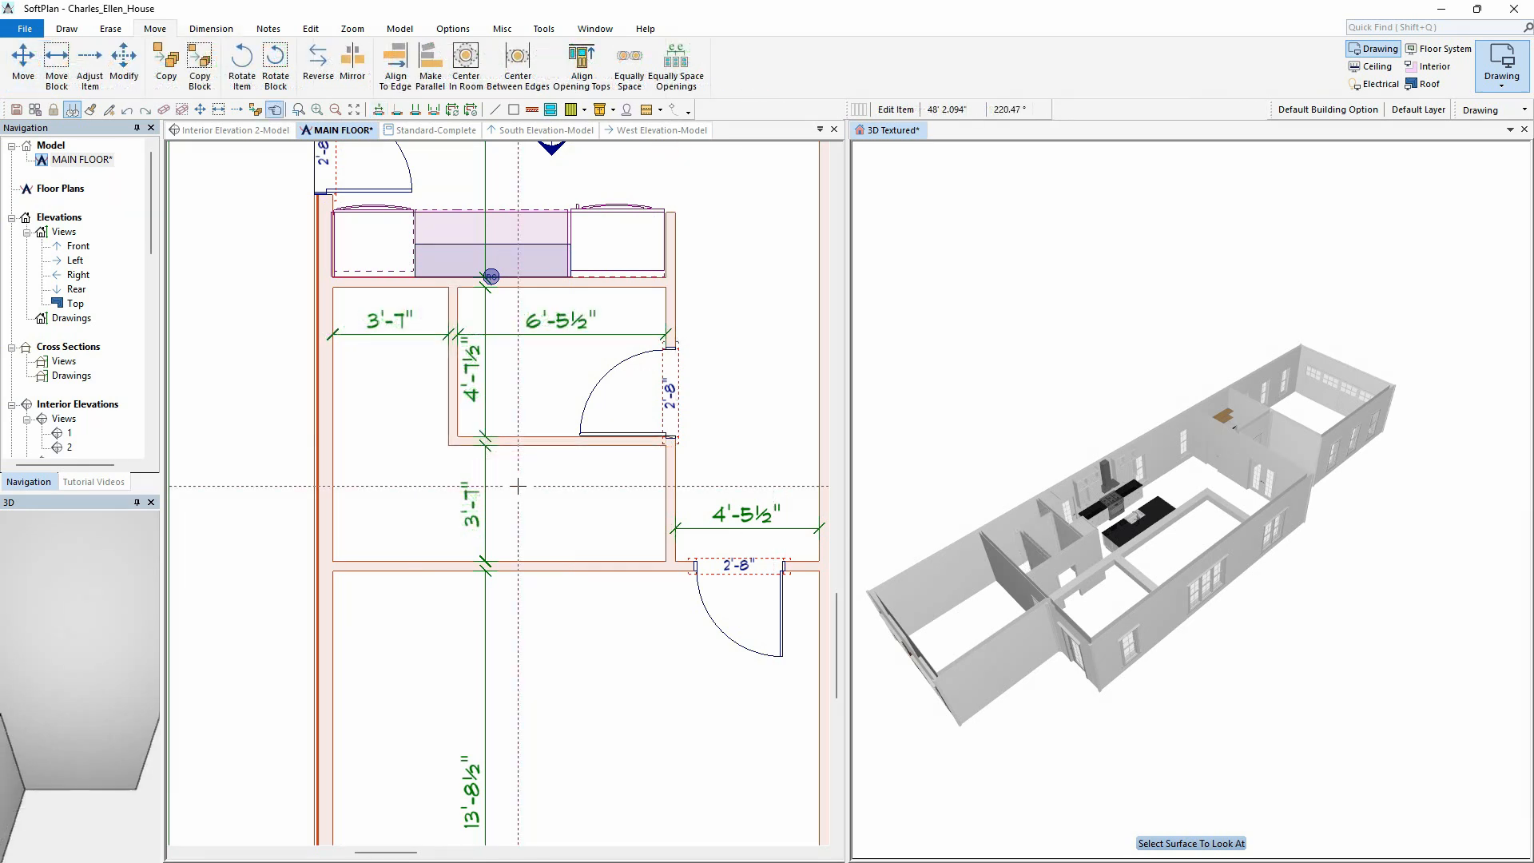
Step: Change the powder room door to the "28x80 5 flat panel 1" opening from the flat panel library
right_click(677, 406)
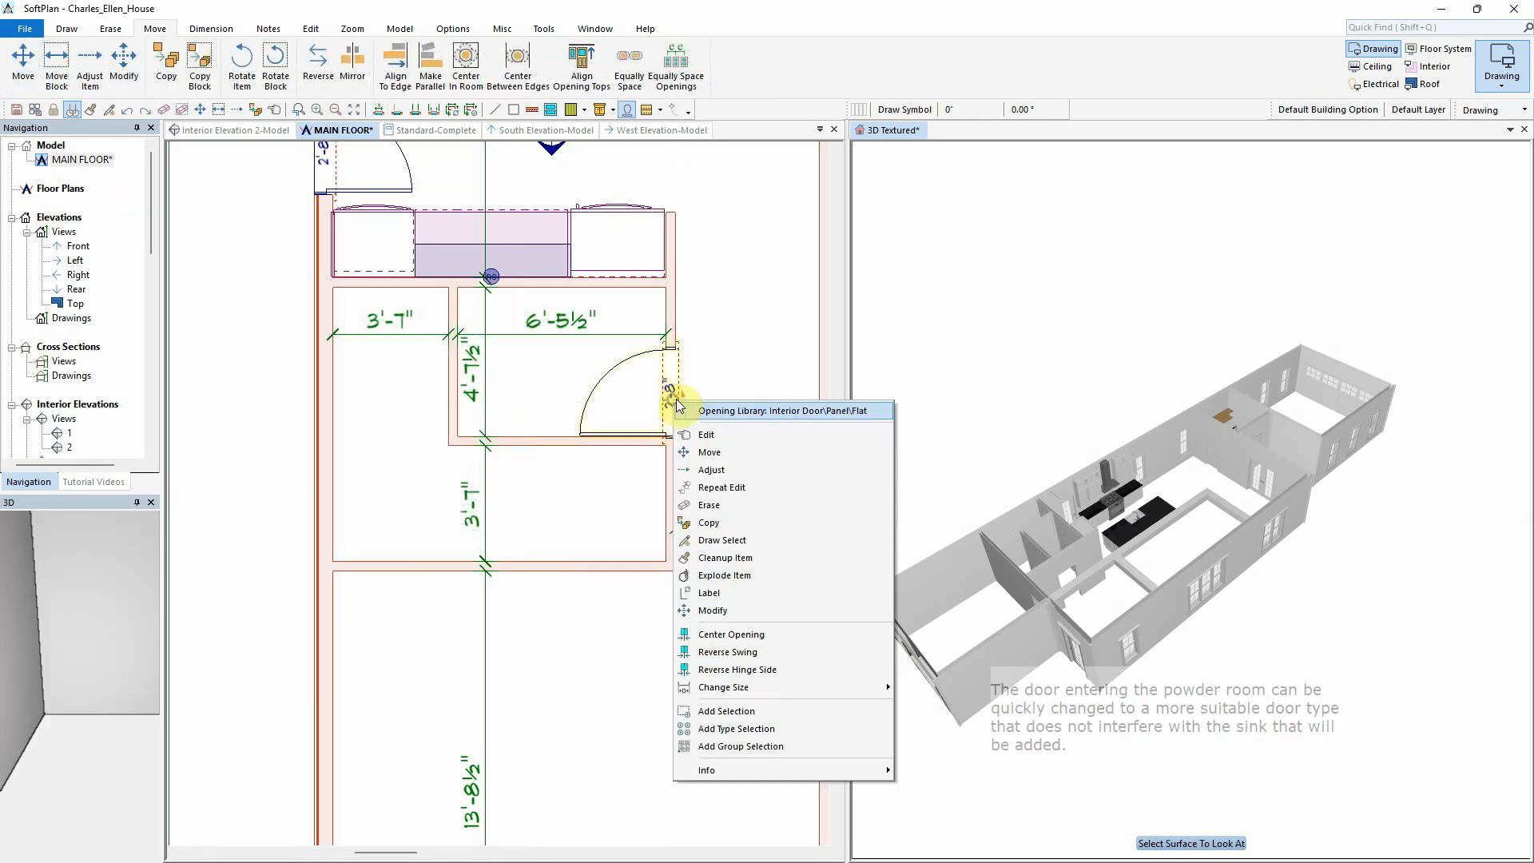
click(742, 433)
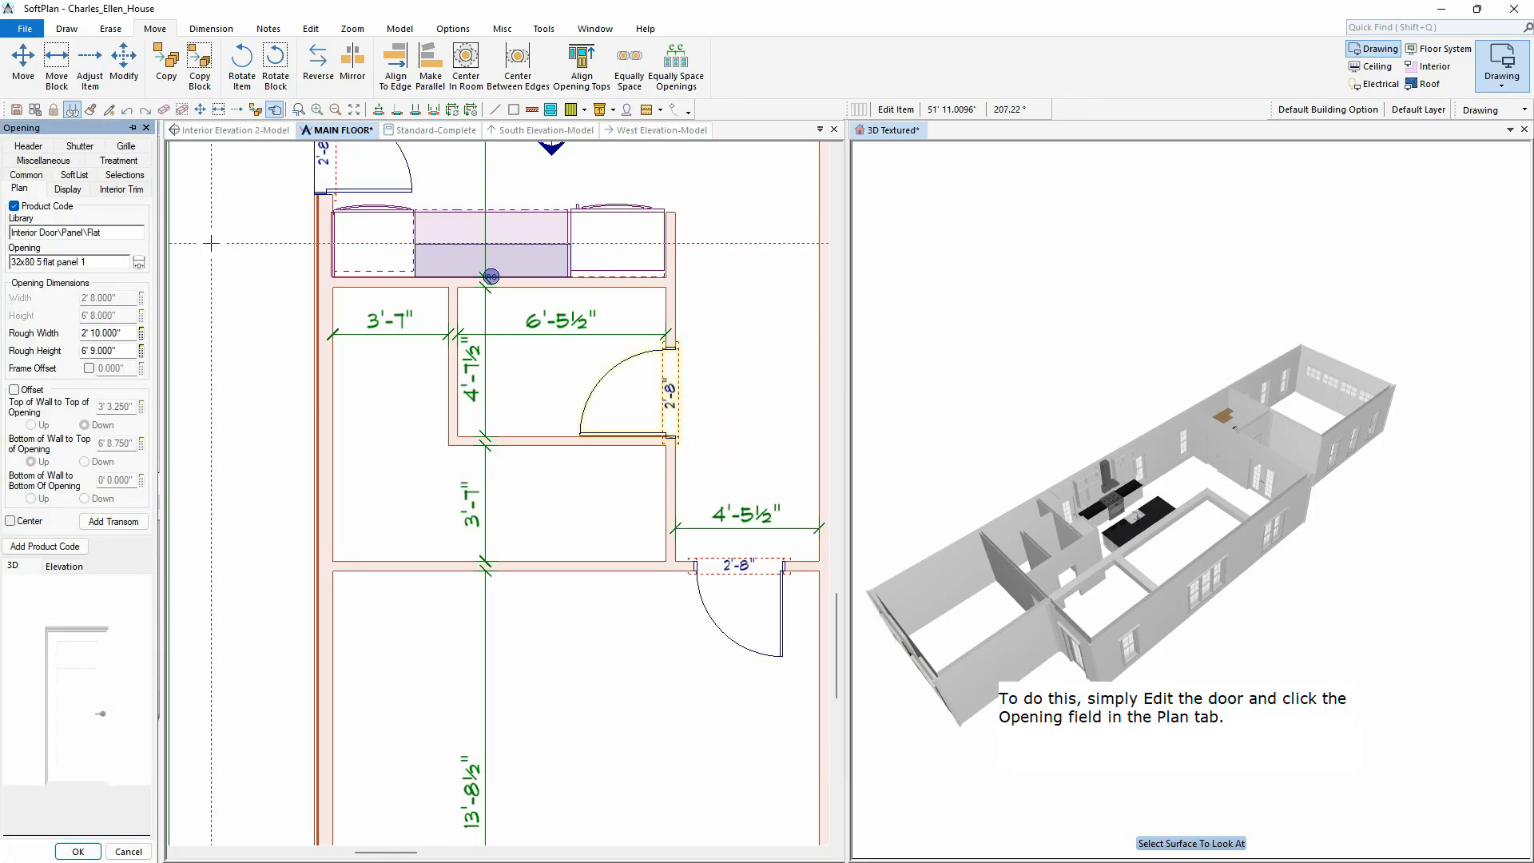
click(72, 262)
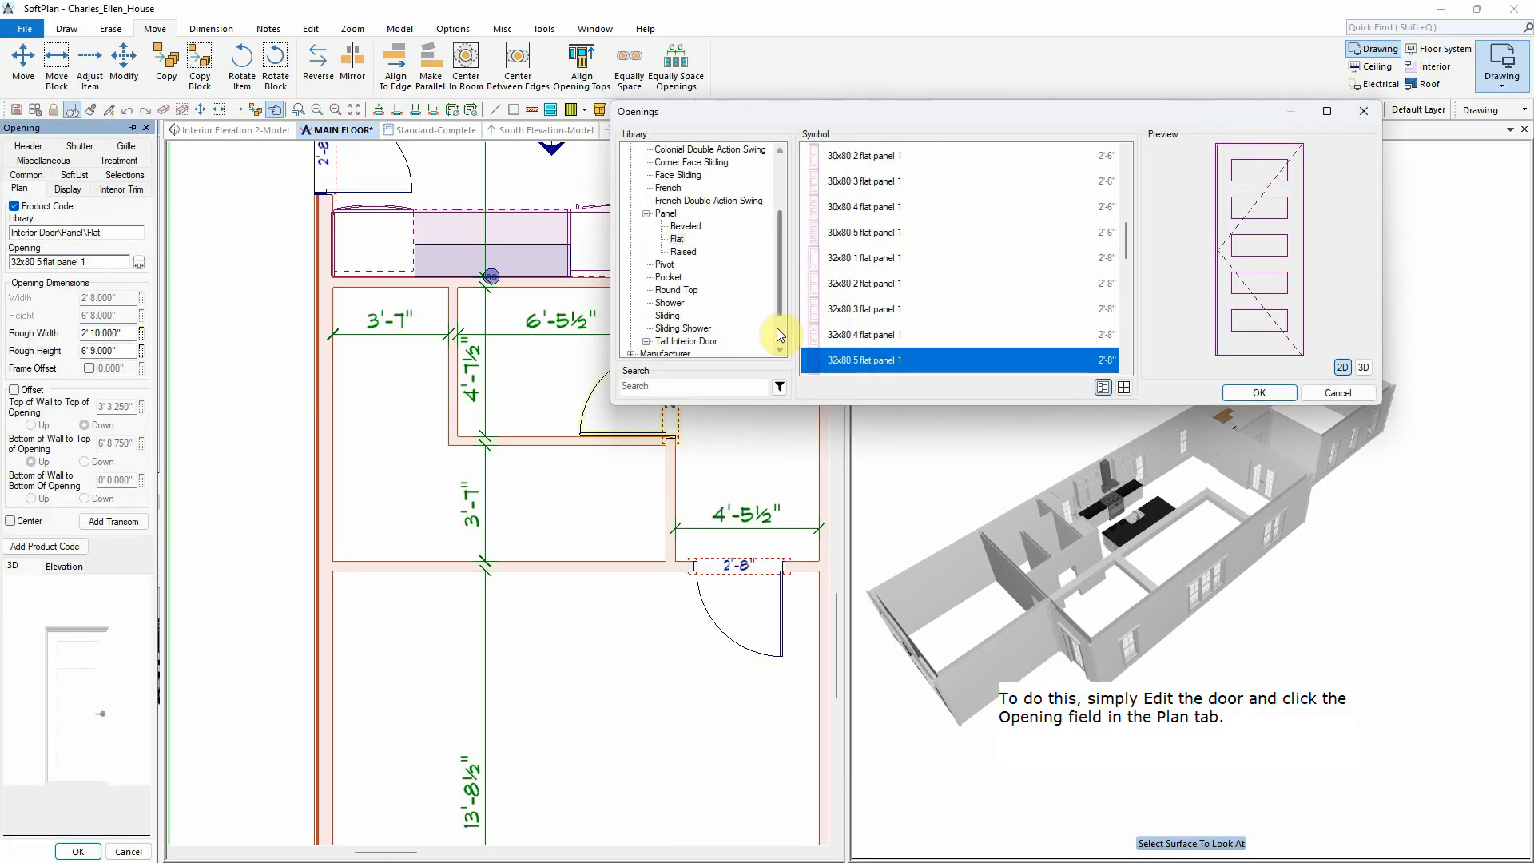
scroll(853, 250, up, 3)
scroll(853, 250, up, 2)
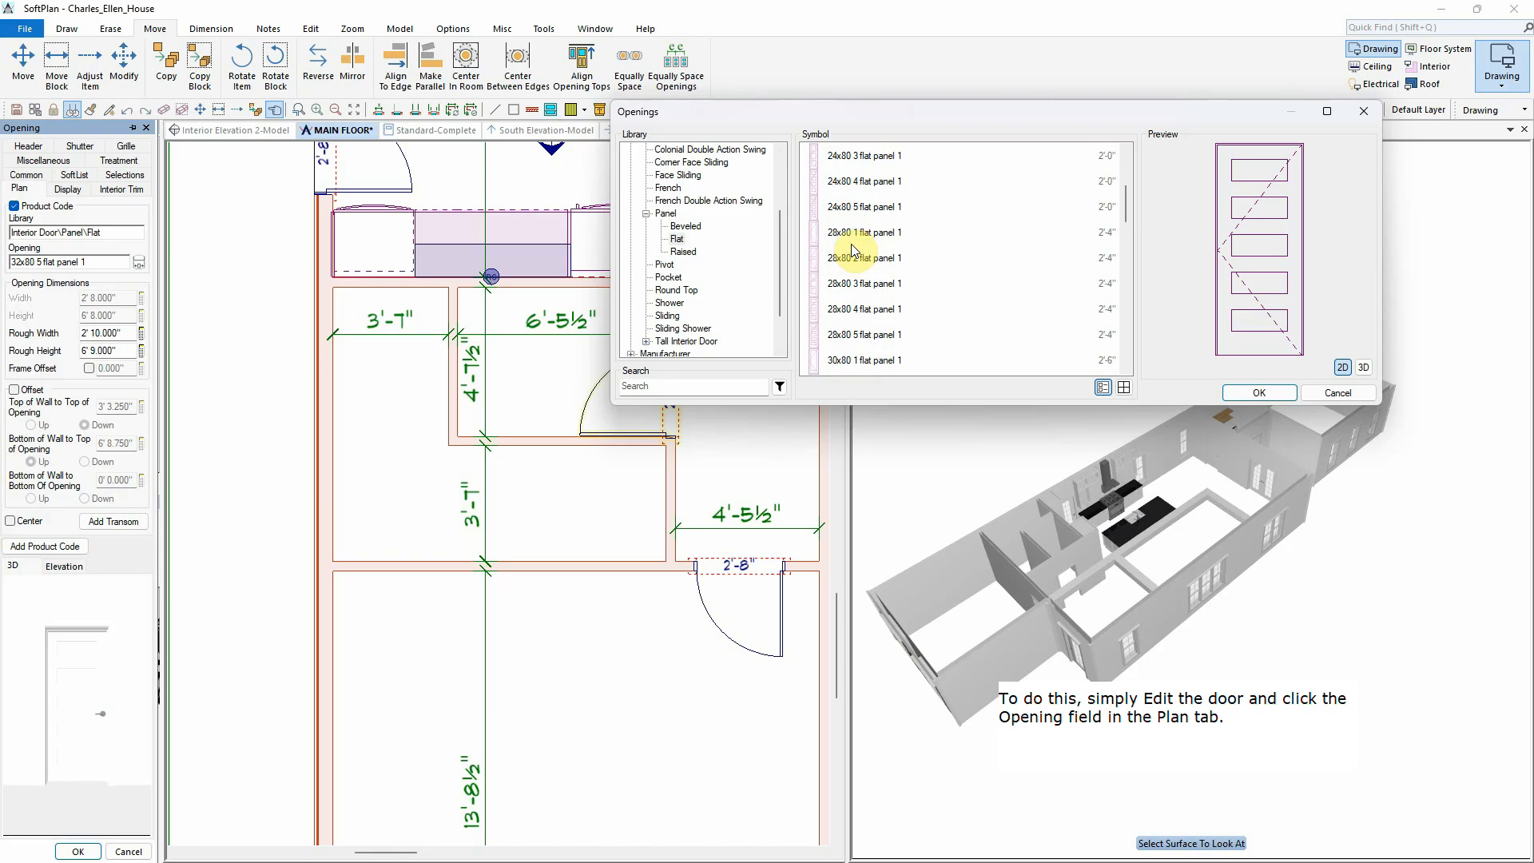
click(878, 334)
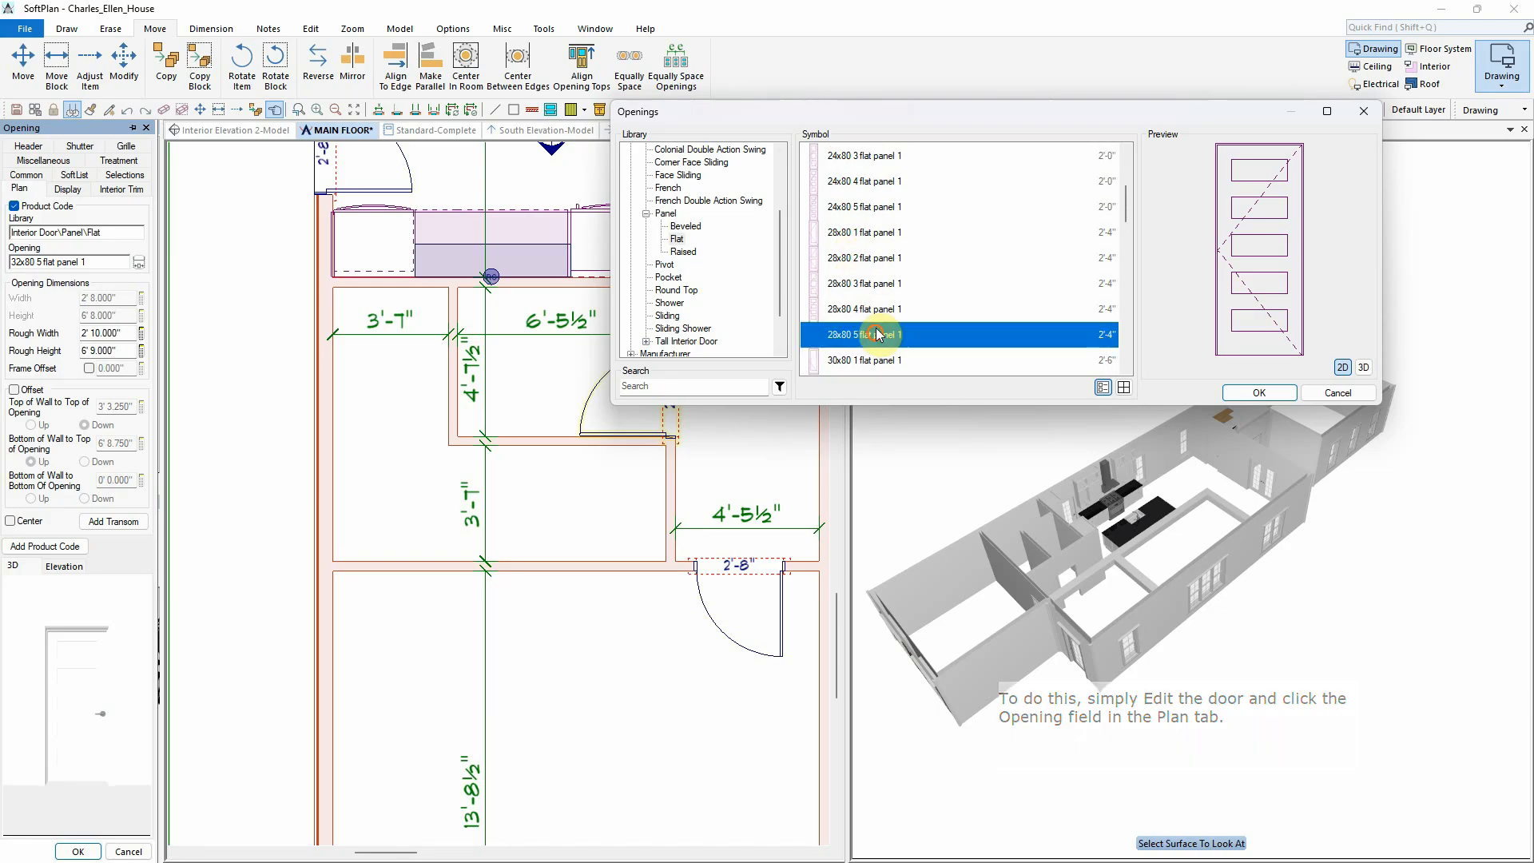
click(1256, 392)
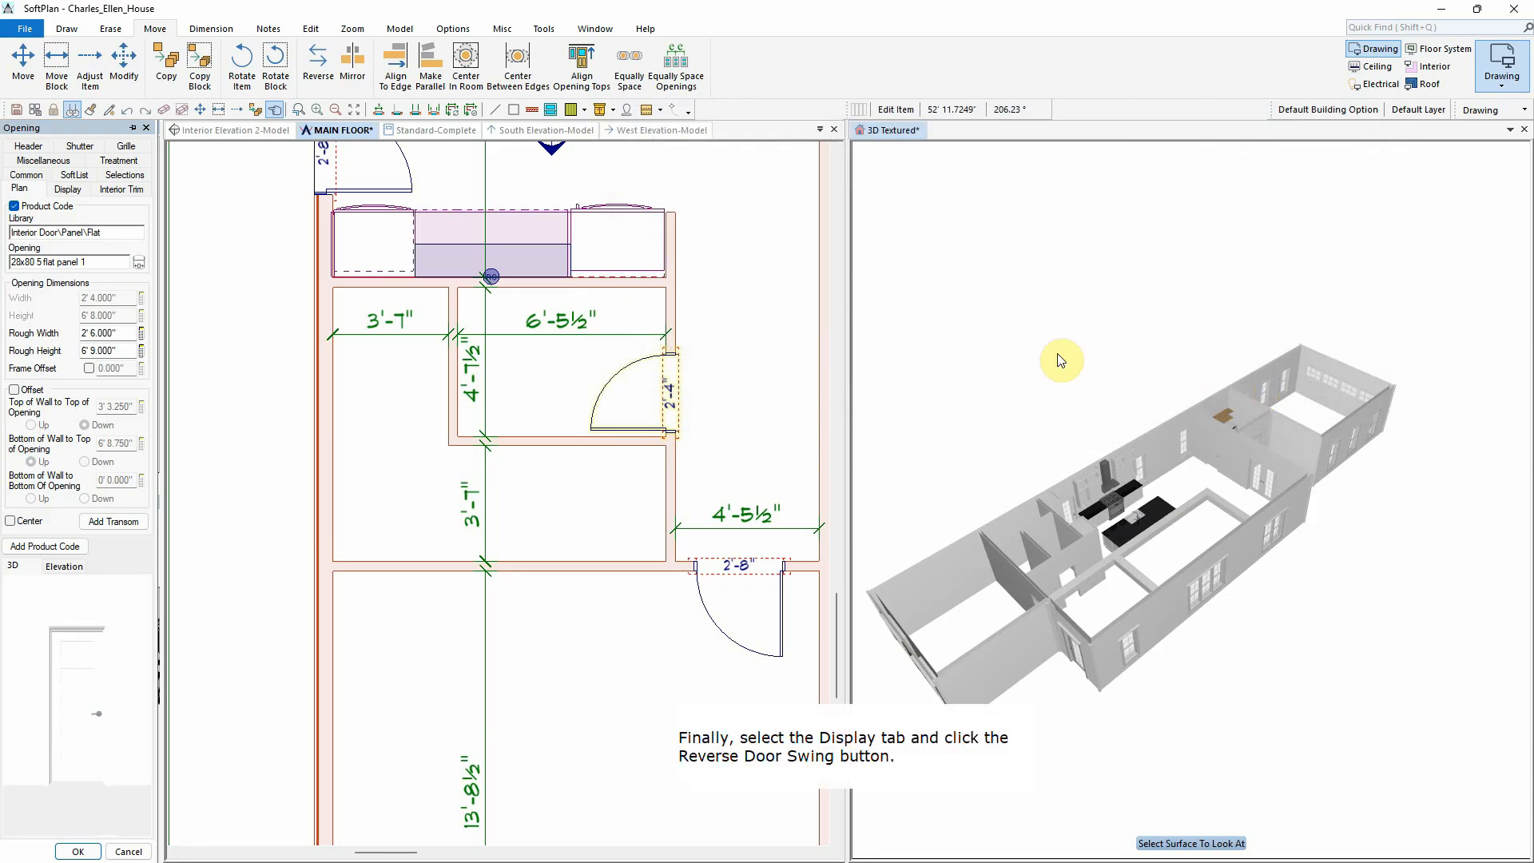
Step: Reverse the powder room door's swing so it opens outward, and apply the door edit
click(68, 190)
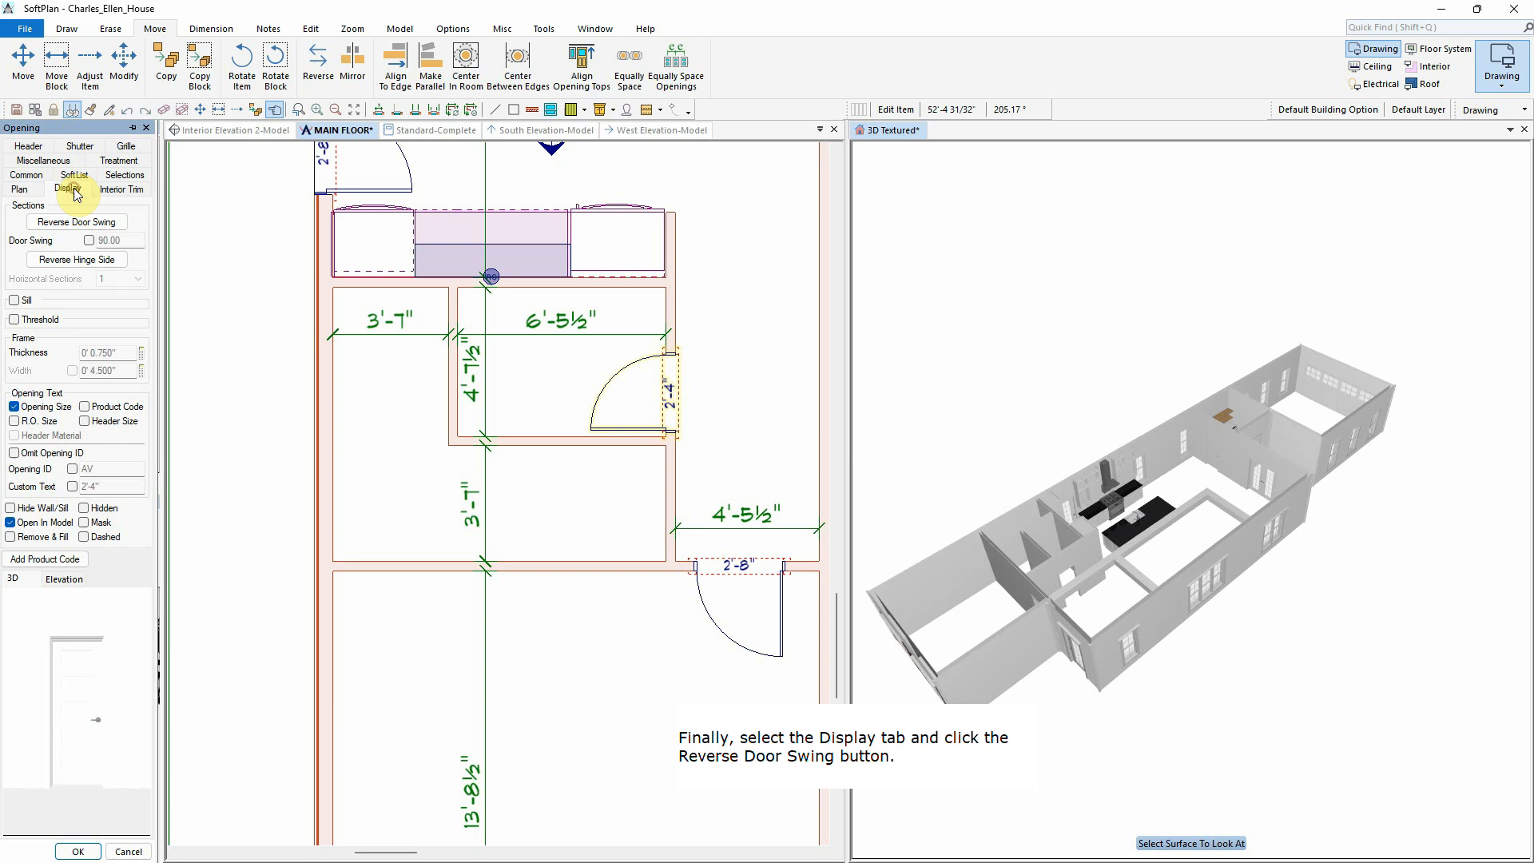
click(96, 224)
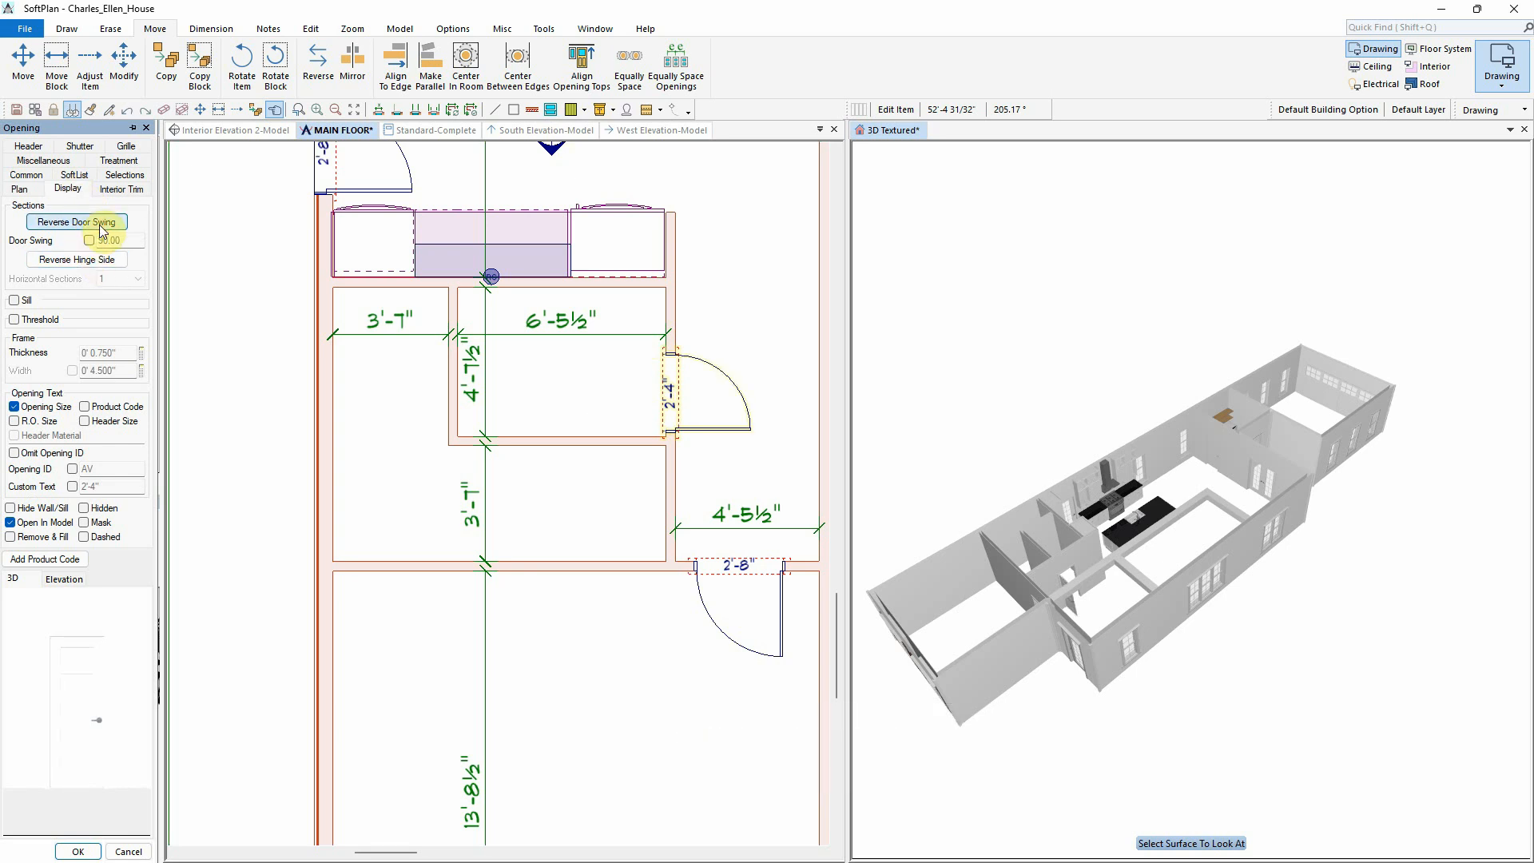
click(73, 850)
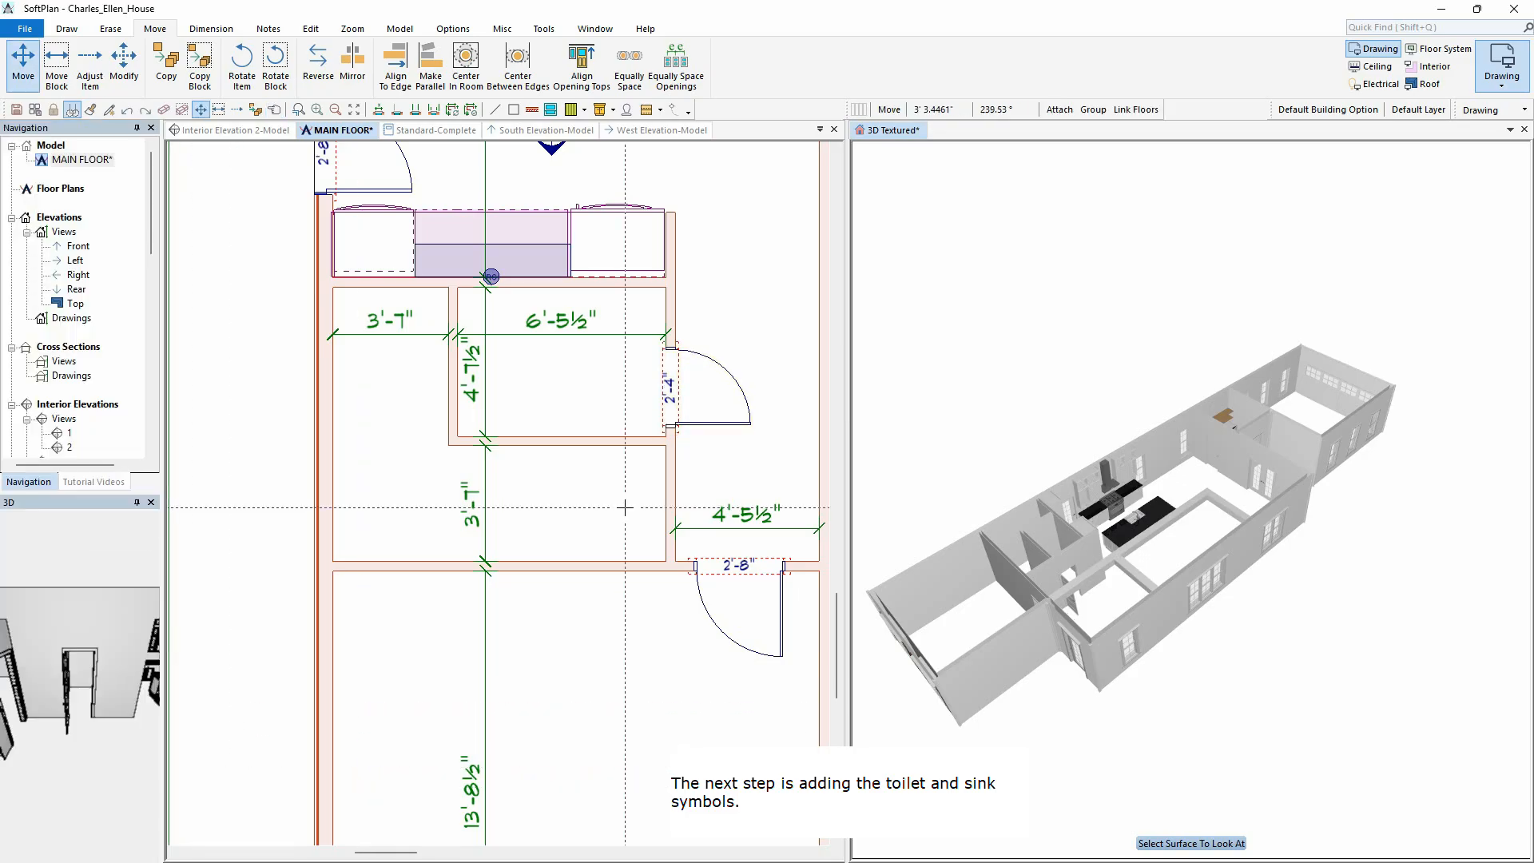
Step: Search the symbol library for "toilet" and narrow the results to the Kohler toilets
right_click(538, 389)
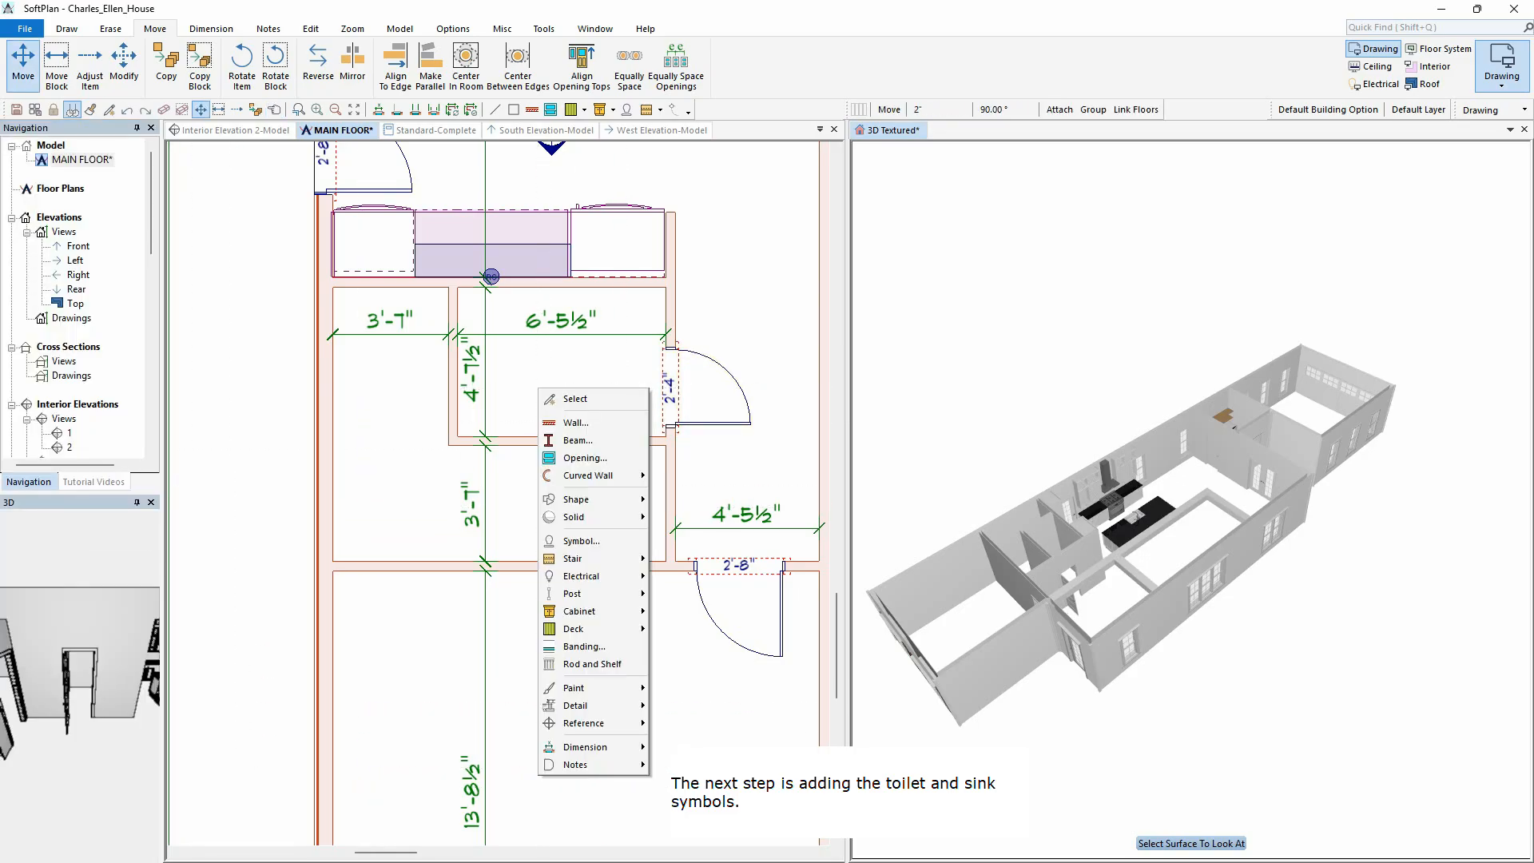
click(583, 540)
text(toi)
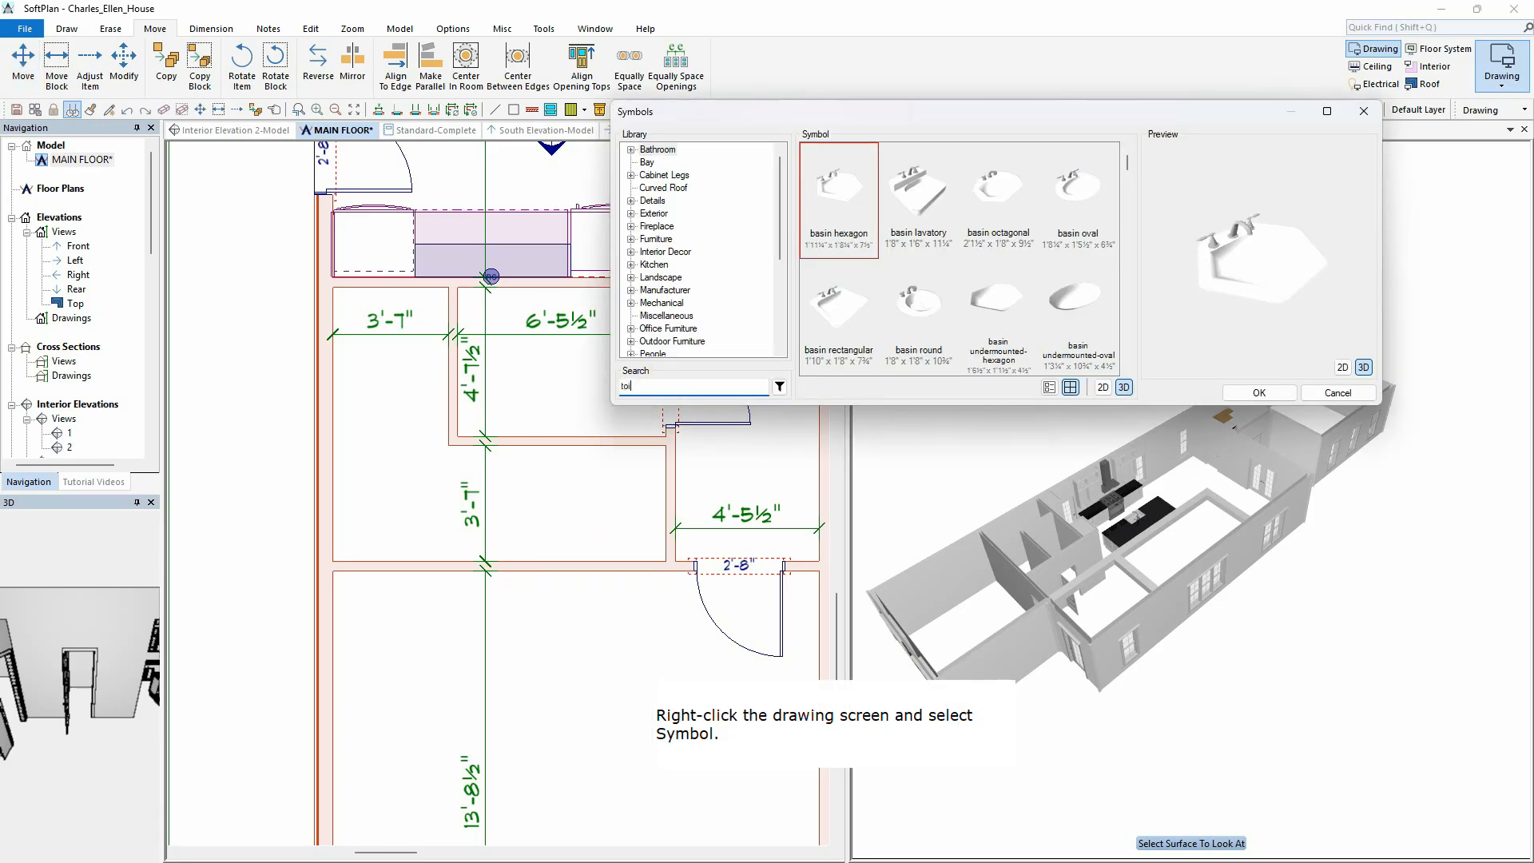
text(let)
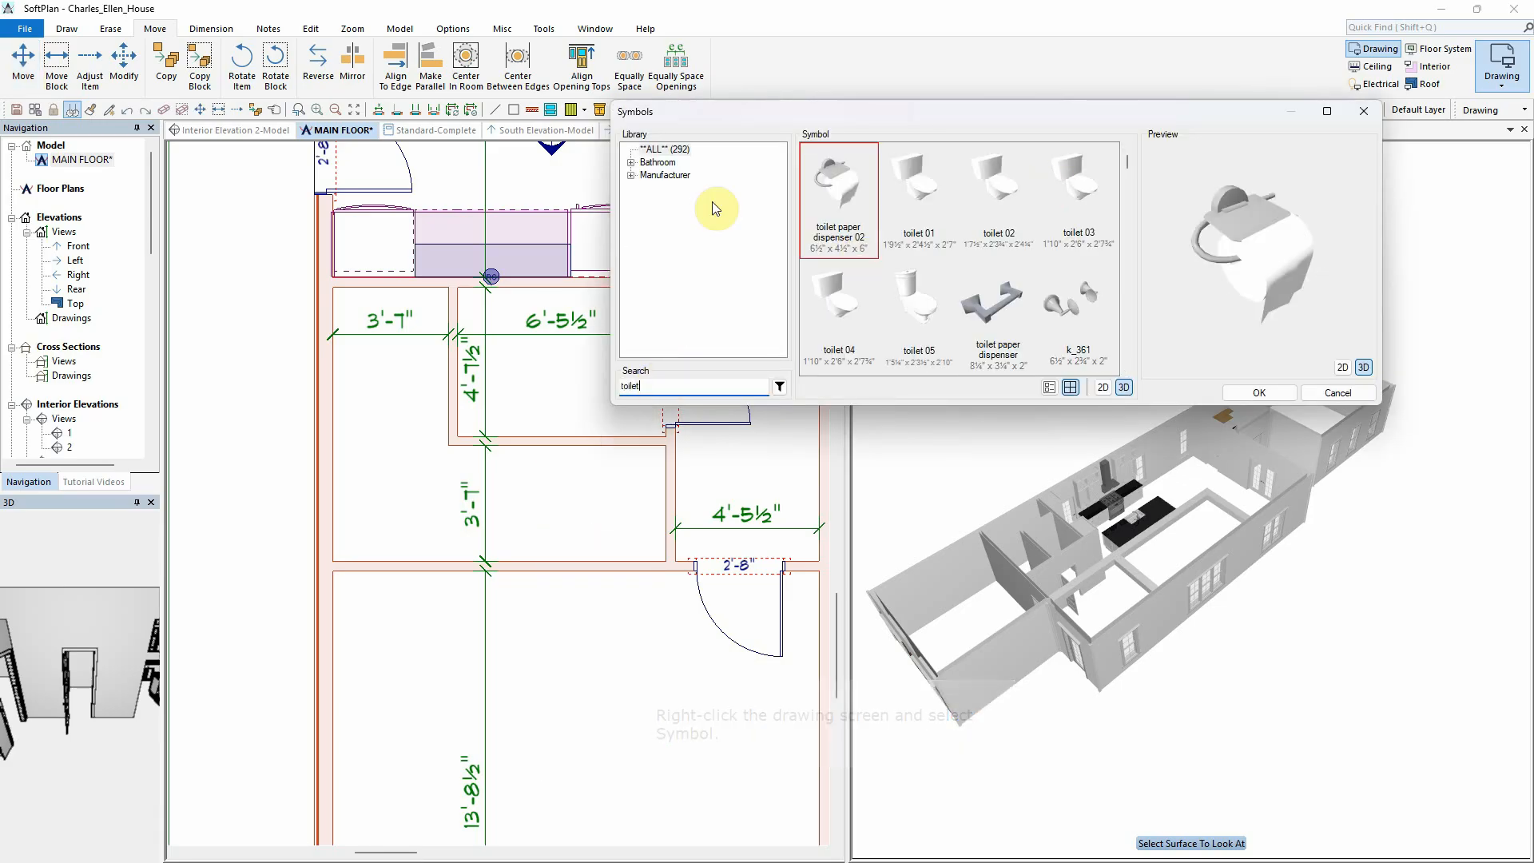
click(631, 175)
click(647, 188)
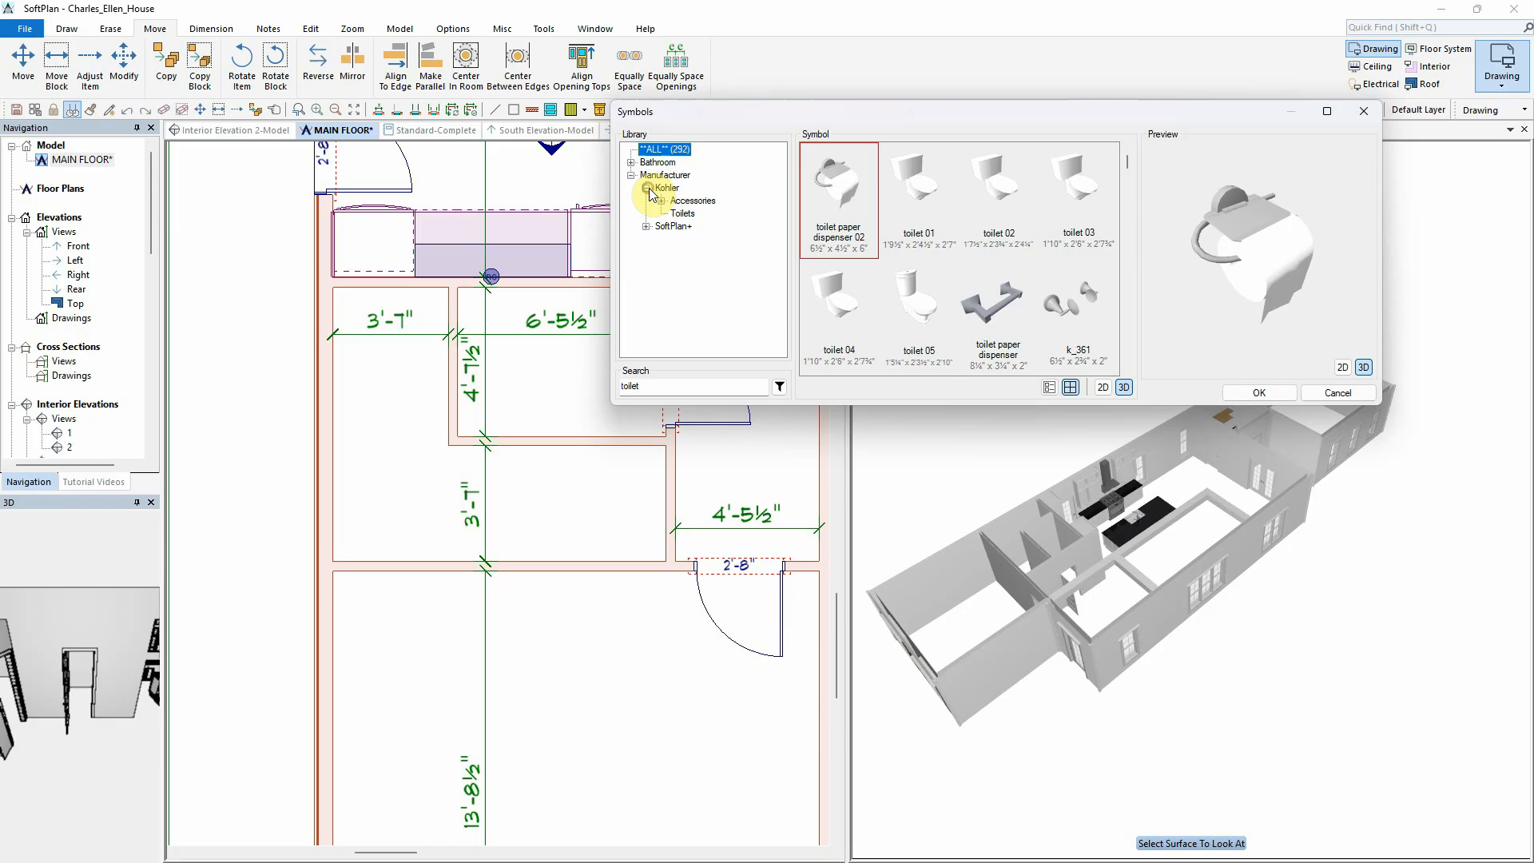
click(683, 214)
Step: Place the Kohler K-11465 toilet against the rear wall of the powder room
click(1128, 166)
drag(1128, 165, 1136, 349)
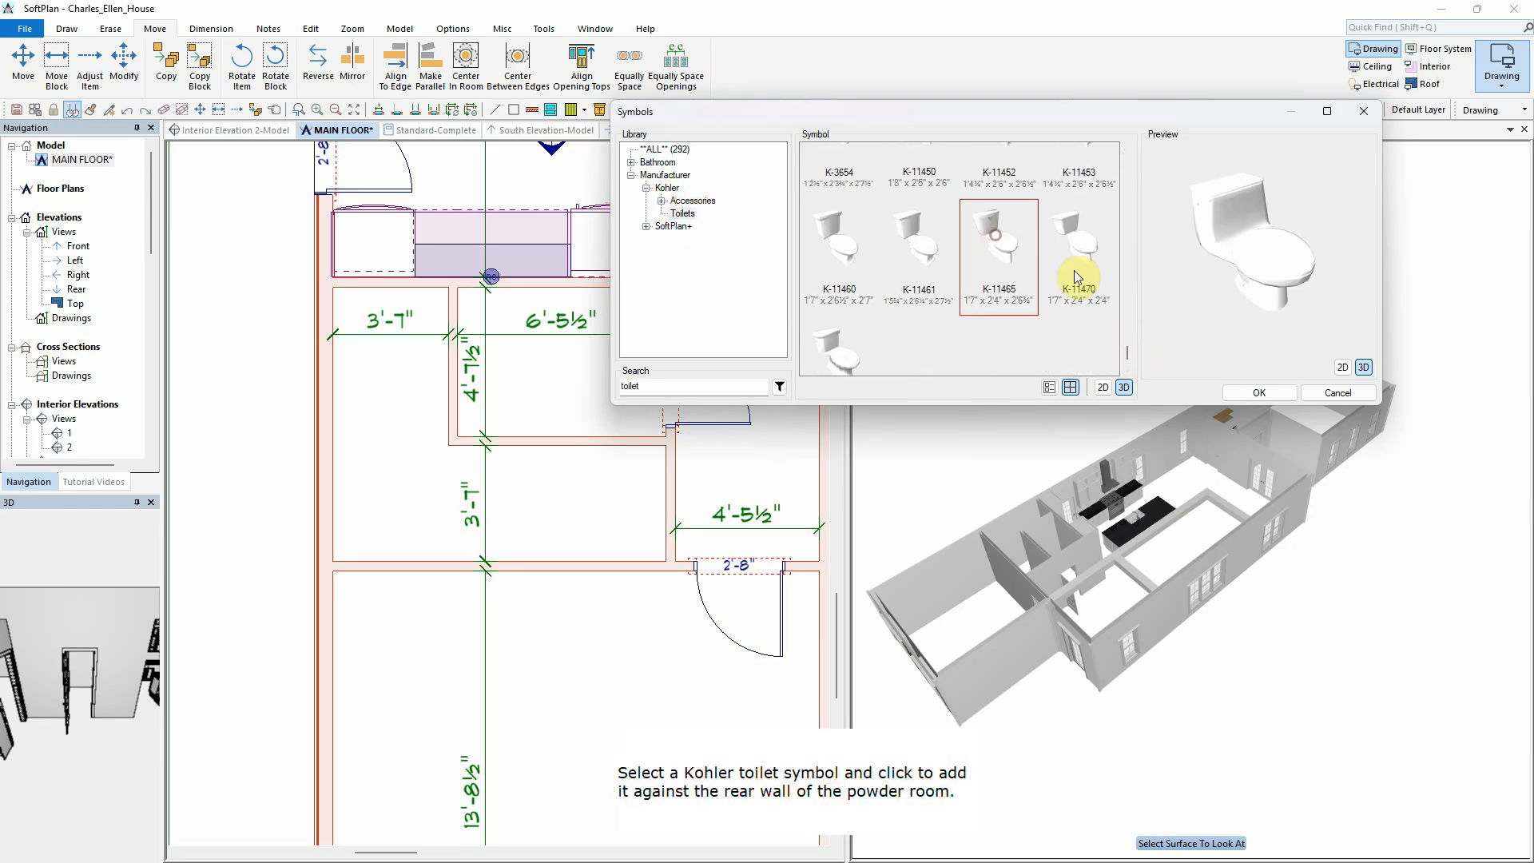
drag(1229, 259, 1245, 230)
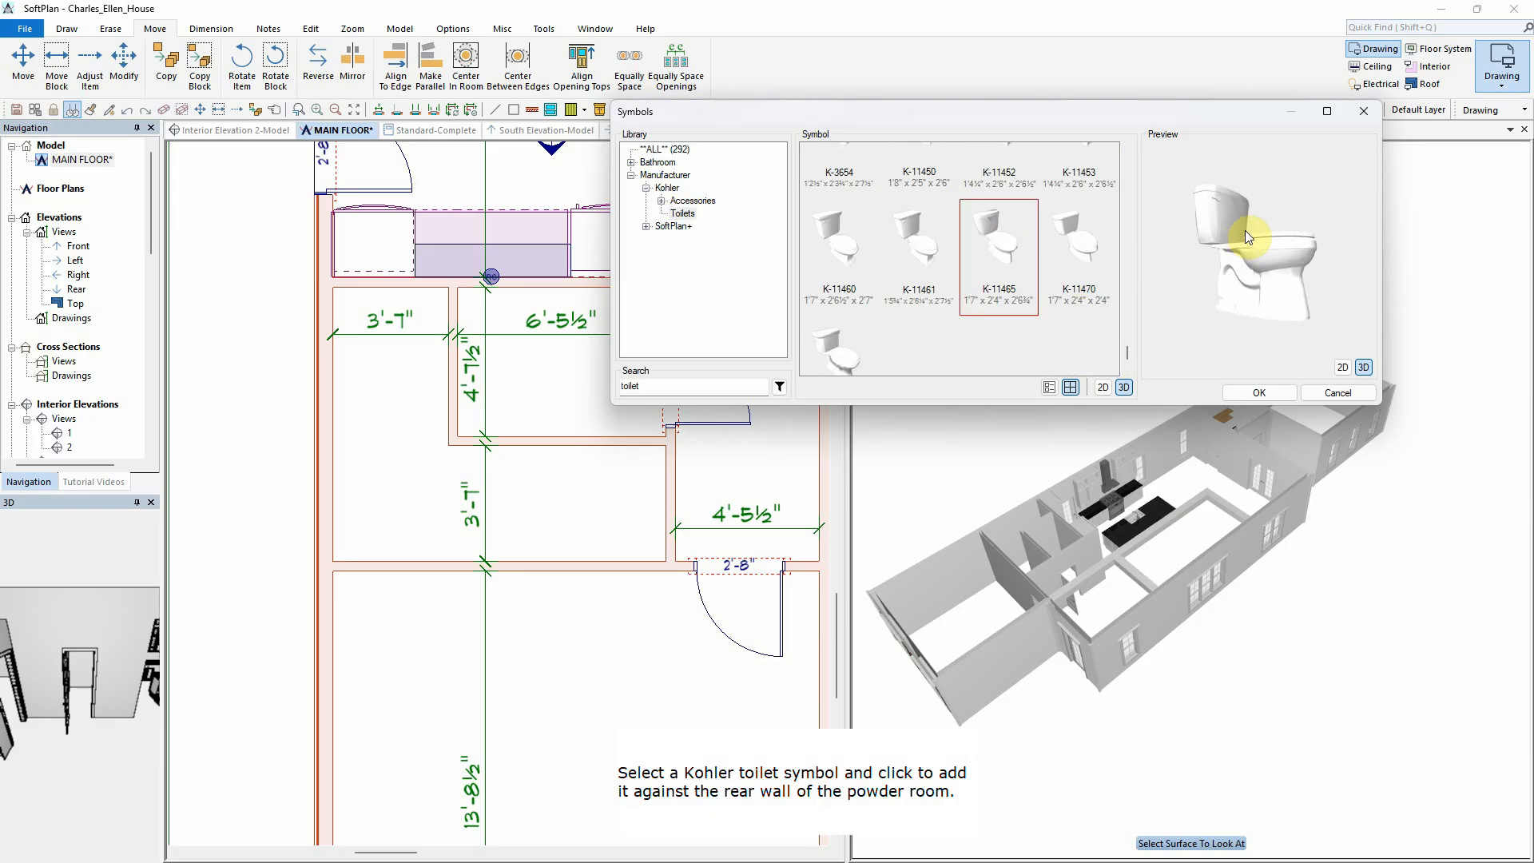
click(1261, 394)
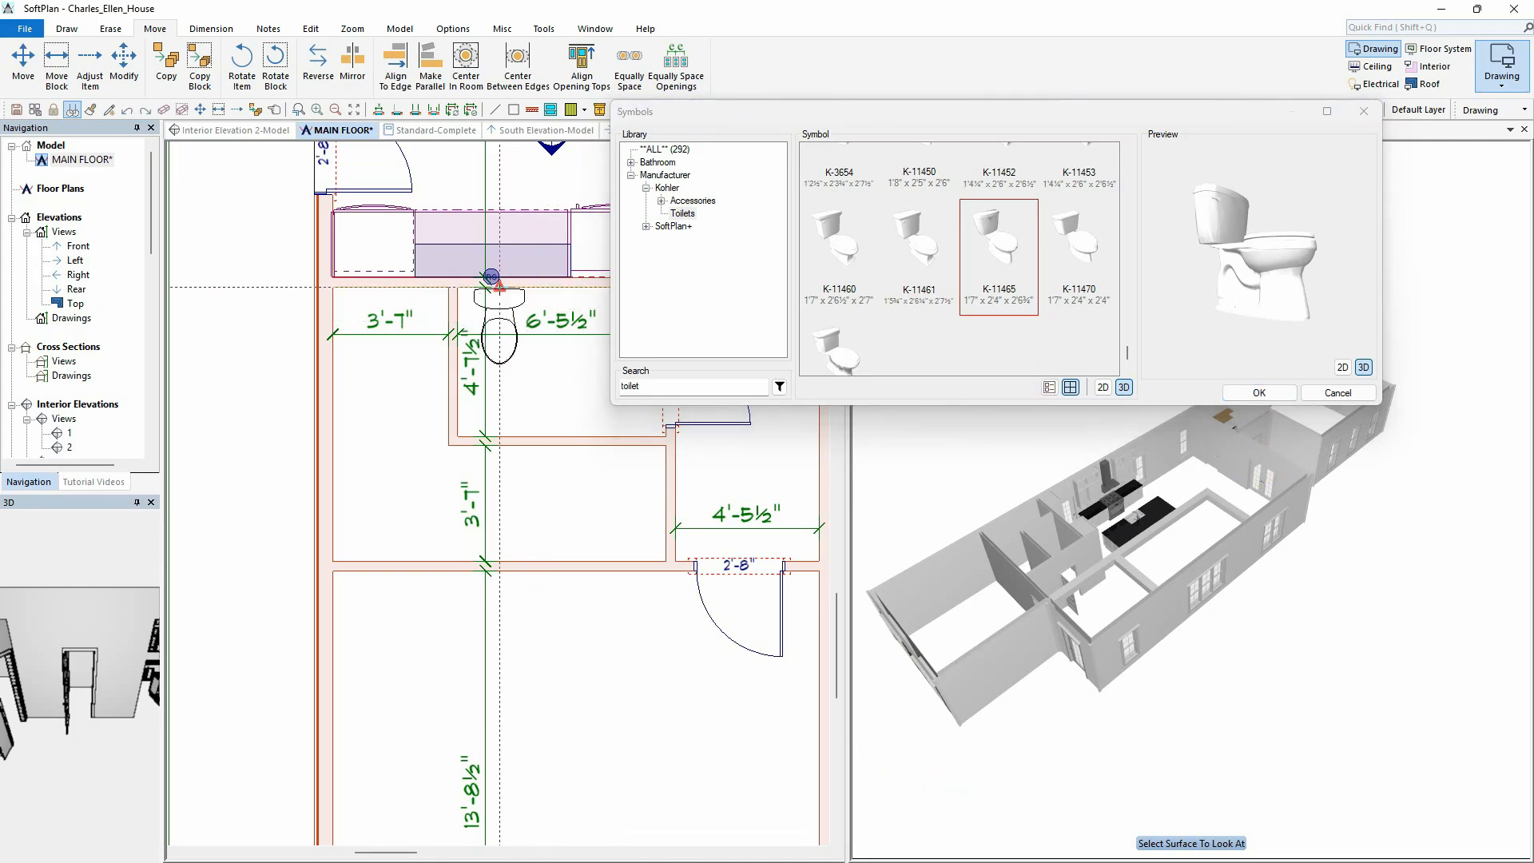
click(500, 287)
Step: Replace the symbol library search with "sink w"
click(673, 385)
key(BackSpace)
key(BackSpace)
key(BackSpace)
key(BackSpace)
key(BackSpace)
key(BackSpace)
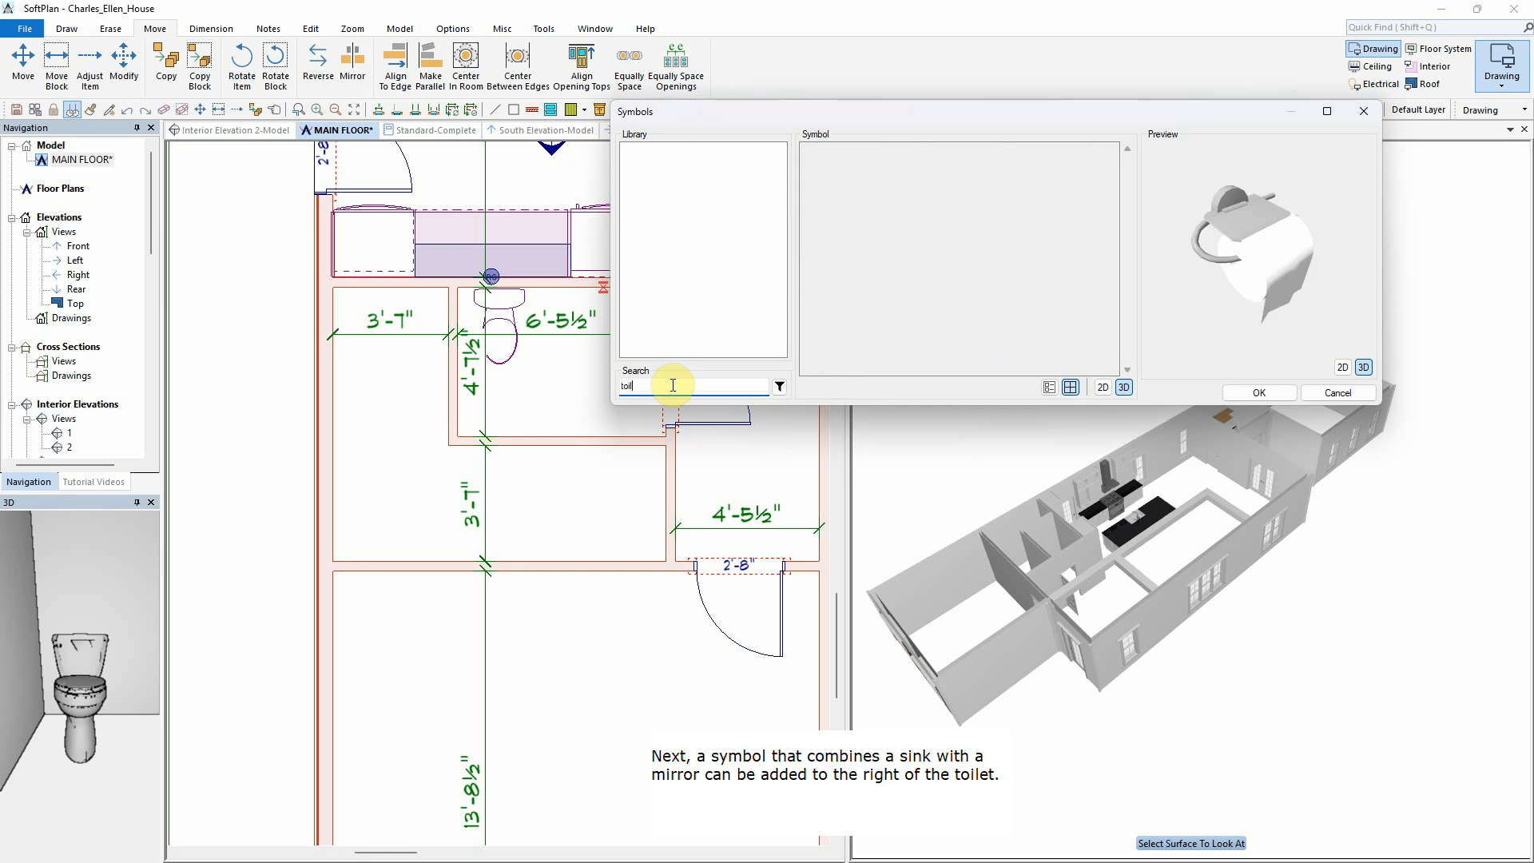
text(sink)
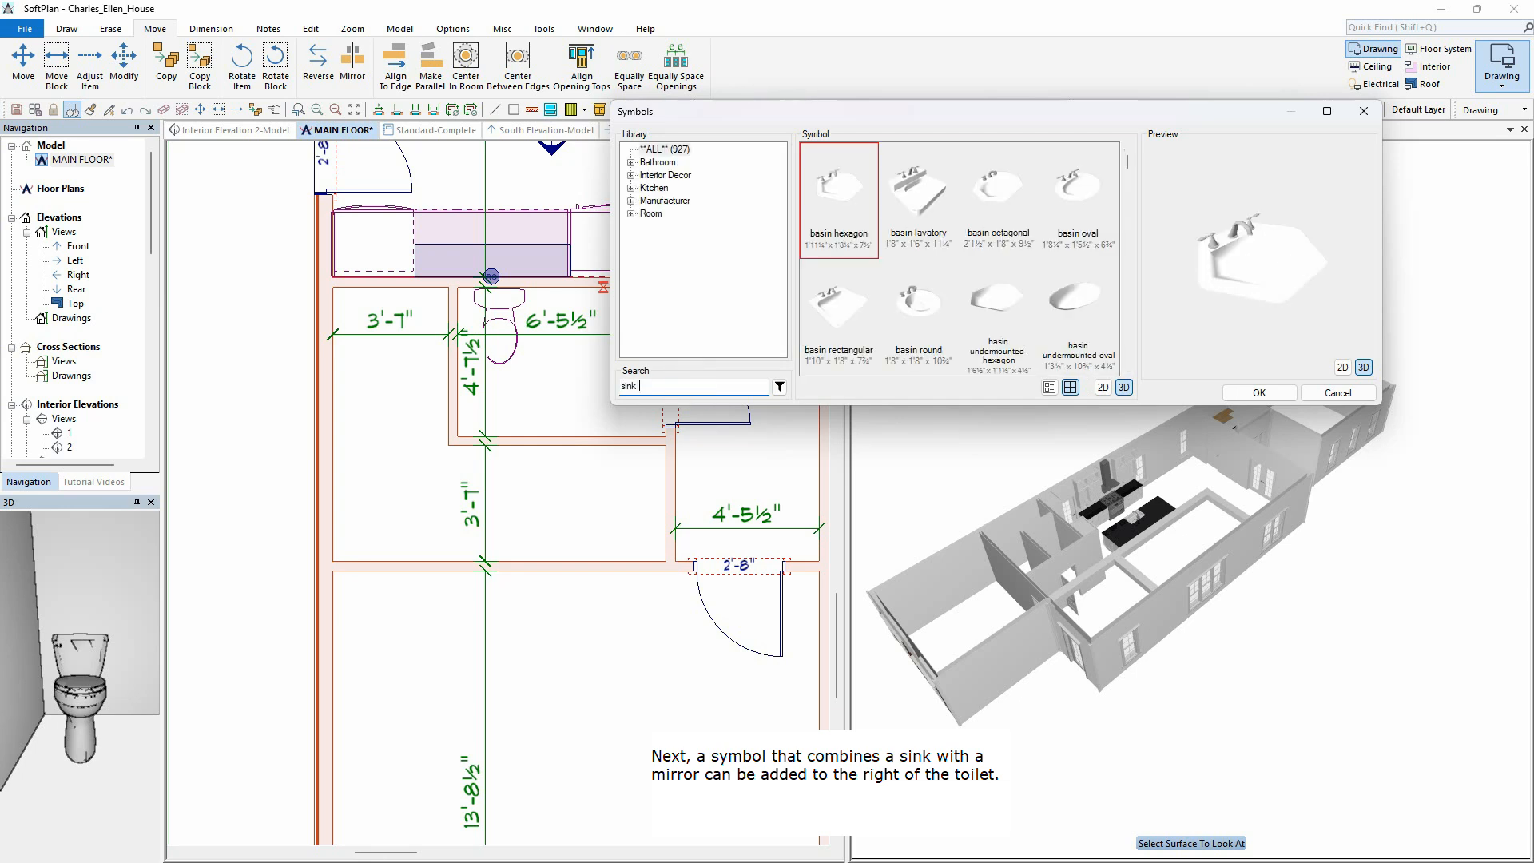
text( w)
Step: Place the "sink with mirror 02" symbol against the powder room's rear wall beside the toilet and examine the room in 3D
click(993, 189)
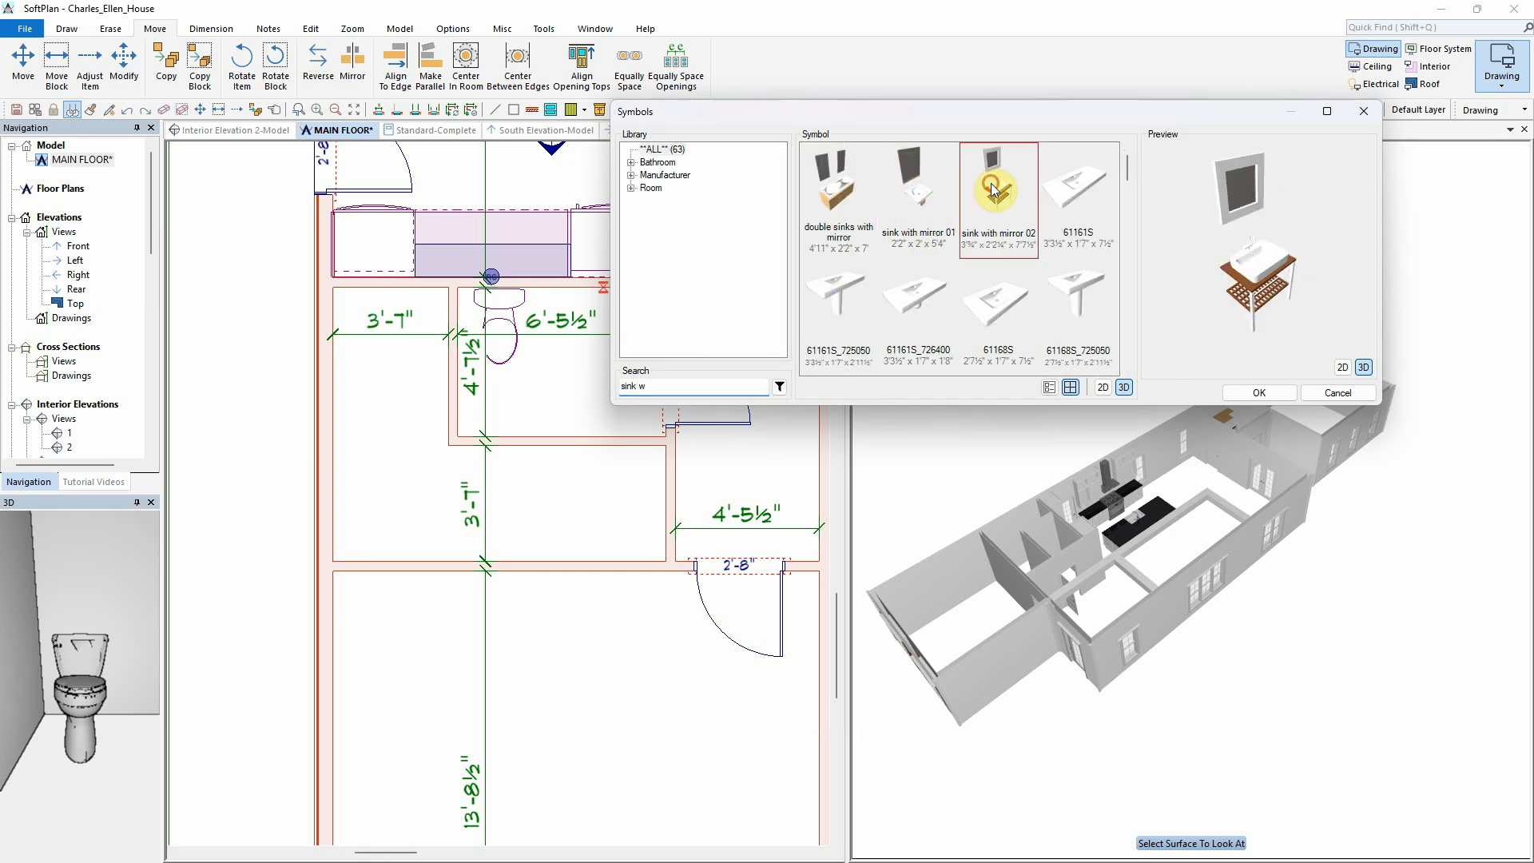
click(1260, 392)
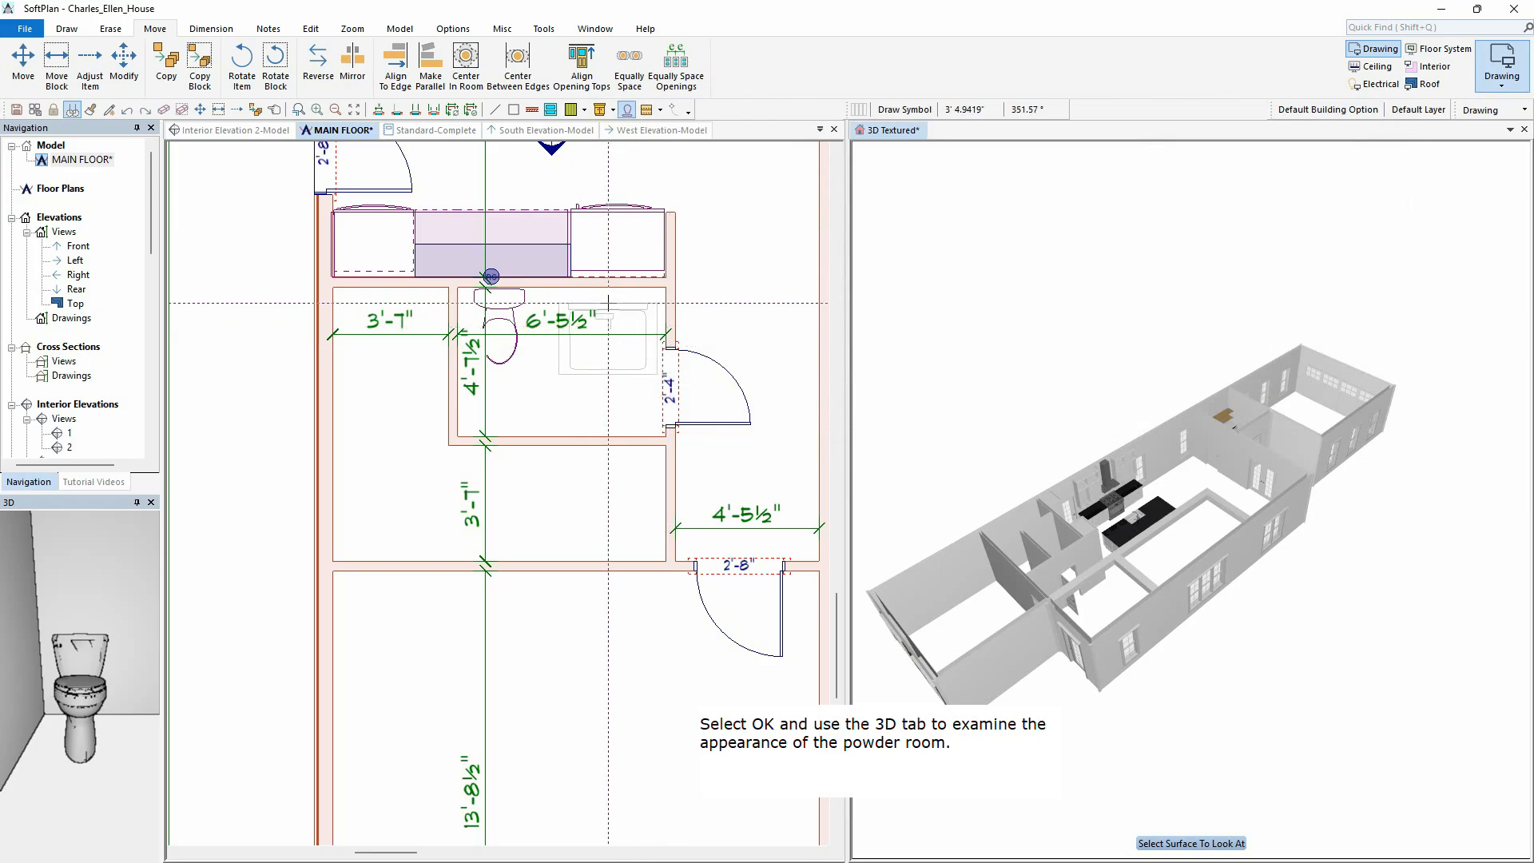
click(608, 325)
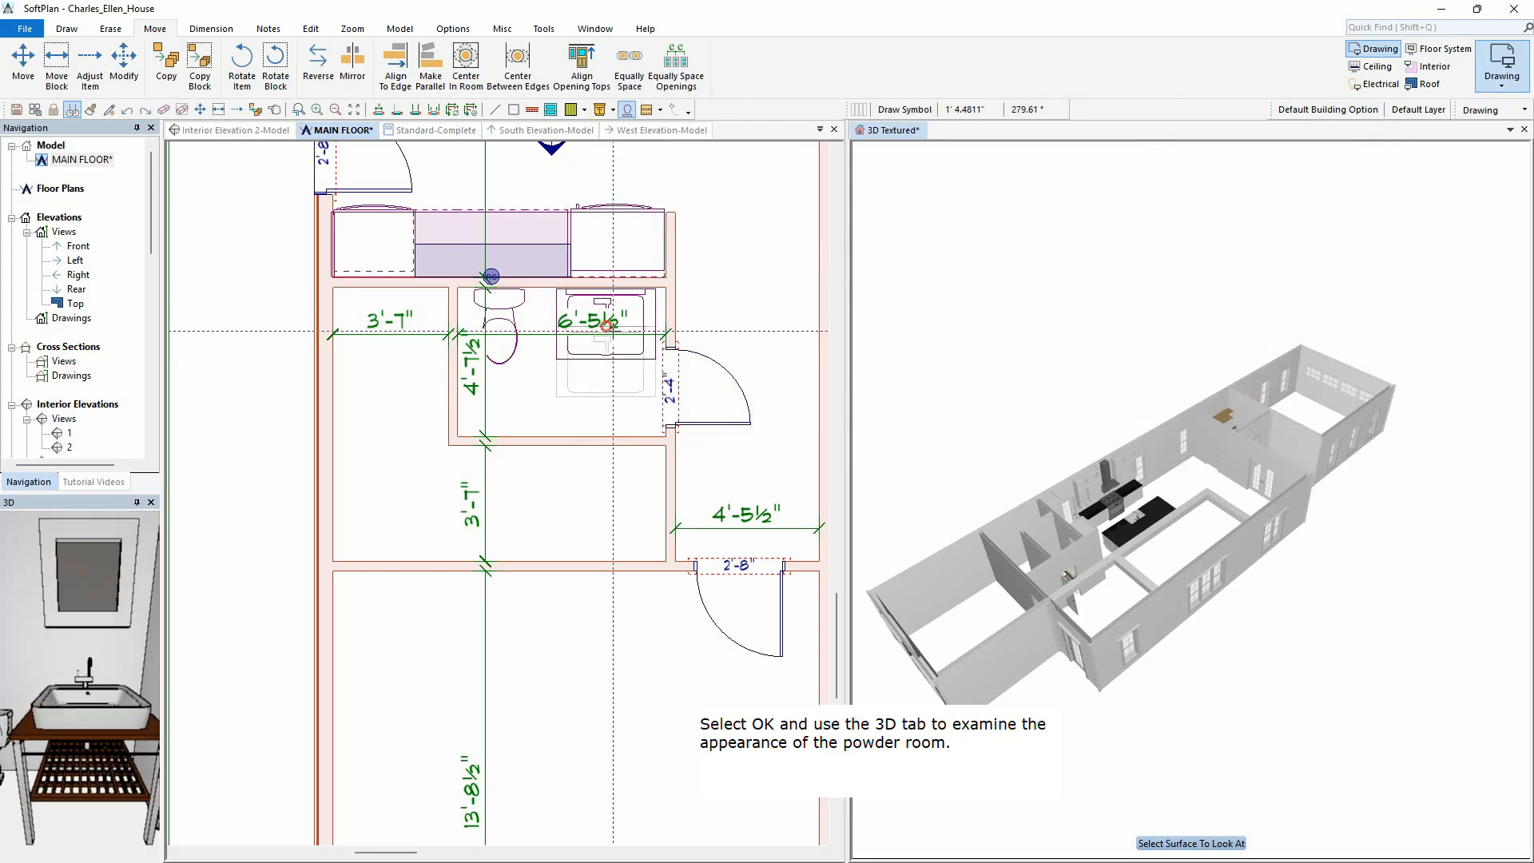
click(893, 129)
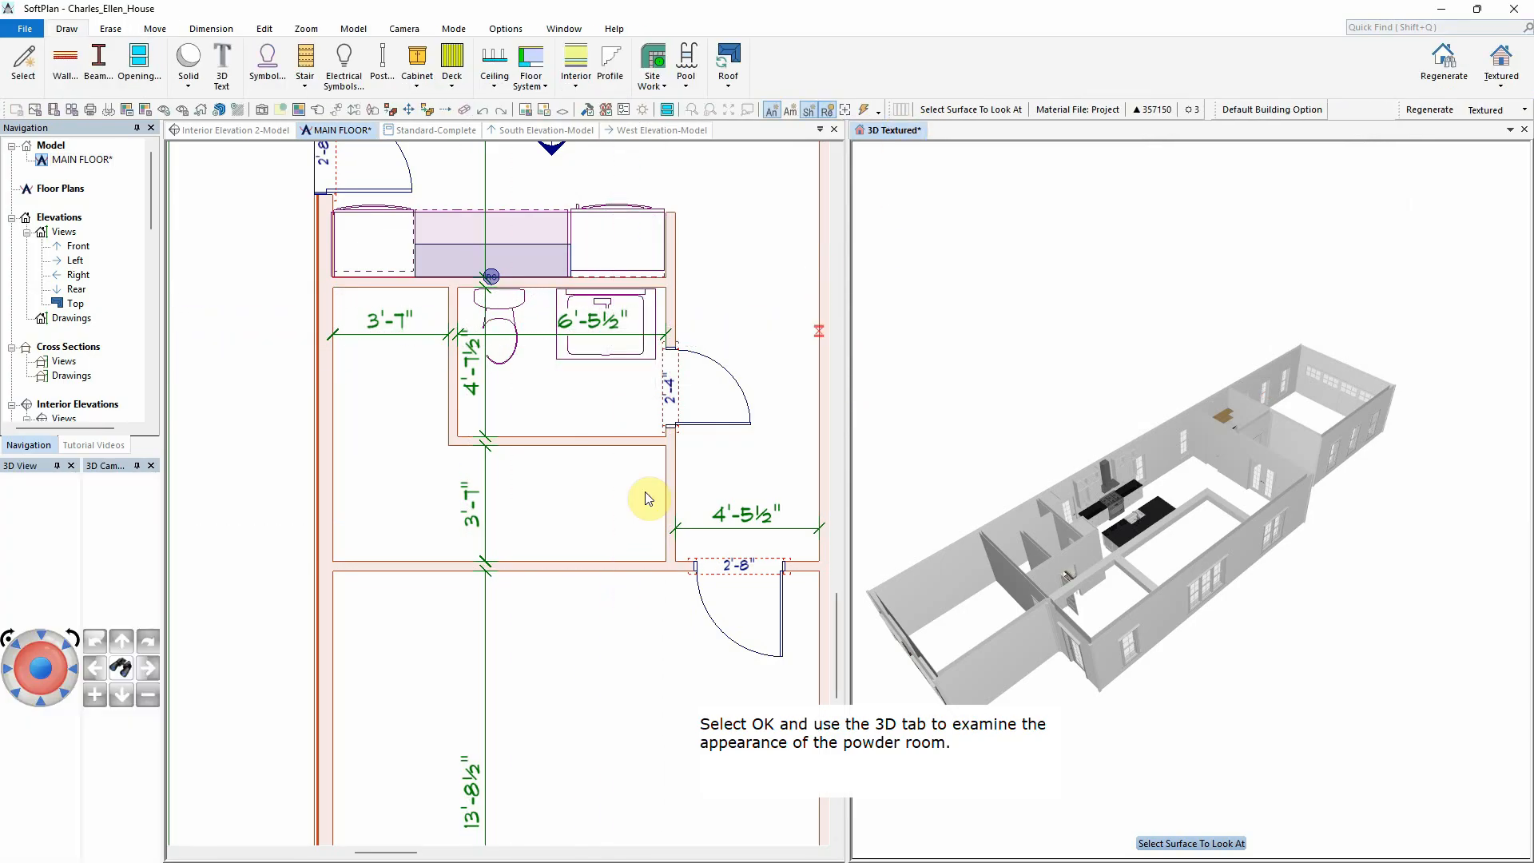
click(1068, 533)
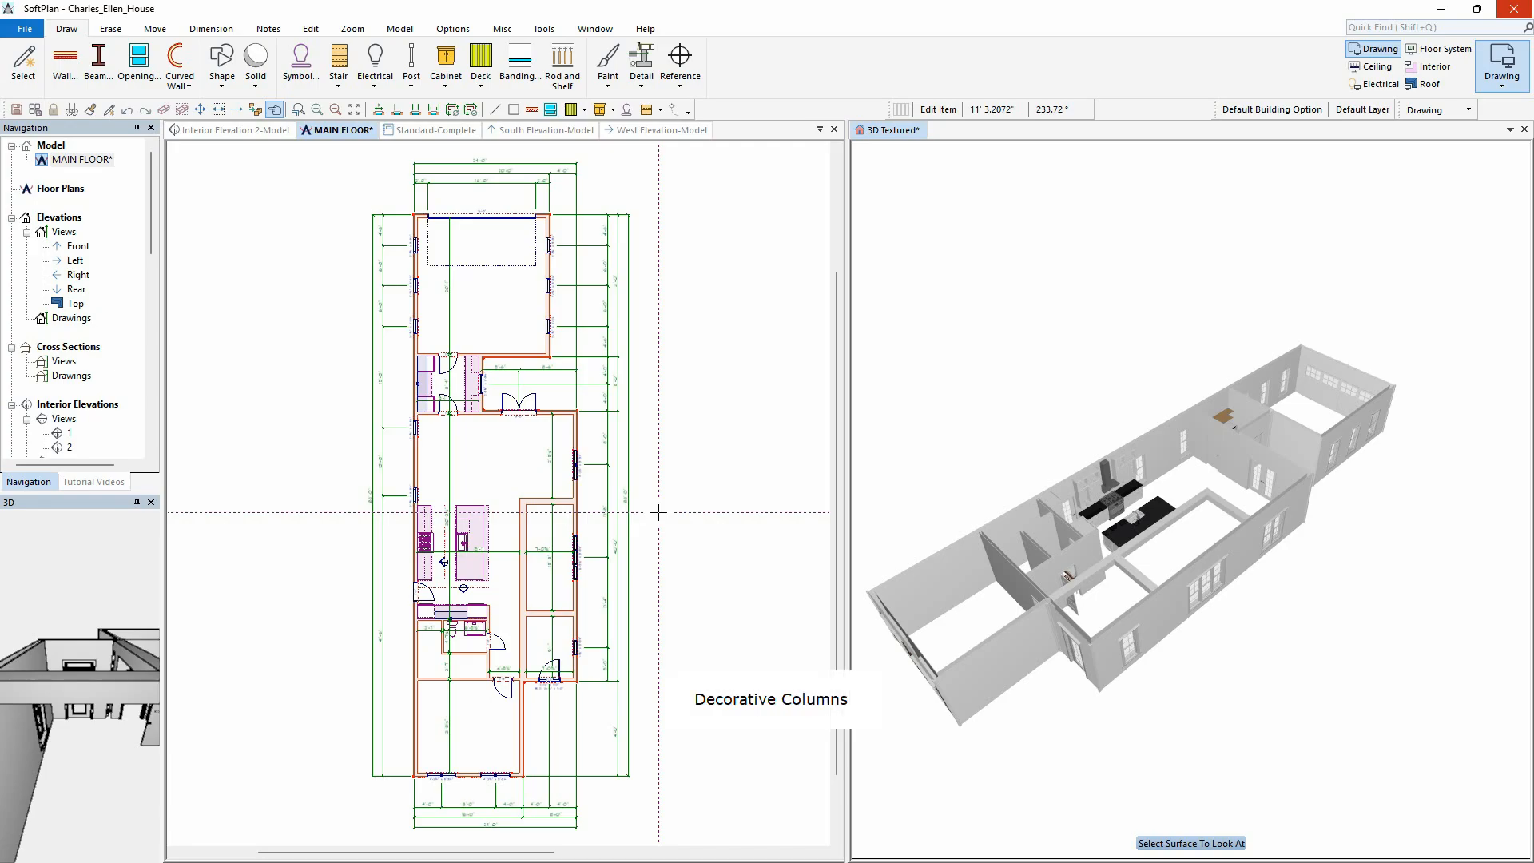
Step: Place the Decorative library's column-panels post at the corner where the living area's two 11.25" partition walls meet, at the kitchen-side upper end
scroll(554, 604, up, 4)
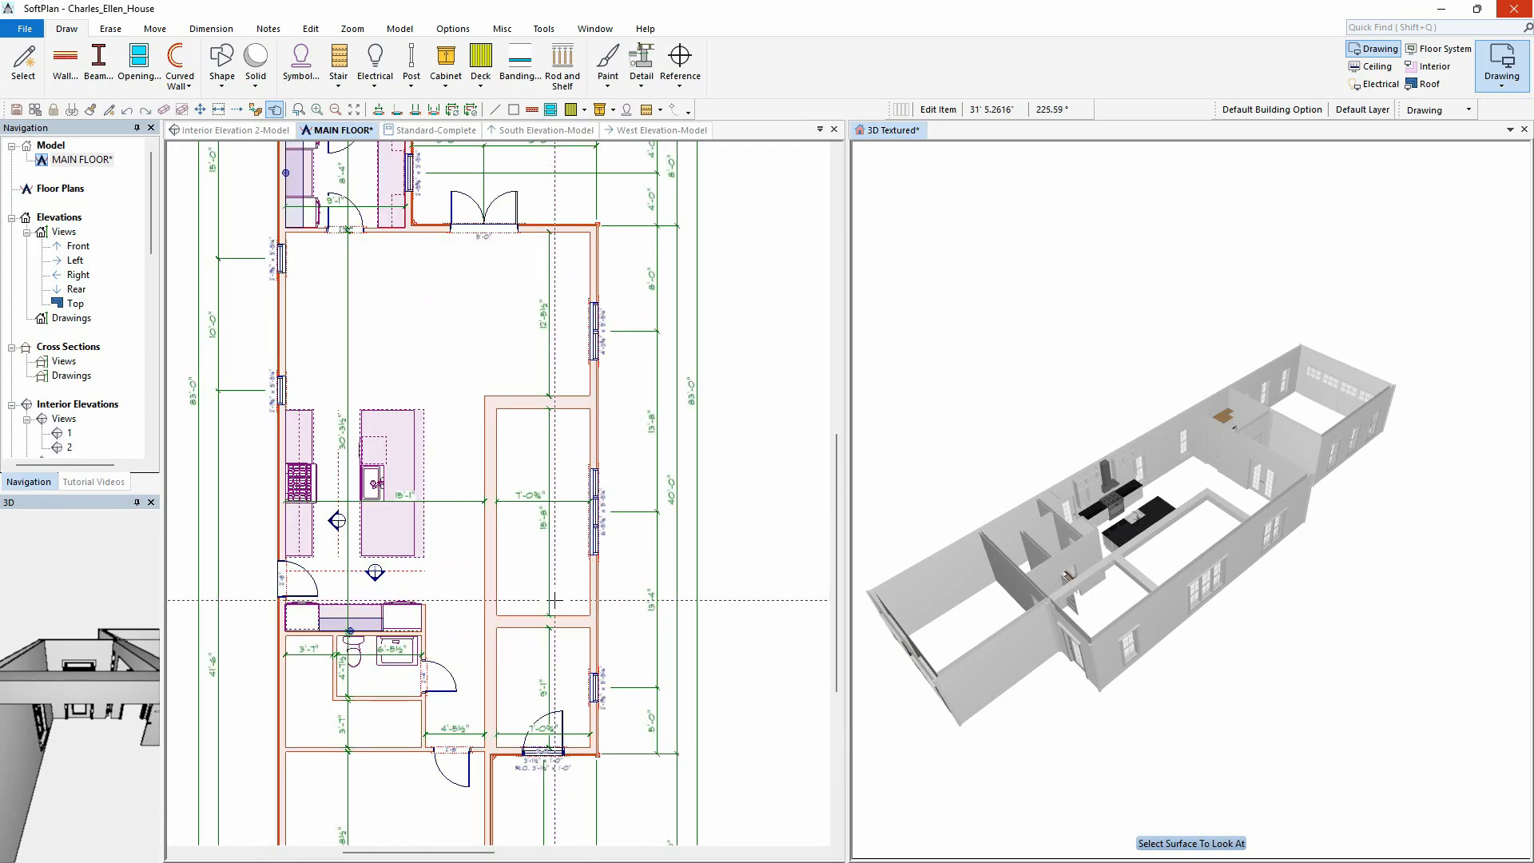
middle_drag(550, 511, 548, 445)
scroll(575, 456, up, 2)
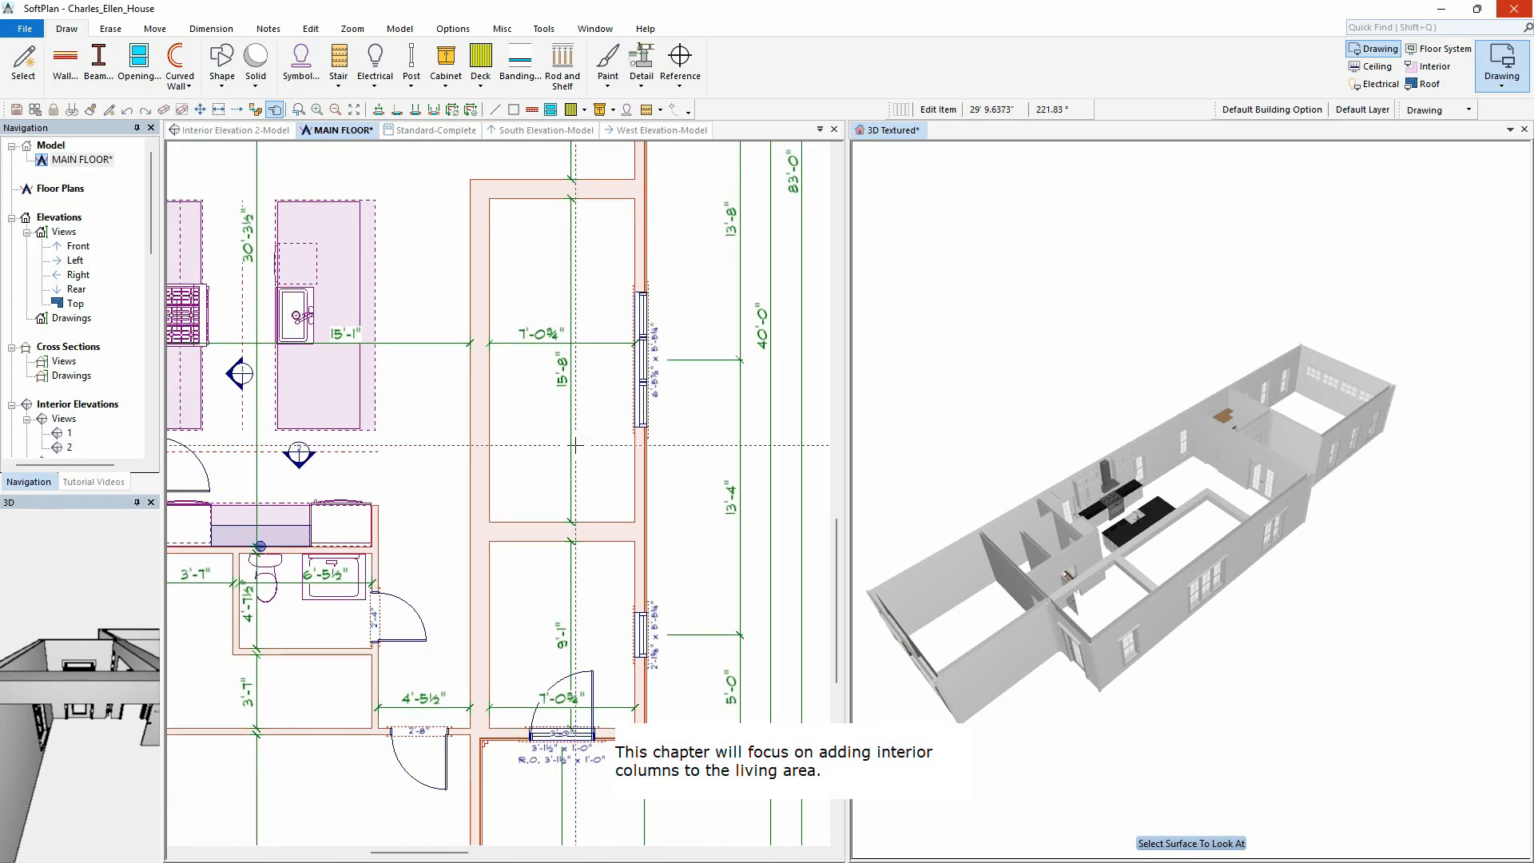
right_click(399, 231)
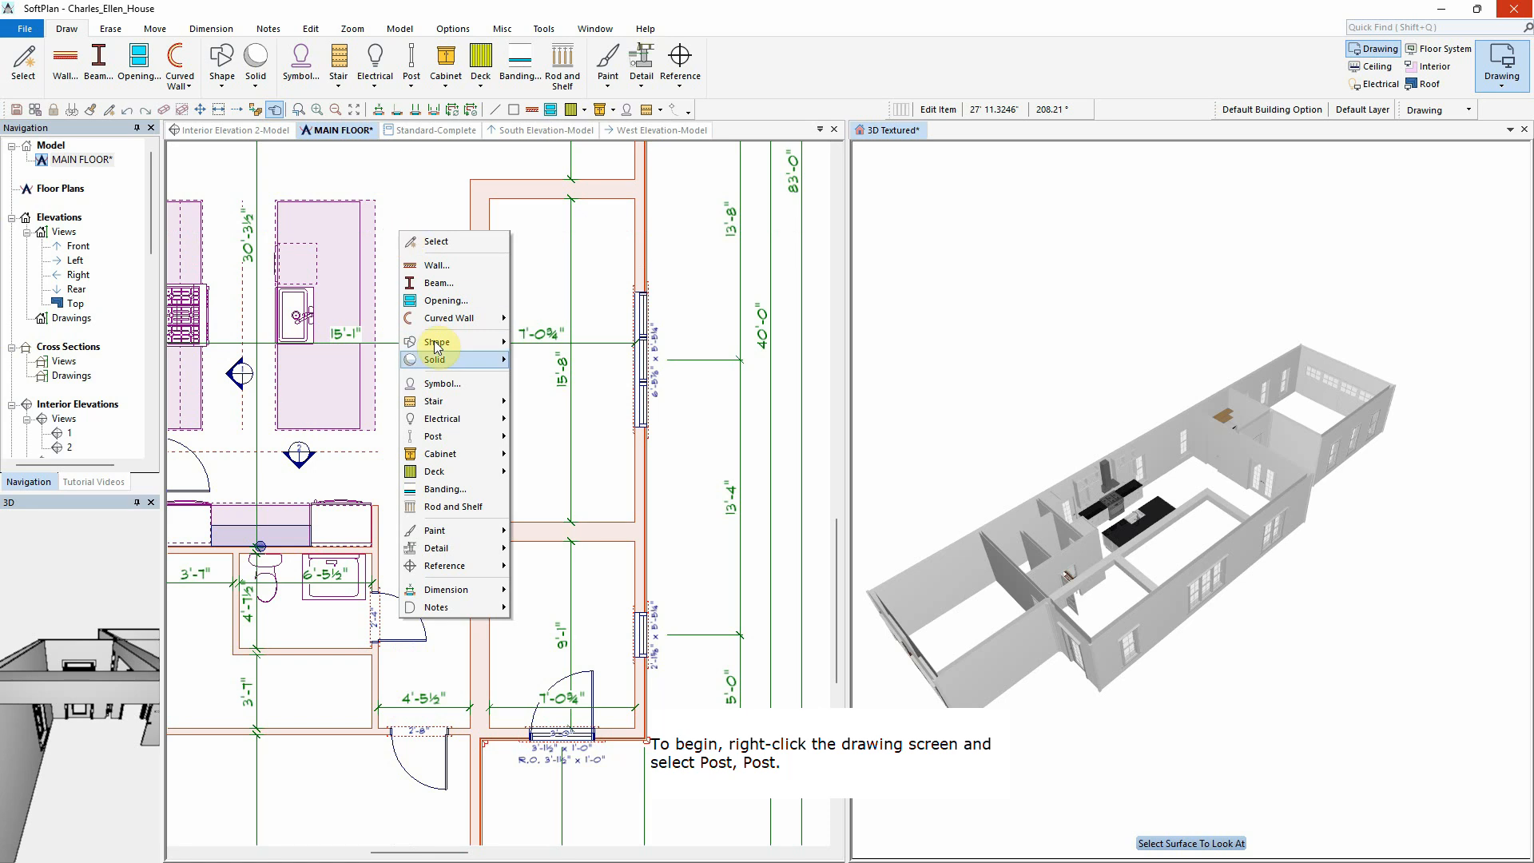
mouse_move(471, 437)
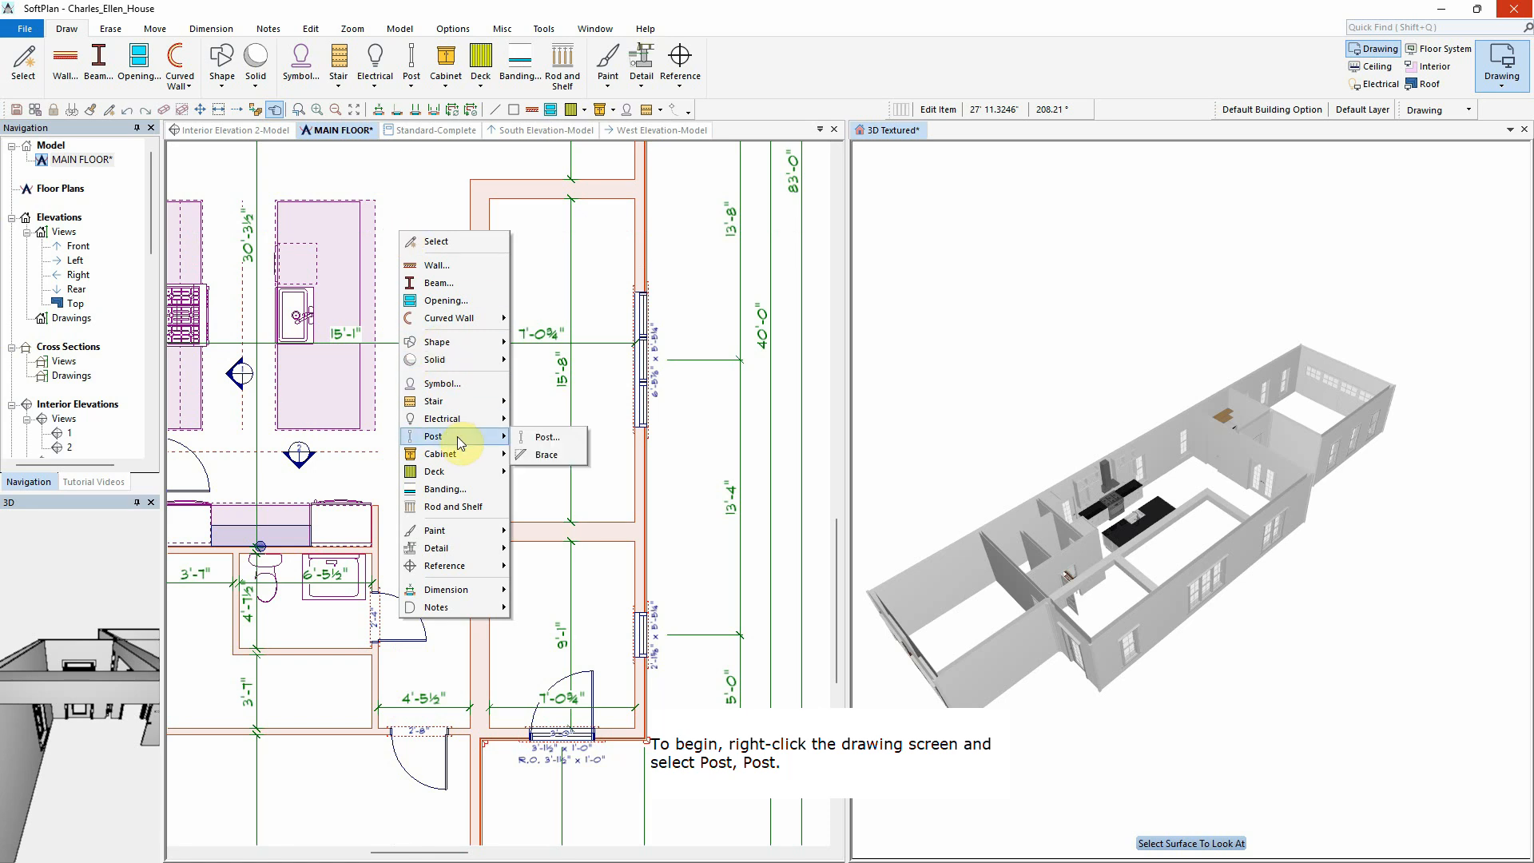
click(538, 439)
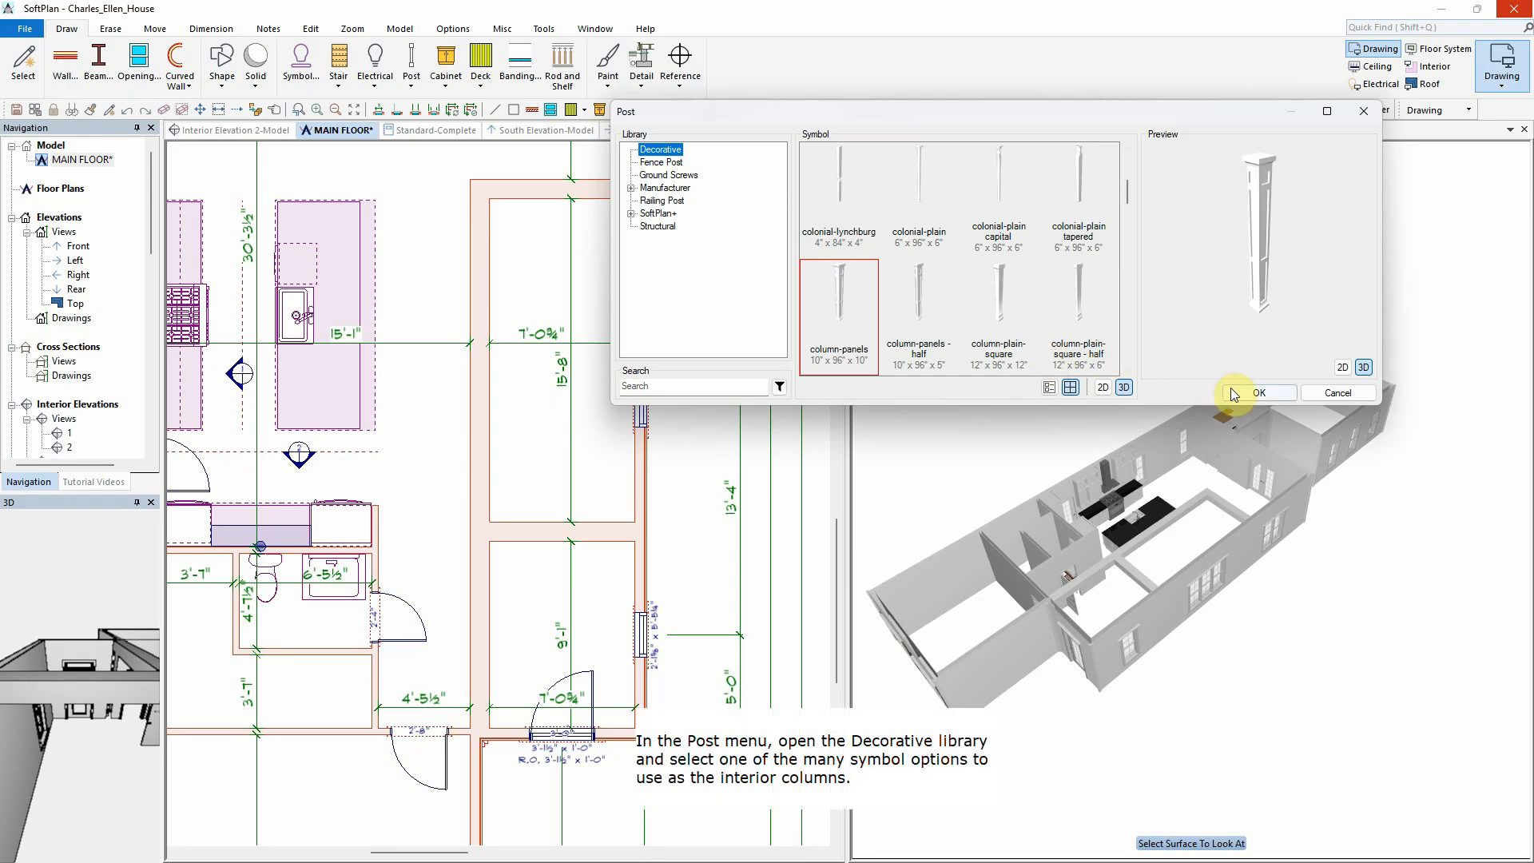
click(1258, 393)
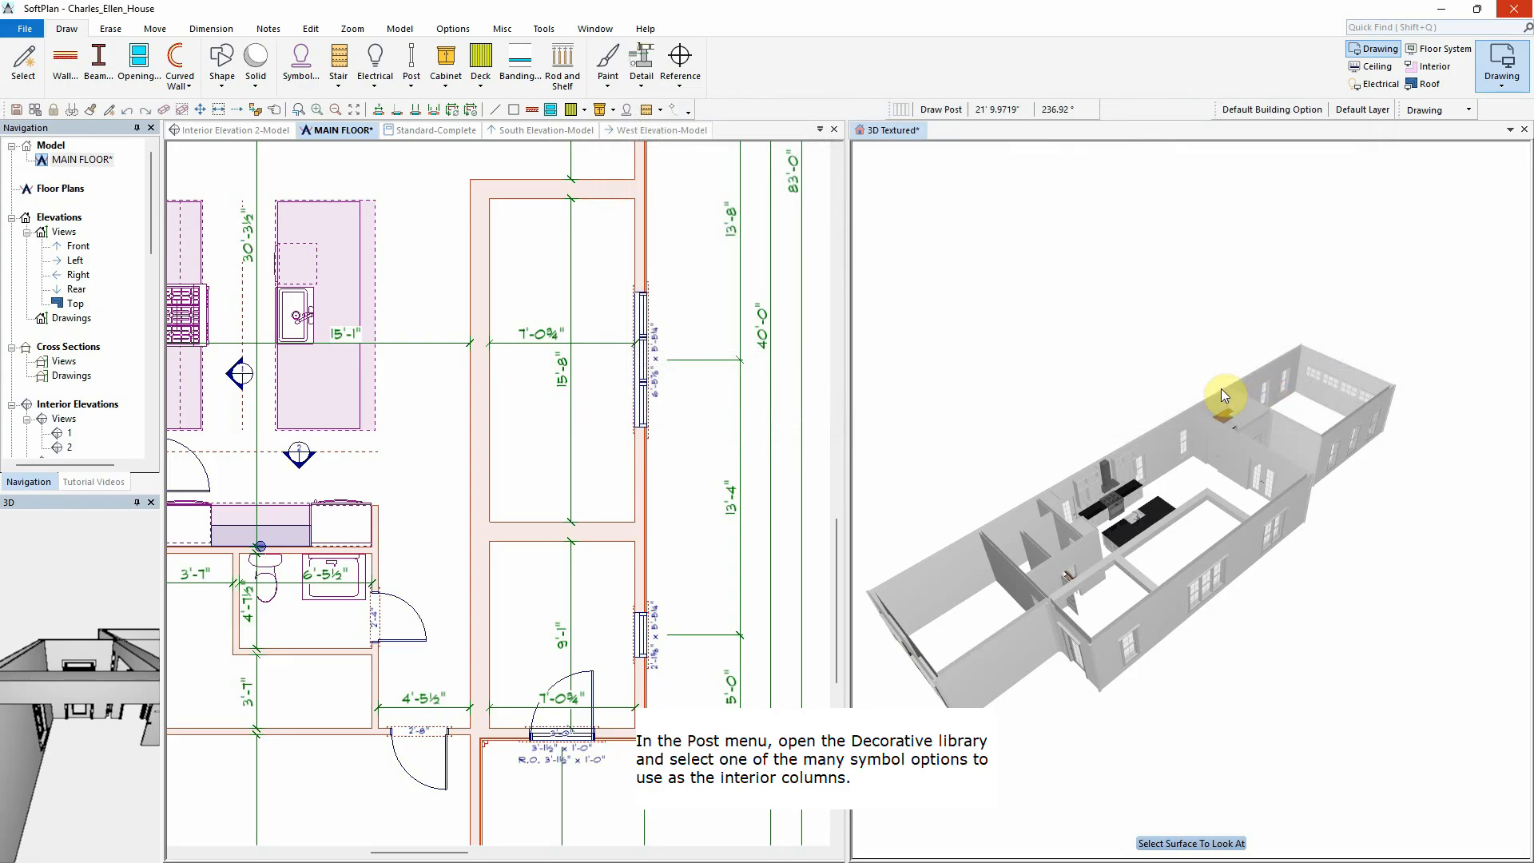
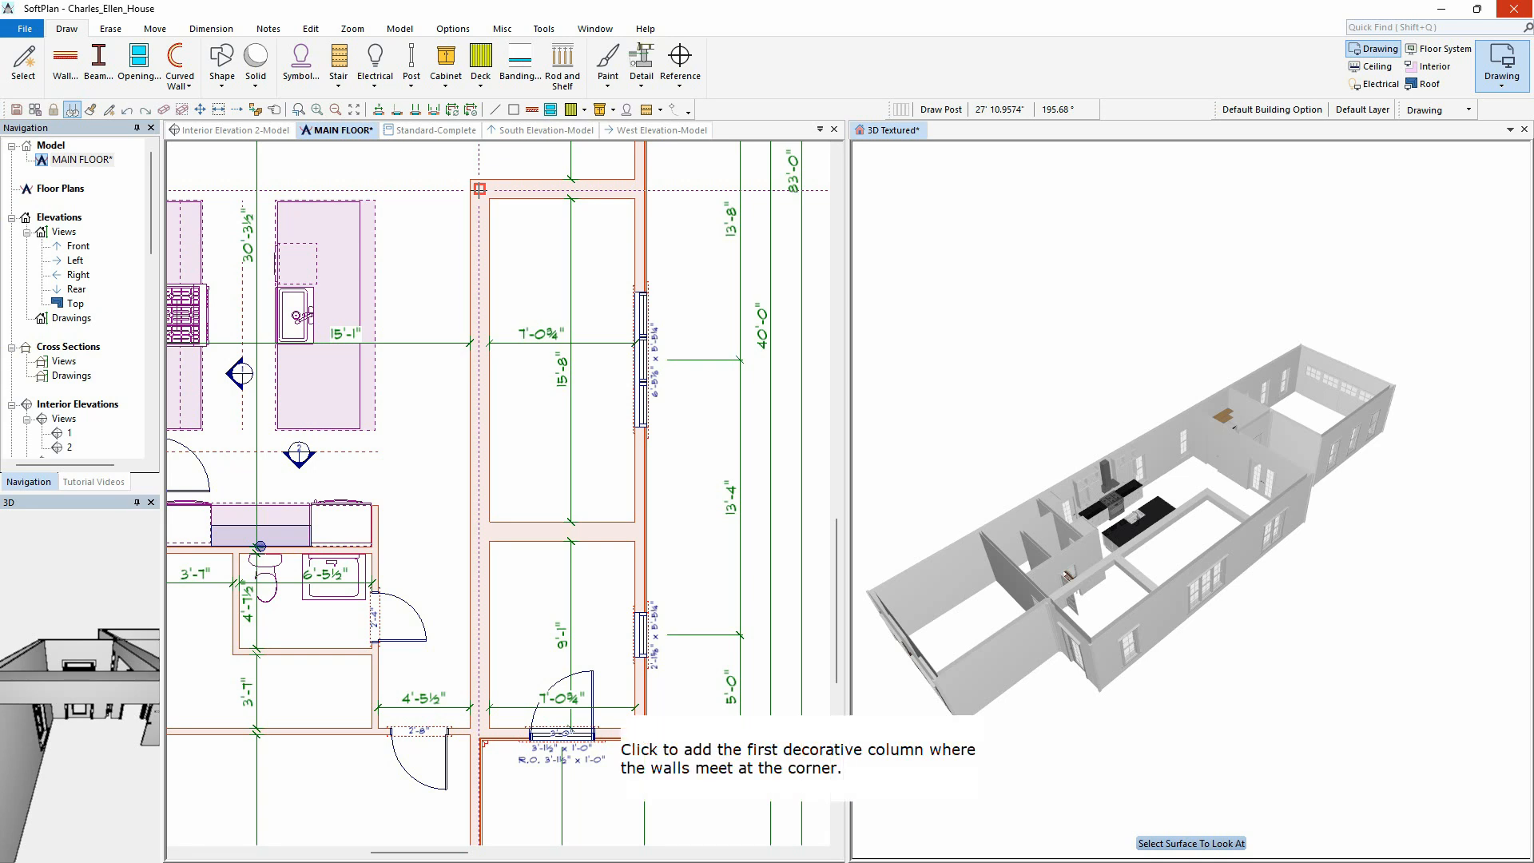
click(480, 189)
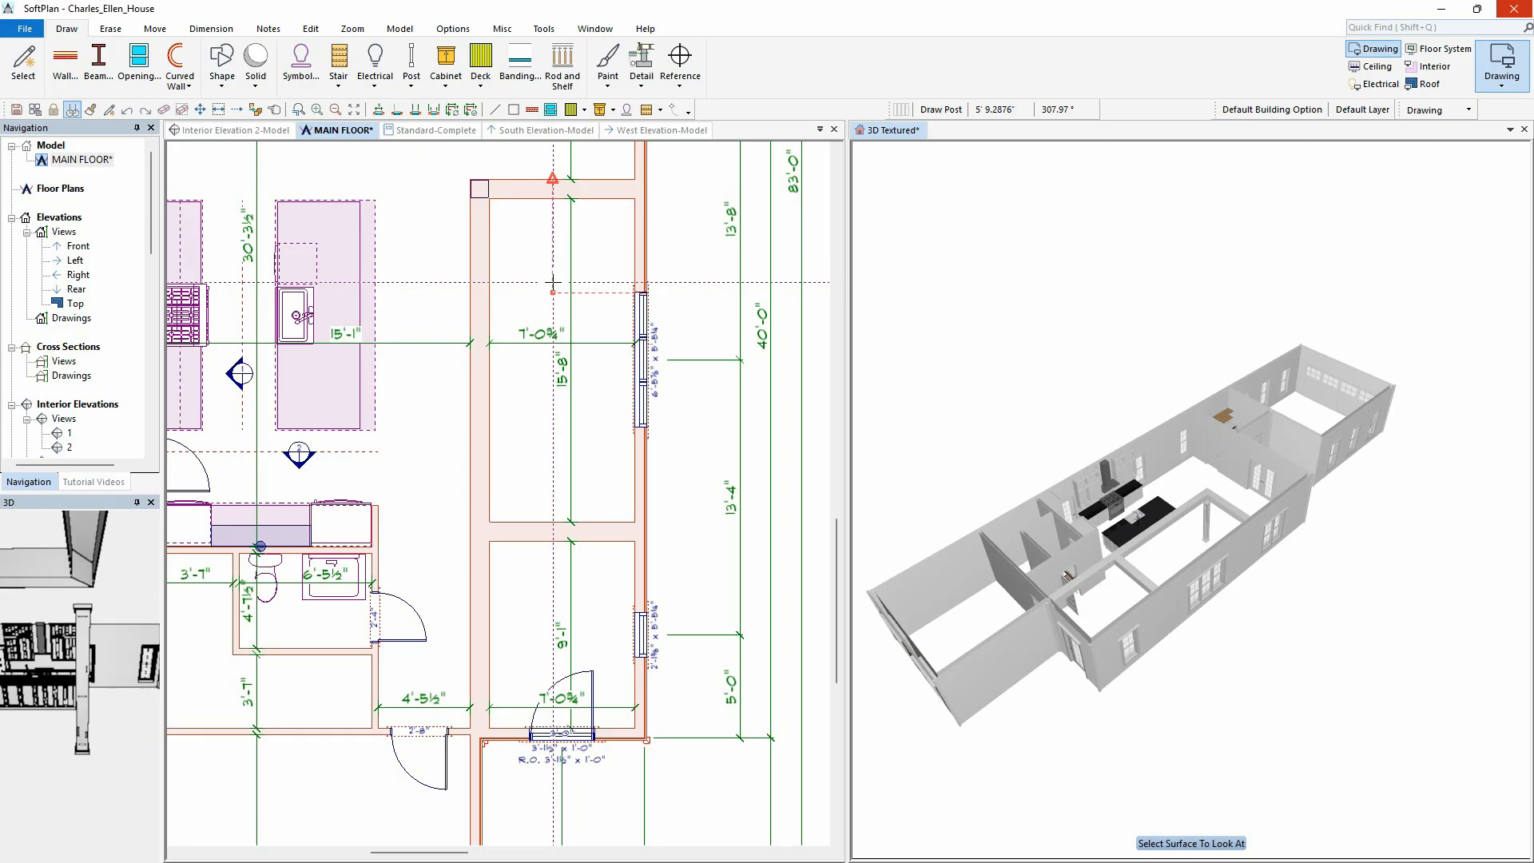
Step: Look at the new corner column up close in 3D and set its height to 9' and its texture to Solid Fill
click(890, 130)
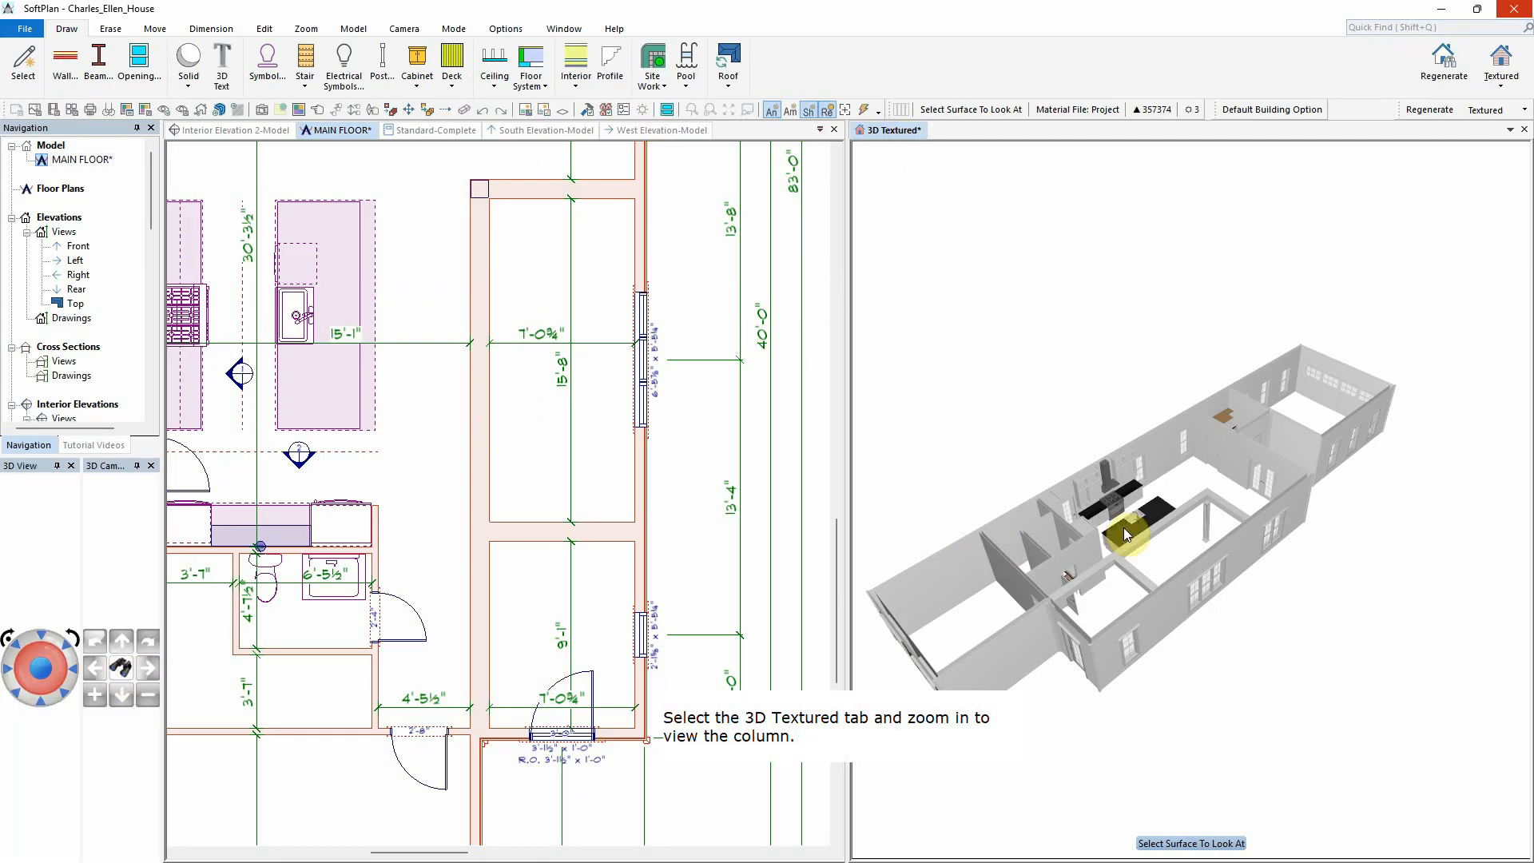
click(1205, 511)
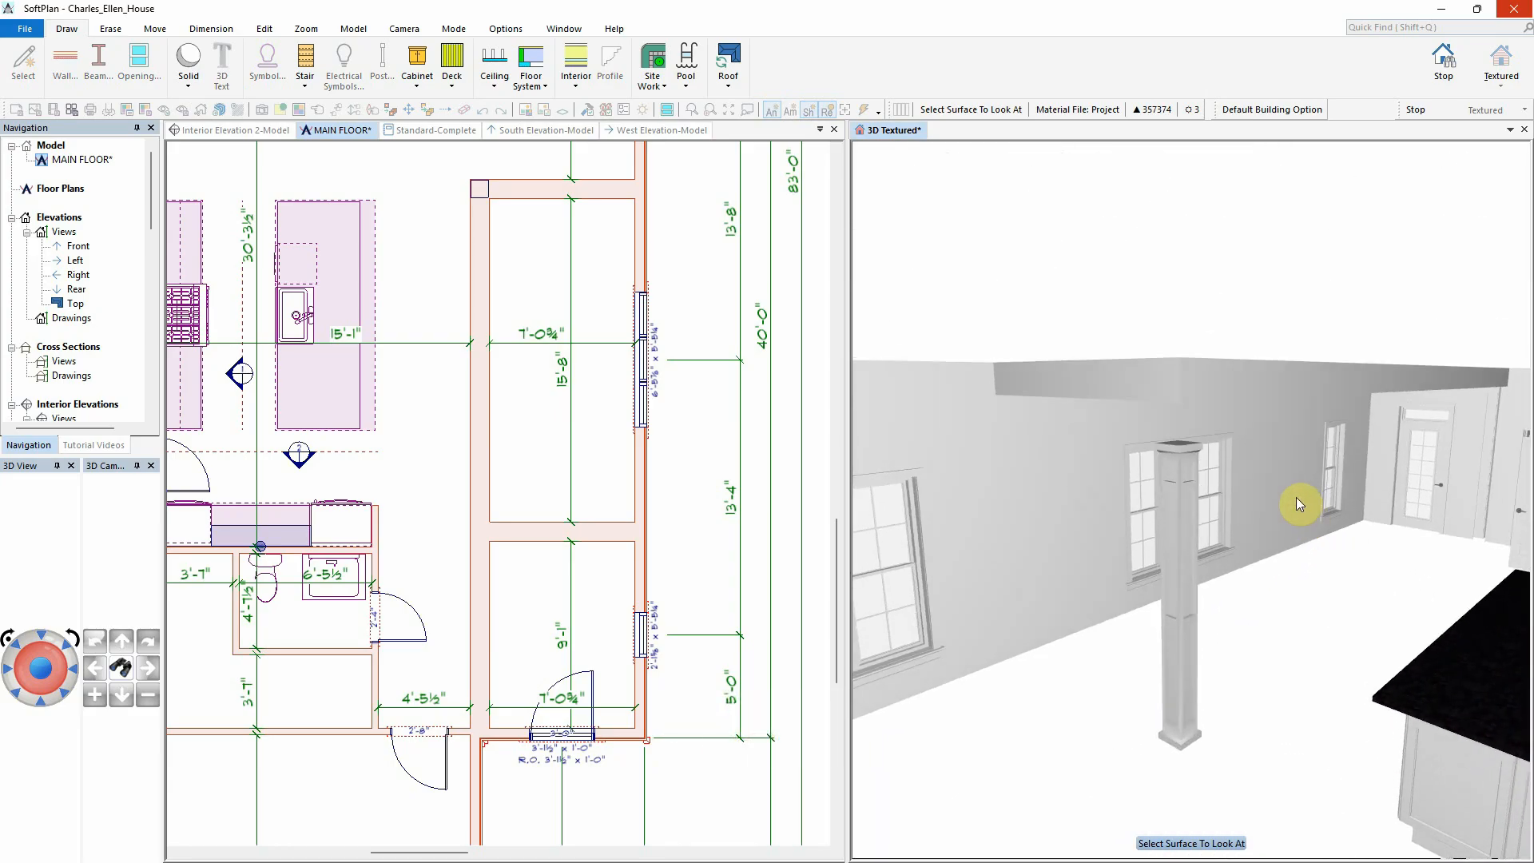
right_click(1176, 567)
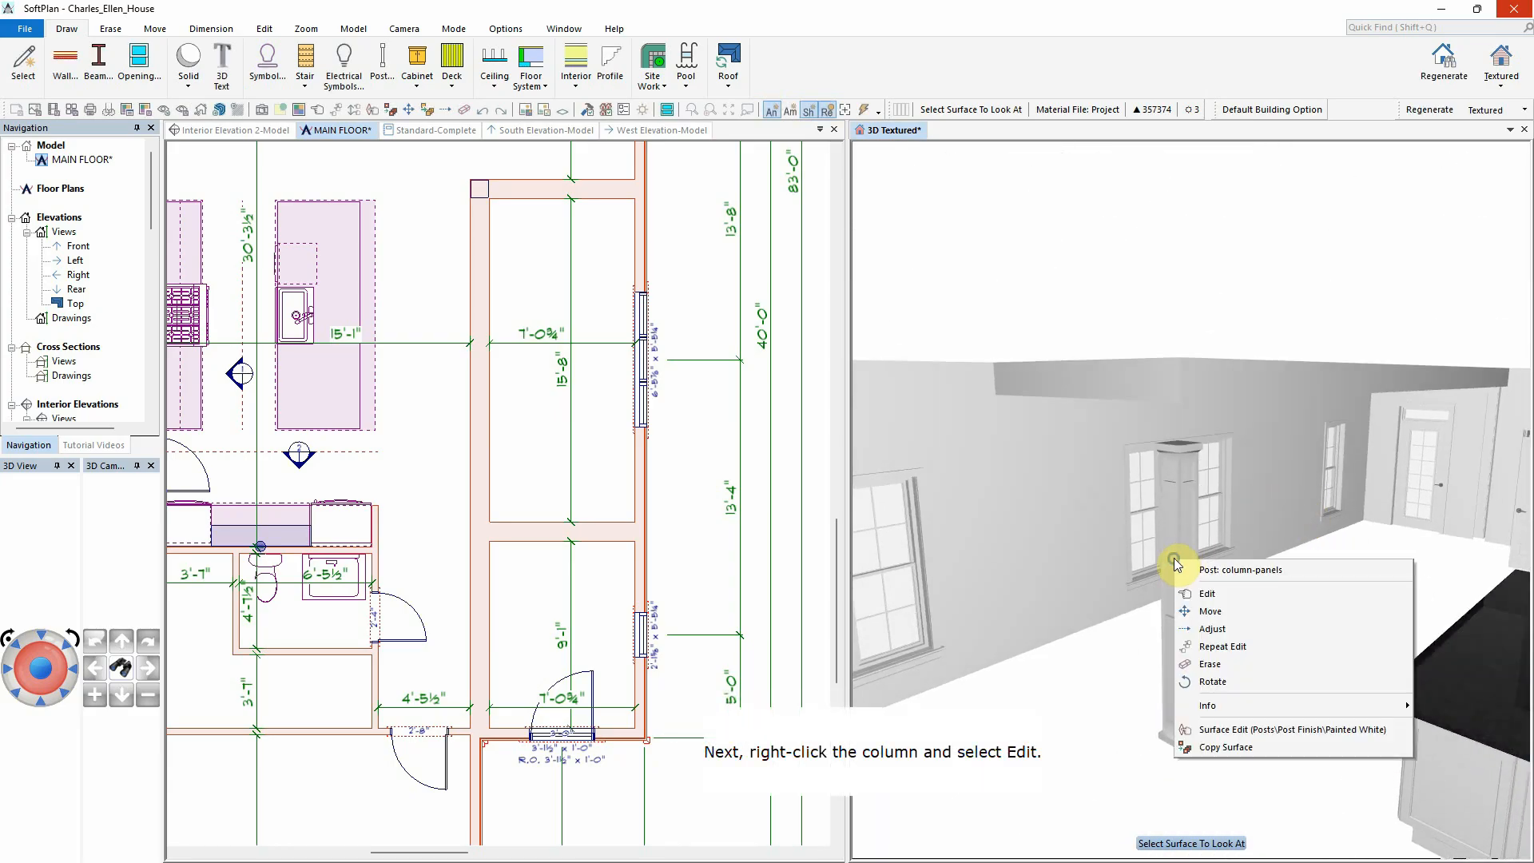
click(1207, 594)
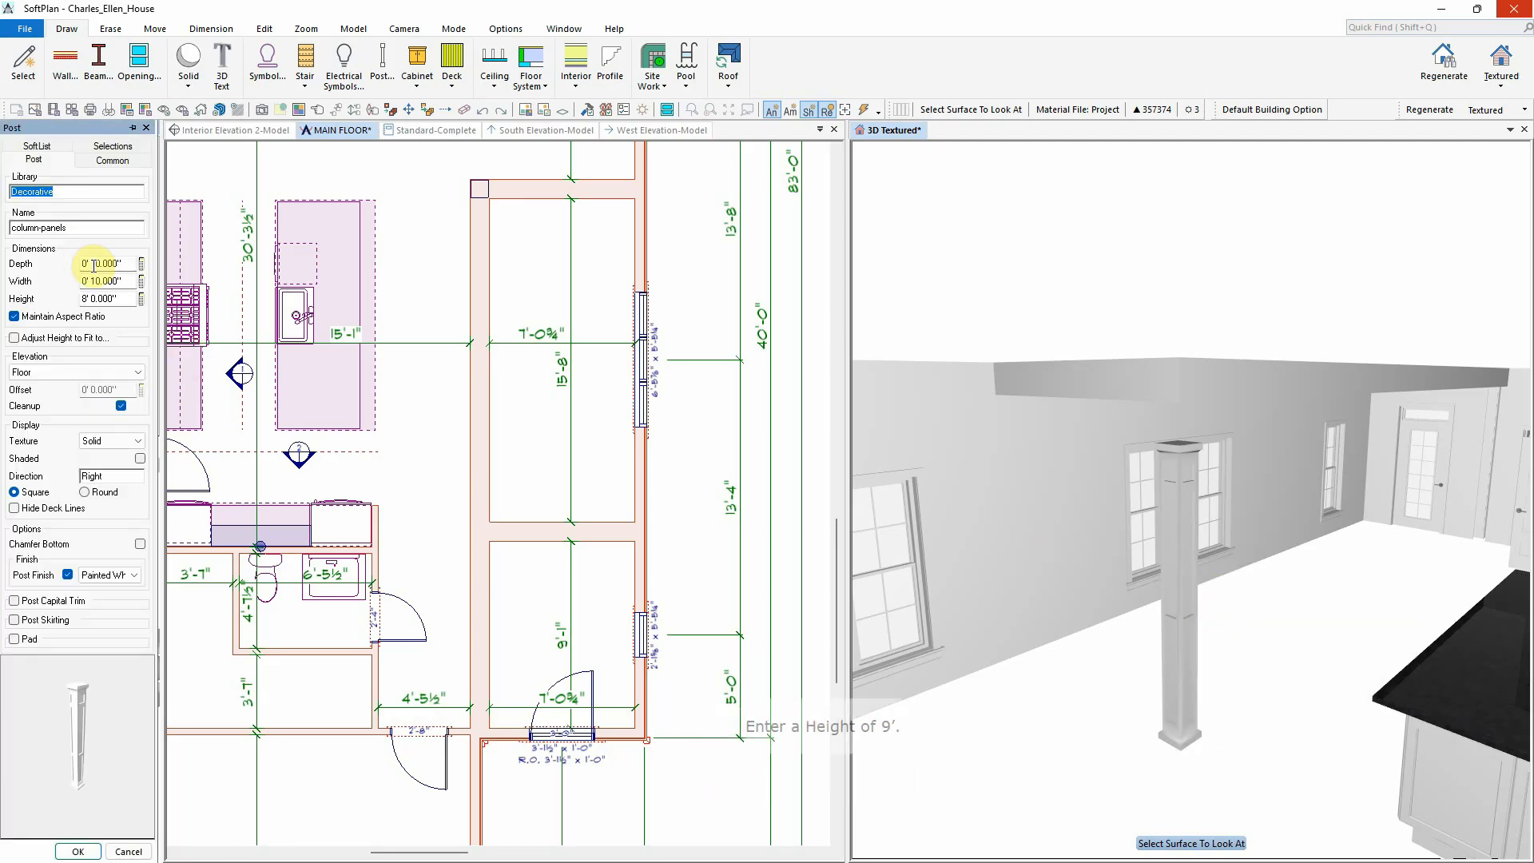
click(124, 299)
text(9)
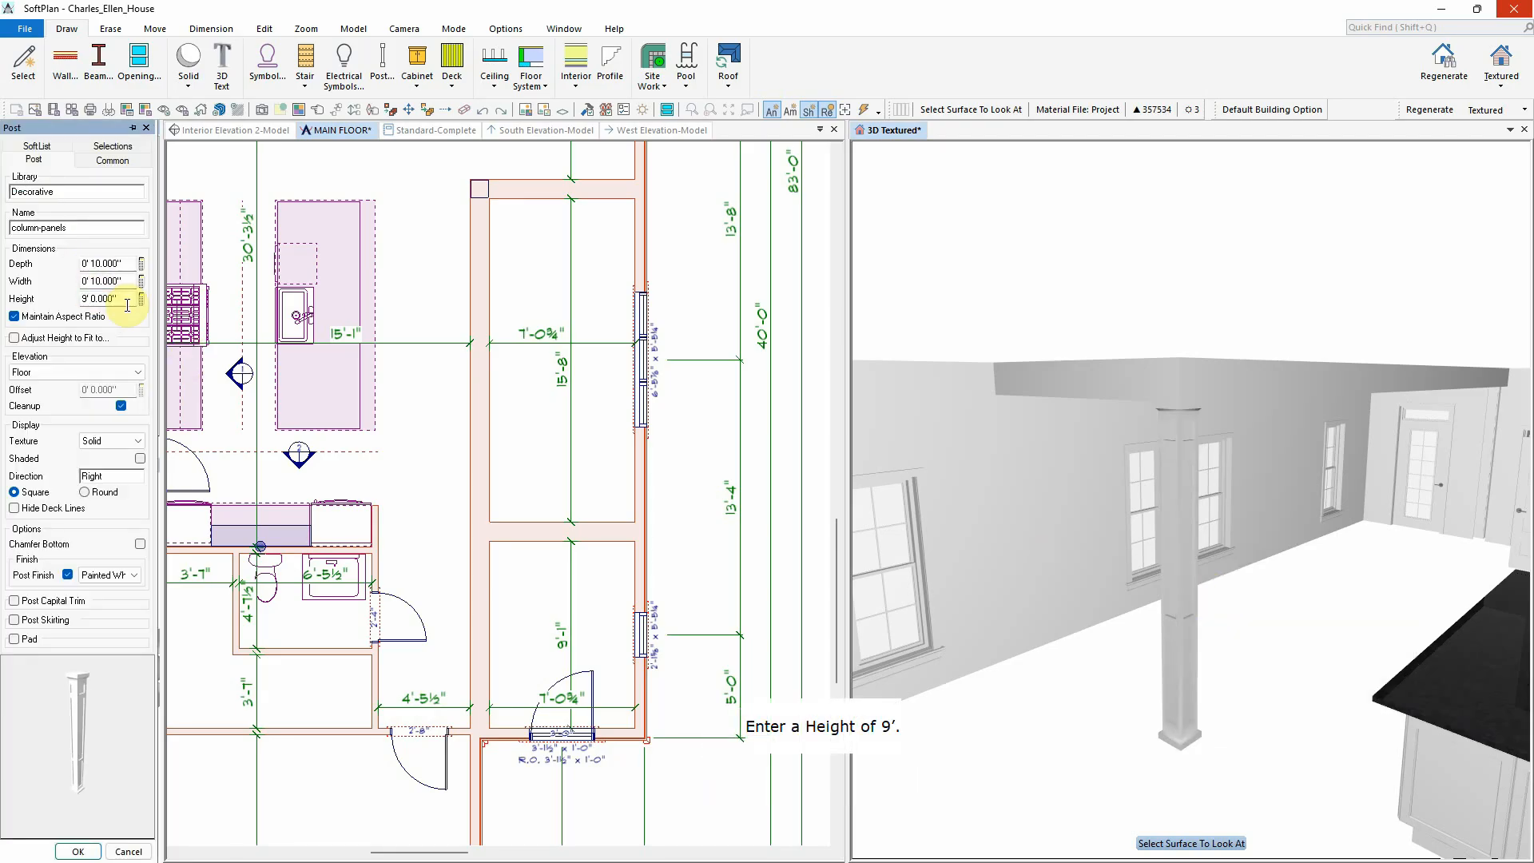
click(130, 441)
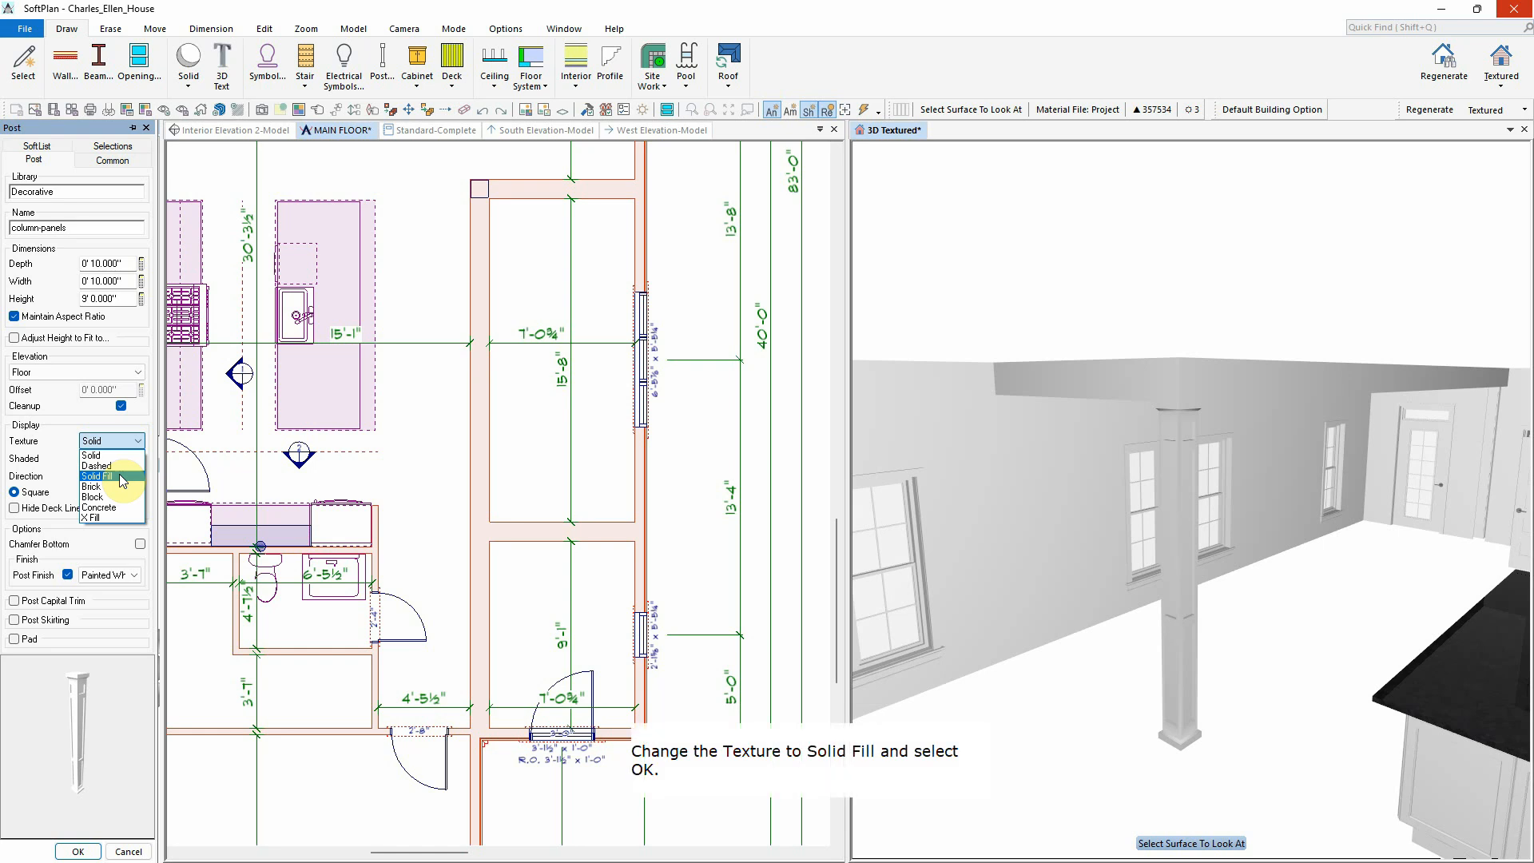
click(122, 478)
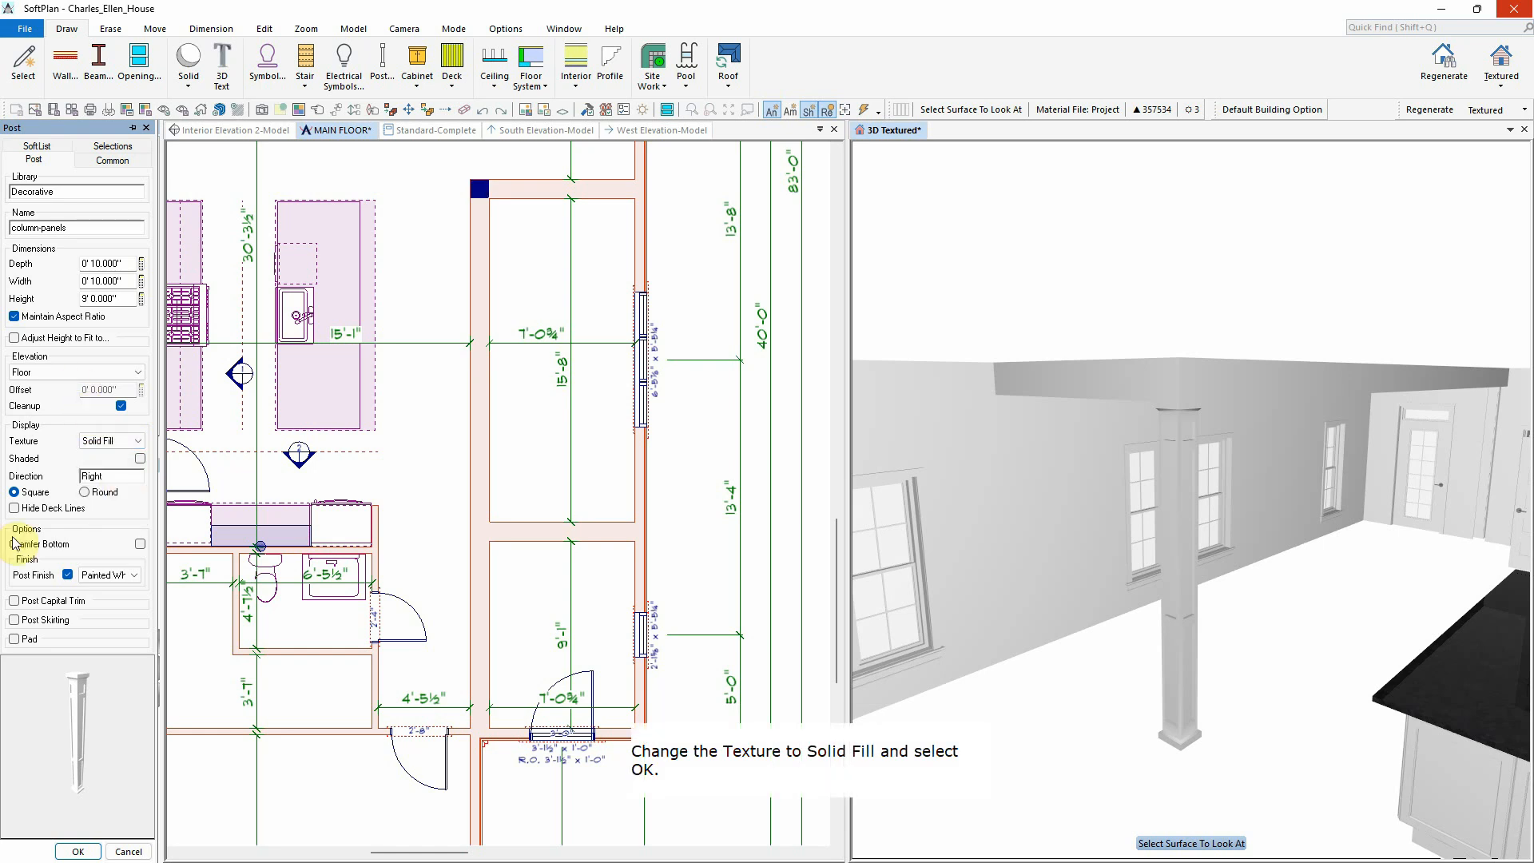
click(80, 850)
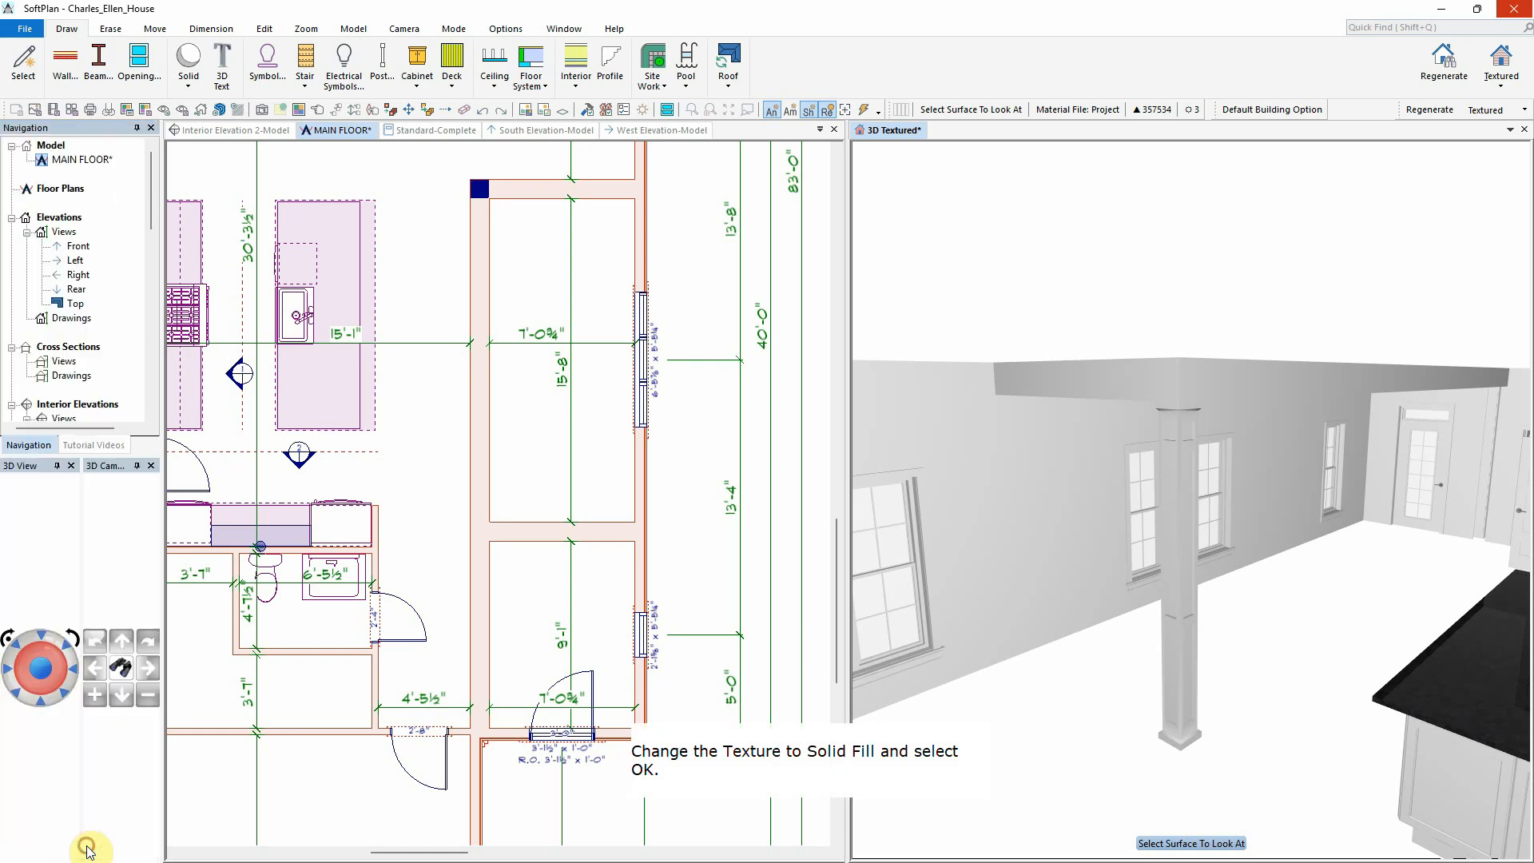
Step: Reuse the edited column's settings with Draw Select to place matching columns at the other junctions and ends of the 11.25" partition walls
click(401, 396)
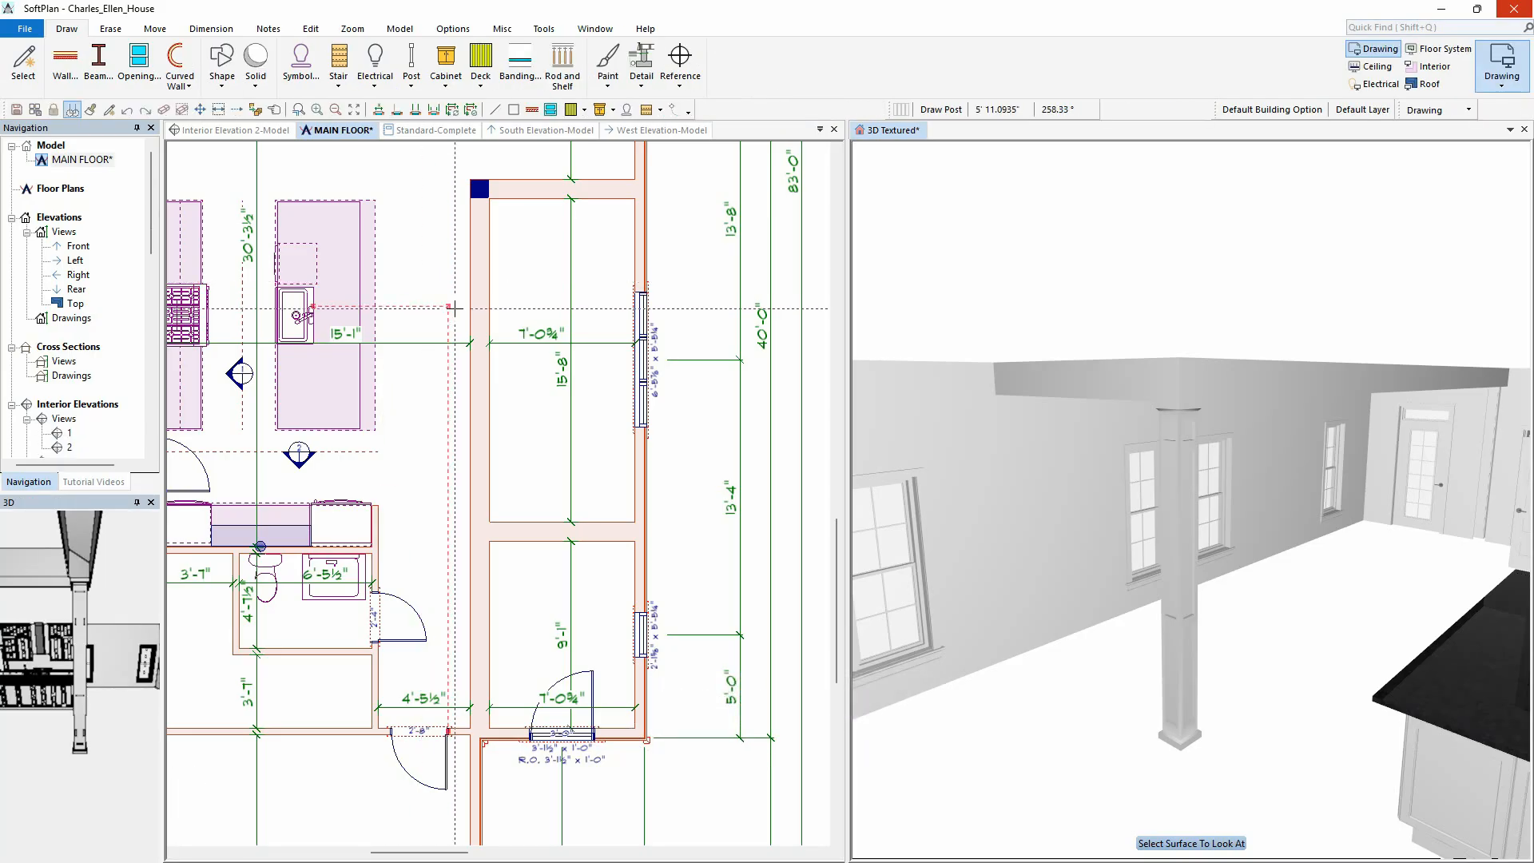
right_click(479, 188)
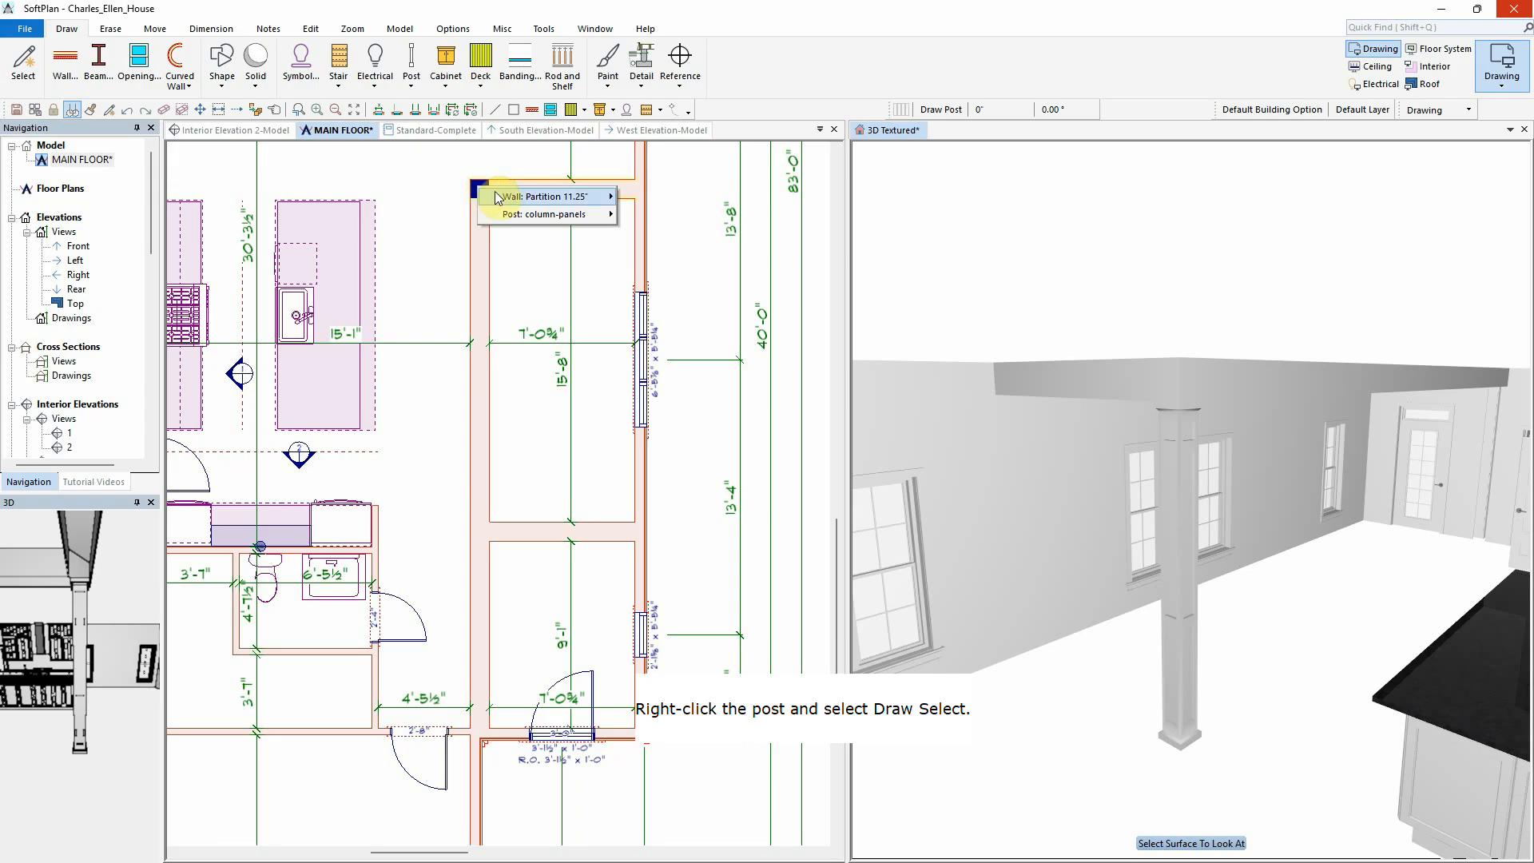
mouse_move(564, 214)
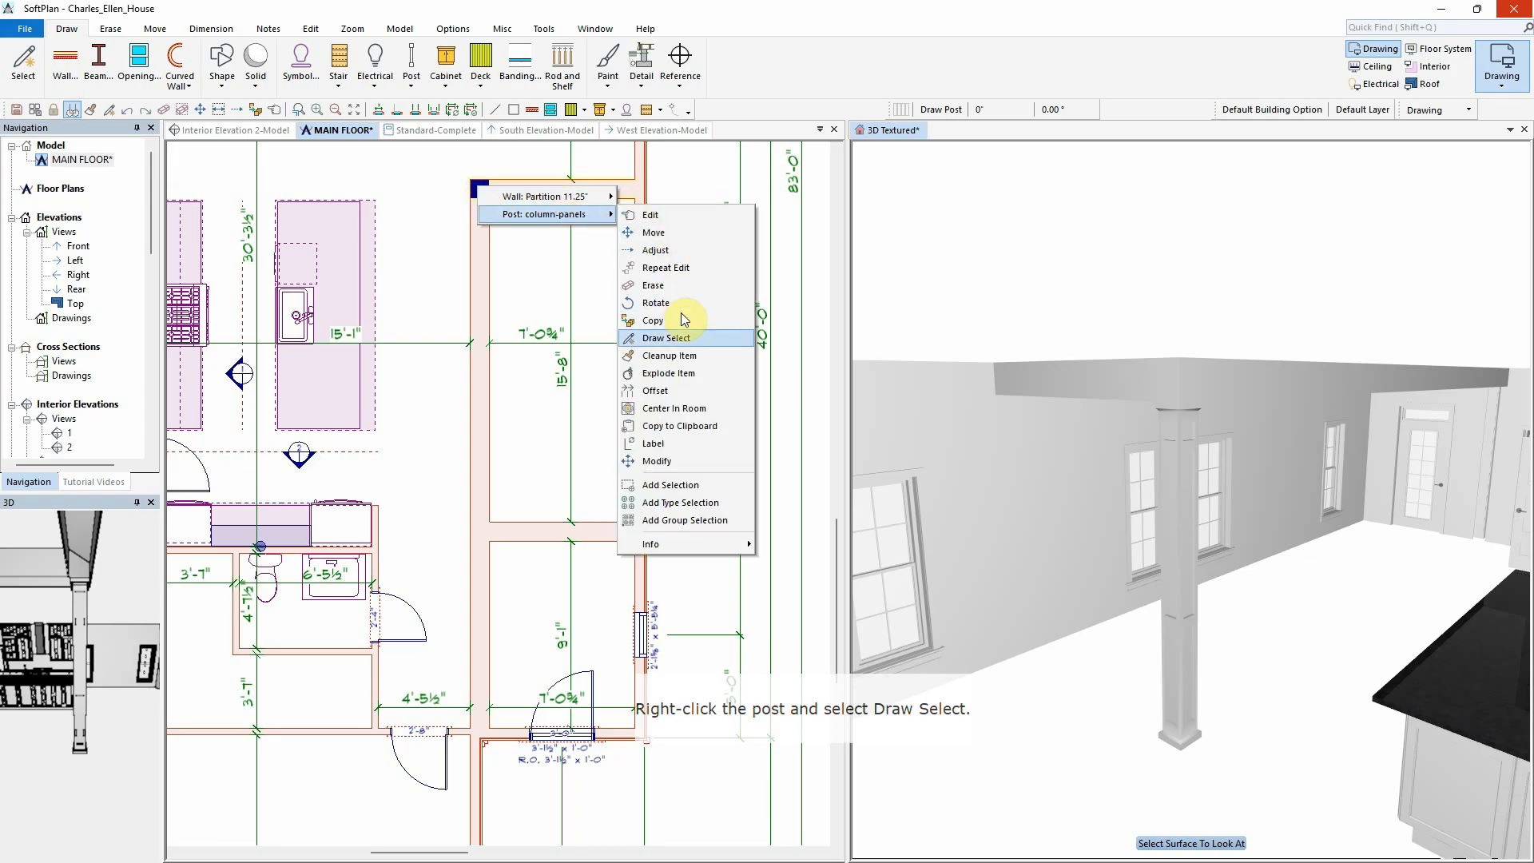
click(685, 339)
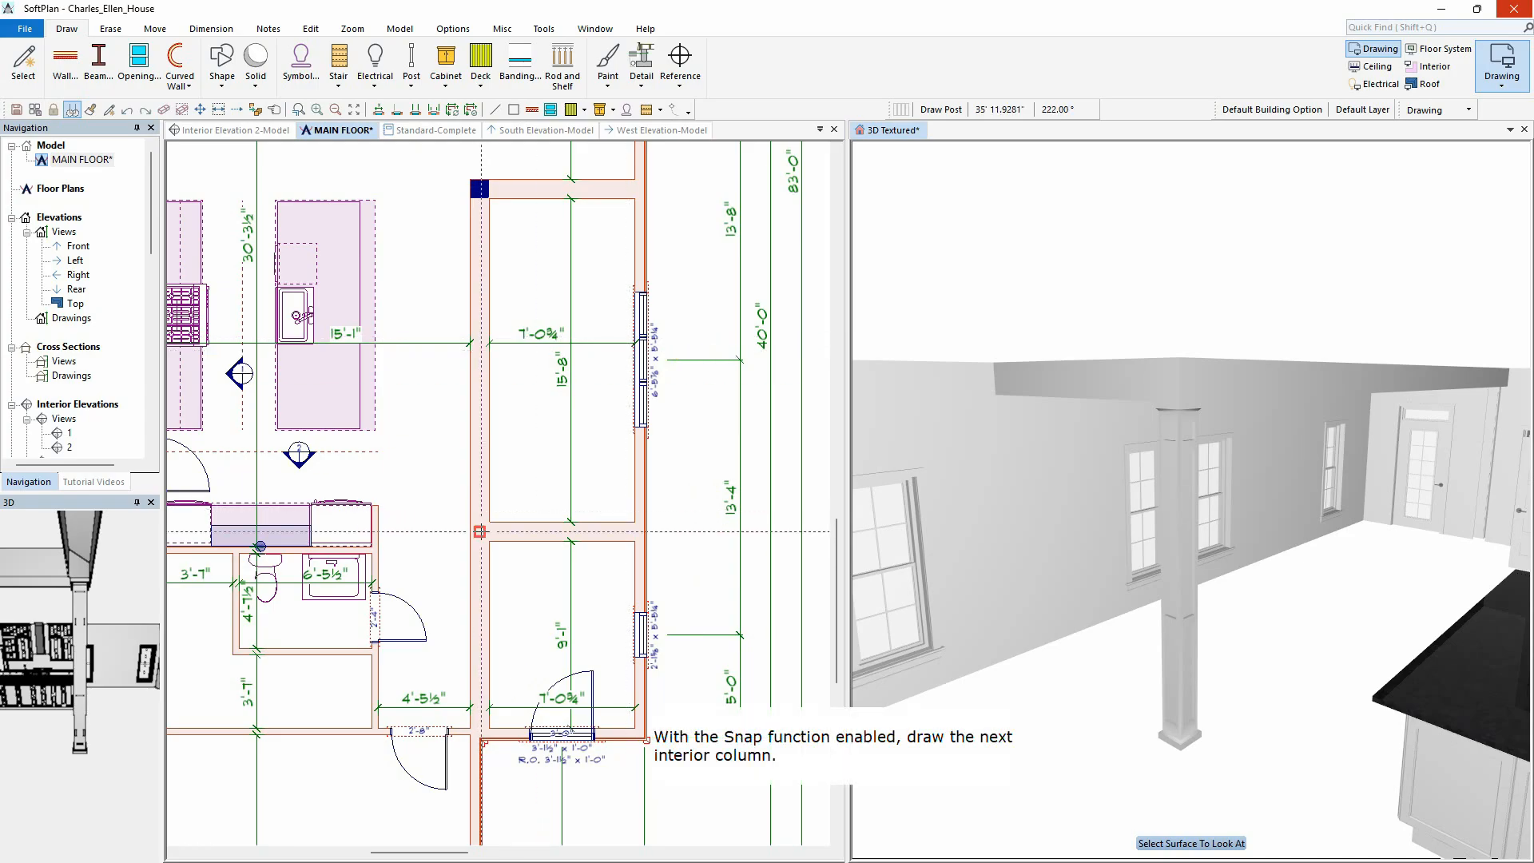
click(480, 532)
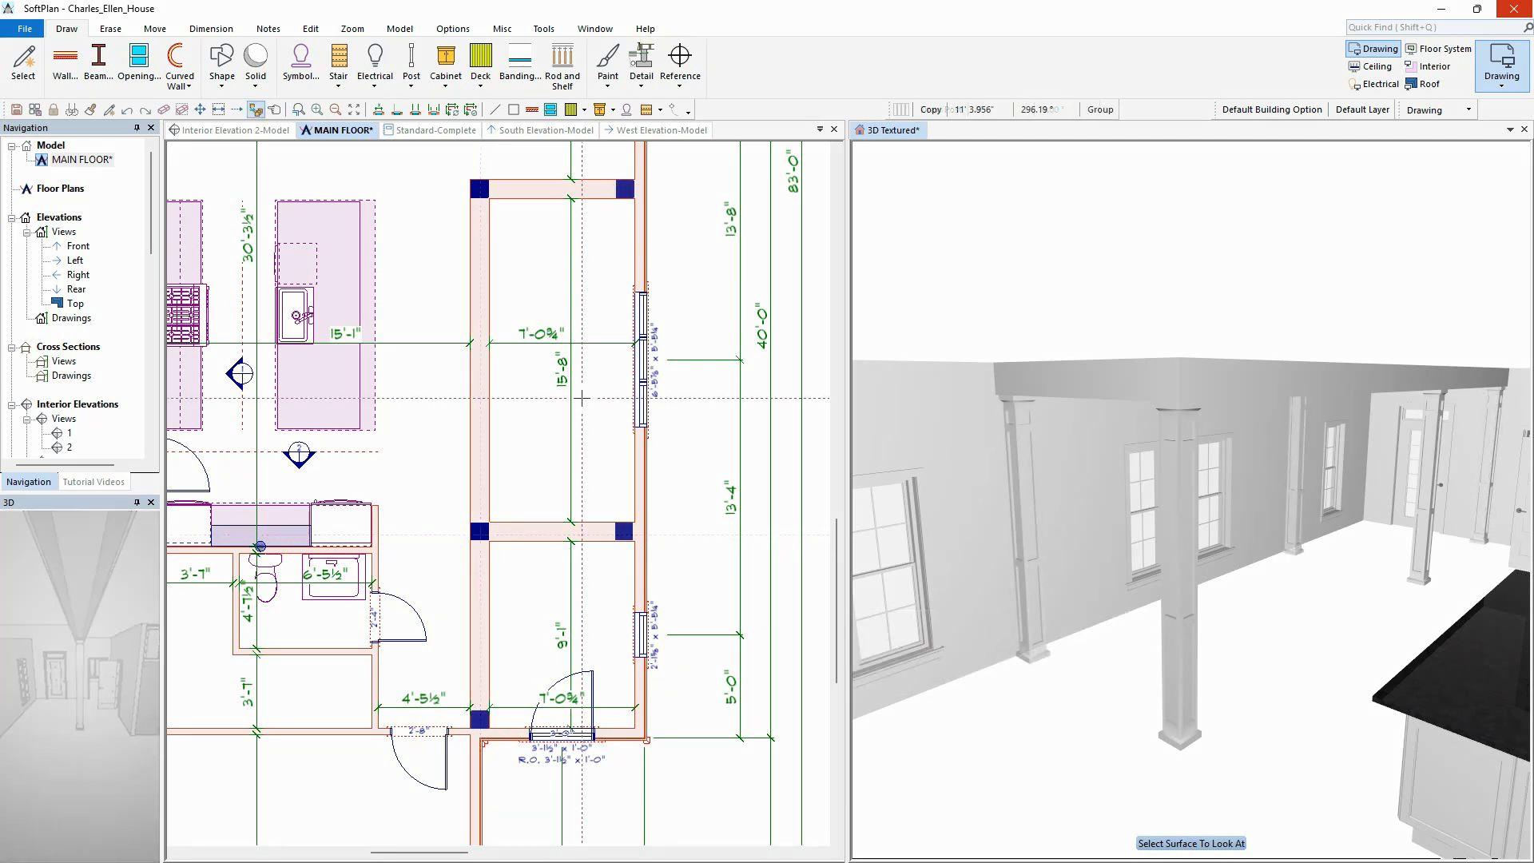
Step: Set the upper horizontal Partition 11.25" wall between the two columns to display as Hidden
right_click(487, 190)
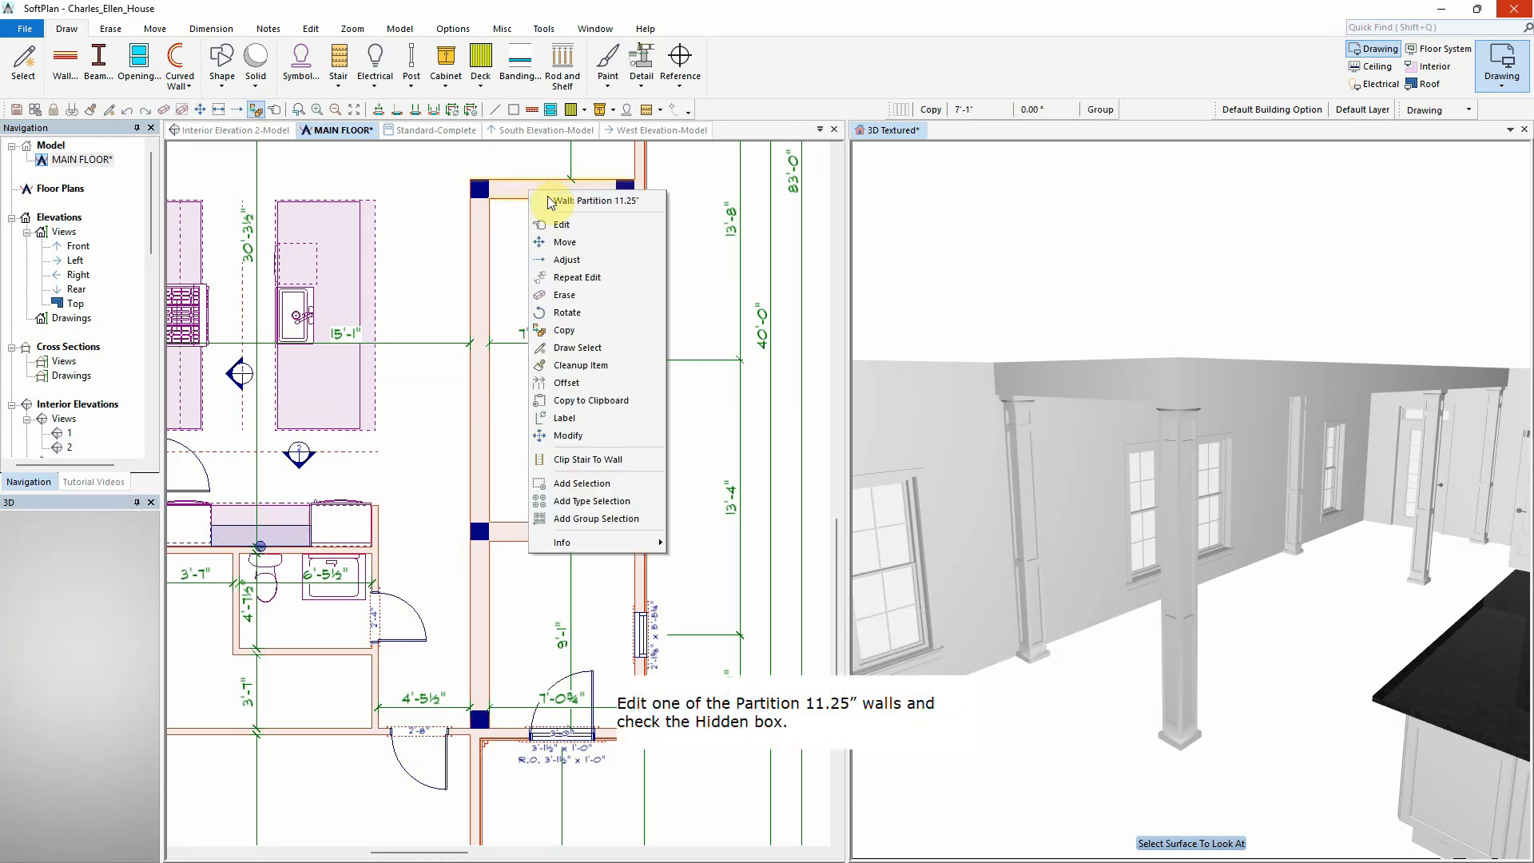
click(583, 222)
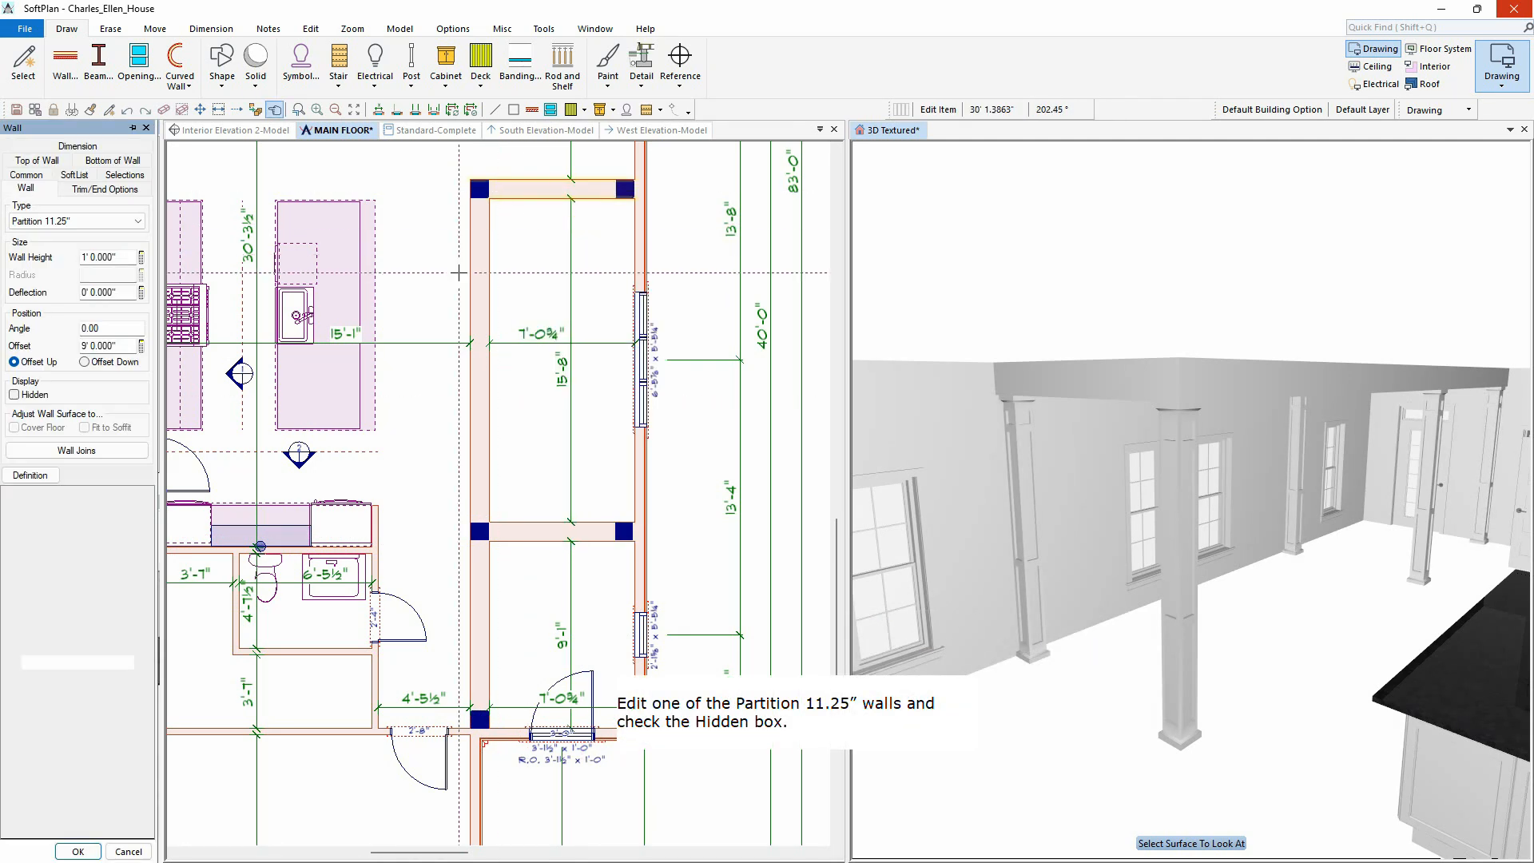
click(30, 394)
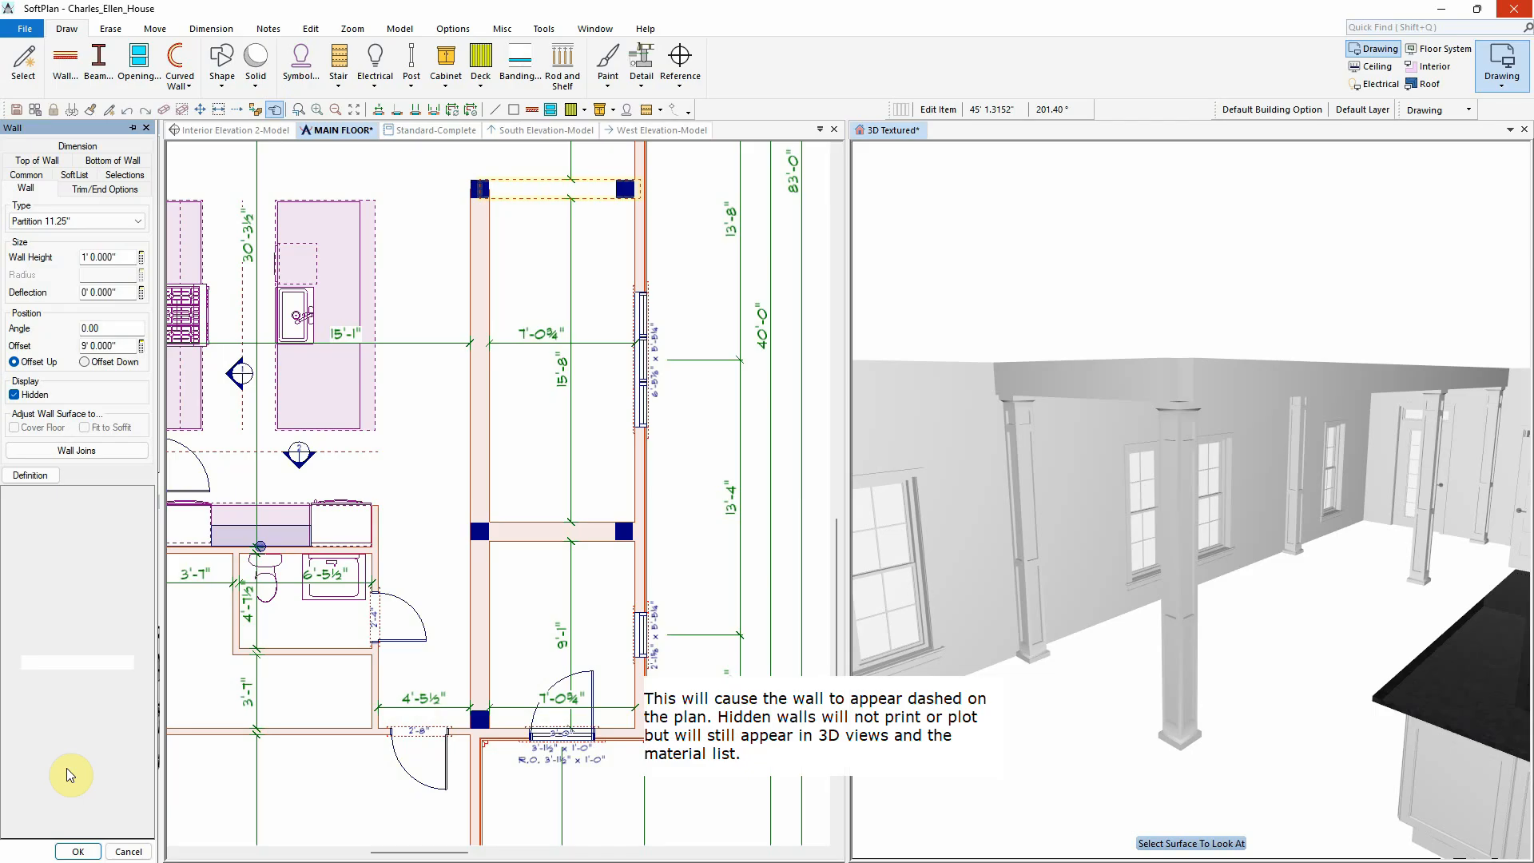
click(80, 851)
Step: Apply the Hidden setting to the long vertical and the middle horizontal Partition 11.25" walls with Repeat Edit
right_click(480, 427)
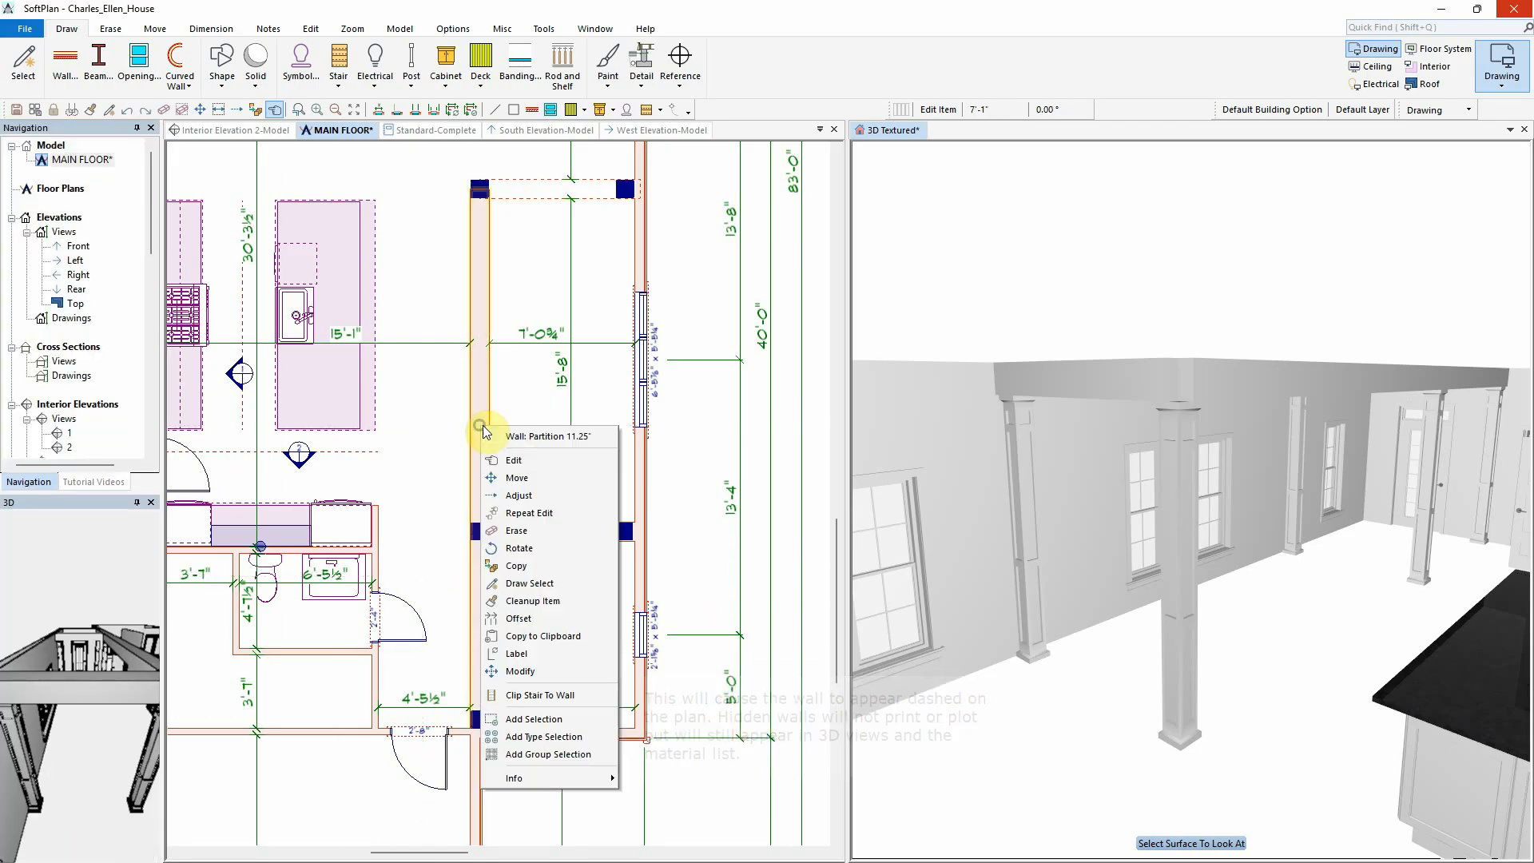
click(529, 513)
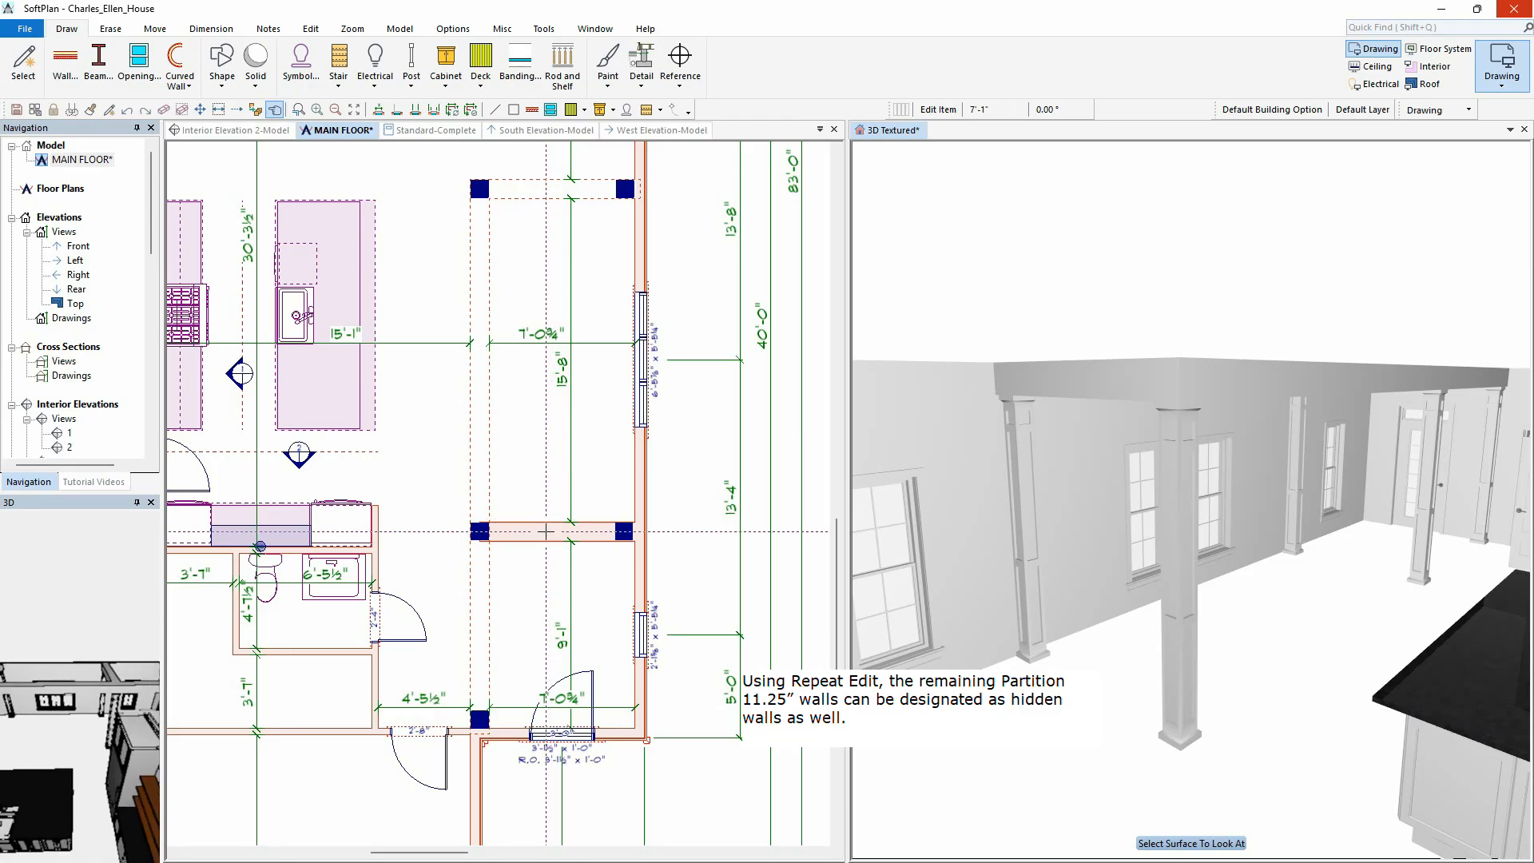
right_click(546, 531)
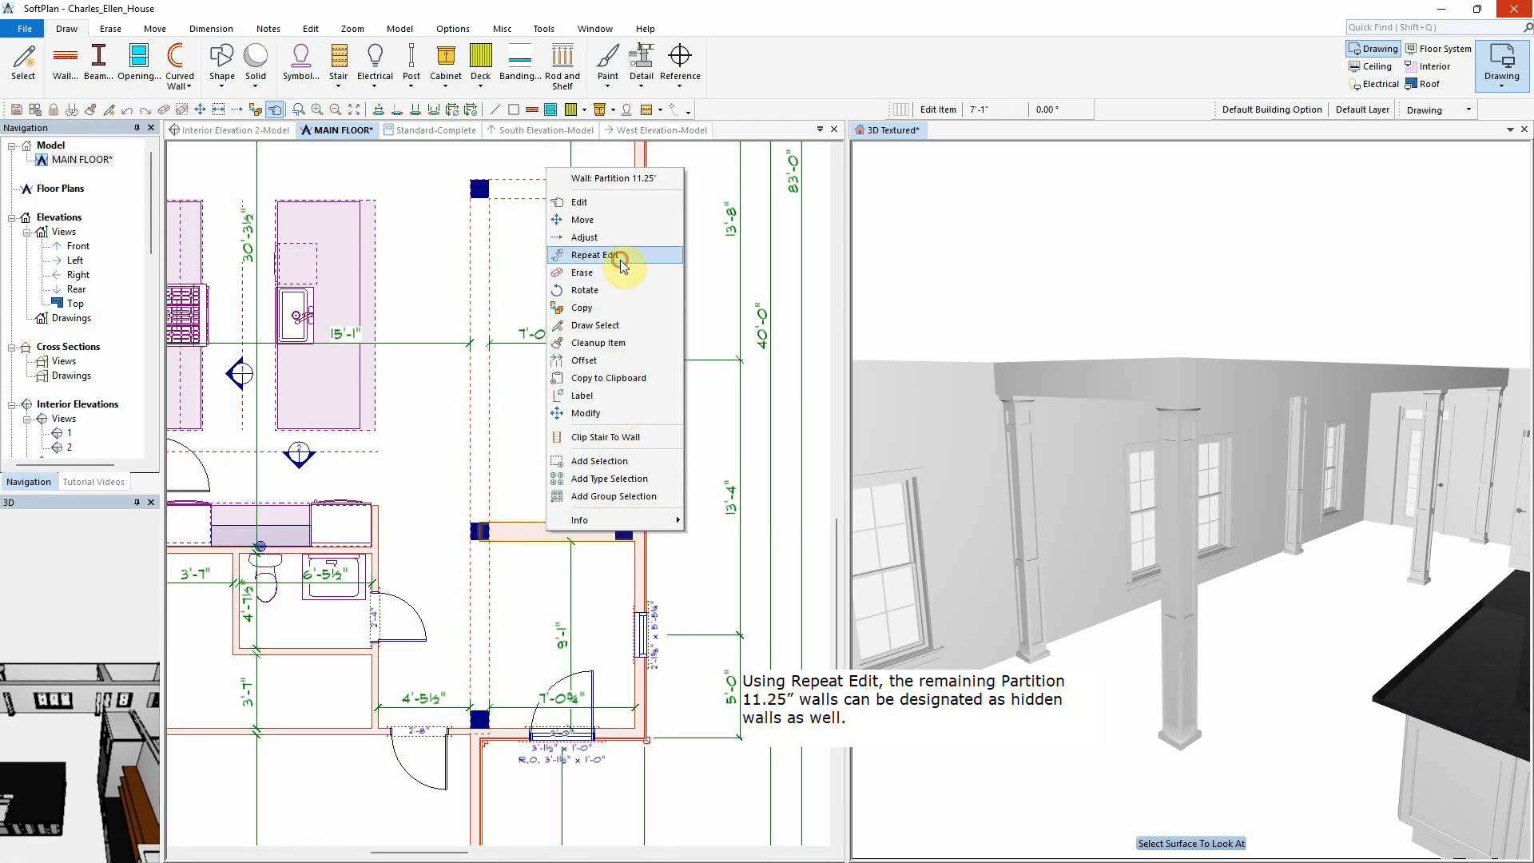
click(595, 255)
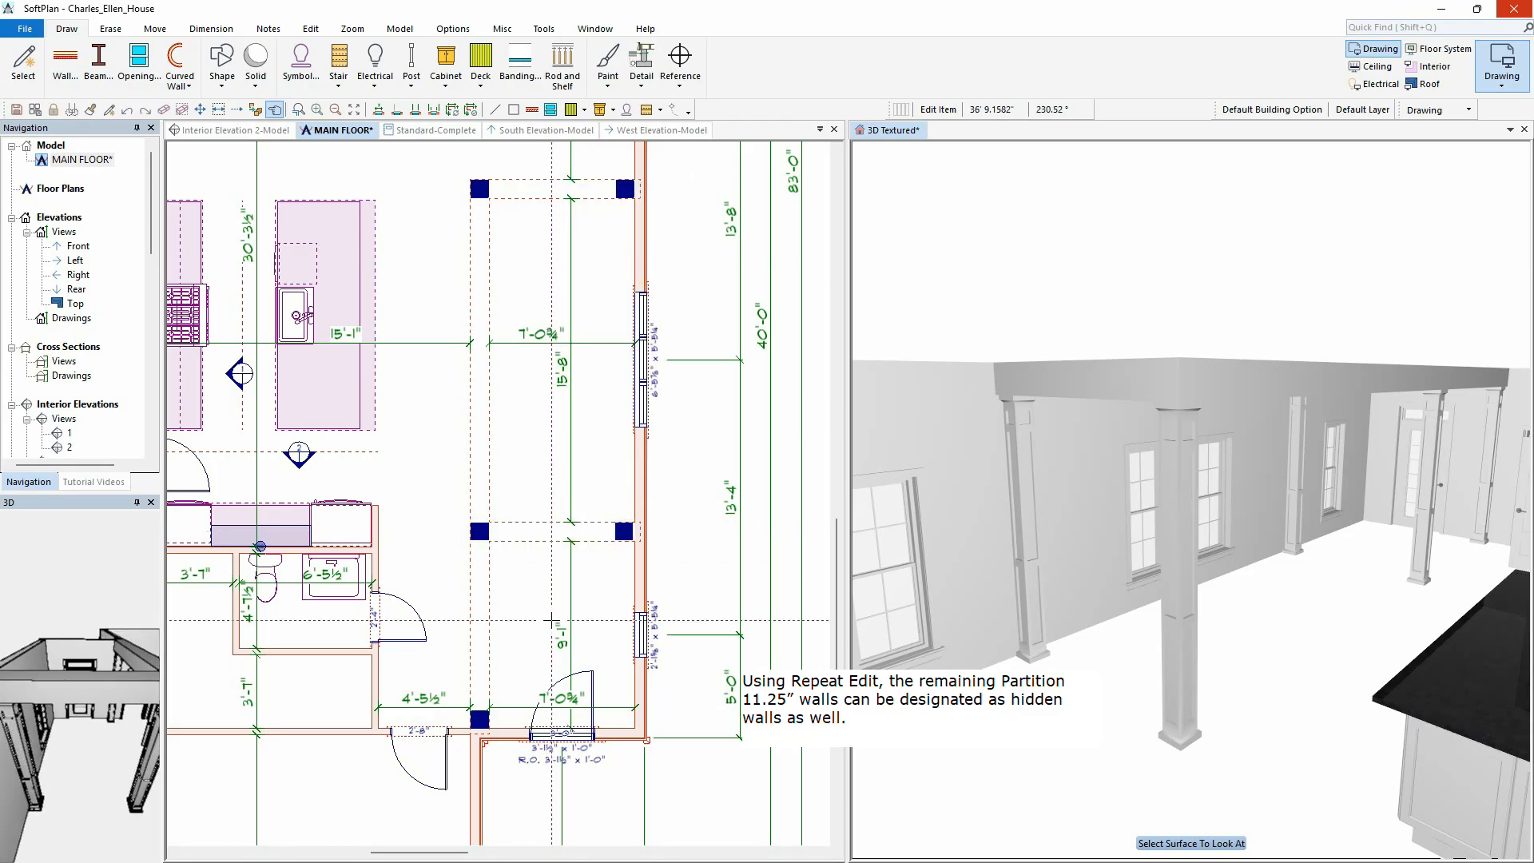